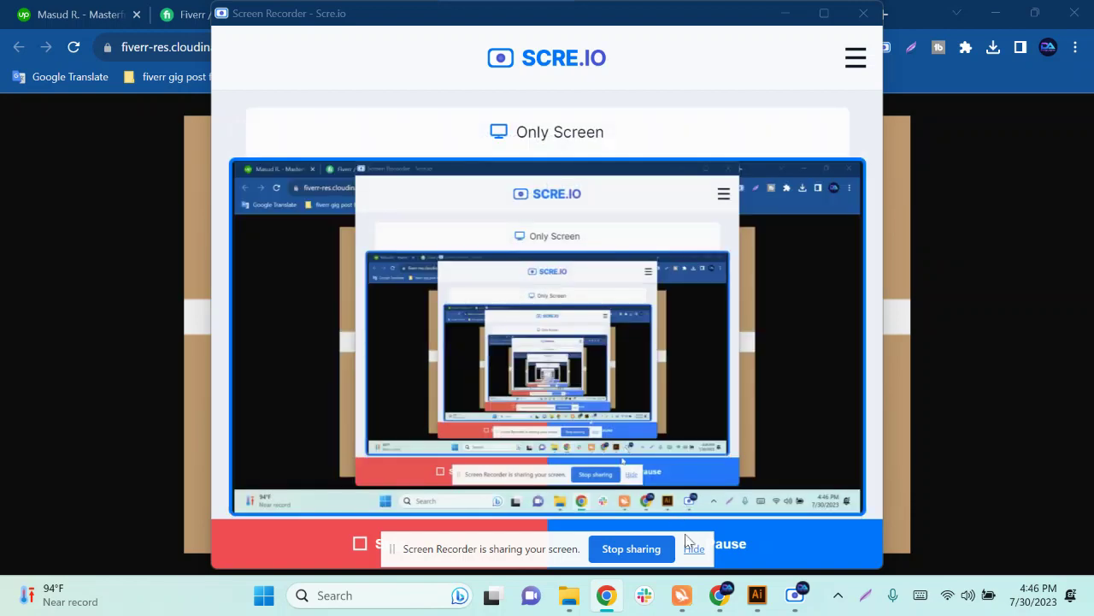
Step: Hide the Scre.io screen-sharing notice and minimize the recorder window
left_click(693, 548)
left_click(792, 15)
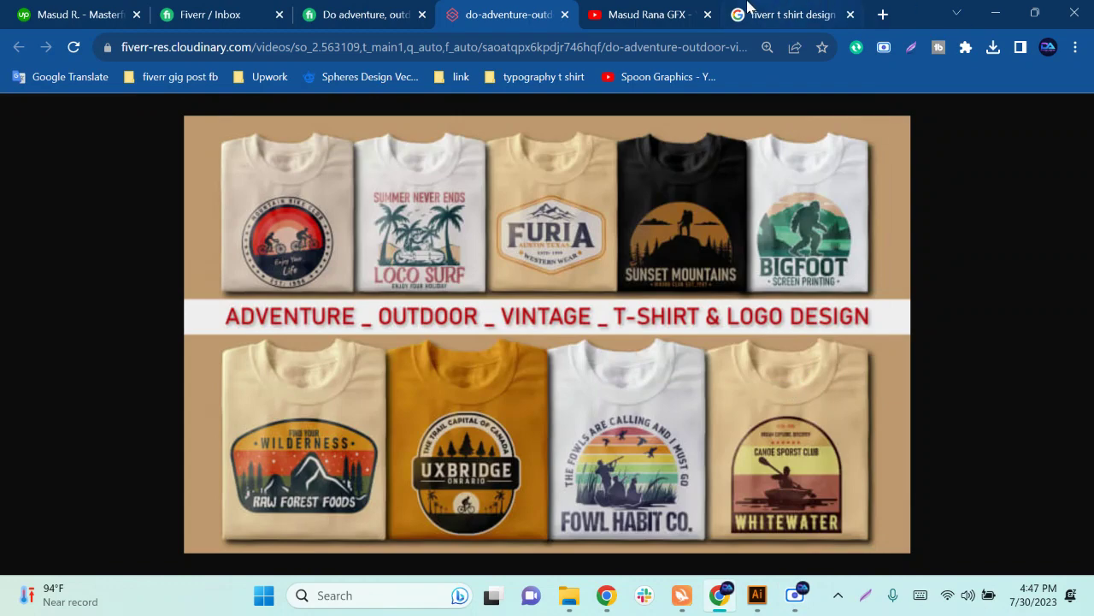
left_click(680, 14)
scroll(637, 275, "up", 3)
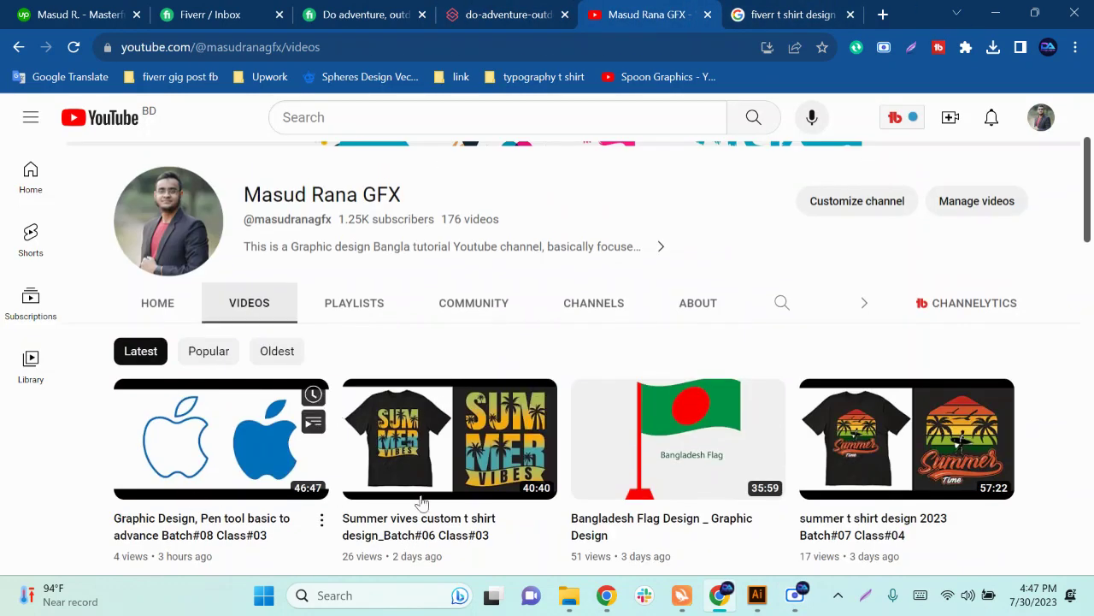
scroll(472, 461, "down", 2)
scroll(469, 423, "up", 2)
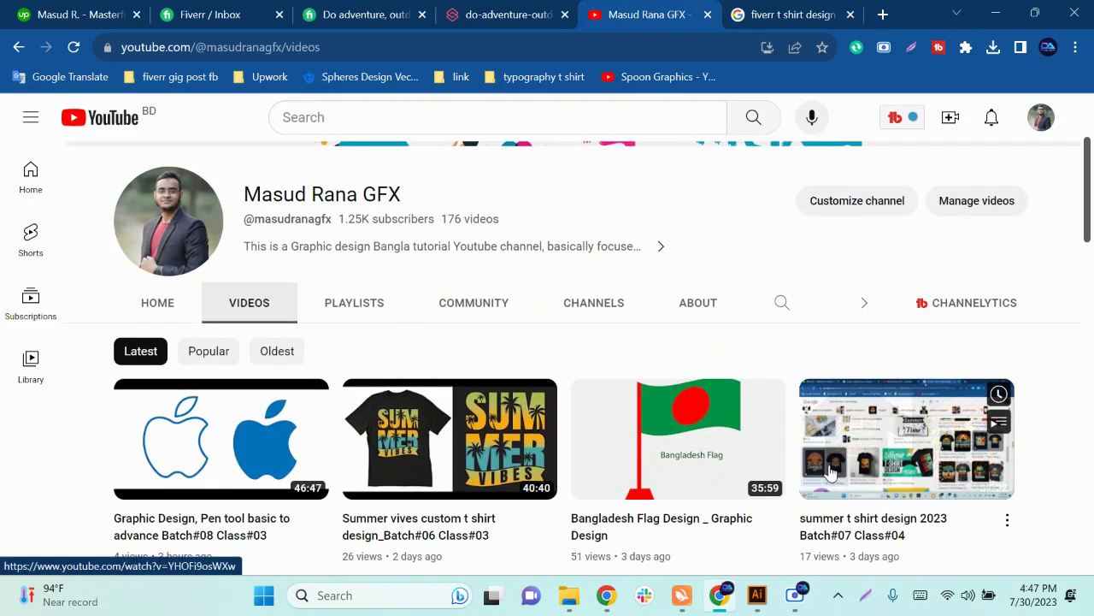
scroll(845, 482, "down", 2)
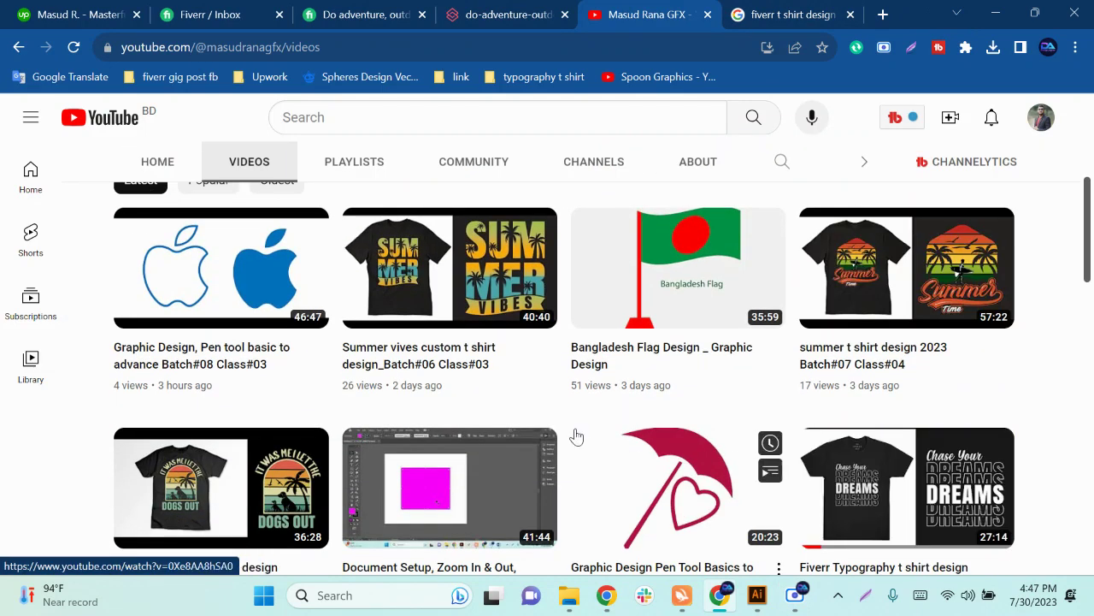
scroll(647, 449, "down", 1)
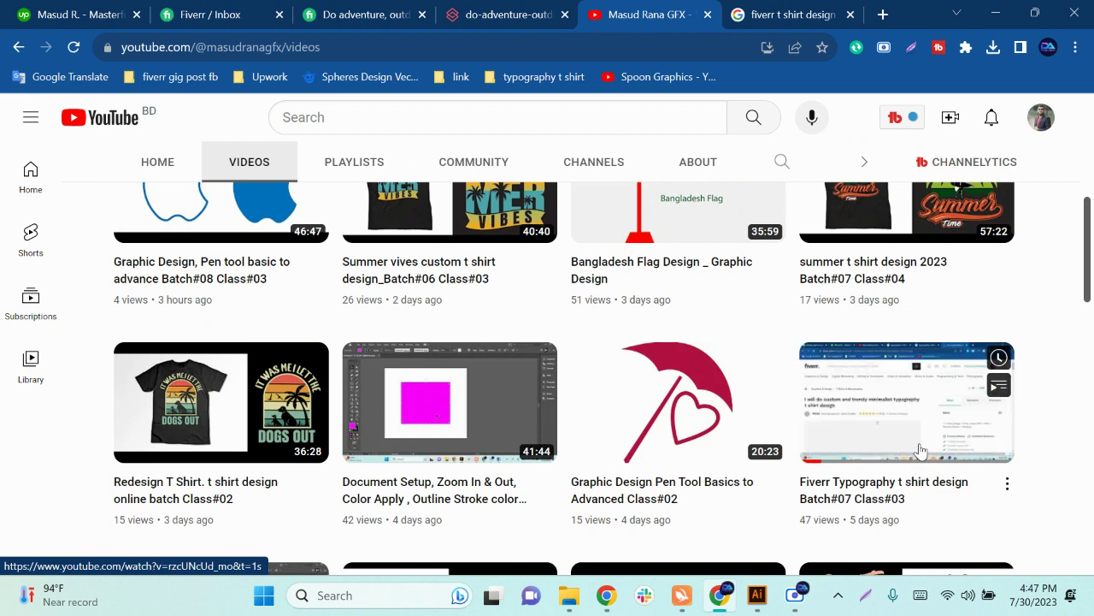
left_click(492, 15)
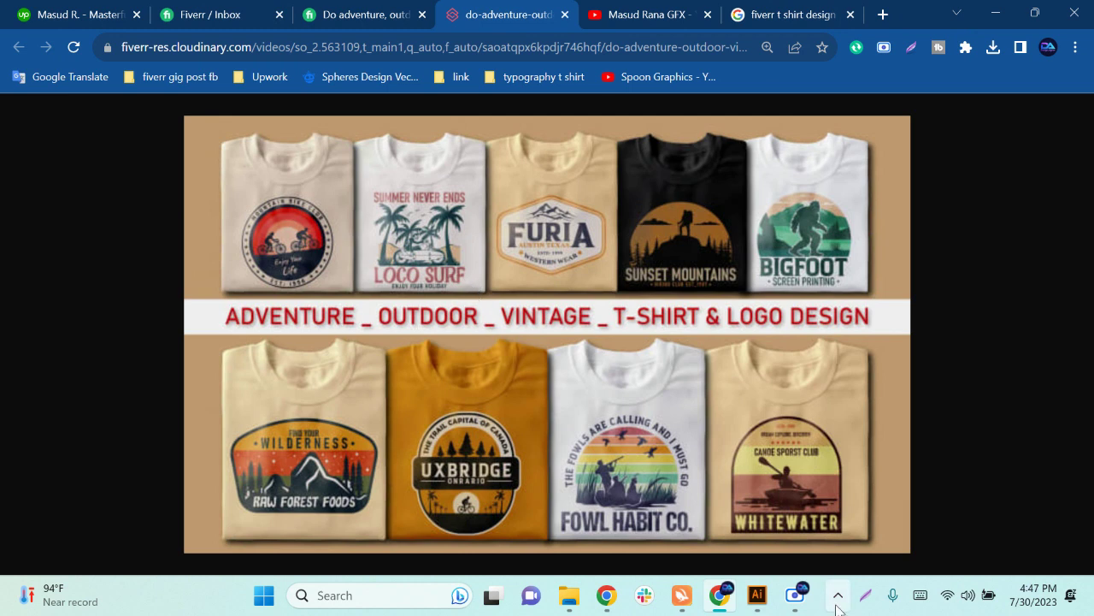
Step: Copy a screenshot of the FURIA shirt badge, then return to the client's Fiverr inbox
left_click(864, 599)
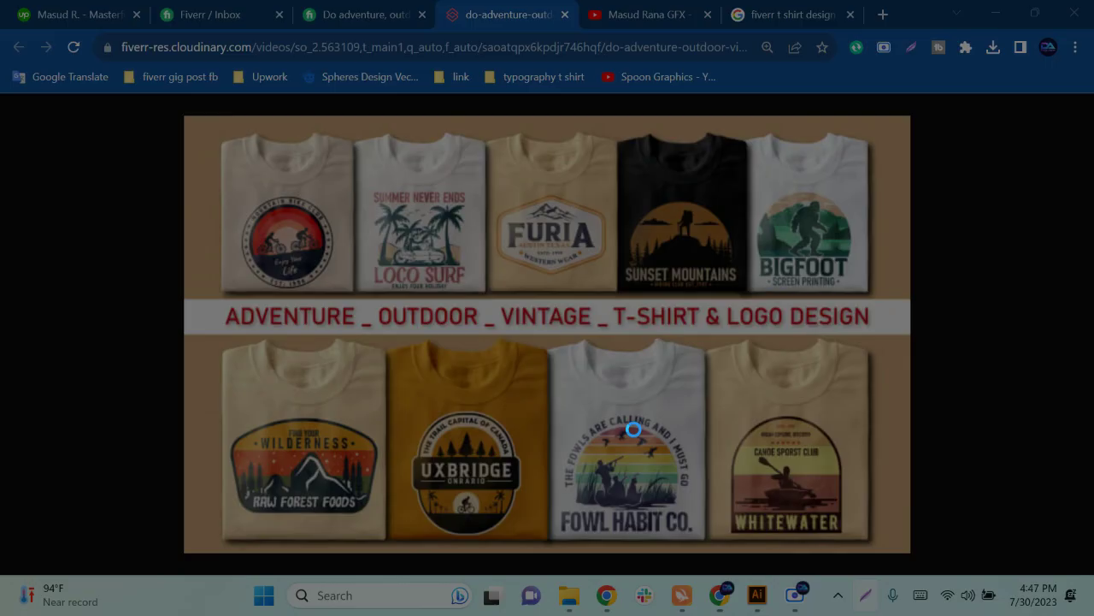
left_click_drag(489, 130, 623, 292)
left_click(540, 319)
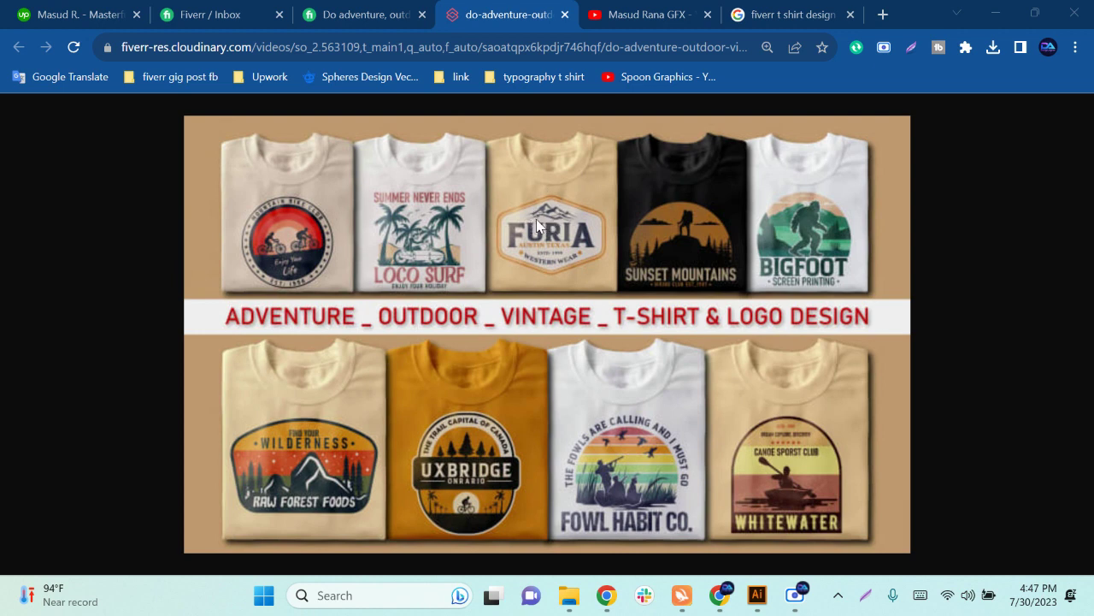
left_click(209, 12)
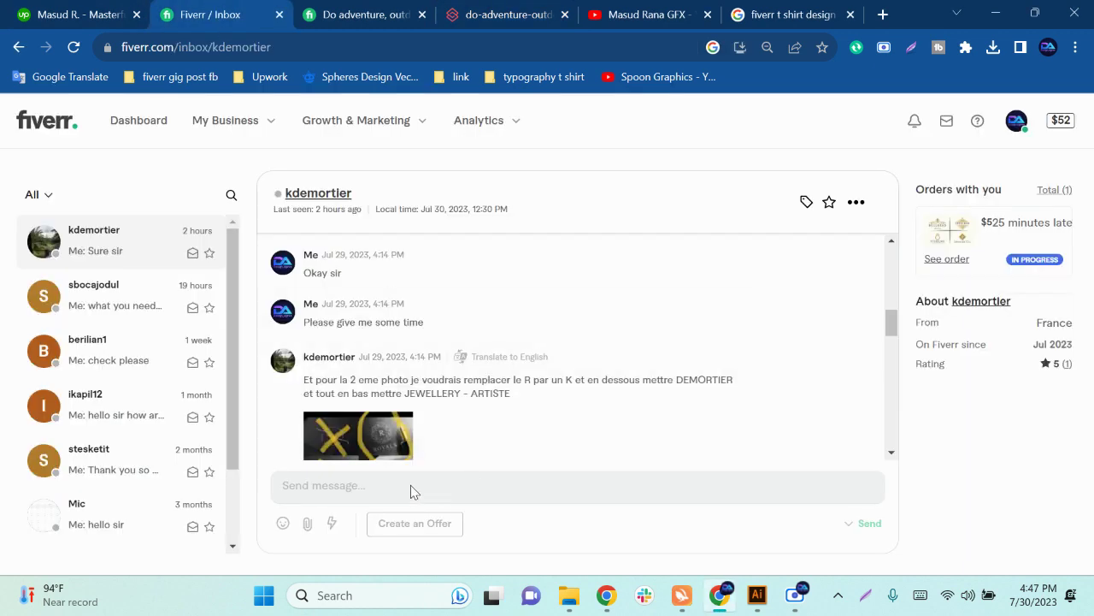
Step: View the client's Heaven's logo attachment at full size, then return to DEMORTIER.svg in Illustrator
scroll(368, 448, "up", 10)
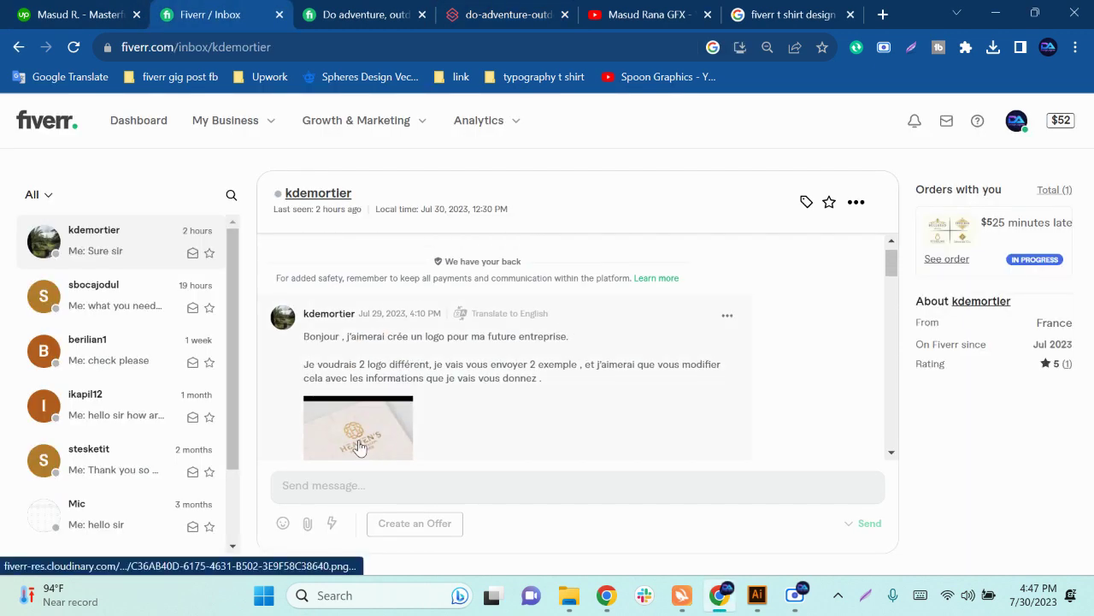
scroll(359, 446, "up", 1)
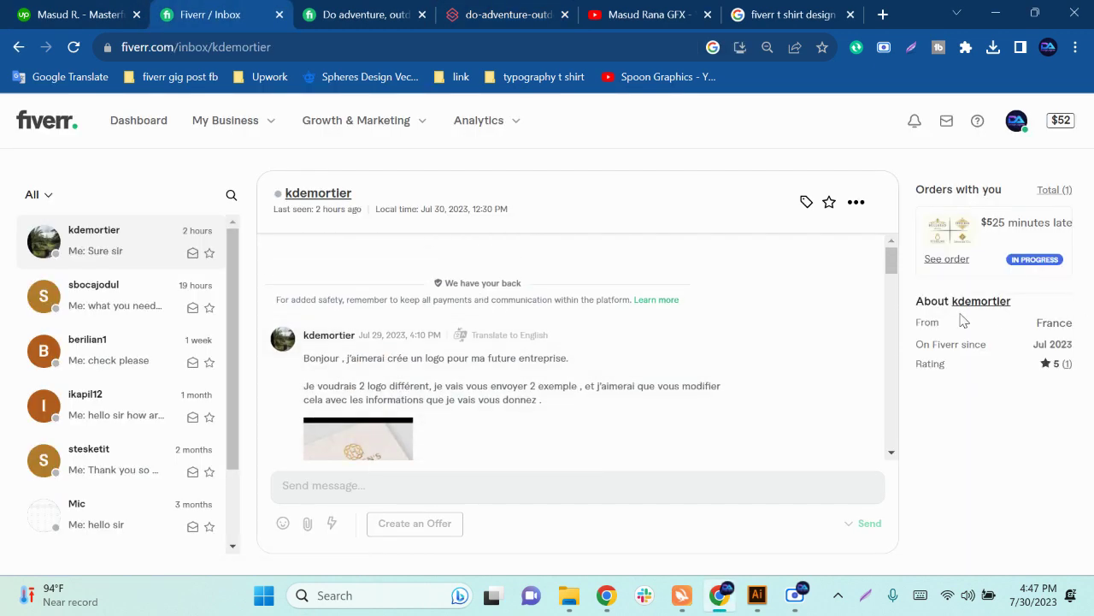
scroll(485, 412, "down", 1)
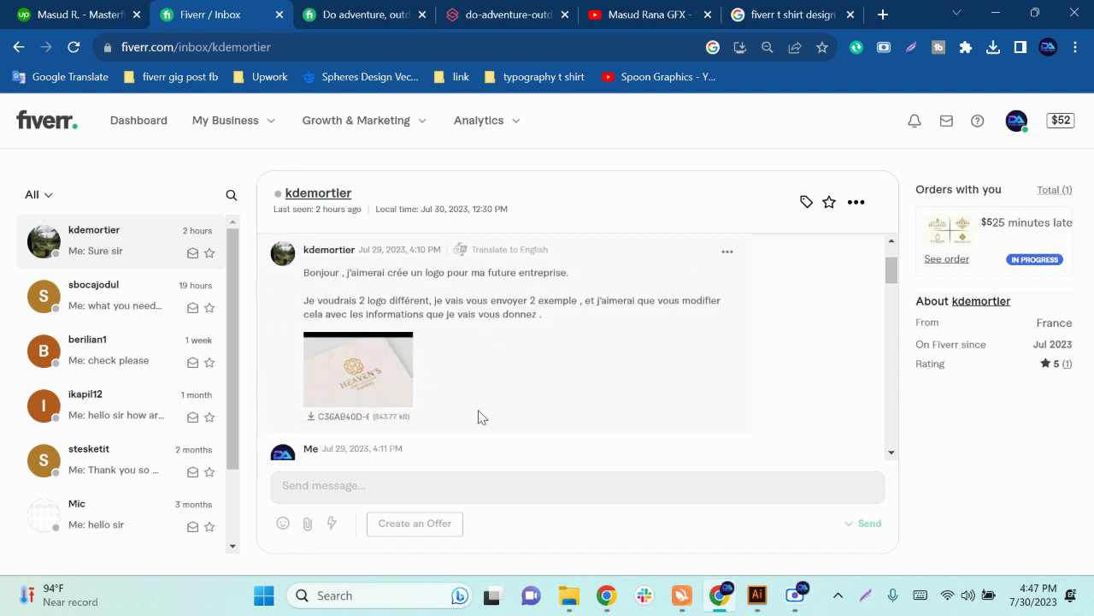
left_click(386, 378)
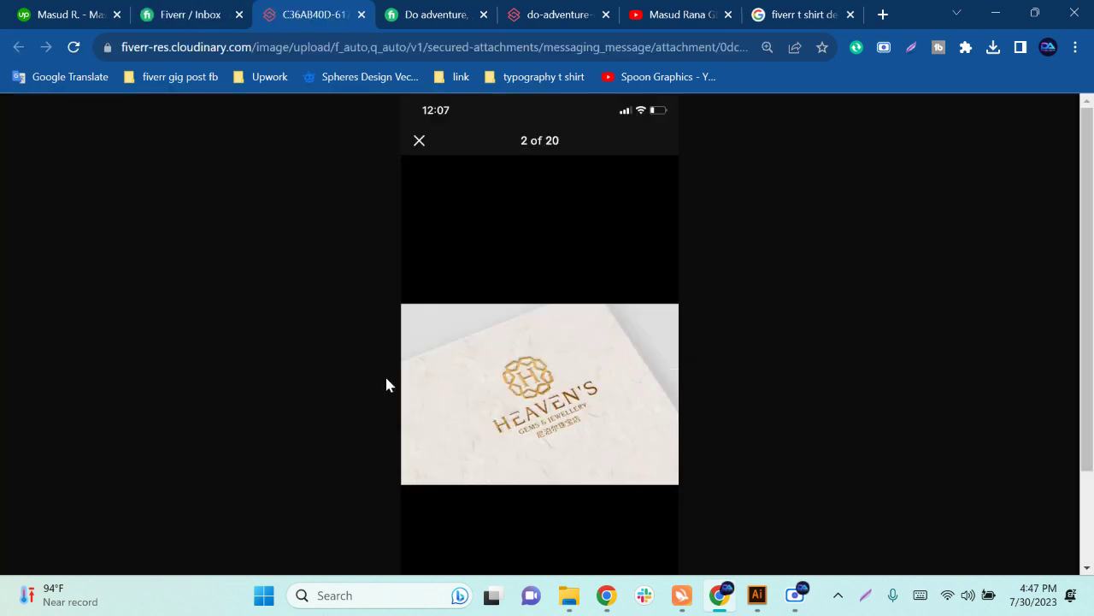
left_click(544, 370)
scroll(447, 442, "down", 3)
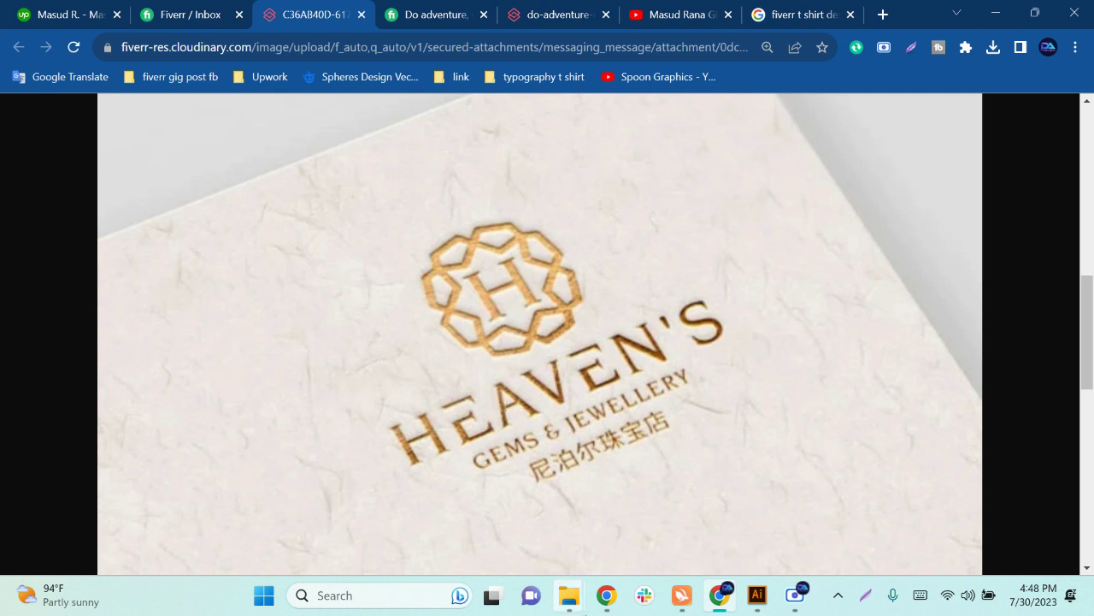
left_click(746, 602)
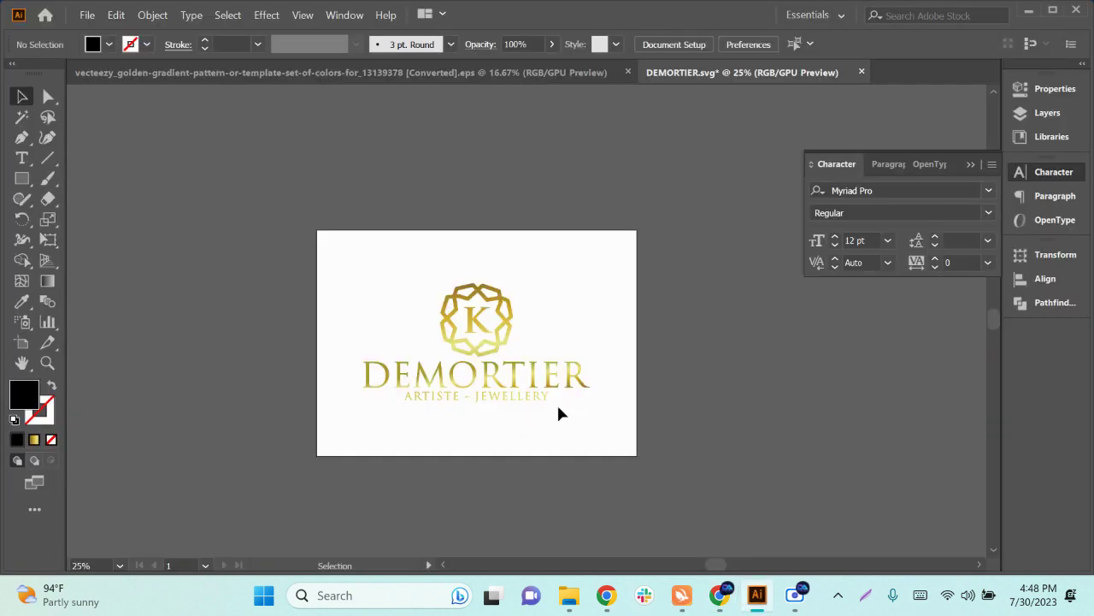
Step: Fill the DEMORTIER artboard's background rectangle black and save the file
scroll(566, 410, "up", 2)
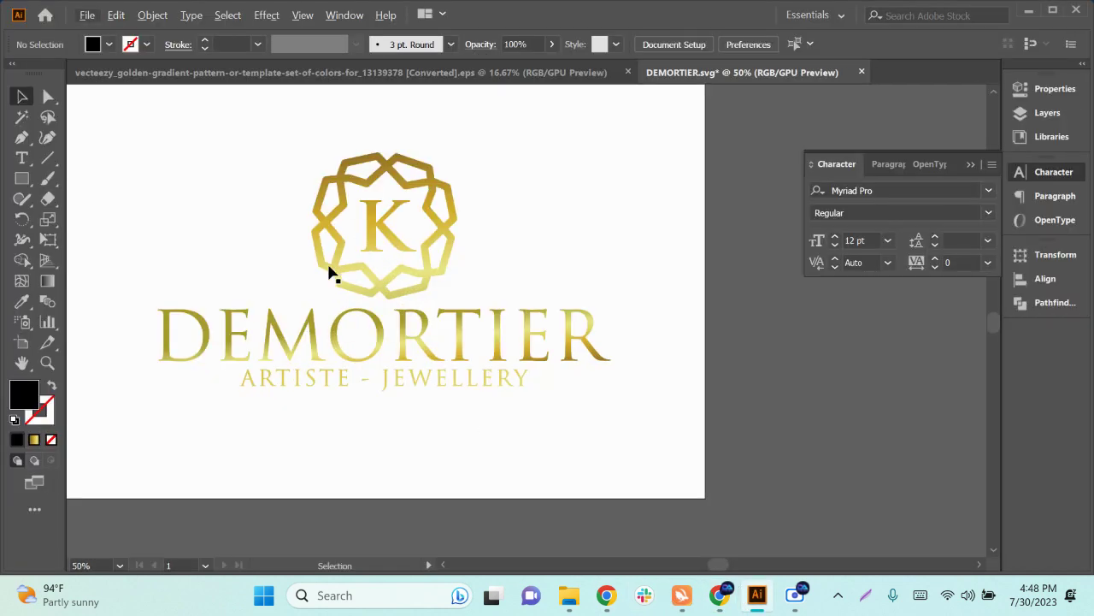
key("a")
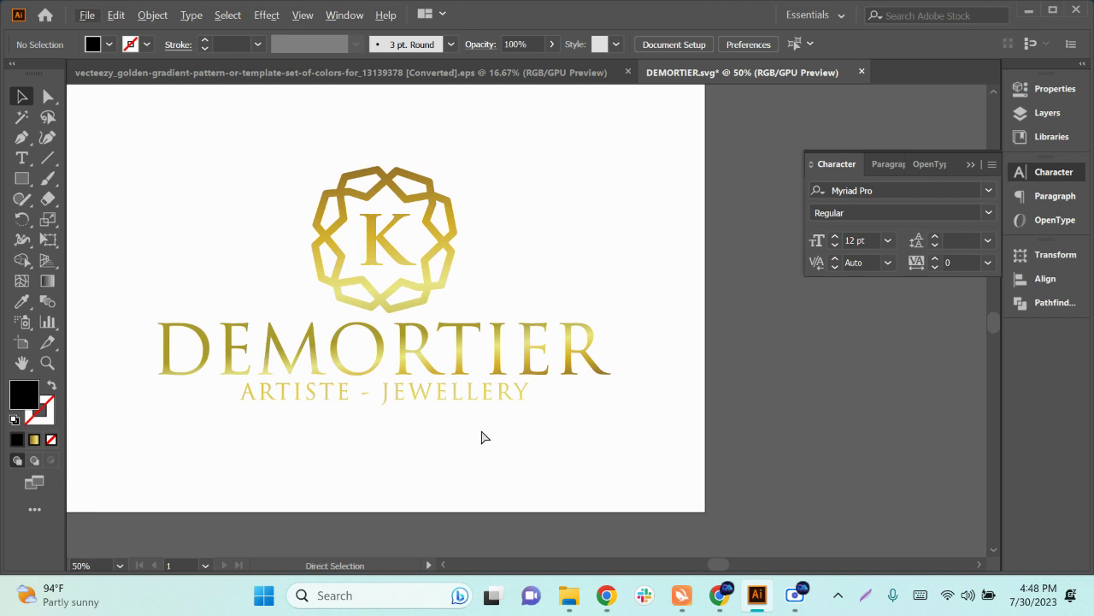
key("ctrl+z")
key("ctrl+z")
key("v")
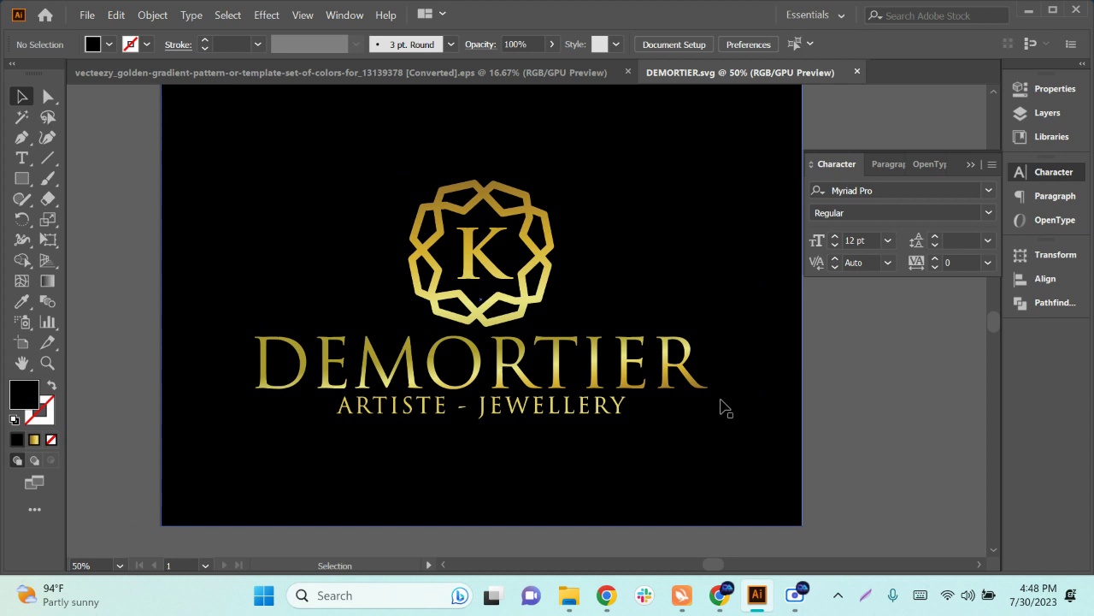
Step: Start a new Art & Illustration document with units set to Pixels
left_click(88, 15)
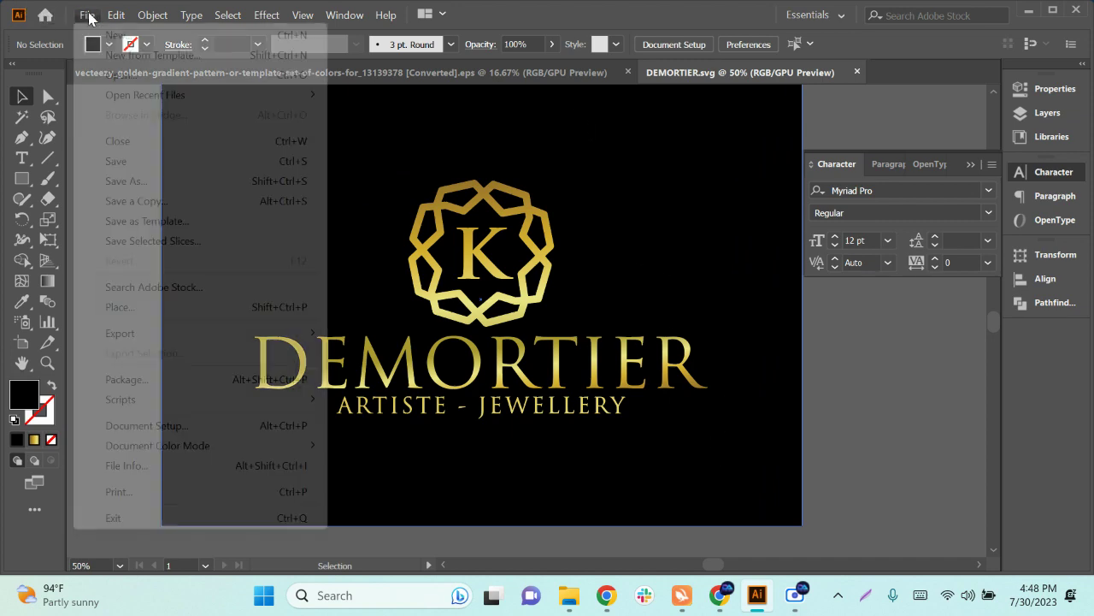
left_click(119, 35)
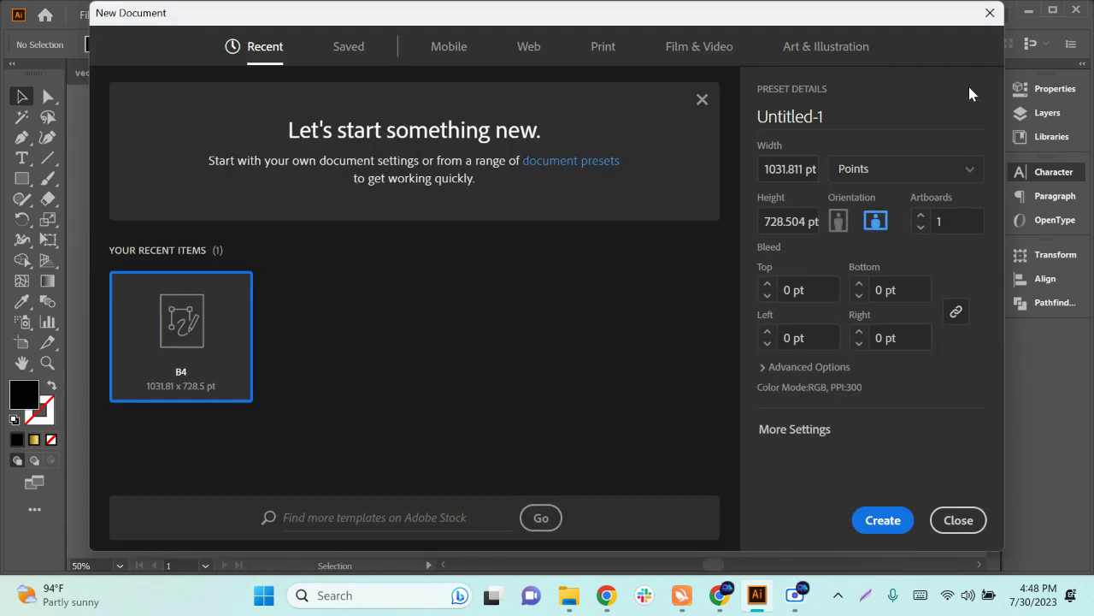
left_click(846, 52)
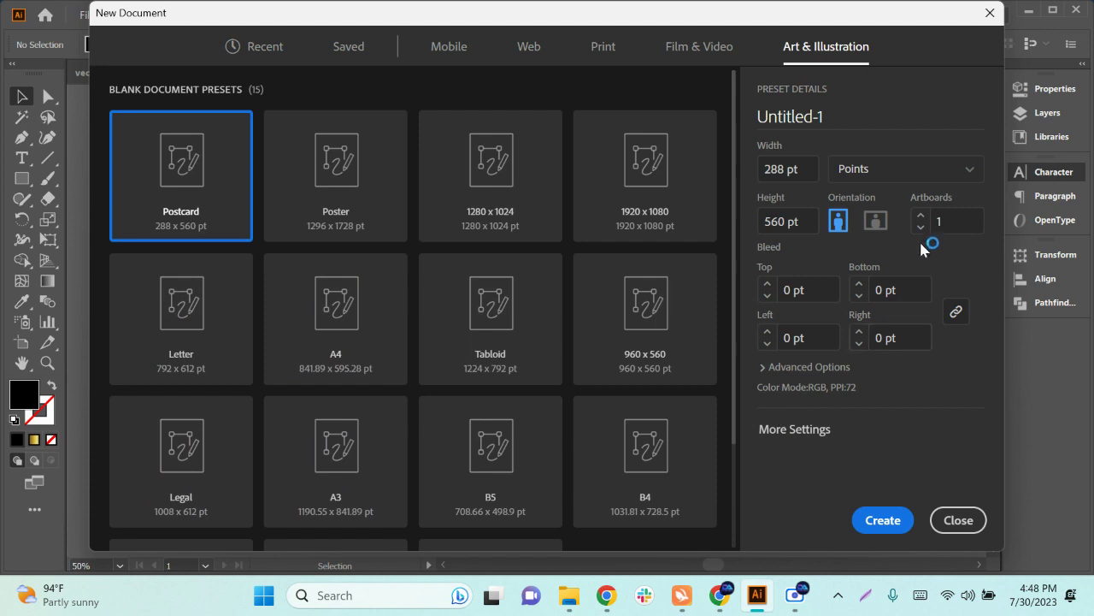
left_click(896, 179)
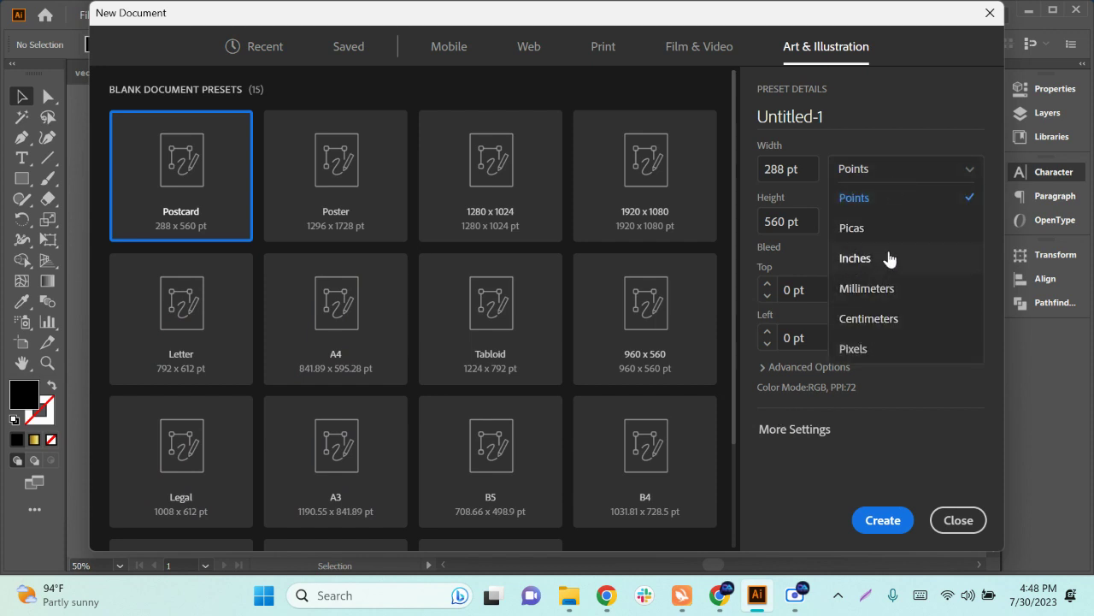
left_click(870, 349)
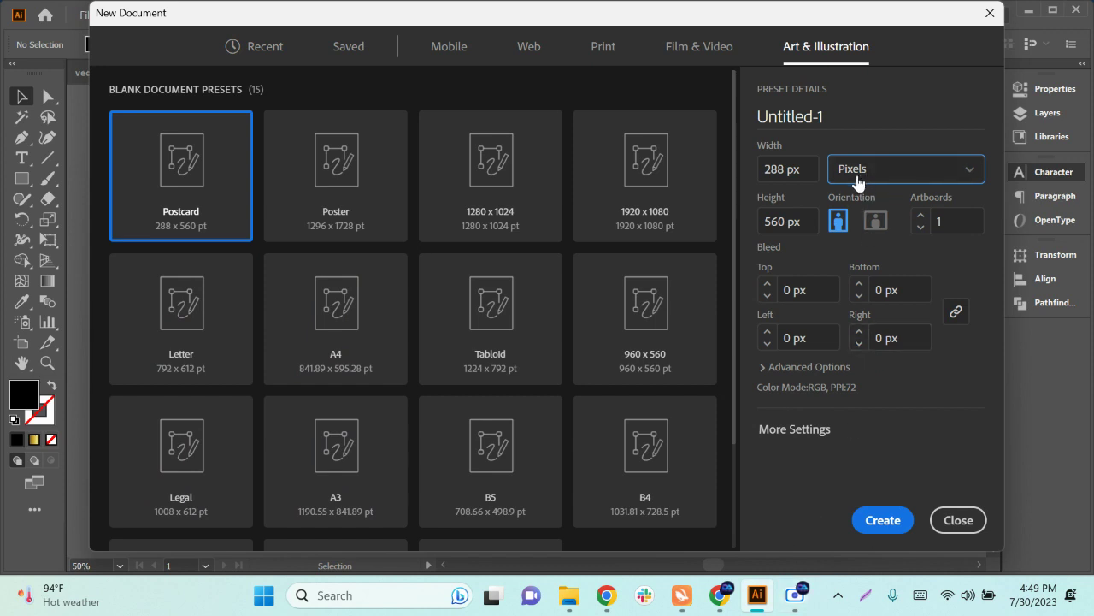
Step: Set width and height to 3000 px, raster effects High (300 ppi), and create the document
left_click(796, 171)
double_click(798, 171)
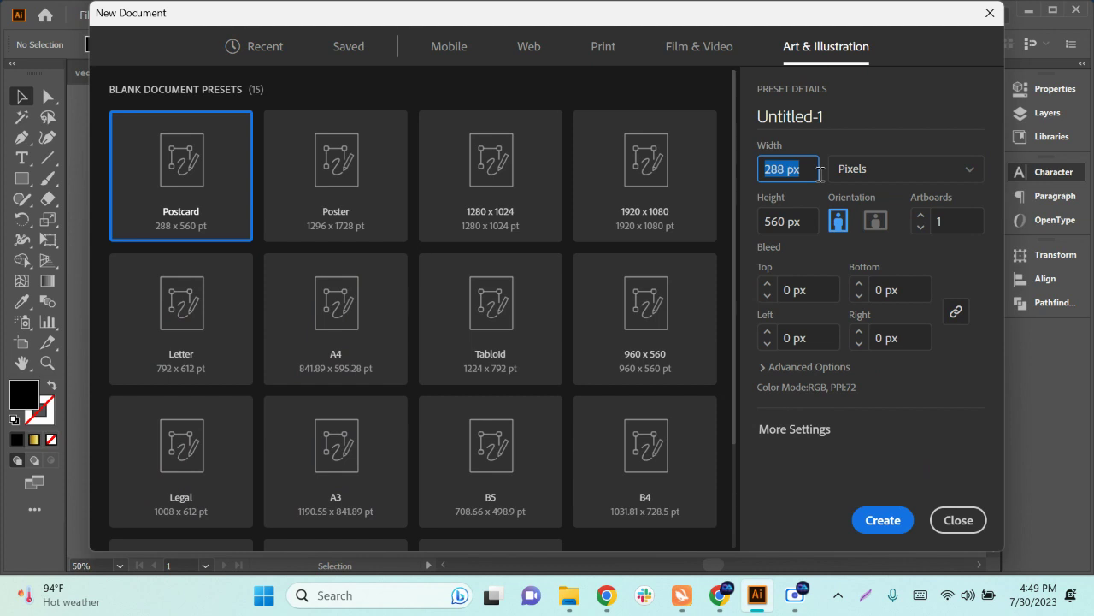
type("3000")
left_click_drag(816, 221, 748, 225)
type("3000")
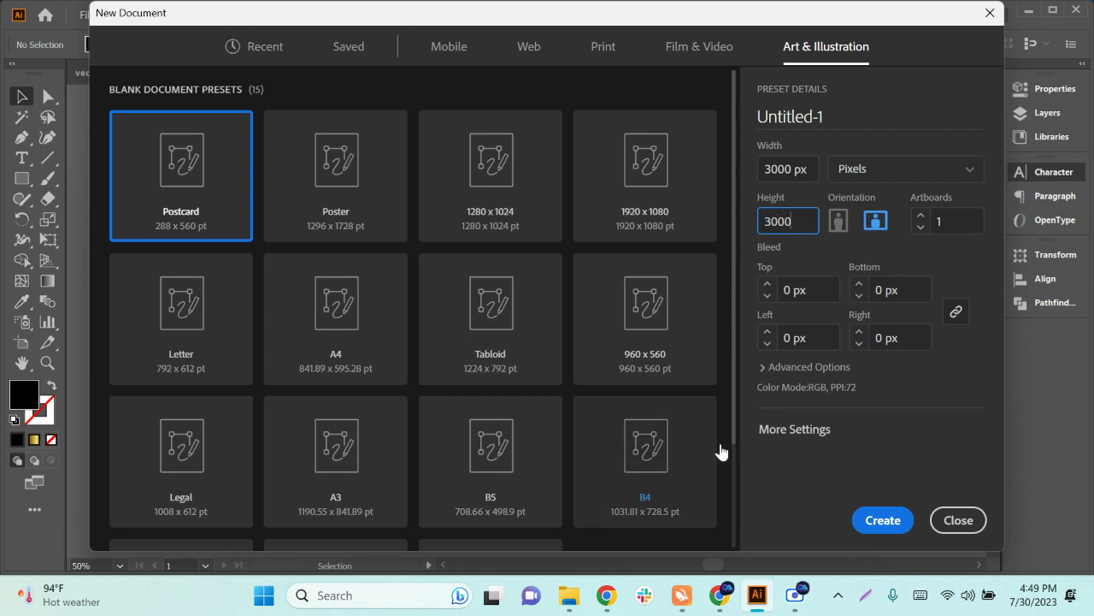
left_click(769, 366)
left_click(829, 385)
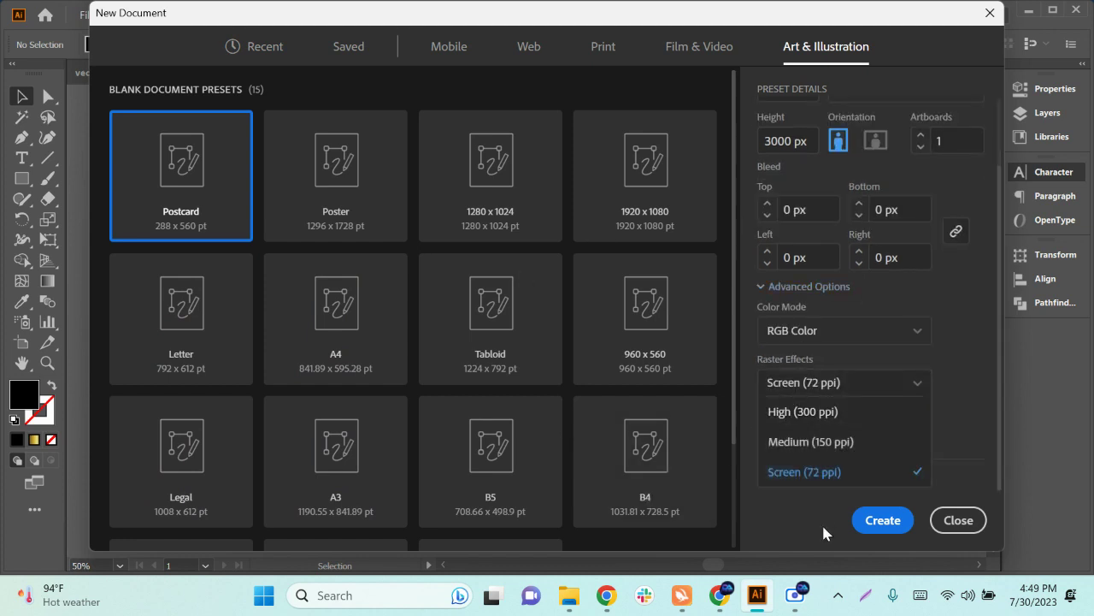
left_click(830, 412)
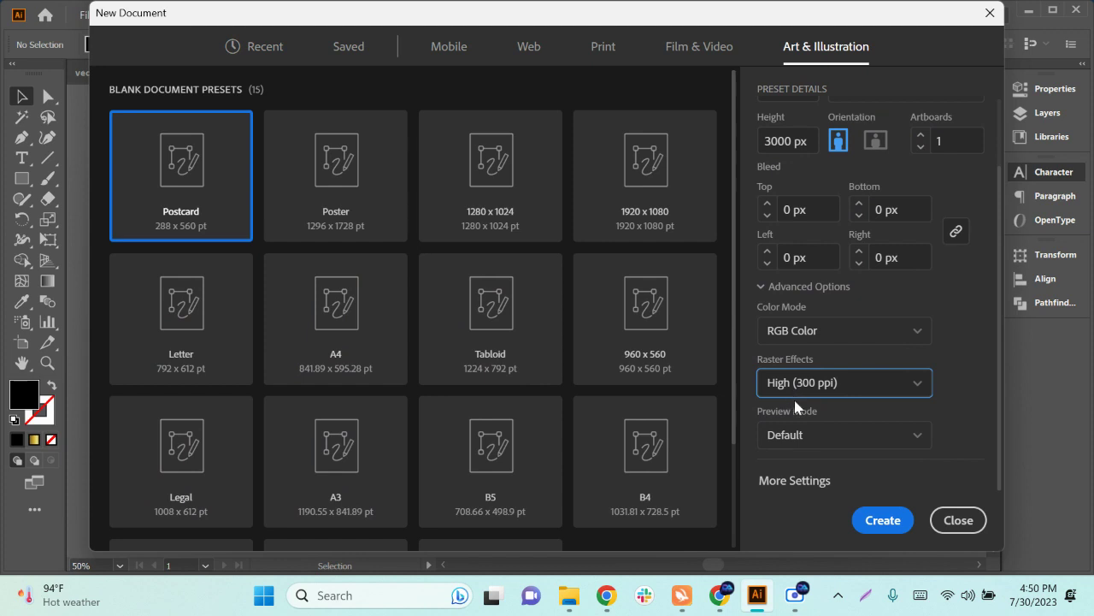
left_click(884, 520)
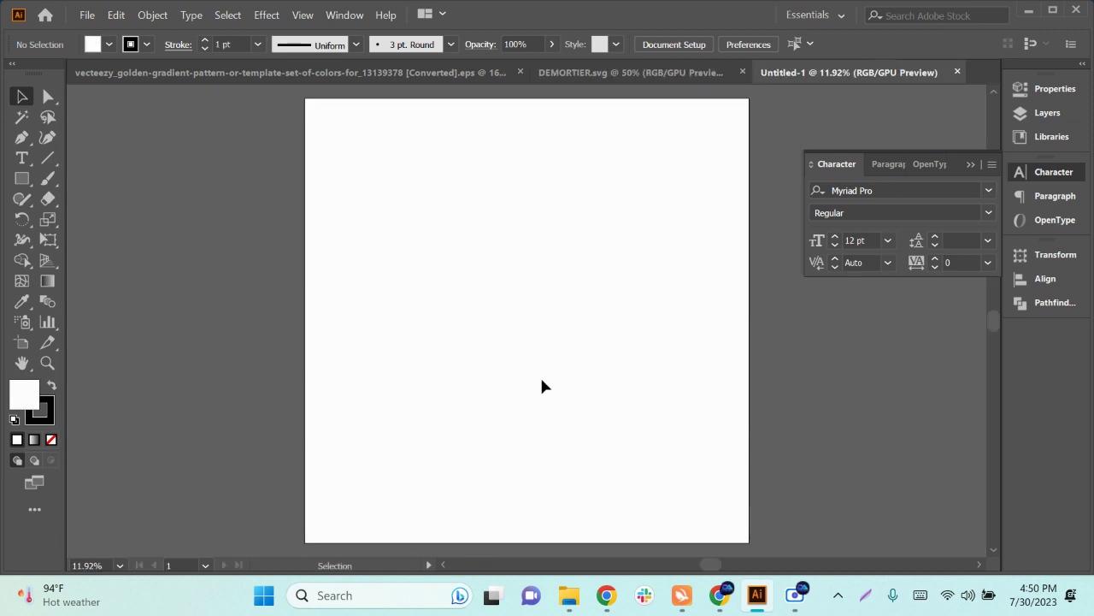
Step: Paste and enlarge the FURIA screenshot in Untitled-1, then return to the Fiverr inbox conversation
key("ctrl+v")
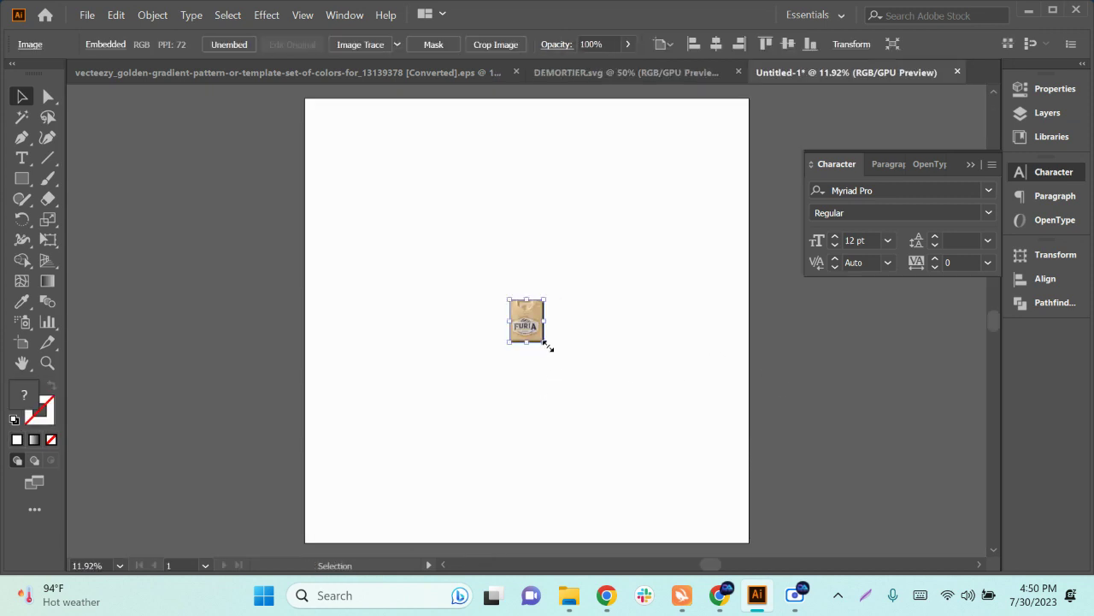
left_click_drag(545, 342, 652, 477)
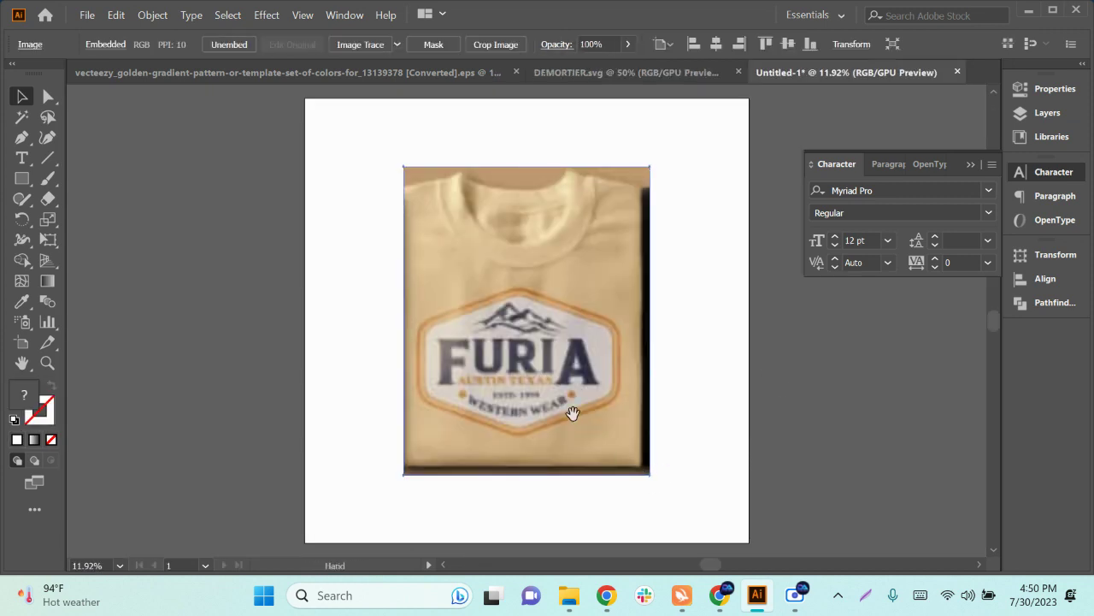
left_click_drag(573, 413, 512, 411)
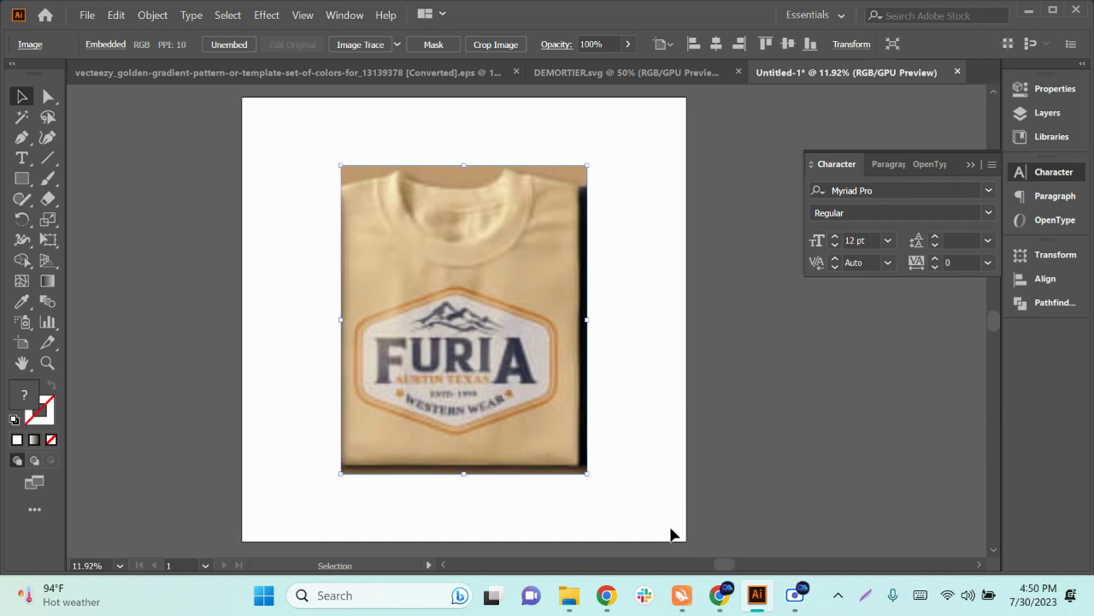
left_click(720, 595)
left_click(182, 10)
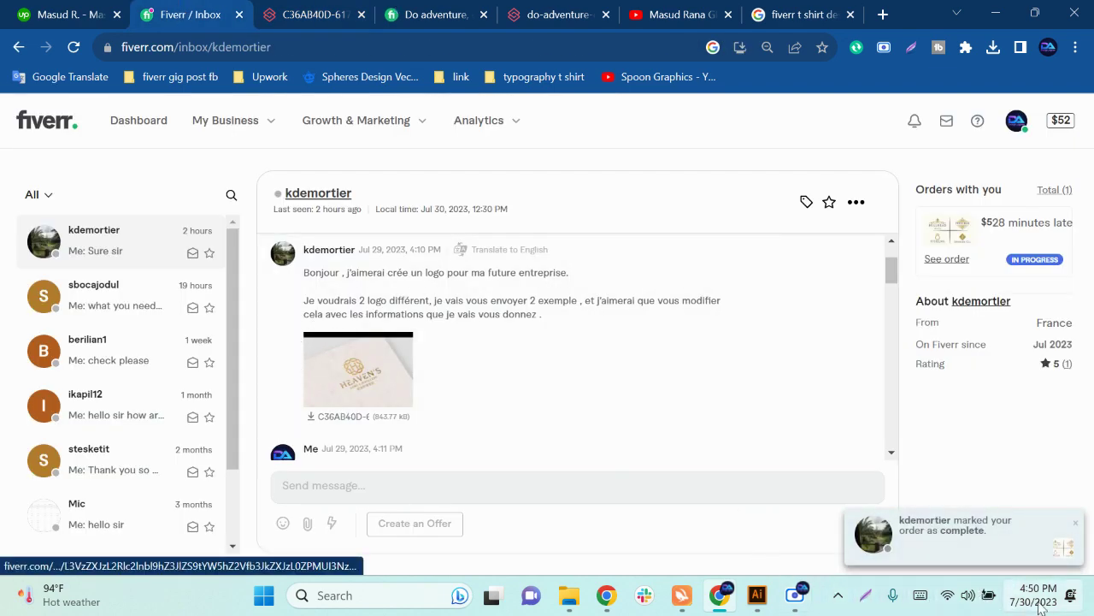
Step: Open the completed order and check the gold gradient and DEMORTIER documents in Illustrator
left_click(964, 530)
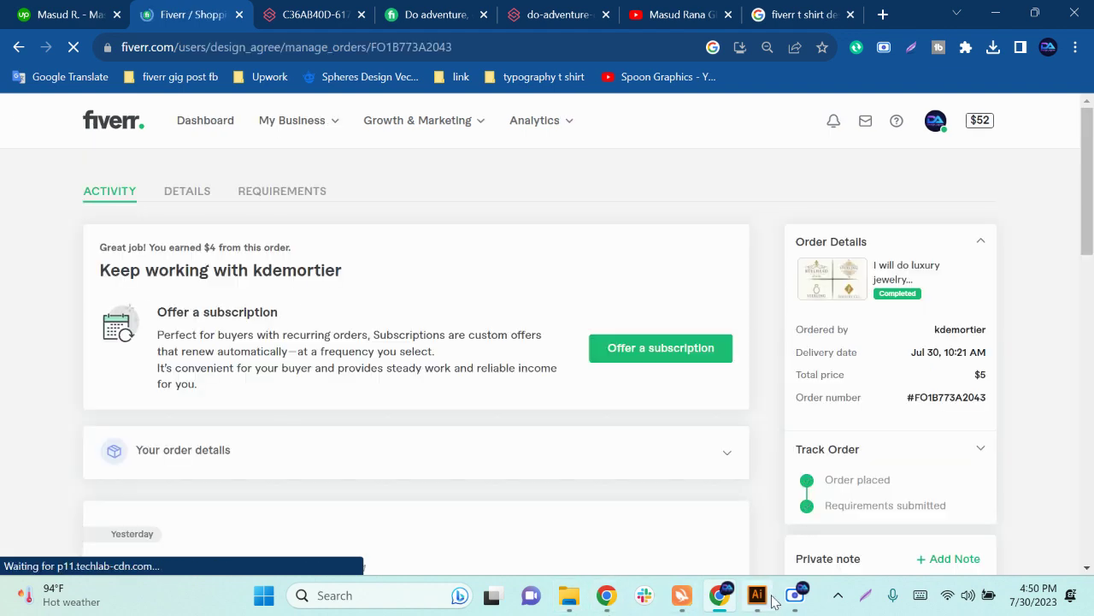
left_click(754, 597)
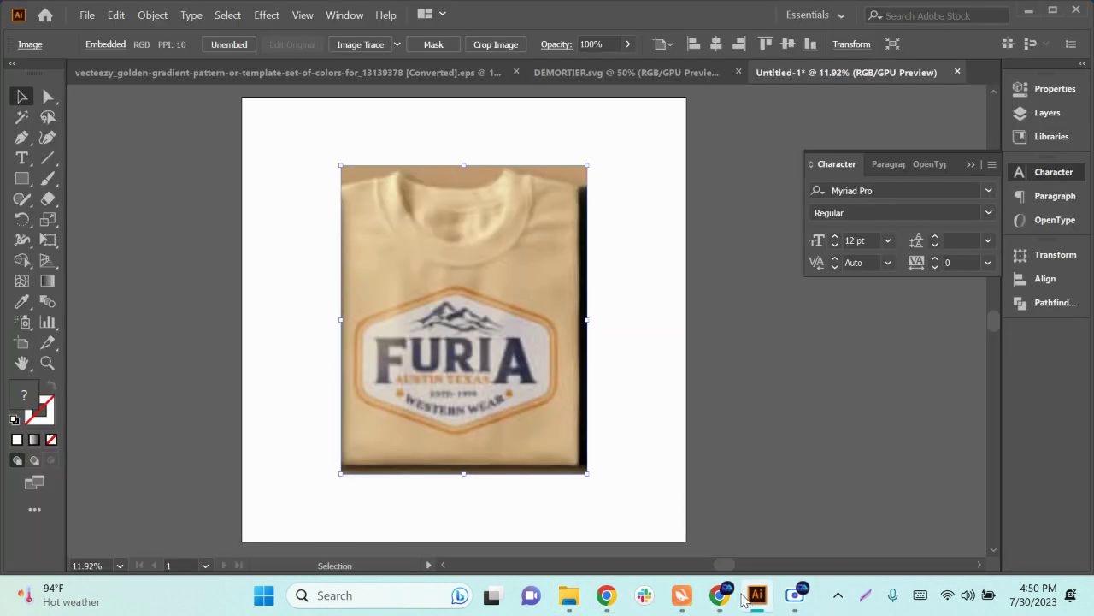
left_click(220, 73)
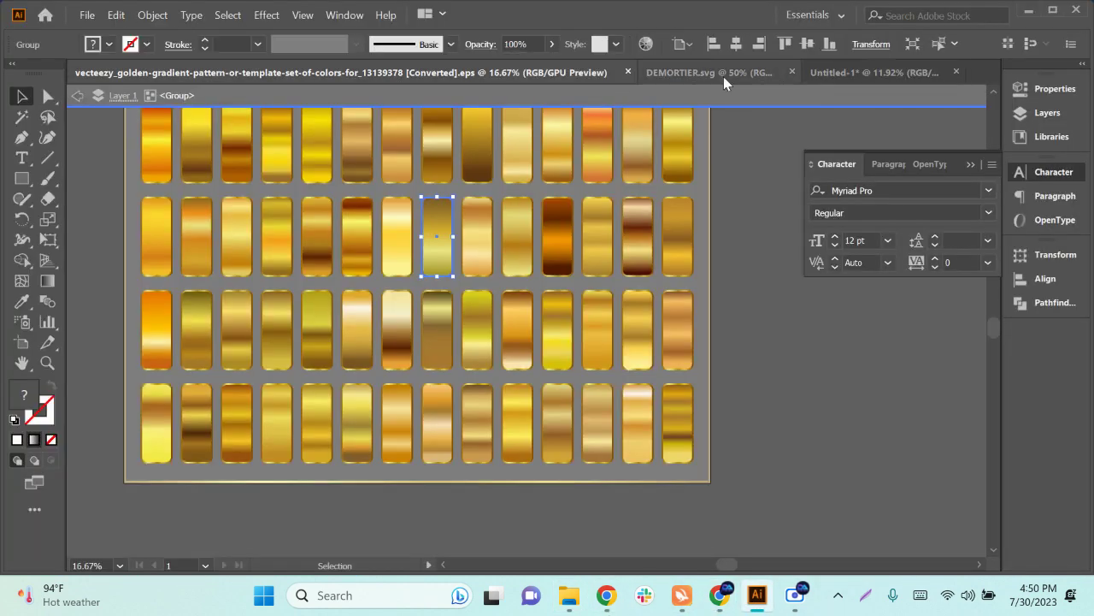
left_click(713, 73)
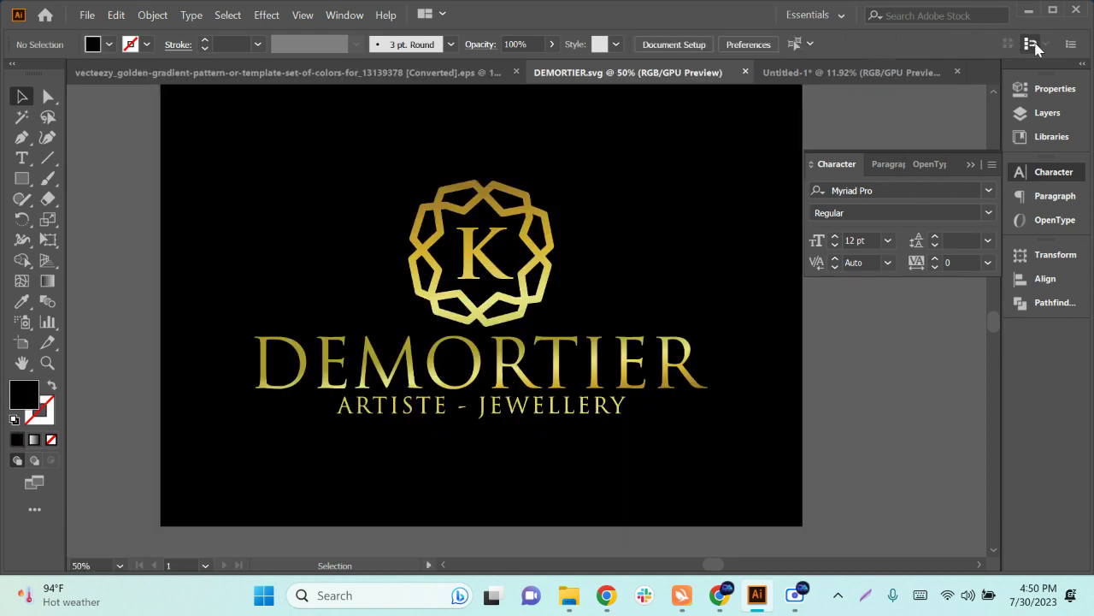
left_click(1031, 12)
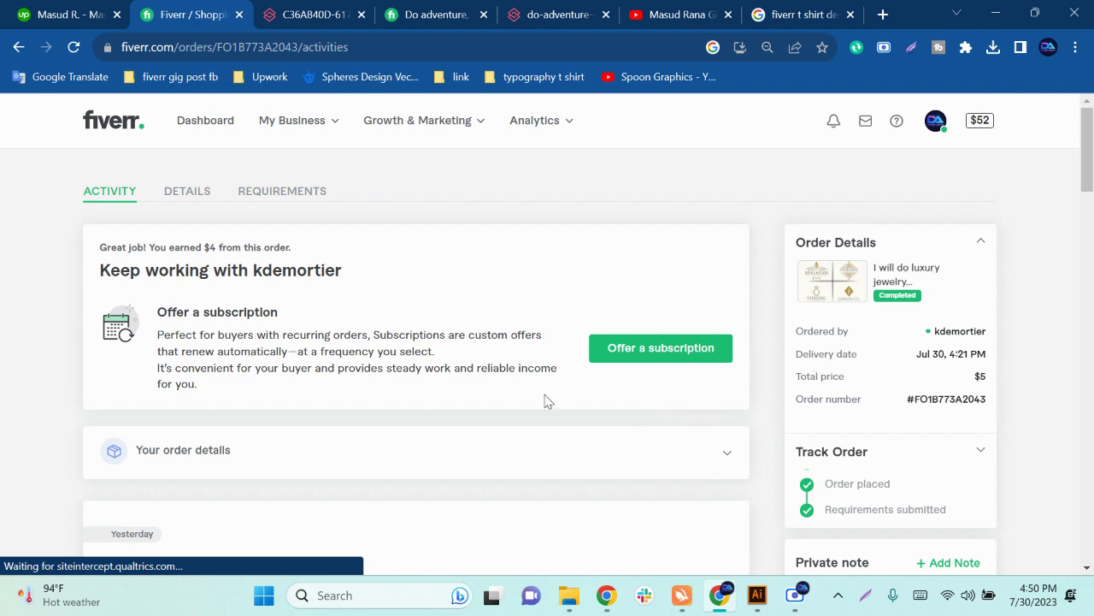
Step: Review the completed order page, then switch to the adventure t-shirt gig page
scroll(548, 401, "down", 4)
scroll(552, 415, "down", 3)
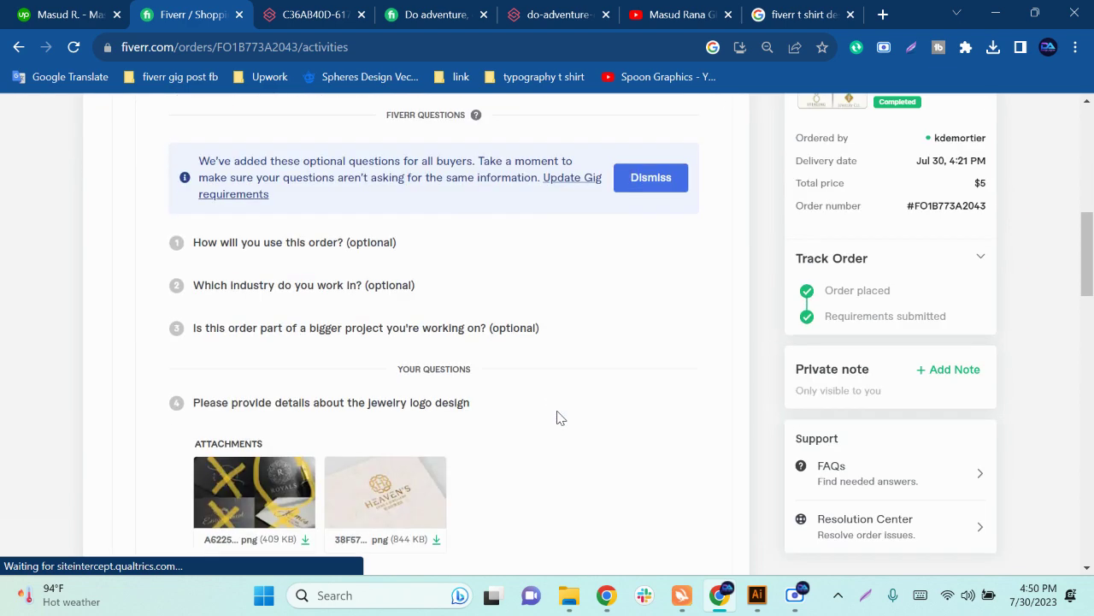
scroll(557, 418, "up", 8)
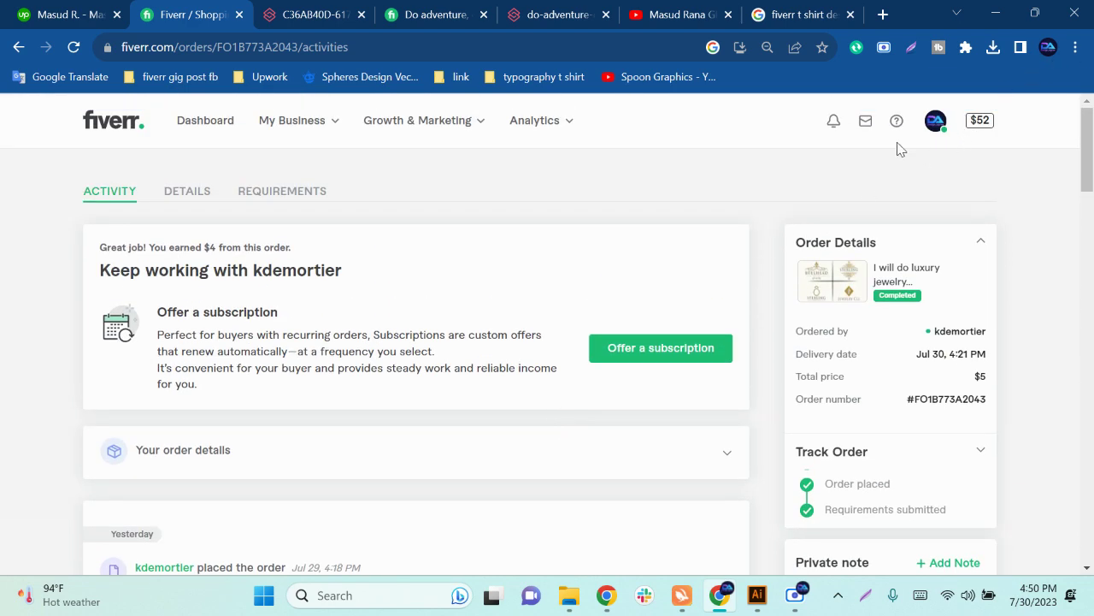
scroll(521, 411, "down", 7)
scroll(521, 410, "up", 7)
left_click(318, 14)
left_click(402, 14)
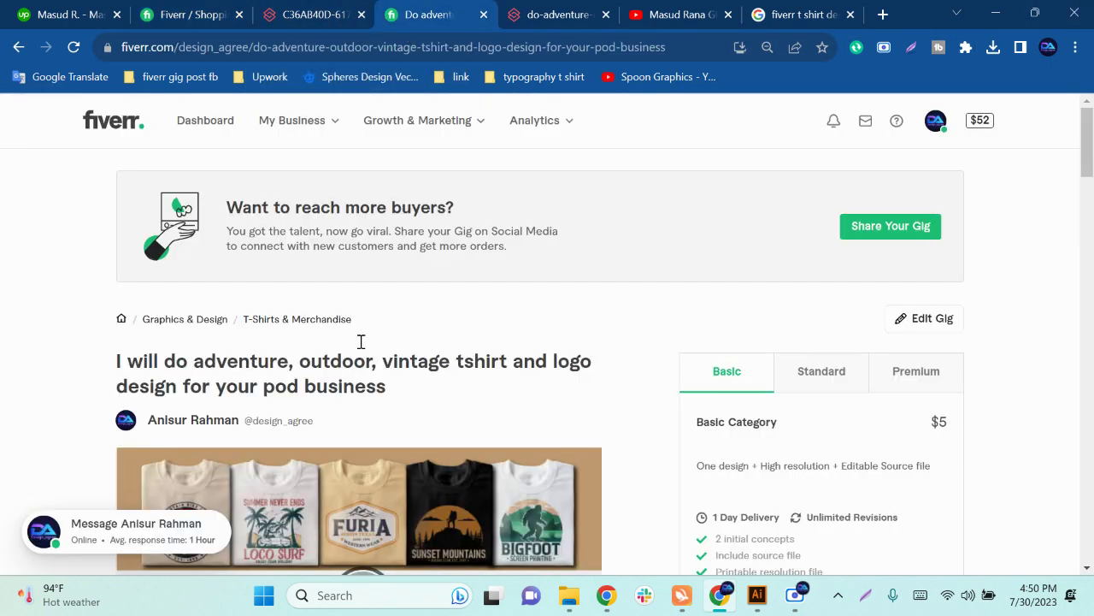
Step: Browse the gig's preview and the browser tabs, back to the adventure t-shirt gig
scroll(361, 341, "down", 3)
left_click(573, 14)
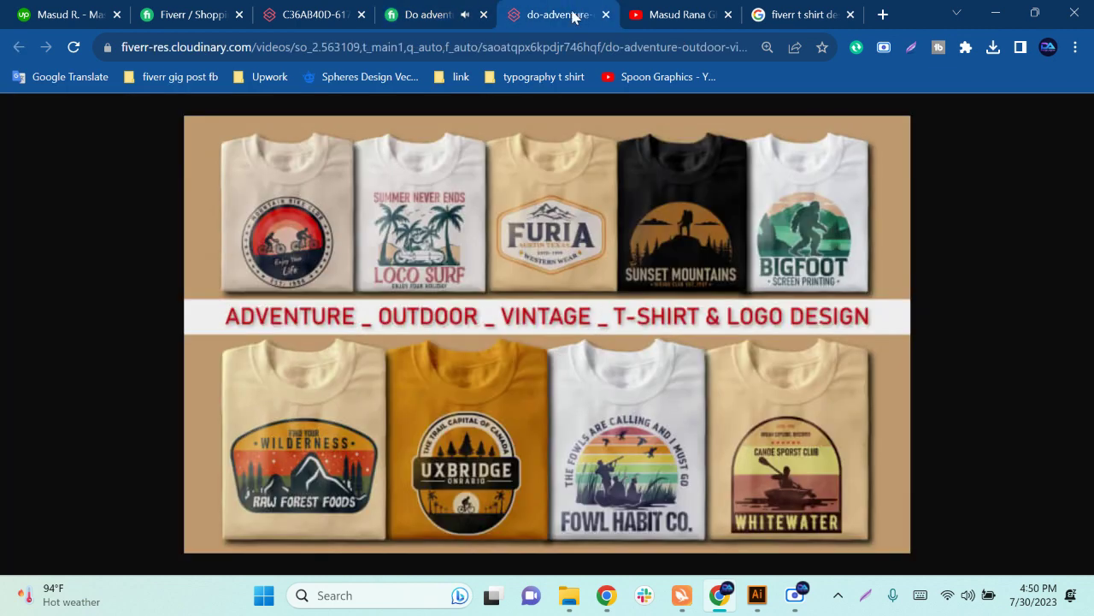
right_click(548, 220)
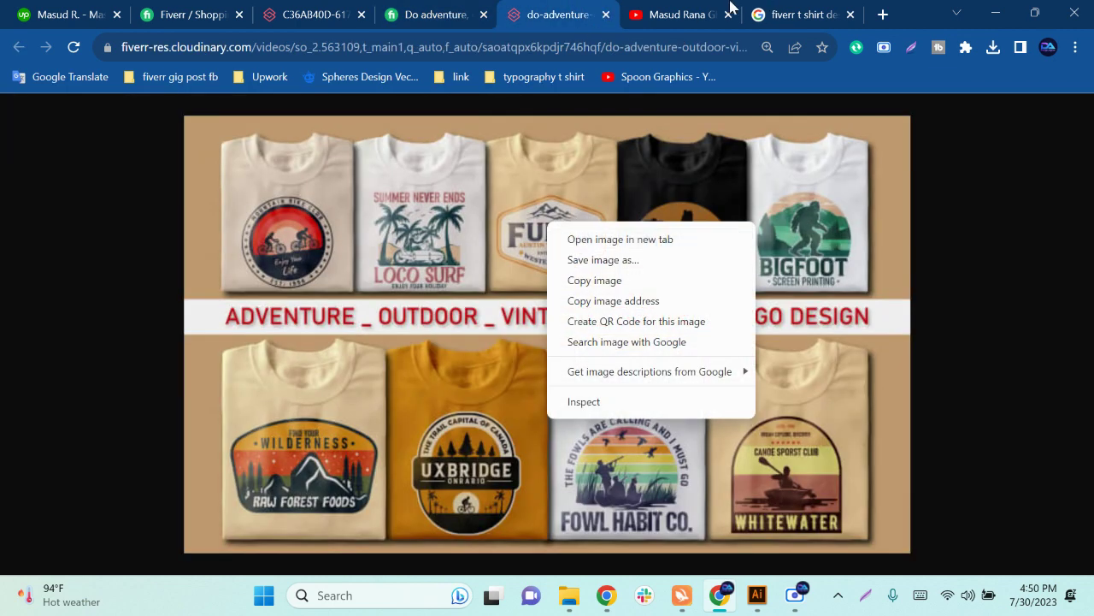
left_click(371, 2)
left_click(352, 12)
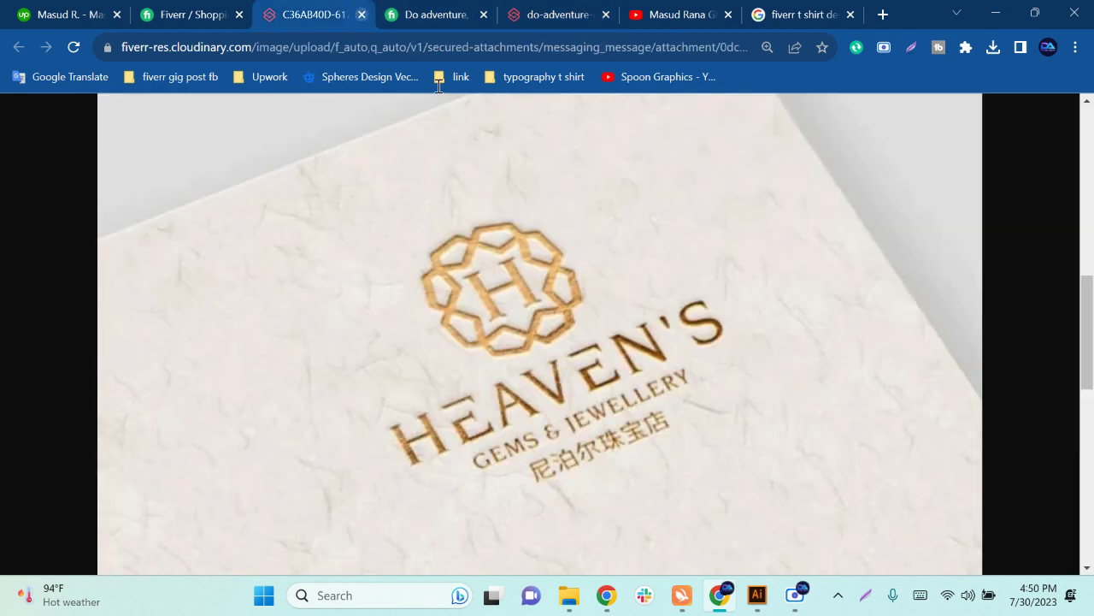
left_click(425, 16)
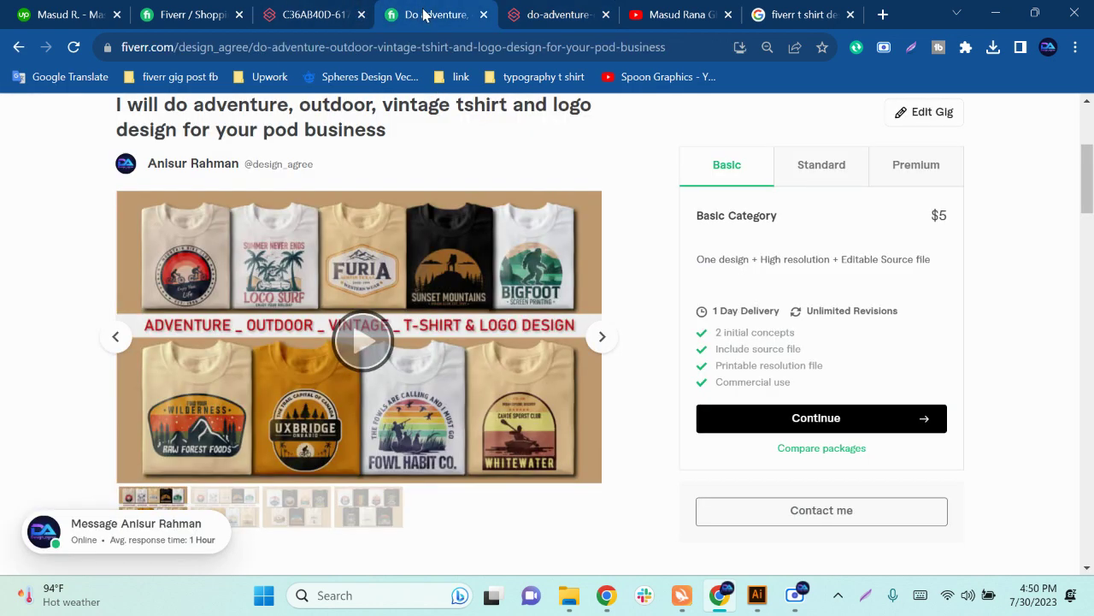
Step: Open the next gig gallery picture in a new tab and view it full size
left_click(595, 341)
right_click(365, 268)
left_click(396, 282)
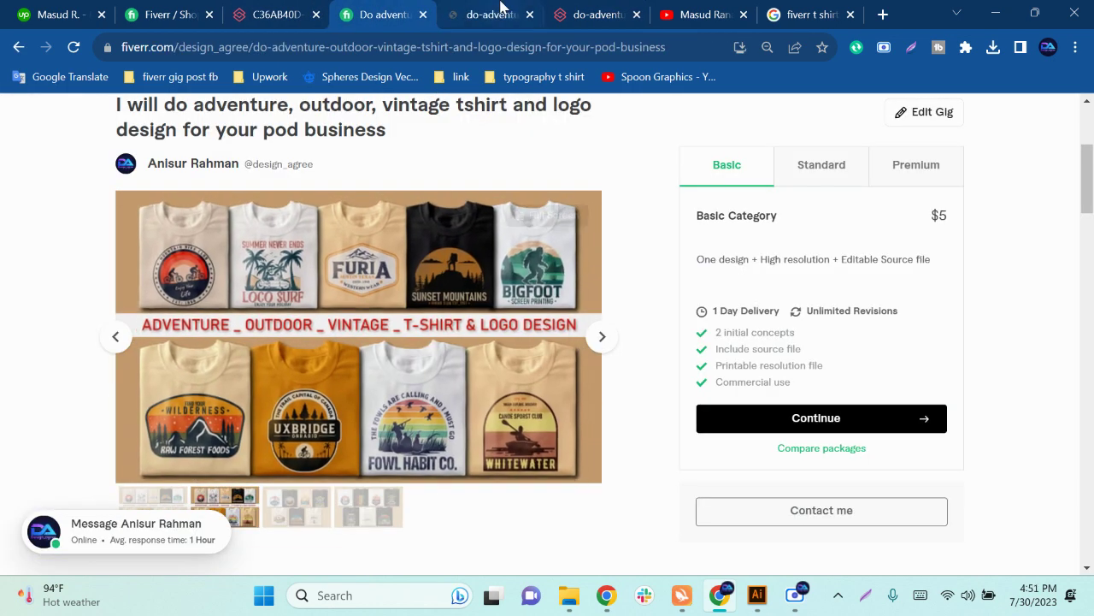
left_click(492, 15)
right_click(562, 236)
left_click(606, 245)
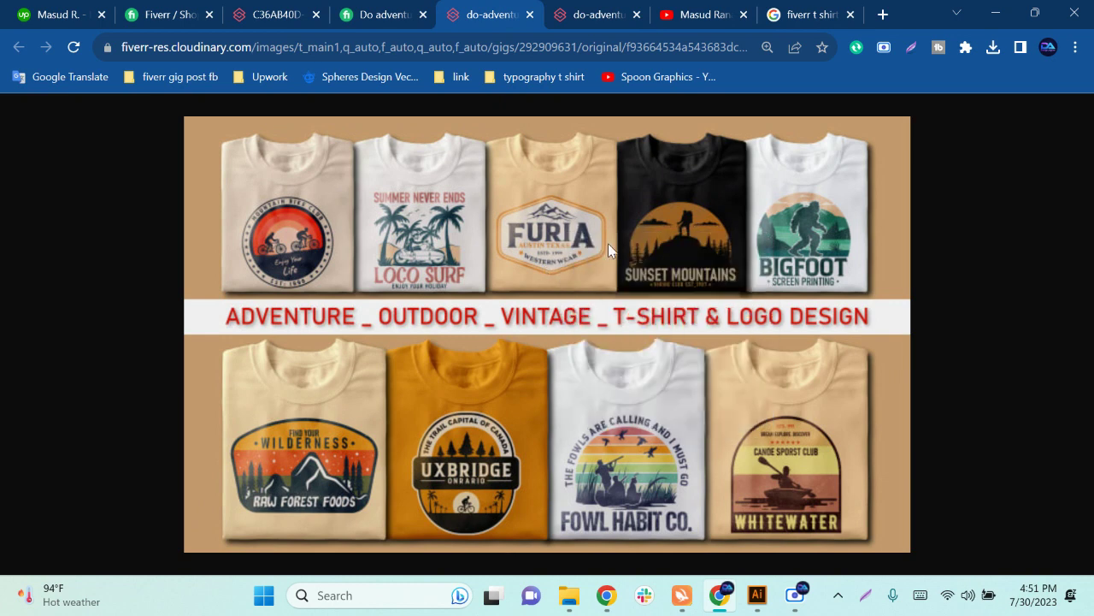
Step: Open the t-shirt collage in another tab, then return to the DEMORTIER logo in Illustrator
left_click(558, 13)
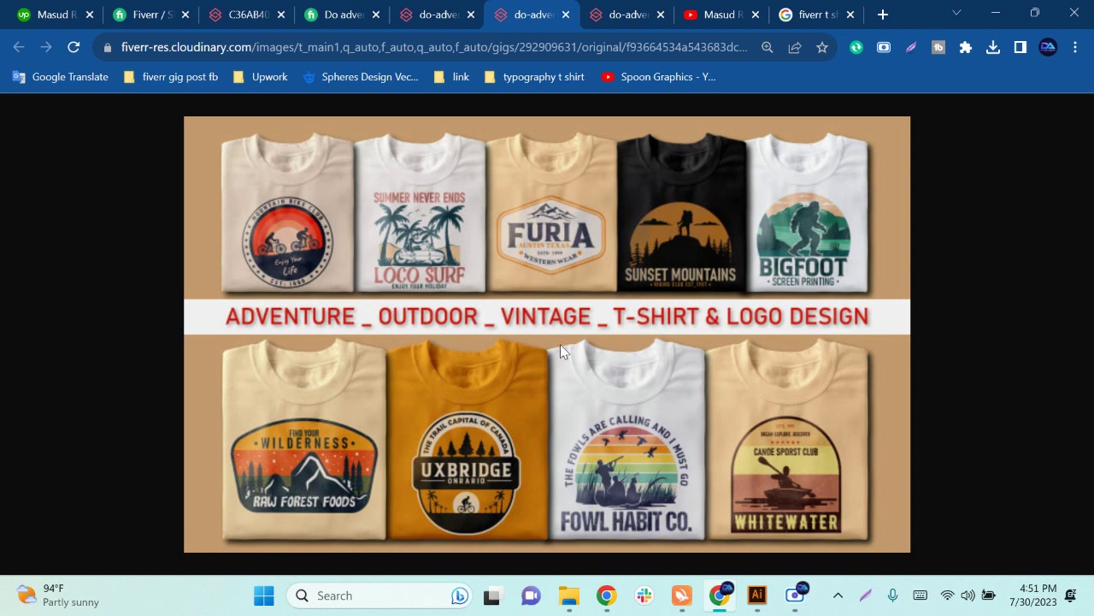
right_click(569, 255)
left_click(513, 265)
left_click(757, 595)
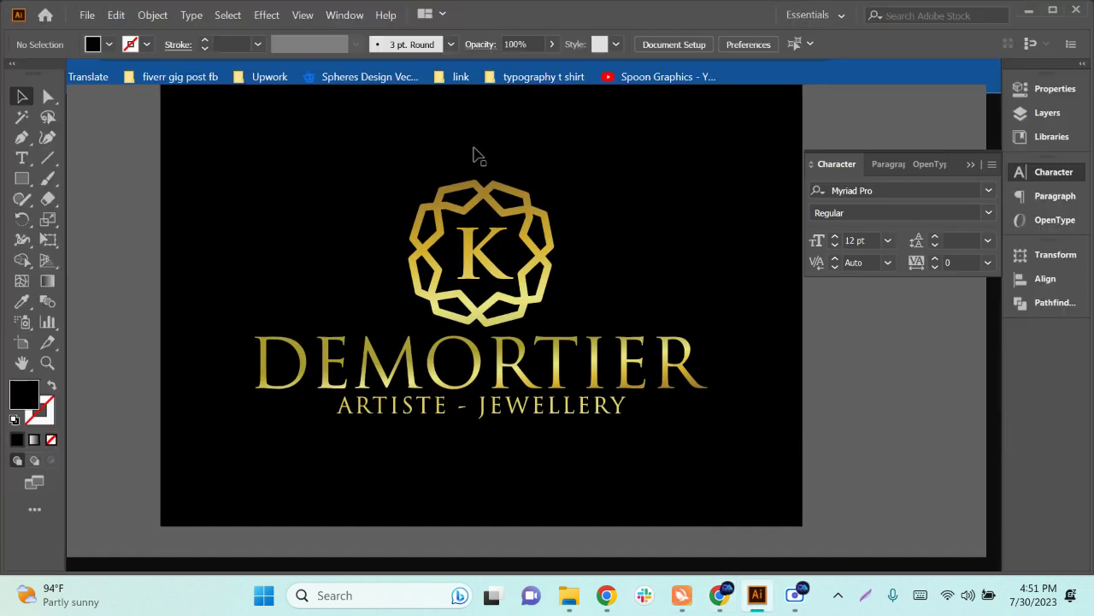
Step: Move the FURIA shirt screenshot to the left of the empty Untitled-1 artboard
left_click(855, 72)
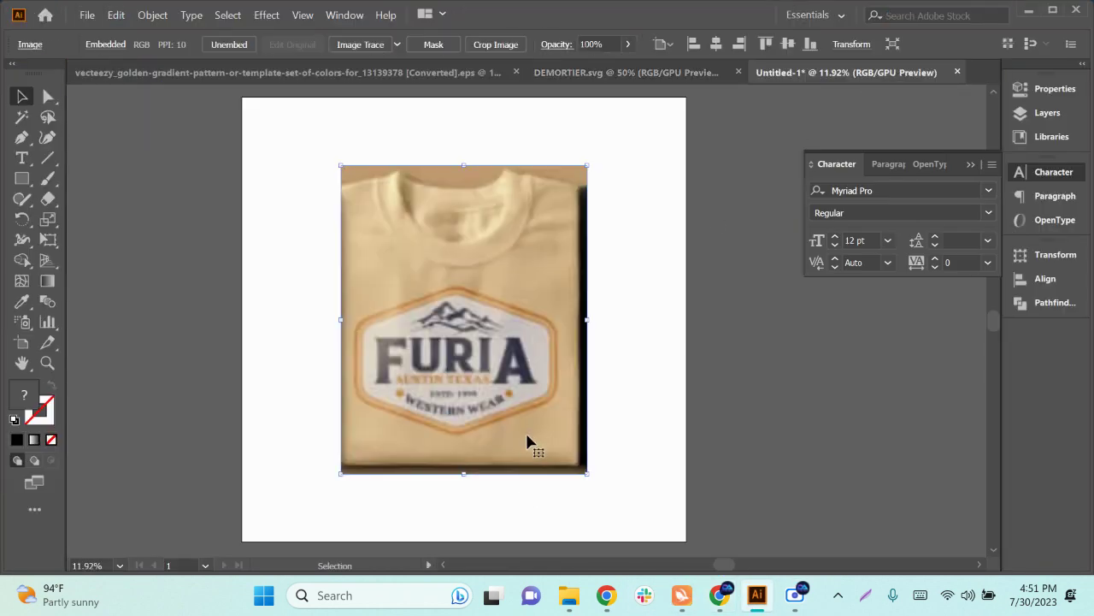
scroll(527, 435, "down", 1)
left_click_drag(463, 427, 310, 420)
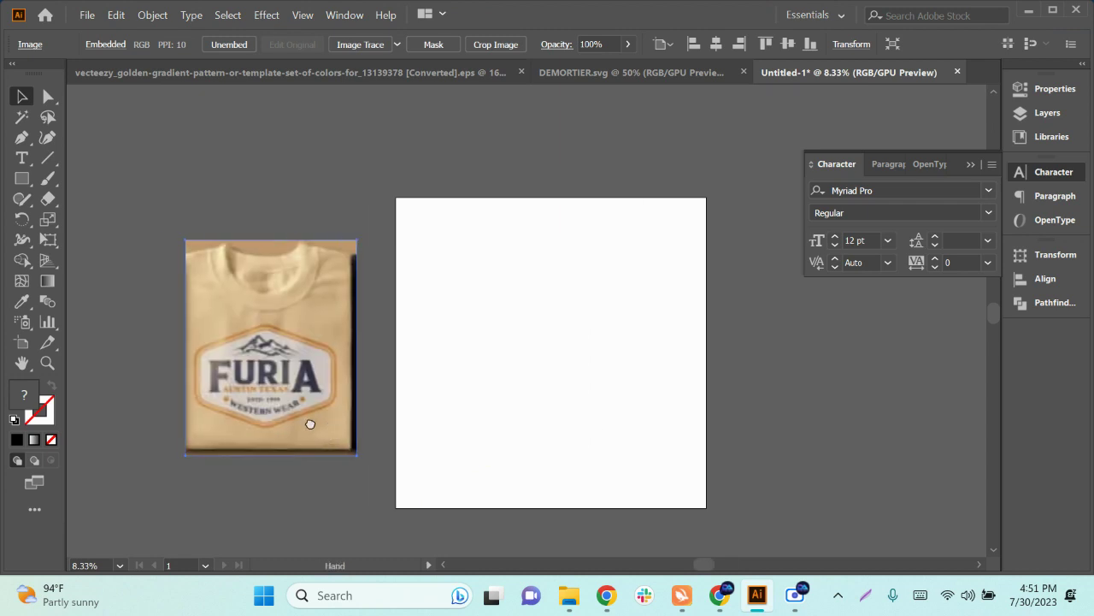
scroll(323, 427, "up", 1)
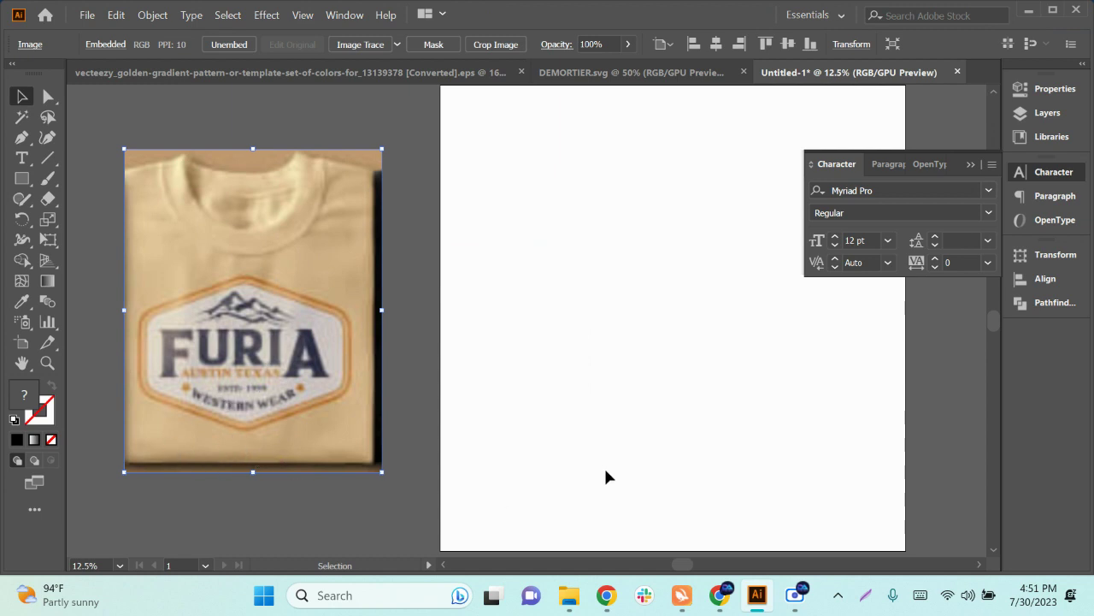
left_click_drag(606, 477, 523, 445)
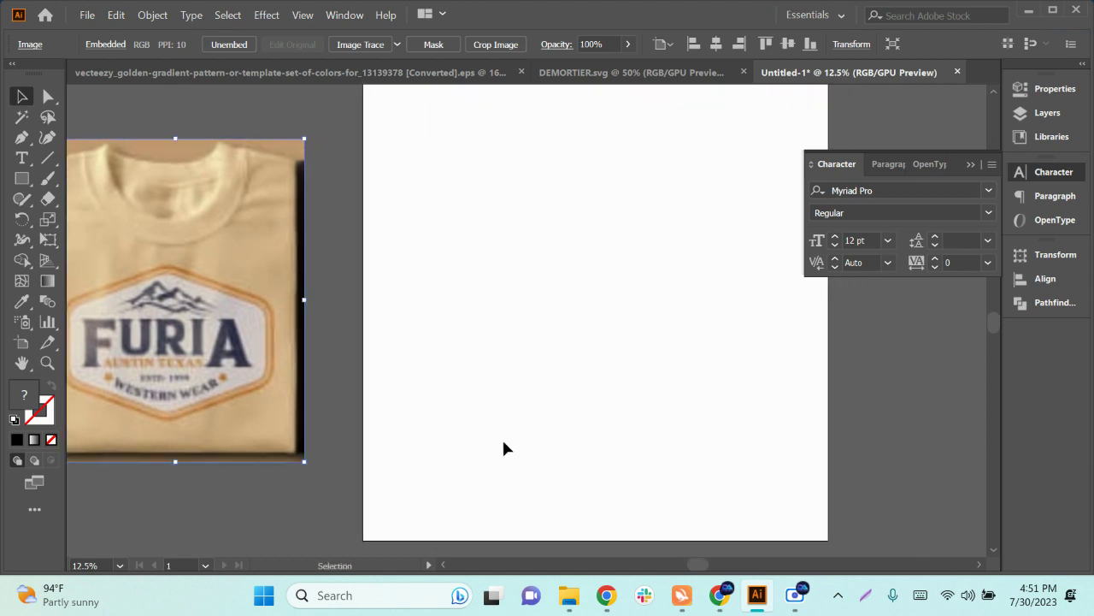
left_click_drag(545, 452, 574, 456)
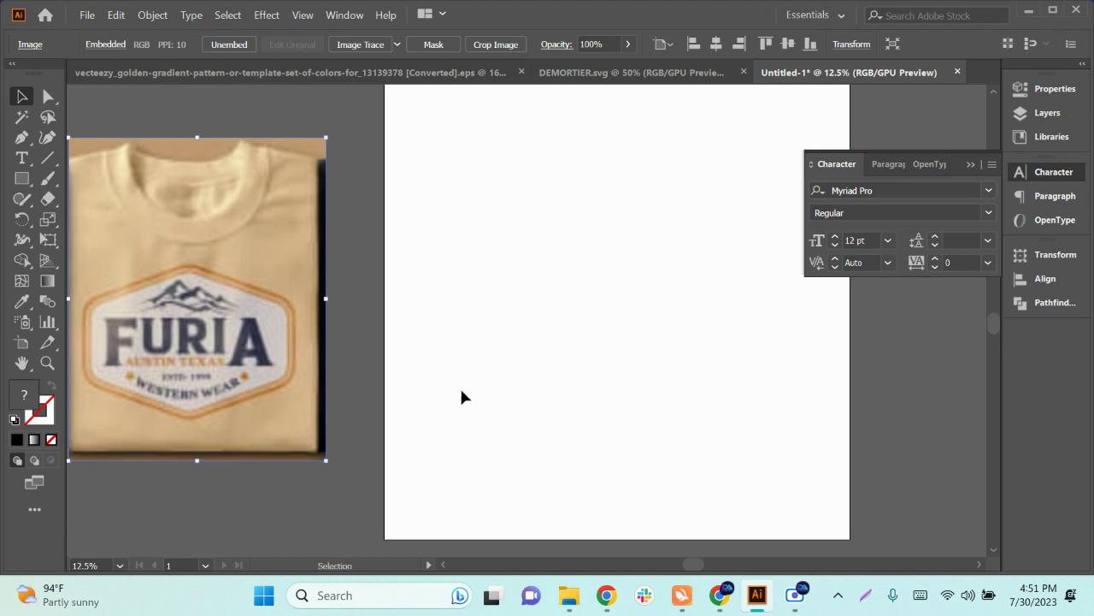
left_click(23, 160)
Step: Create a text object of about 234 pt reading 'Furia'
left_click(578, 224)
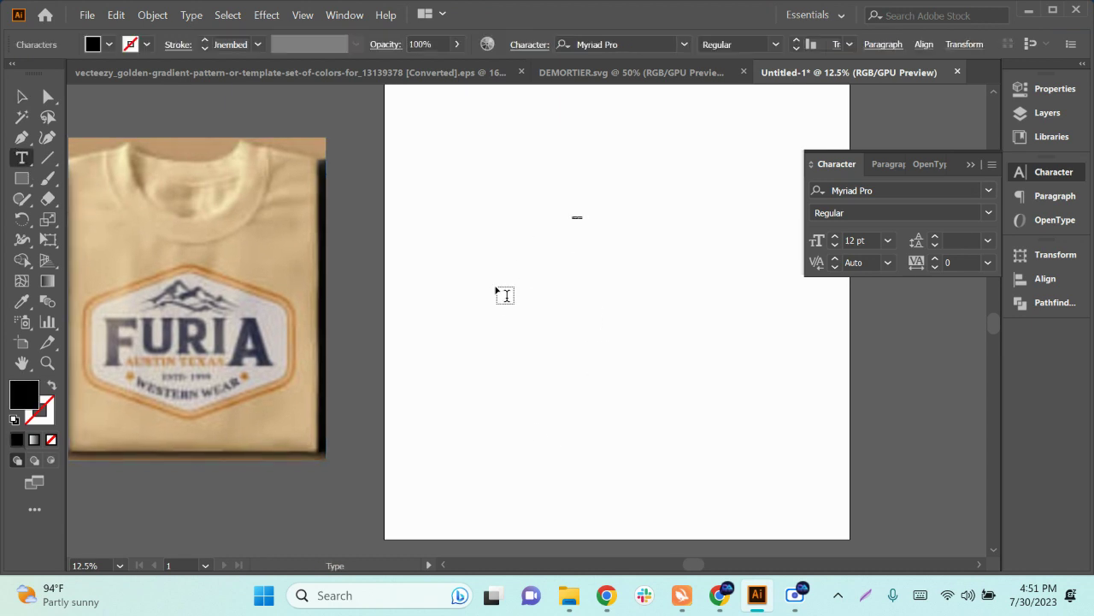
key("Escape")
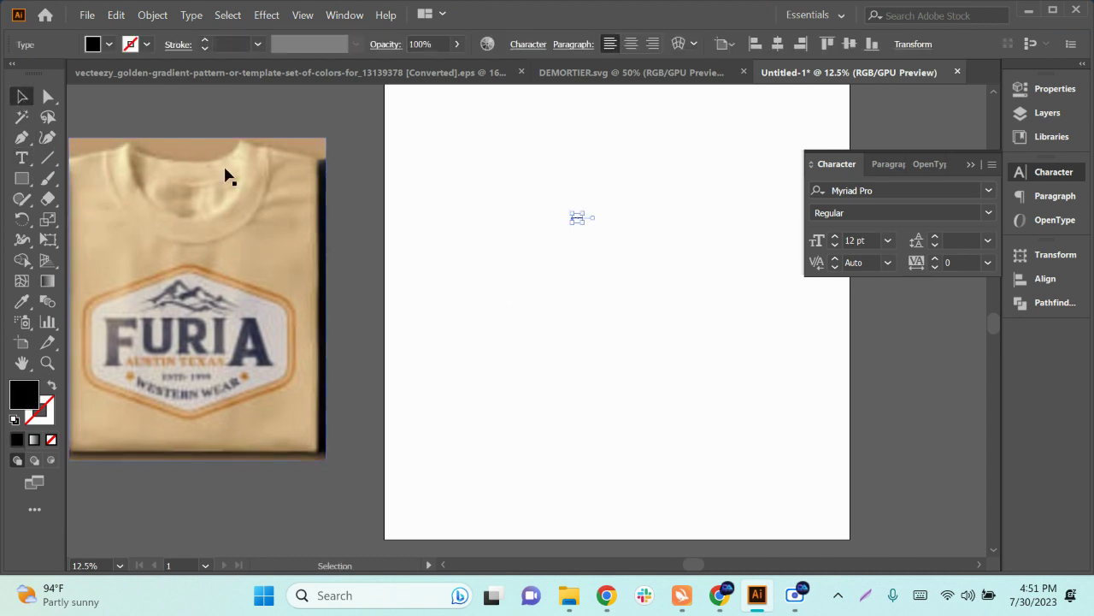
mouse_move(585, 225)
left_mouse_down()
mouse_move(635, 302)
mouse_move(595, 227)
mouse_move(605, 227)
left_mouse_up()
double_click(599, 227)
key("ctrl+a")
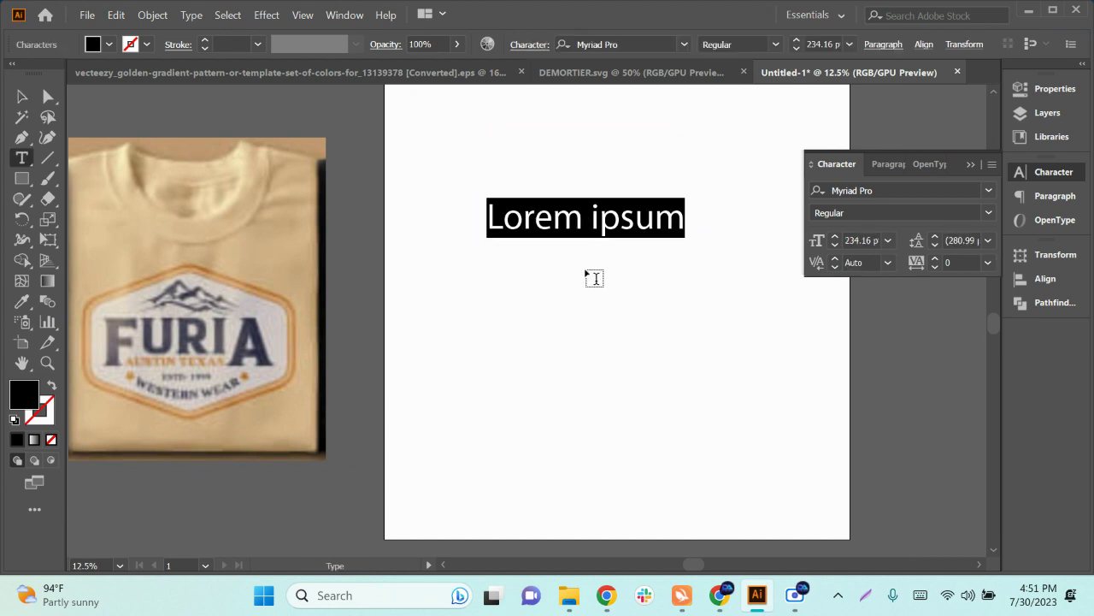
type("F")
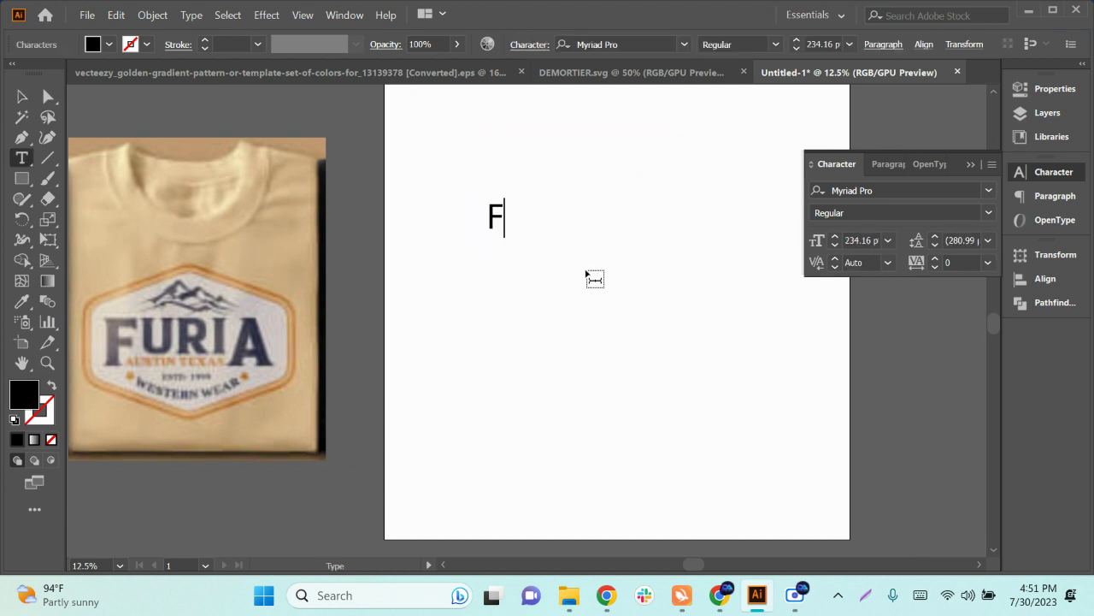
type("u")
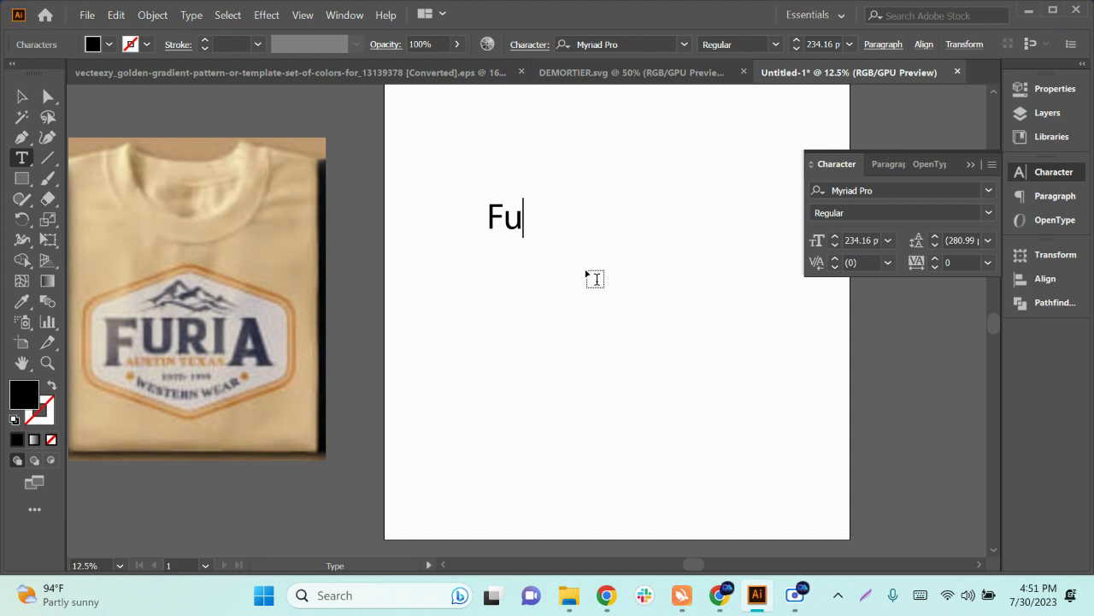
type("ria")
left_click(22, 97)
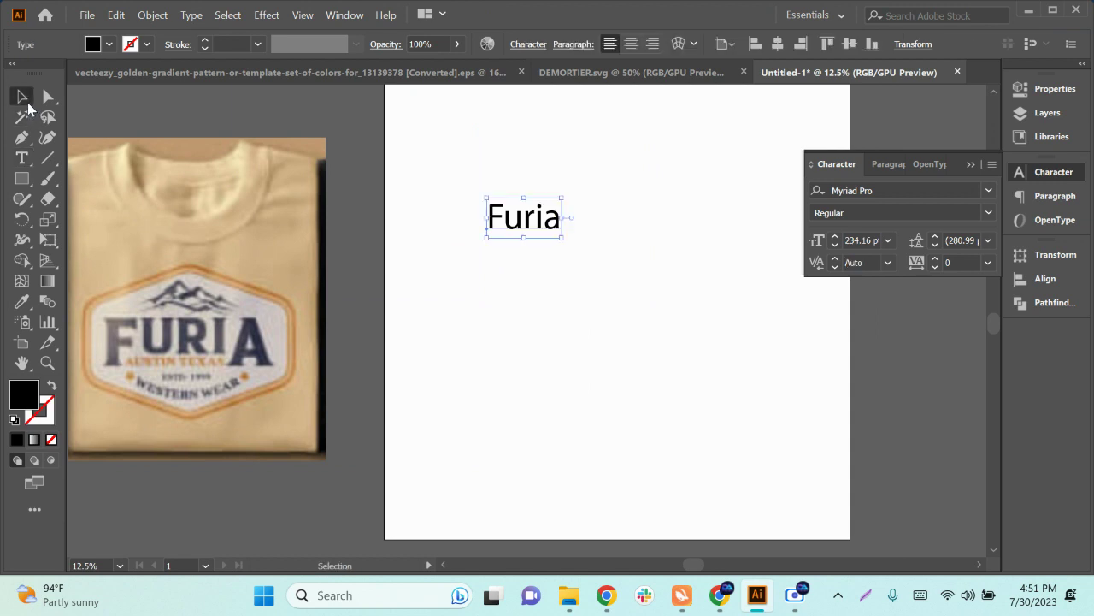
Step: Add an enlarged Lorem ipsum placeholder line beside the Furia title
left_click(23, 157)
left_click(511, 265)
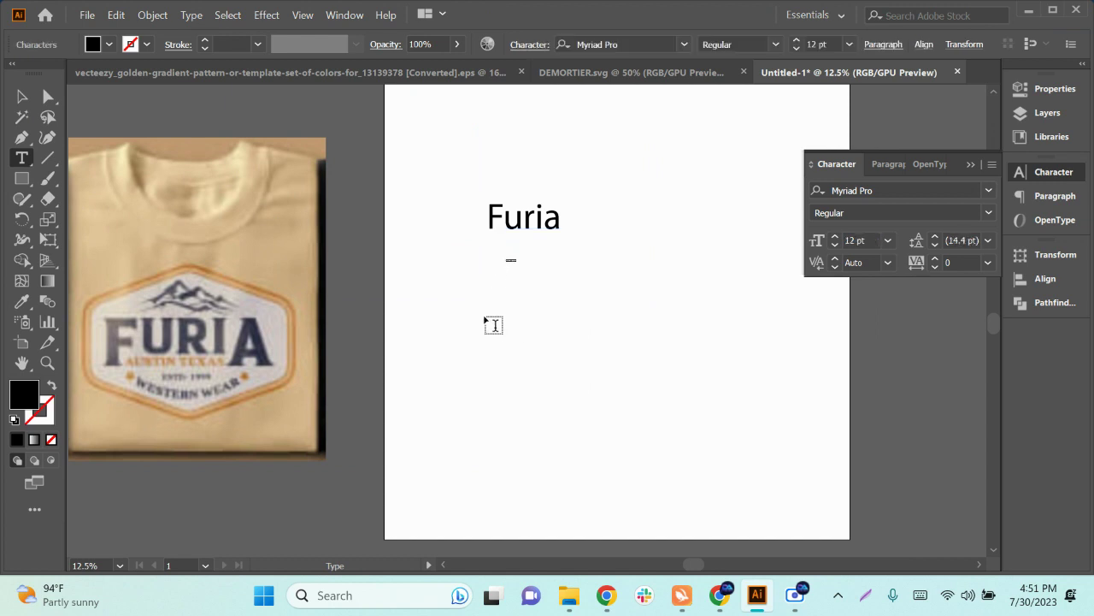
key("Escape")
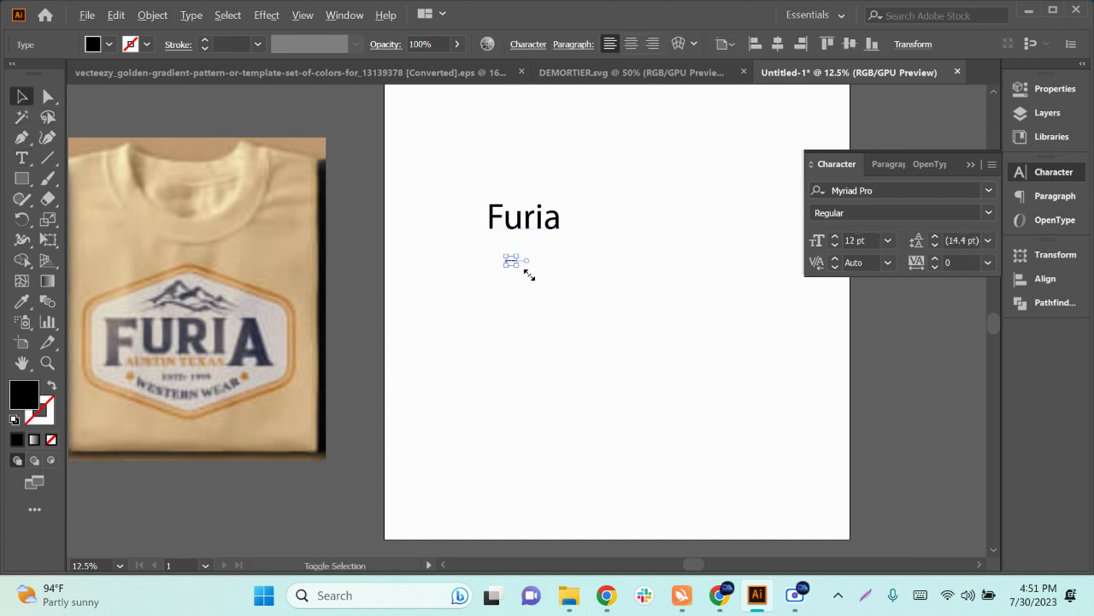
left_click_drag(529, 274, 547, 243)
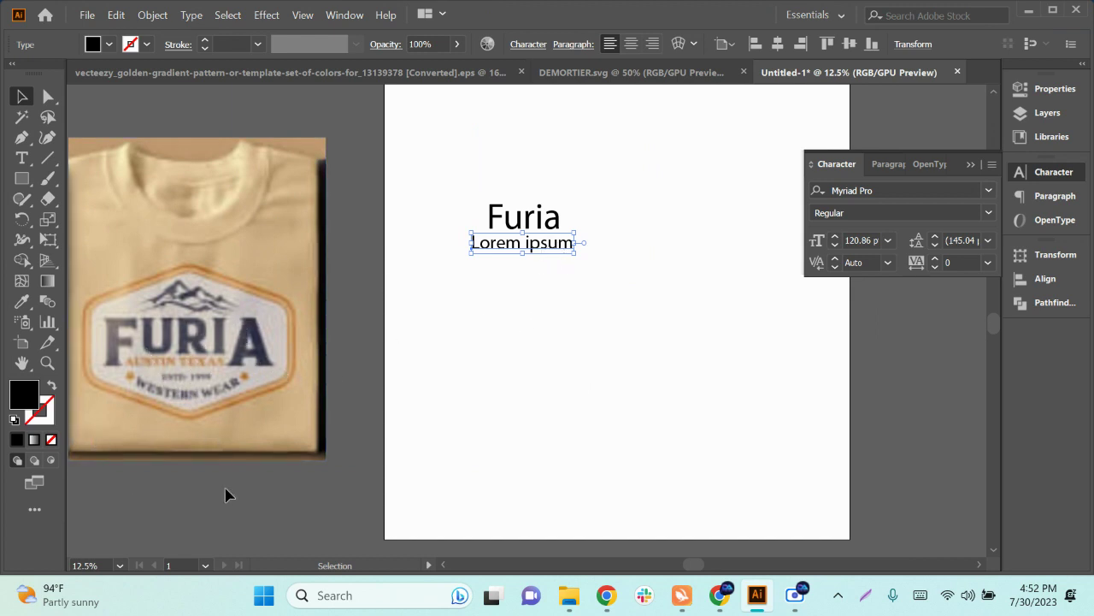
scroll(428, 313, "down", 1)
scroll(428, 312, "left", 1)
Step: Duplicate the Lorem ipsum line just below it and retype the copy as 'este:'
left_click_drag(570, 205, 559, 246, "alt")
key("t")
triple_click(558, 241)
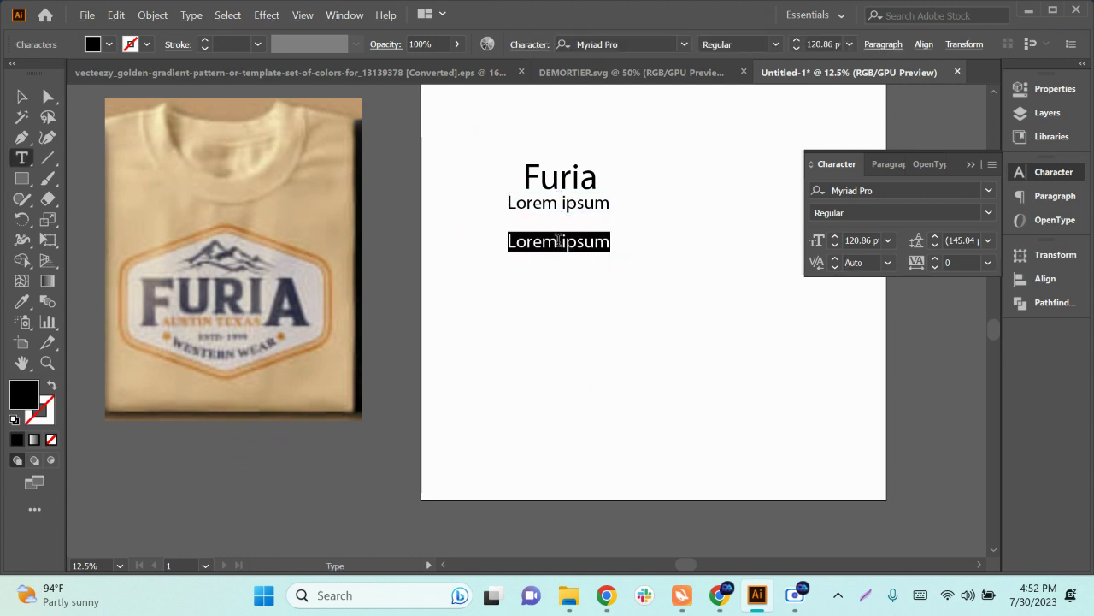
type("es")
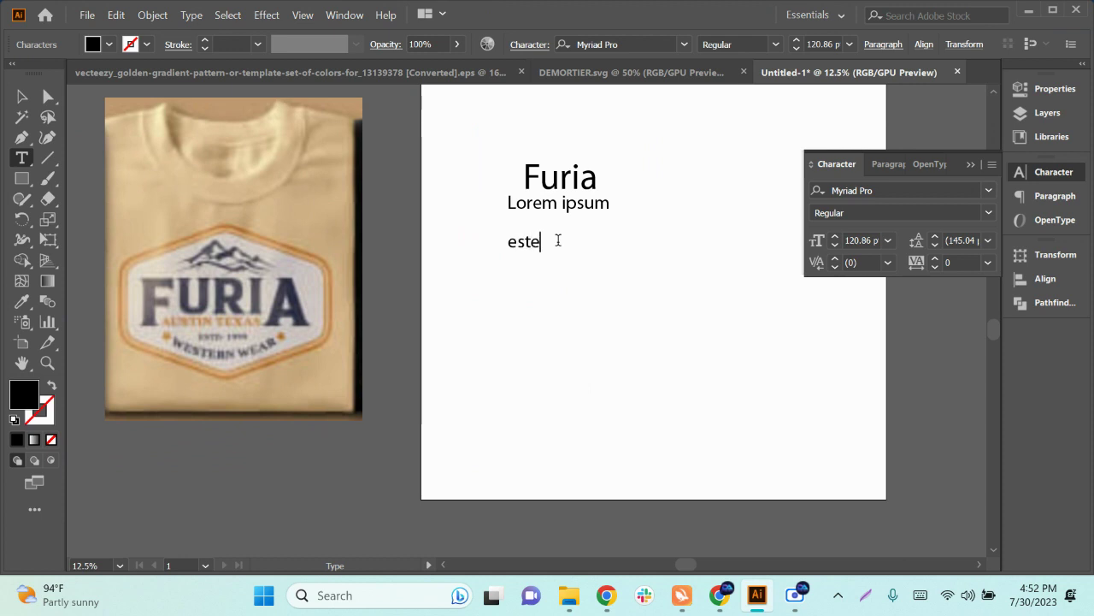
type("te:")
Step: In a new Chrome tab, search Google for 'este full' to check the abbreviation
left_click(720, 596)
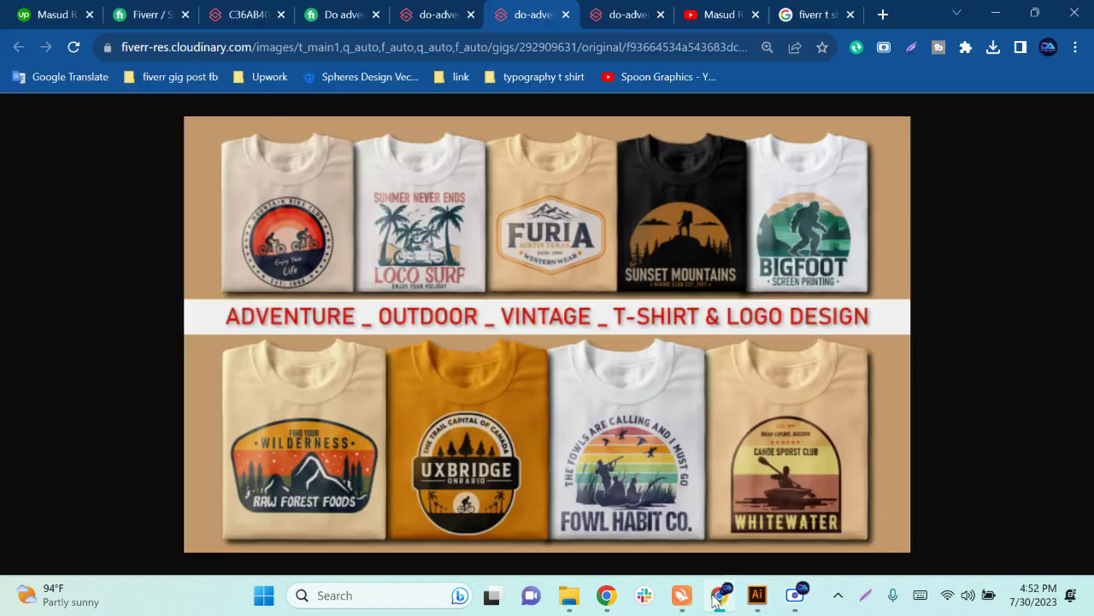
left_click(882, 14)
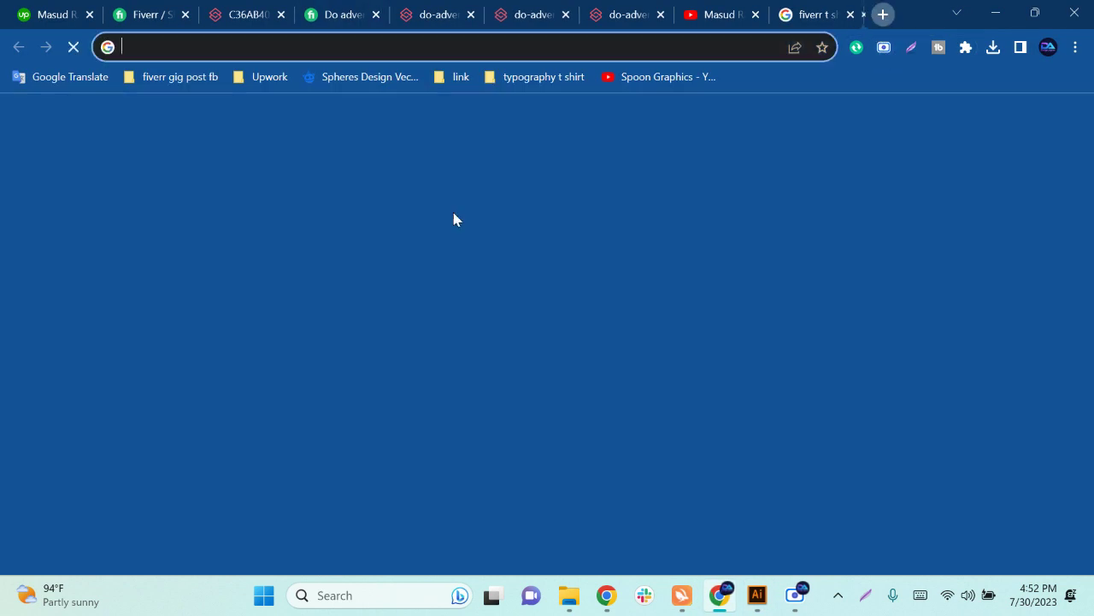
left_click(413, 366)
type("e")
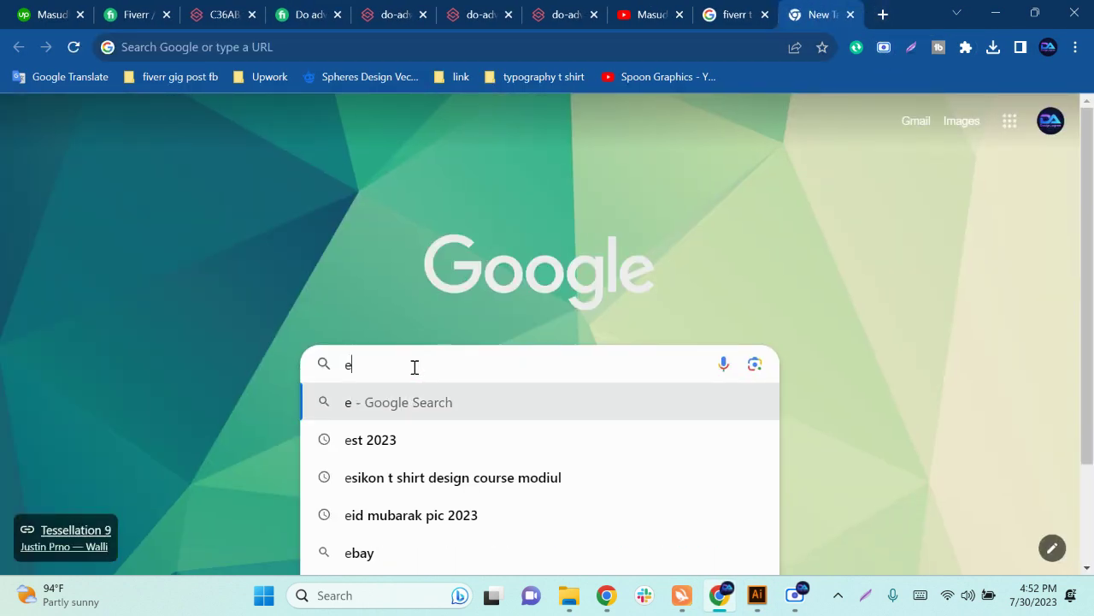
type("ste")
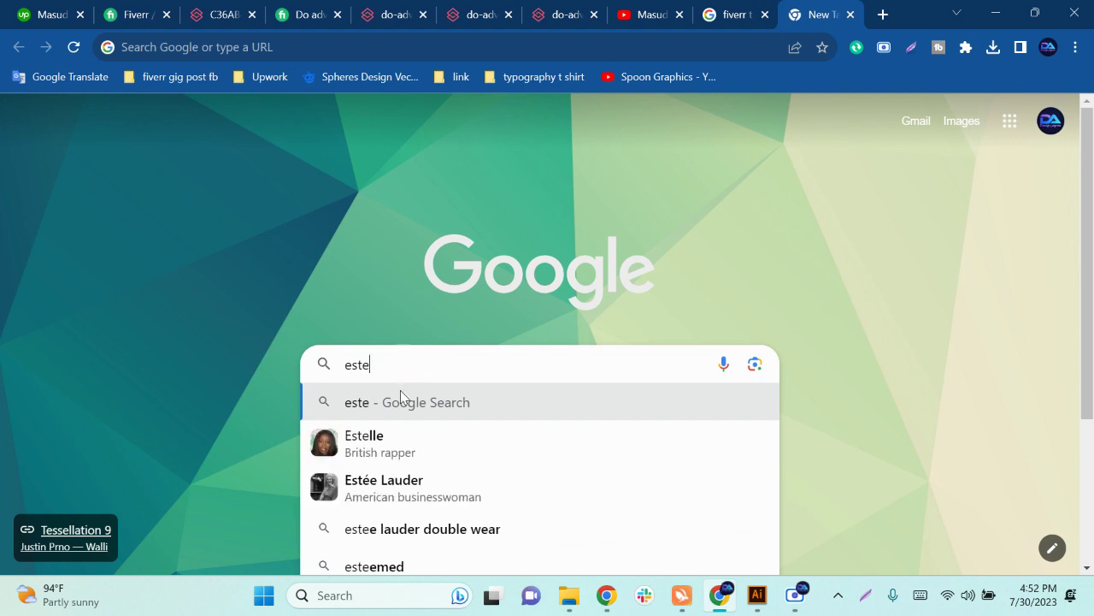
type(" full")
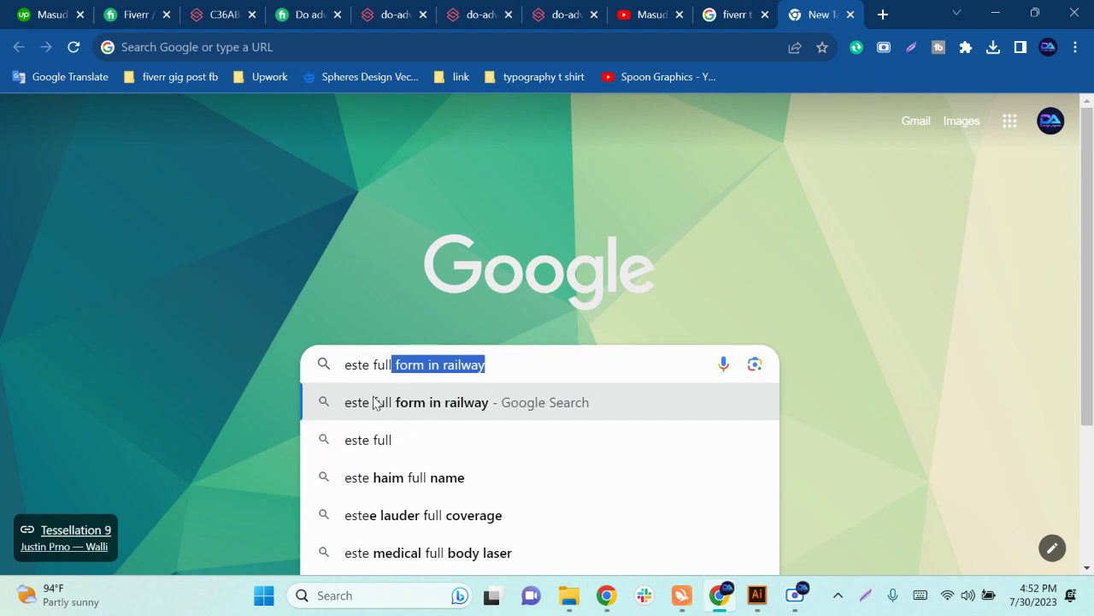
left_click(403, 479)
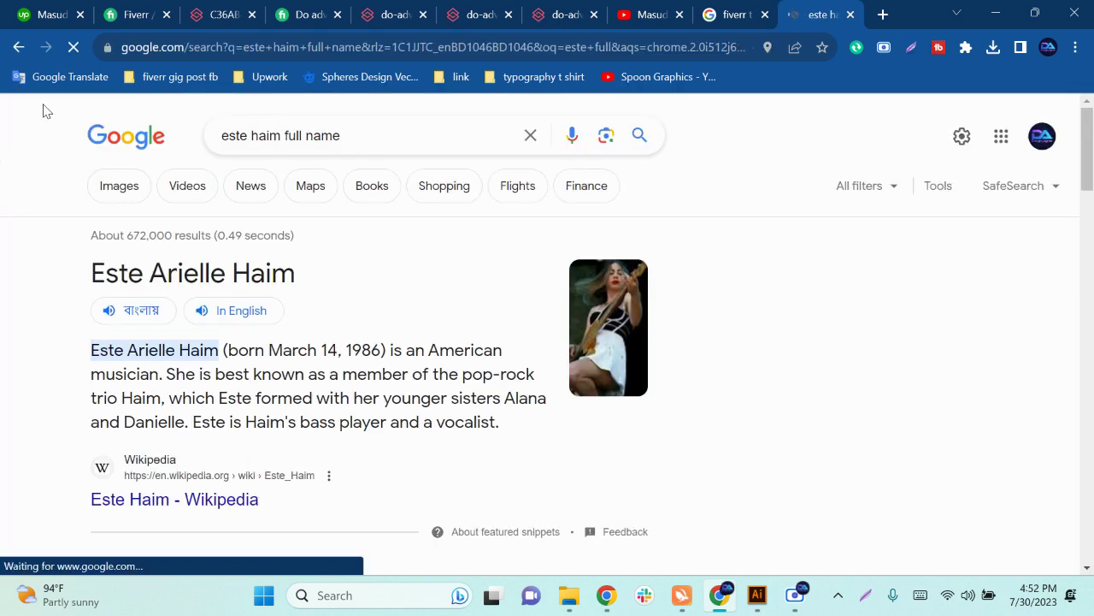
Step: Search Google for 'est' from the New Tab page, then go back to Illustrator
left_click(18, 47)
left_click(437, 366)
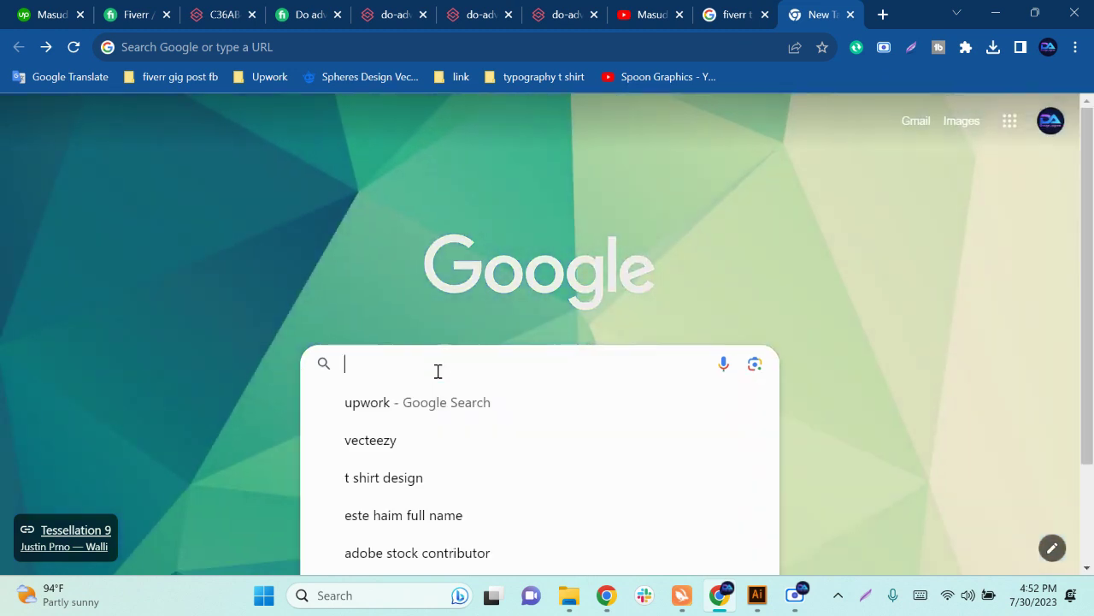
type("est")
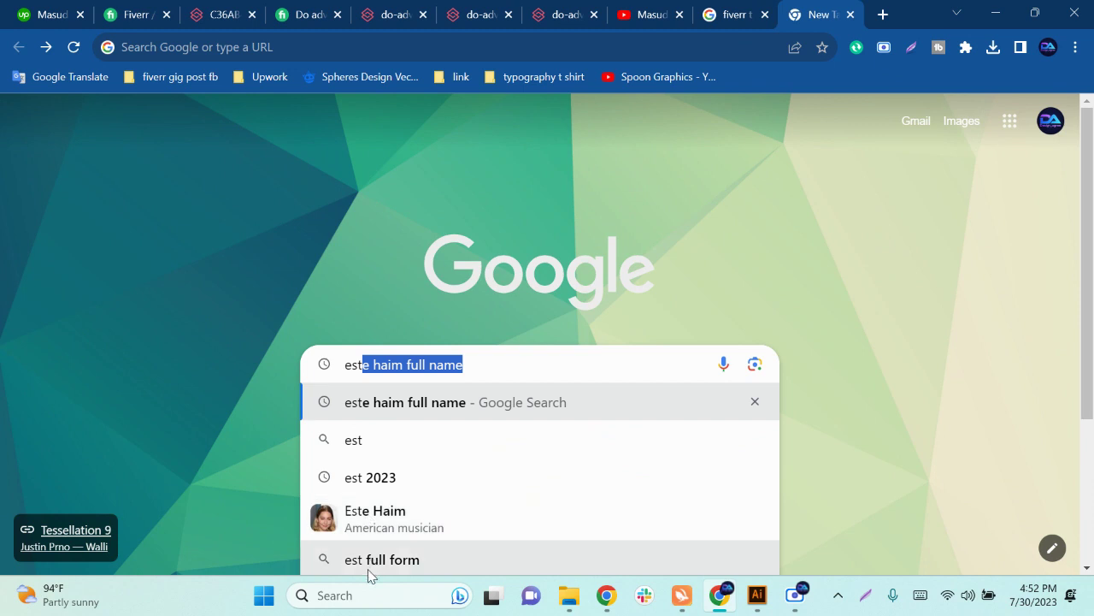
left_click(758, 596)
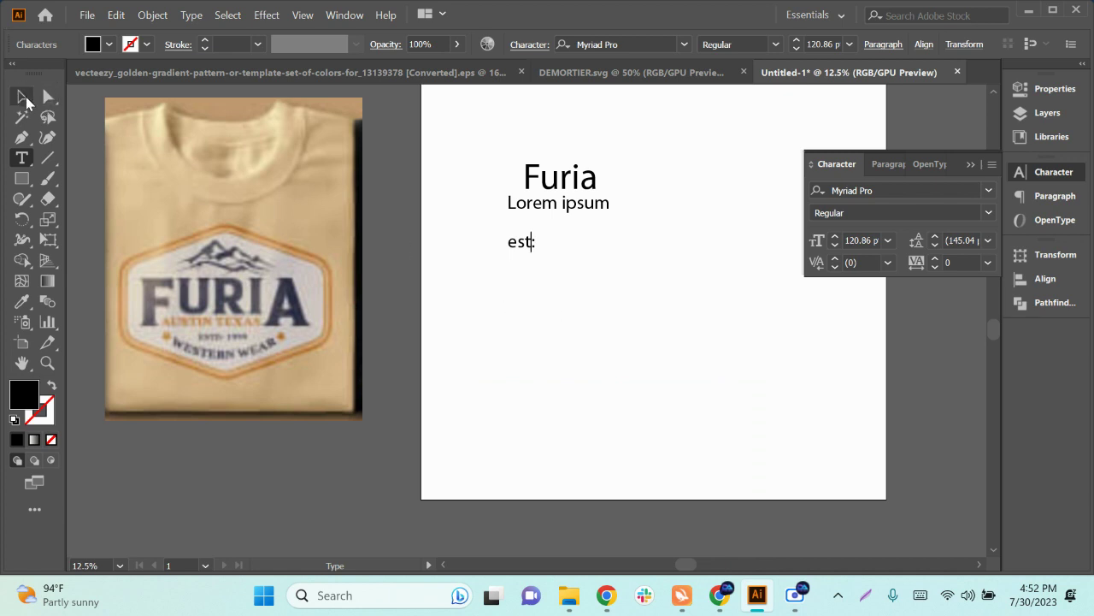
Step: Duplicate the est: text to its right and change the copy to 1999
key("Escape")
left_click_drag(523, 248, 571, 250)
double_click(566, 246)
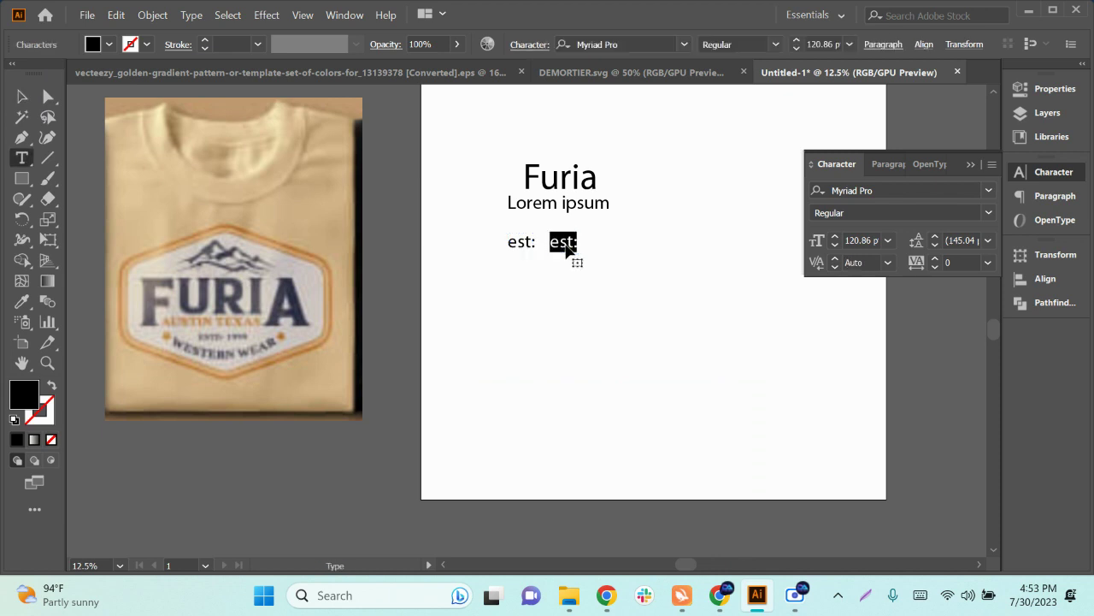
type("1999")
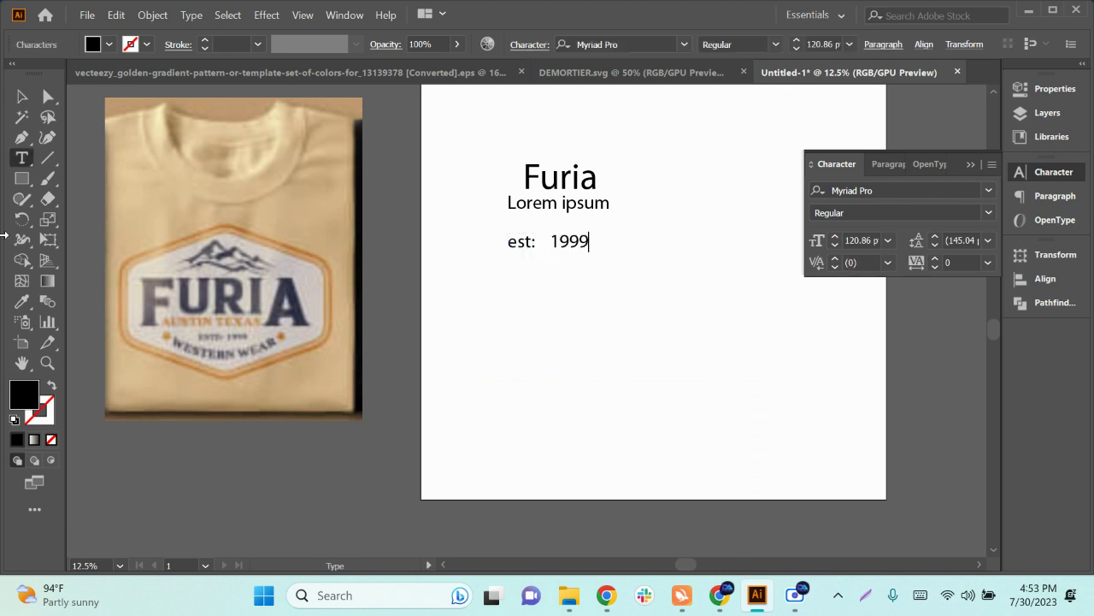
key("Escape")
Step: Place 1999 beside est: so the est: 1999 line sits centred under Lorem ipsum
scroll(581, 249, "up", 1)
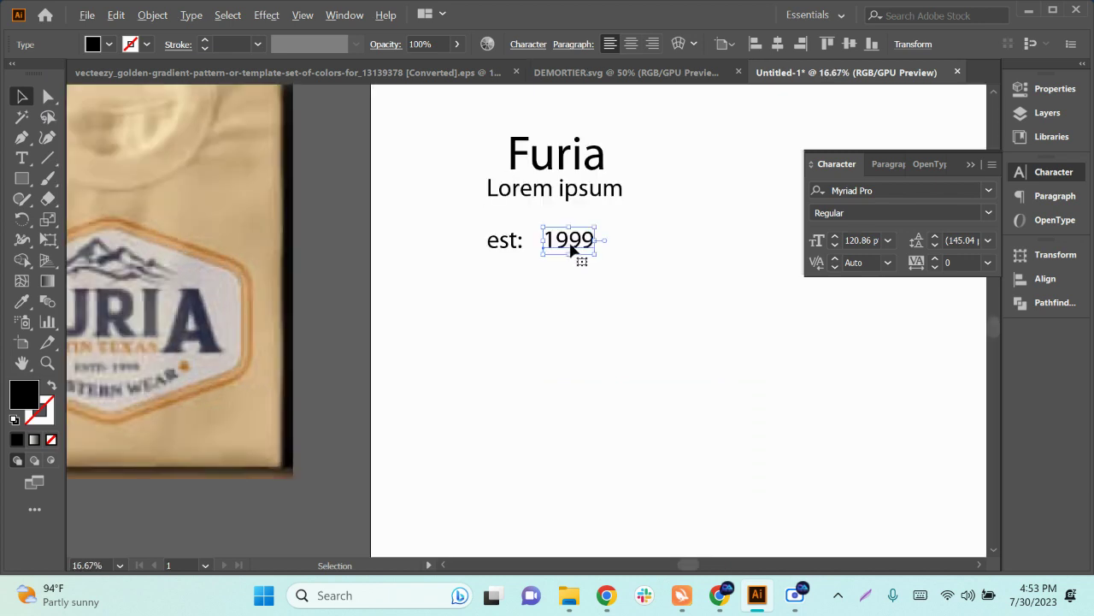
left_click_drag(577, 249, 532, 234)
left_click(511, 248, "shift")
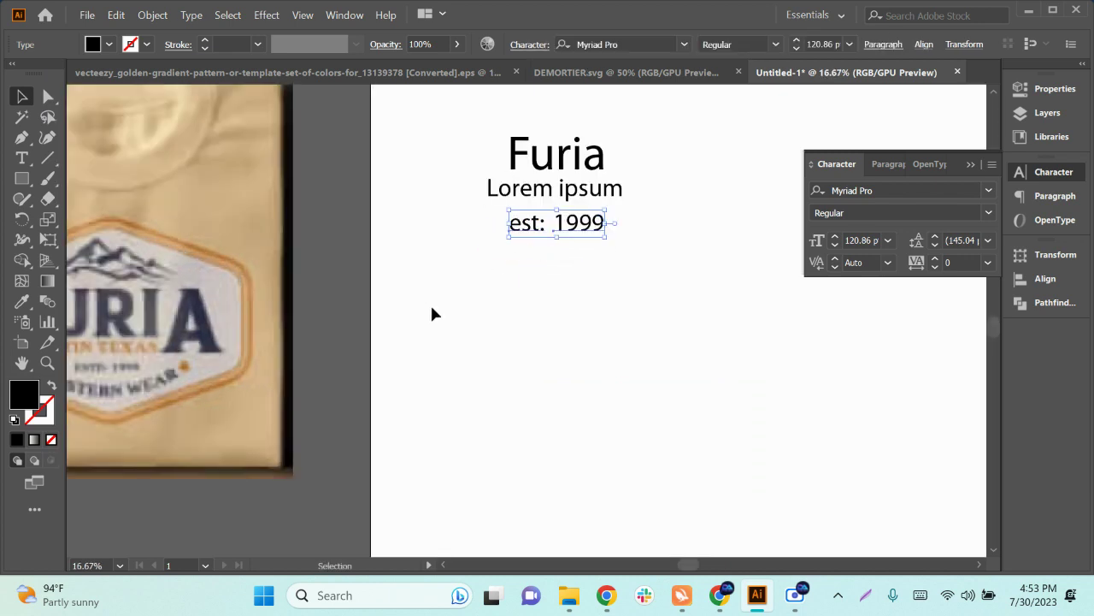
scroll(432, 313, "left", 4)
scroll(432, 313, "down", 1)
scroll(242, 377, "down", 1)
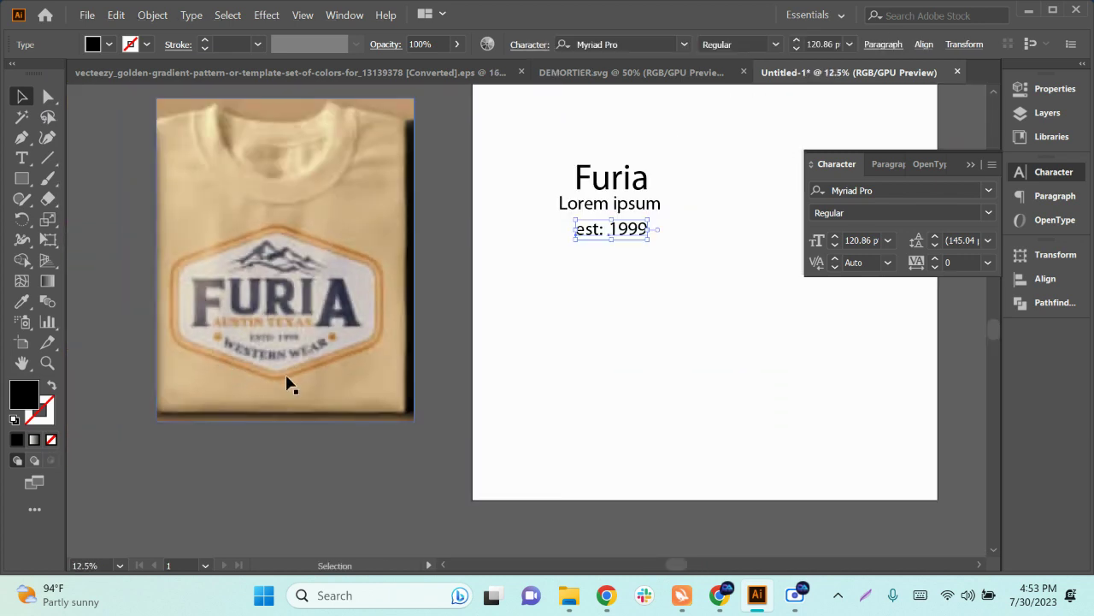
scroll(291, 379, "up", 1)
left_click(765, 415)
left_click_drag(765, 414, 726, 425)
scroll(726, 425, "left", 2)
key("ctrl+z")
scroll(256, 413, "up", 1)
scroll(257, 413, "down", 1)
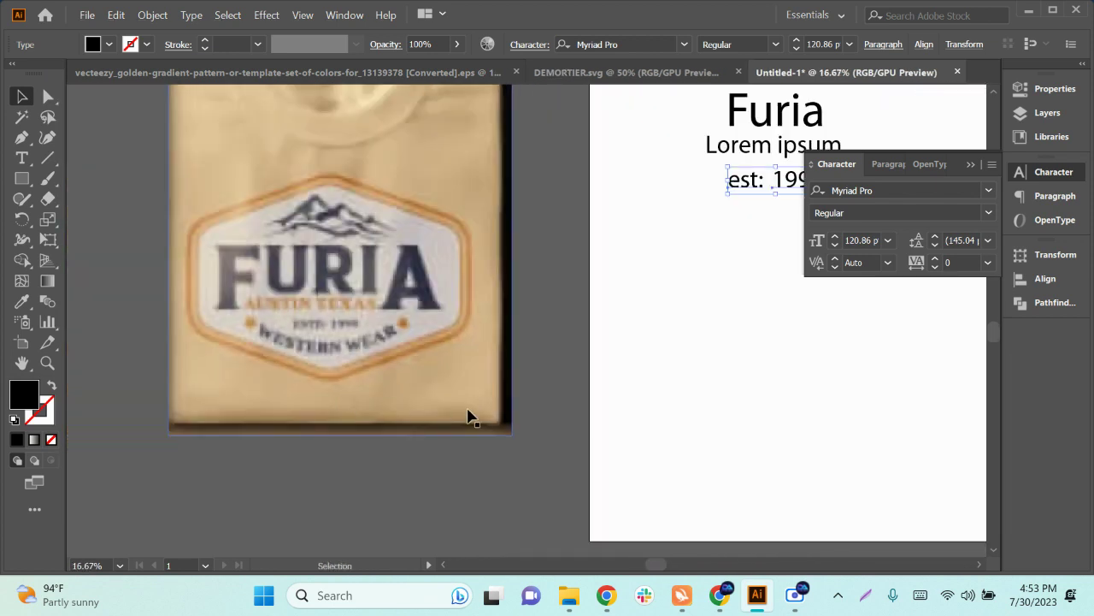
left_click_drag(470, 416, 411, 410)
Step: Add a large text line of about 160 pt reading 'western wear' directly beneath est: 1999
left_click(22, 159)
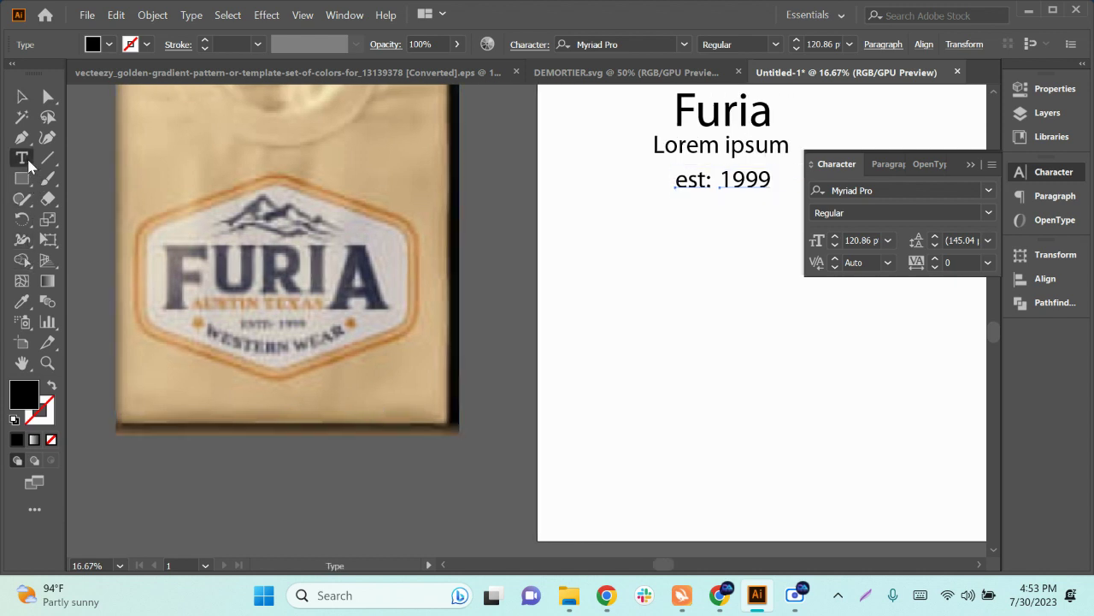
left_click(675, 299)
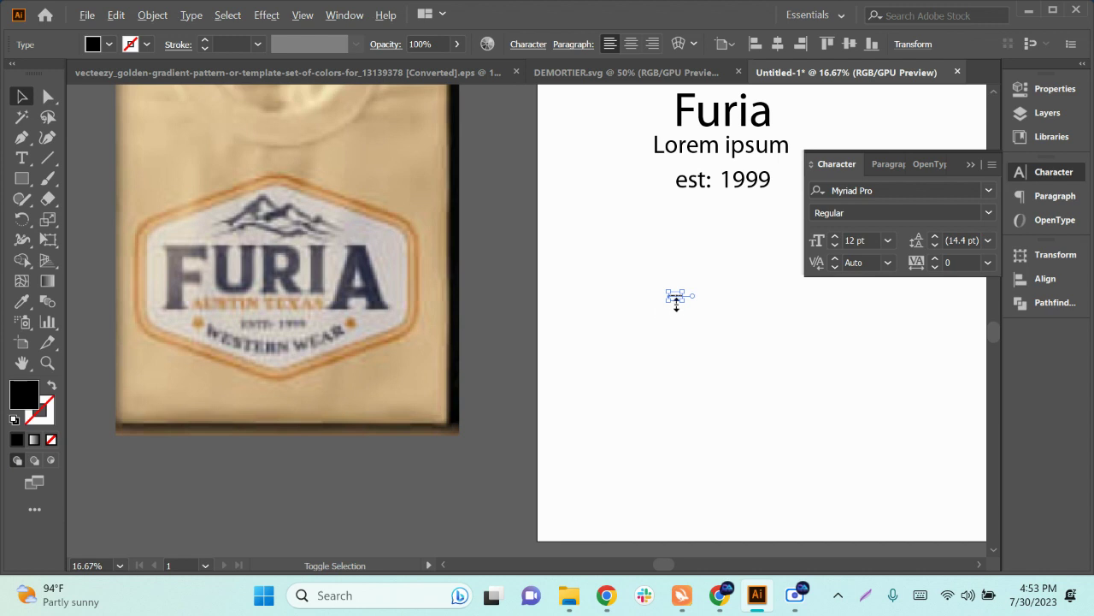
left_click_drag(676, 299, 772, 357)
left_click_drag(727, 313, 652, 313)
key("t")
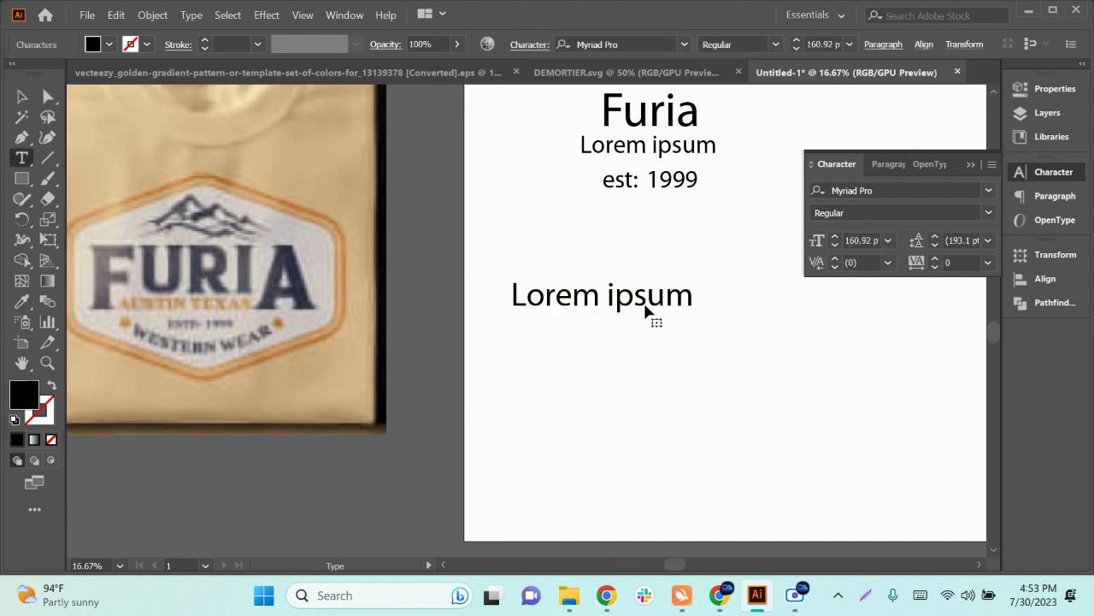
triple_click(645, 311)
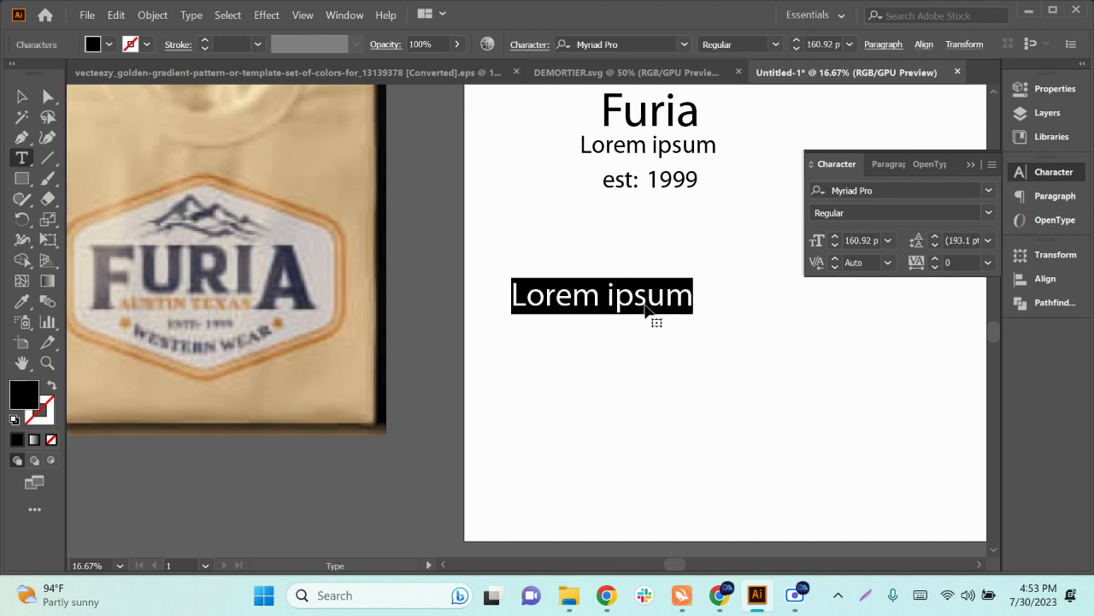
type("wes")
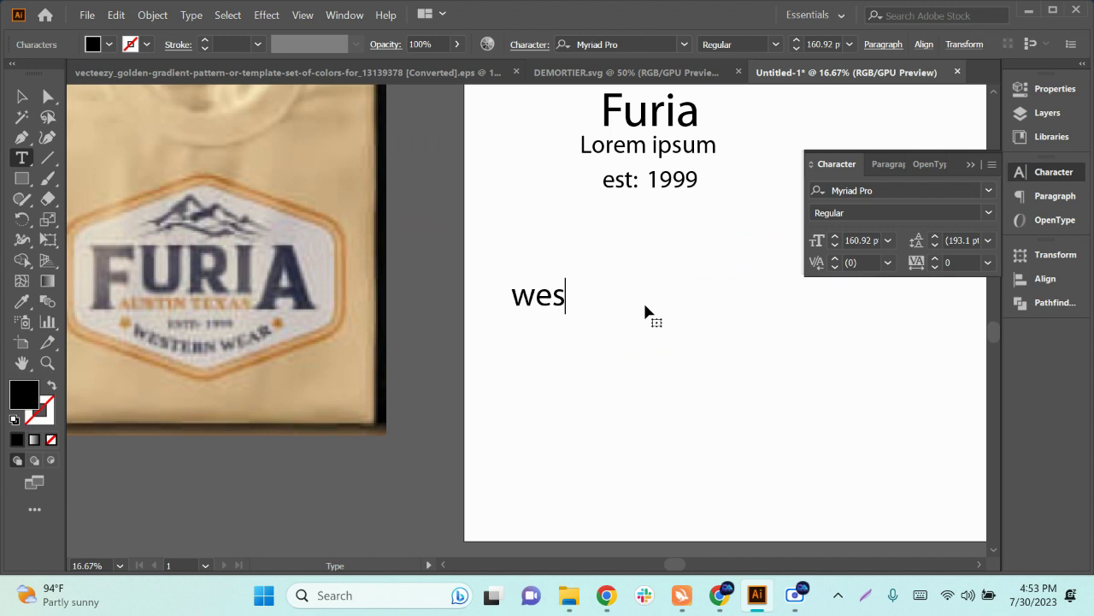
type("tern wear")
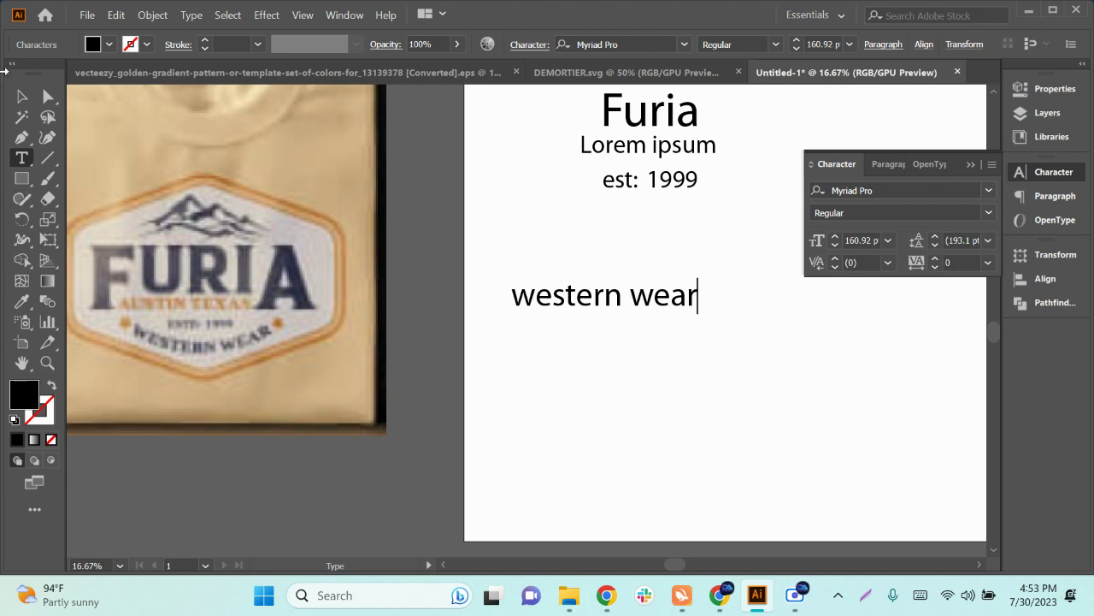
left_click(21, 96)
left_click_drag(640, 309, 691, 218)
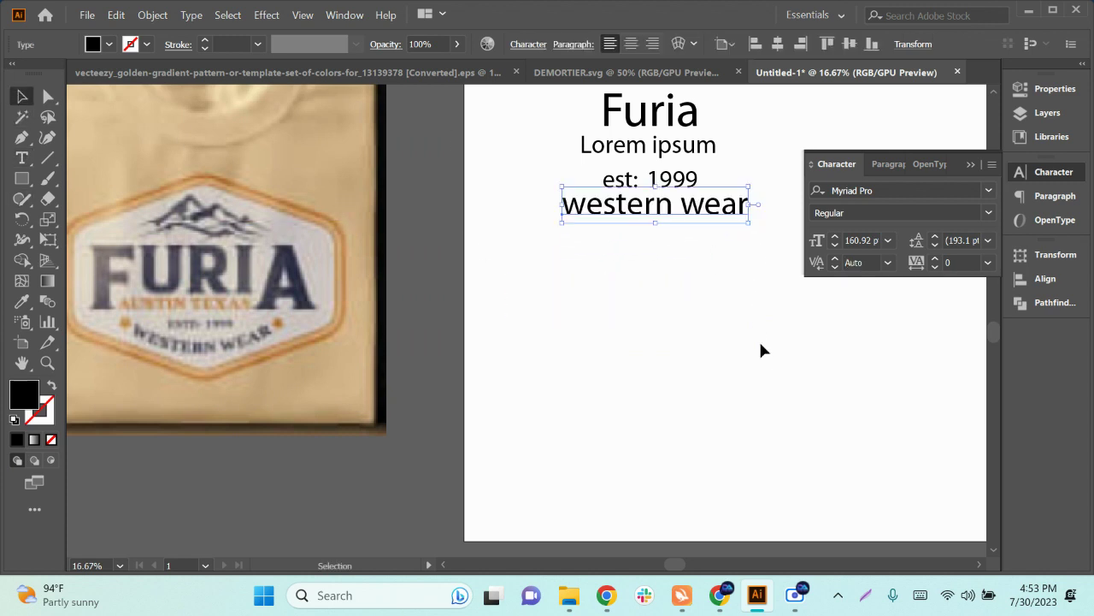
scroll(745, 340, "right", 3)
scroll(745, 340, "up", 2)
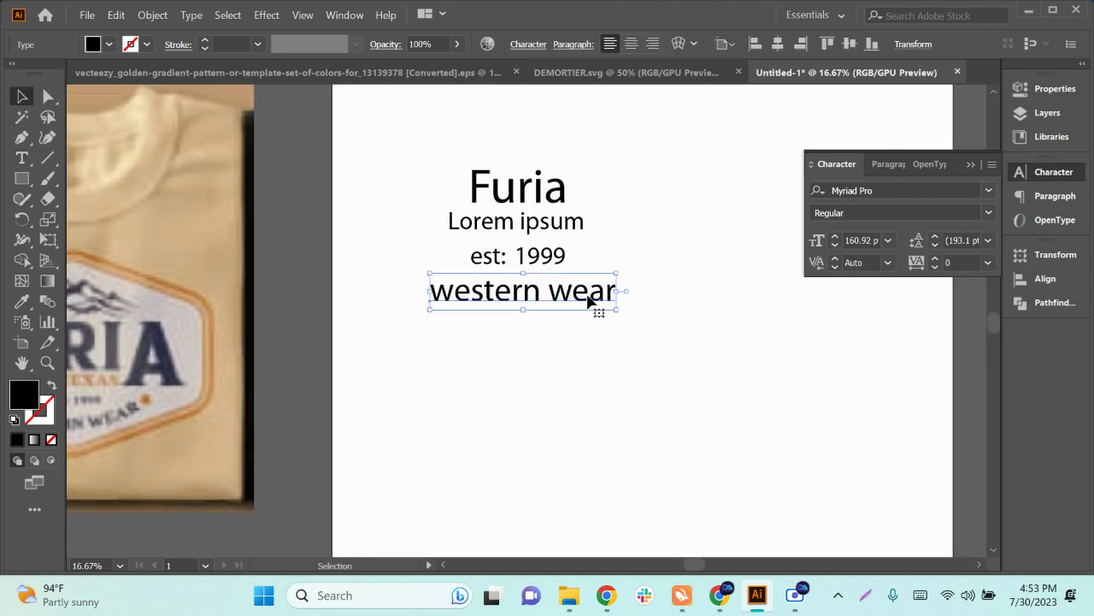
left_click_drag(640, 368, 430, 140)
scroll(724, 436, "right", 2)
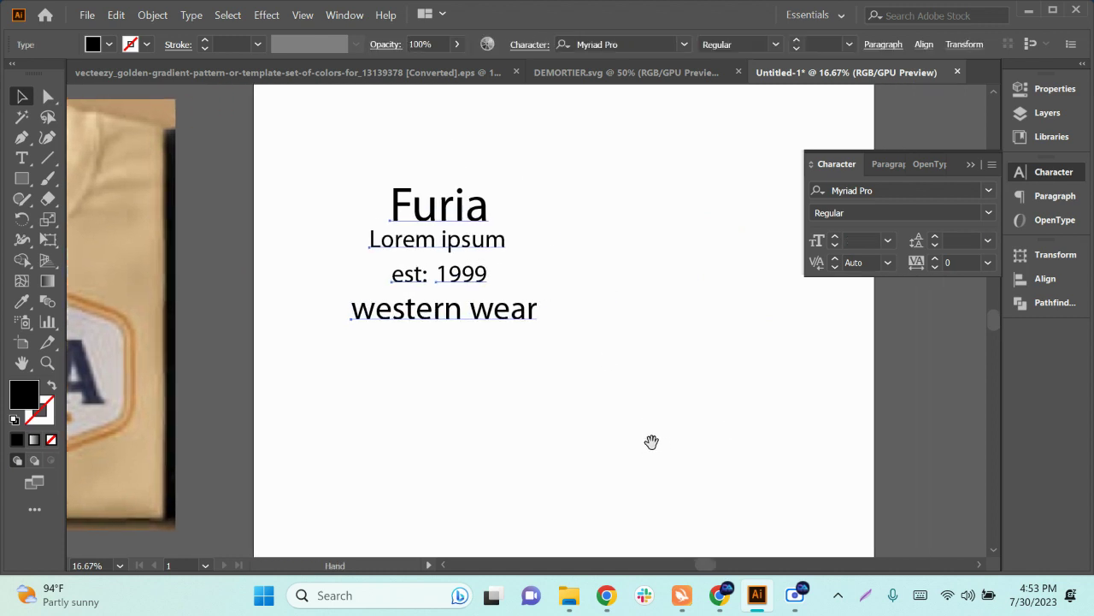
scroll(518, 373, "left", 1)
scroll(531, 391, "down", 1)
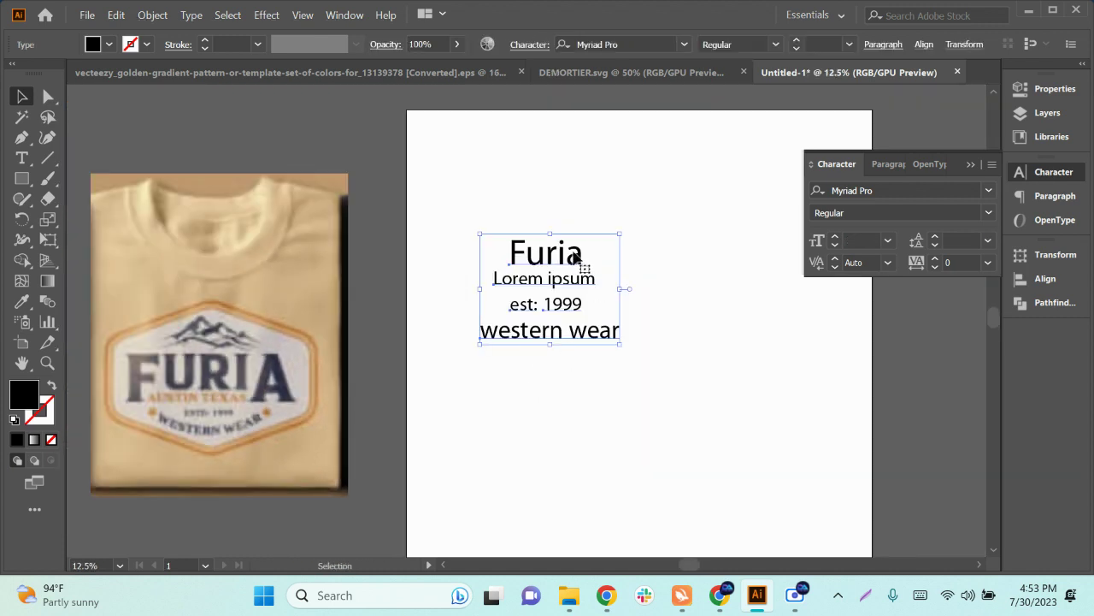
left_click(570, 299)
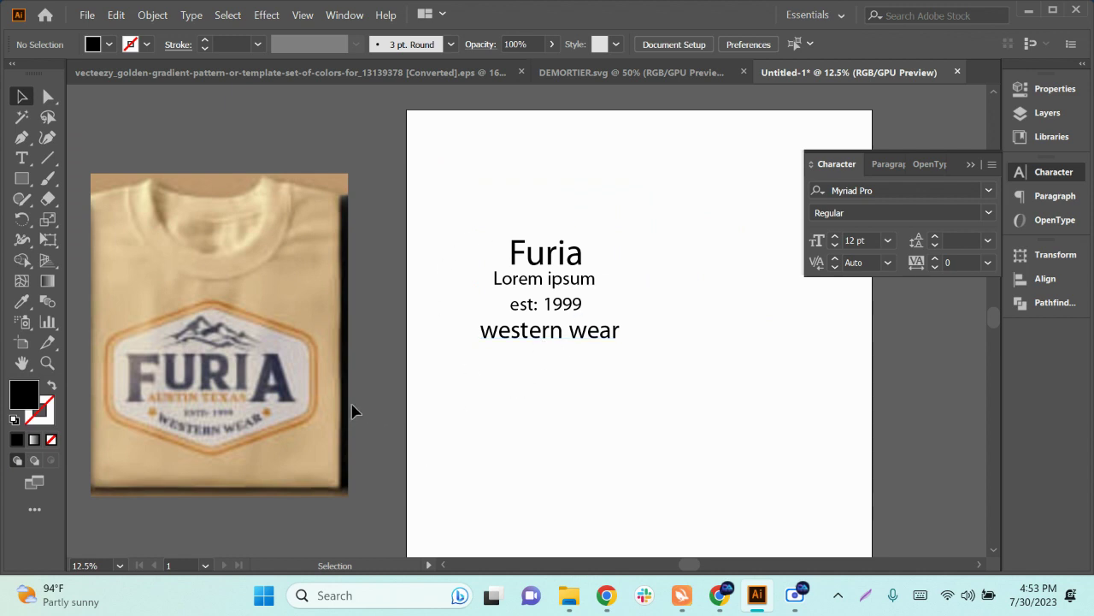
left_click(550, 267)
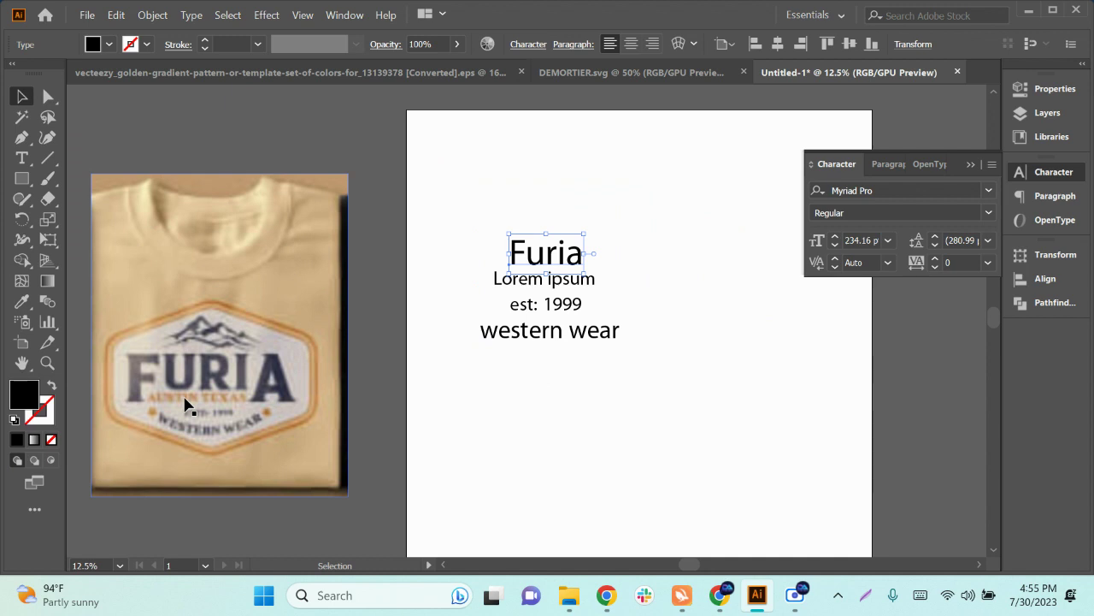
Step: Open the buyer feedback form on the Fiverr order page, keeping the screen recorder hidden
left_click(720, 595)
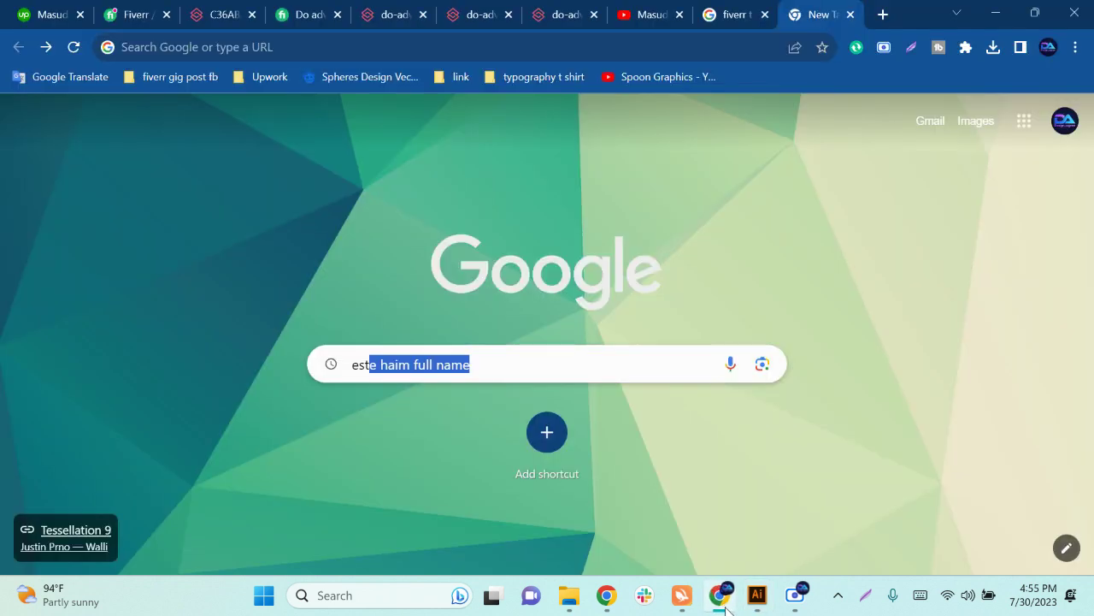
left_click(141, 14)
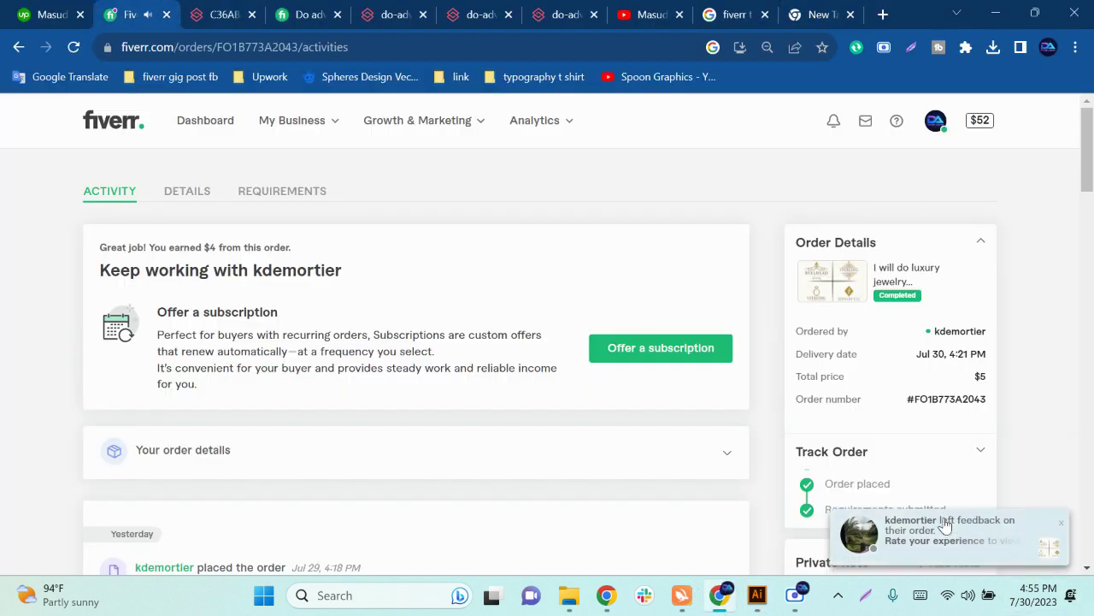
left_click(966, 547)
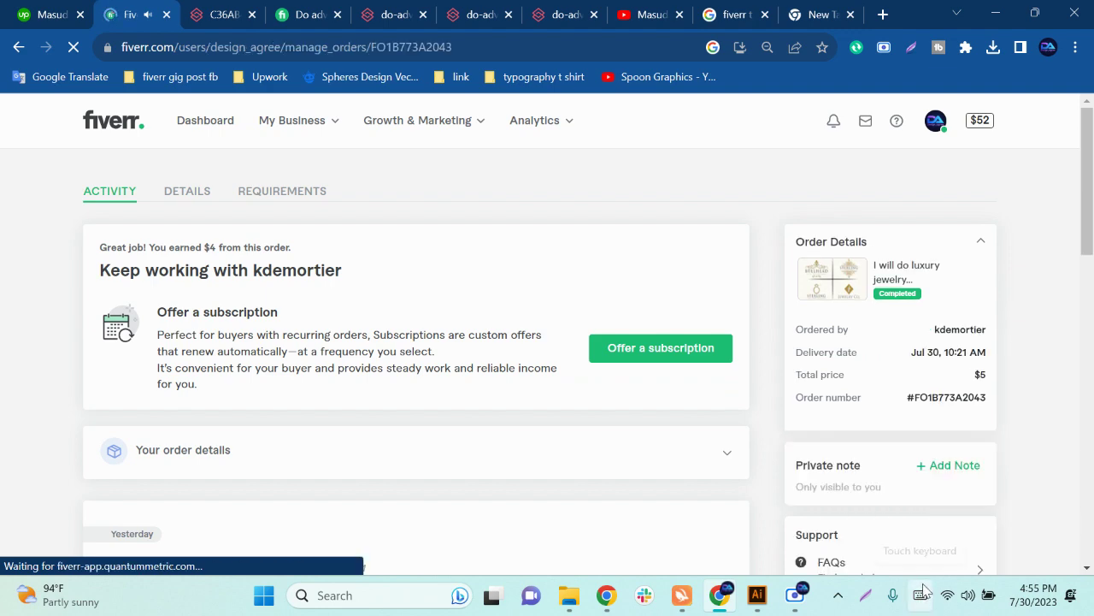
left_click(795, 595)
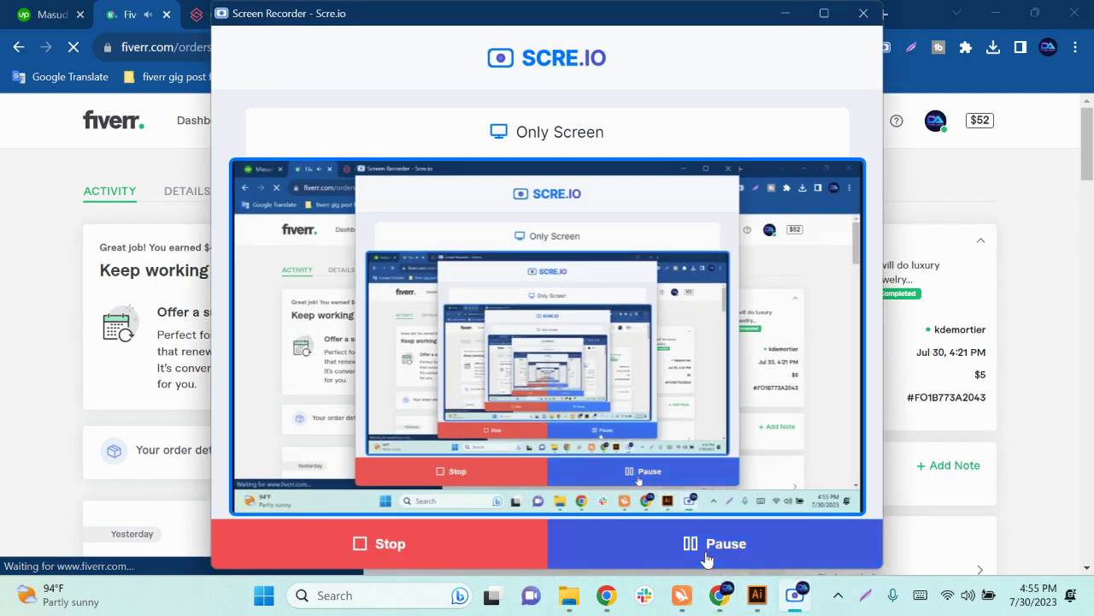
left_click(786, 14)
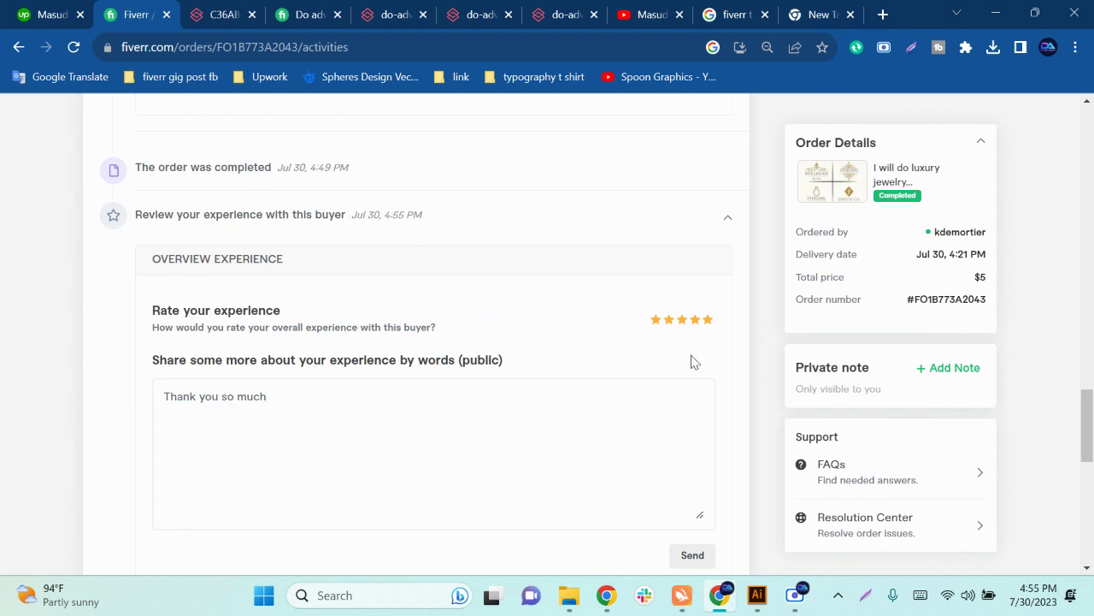
Step: Finish the five-star review with 'am really happy work with you.' and send it
scroll(527, 428, "up", 2)
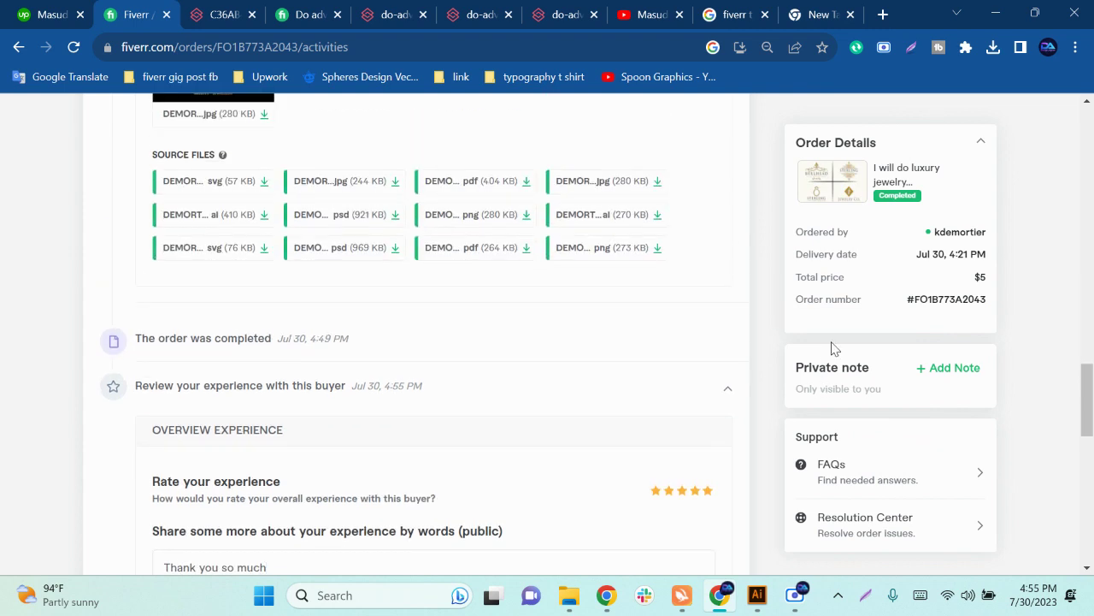
scroll(829, 344, "up", 2)
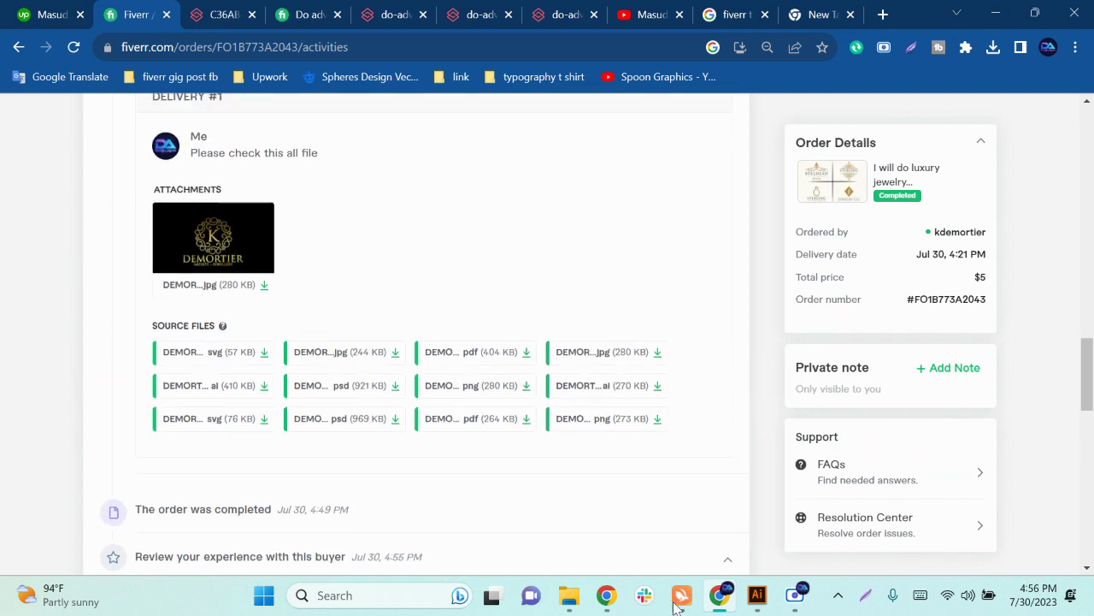
scroll(513, 462, "down", 4)
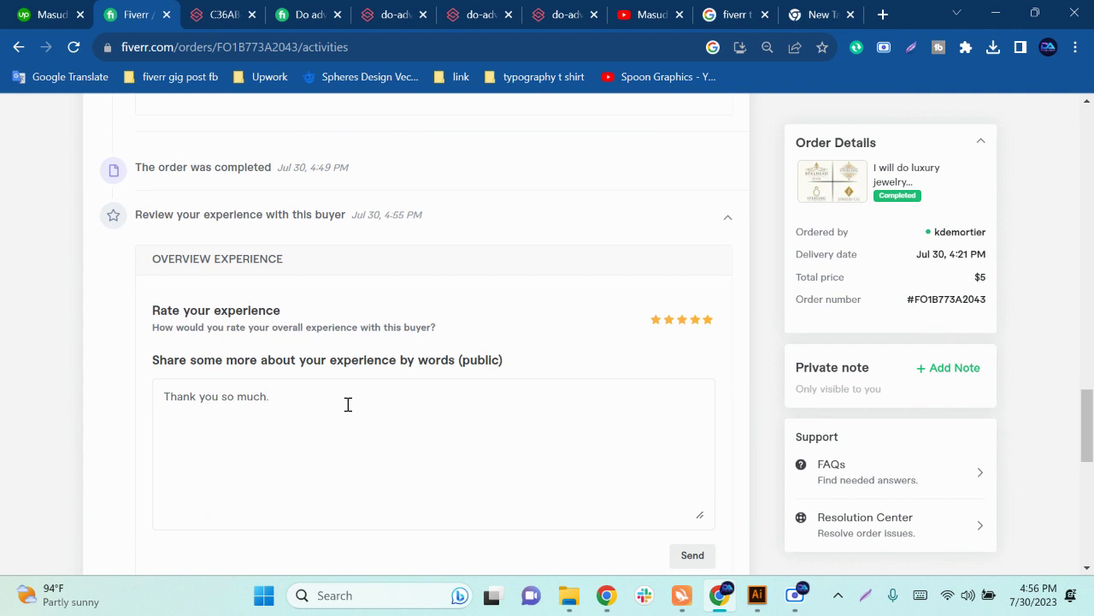
type("am really happy work with you.")
scroll(450, 413, "down", 1)
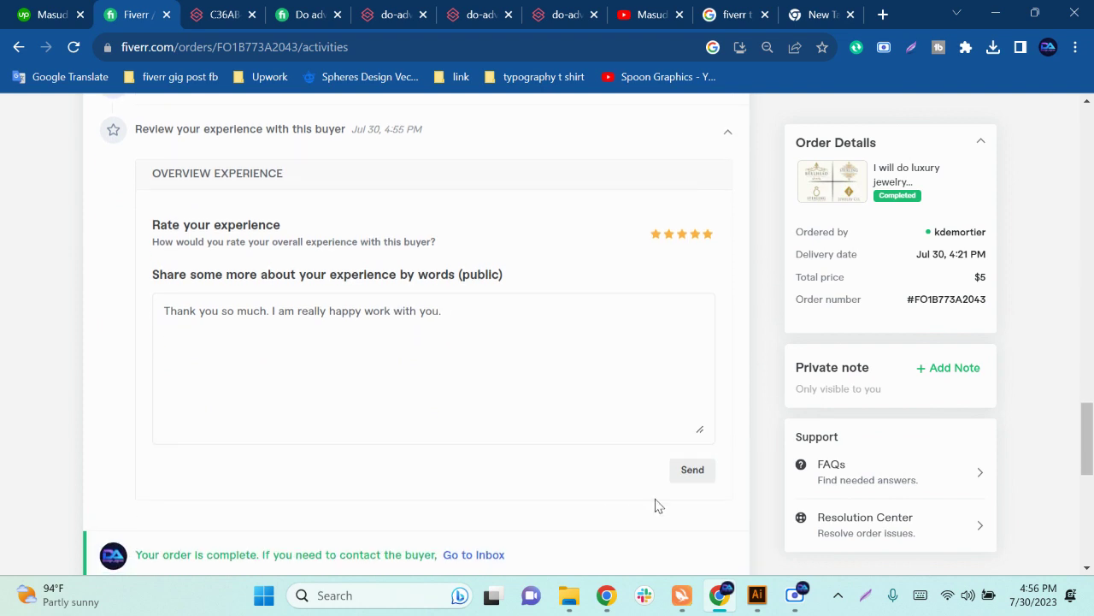
left_click(693, 470)
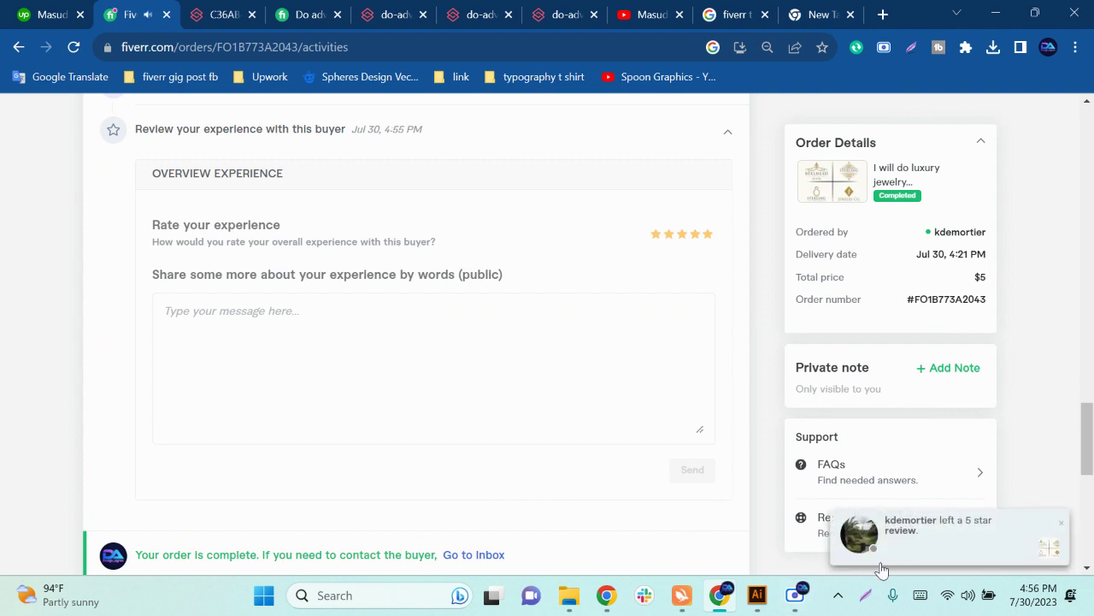
left_click(954, 536)
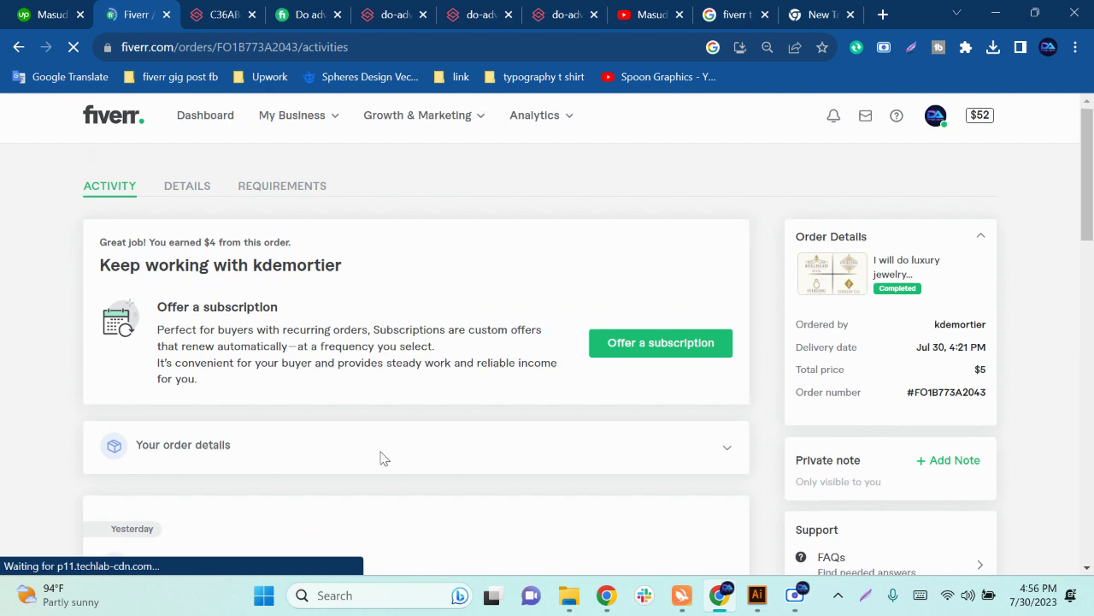
Step: Select and copy the buyer's French review text, then go to the New Tab page
scroll(381, 457, "down", 5)
scroll(381, 459, "down", 11)
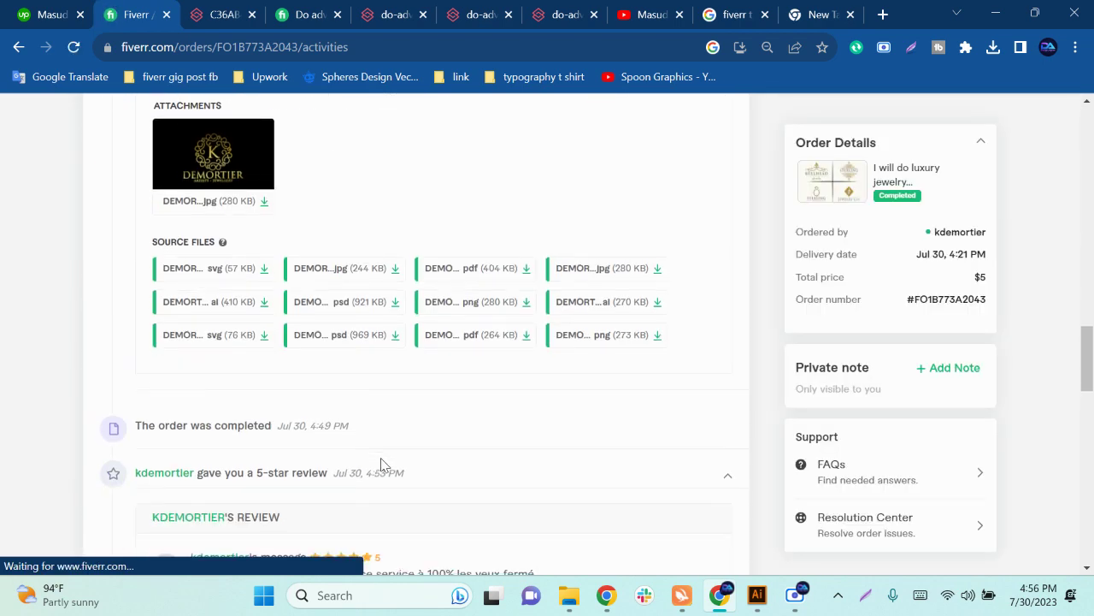
scroll(381, 462, "up", 1)
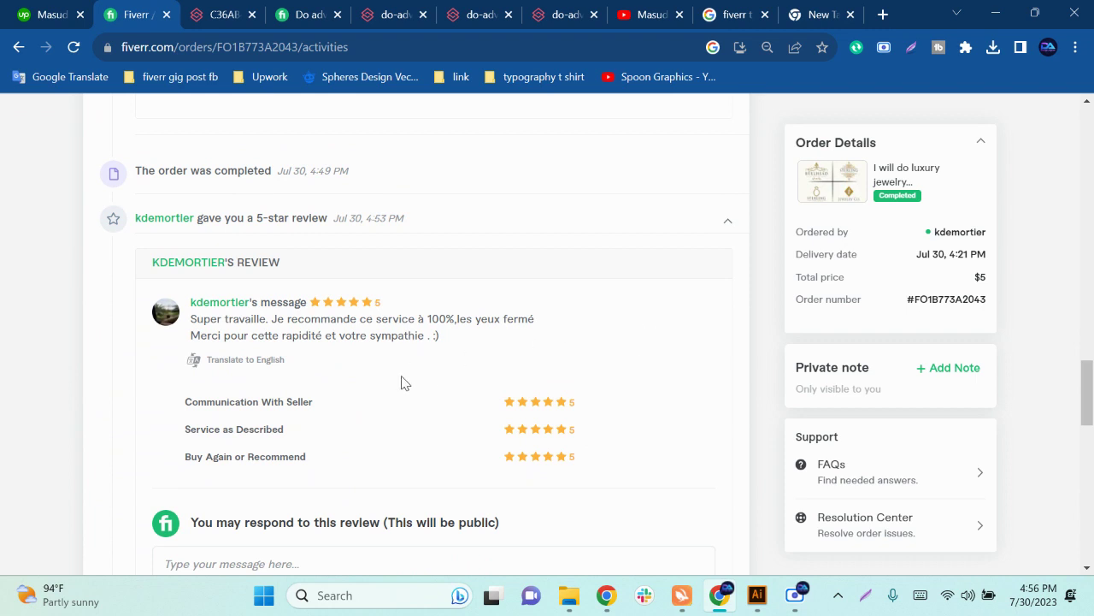
left_click_drag(440, 336, 201, 321)
right_click(212, 326)
left_click(238, 339)
scroll(317, 367, "down", 2)
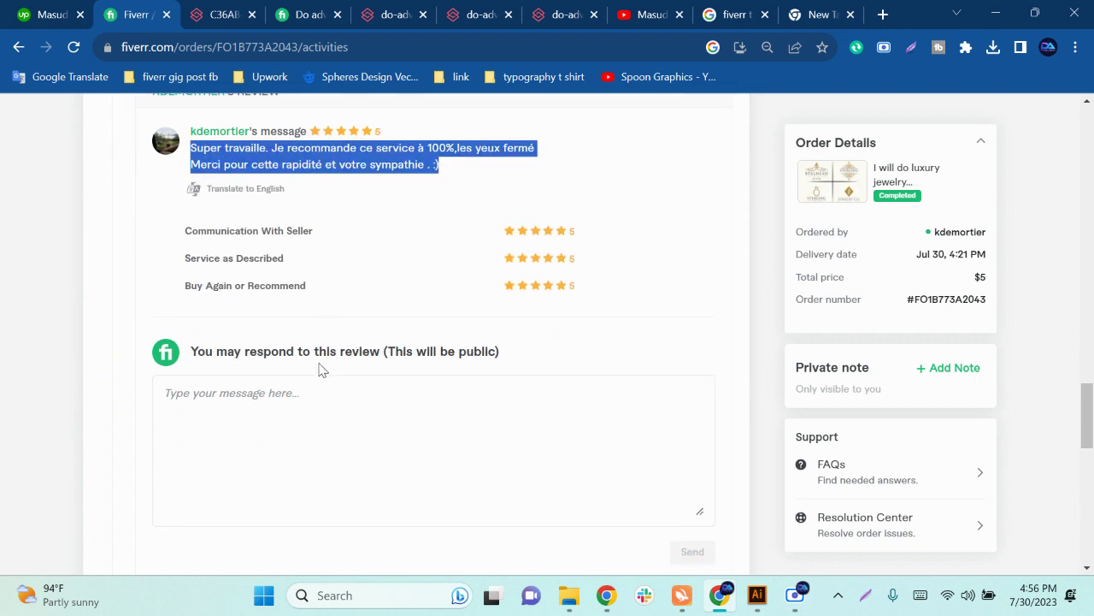
left_click(813, 17)
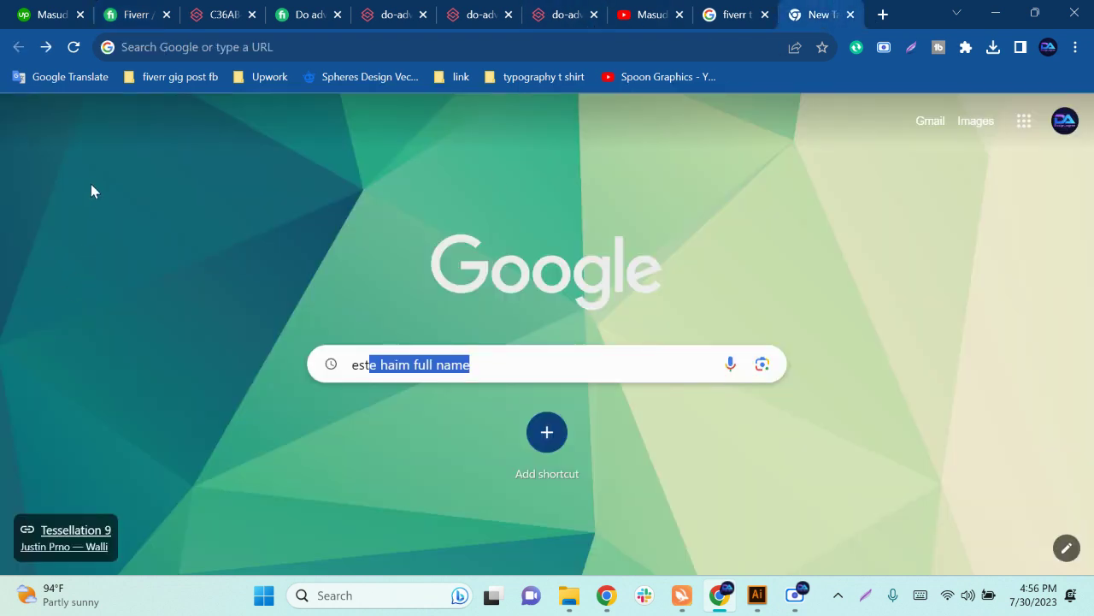
Step: Paste the French review into Google Translate, translating from French into Bengali
left_click(56, 83)
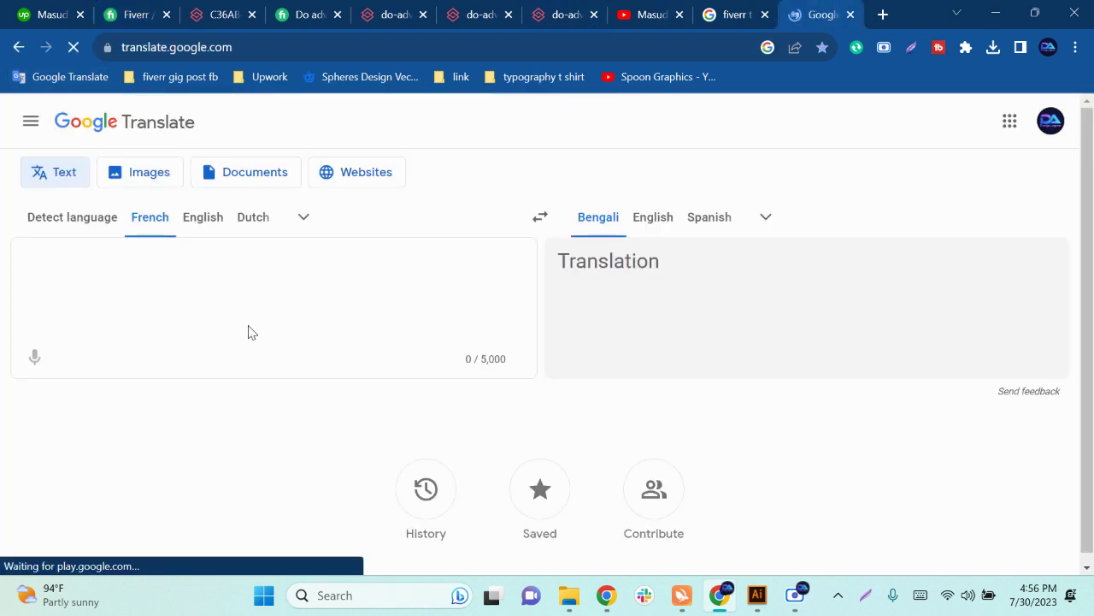
left_click(203, 217)
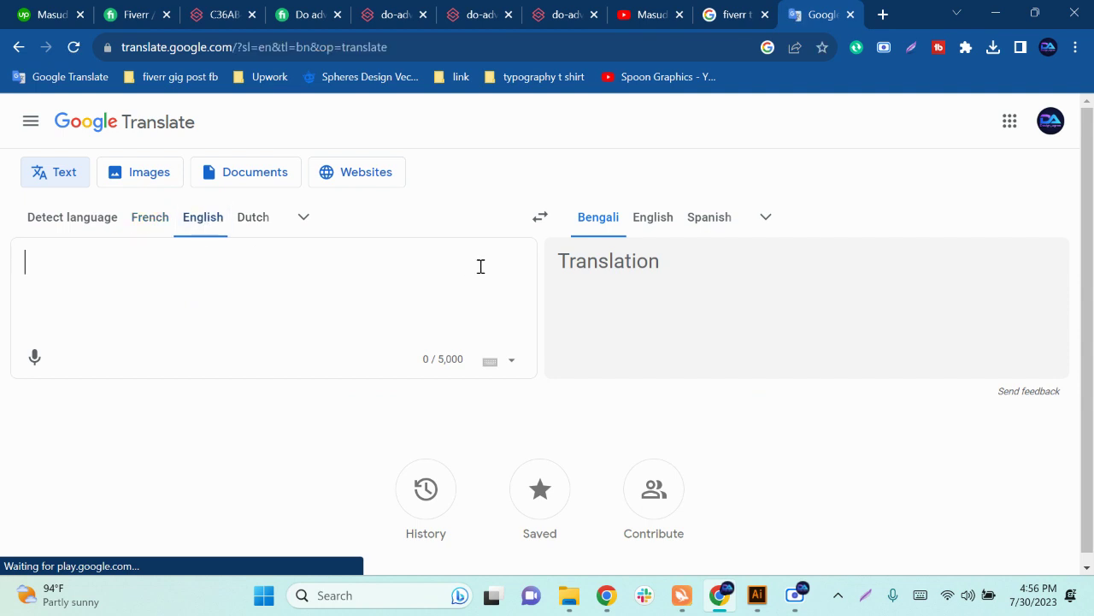
key("ctrl+v")
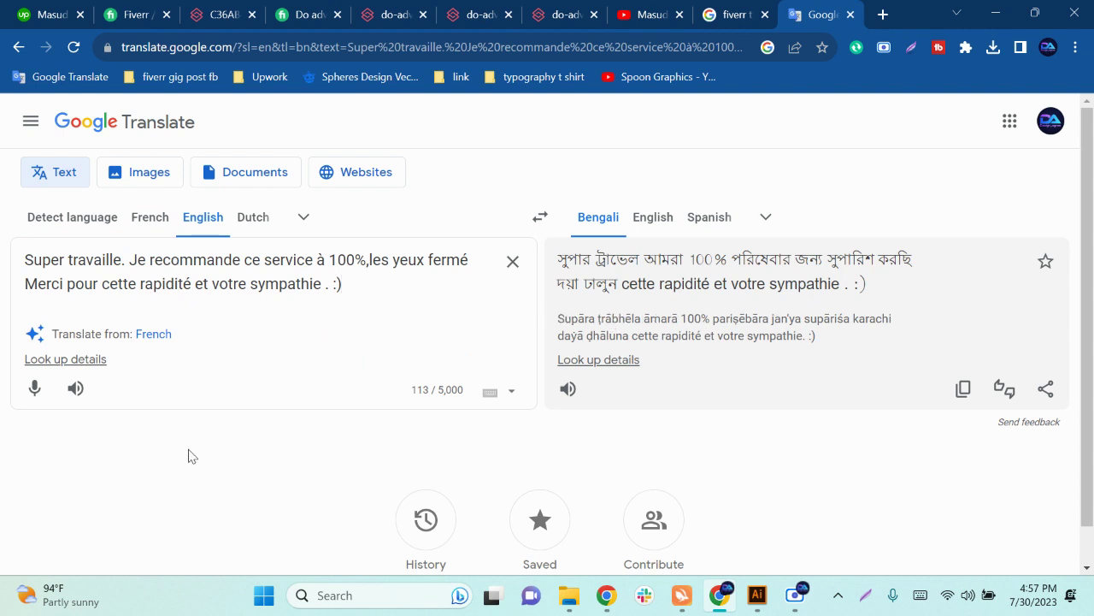
left_click(147, 339)
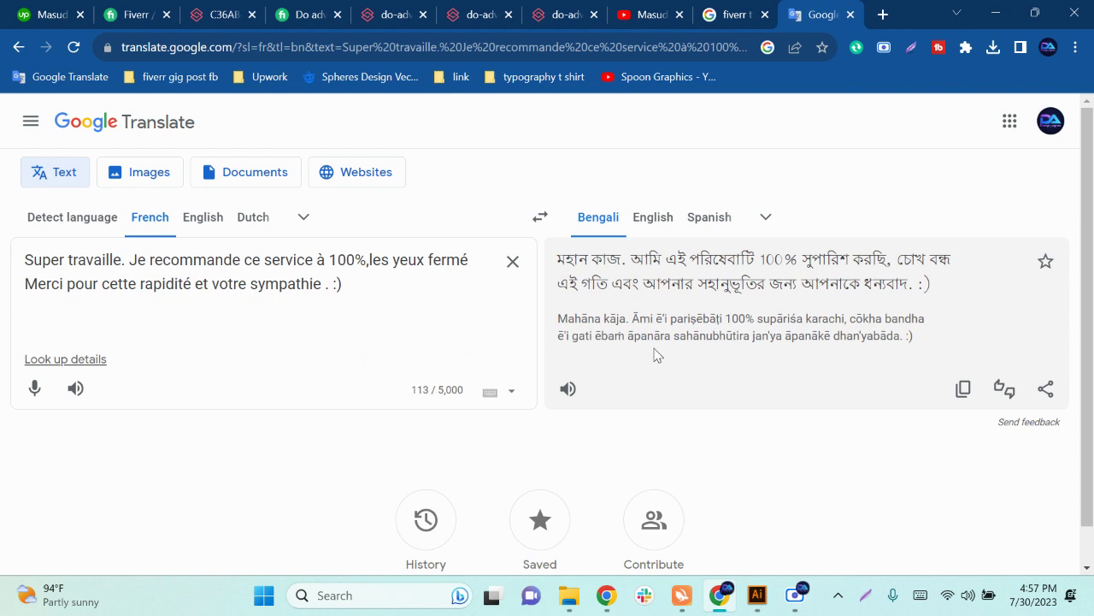
Step: Go back to the Fiverr order tab and review the buyer's French review and reply area
left_click(70, 10)
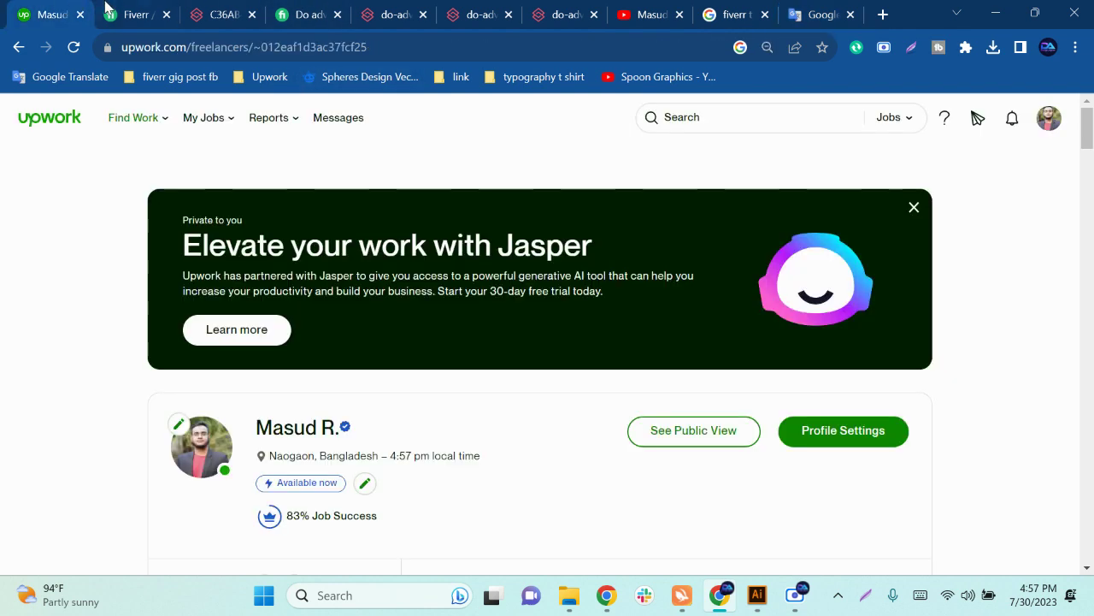
left_click(114, 11)
left_click(363, 428)
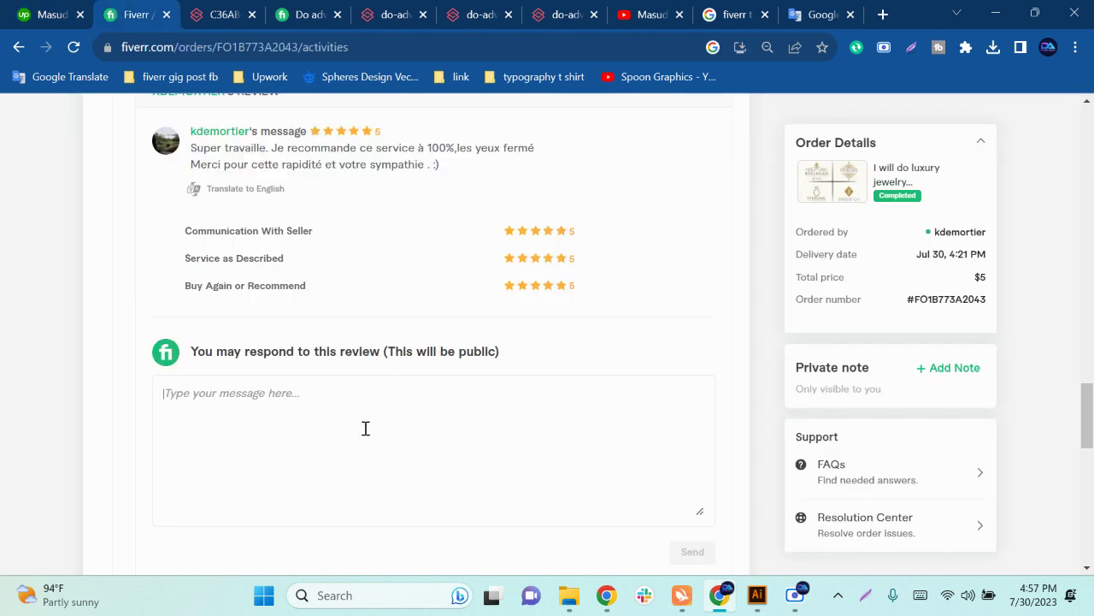
scroll(308, 451, "up", 1)
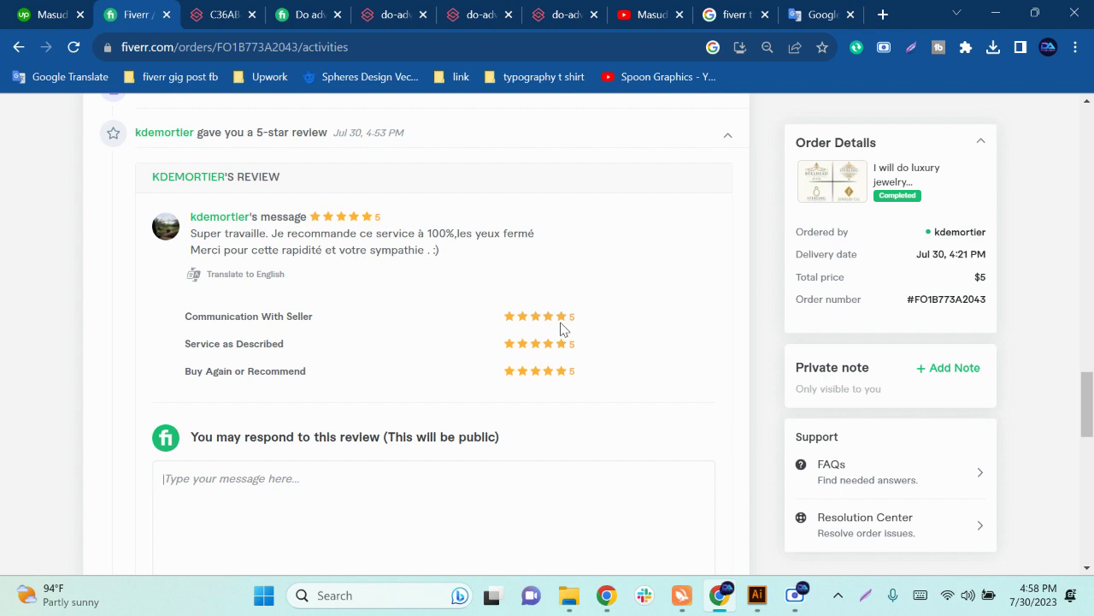
scroll(291, 313, "down", 1)
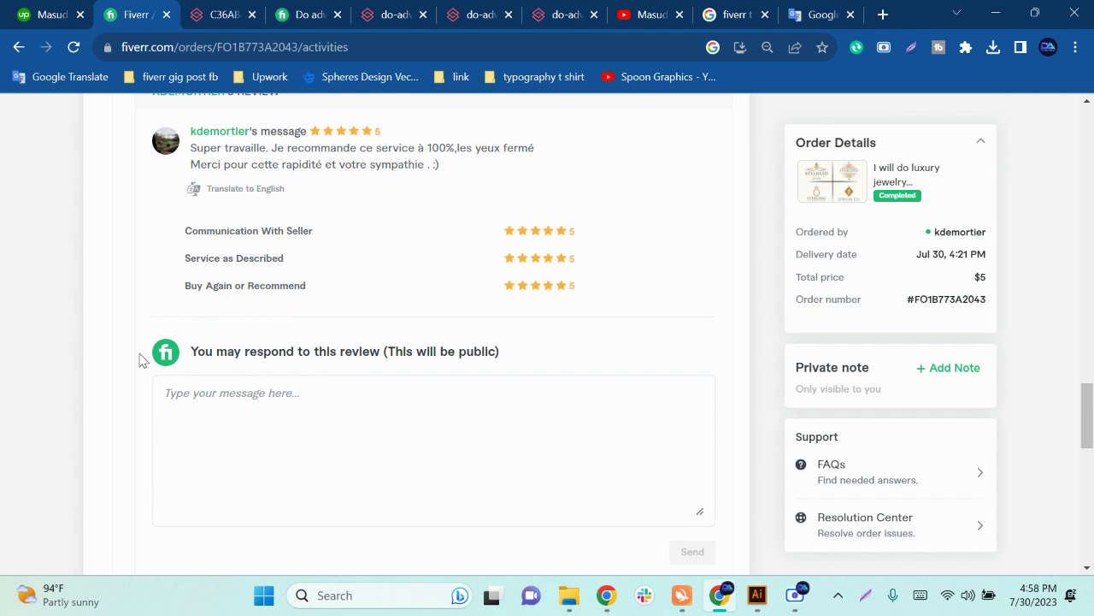
scroll(401, 472, "up", 1)
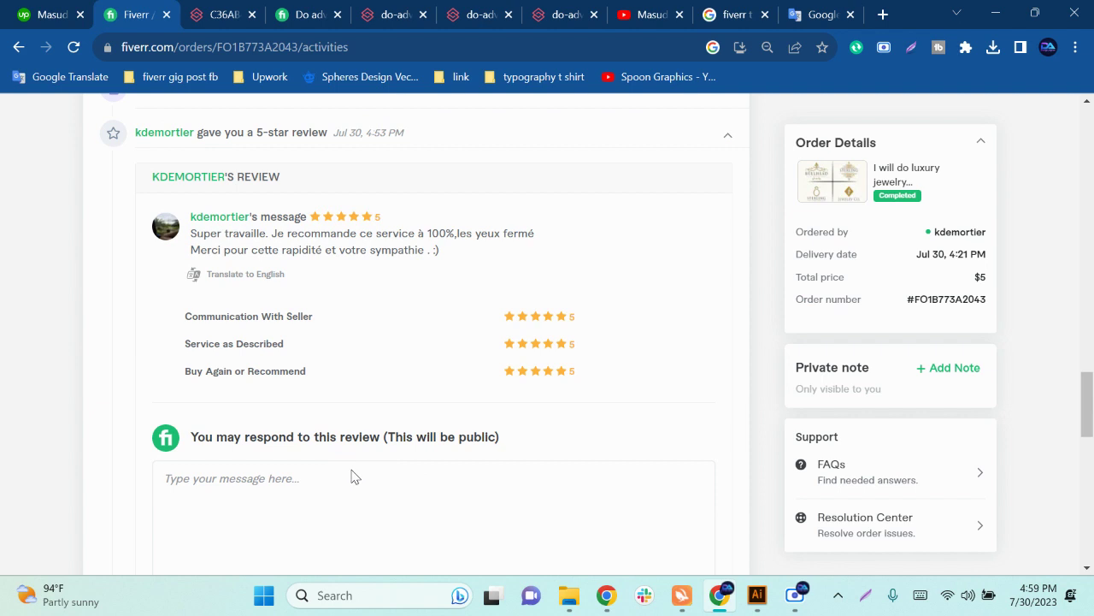
scroll(350, 476, "down", 5)
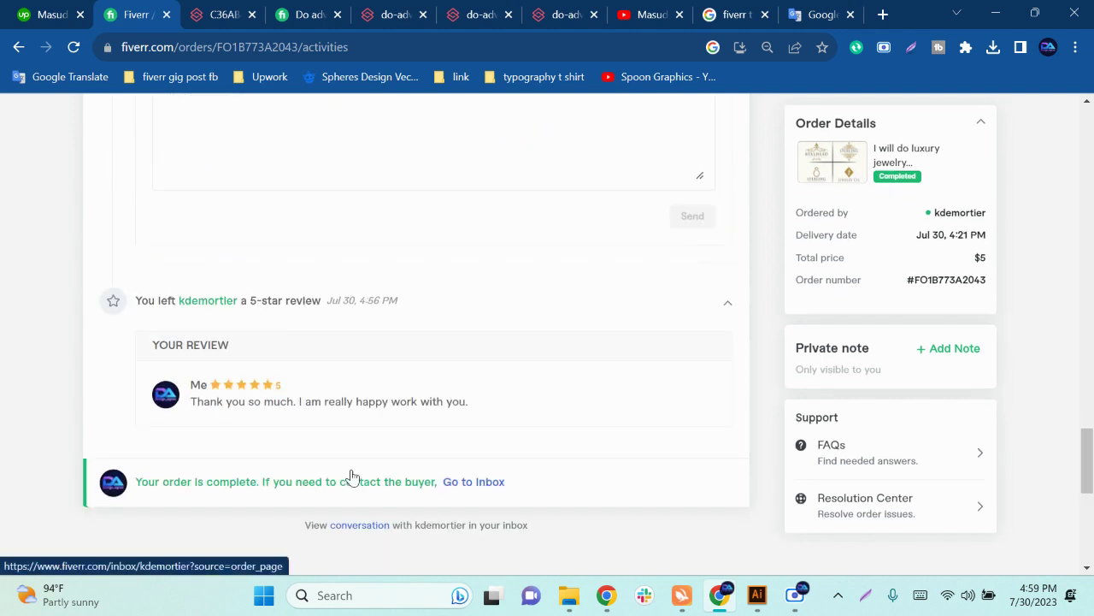
scroll(351, 477, "up", 2)
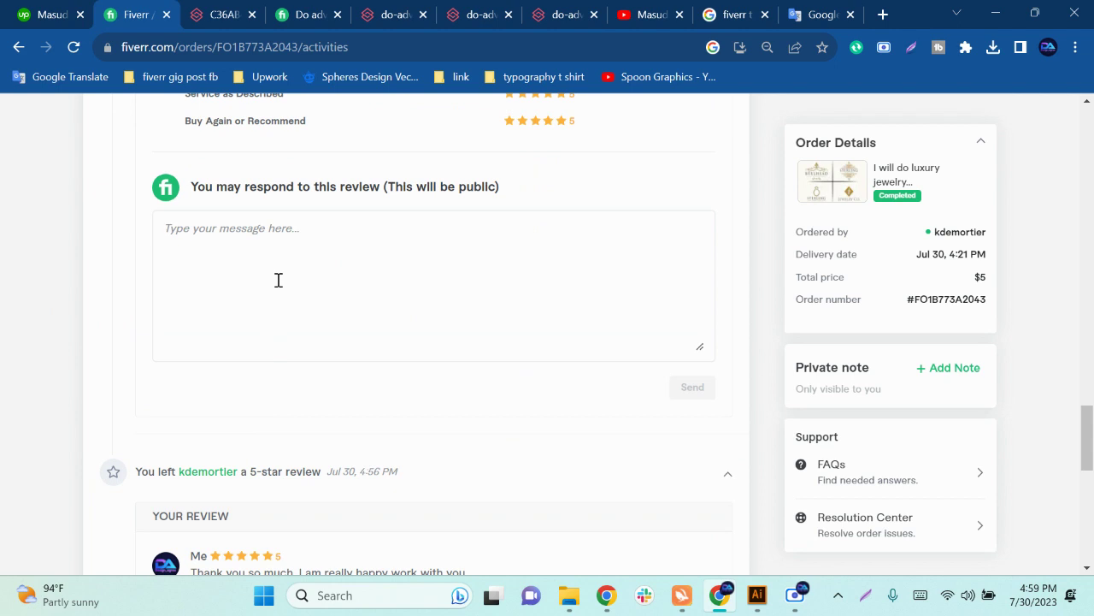
Step: Post the public reply 'Thank you so much sir' to the buyer's review
left_click(278, 279)
type("Thank ")
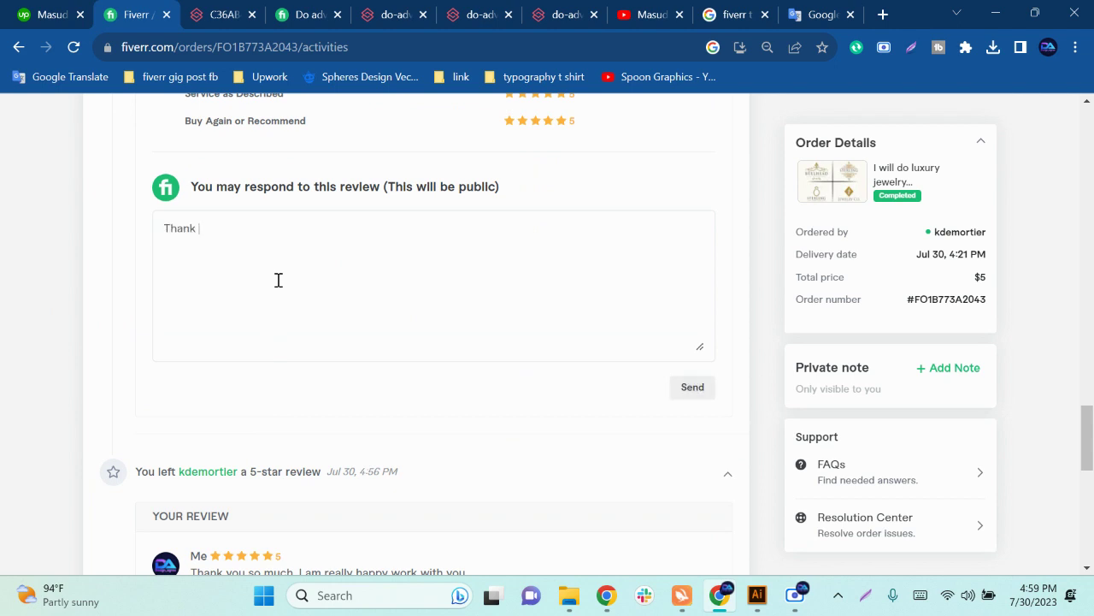
type("you so ,uch")
key("BackSpace")
key("BackSpace")
key("BackSpace")
key("BackSpace")
type("much sir")
right_click(691, 403)
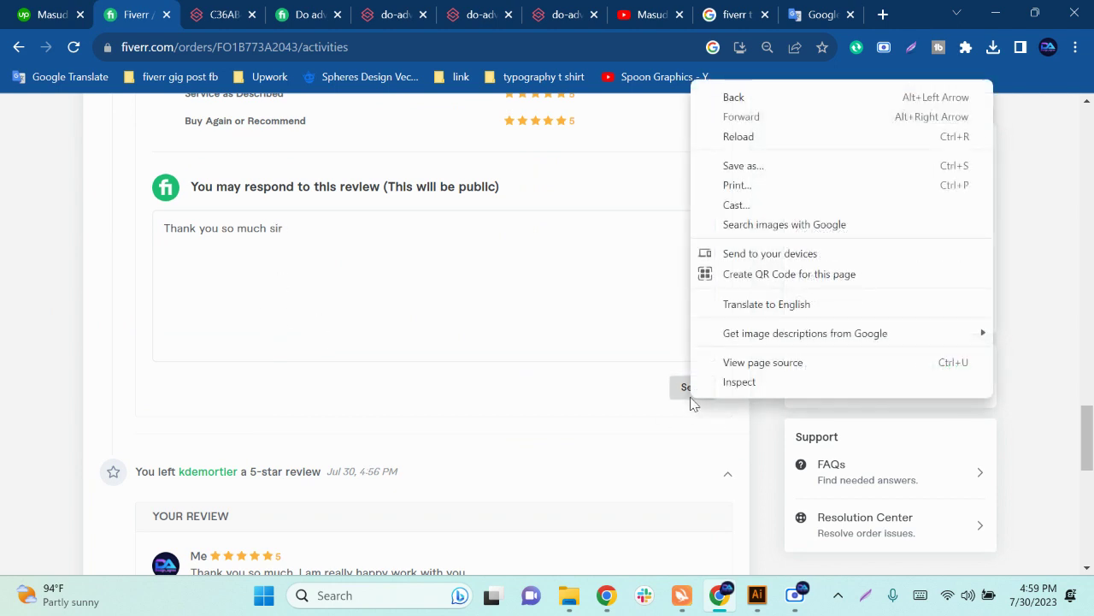
left_click(691, 404)
left_click(692, 404)
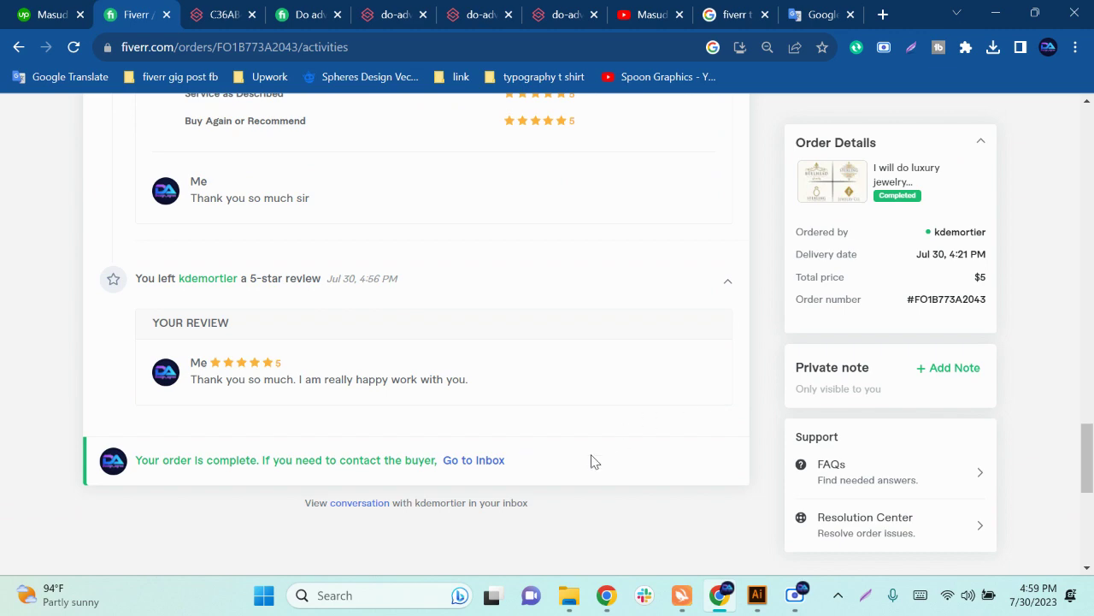
Step: Open the buyer's inbox conversation and select their latest French message
scroll(596, 466, "up", 8)
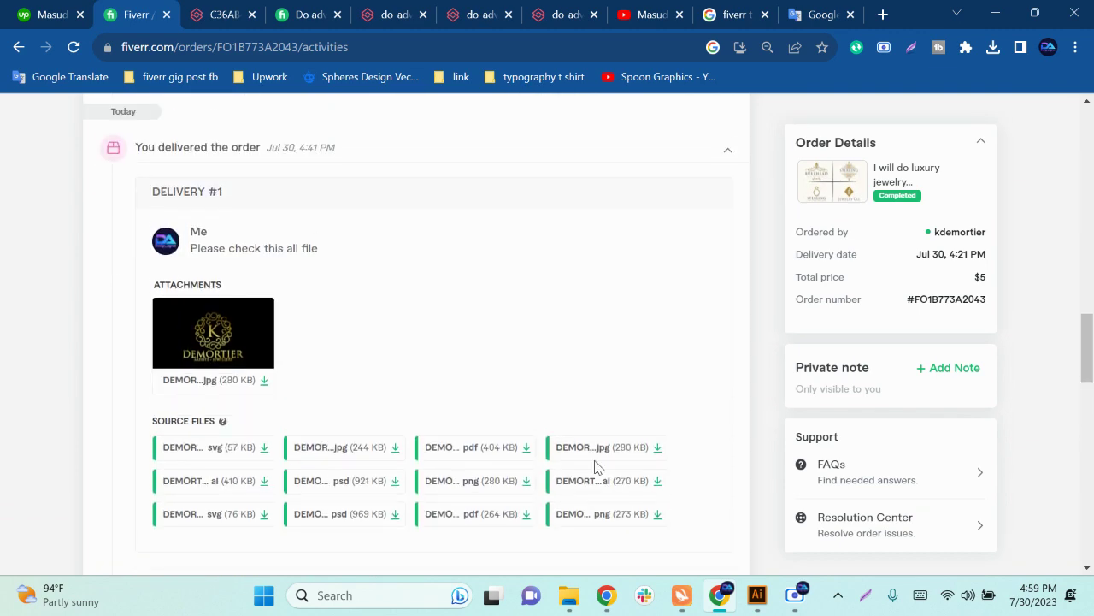
scroll(596, 466, "up", 15)
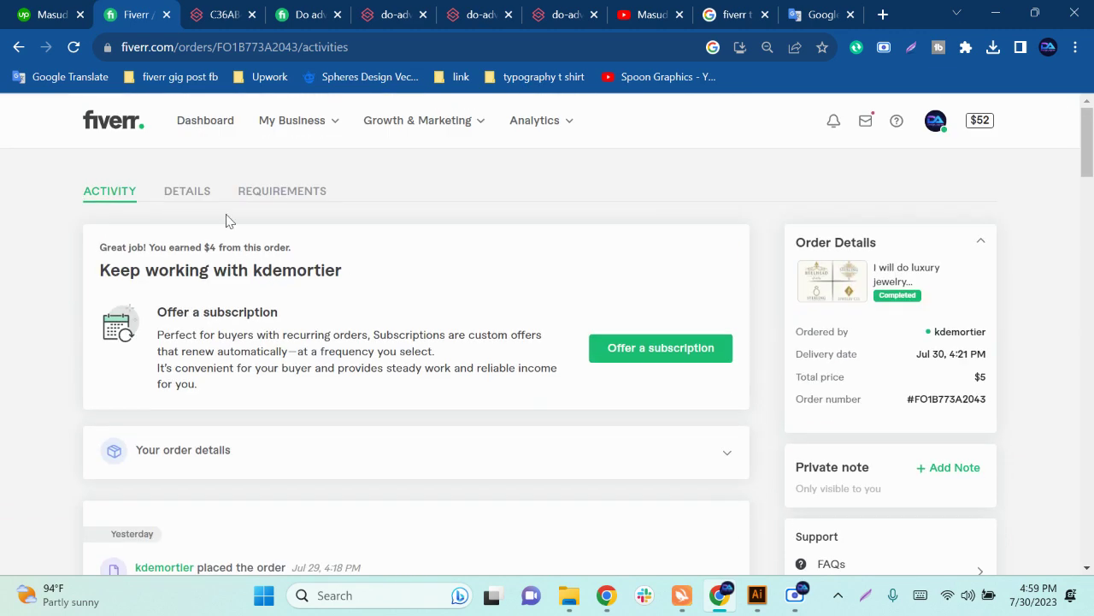
left_click(865, 121)
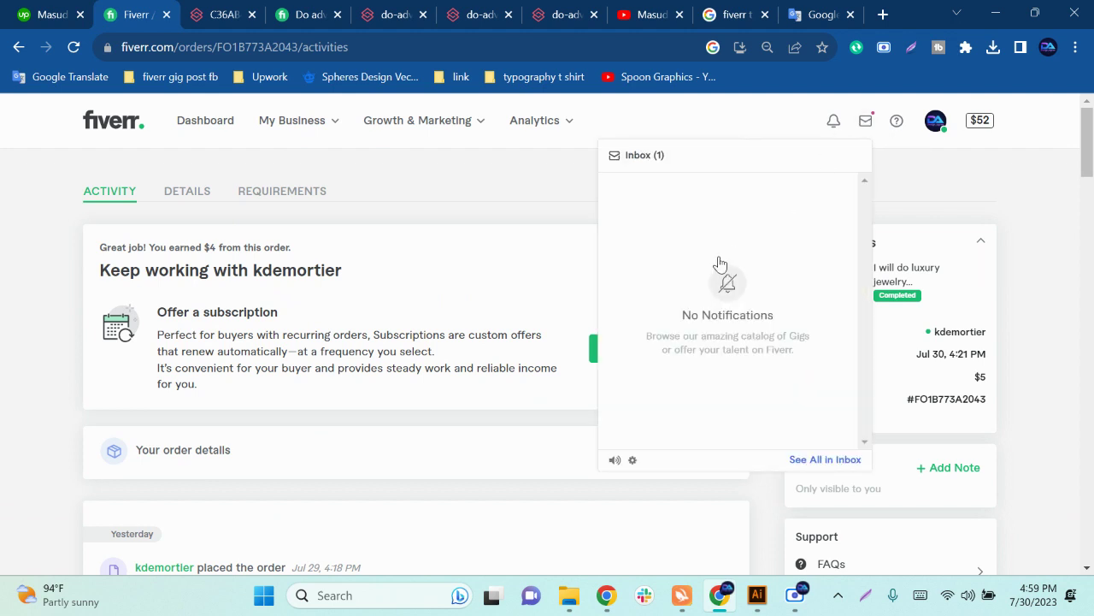
left_click(699, 214)
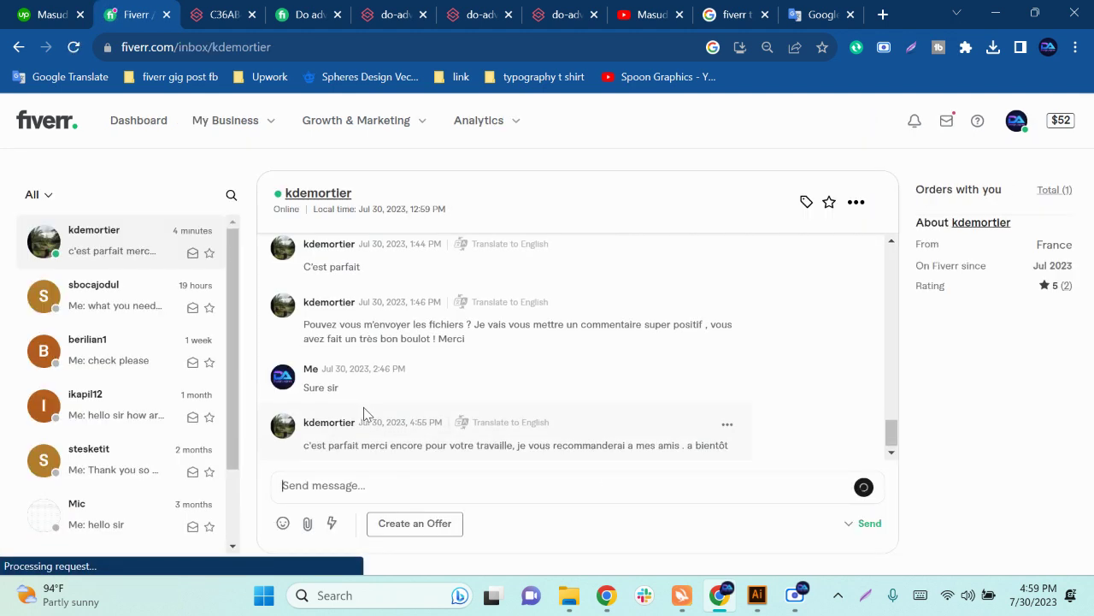
triple_click(489, 446)
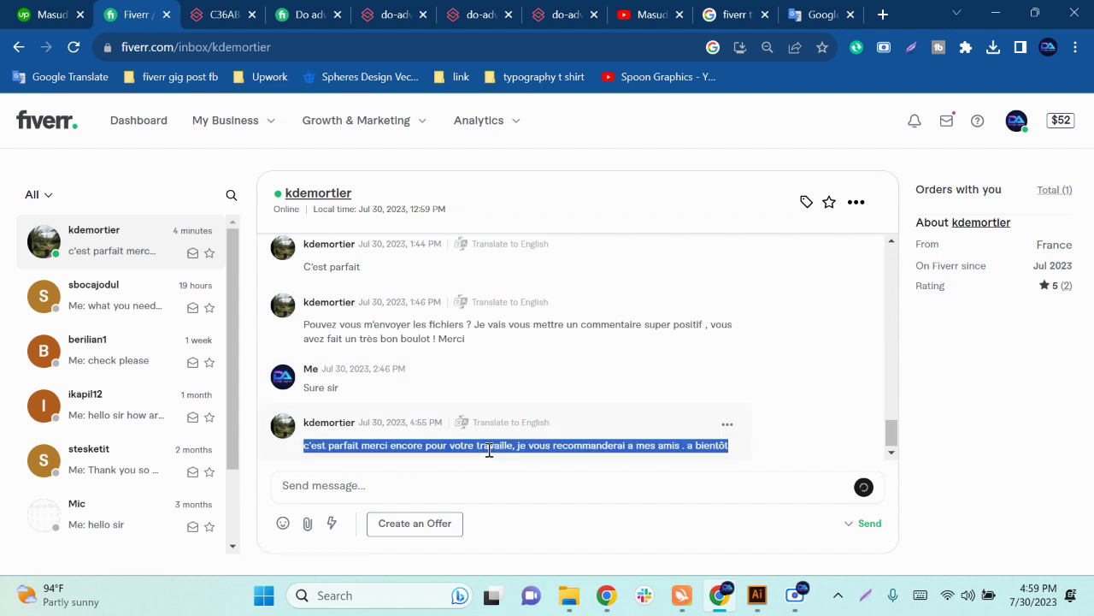
Step: Clear Google Translate's source box and paste the client's French message for Bengali translation
left_click(804, 14)
left_click(518, 270)
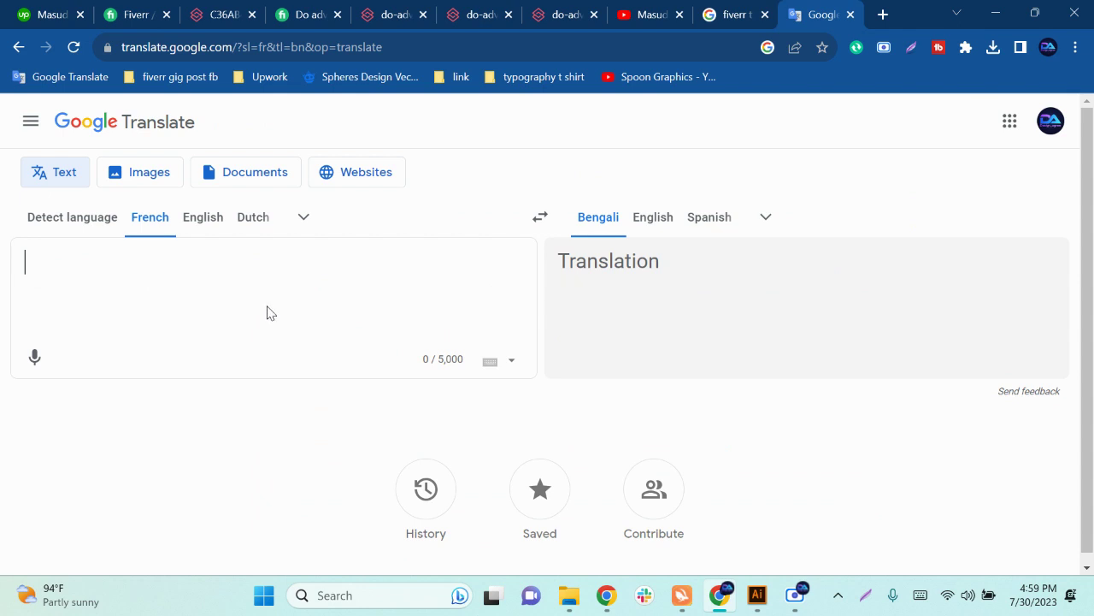
type("c'est parfait merci encore pour votre travaille, je vous recommanderai a mes amis . a bientôt  Send message...")
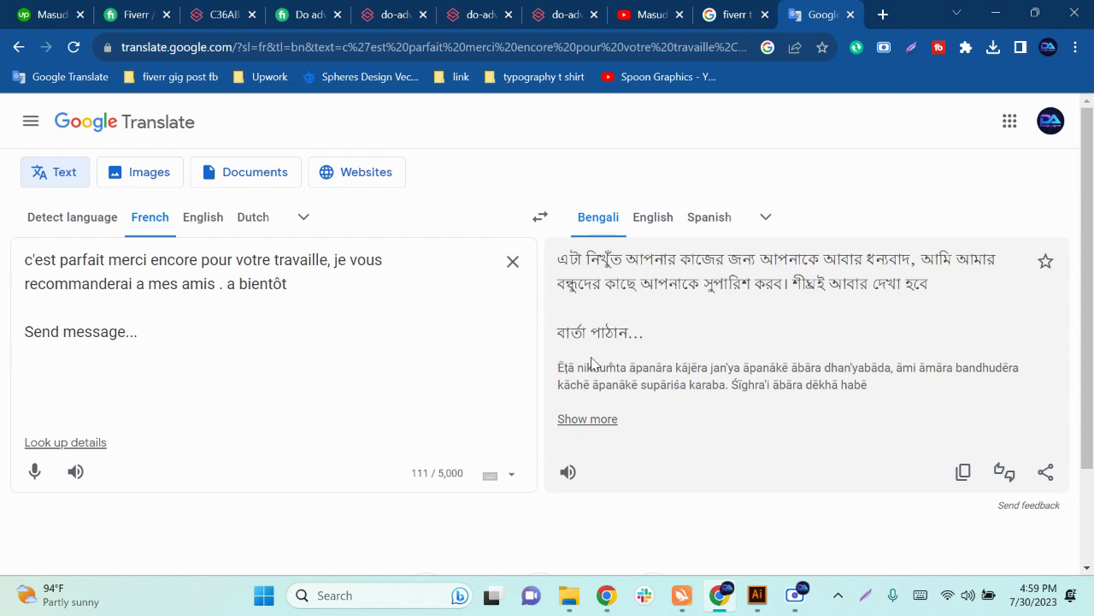
key("ctrl+Tab")
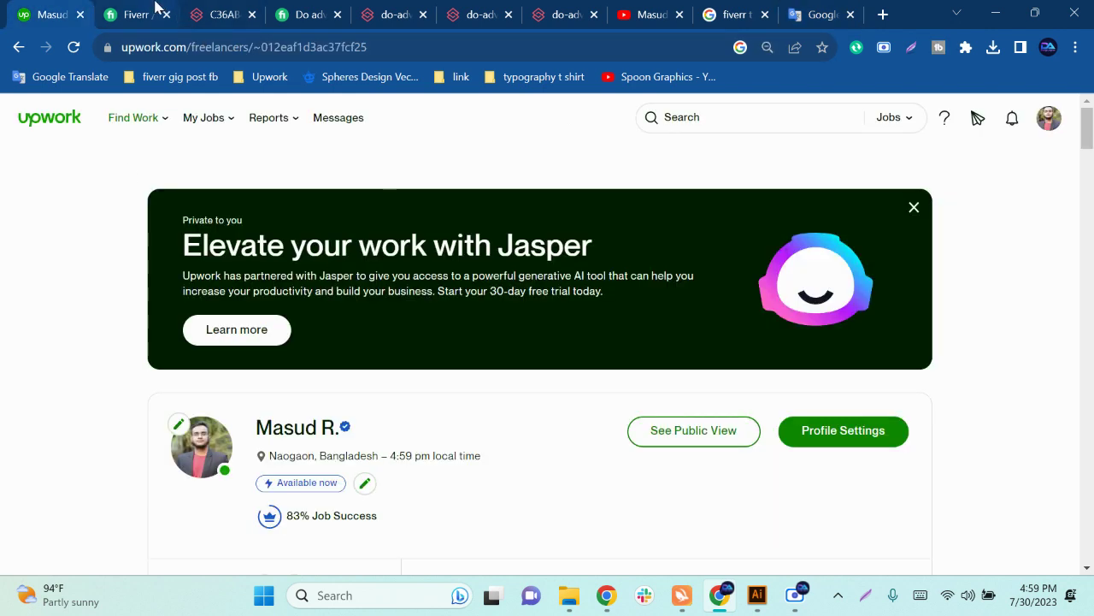
Step: Type the thank-you reply saying you're always ready to work, applying Grammarly's punctuation, spelling and capitalization fixes
left_click(155, 8)
left_click(393, 494)
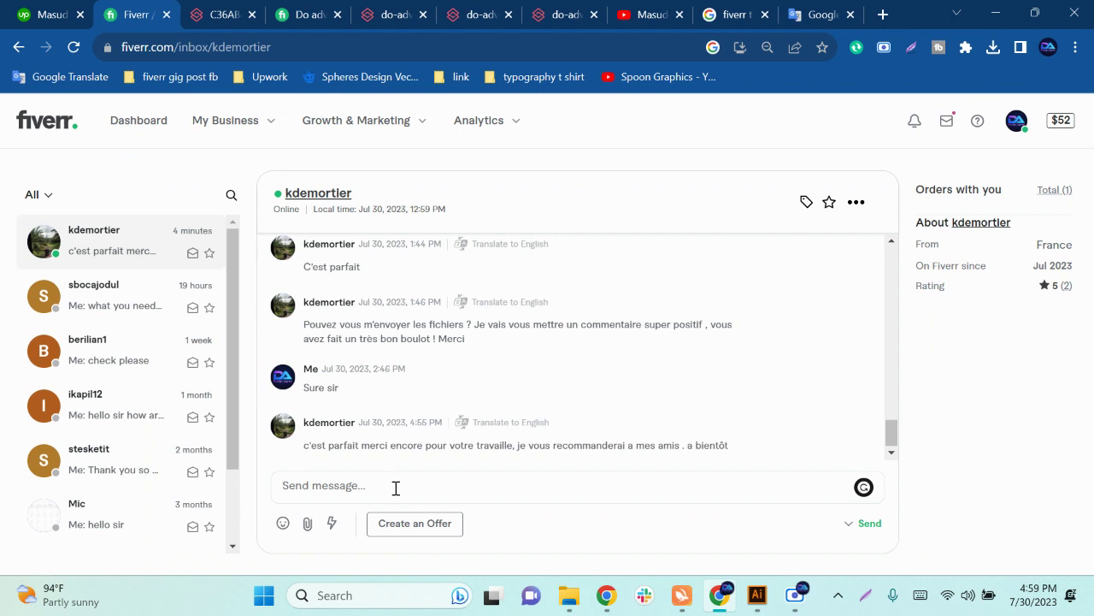
type("thank y")
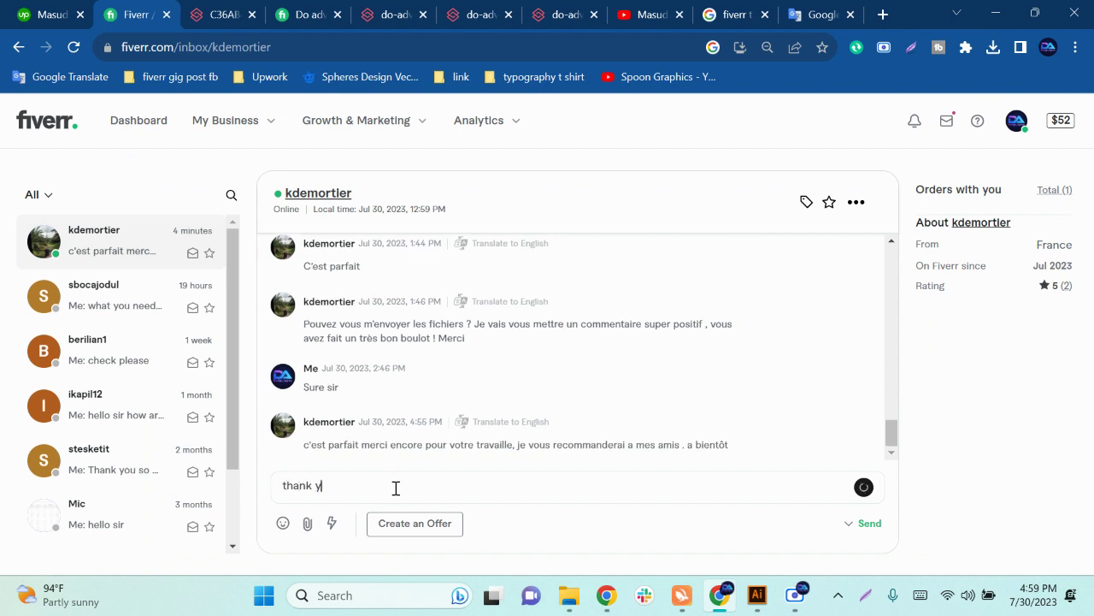
type("ou so much sir . i am alwase ")
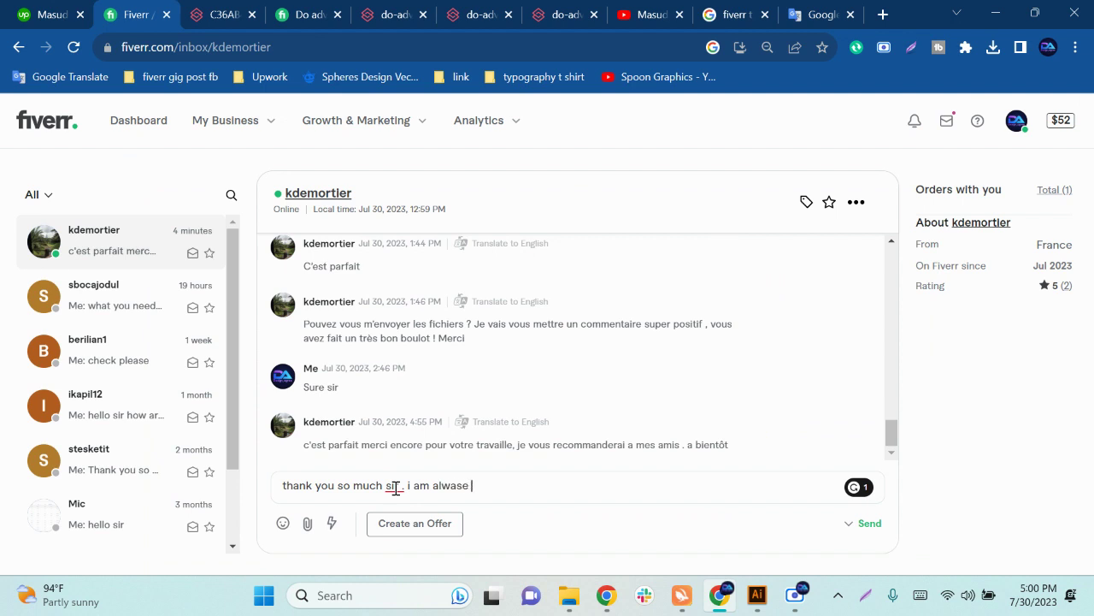
type("ready")
mouse_move(390, 484)
left_click(411, 422)
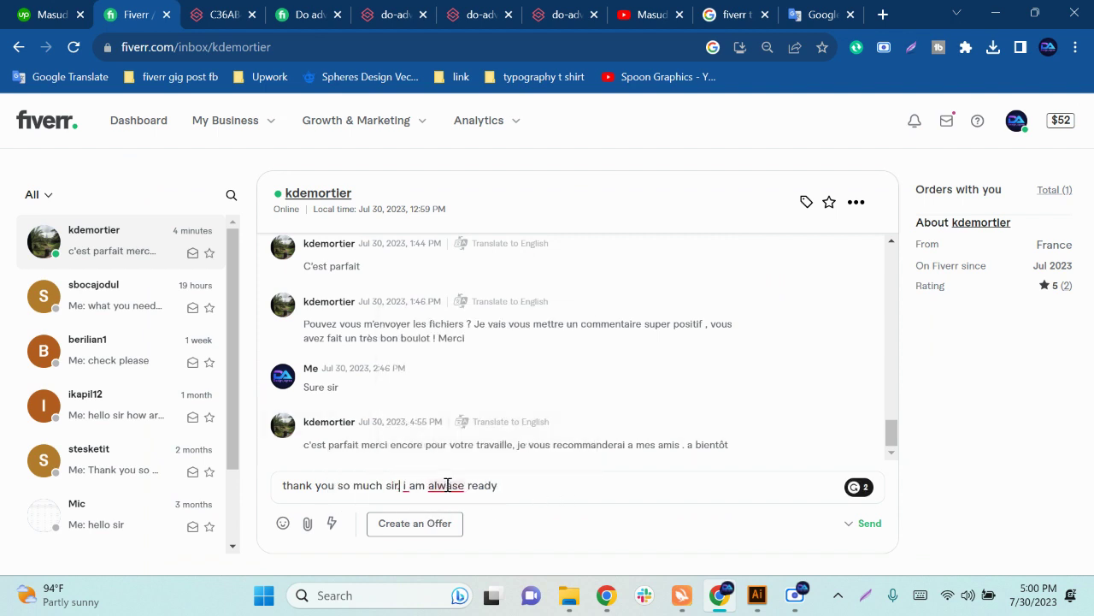
mouse_move(438, 485)
left_click(459, 432)
mouse_move(391, 484)
left_click(412, 428)
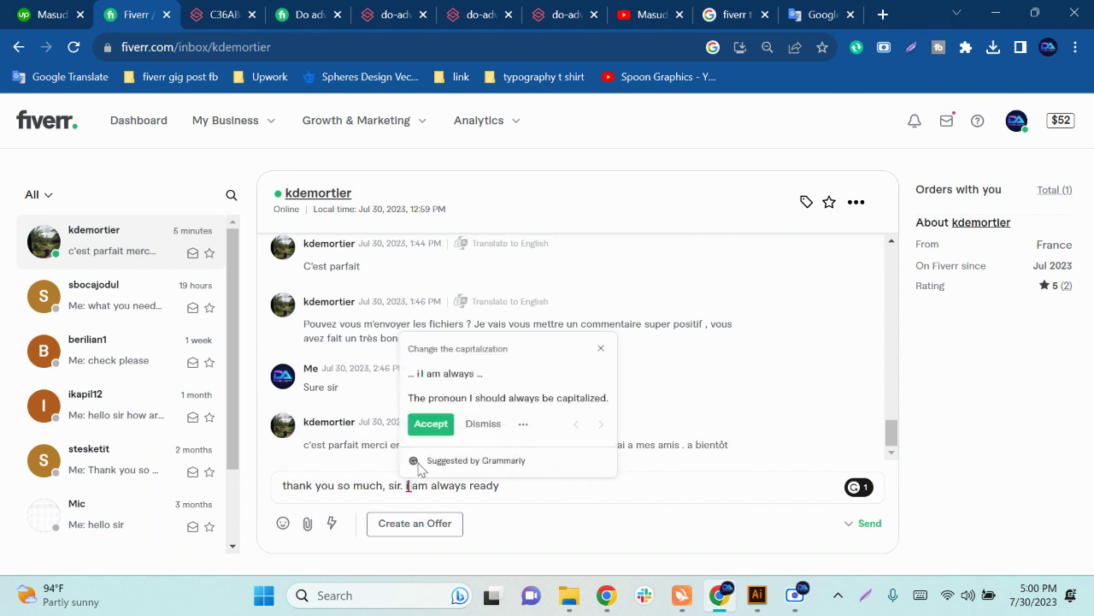
left_click(428, 423)
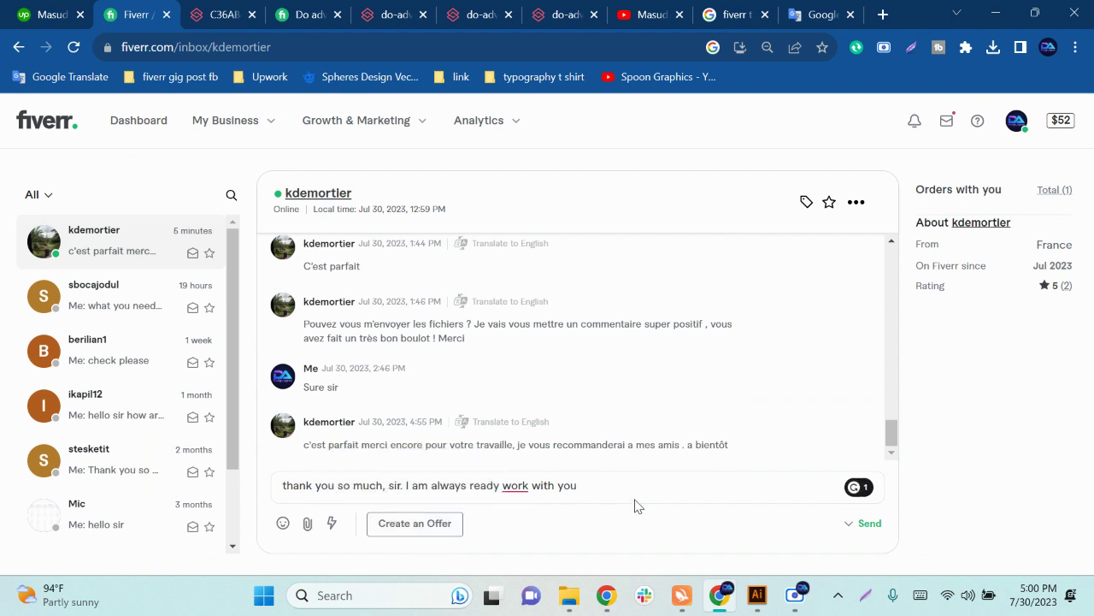
mouse_move(528, 484)
left_click(528, 422)
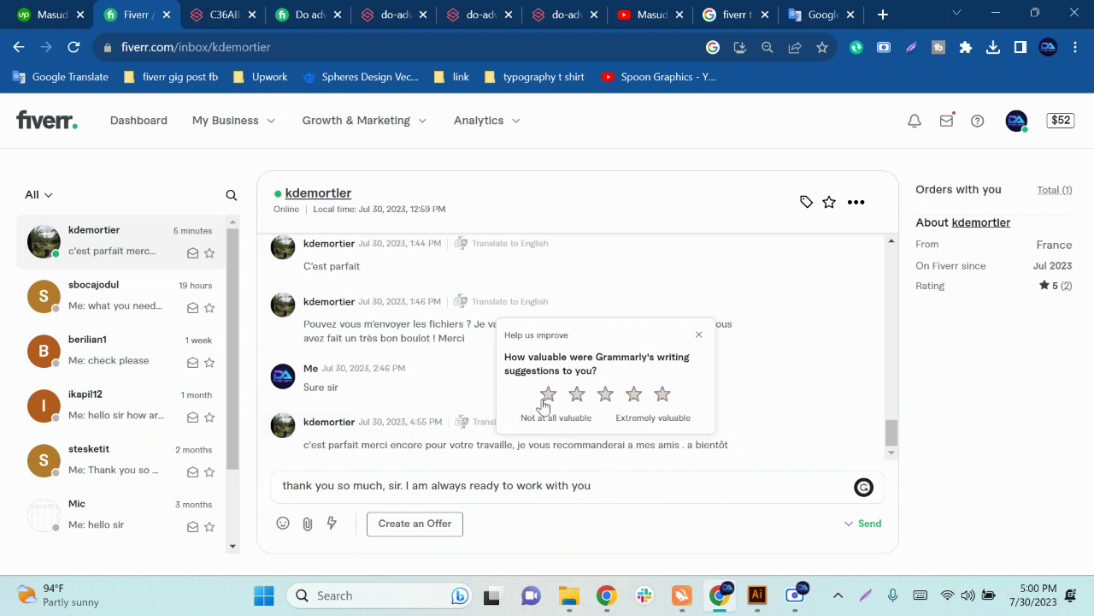
Step: Rate Grammarly's suggestions five stars, dismiss the prompt, and send the reply to the client
left_click(663, 396)
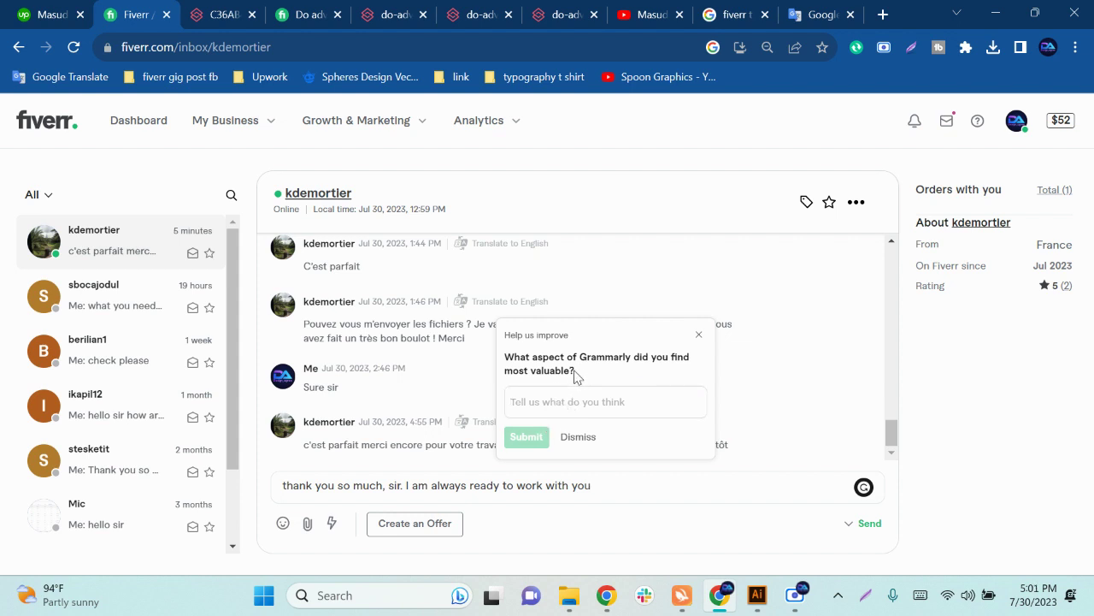
left_click(698, 335)
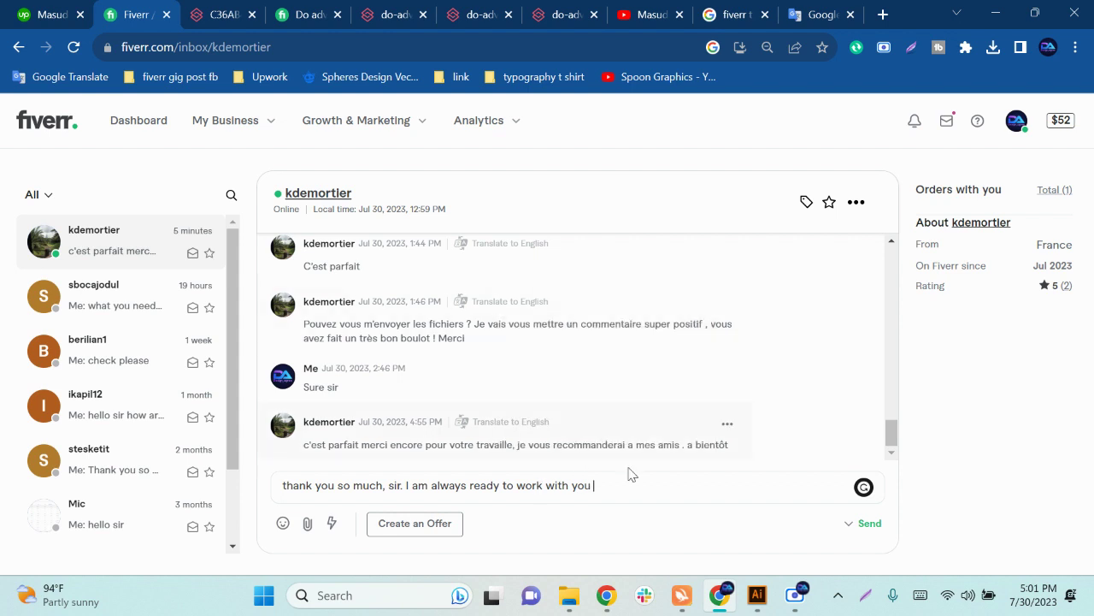
left_click(874, 525)
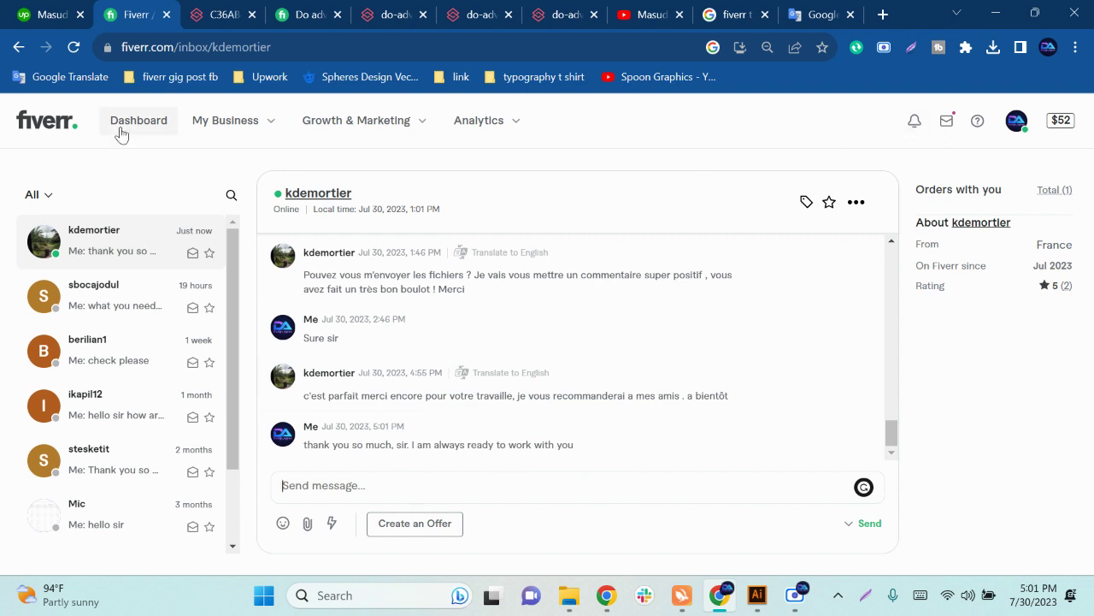
Step: Open your seller profile from the account menu and scroll through its active gigs
left_click(946, 124)
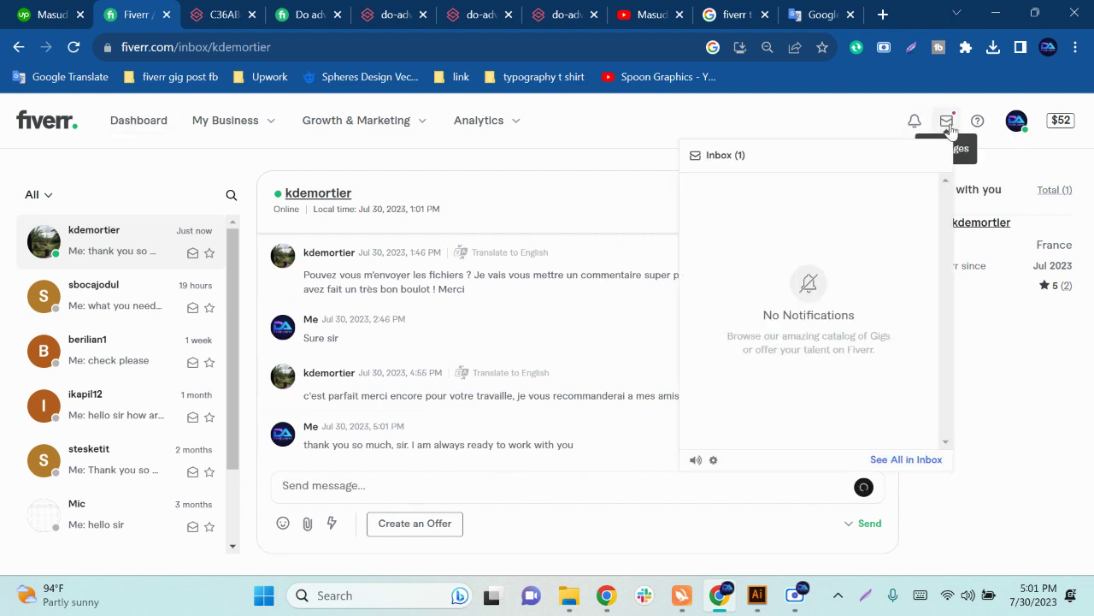
left_click(1017, 127)
left_click(862, 253)
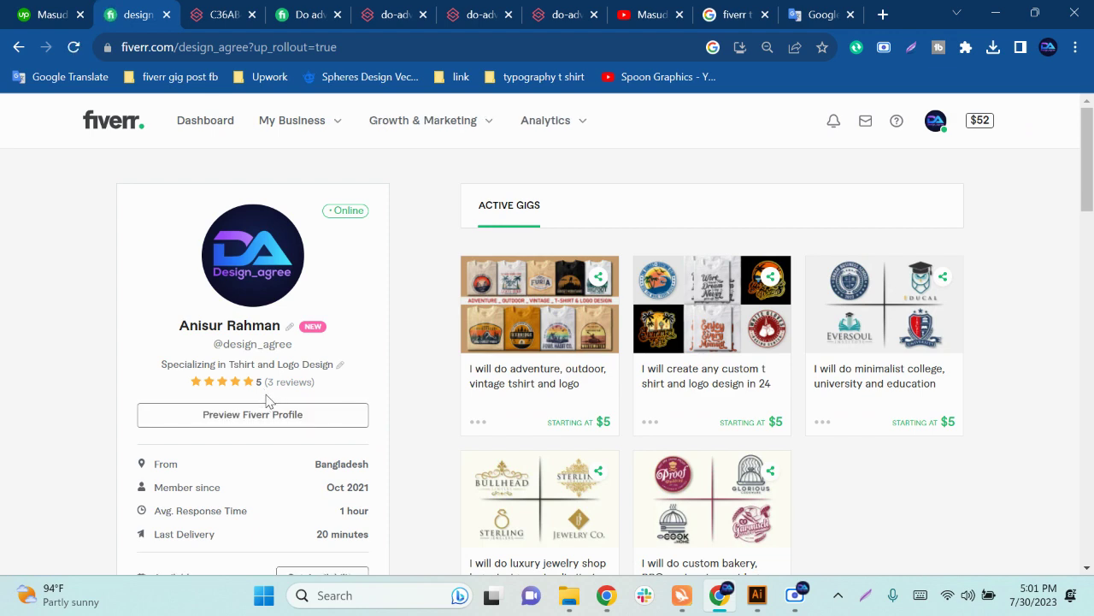
scroll(270, 402, "down", 7)
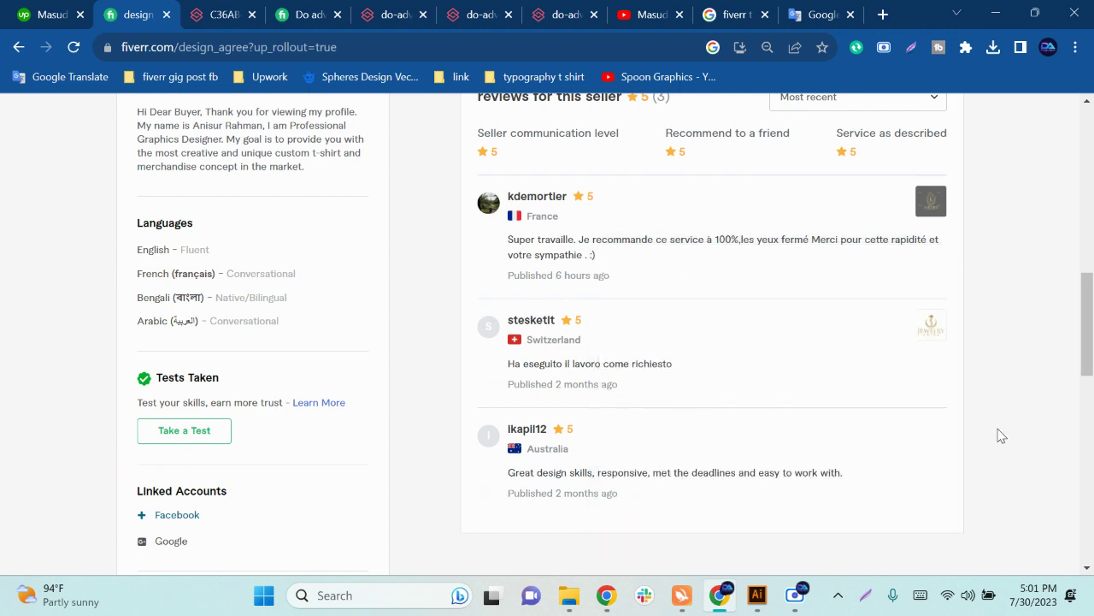
scroll(909, 435, "down", 1)
scroll(859, 453, "up", 3)
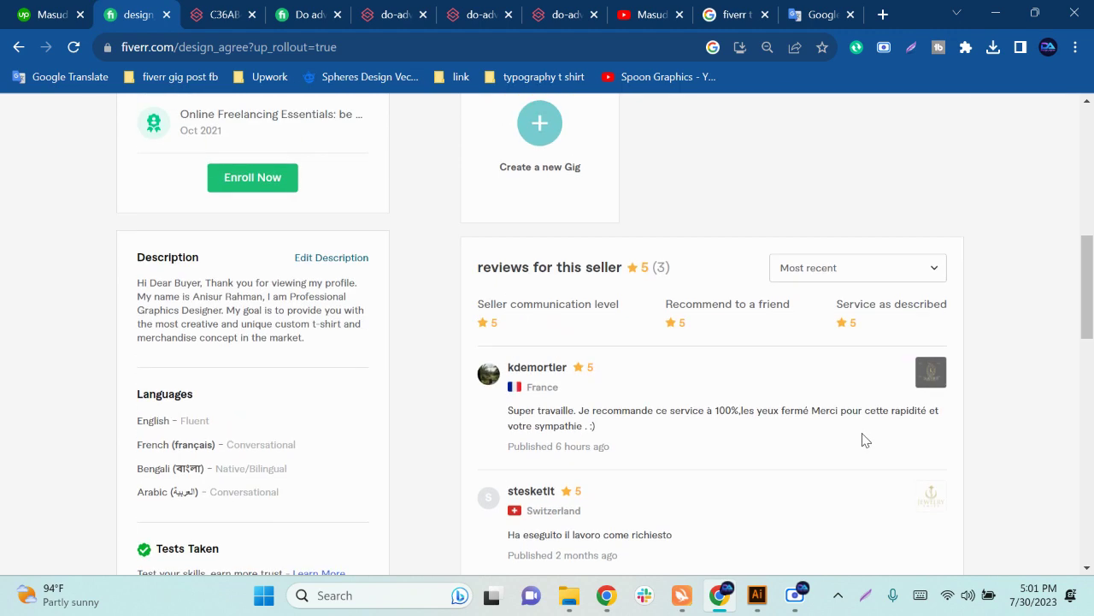
scroll(849, 443, "up", 10)
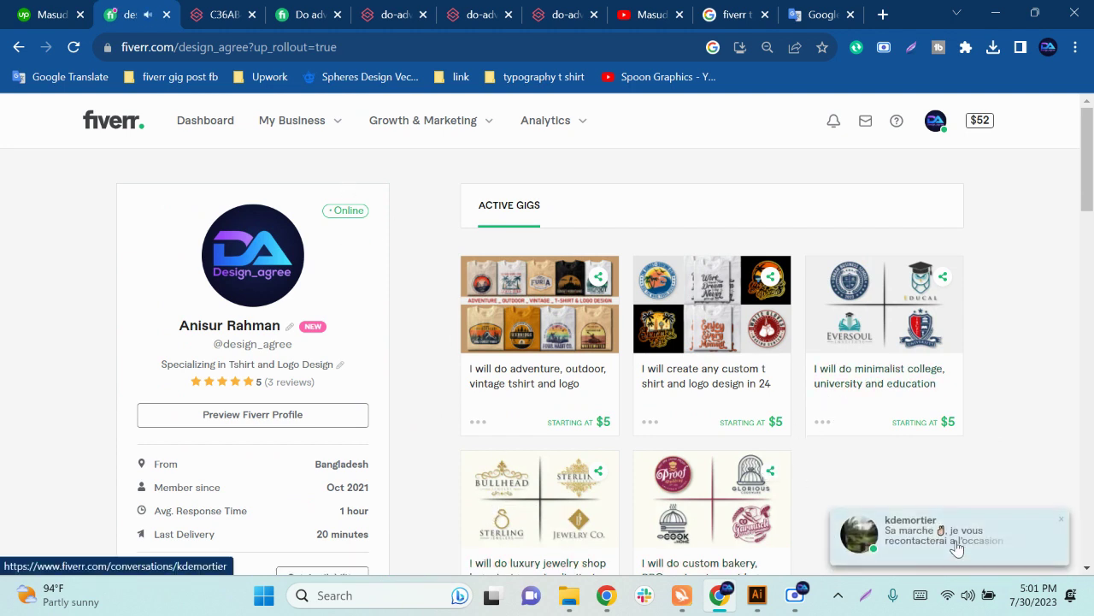
left_click(794, 605)
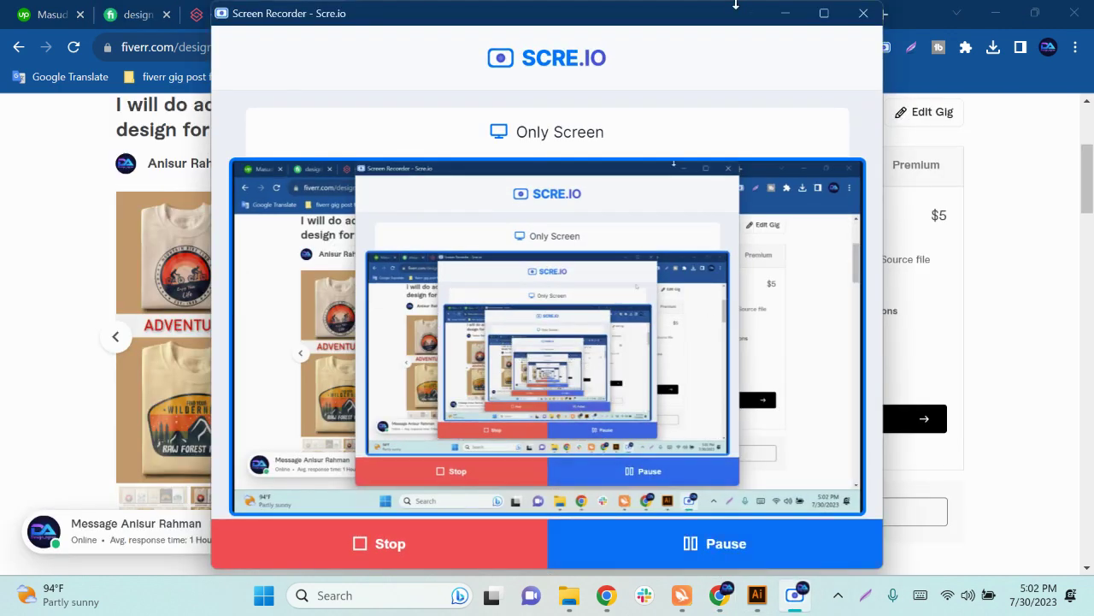
Step: Return to Illustrator's Untitled-1 document, put the Furia line into text editing, and show the File menu
left_click(793, 603)
left_click(756, 595)
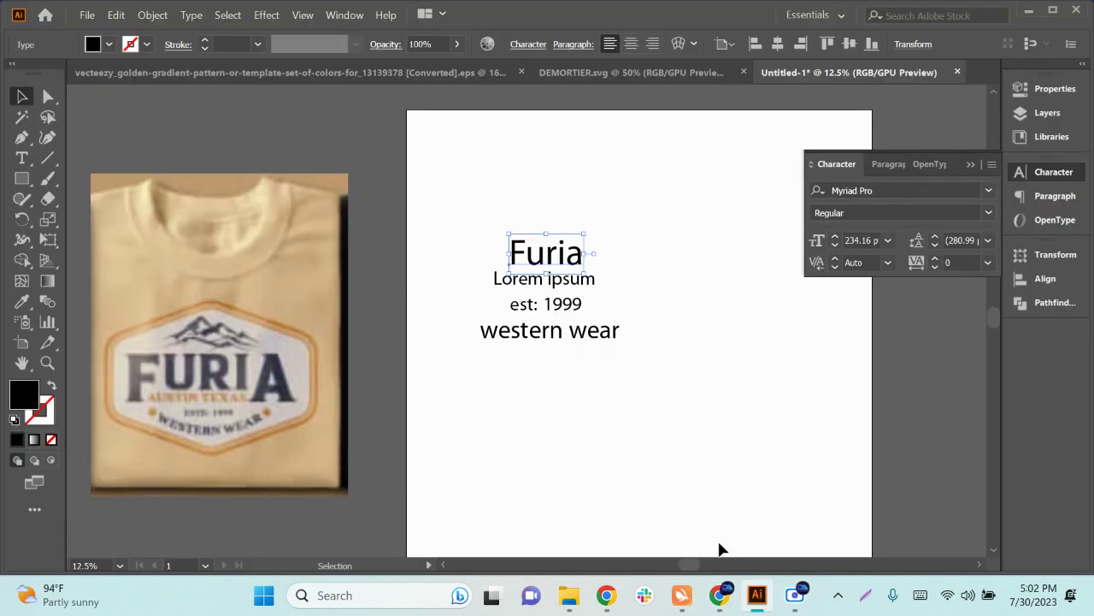
left_click(496, 391)
double_click(544, 255)
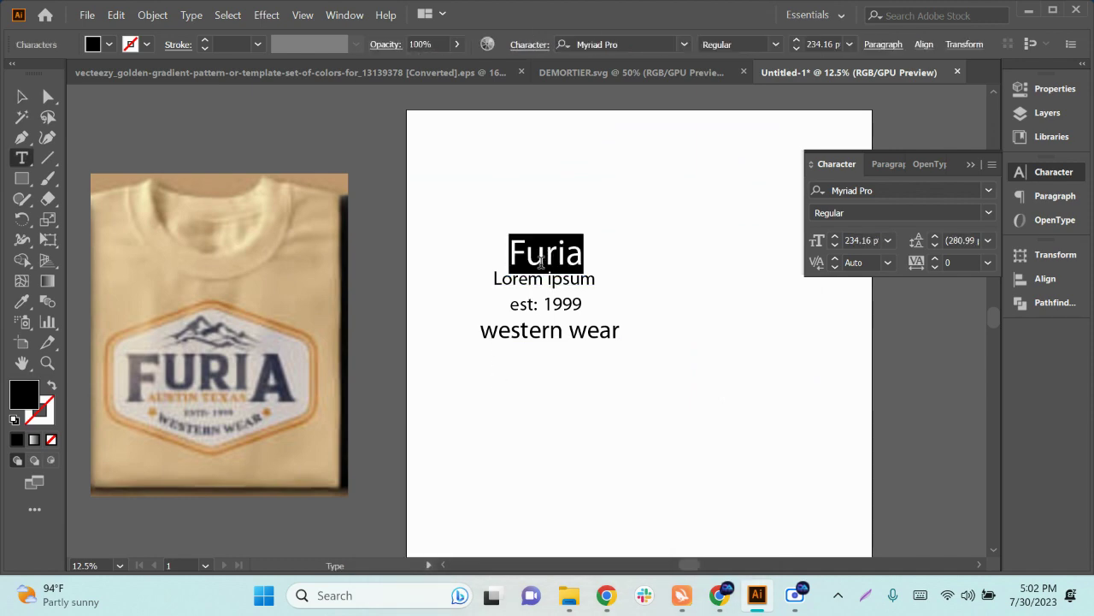
left_click(87, 14)
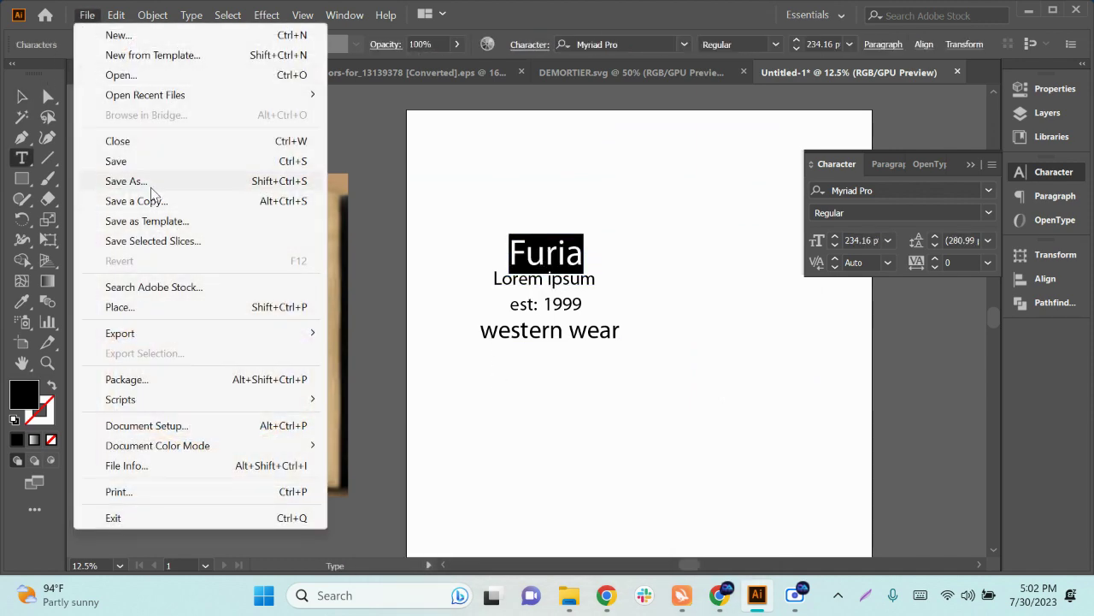
Step: In Save As, navigate to drive D and create a new folder named Furia
key("Escape")
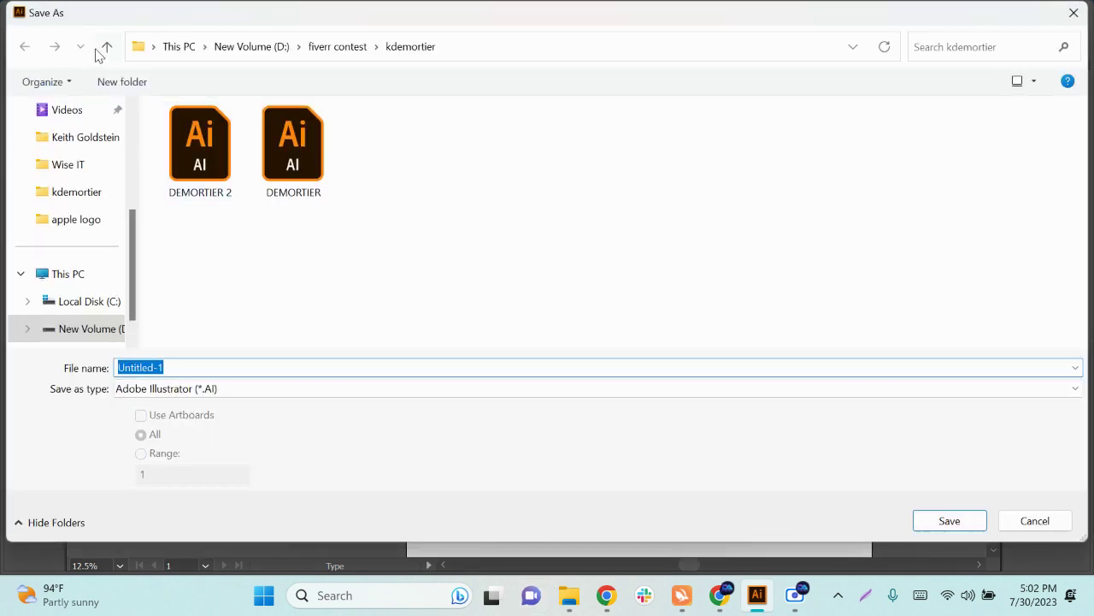
left_click(100, 52)
left_click(103, 49)
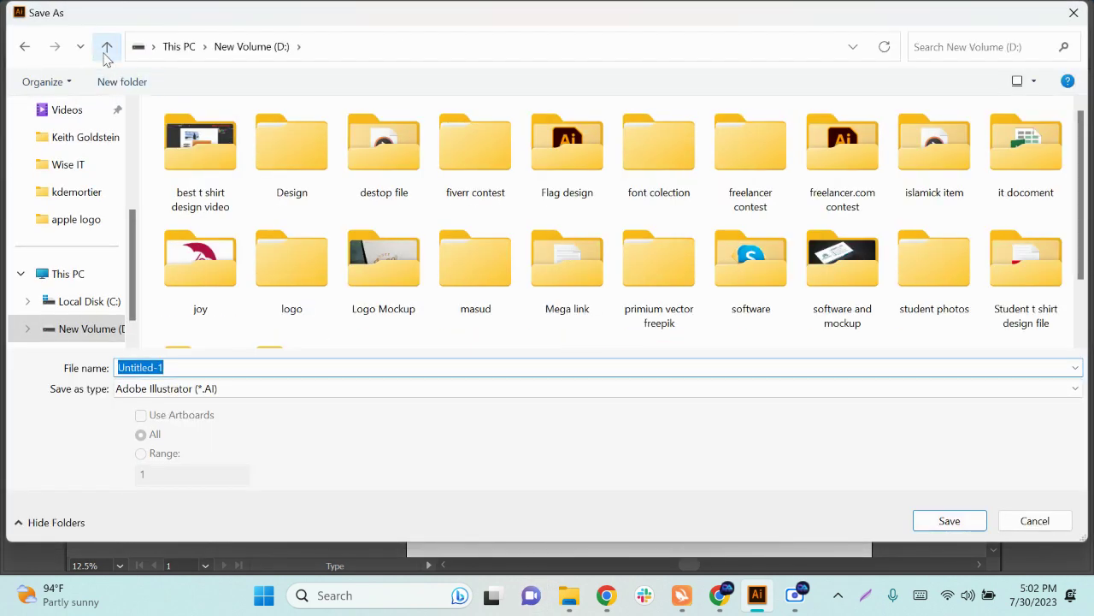
left_click(107, 53)
left_click(470, 144)
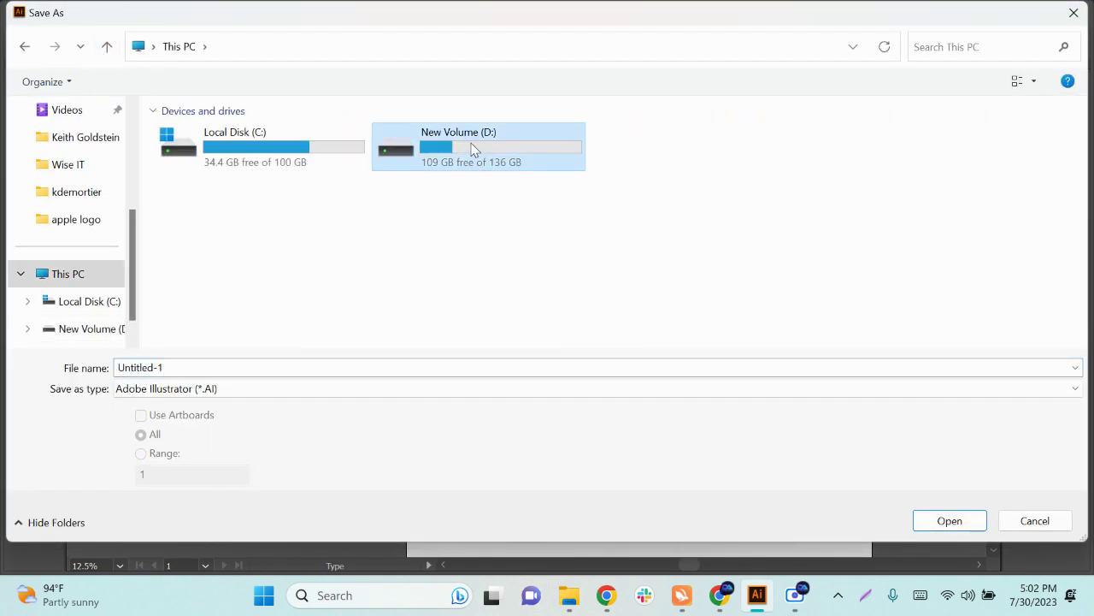
double_click(470, 144)
scroll(439, 303, "down", 1)
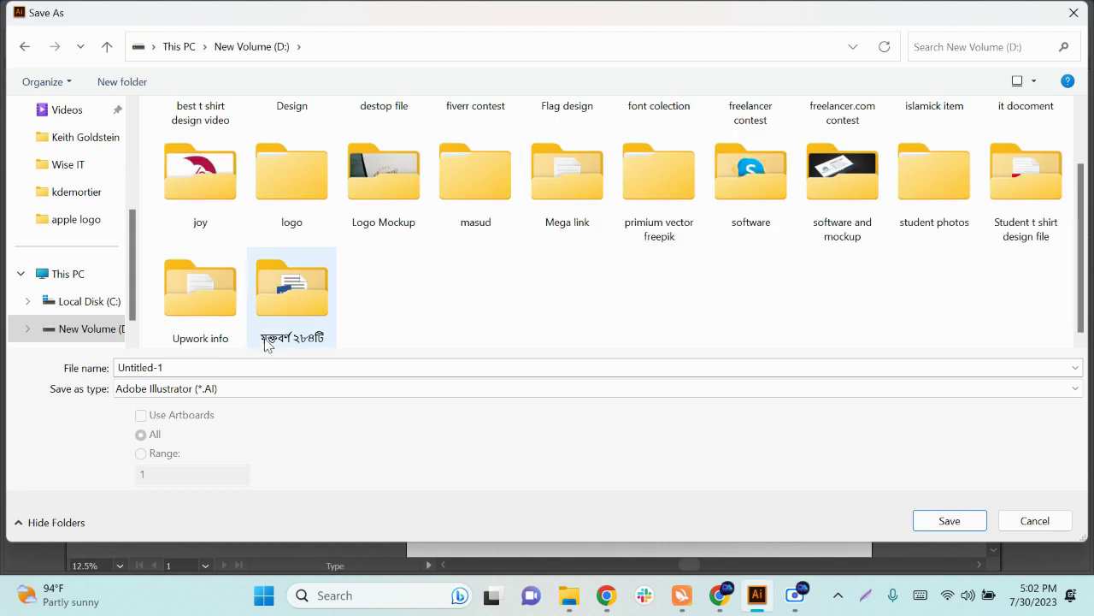
double_click(492, 180)
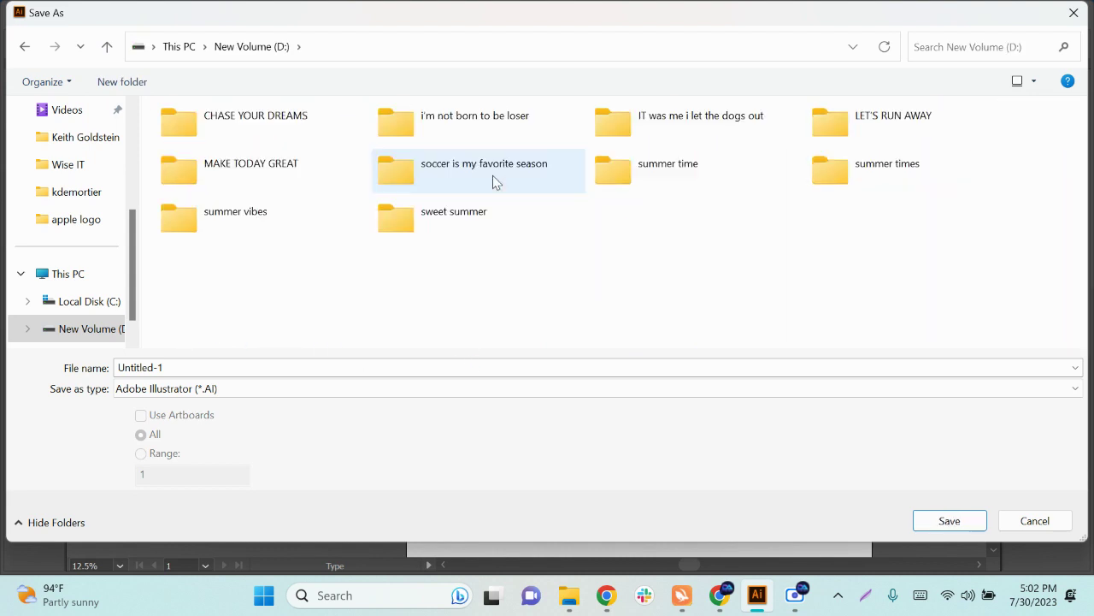
left_click(121, 89)
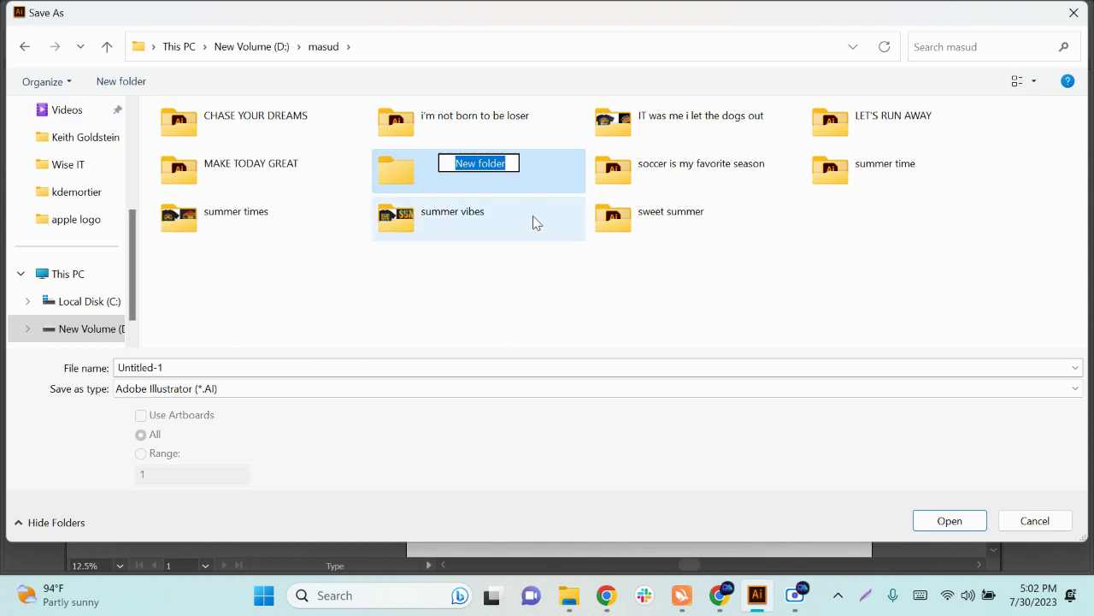
type("Furia")
key("Return")
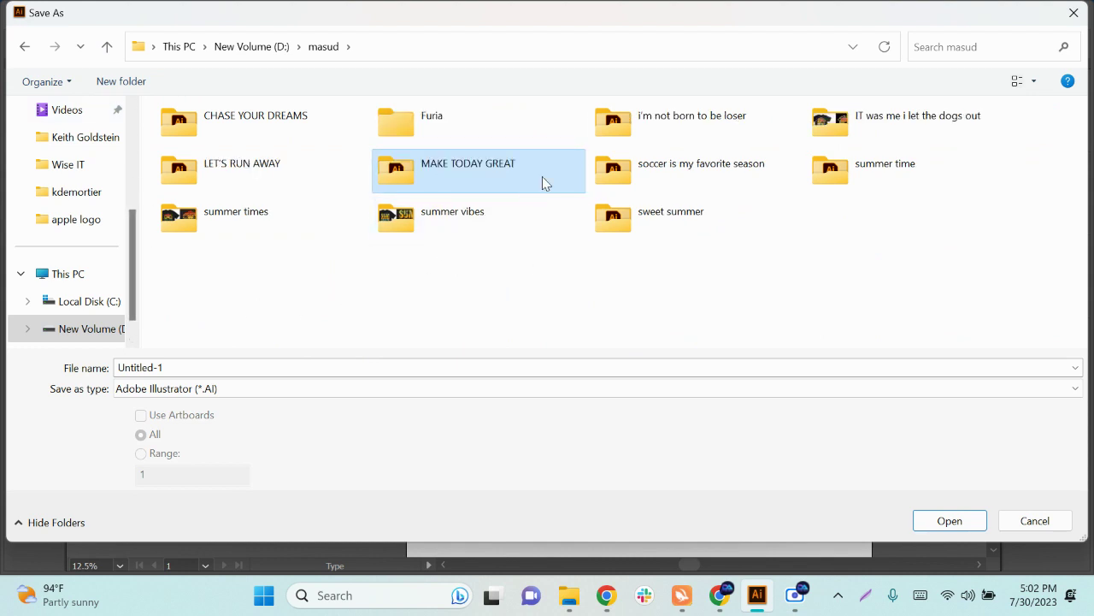
Step: Save the document as Furia.ai in the Furia folder, accepting the Illustrator Options
double_click(438, 142)
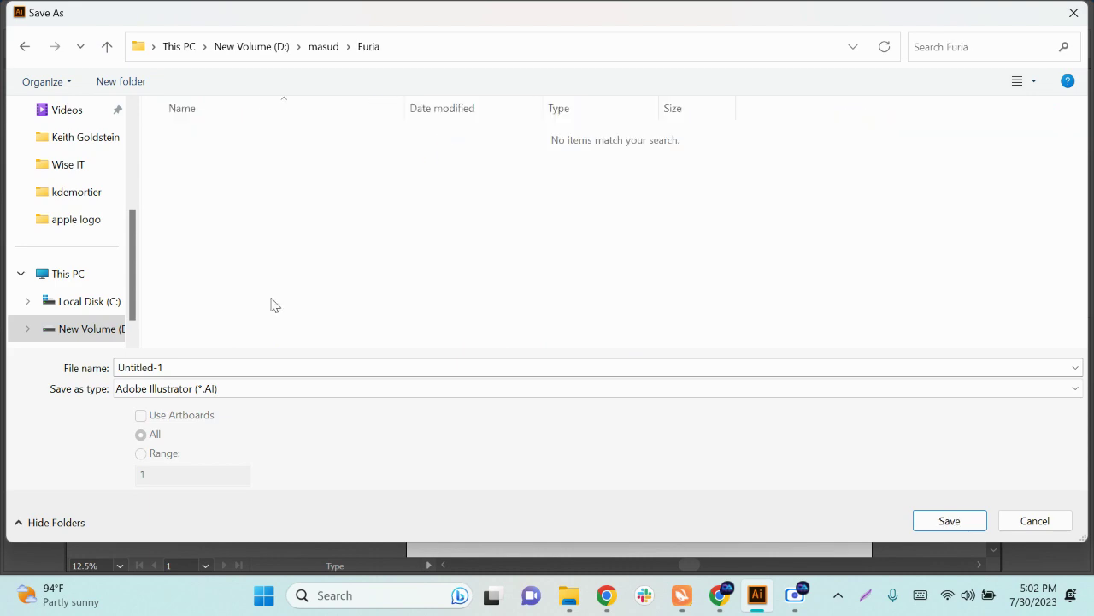
left_click(225, 362)
type("Furia")
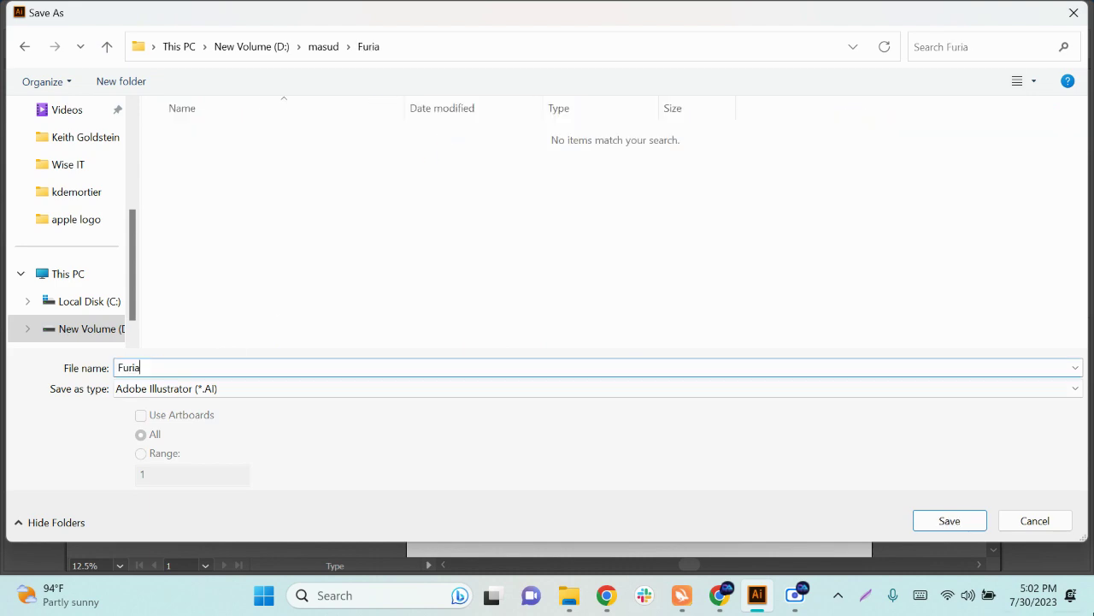
left_click(949, 521)
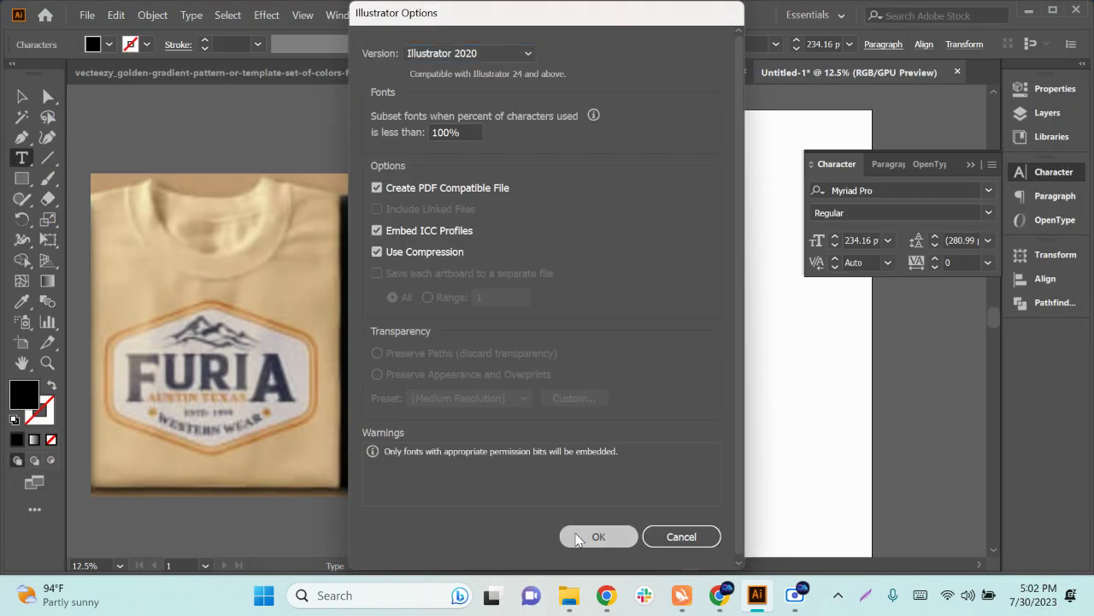
left_click(571, 535)
left_click(20, 98)
Step: Move the four-line Furia text block off the artboard to the left and pan to the blank artboard
left_click_drag(684, 435, 519, 249)
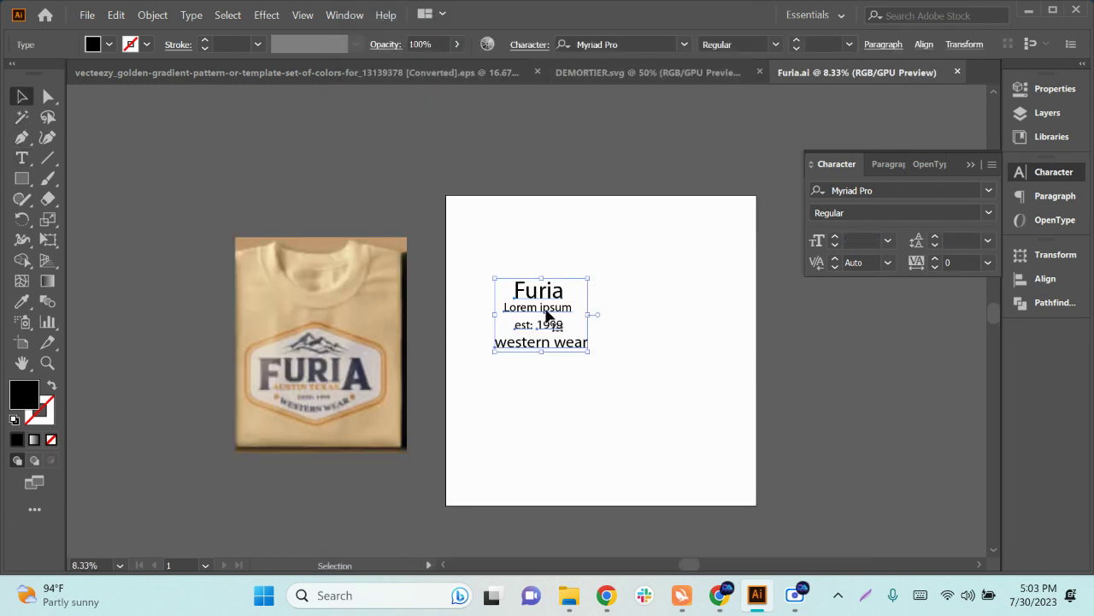
left_click_drag(552, 320, 115, 339)
scroll(246, 402, "right", 1)
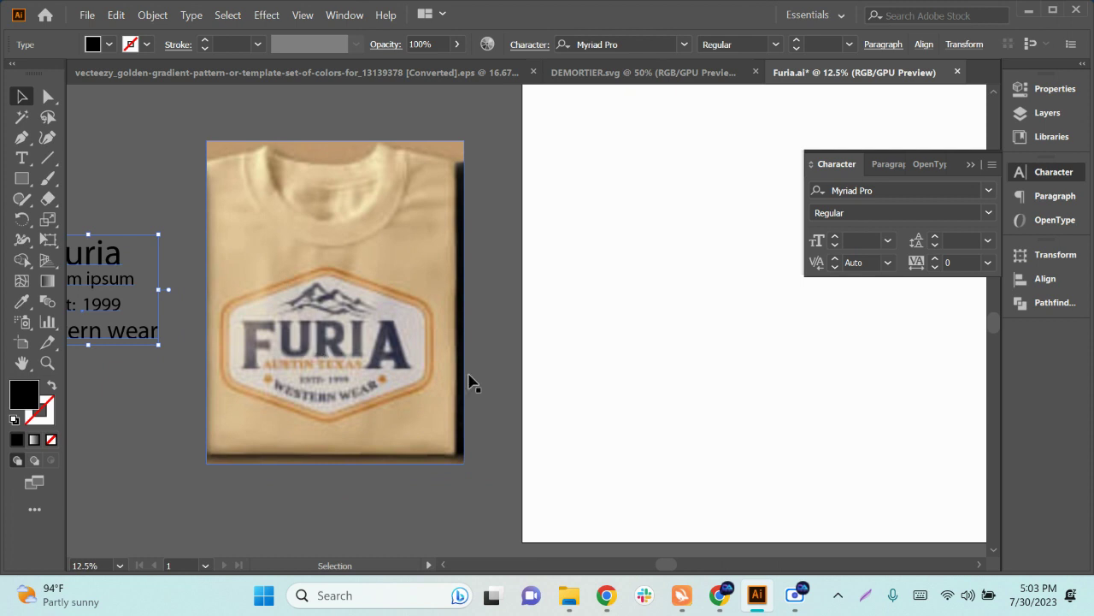
left_click_drag(809, 395, 557, 396)
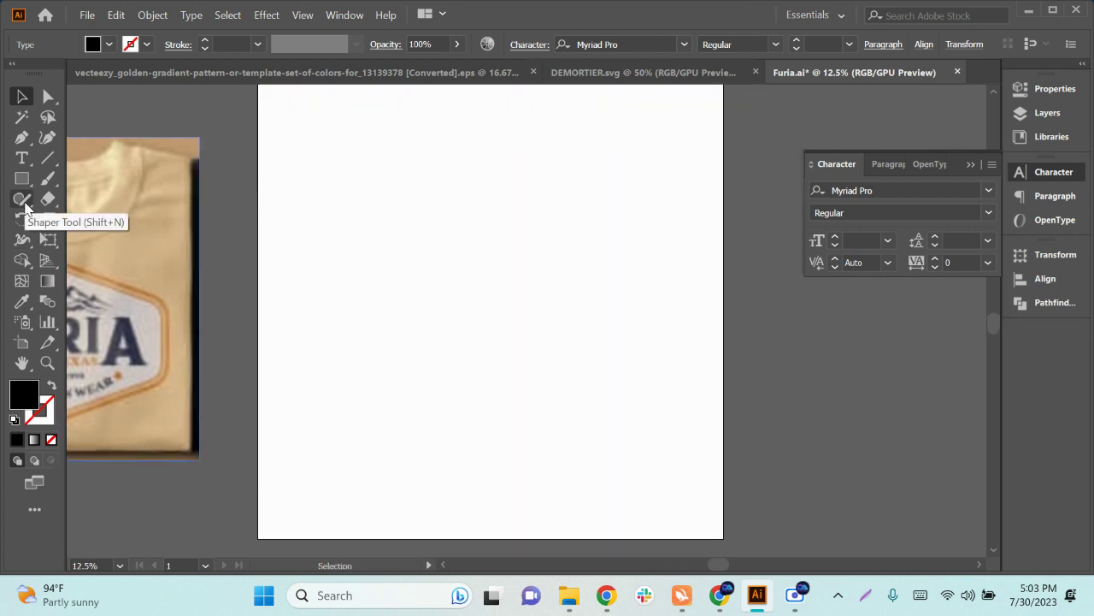
Step: Choose the Polygon Tool from the Rectangle tool flyout
right_click(22, 178)
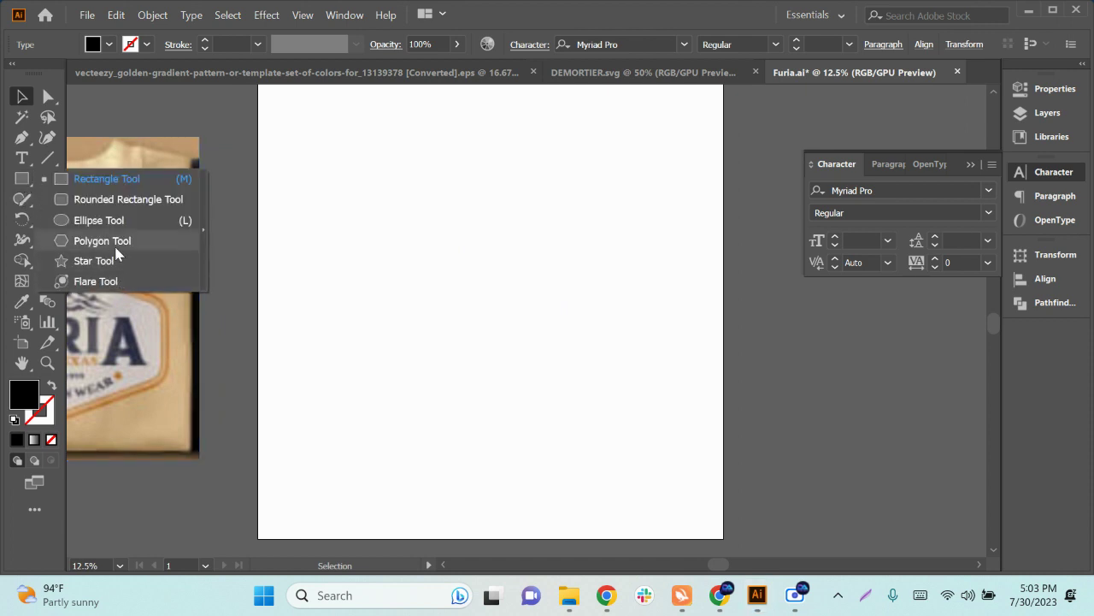
left_click(145, 244)
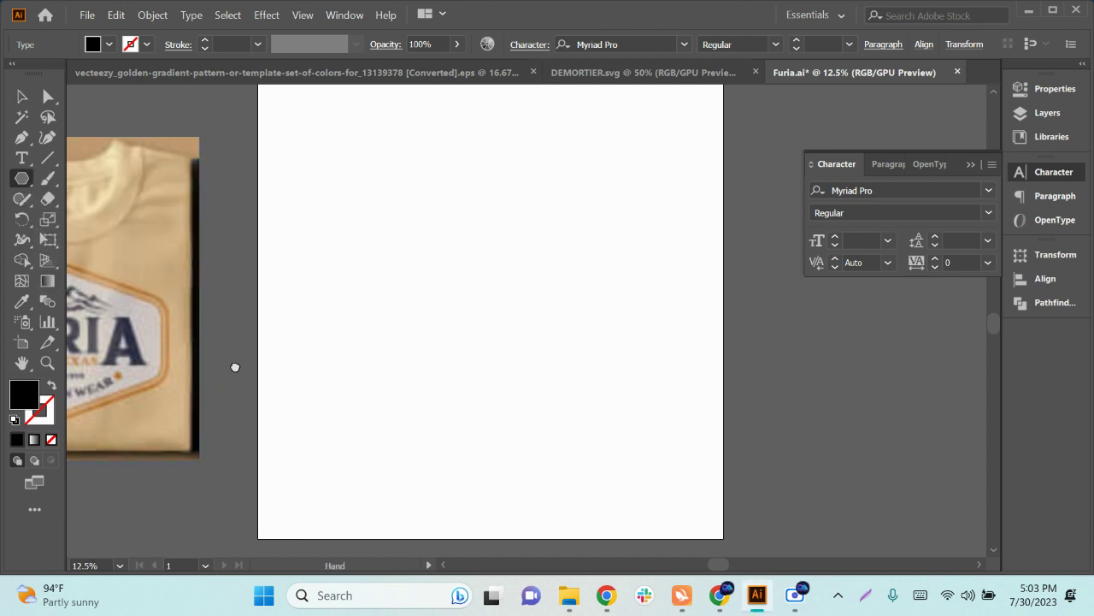
scroll(234, 369, "left", 5)
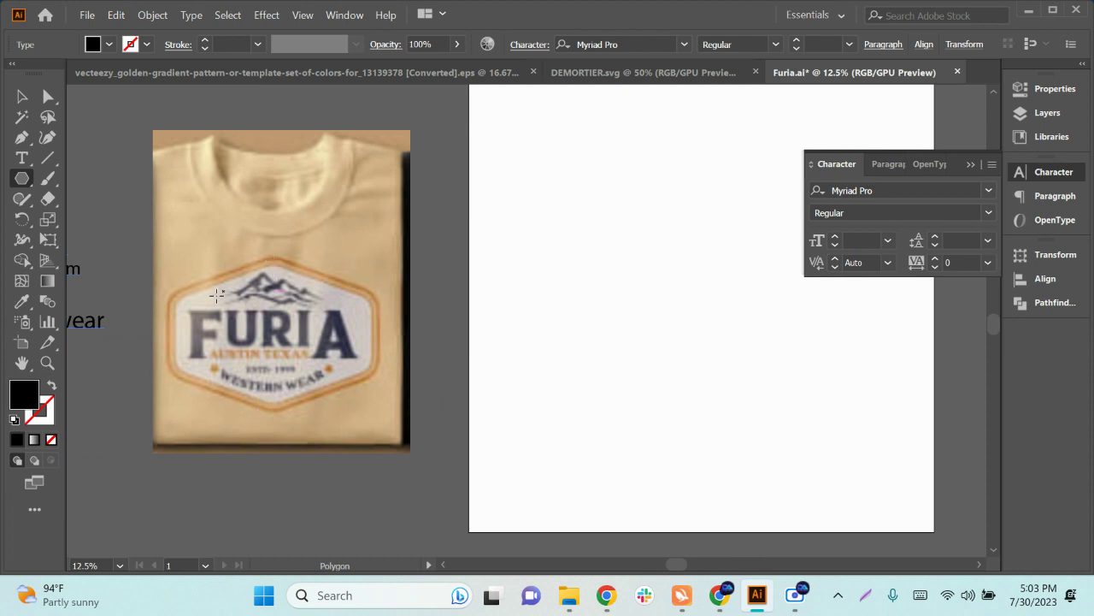
Step: Create a black hexagon with radius 50 px and 6 sides, then scale it up large
left_click(618, 273)
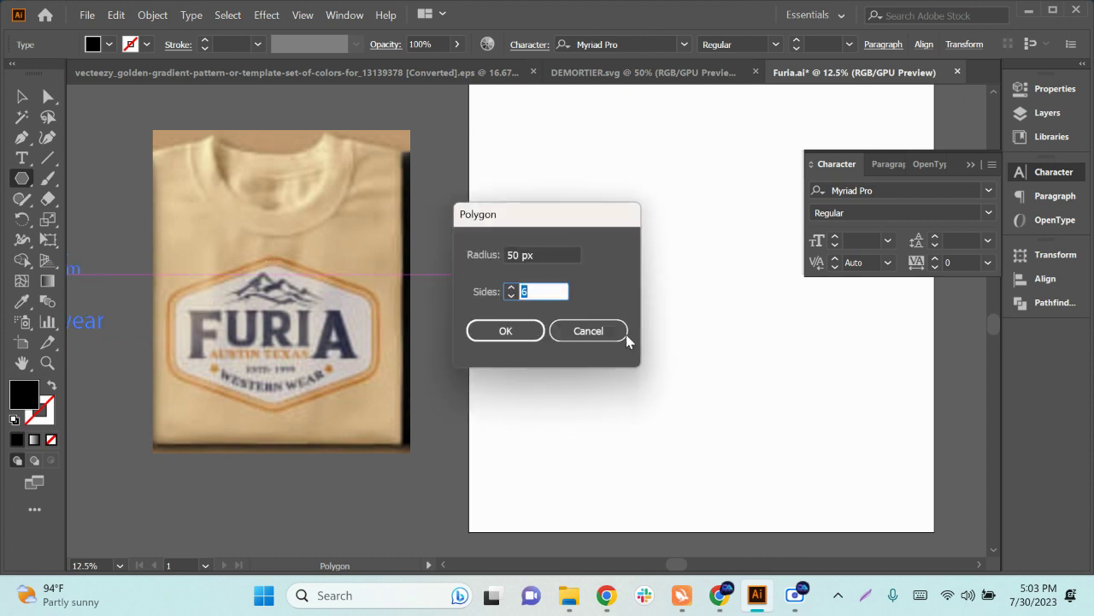
left_click(506, 331)
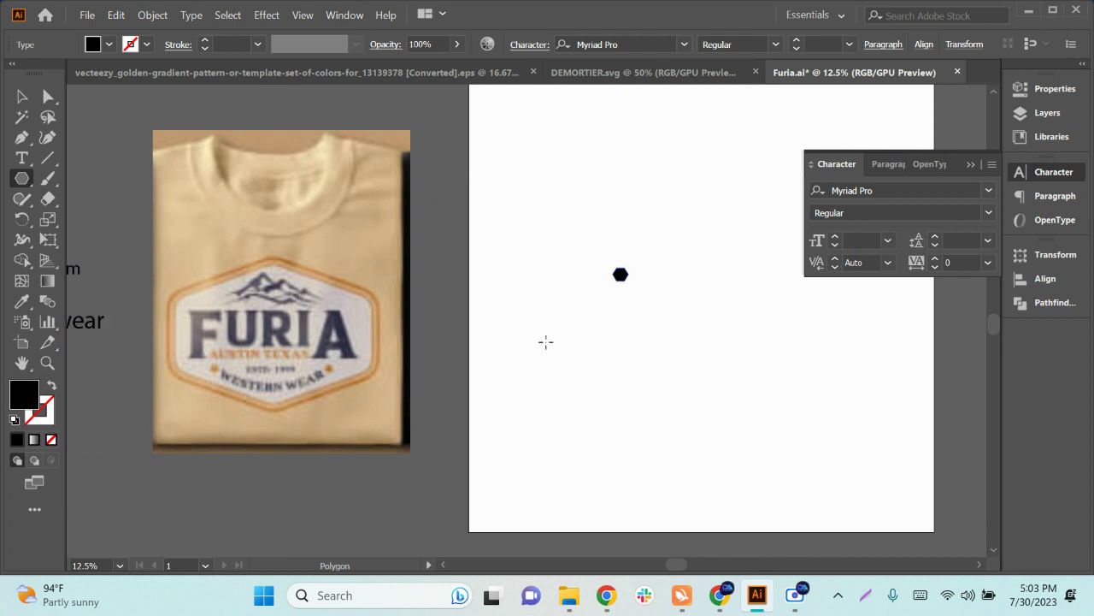
key("v")
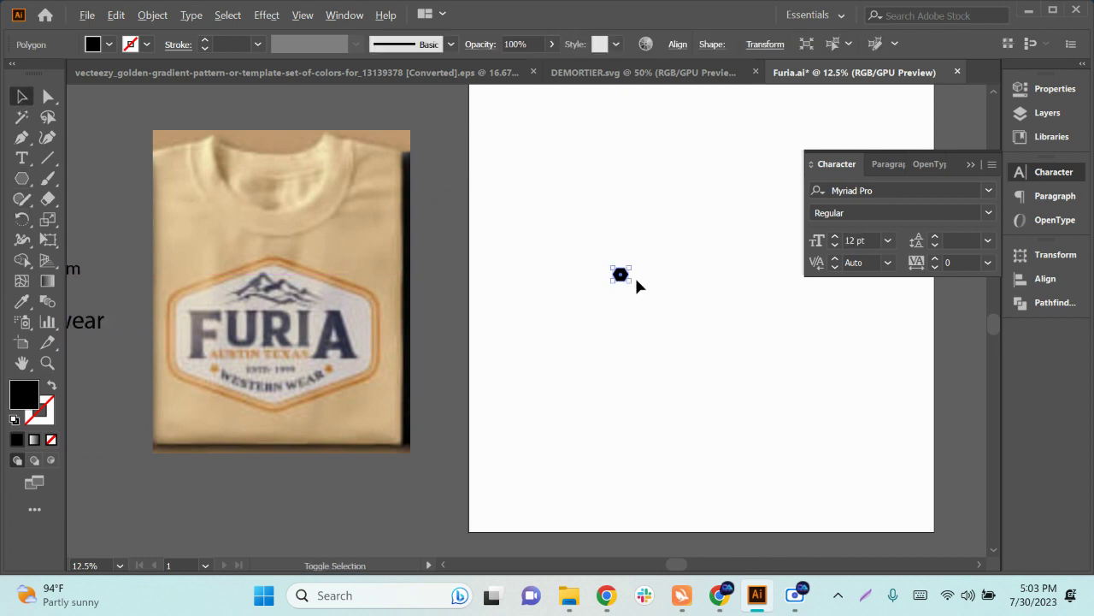
left_click_drag(631, 283, 608, 416)
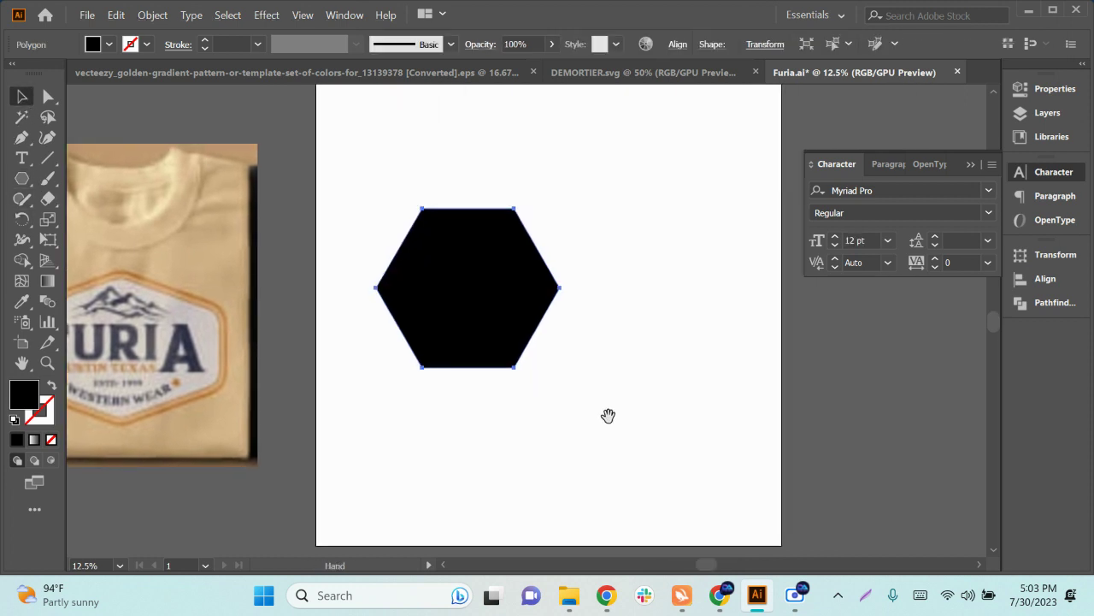
left_click_drag(495, 299, 532, 298)
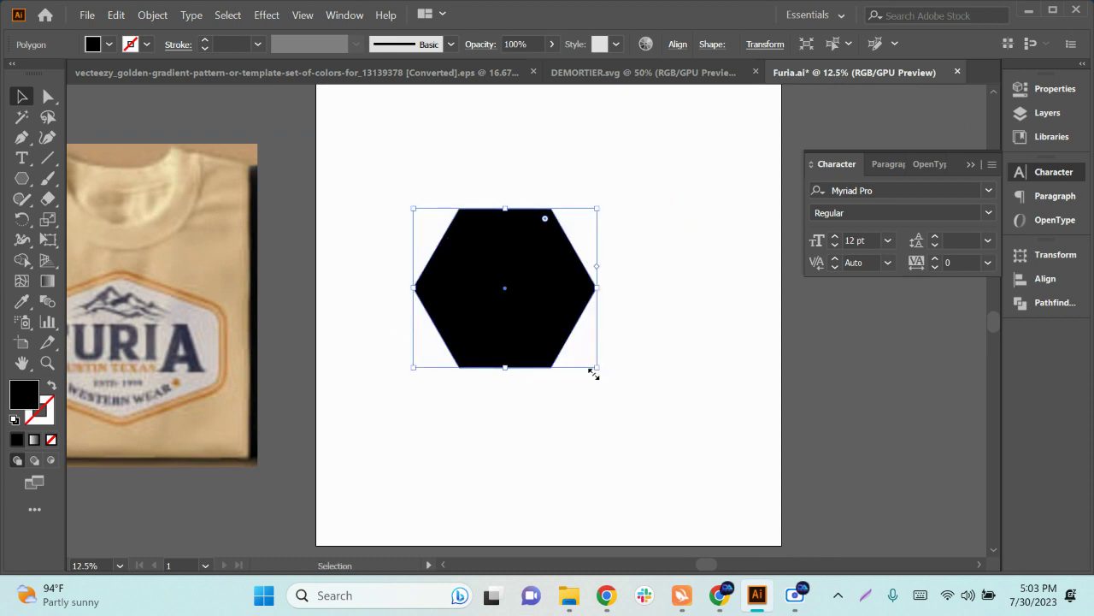
left_click_drag(593, 374, 638, 408)
left_click(494, 466)
scroll(539, 462, "left", 2)
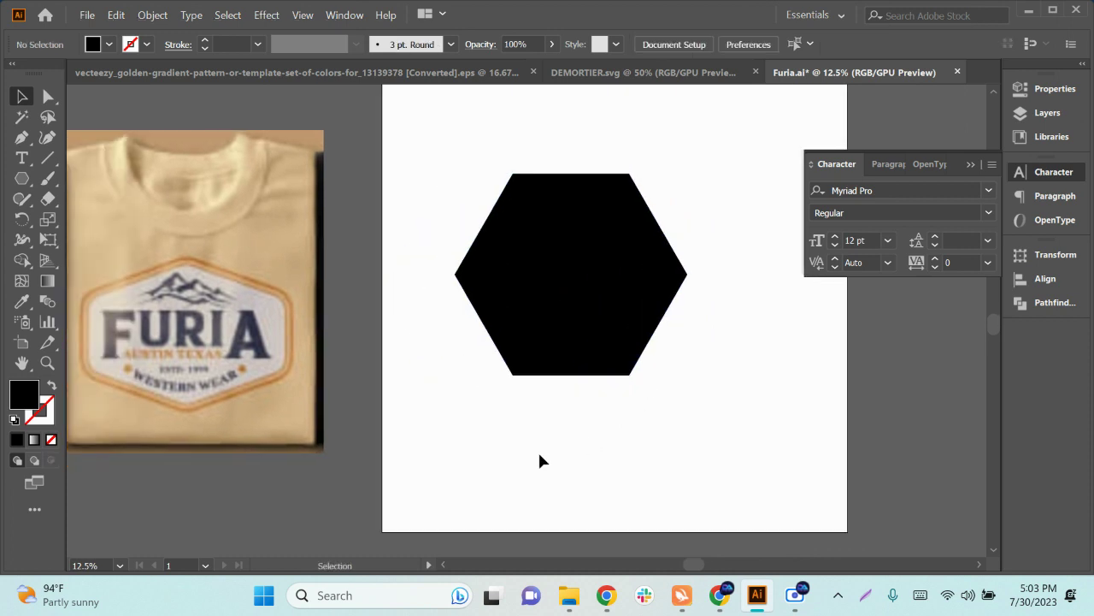
left_click(567, 366)
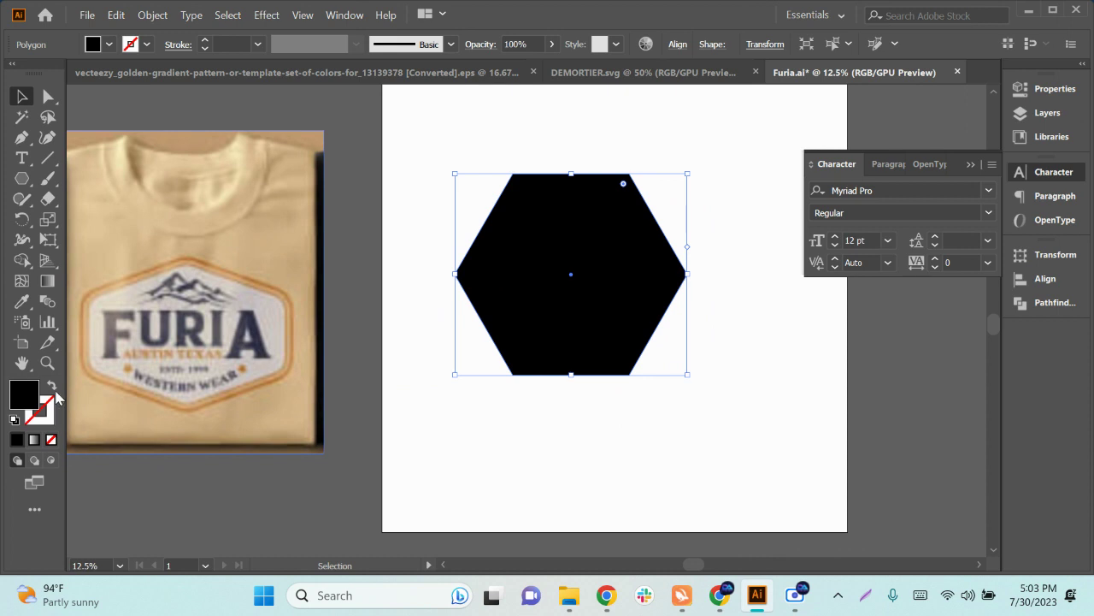
Step: Swap fill and stroke so the hexagon becomes an unfilled outline with a thick 59 pt black stroke
left_click(52, 389)
double_click(240, 45)
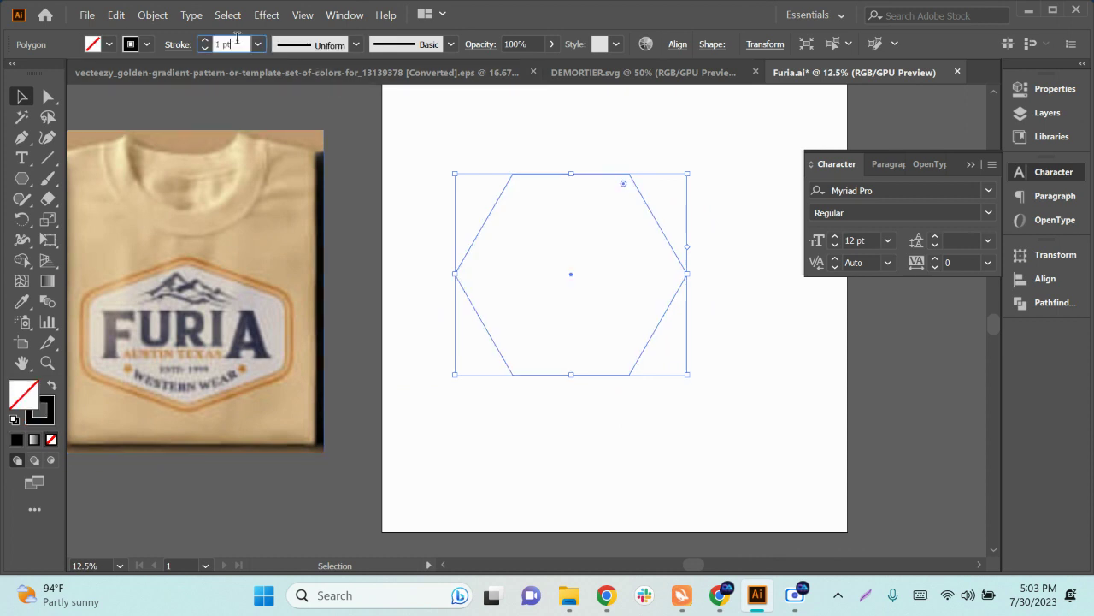
type("8")
key("Return")
scroll(235, 46, "up", 20)
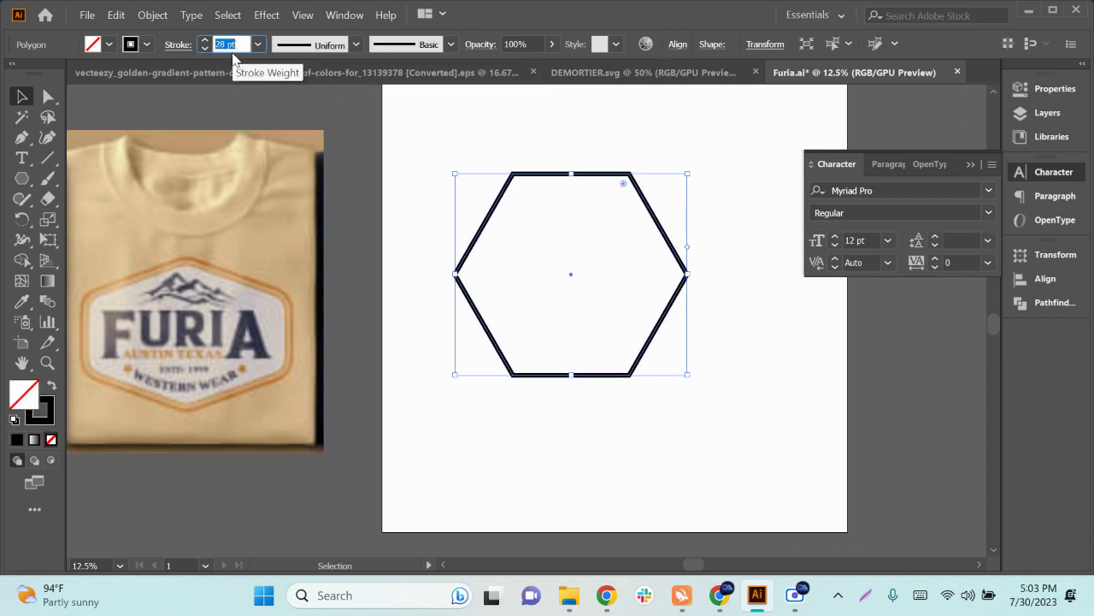
scroll(229, 46, "up", 20)
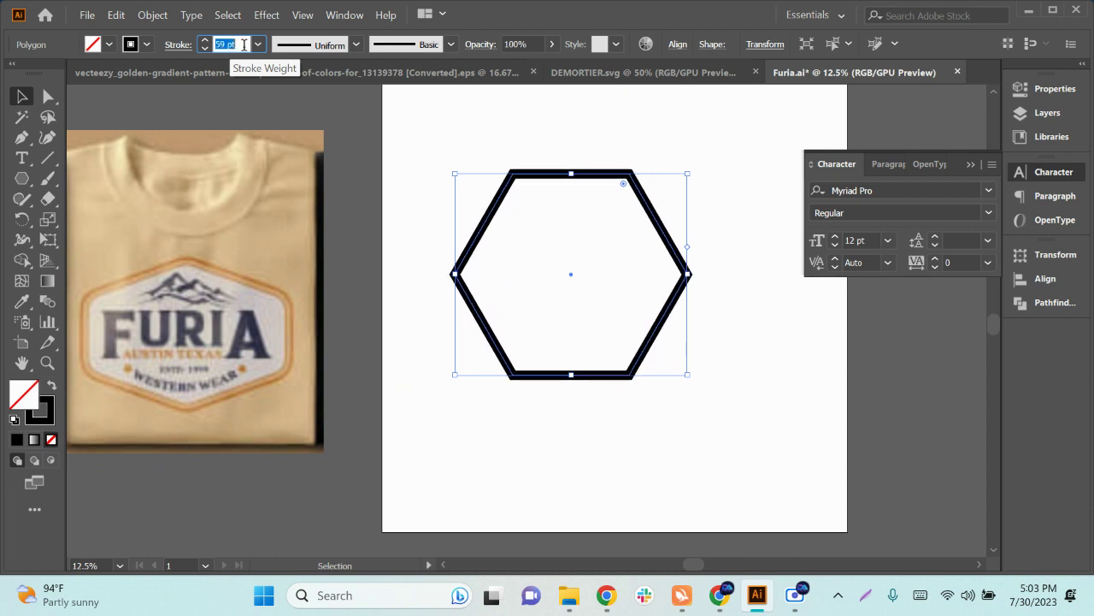
left_click(620, 496)
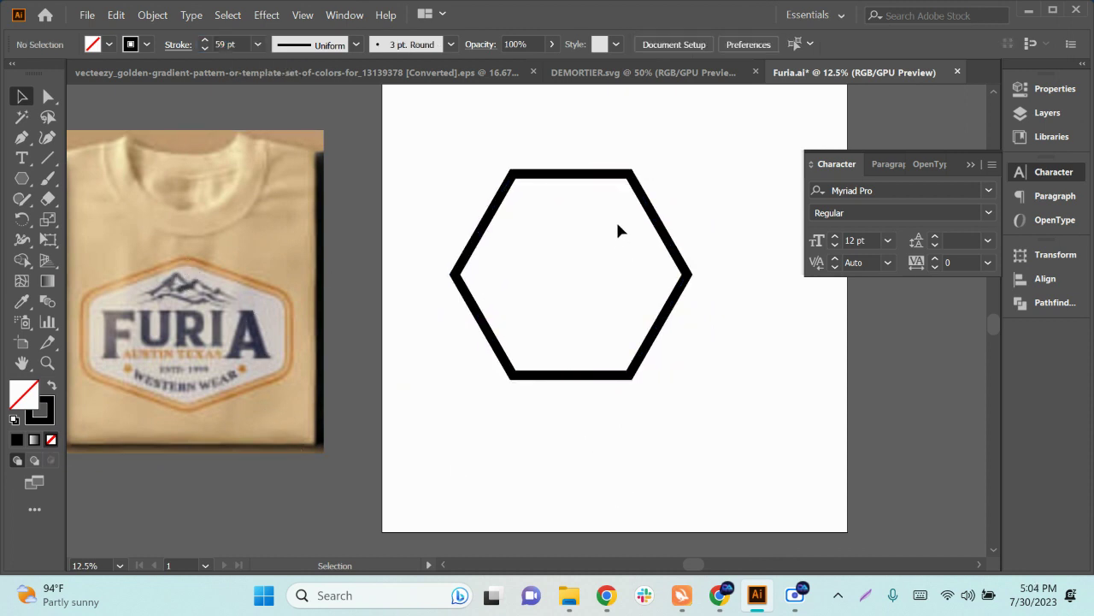
left_click(632, 182)
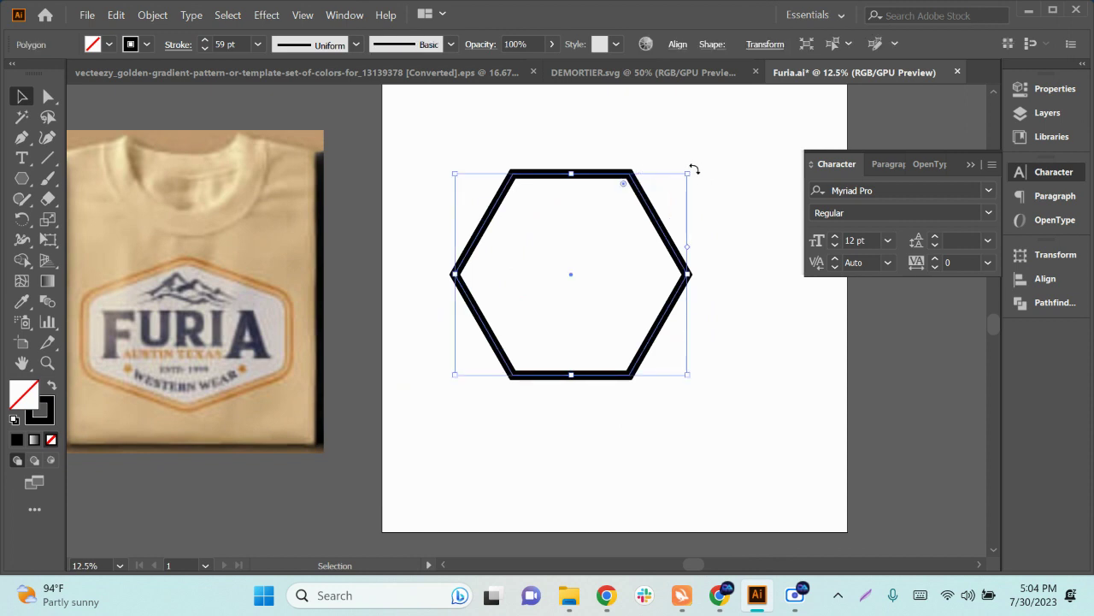
Step: Rotate the hexagon outline around its centre to about 32 degrees
left_click_drag(694, 169, 605, 159)
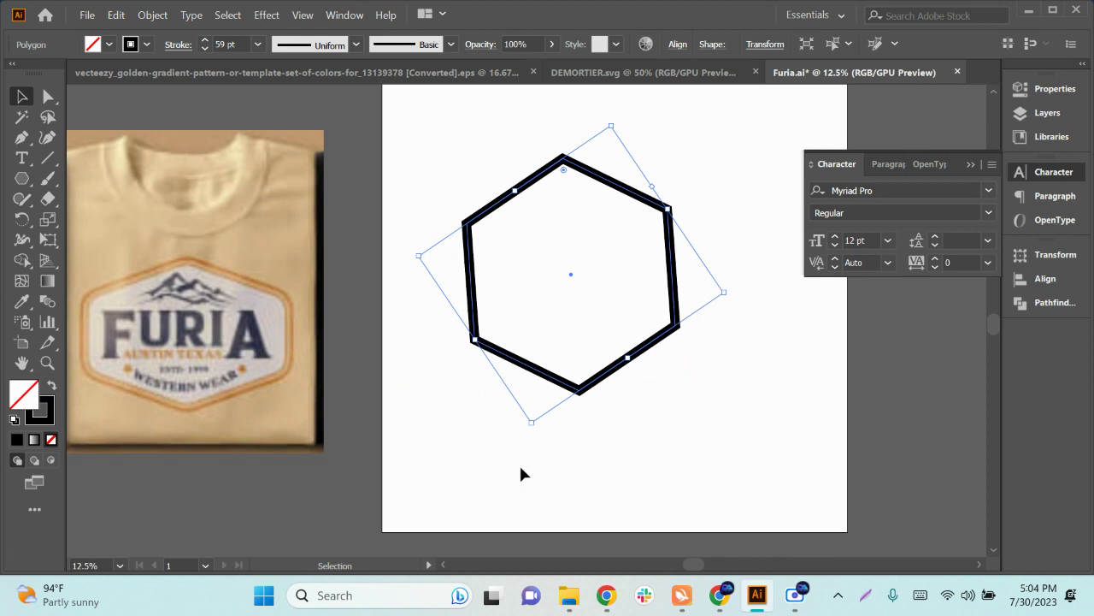
mouse_move(533, 432)
left_mouse_down()
mouse_move(517, 442)
mouse_move(520, 427)
mouse_move(522, 442)
left_mouse_up()
left_click(547, 451)
scroll(548, 450, "up", 2)
scroll(527, 484, "left", 4)
left_click_drag(525, 481, 436, 436)
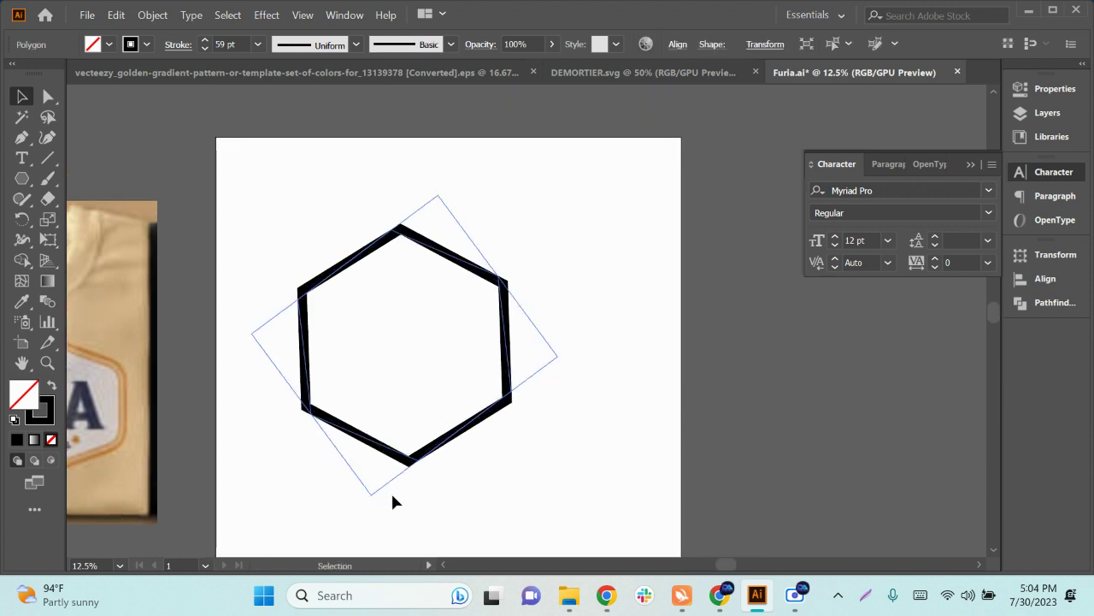
left_click_drag(561, 352, 564, 371)
left_click(582, 428)
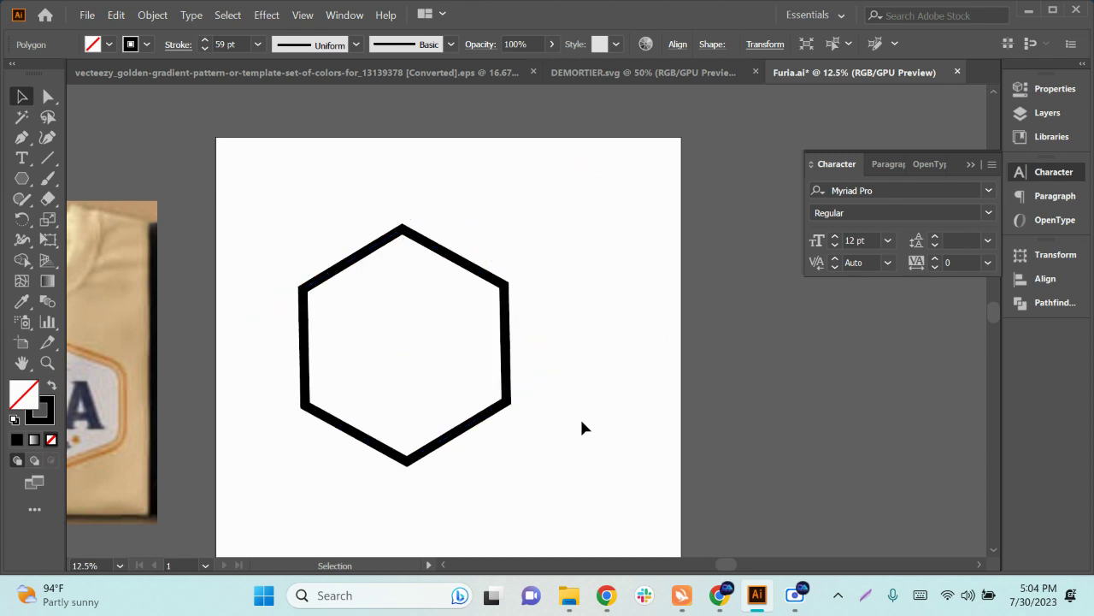
left_click(445, 447)
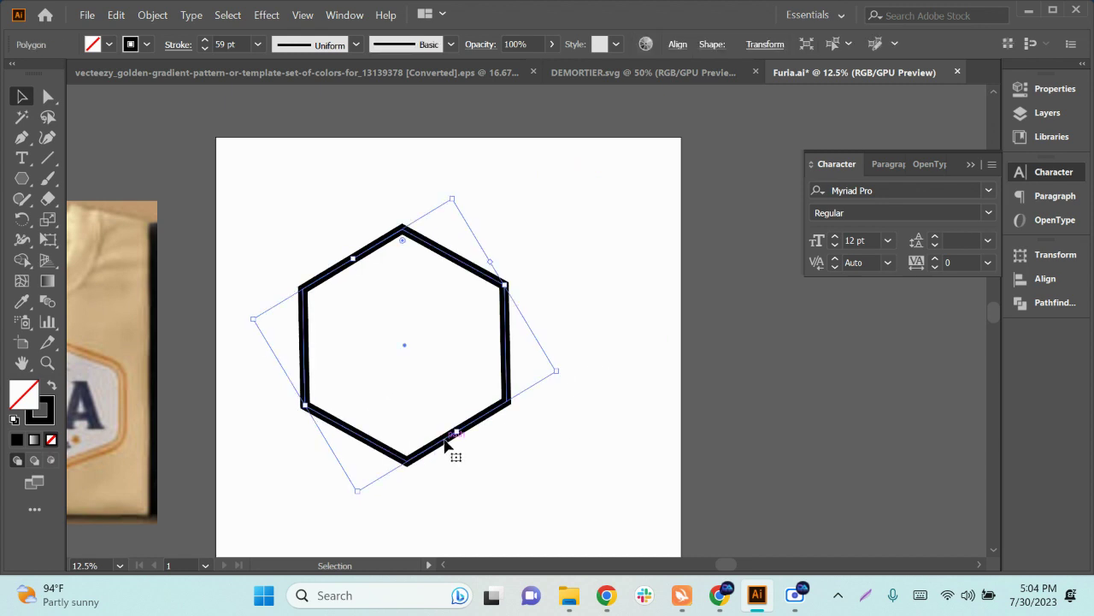
Step: Reposition the hexagon and try widening it from the right side, then undo the widening
left_click_drag(451, 452, 487, 459)
left_click(532, 481)
scroll(560, 438, "down", 1)
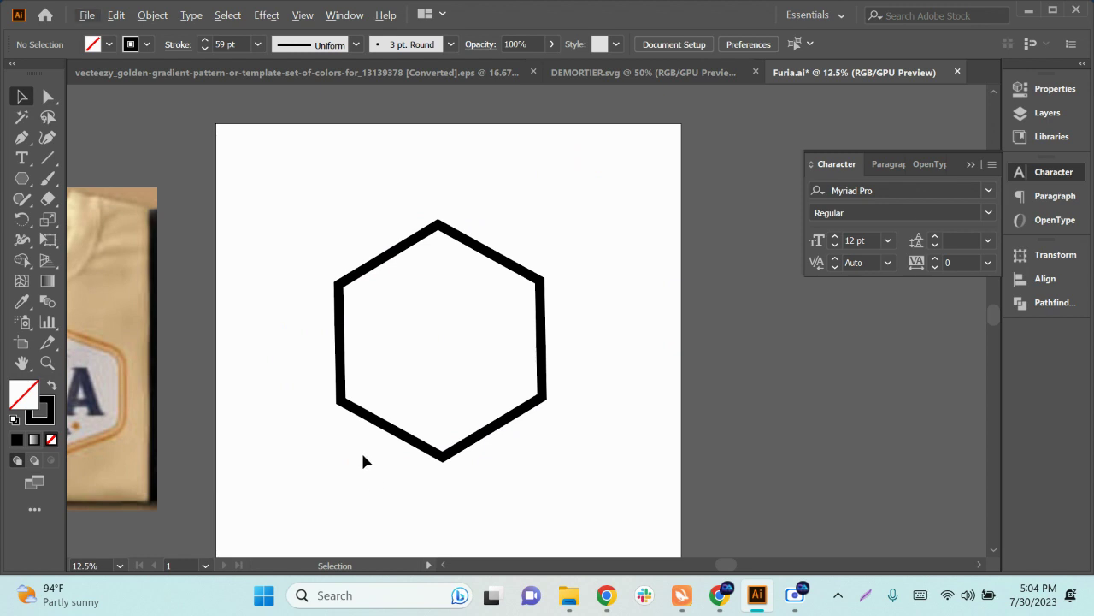
scroll(364, 460, "down", 1)
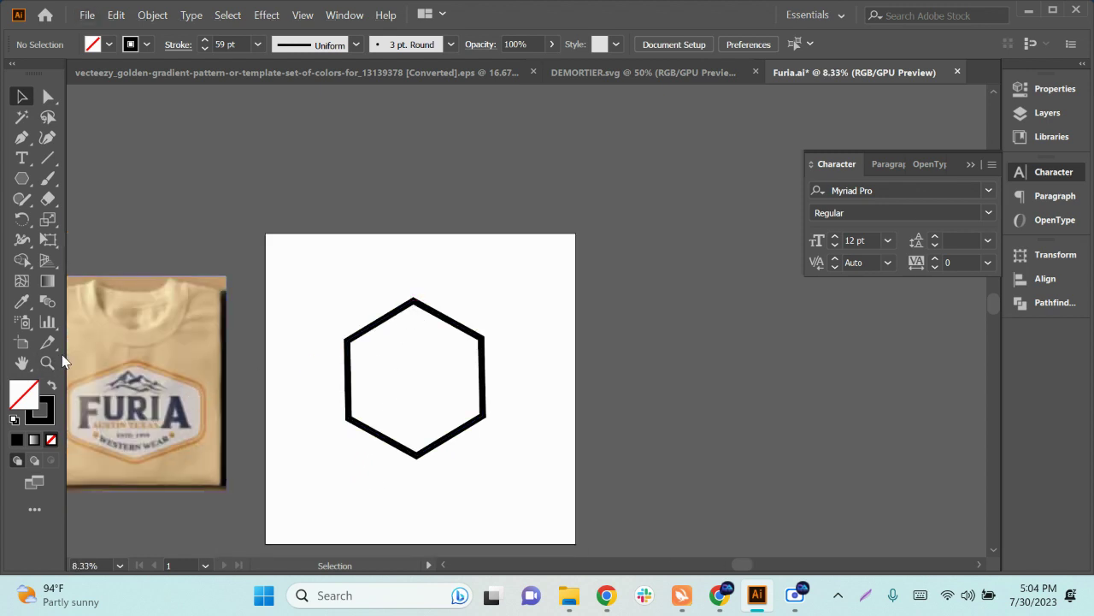
left_click(484, 380)
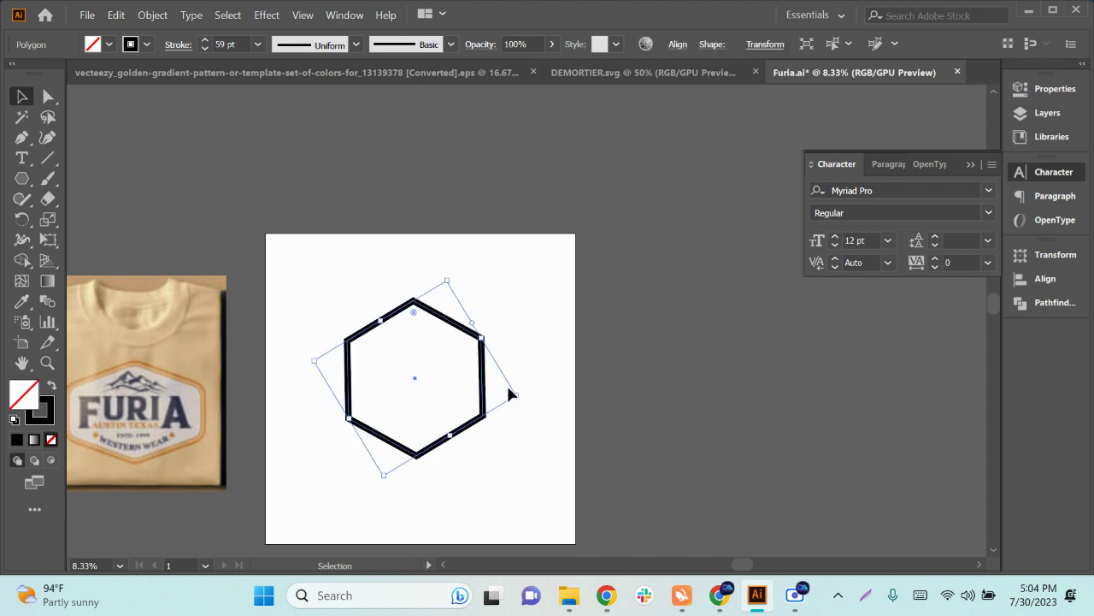
left_click_drag(517, 395, 561, 394)
left_click_drag(587, 397, 585, 397)
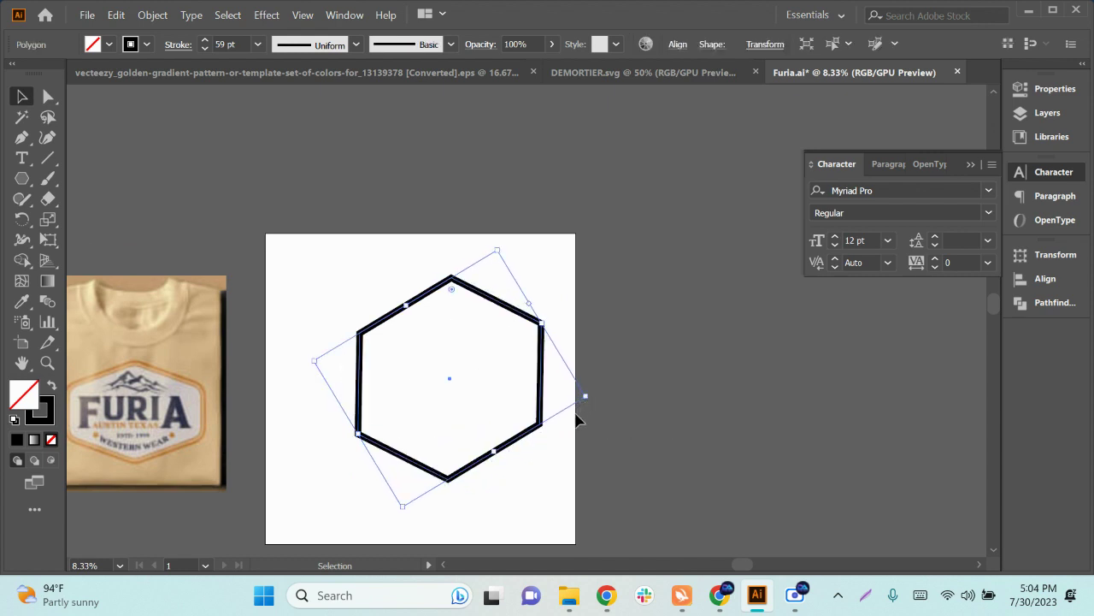
key("ctrl+z")
scroll(443, 443, "up", 1)
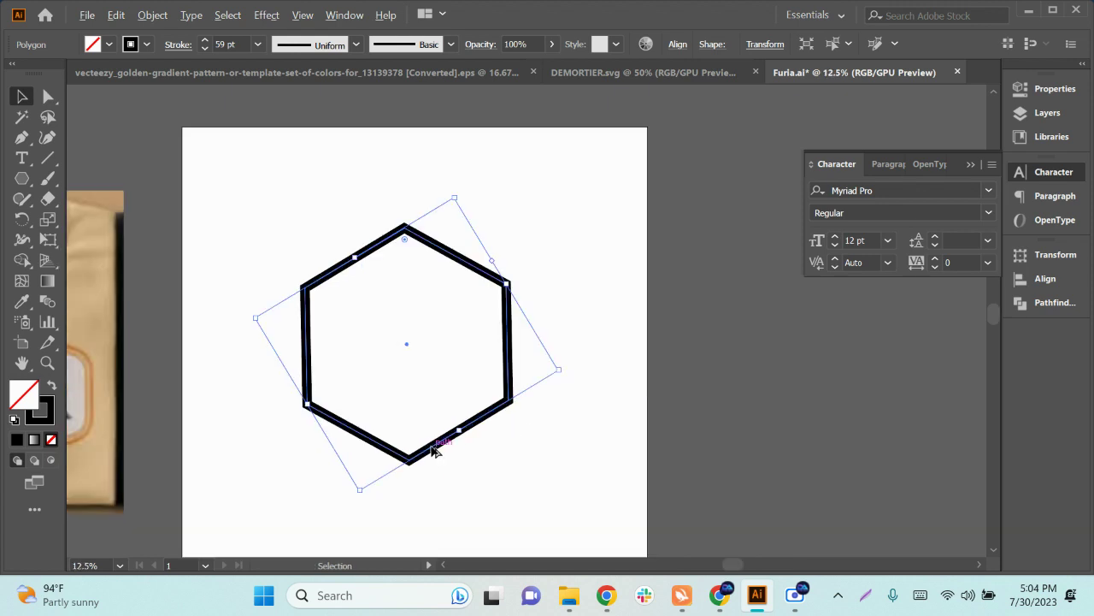
scroll(455, 375, "down", 2)
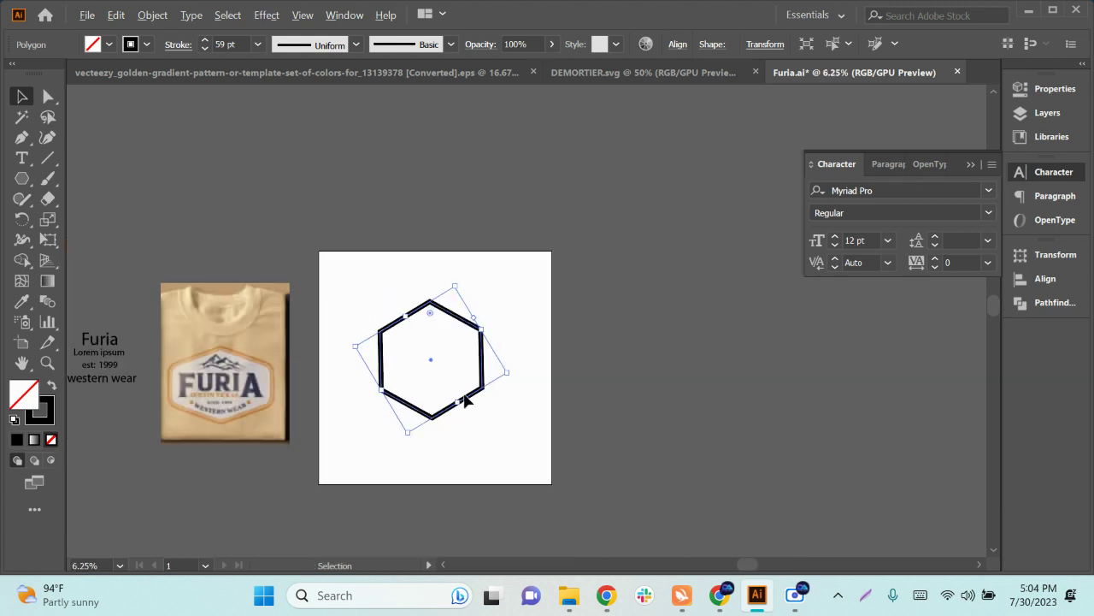
scroll(460, 419, "up", 1)
Step: Expand the hexagon outline with Object > Expand, then stretch it wider and shift it left
left_click(152, 15)
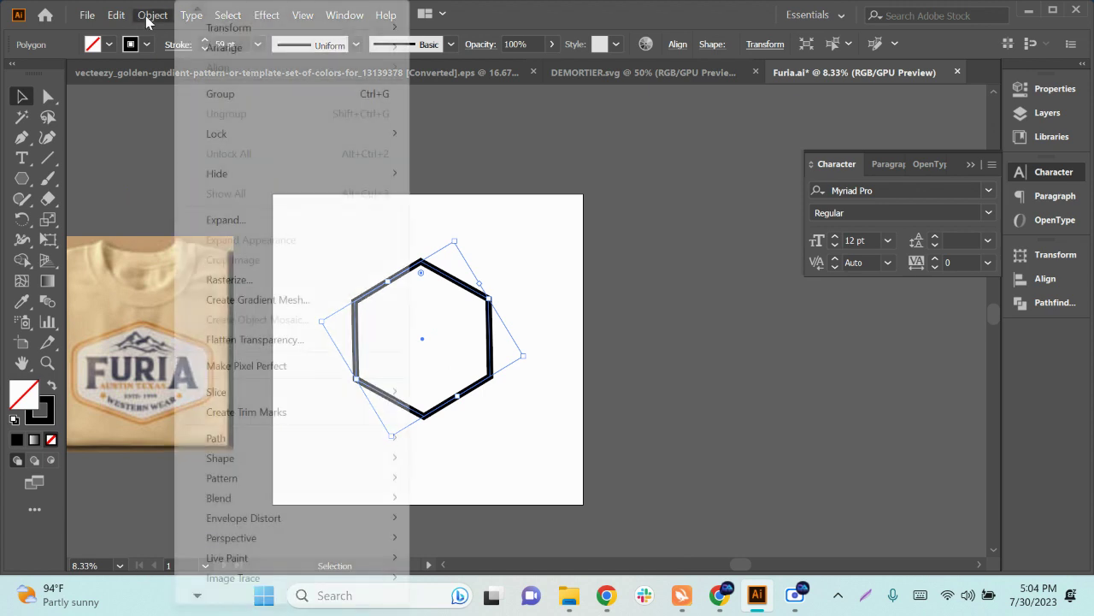
left_click(220, 221)
left_click(504, 392)
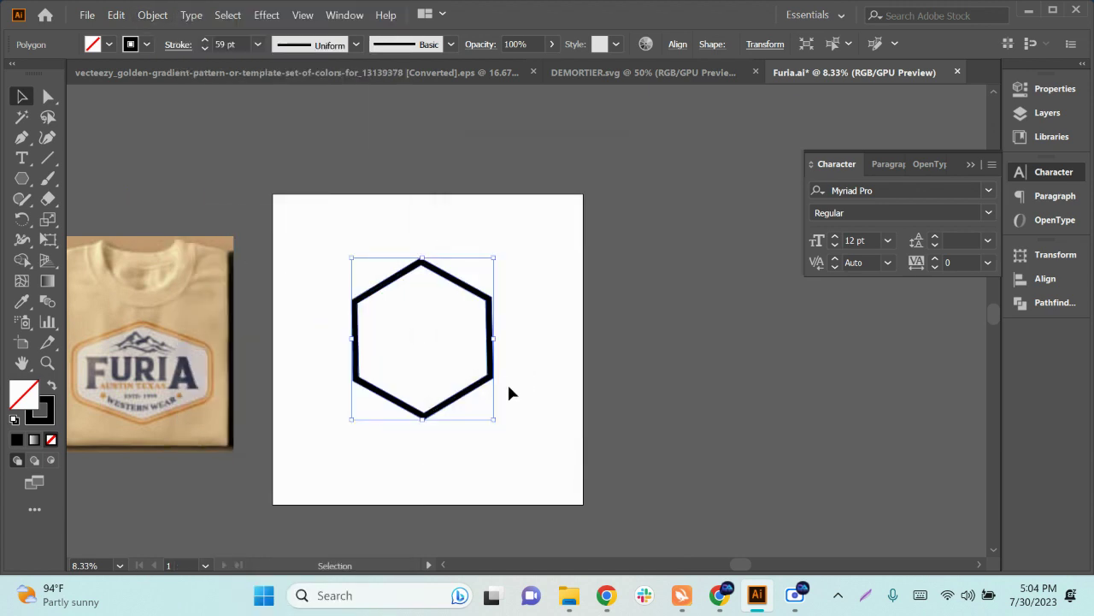
left_click_drag(494, 338, 552, 339)
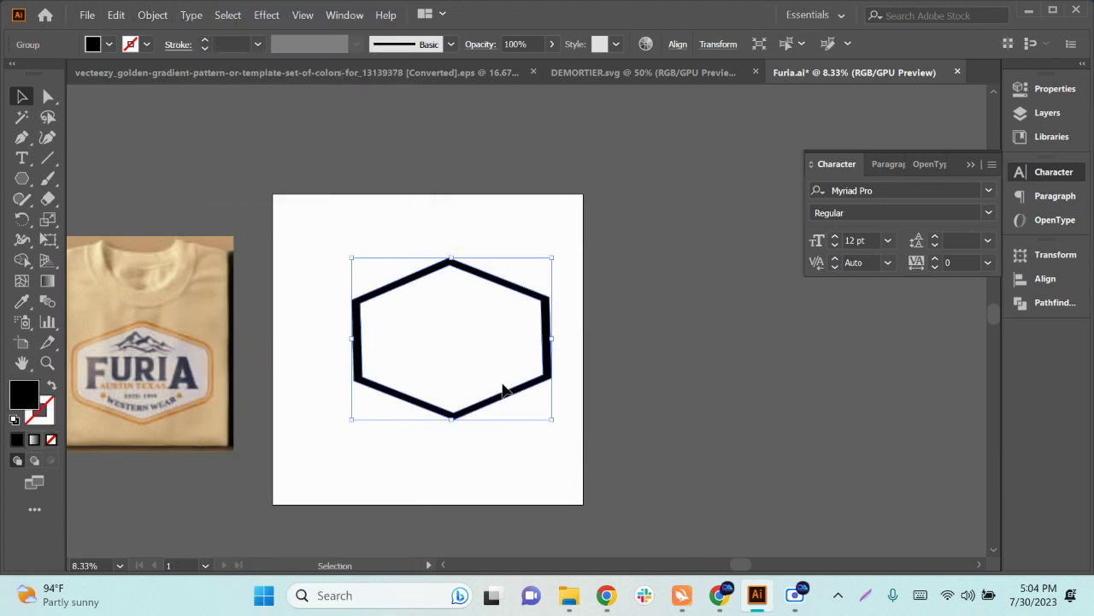
left_click_drag(496, 395, 472, 395)
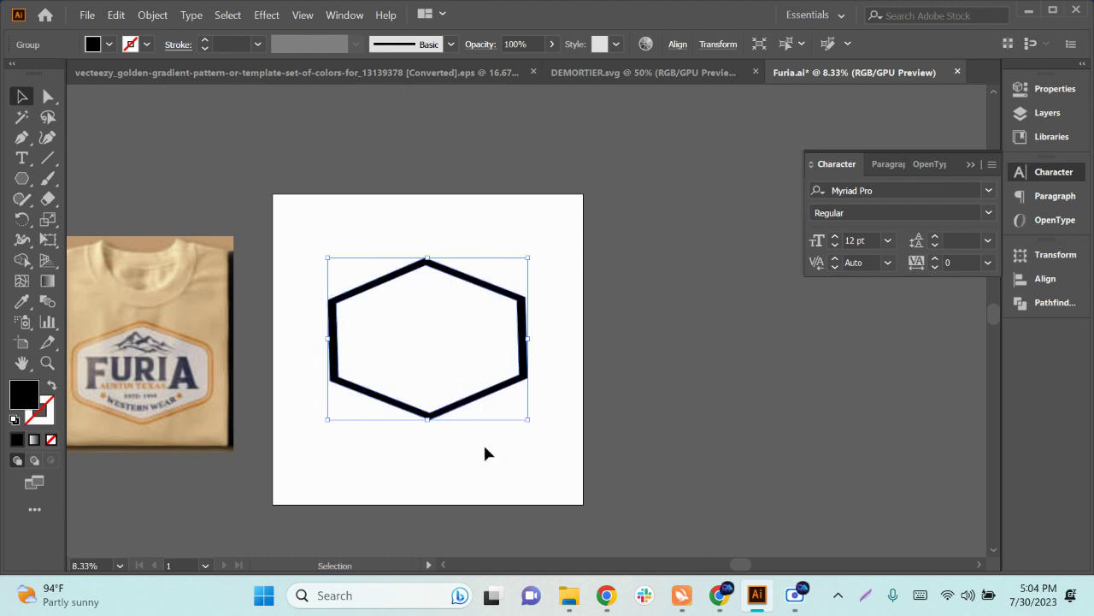
left_click(547, 445)
scroll(518, 349, "up", 2)
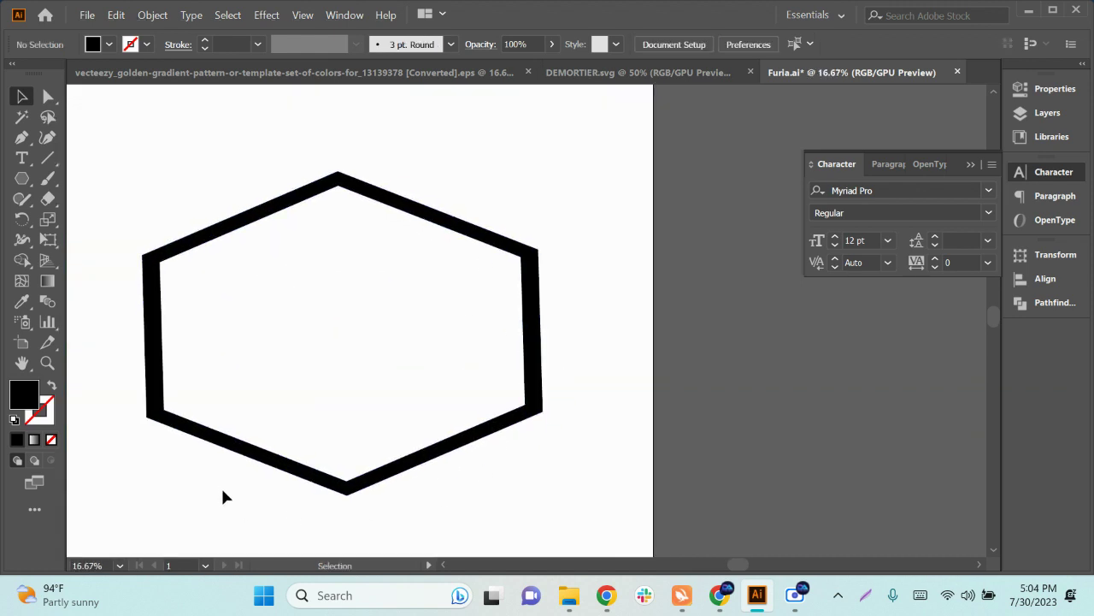
Step: Marquee-select the expanded hexagon and delete it
left_click_drag(562, 505, 384, 326)
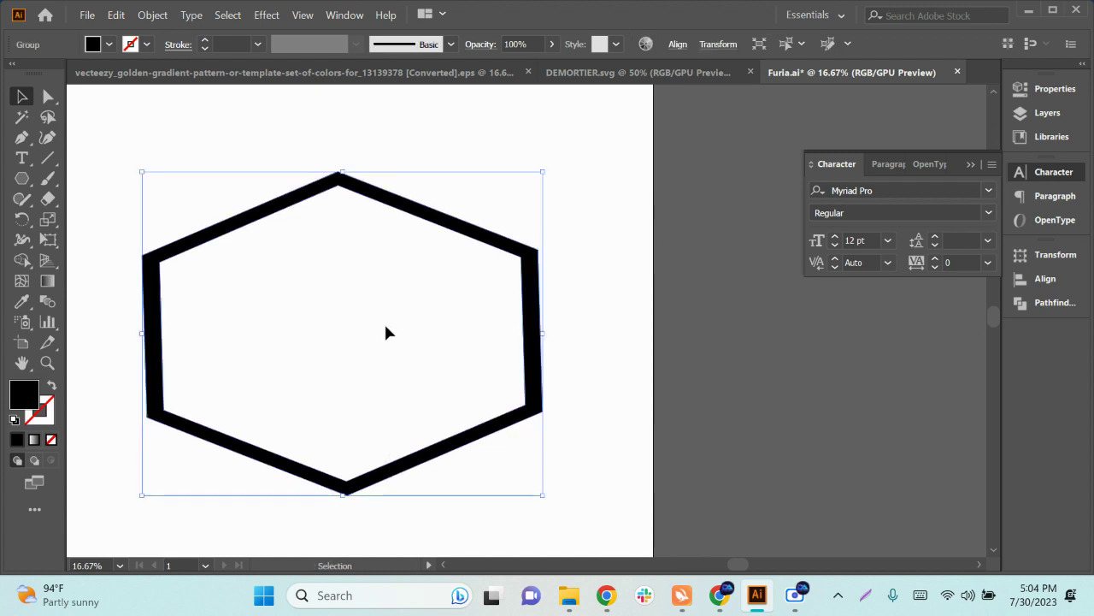
key("Delete")
scroll(435, 395, "down", 3)
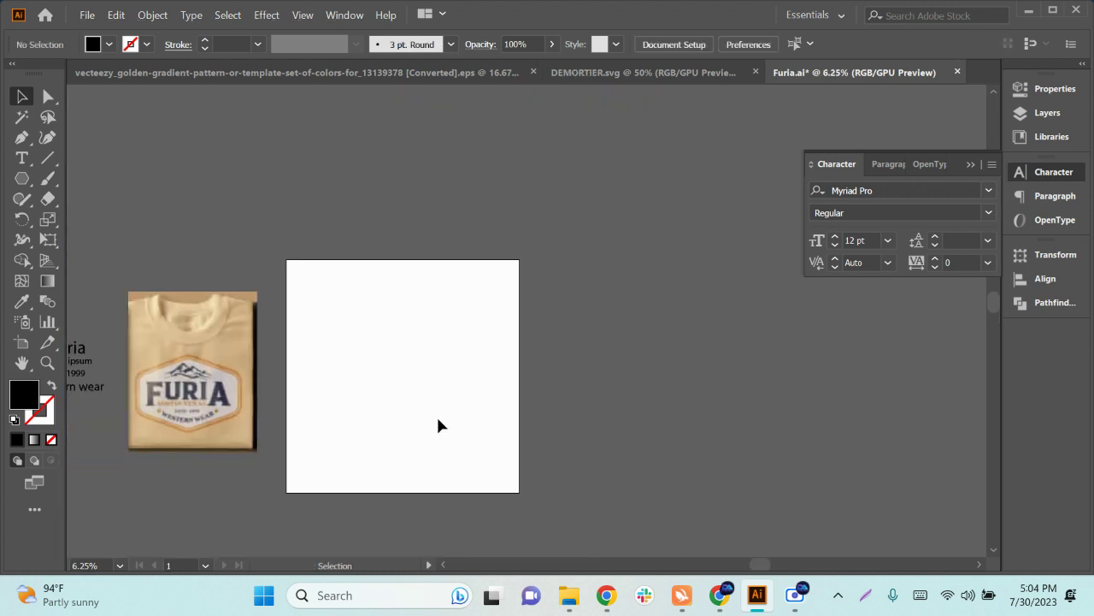
Step: Undo to restore the hexagon outline and round all its corners with the corner widget
key("ctrl+z")
key("ctrl+z")
key("ctrl+z")
key("v")
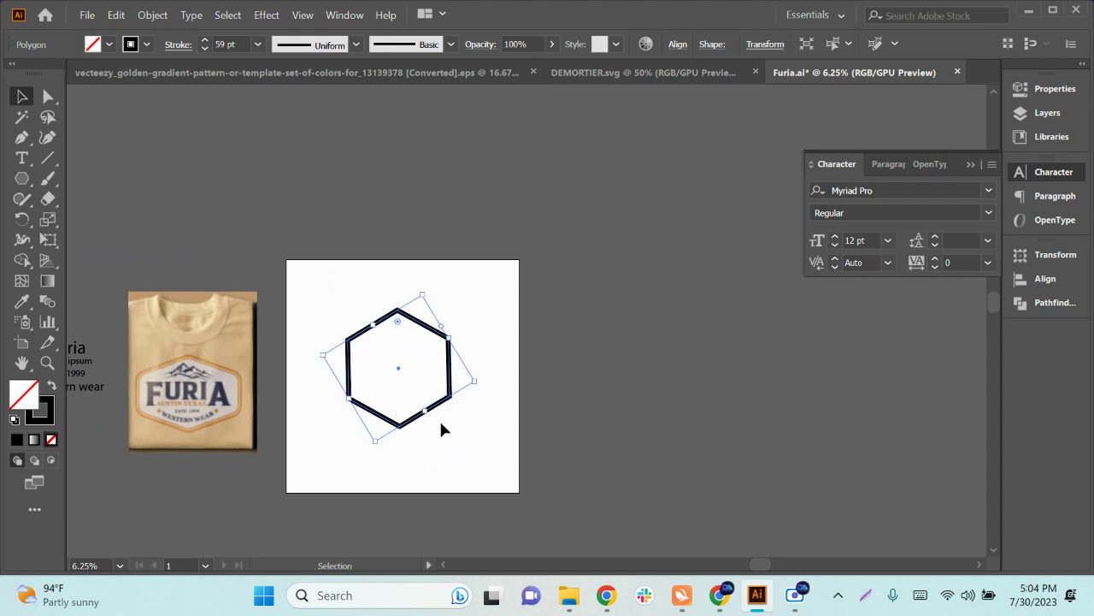
scroll(419, 421, "up", 1)
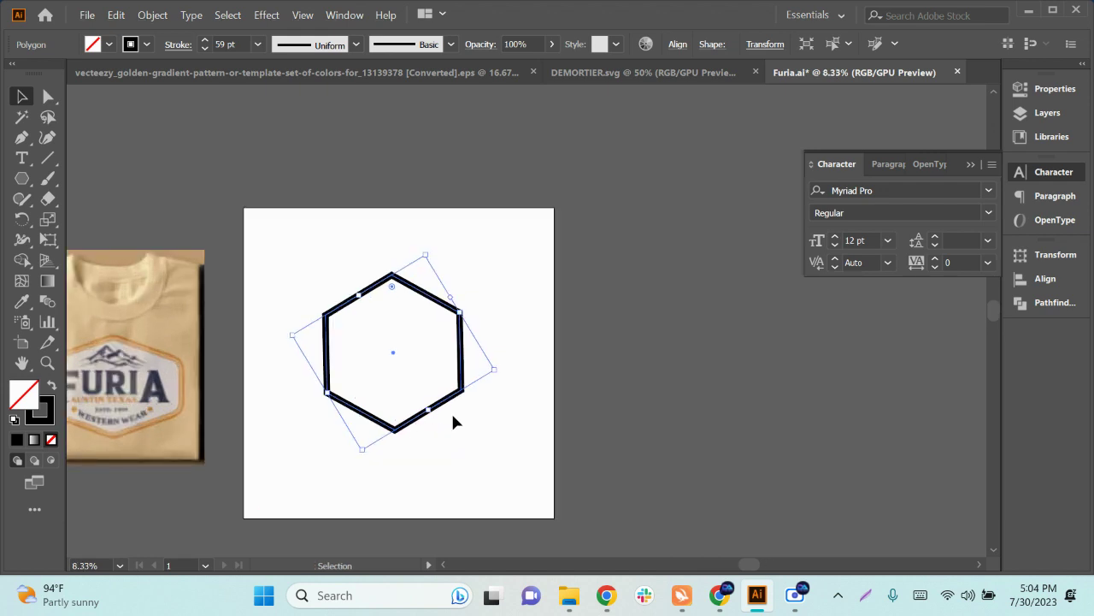
key("a")
key("ctrl+z")
key("ctrl+z")
key("ctrl+z")
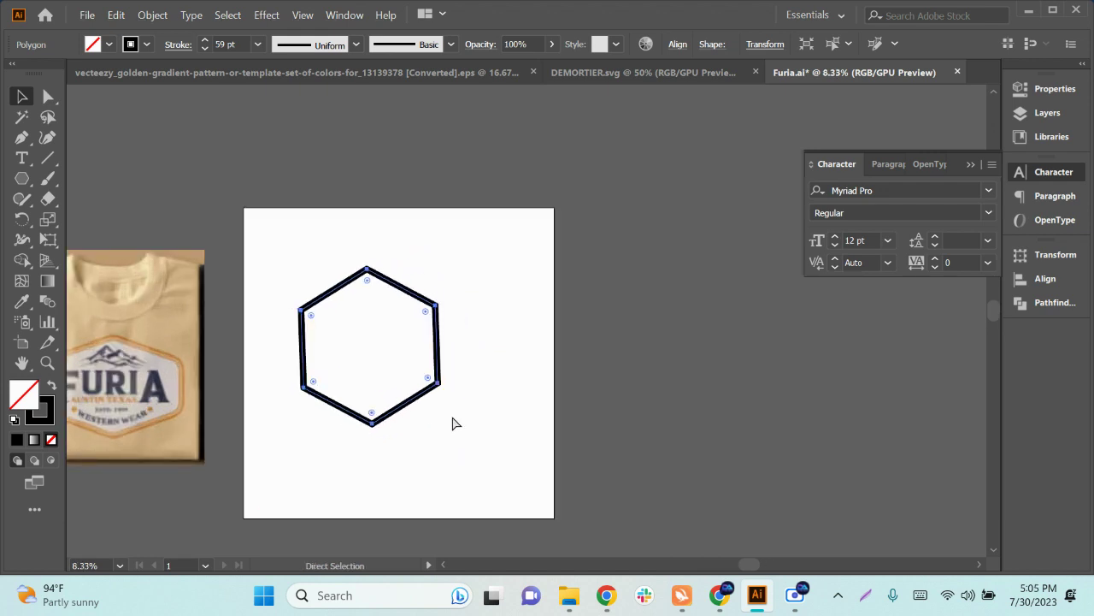
key("v")
scroll(391, 337, "up", 2)
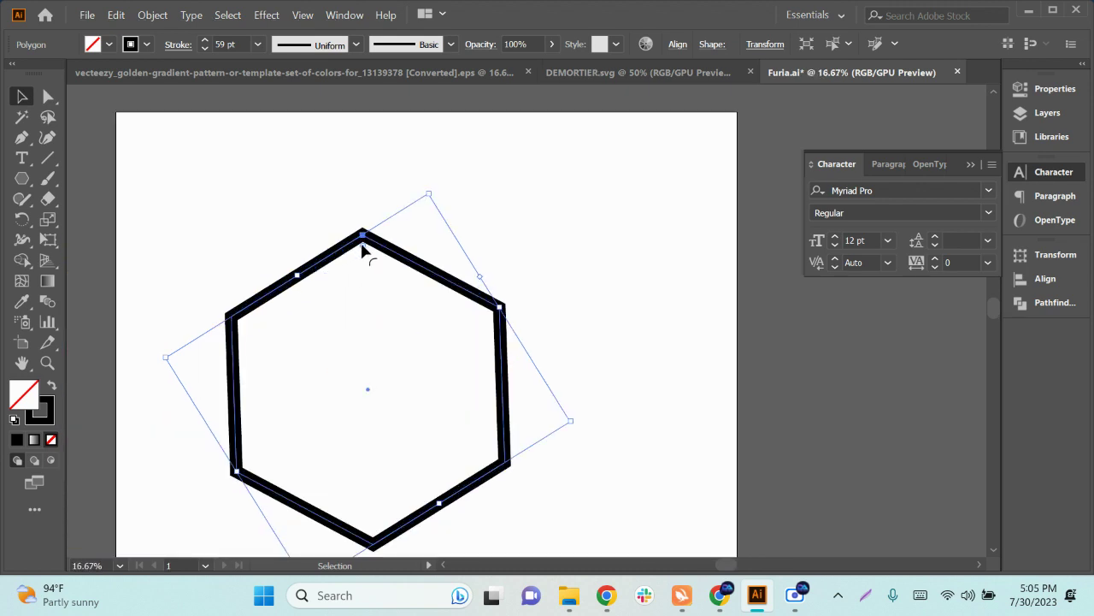
left_click_drag(363, 248, 363, 273)
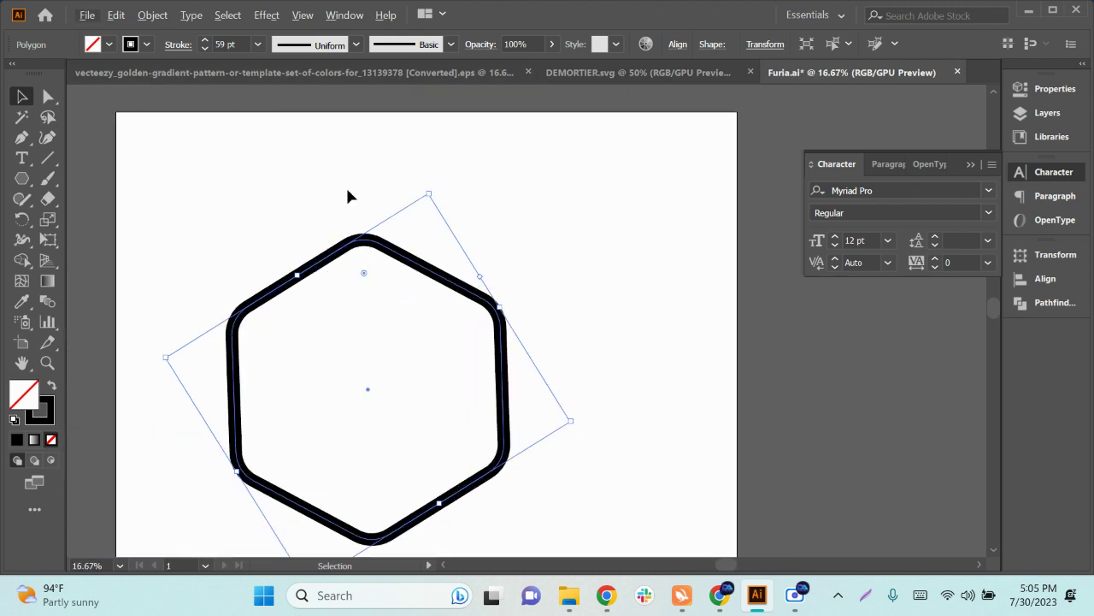
Step: Raise the outline stroke to 74 pt and expand it into a filled group
left_click(227, 44)
scroll(227, 47, "up", 12)
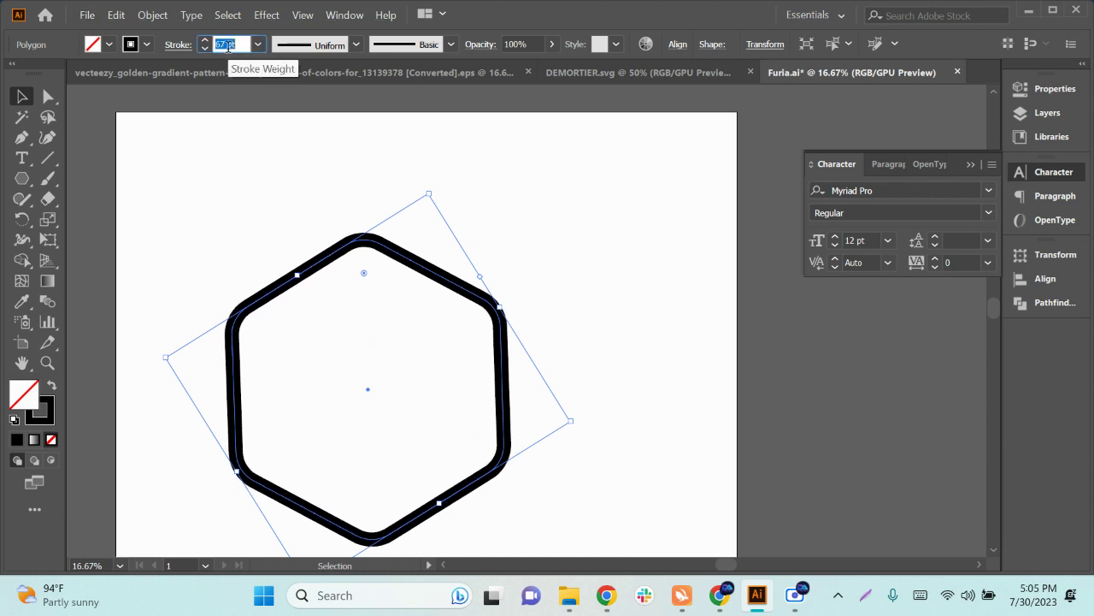
scroll(227, 47, "up", 4)
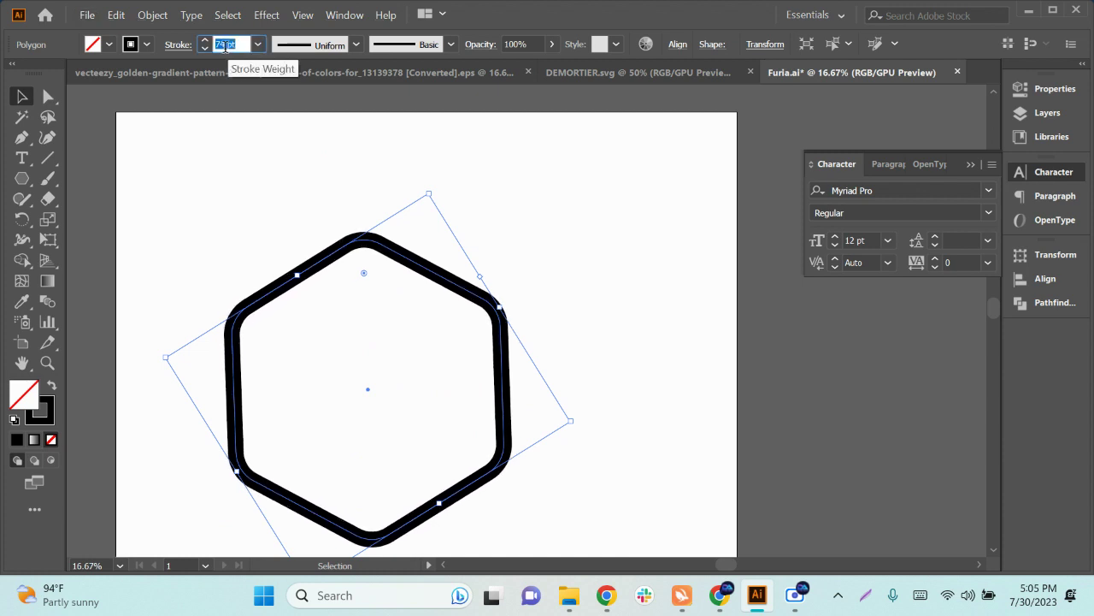
left_click(144, 15)
left_click(213, 220)
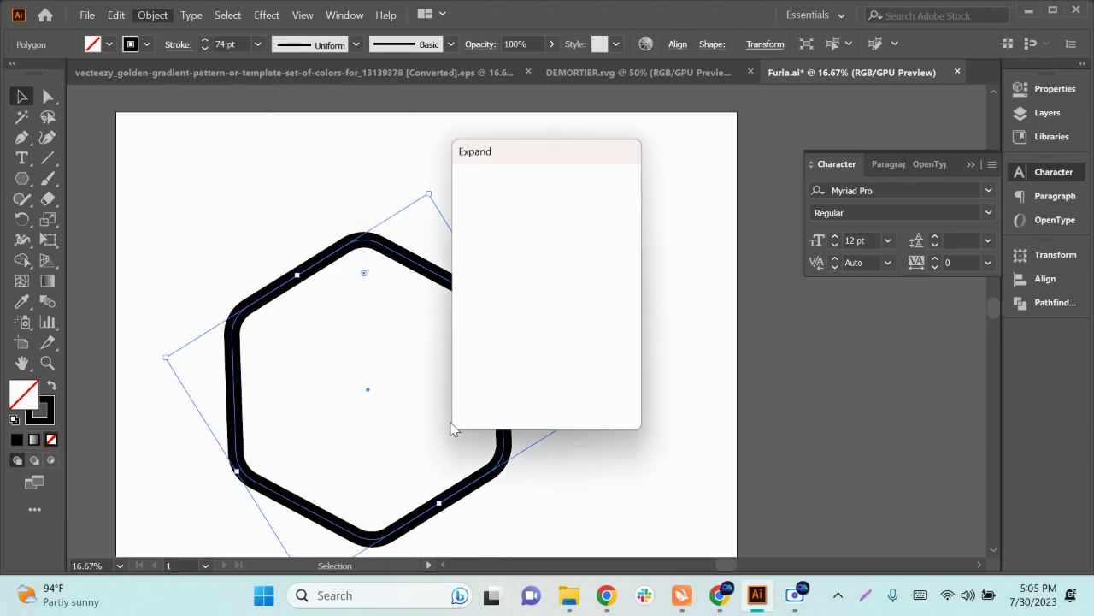
left_click(522, 396)
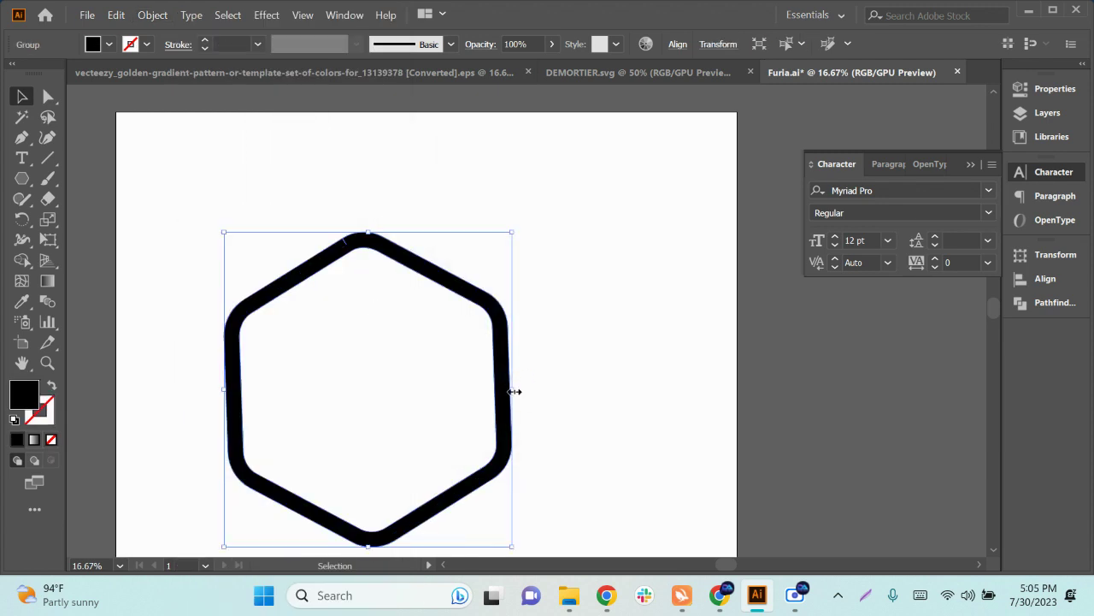
Step: Stretch the rounded hexagon wider, move it up and left, and tilt it slightly clockwise
left_click_drag(514, 390, 684, 480)
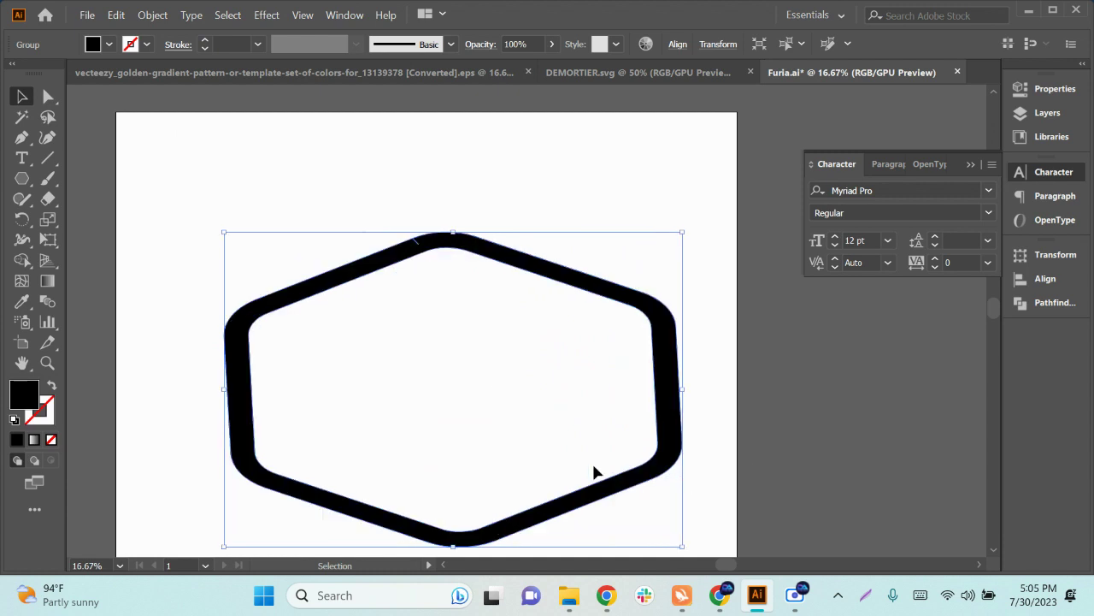
left_click_drag(516, 530, 486, 516)
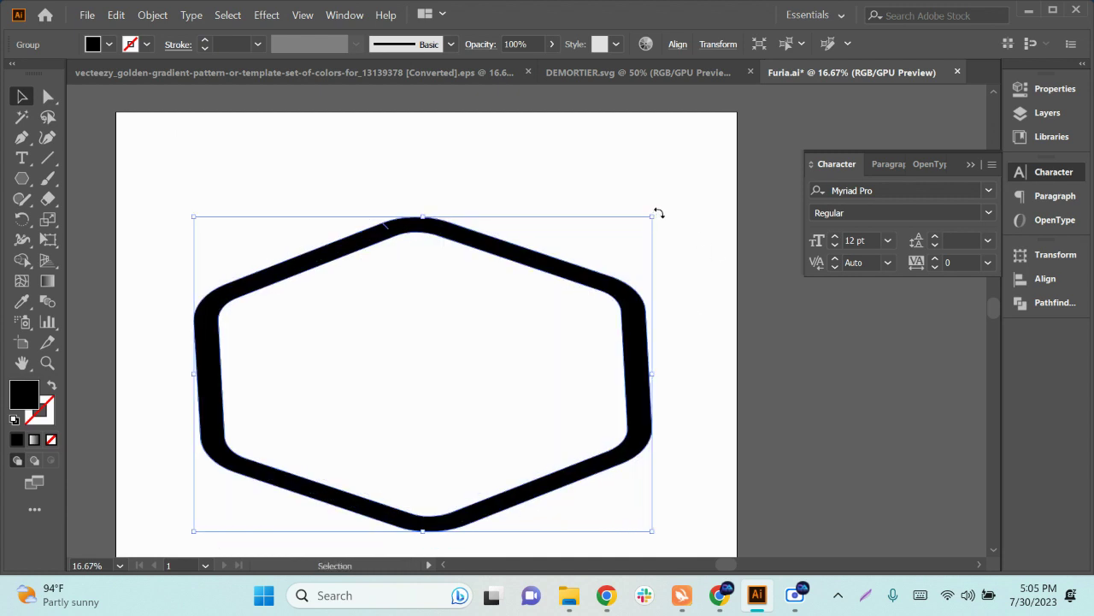
mouse_move(658, 212)
left_mouse_down()
mouse_move(659, 237)
mouse_move(658, 224)
left_mouse_up()
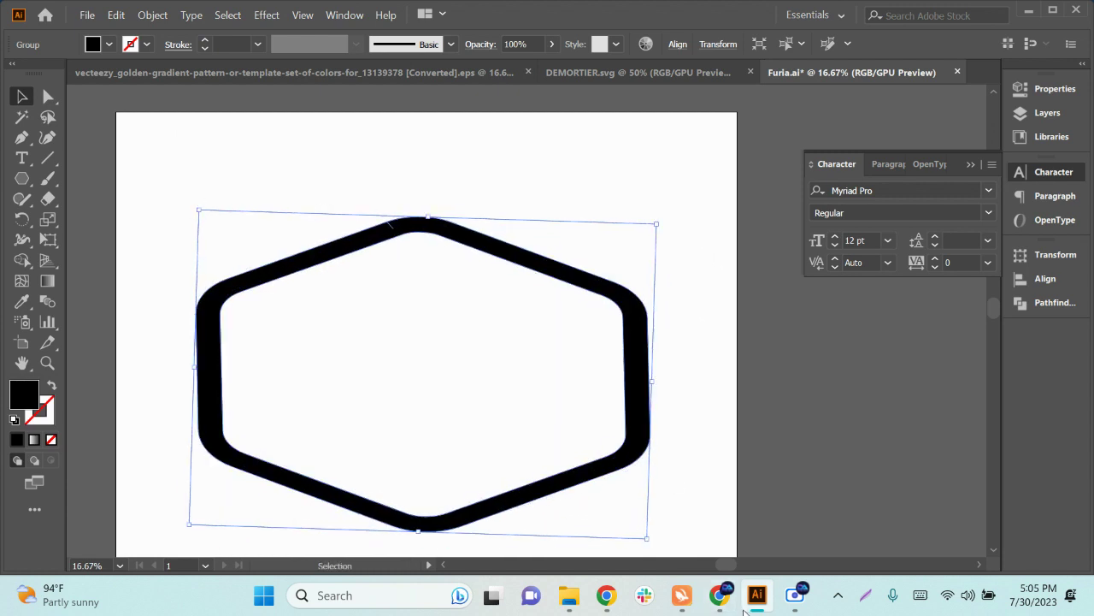
left_click(790, 604)
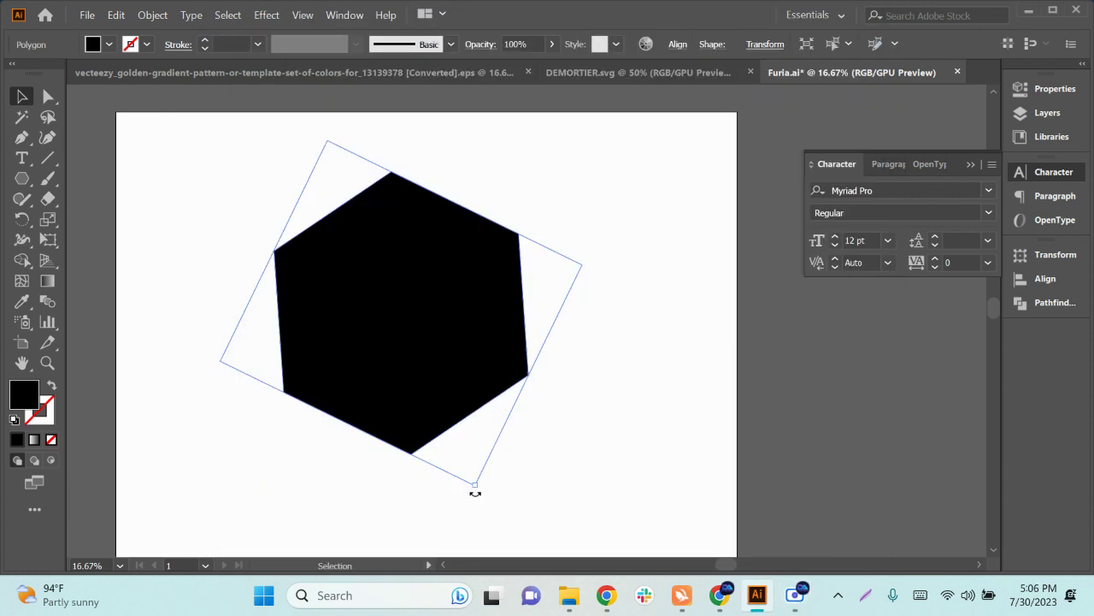
Step: Tilt and enlarge the hexagon further, then undo both changes so it stands upright
left_click_drag(476, 493, 473, 505)
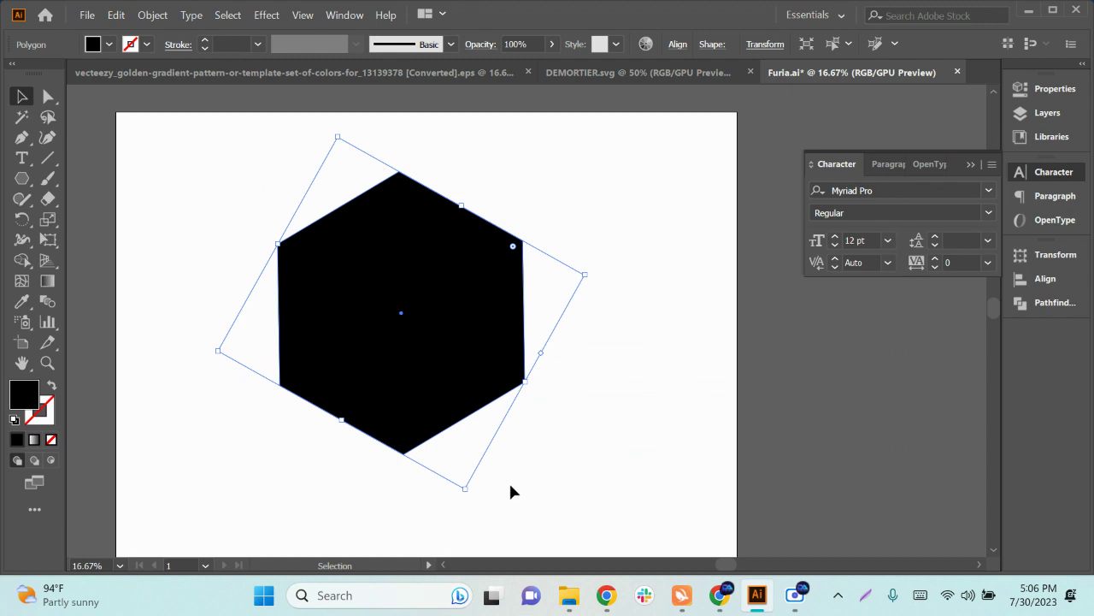
left_click(581, 445)
left_click(510, 320)
left_click_drag(587, 277, 715, 289)
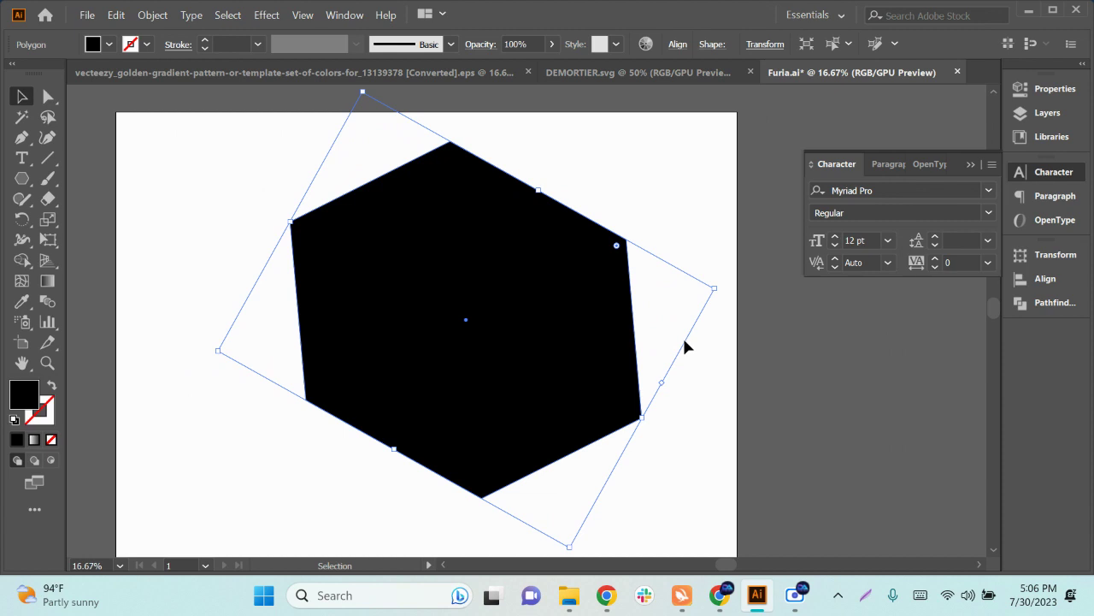
key("ctrl+z")
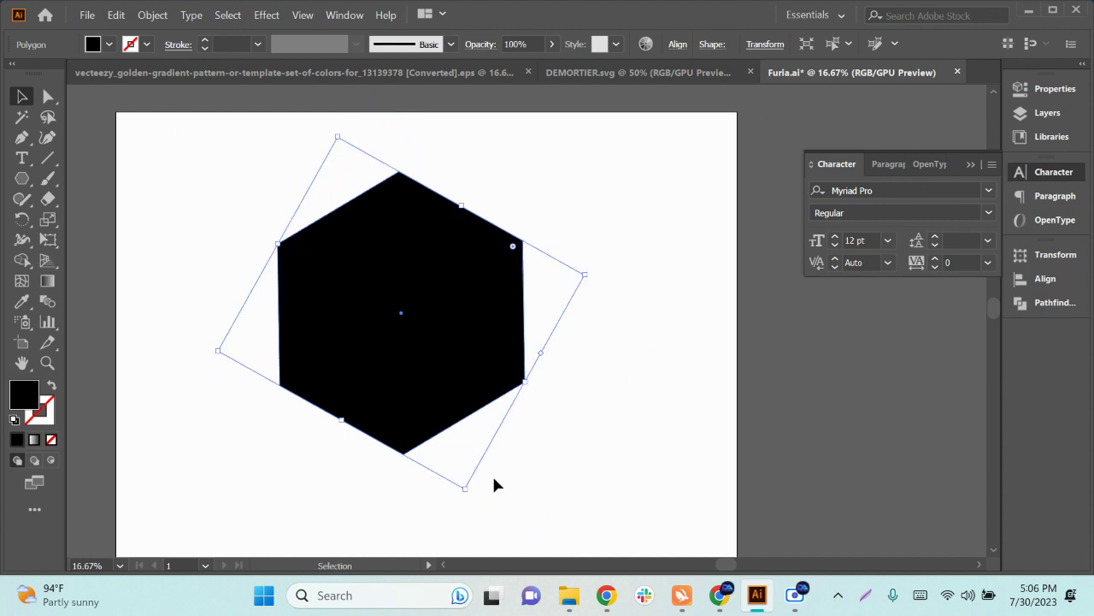
key("ctrl+z")
key("ctrl+z")
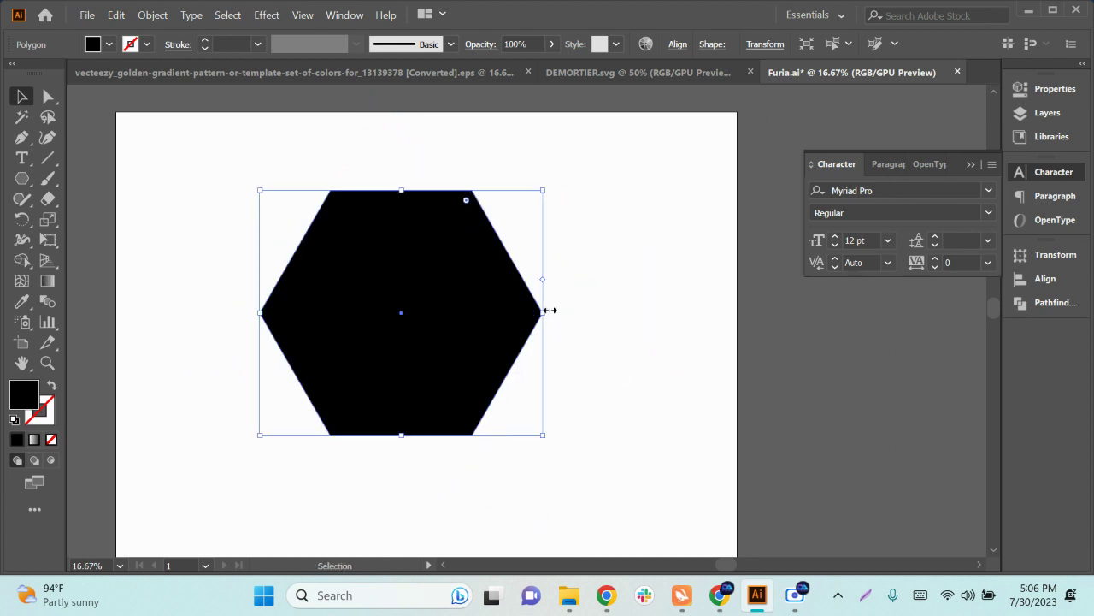
Step: Stretch the hexagon wider horizontally so it sits level with flat top and bottom
left_click_drag(550, 310, 644, 317)
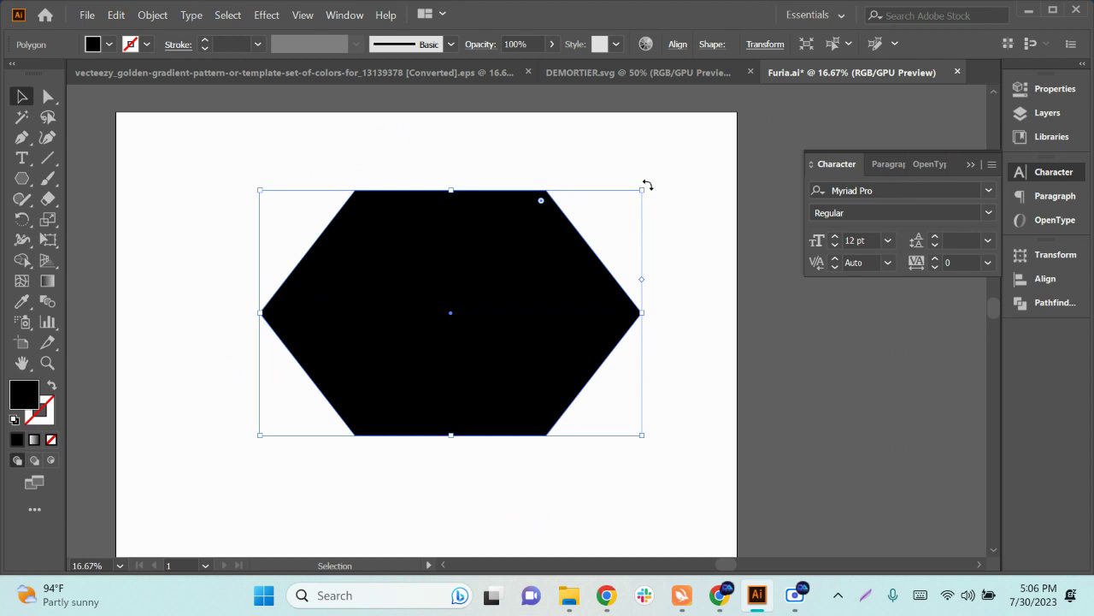
left_click_drag(647, 185, 588, 232)
left_click(676, 301)
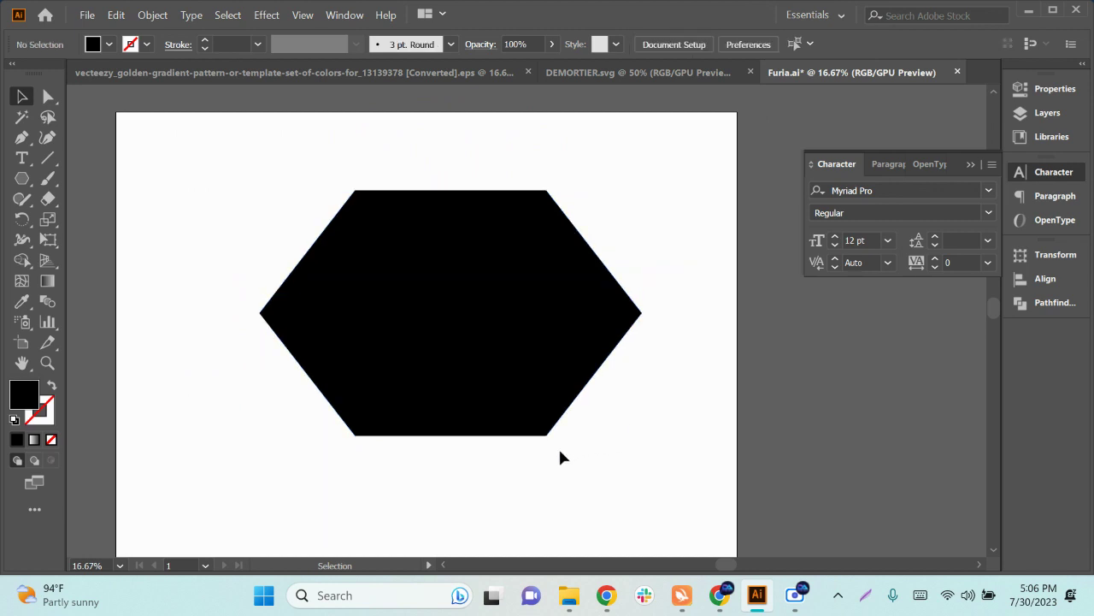
scroll(561, 458, "down", 2)
scroll(496, 479, "up", 1)
scroll(511, 466, "down", 1)
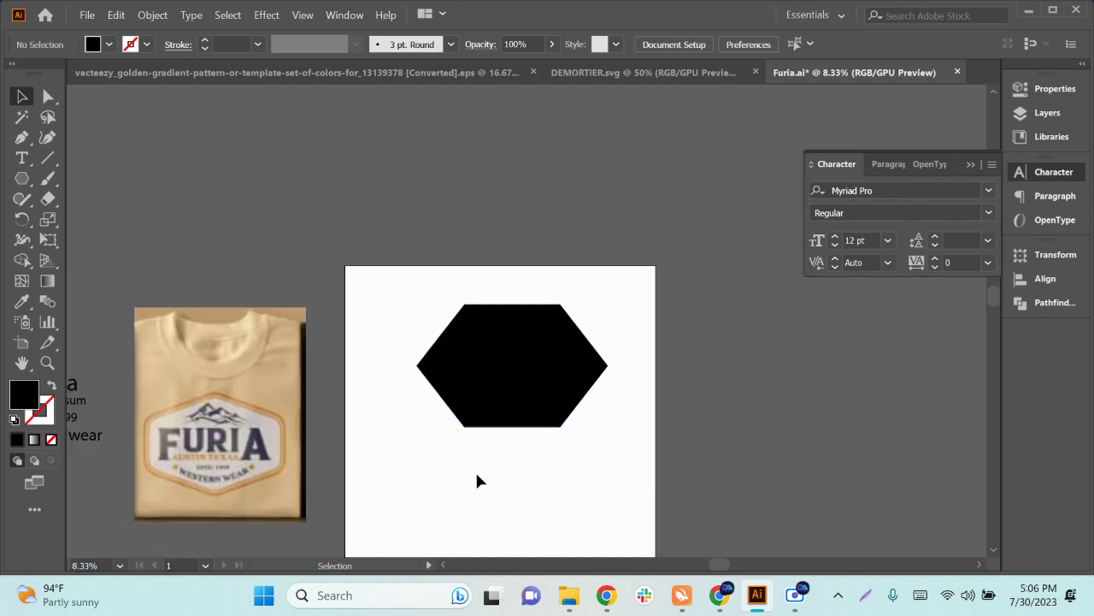
scroll(476, 481, "down", 1)
Step: Trace the shirt badge's hexagon with the Pen tool, placing six corners and closing the path
left_click(542, 344)
left_click(795, 594)
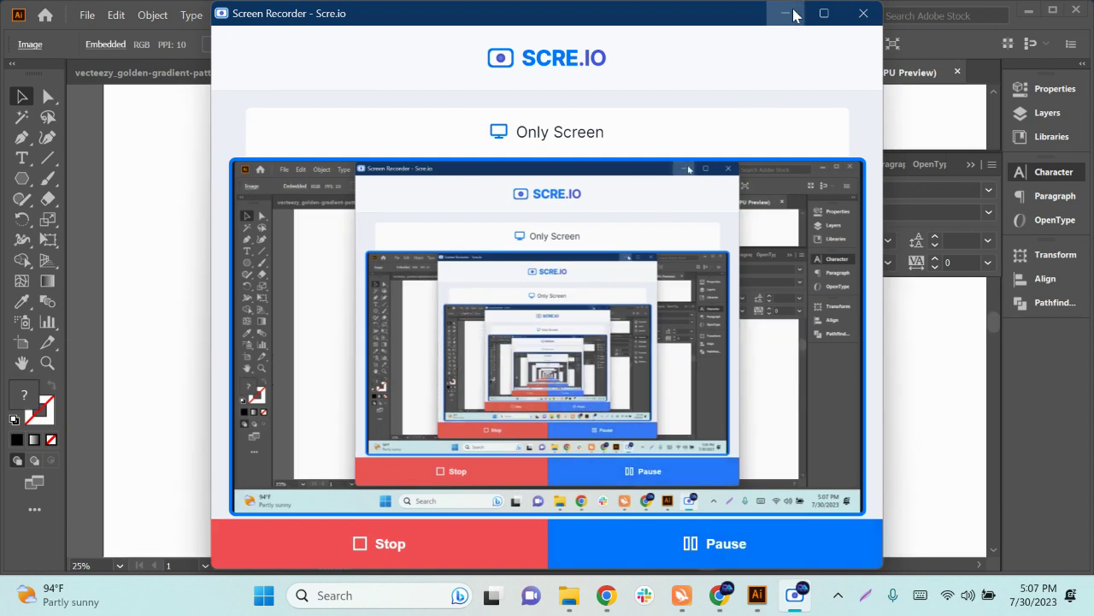
left_click(783, 15)
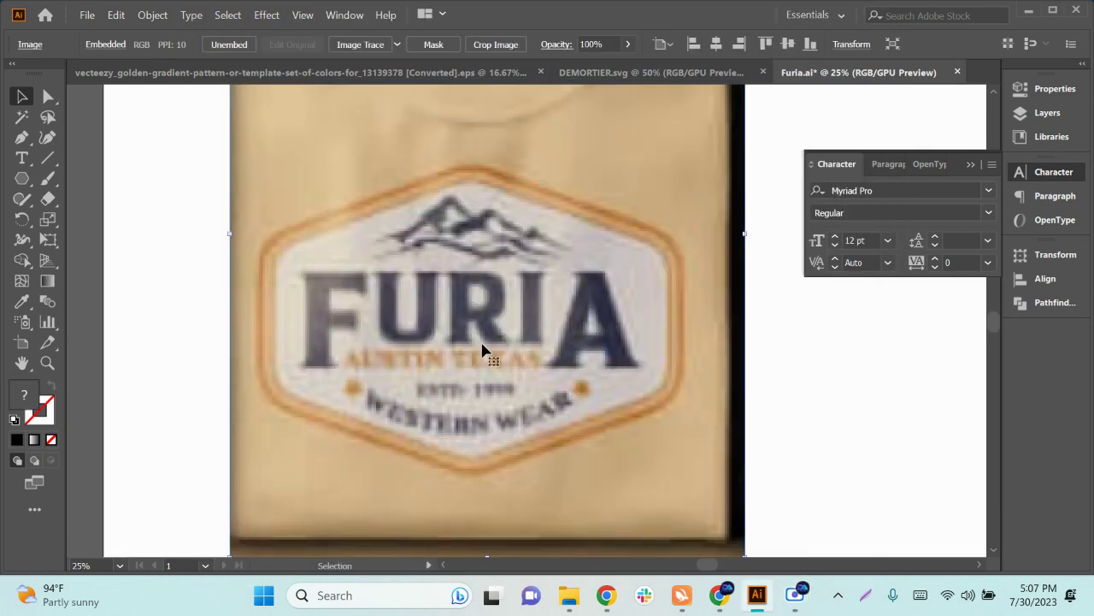
left_click(22, 140)
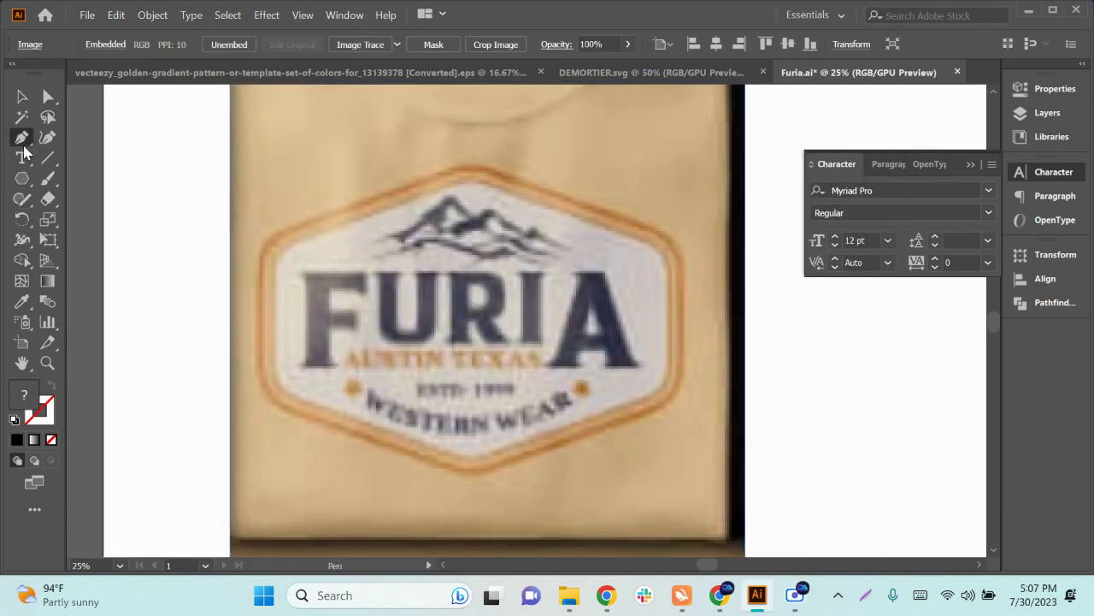
left_click(468, 167)
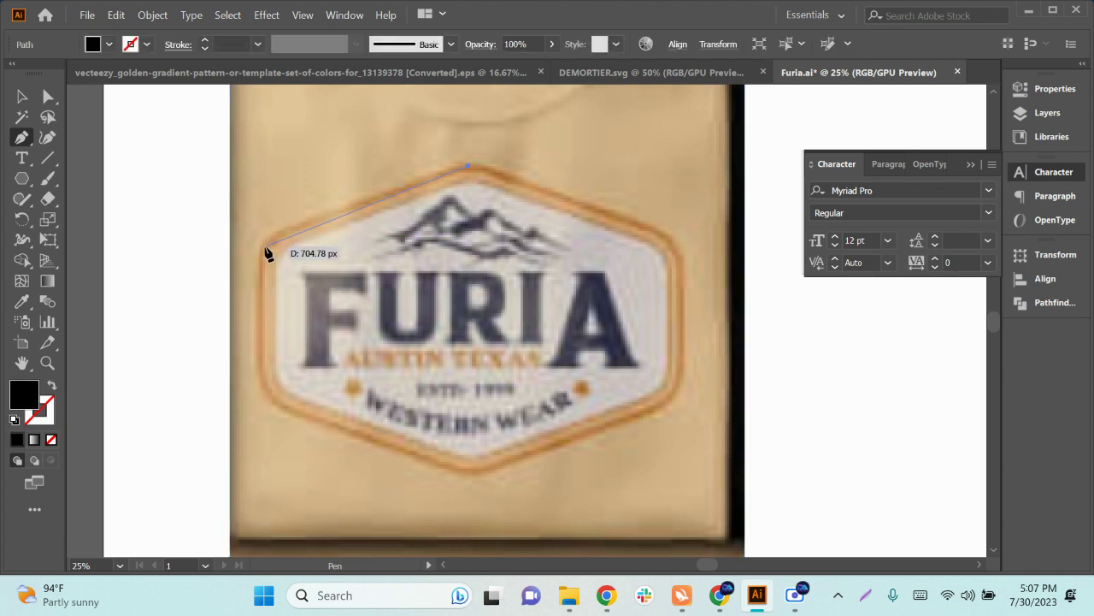
left_click(270, 244)
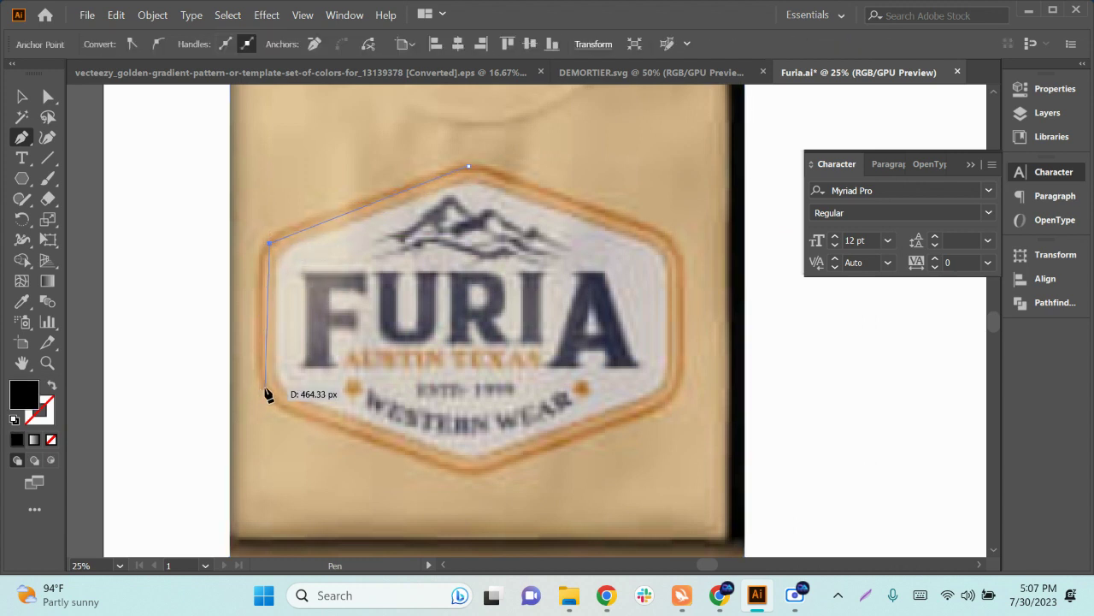
left_click(263, 386)
left_click(472, 474)
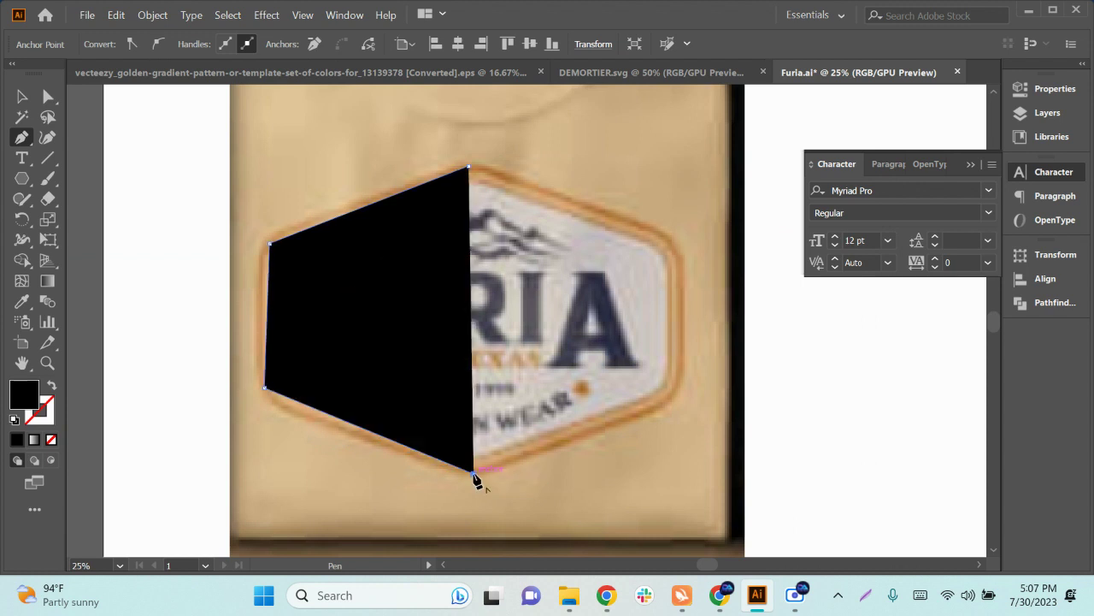
left_click(665, 401)
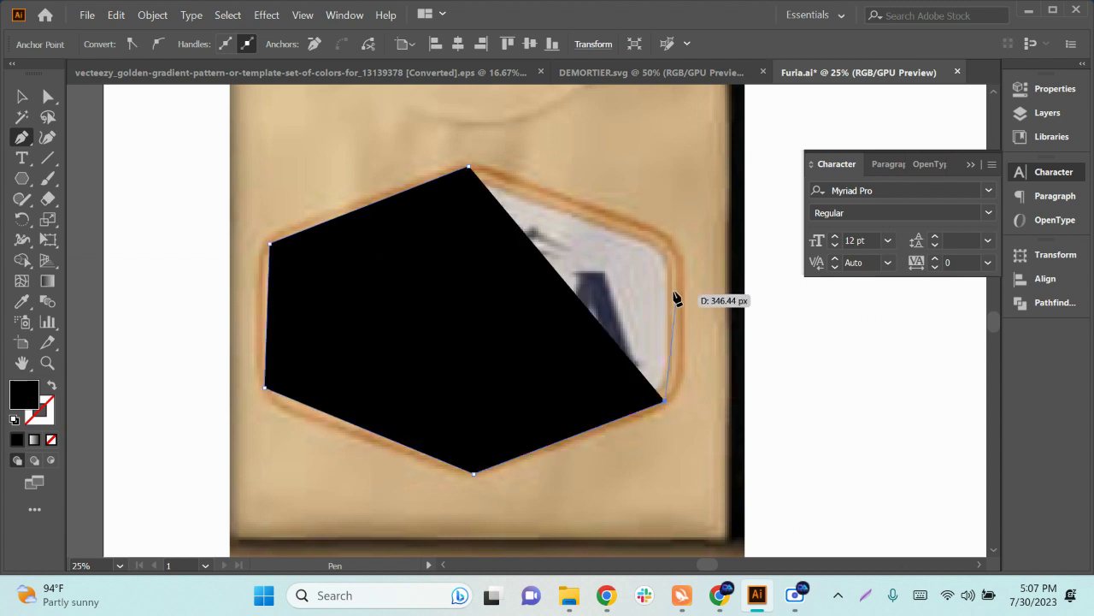
left_click(675, 252)
left_click(470, 169)
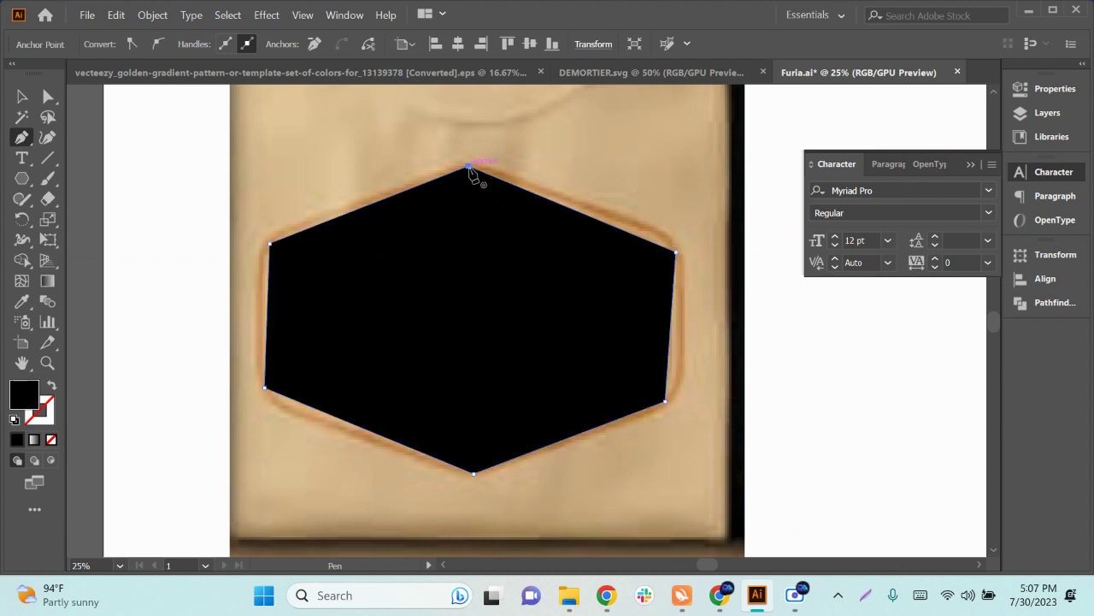
Step: Move the shirt photo aside to the left and nudge the traced hexagon onto the blank artboard
left_click(22, 97)
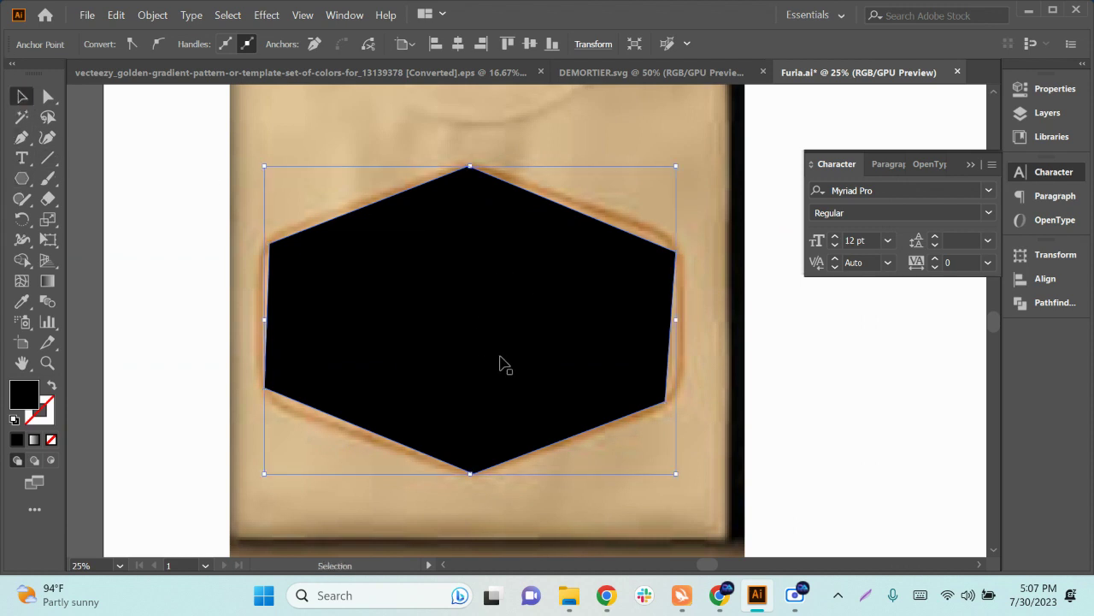
scroll(504, 365, "down", 2)
left_click_drag(570, 433, 243, 417)
scroll(556, 394, "up", 1)
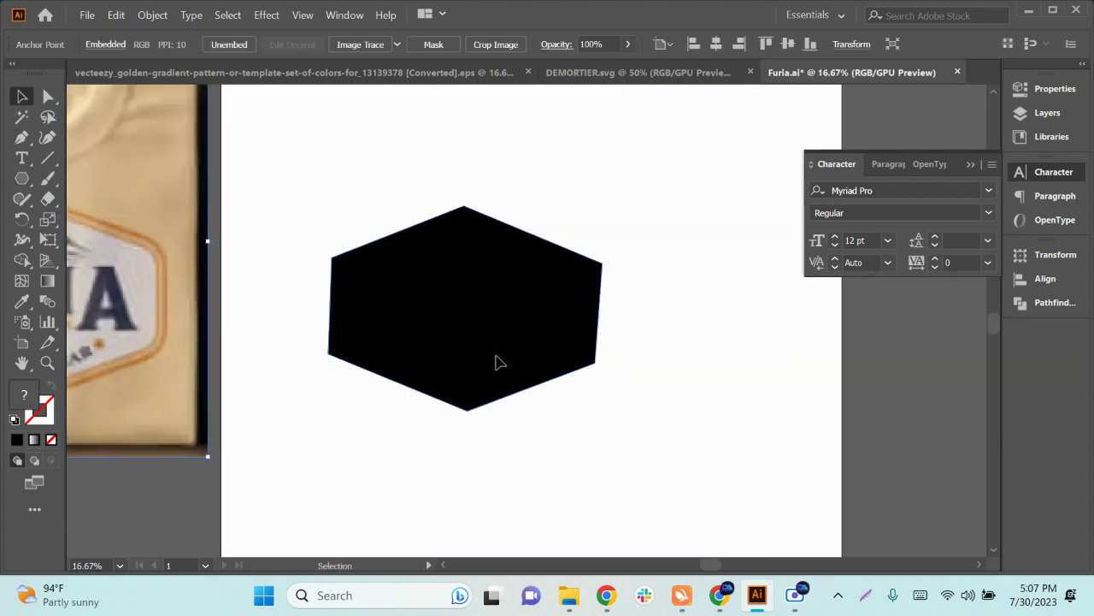
left_click_drag(500, 363, 513, 390)
left_click(510, 435)
Step: Show the rulers and add guides through the hexagon's top corner, upper side corners and lower-left corner
left_click(511, 391)
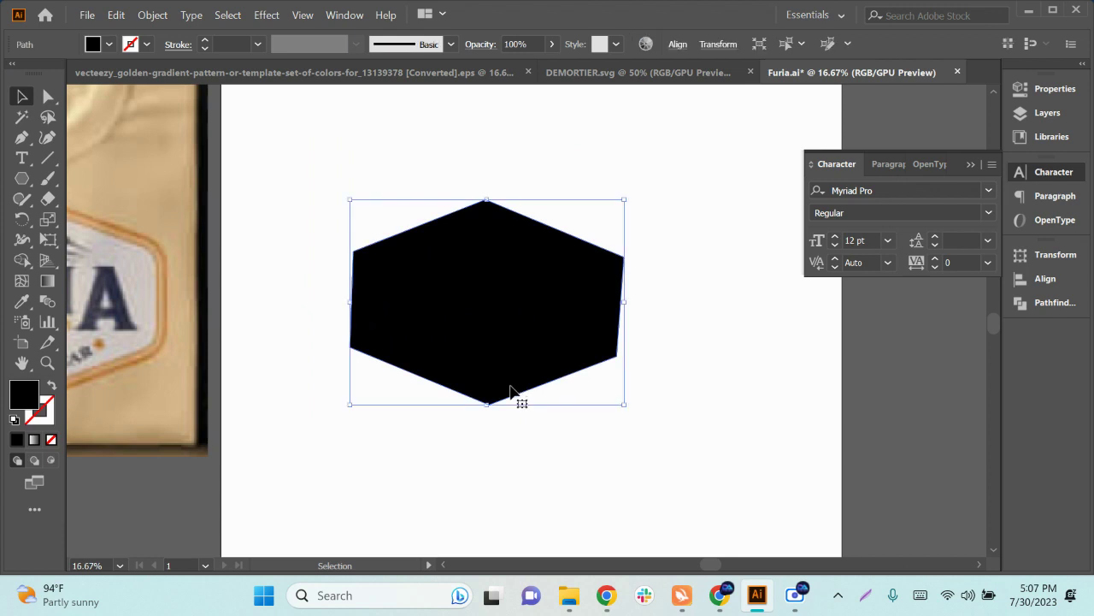
key("ctrl+r")
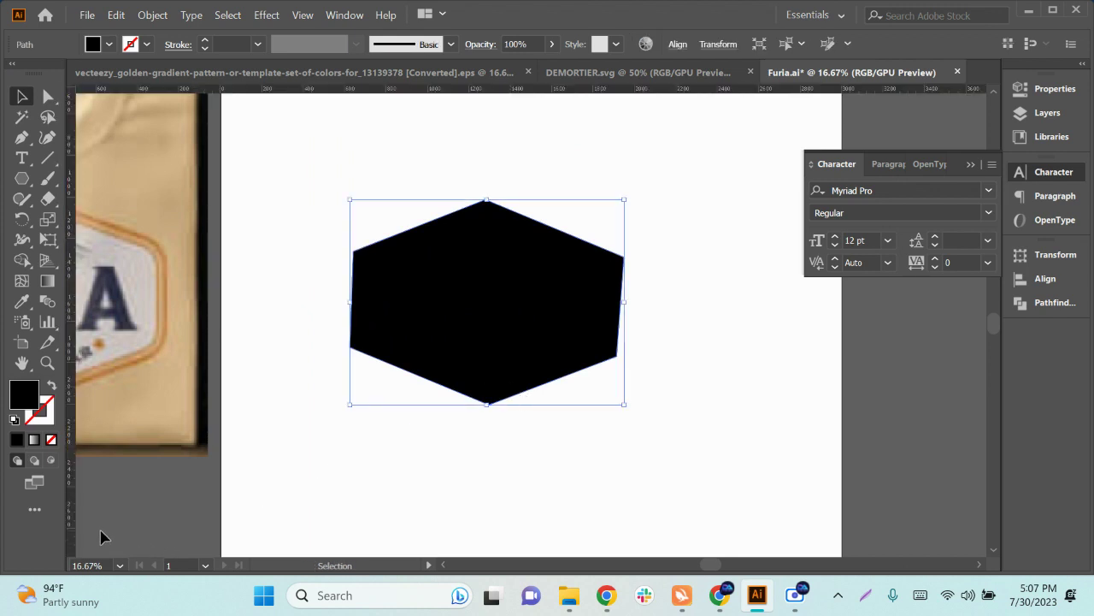
left_click_drag(69, 528, 486, 208)
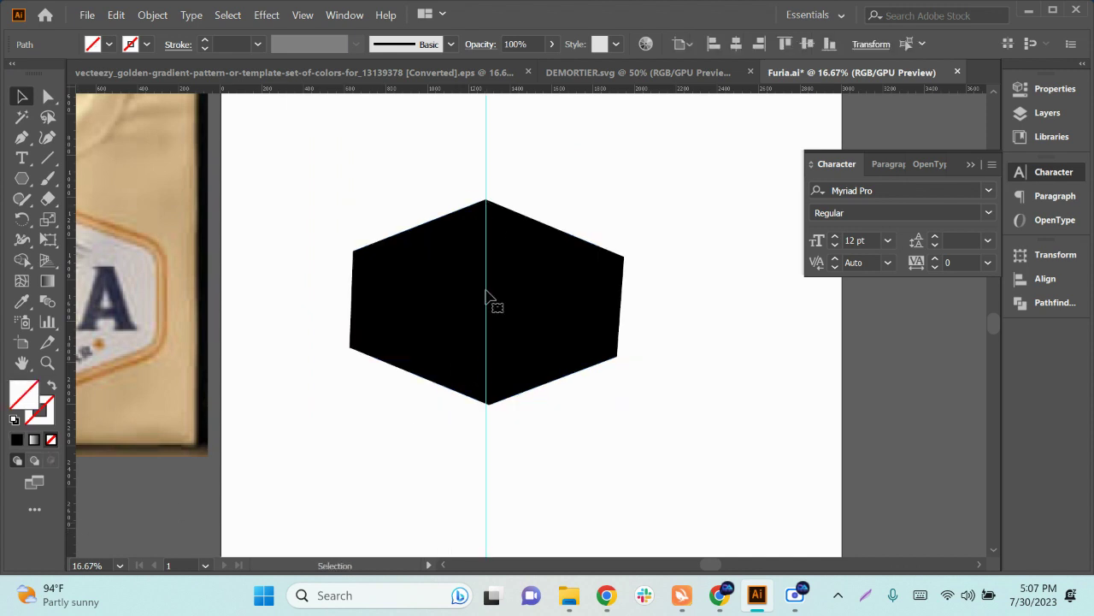
left_click(499, 474)
left_click_drag(459, 268, 362, 252)
left_click_drag(655, 93, 350, 347)
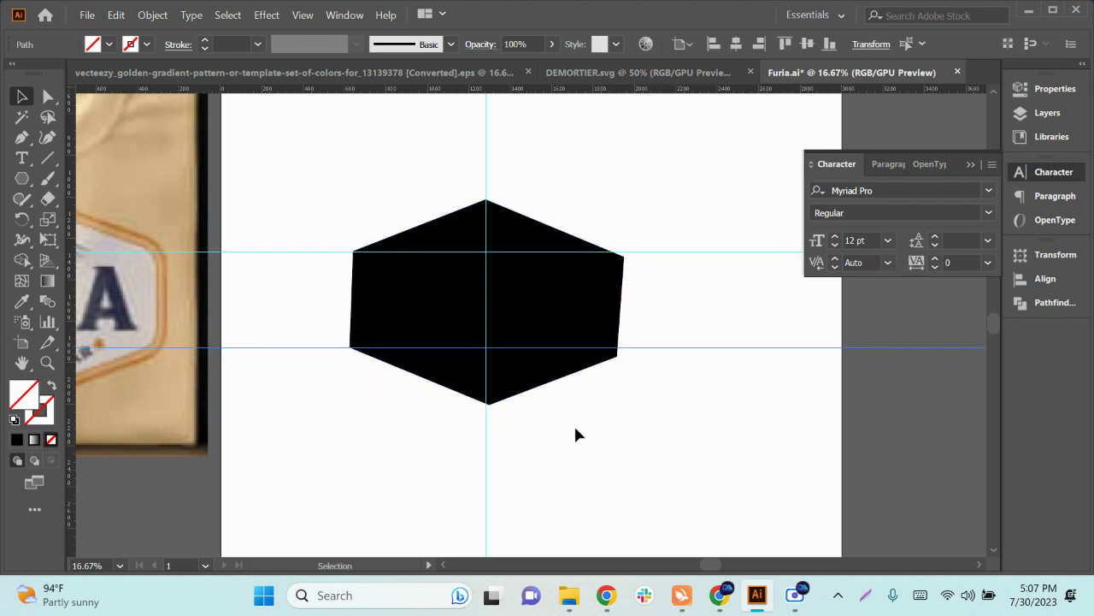
Step: Zoom in and snap the hexagon's upper-right corner onto the horizontal guide
scroll(585, 305, "up", 2)
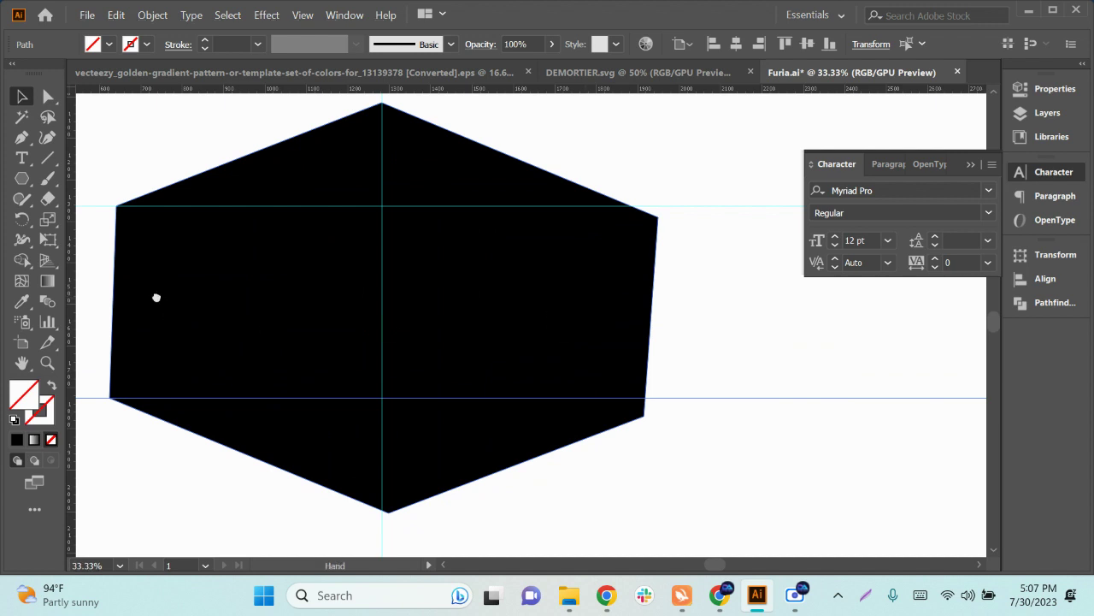
left_click_drag(156, 297, 252, 300)
scroll(211, 247, "up", 1)
left_click_drag(669, 325, 373, 391)
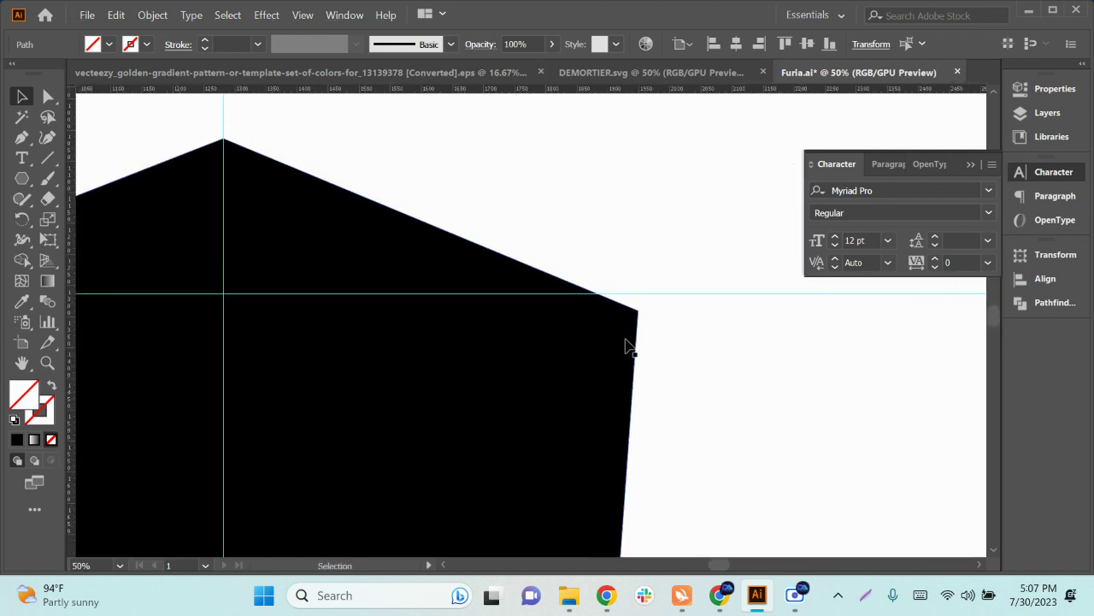
left_click(47, 96)
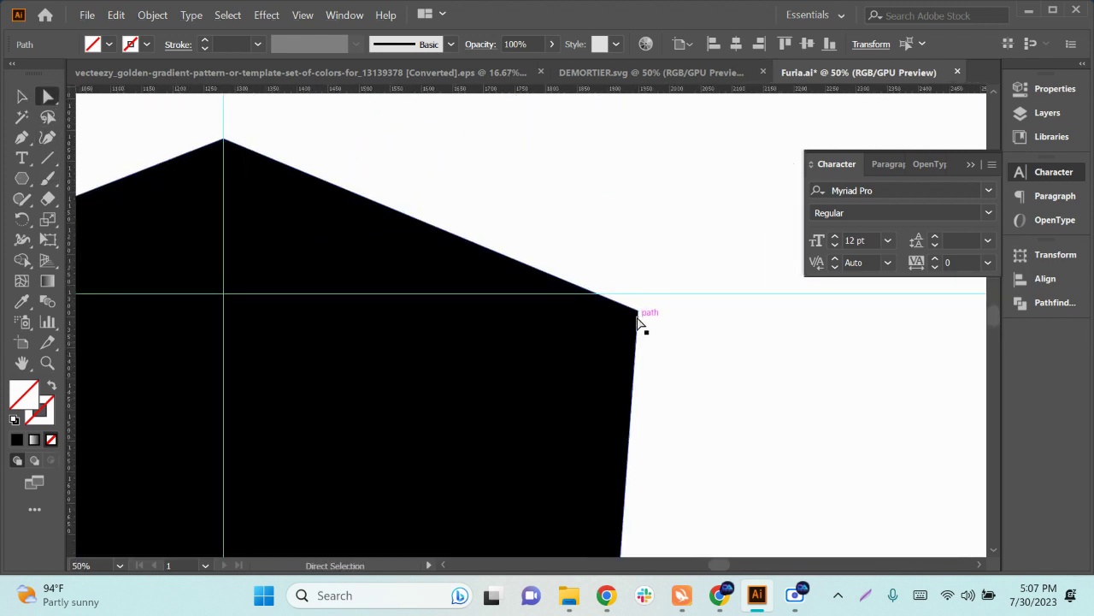
left_click_drag(637, 319, 608, 300)
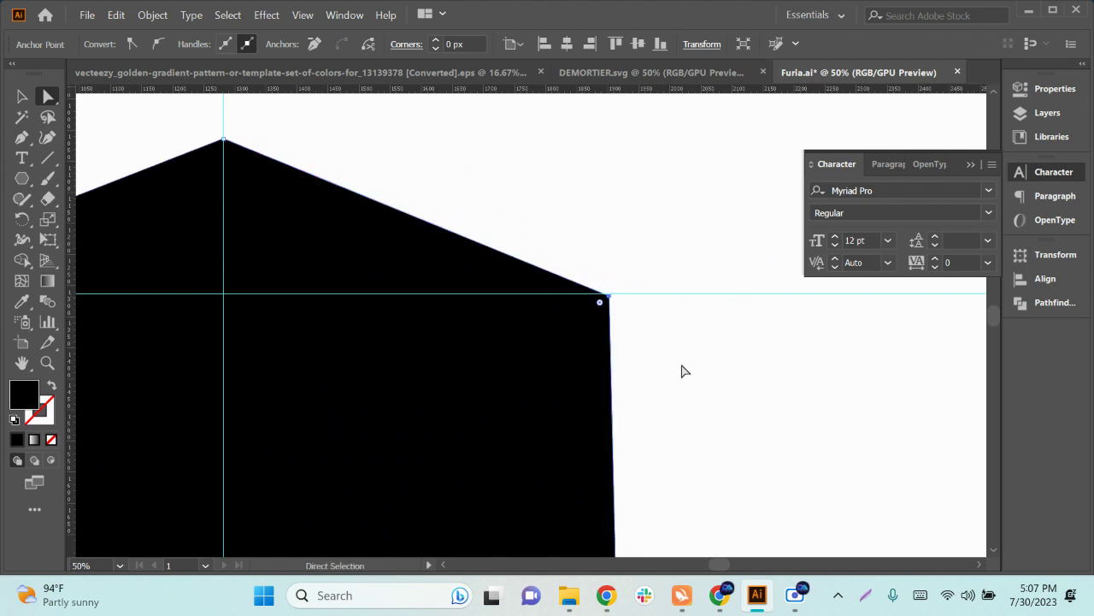
Step: Add a vertical guide through the left corners and line the lower-left corner up with it
scroll(695, 365, "down", 2, "alt")
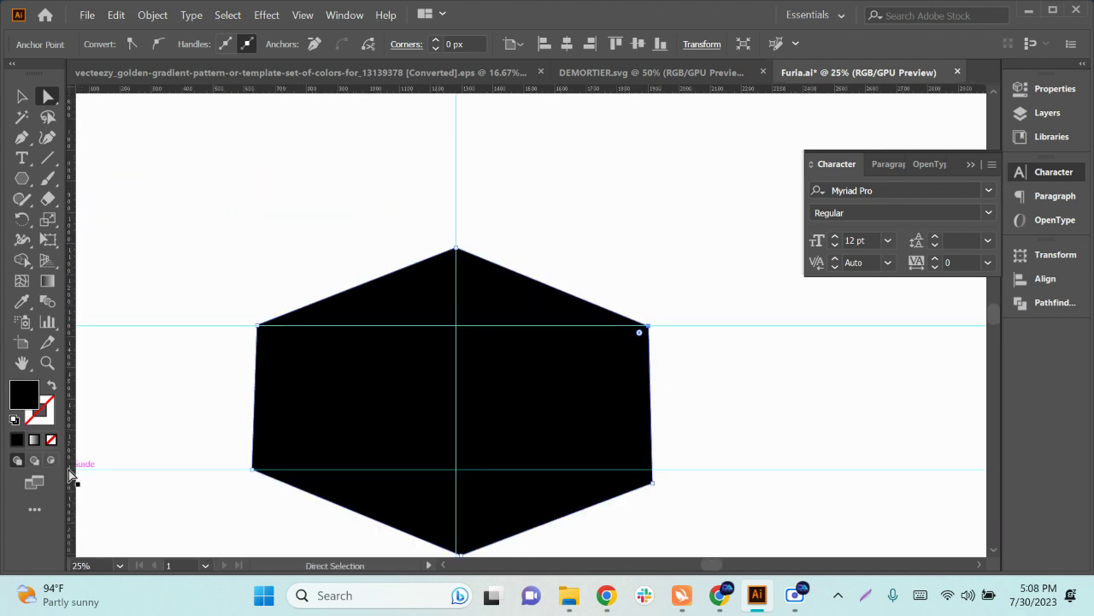
left_click_drag(71, 475, 258, 329)
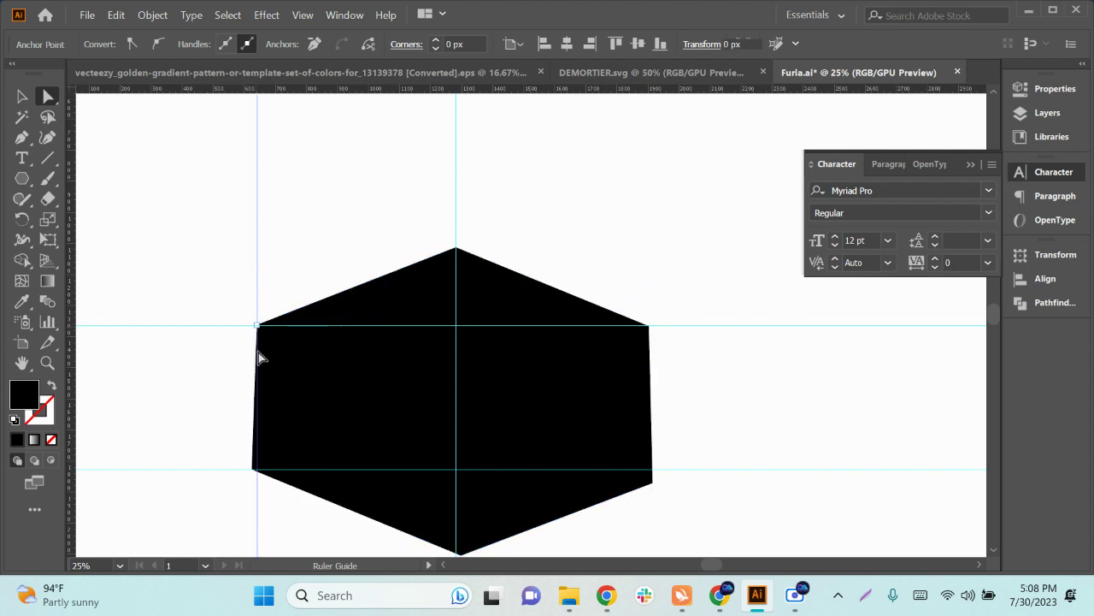
scroll(260, 357, "up", 3, "alt")
left_click(240, 454)
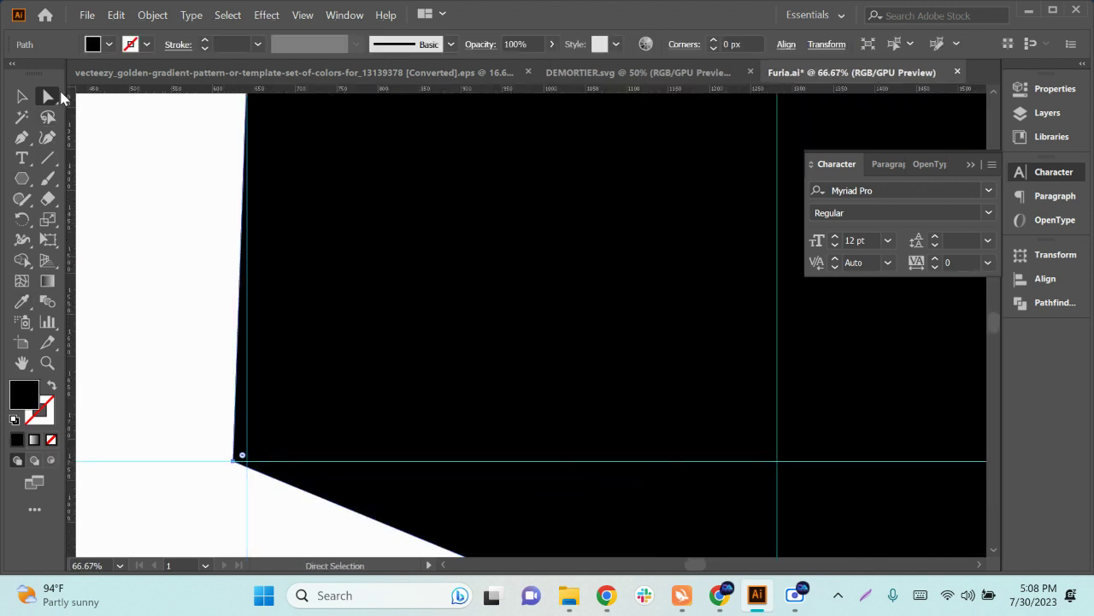
left_click_drag(239, 451, 246, 461)
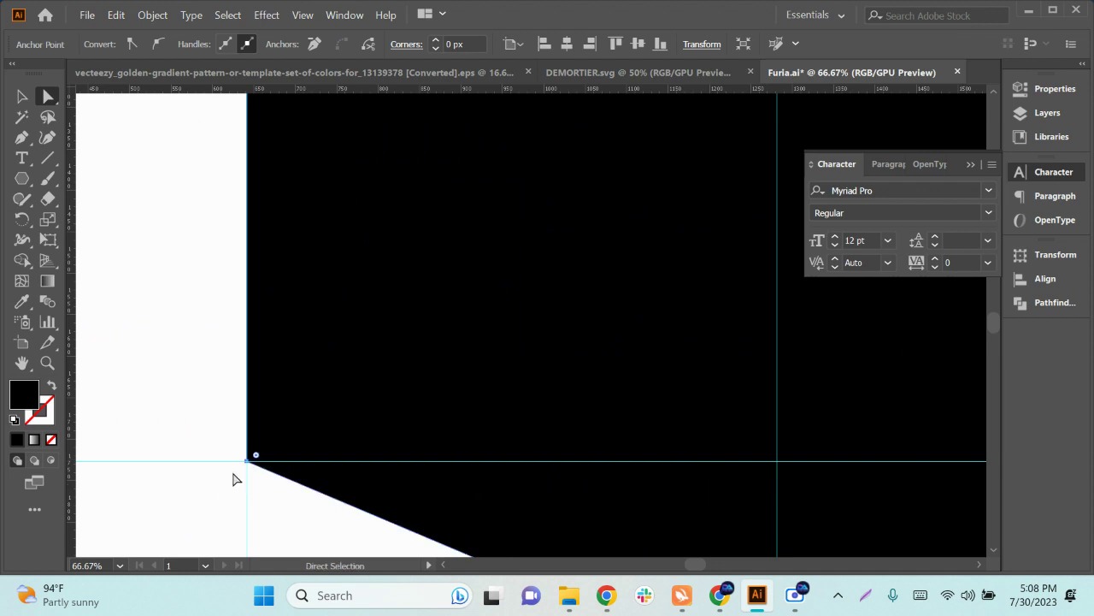
Step: Snap the lower-right corner onto the lower horizontal guide and check the right corner's position
scroll(236, 479, "down", 3, "alt")
scroll(572, 473, "right", 2)
scroll(572, 474, "down", 1)
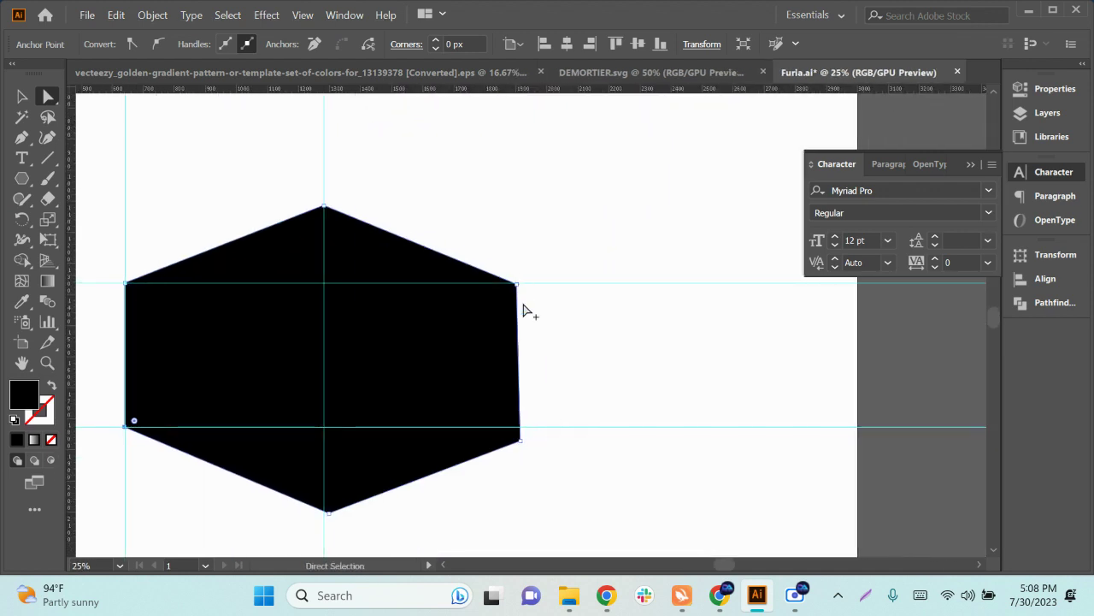
scroll(515, 476, "up", 2, "alt")
left_click_drag(558, 398, 556, 374)
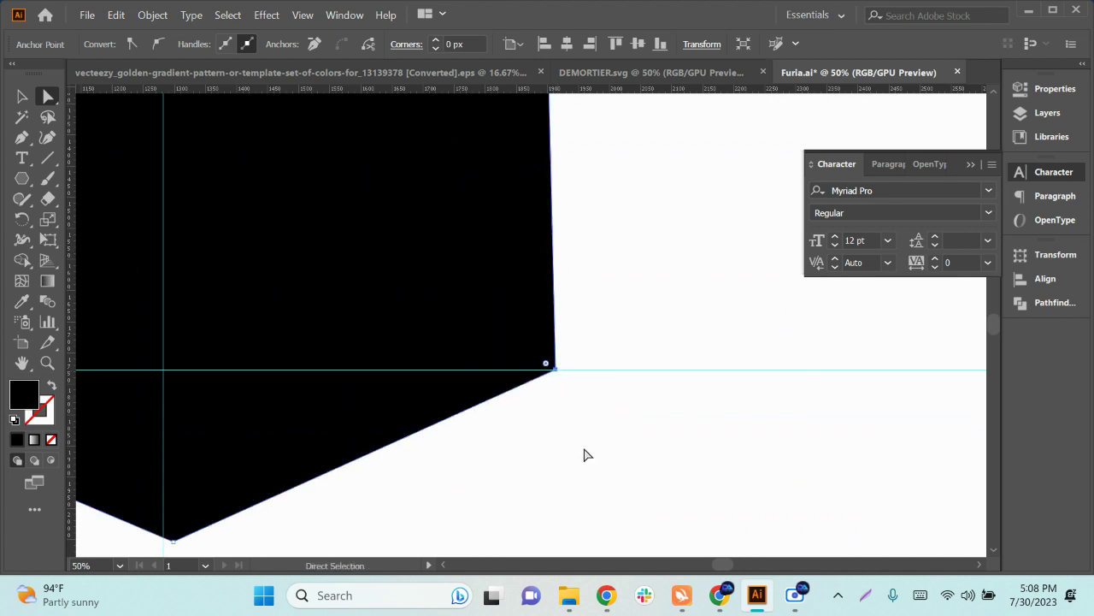
scroll(578, 432, "down", 1, "alt")
scroll(561, 215, "up", 3, "alt")
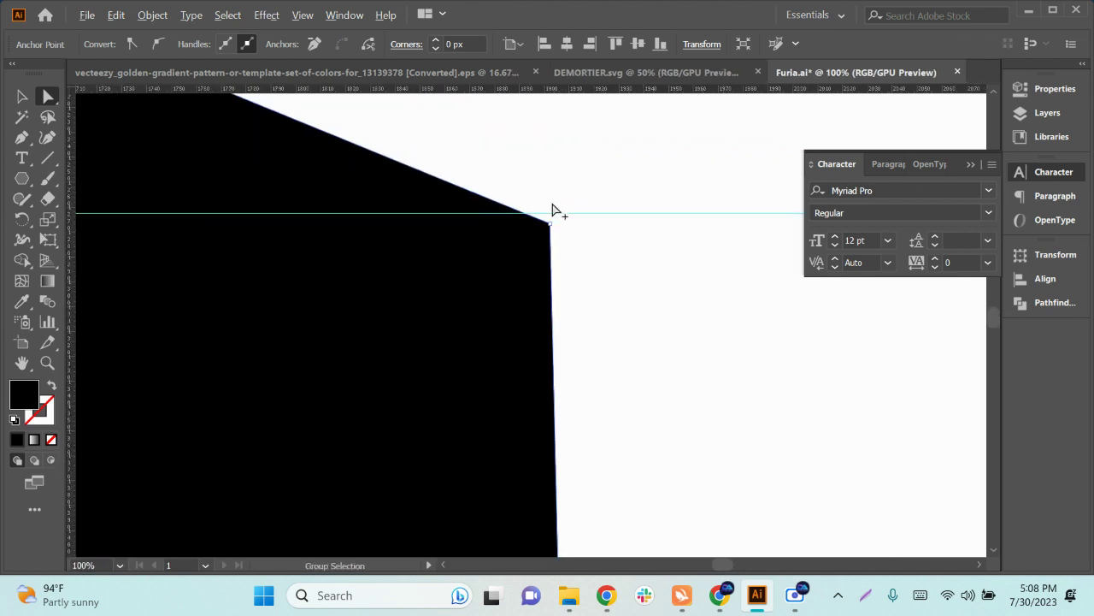
left_click(549, 231)
Step: Add a vertical guide along the right corners and snap the lower-right corner onto it
scroll(573, 260, "down", 5, "alt")
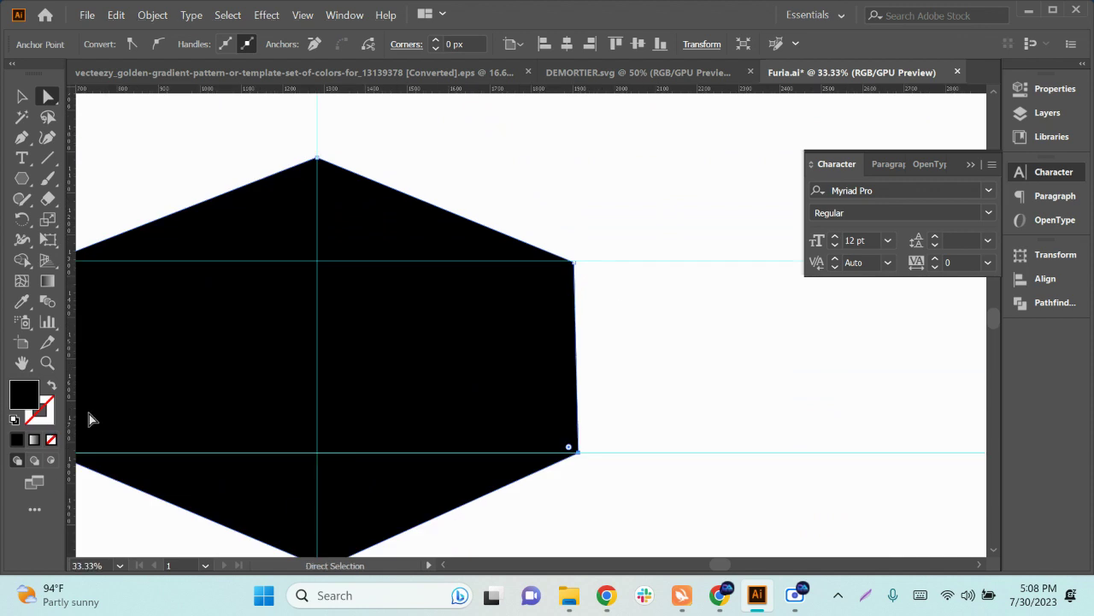
left_click_drag(72, 422, 578, 464)
scroll(578, 464, "up", 5, "alt")
left_click(569, 415, "alt")
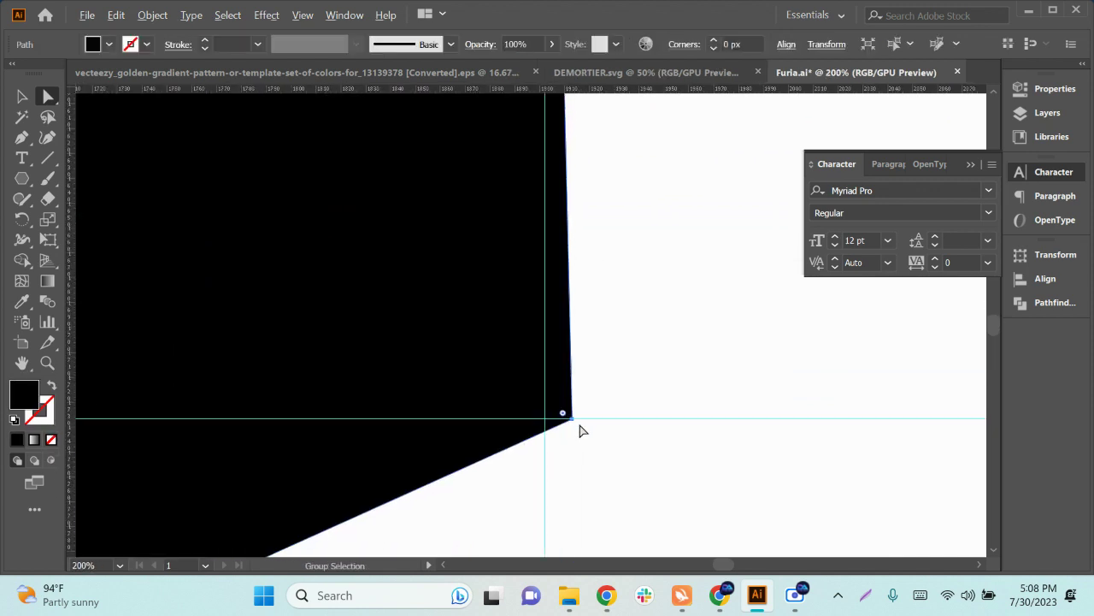
left_click_drag(573, 419, 545, 419)
left_click(601, 453)
Step: Nudge the whole hexagon so its bottom corner aligns with the centre guide
scroll(603, 456, "down", 3, "alt")
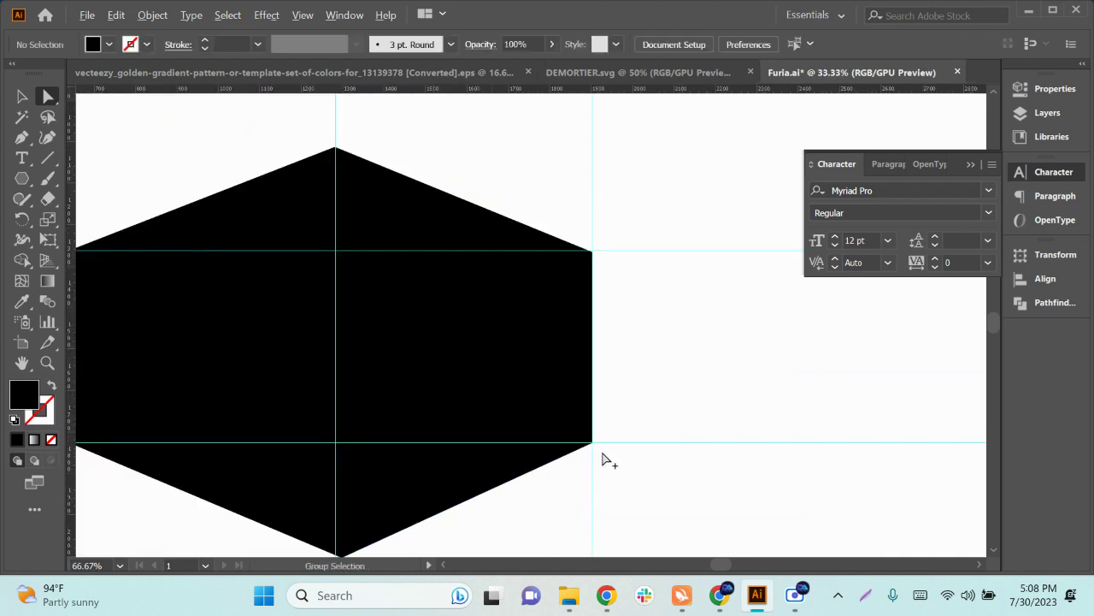
scroll(650, 351, "down", 3)
scroll(435, 503, "up", 1)
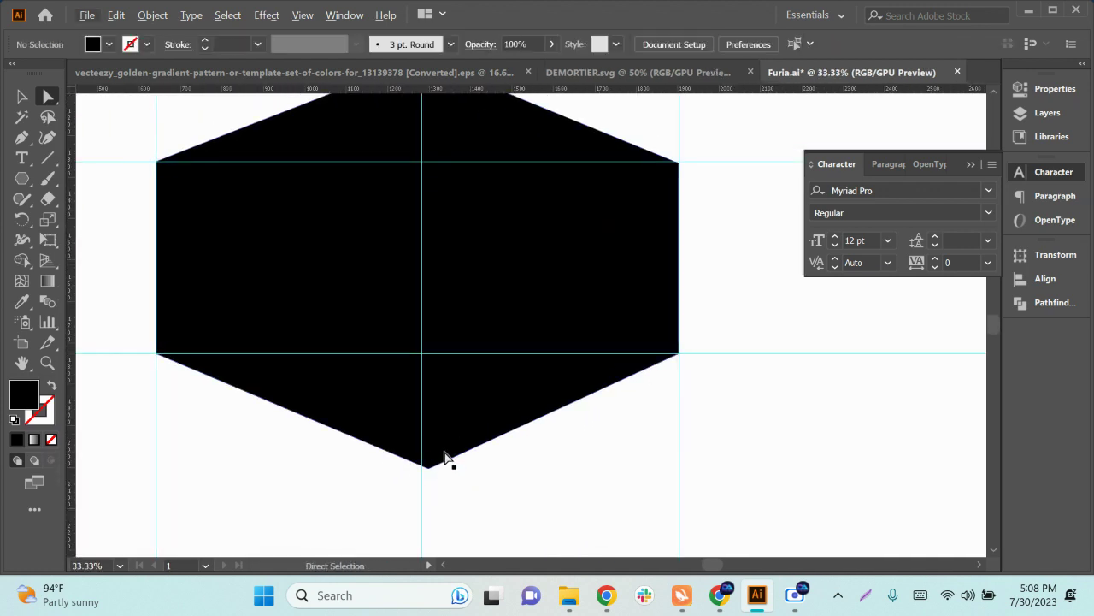
left_click(443, 459)
left_click_drag(428, 467, 424, 471)
key("ctrl+z")
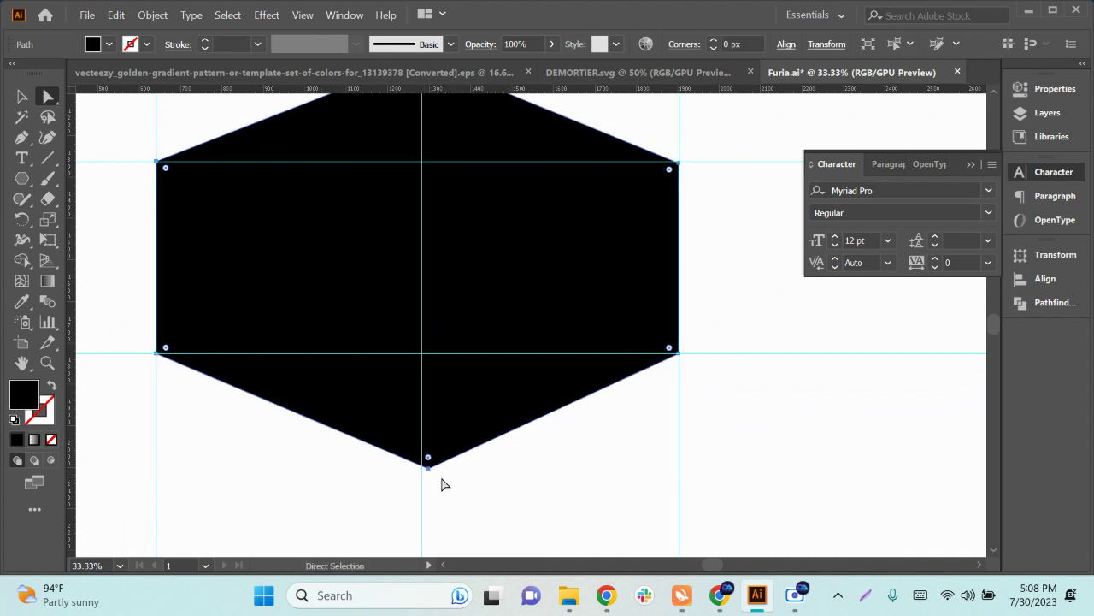
left_click_drag(430, 468, 424, 471)
left_click(396, 467)
scroll(396, 466, "down", 1)
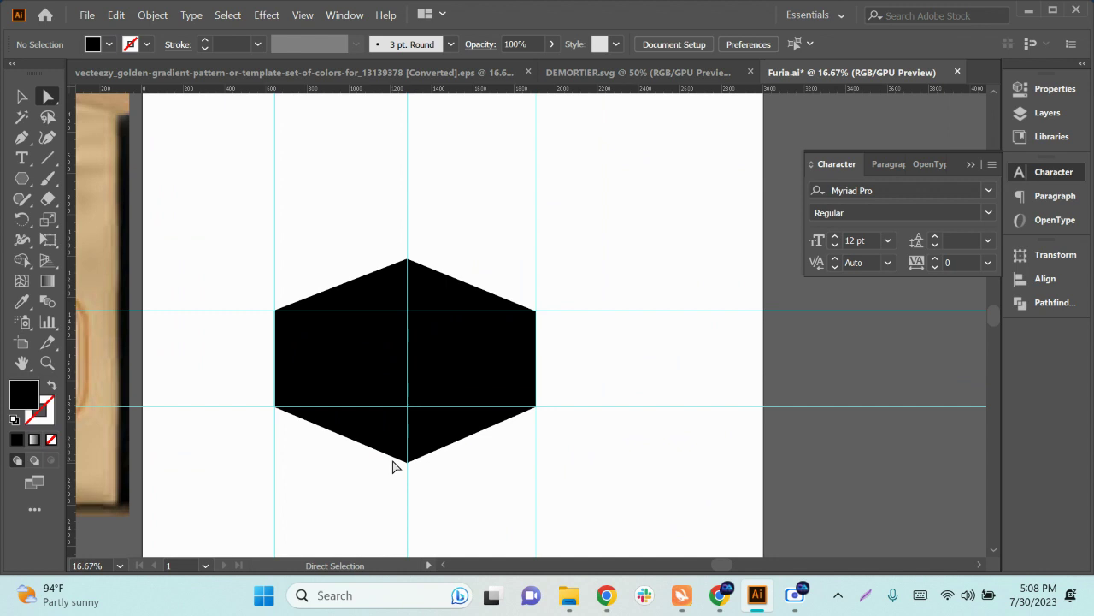
Step: Draw a rectangular grid on the canvas with the Rectangular Grid tool
left_click(24, 98)
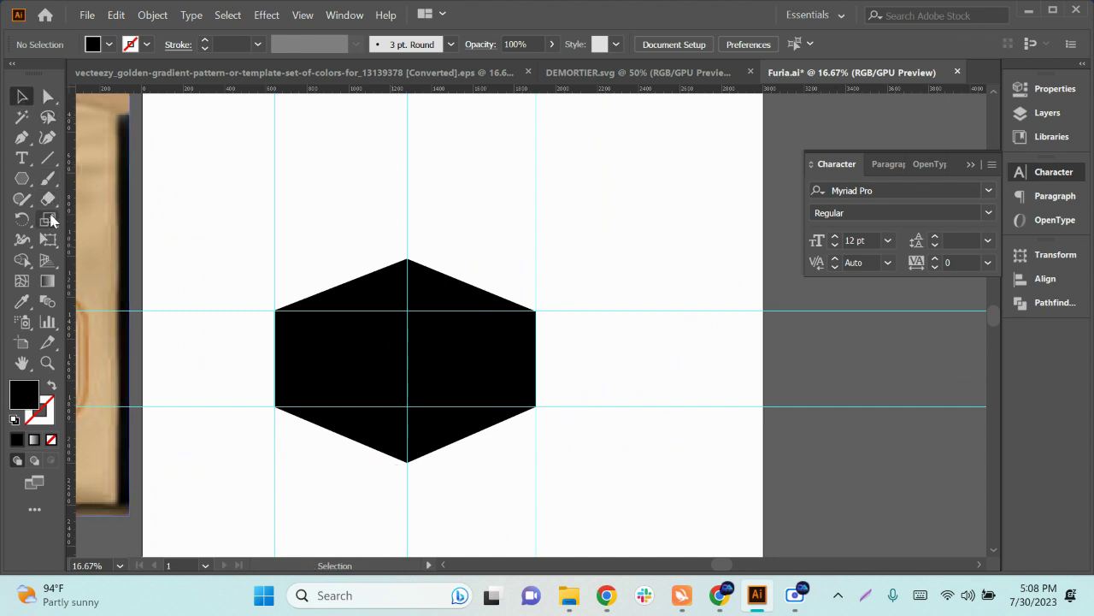
left_click_drag(22, 178, 30, 221)
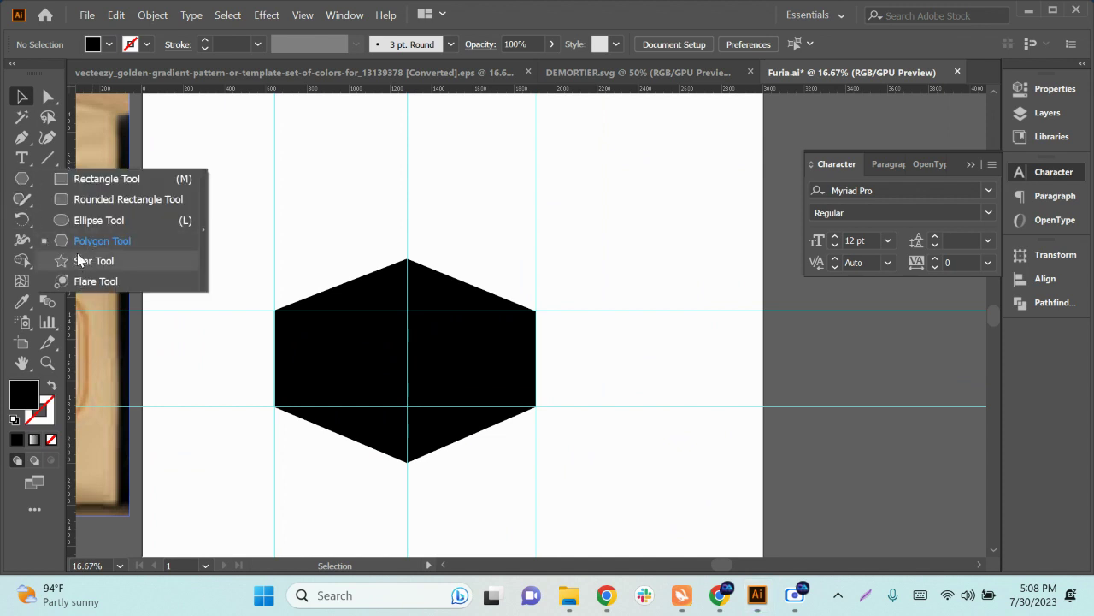
left_click(21, 178)
mouse_move(49, 180)
left_mouse_down()
mouse_move(49, 222)
mouse_move(20, 205)
mouse_move(17, 184)
mouse_move(48, 160)
left_mouse_up()
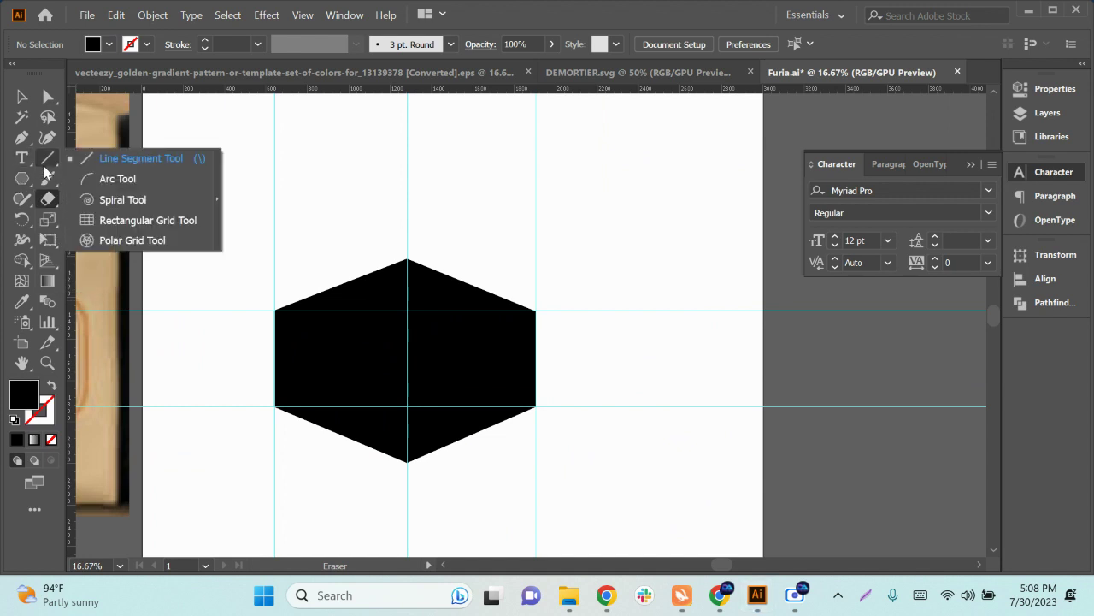
left_click(134, 228)
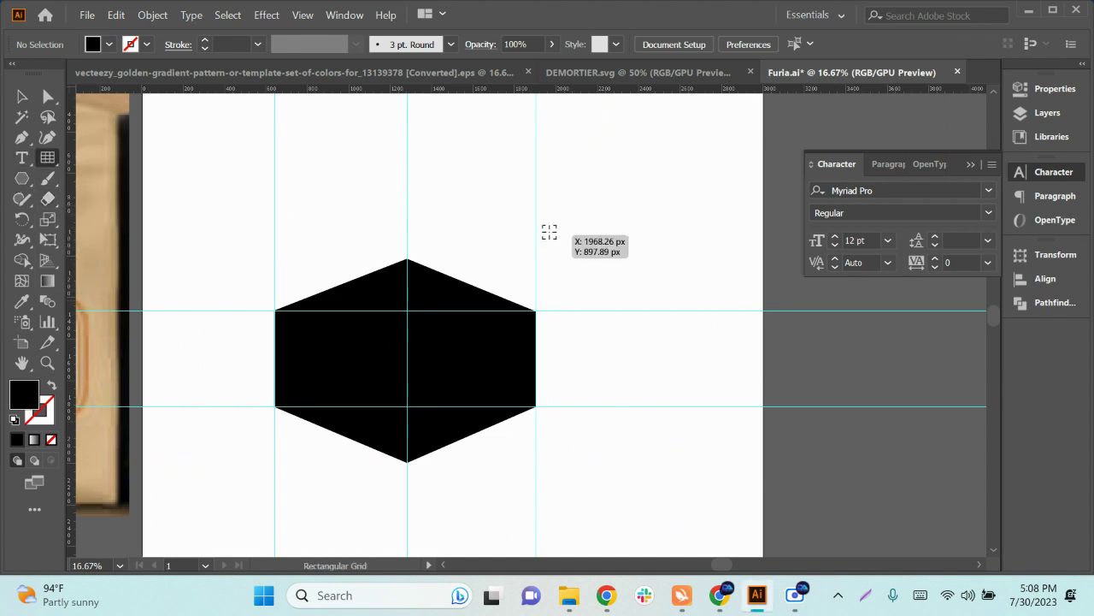
left_click_drag(550, 231, 684, 402)
Step: Drag the grid down and left so it is centred over the hexagon
key("v")
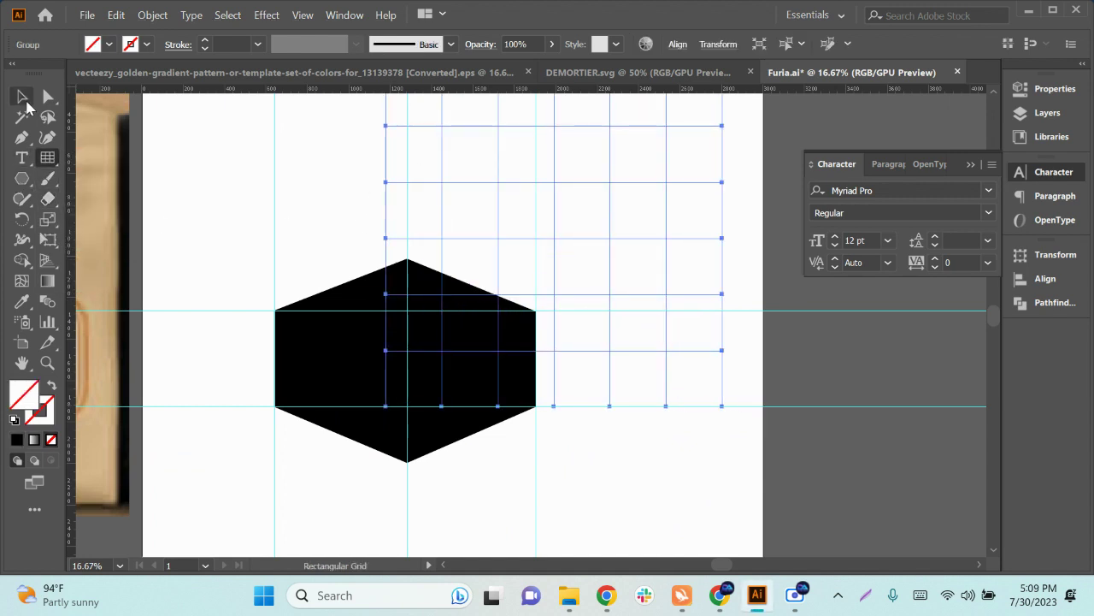
left_click_drag(612, 188, 436, 283)
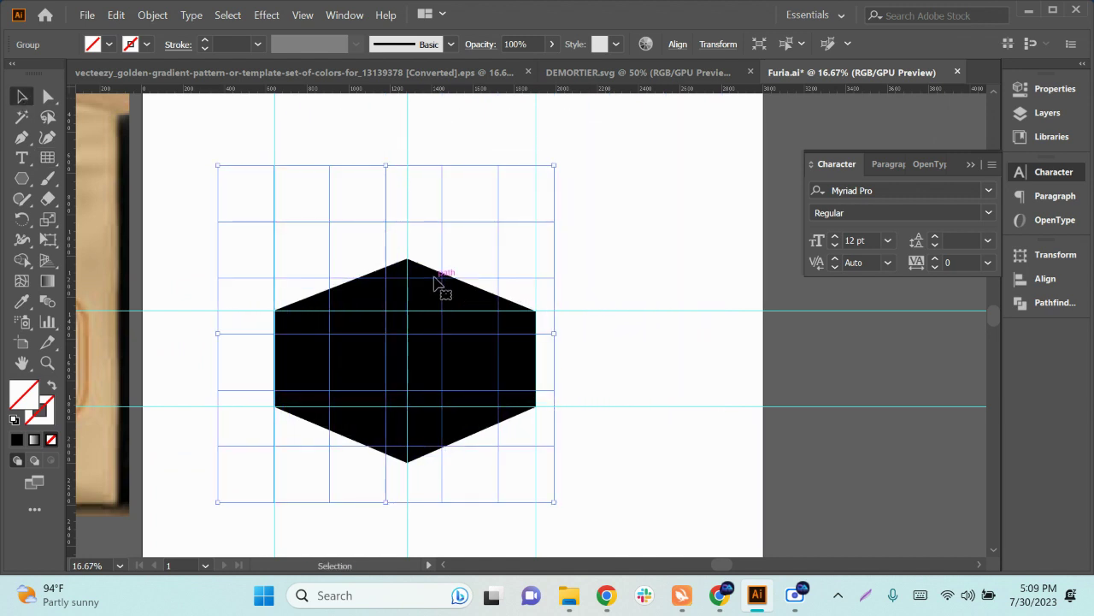
scroll(432, 278, "down", 1)
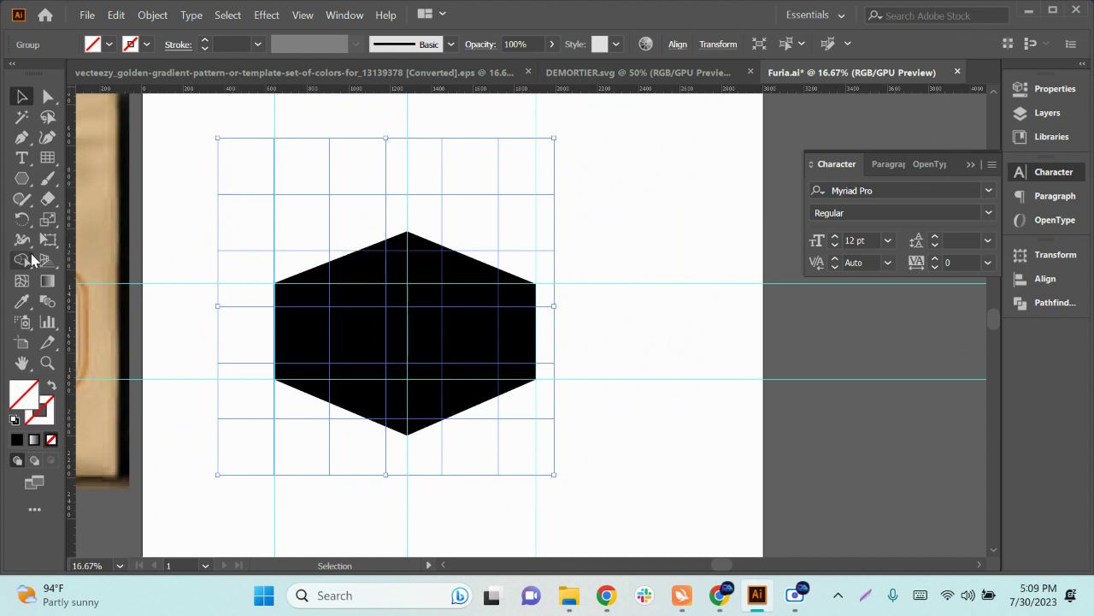
Step: Delete the rectangular grid and both the horizontal and vertical guides
key("ctrl+h")
left_click(556, 386)
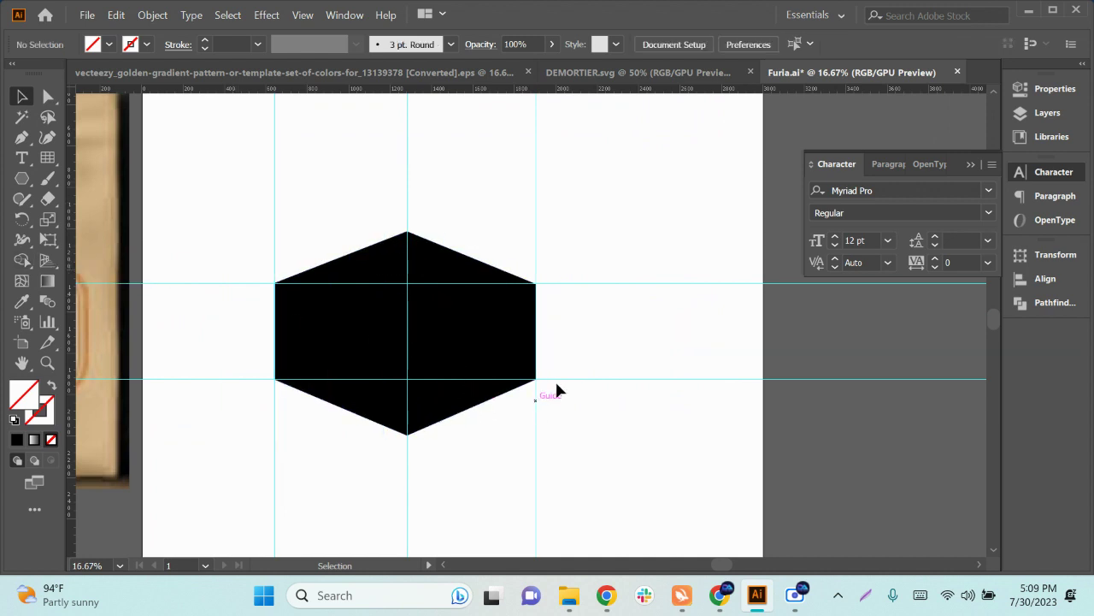
left_click_drag(610, 244, 694, 459)
key("Delete")
left_click_drag(600, 187, 168, 150)
key("Delete")
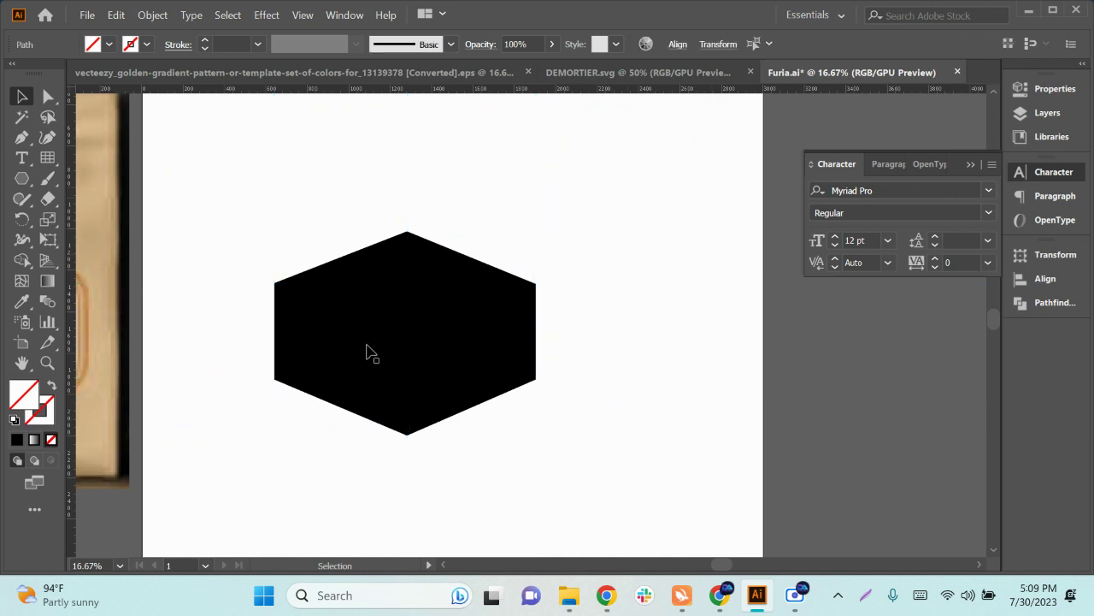
Step: Shift the black hexagon very slightly and reselect it
left_click(374, 356)
left_click(416, 485)
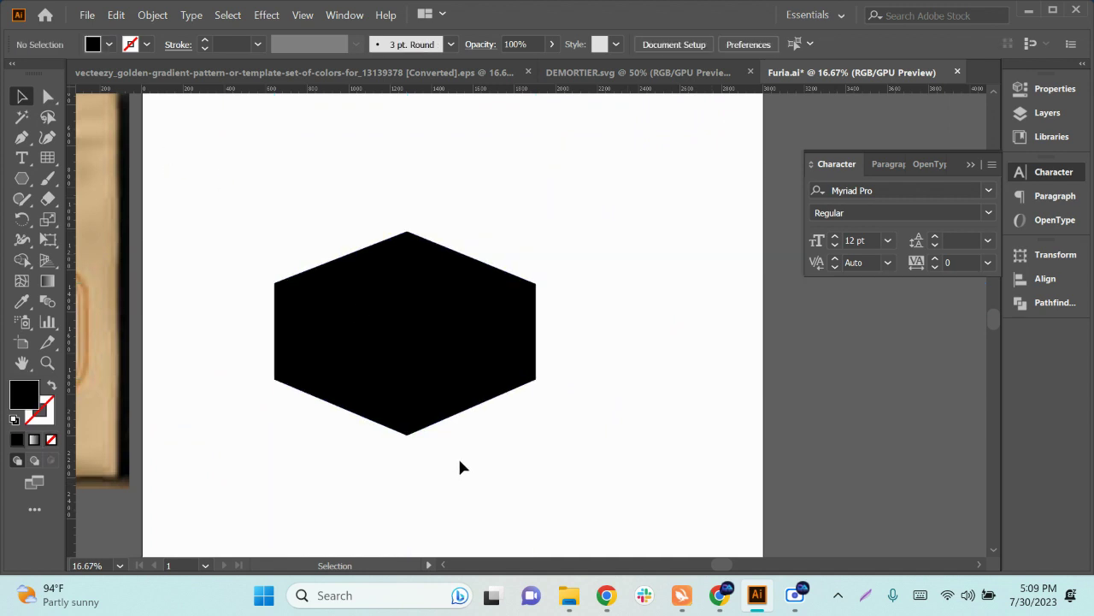
left_click_drag(423, 393, 422, 390)
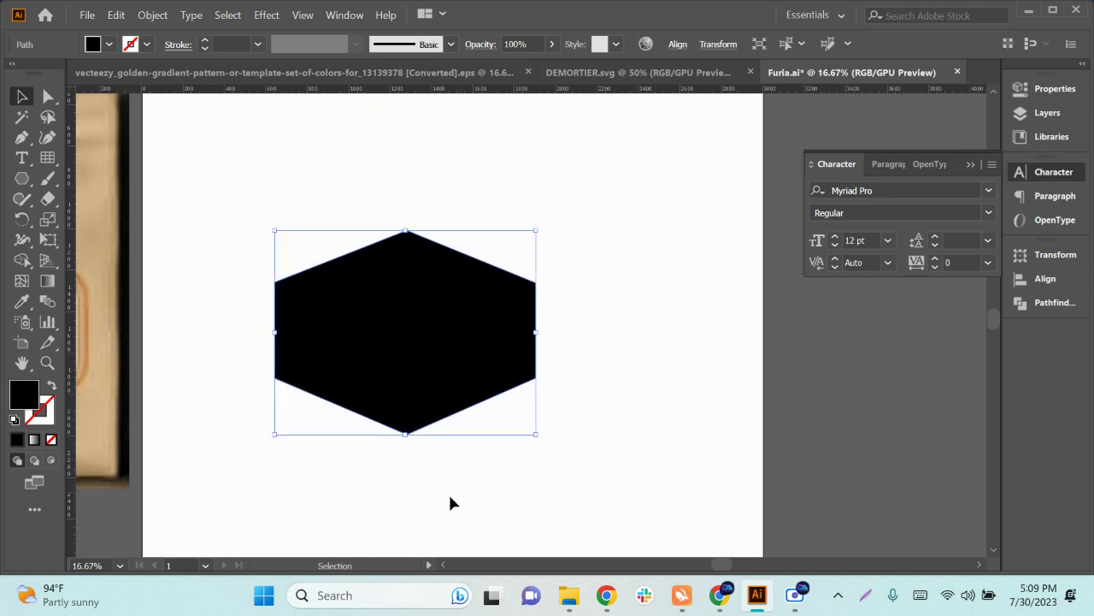
left_click(436, 462)
left_click(448, 354)
left_click(465, 479)
left_click(434, 366)
scroll(422, 384, "down", 1)
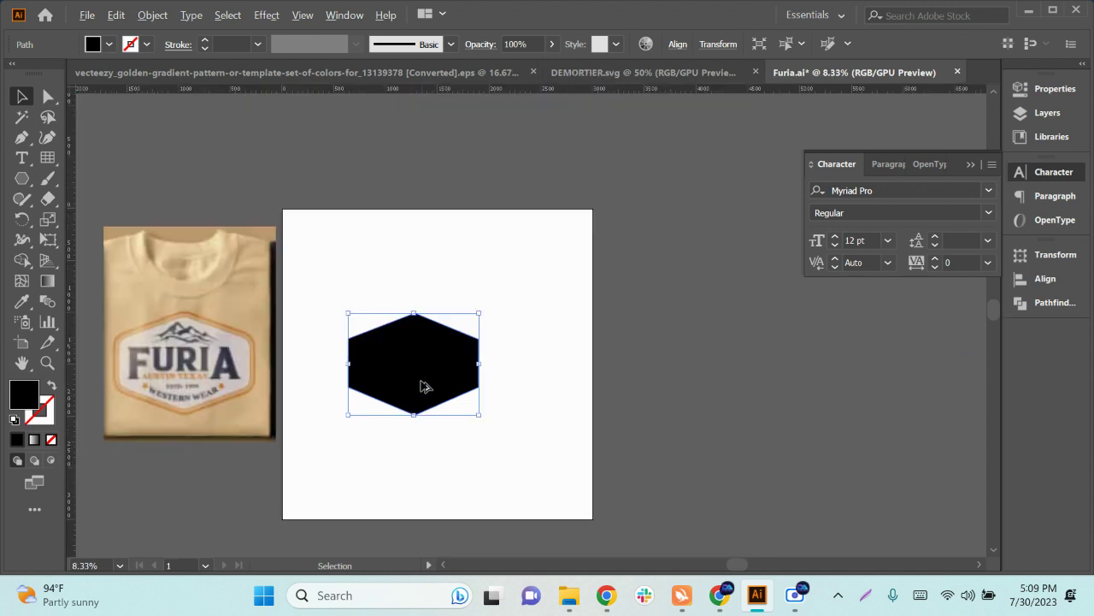
Step: Place a duplicate of the hexagon off to the right and reselect the original
left_click_drag(422, 386, 776, 396)
scroll(403, 447, "up", 1)
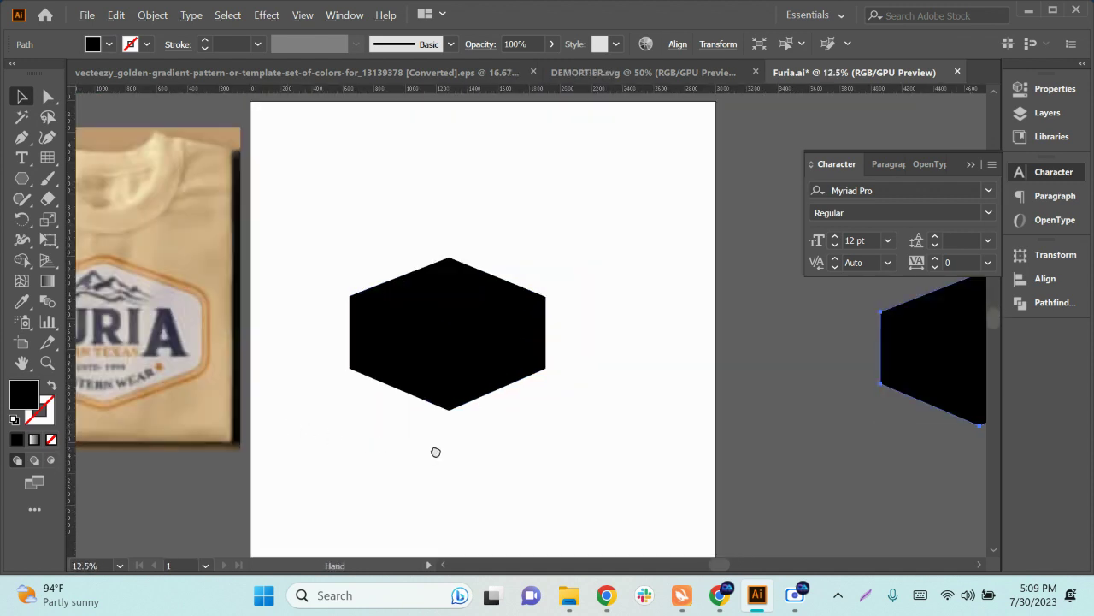
left_click_drag(435, 451, 464, 435)
left_click(525, 349)
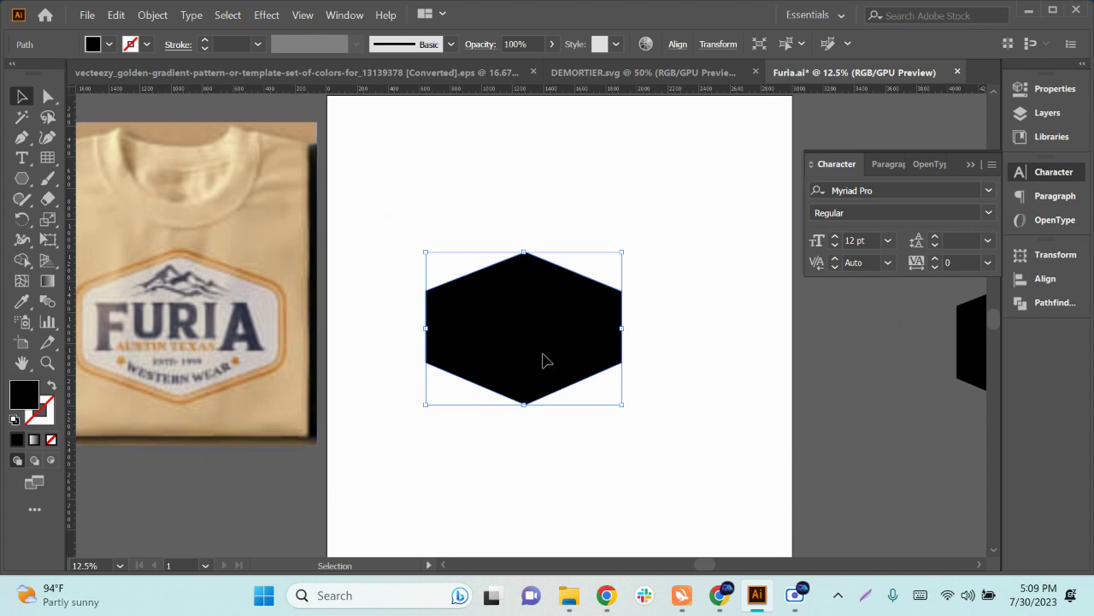
scroll(581, 344, "up", 1)
scroll(581, 345, "up", 1)
Step: Drag a live corner widget to round every hexagon corner to about 92.98 px
key("a")
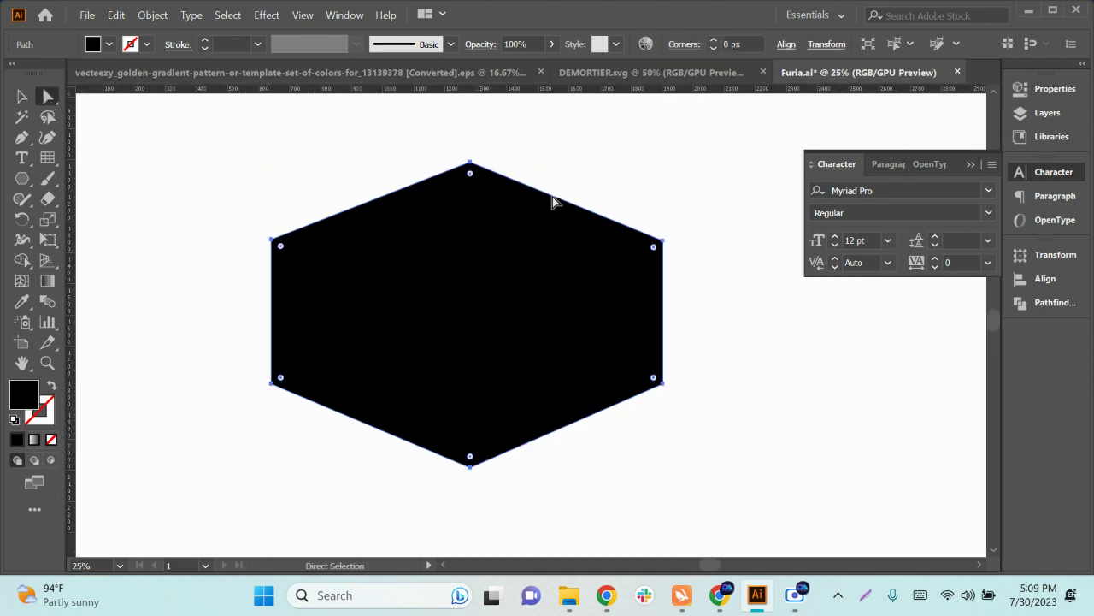
scroll(453, 171, "up", 1)
left_click_drag(454, 162, 474, 217)
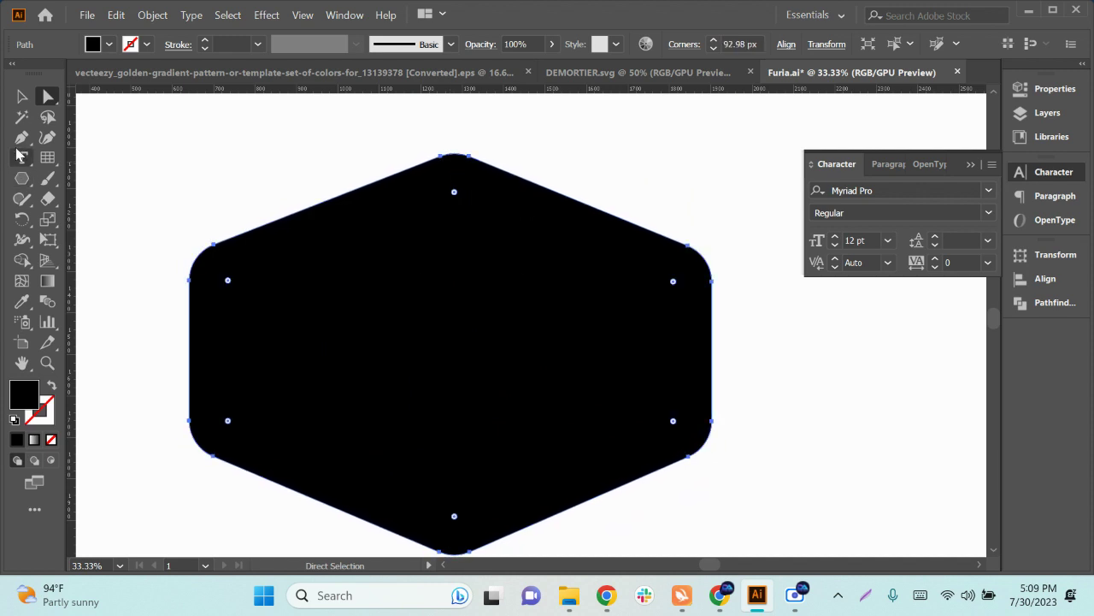
left_click(21, 96)
left_click(141, 162)
scroll(438, 323, "down", 2)
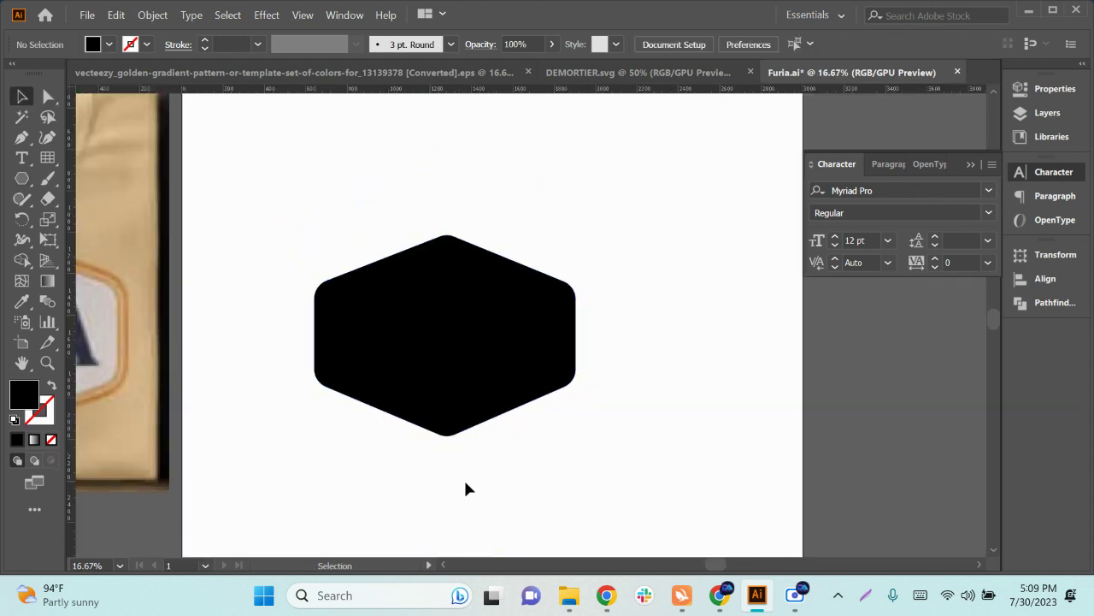
scroll(462, 466, "up", 1)
left_click(469, 386)
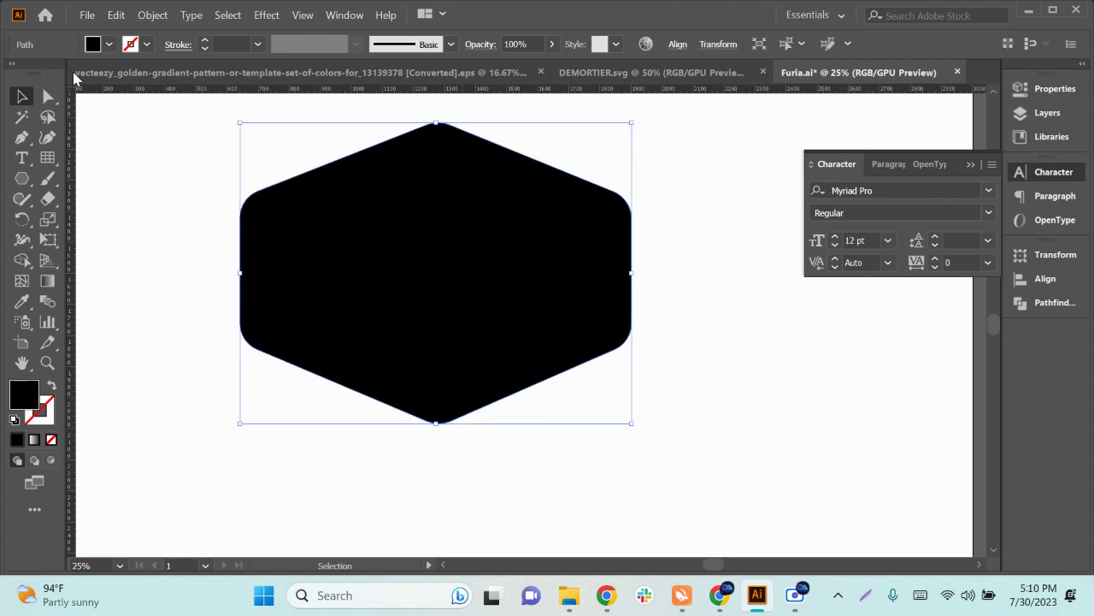
left_click(153, 16)
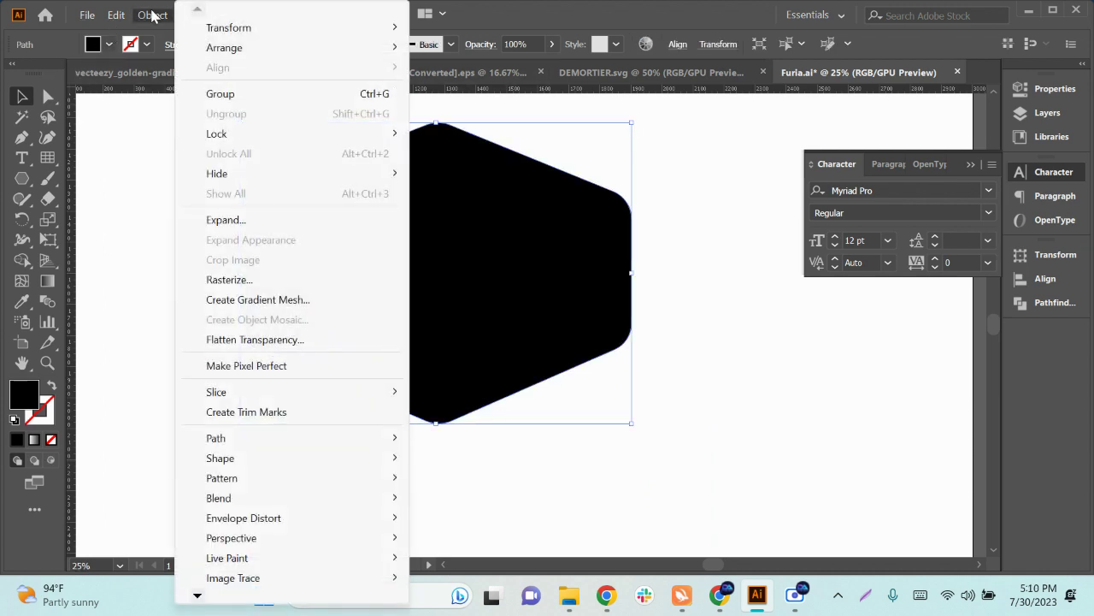
Step: Create an inner hexagon with Offset Path set to -30 px
mouse_move(190, 436)
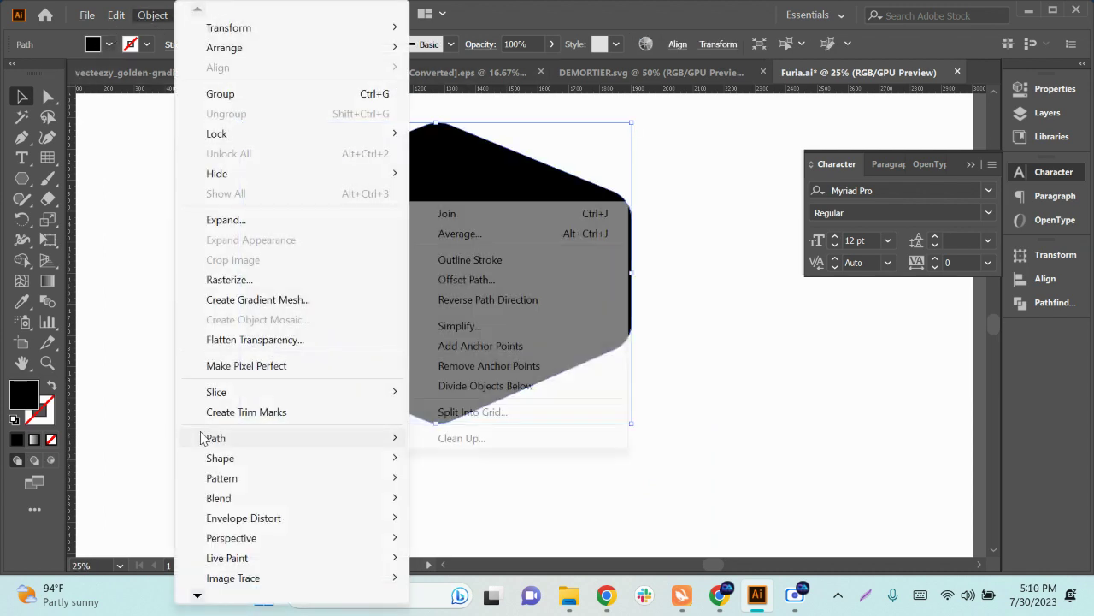
left_click(477, 286)
left_click(728, 243)
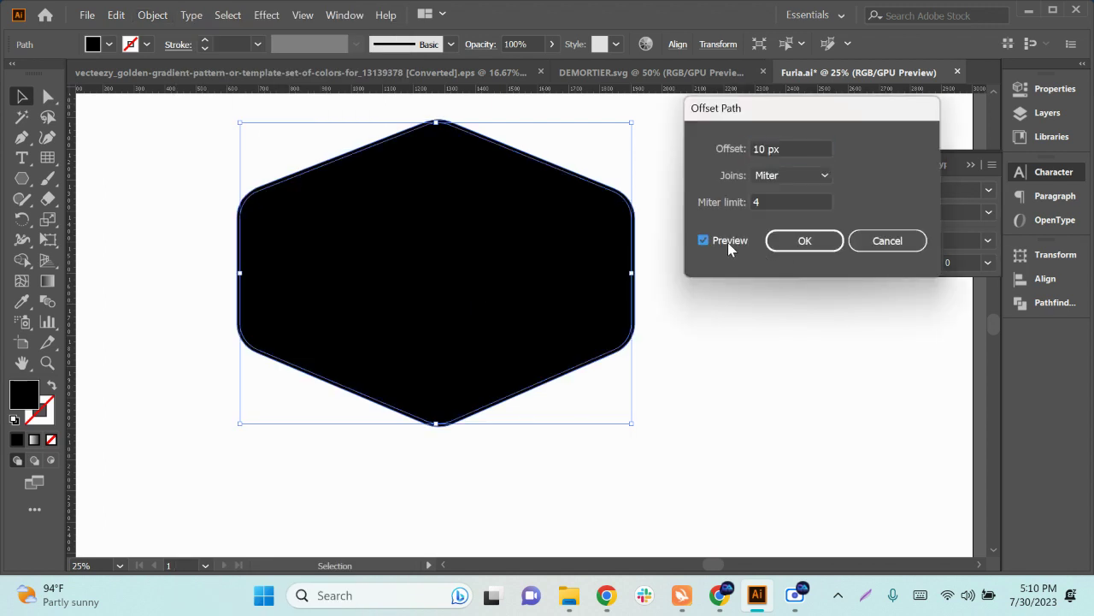
left_click(804, 150)
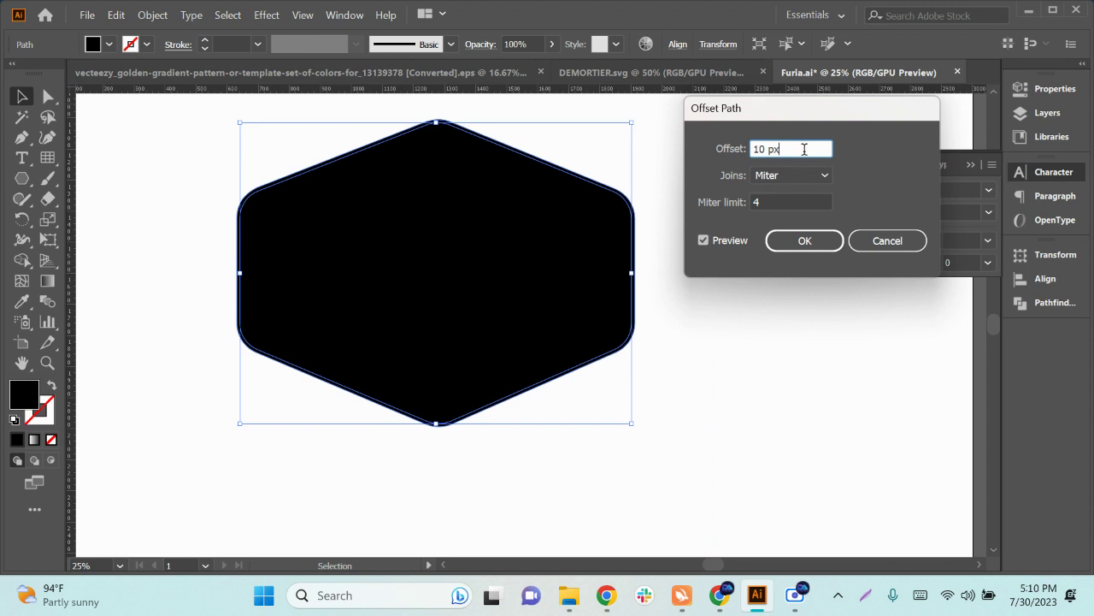
key("Down")
key("Down")
key("Down")
key("Down")
key("Down")
key("Down")
key("Down")
key("Down")
key("Down")
key("Down")
key("Down")
key("Down")
key("Down")
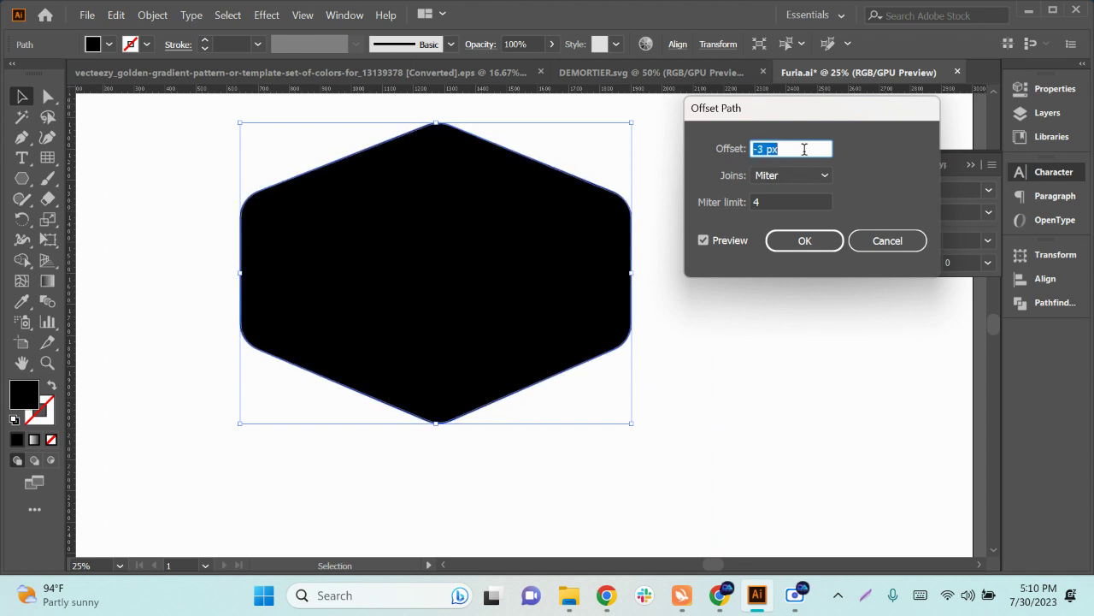
key("Down")
key("Down")
key("Down")
key("Down")
key("Down")
key("Down")
key("Down")
key("Down")
key("Down")
key("Down")
key("Down")
key("Down")
key("Down")
key("Down")
key("Down")
key("Down")
key("Down")
key("Down")
key("Down")
key("Down")
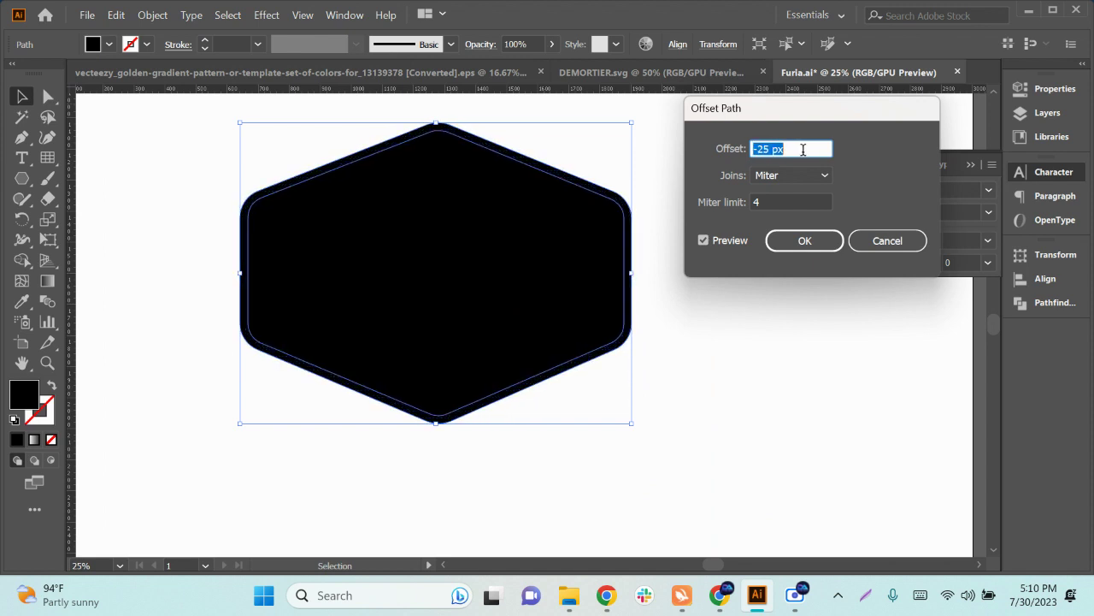
key("Down")
key("Down")
key("Down")
key("Down")
key("Down")
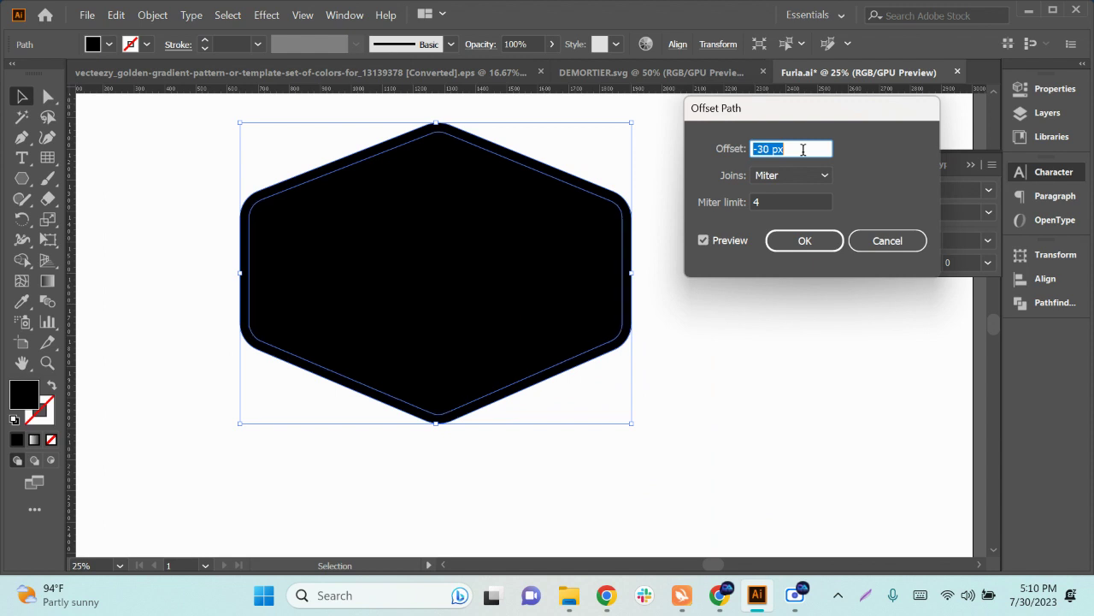
left_click(794, 239)
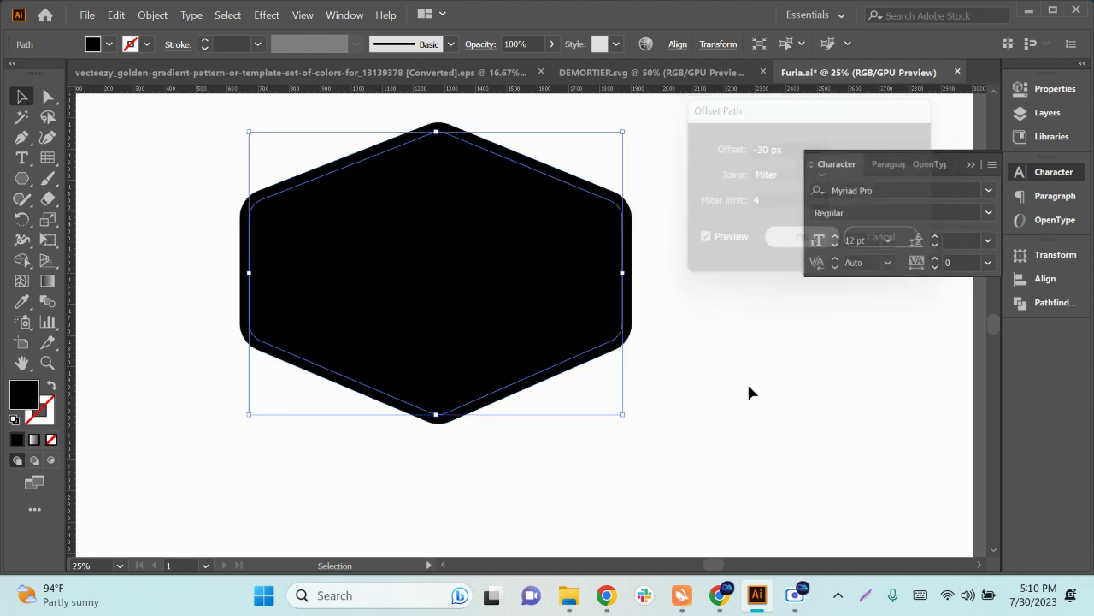
Step: Fill the inner hexagon with a tan swatch, leaving a black border
double_click(490, 277)
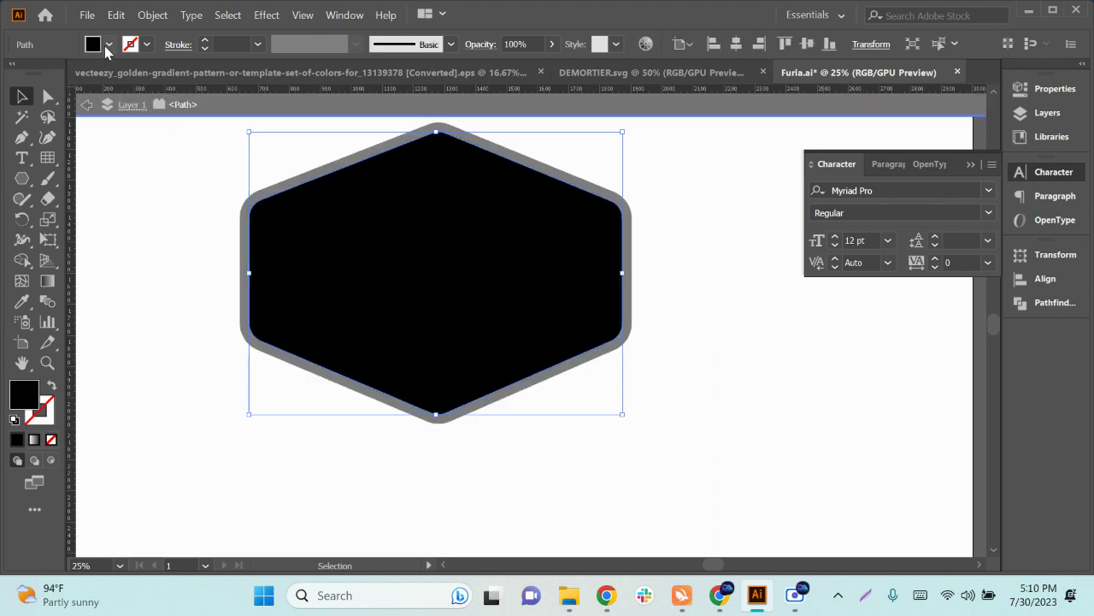
left_click(108, 44)
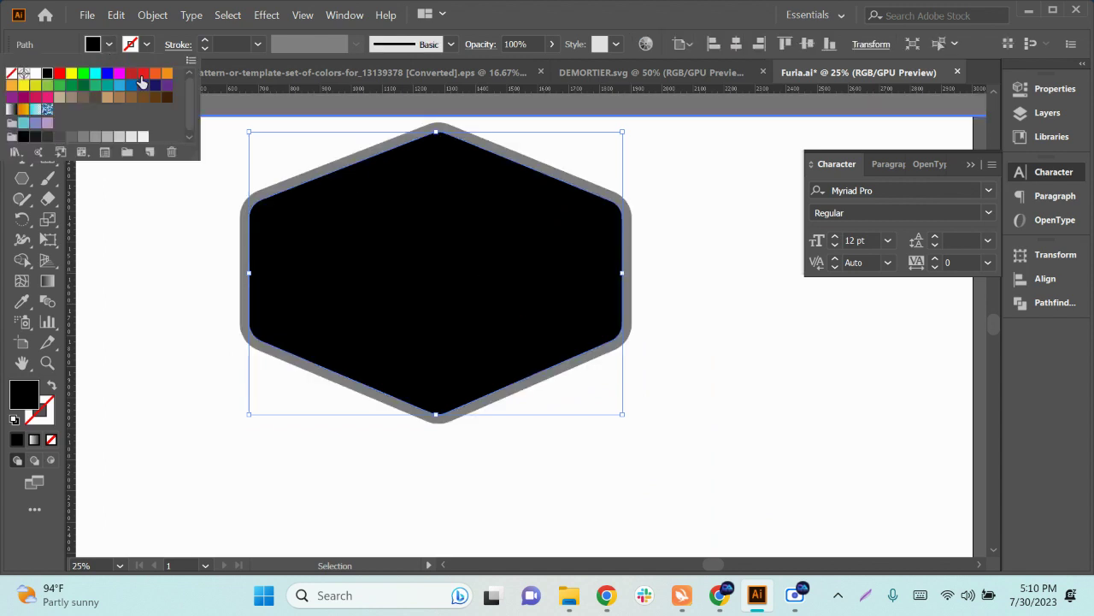
left_click(58, 100)
double_click(788, 356)
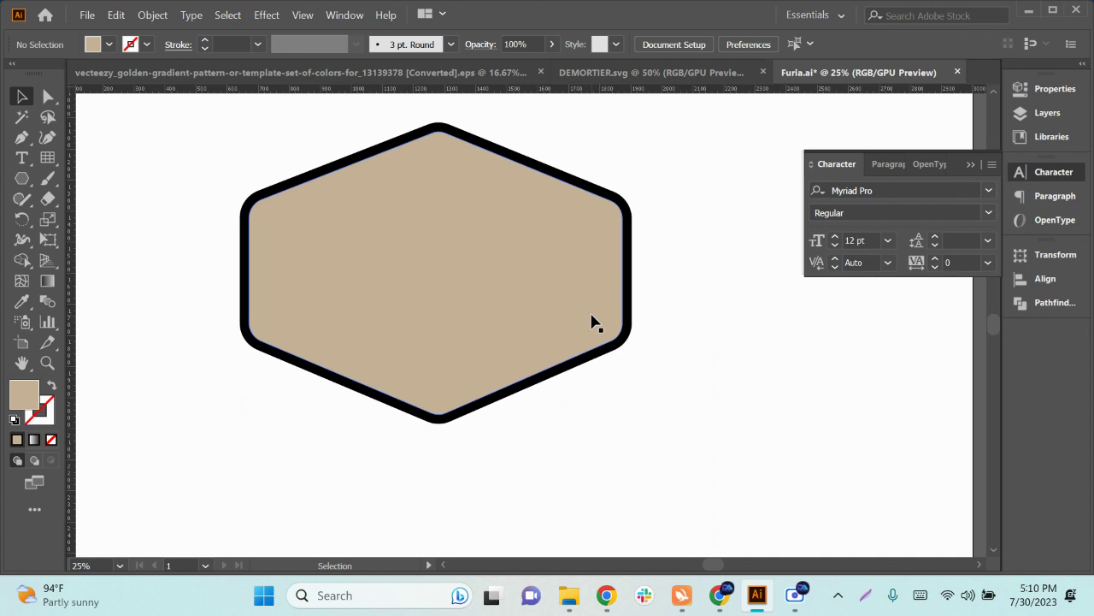
Step: Select the tan hexagon and check the Fiverr gig reference in the browser
left_click_drag(679, 416, 479, 305)
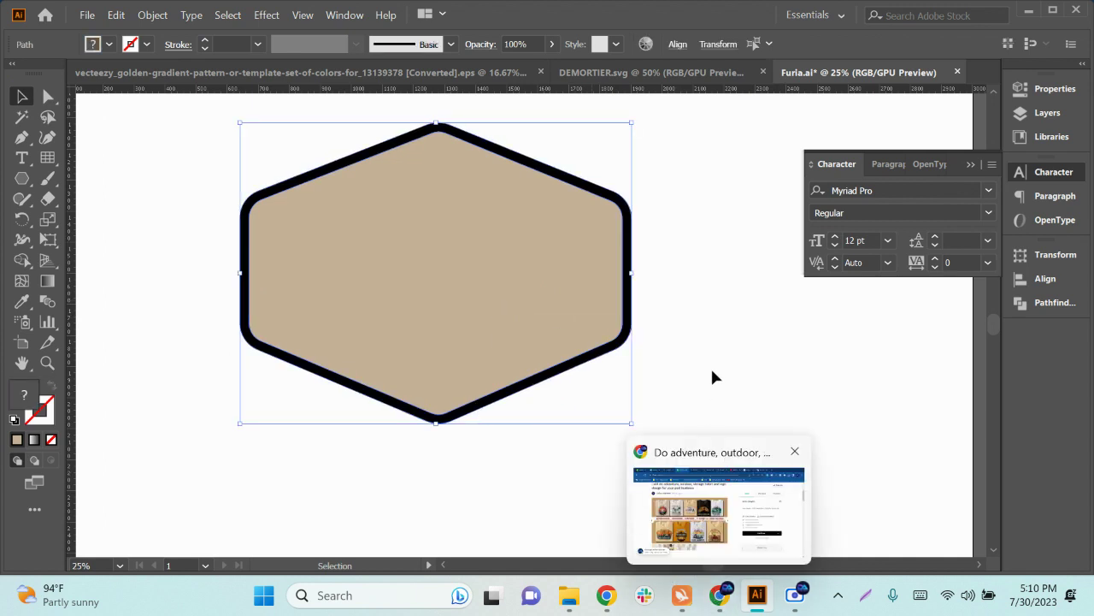
left_click(646, 415)
scroll(590, 428, "down", 2)
scroll(245, 398, "left", 3)
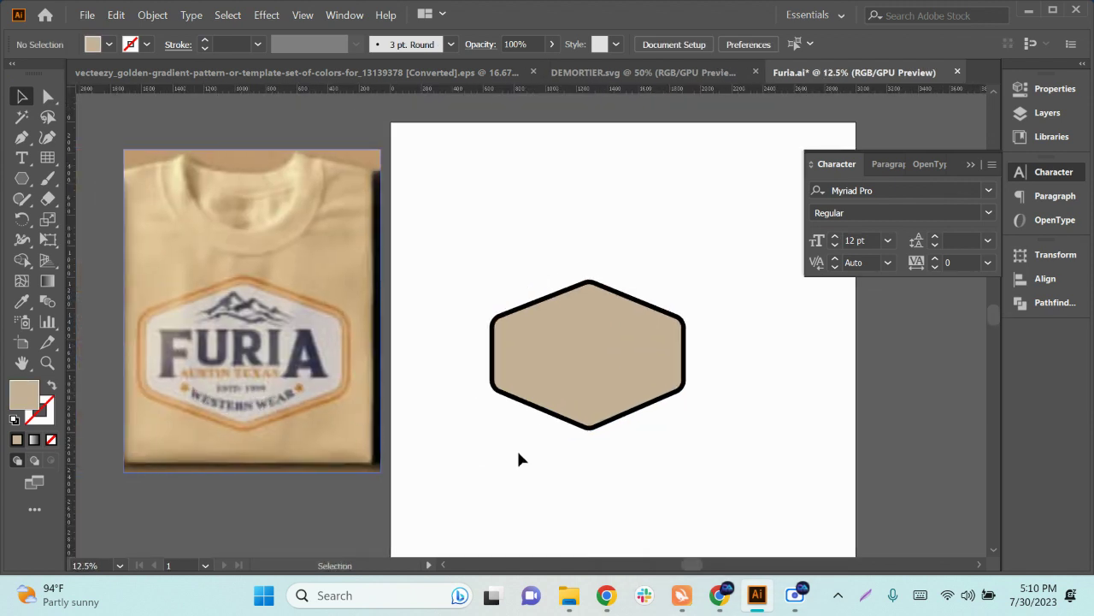
scroll(205, 419, "up", 1)
scroll(202, 416, "left", 2)
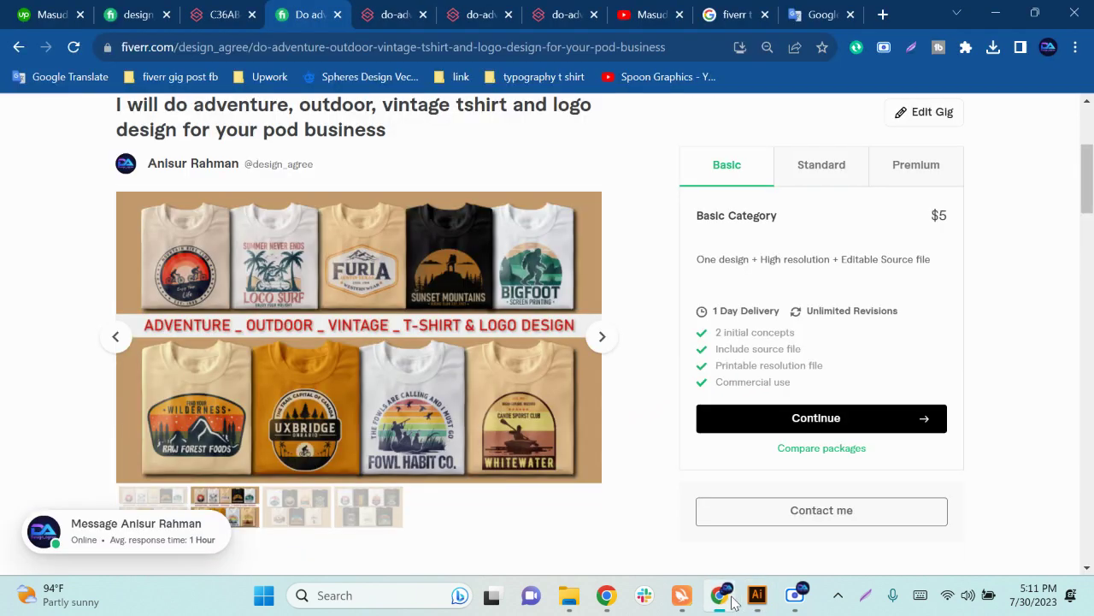
left_click(727, 601)
left_click(731, 599)
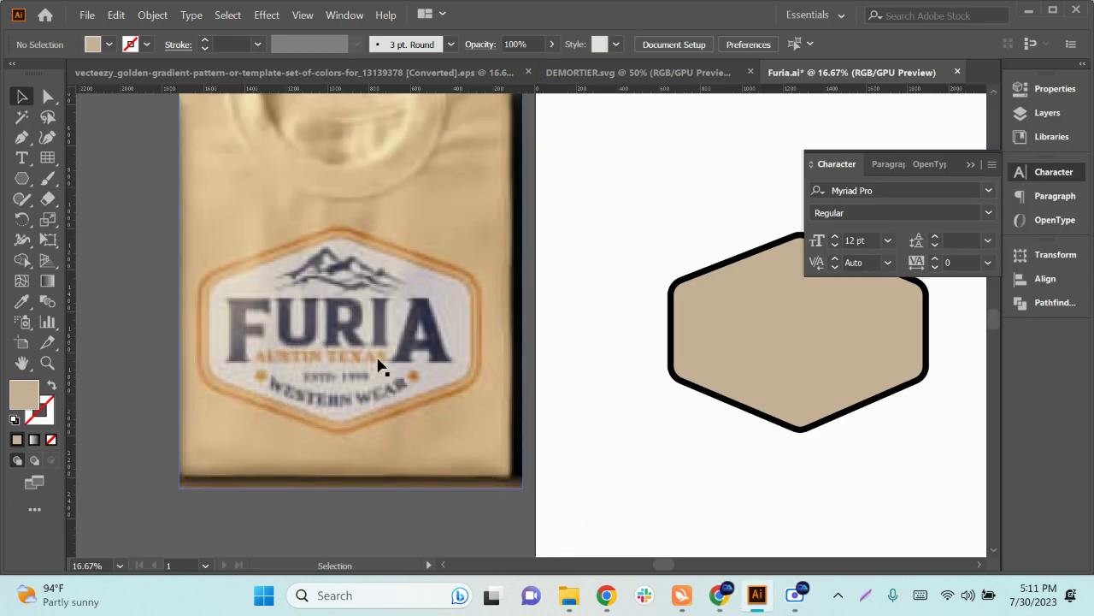
Step: Alt-drag a copy of the Furia text onto the artboard near the hexagon
left_click_drag(757, 510, 205, 272)
scroll(349, 530, "down", 2)
scroll(447, 432, "down", 1)
scroll(637, 475, "down", 2)
scroll(513, 441, "up", 2)
scroll(394, 428, "up", 1)
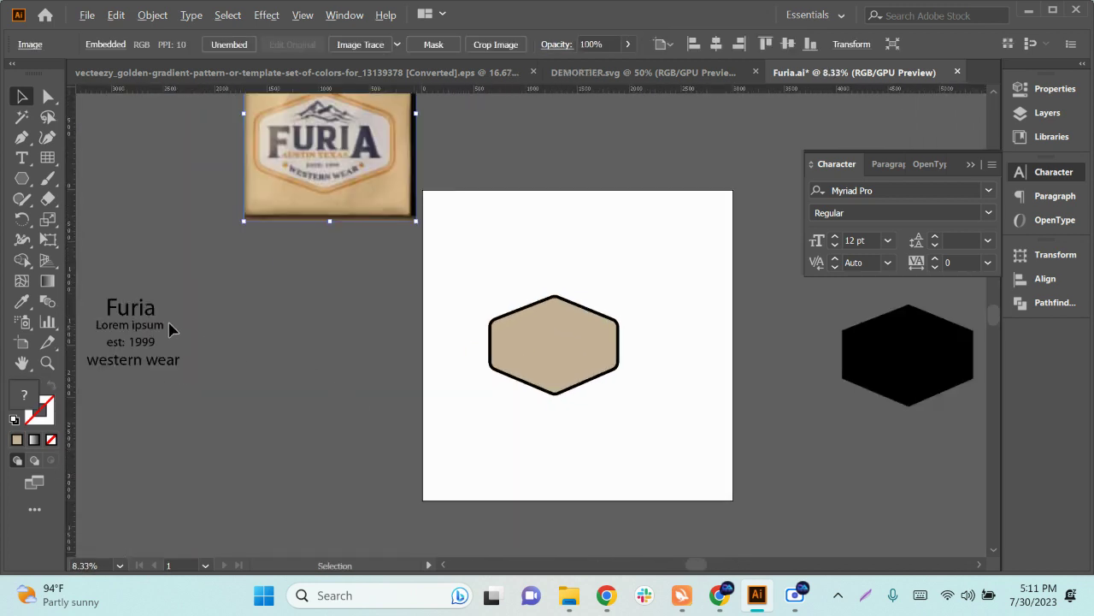
left_click_drag(141, 310, 569, 248)
scroll(581, 283, "up", 1)
left_click_drag(589, 300, 537, 299)
Step: Change the copied text's case to UPPERCASE so it reads FURIA
left_click(192, 15)
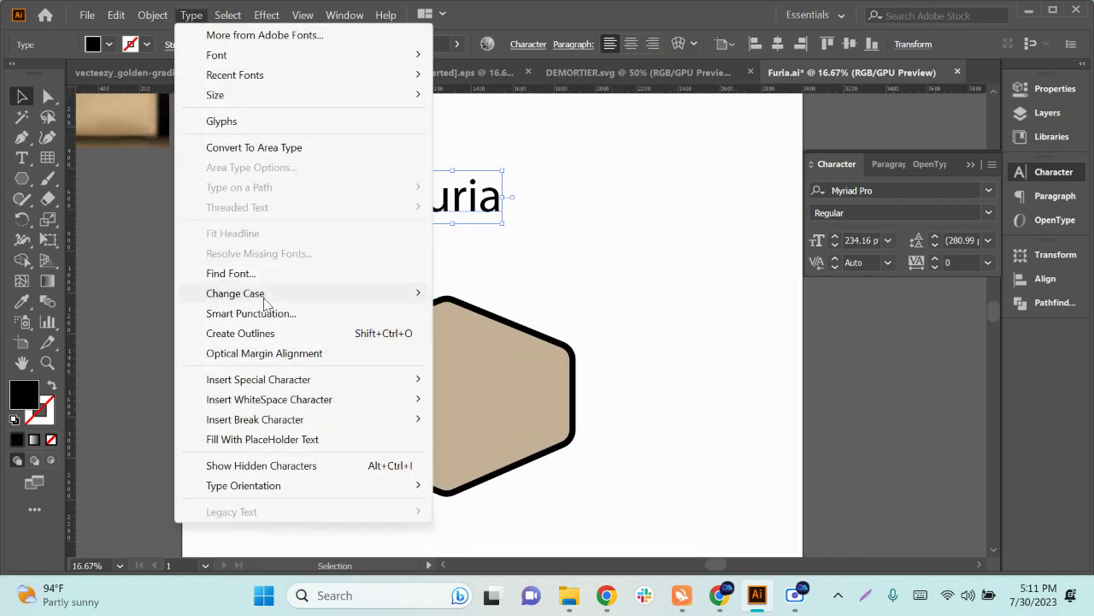
mouse_move(267, 299)
left_click(510, 294)
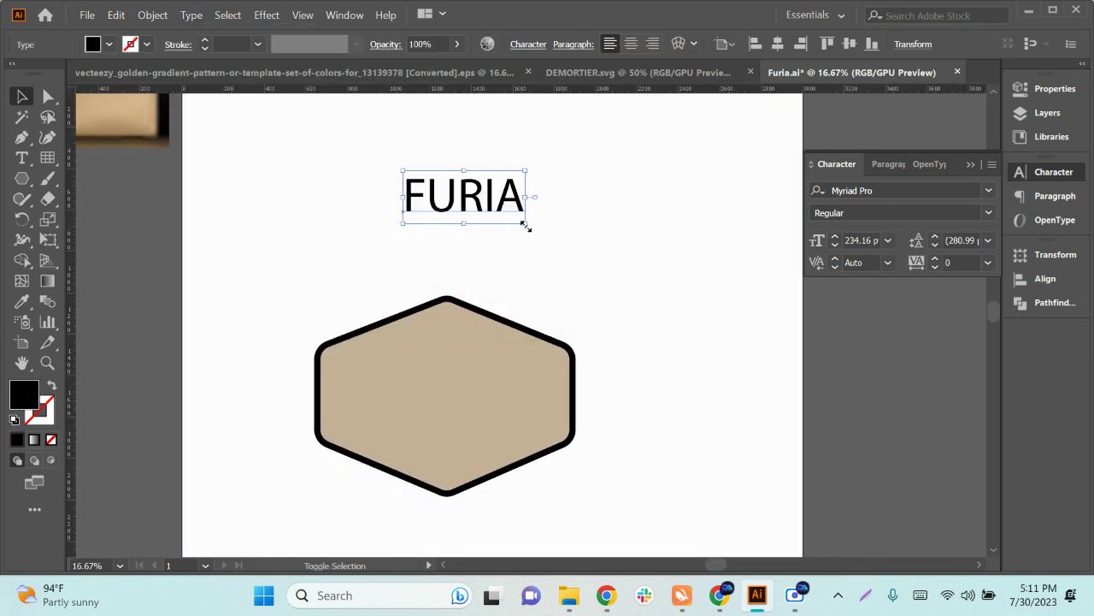
Step: Enlarge FURIA and move it down onto the hexagon, undoing the move behind it
left_click_drag(525, 221, 586, 280)
left_click_drag(488, 208, 501, 263)
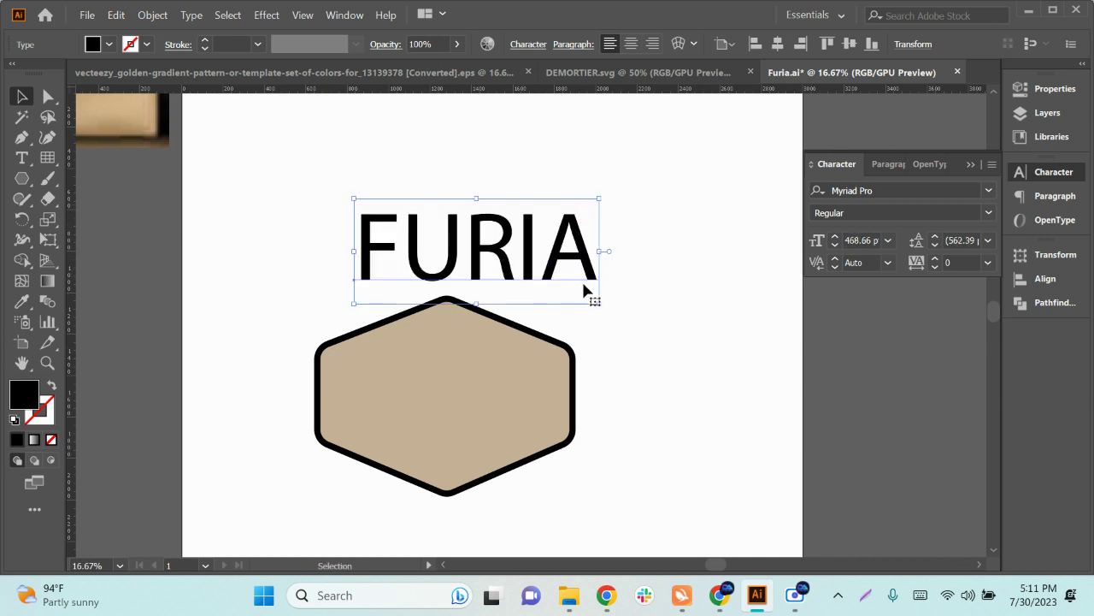
left_click_drag(596, 293, 574, 296)
left_click_drag(523, 268, 493, 400)
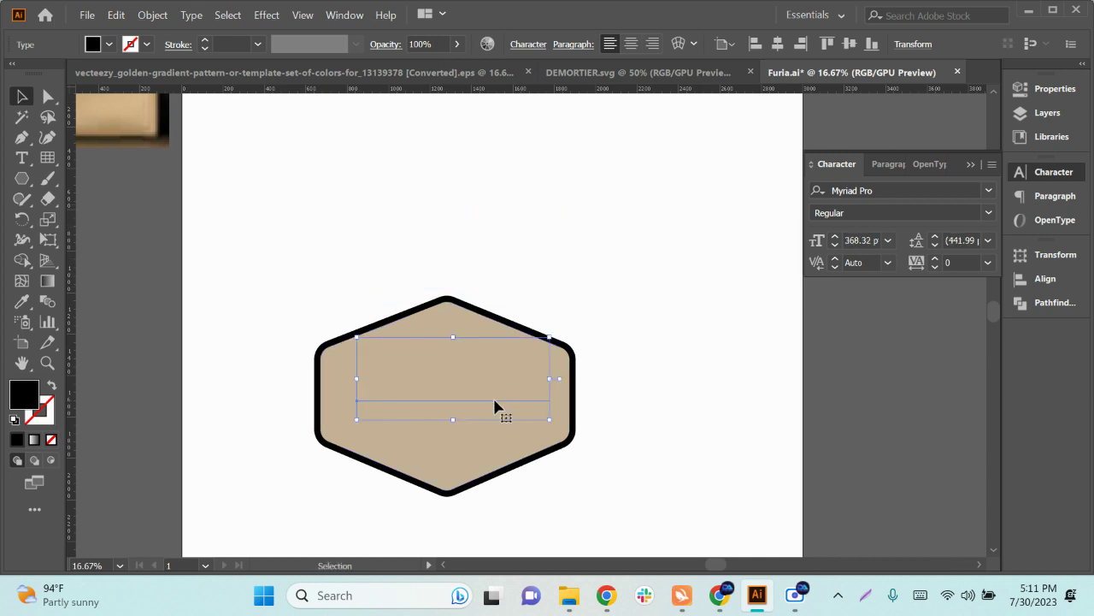
left_click(646, 412)
key("ctrl+z")
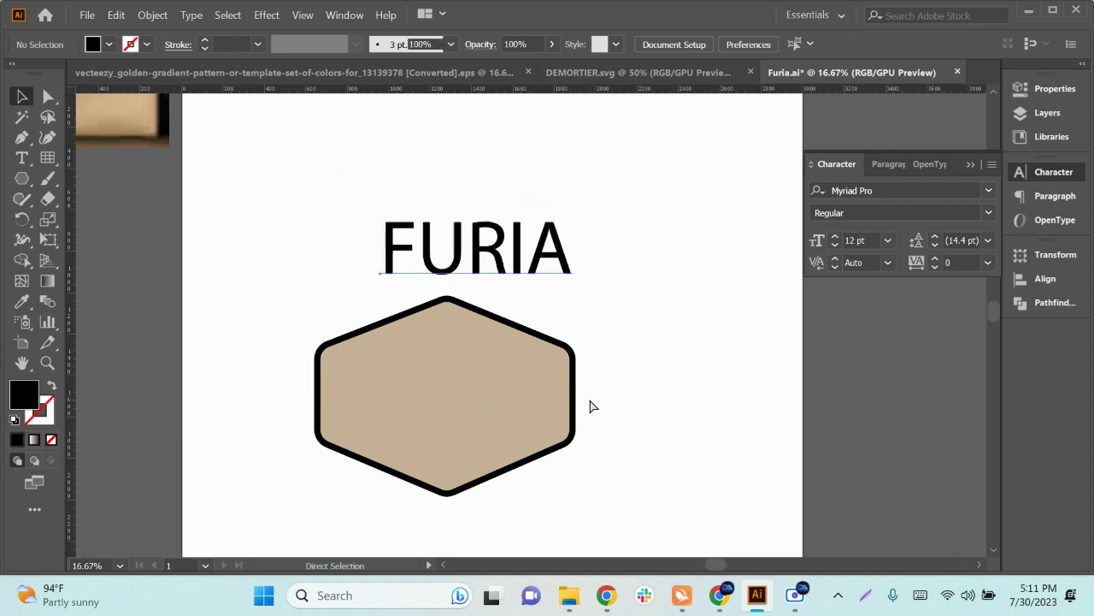
left_click(650, 325)
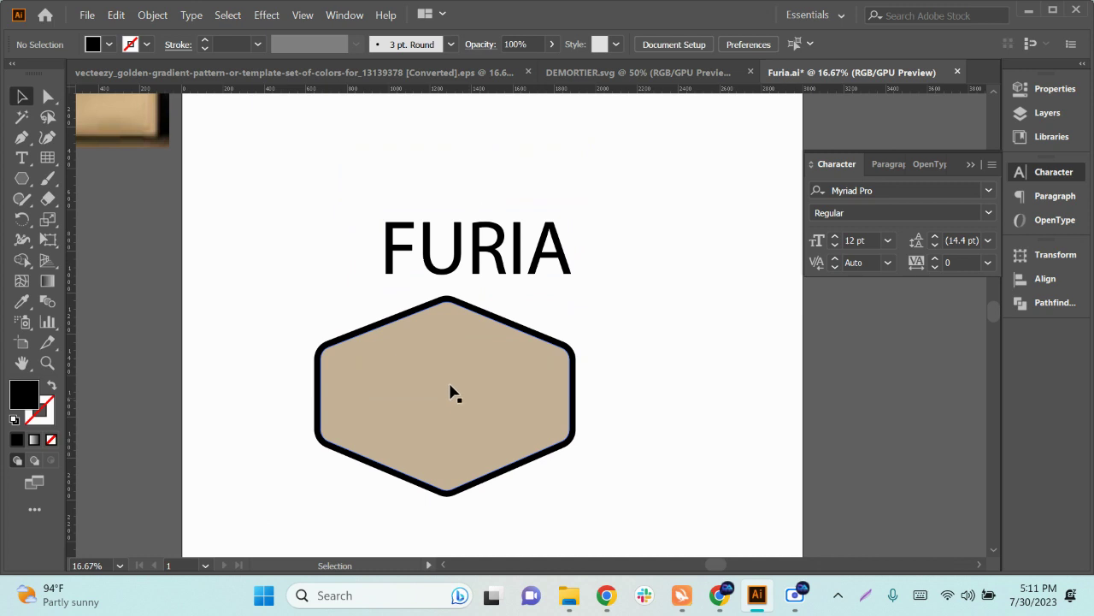
Step: Cut and paste FURIA in front of the hexagon and centre it on the badge
left_click(505, 273)
key("ctrl+x")
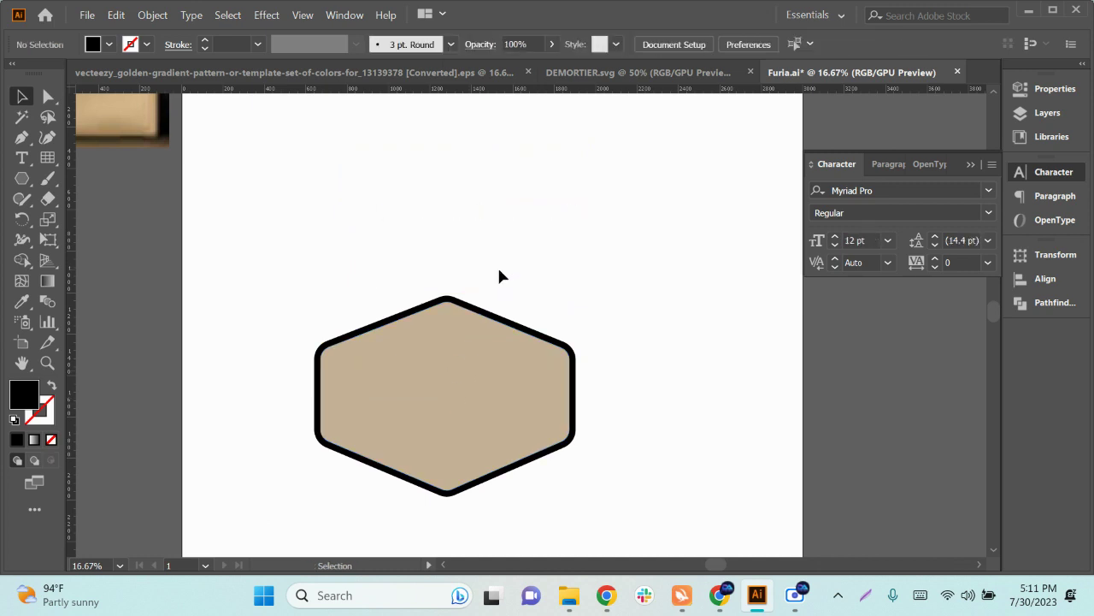
key("ctrl+v")
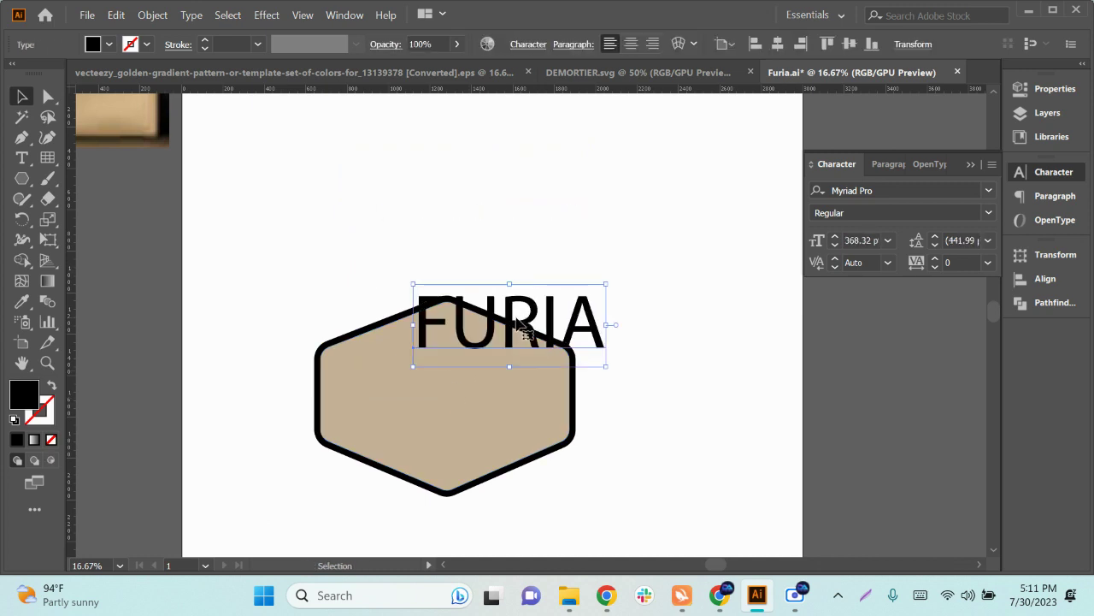
left_click_drag(504, 340, 500, 418)
left_click(631, 417)
left_click_drag(654, 440, 618, 441)
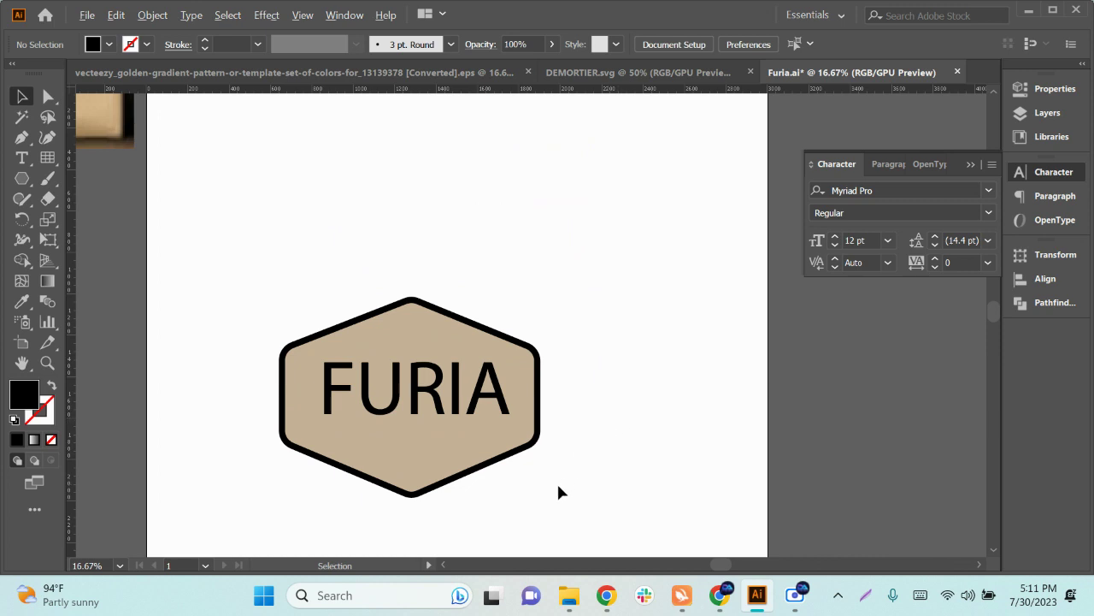
scroll(558, 491, "up", 2)
left_click_drag(553, 506, 606, 498)
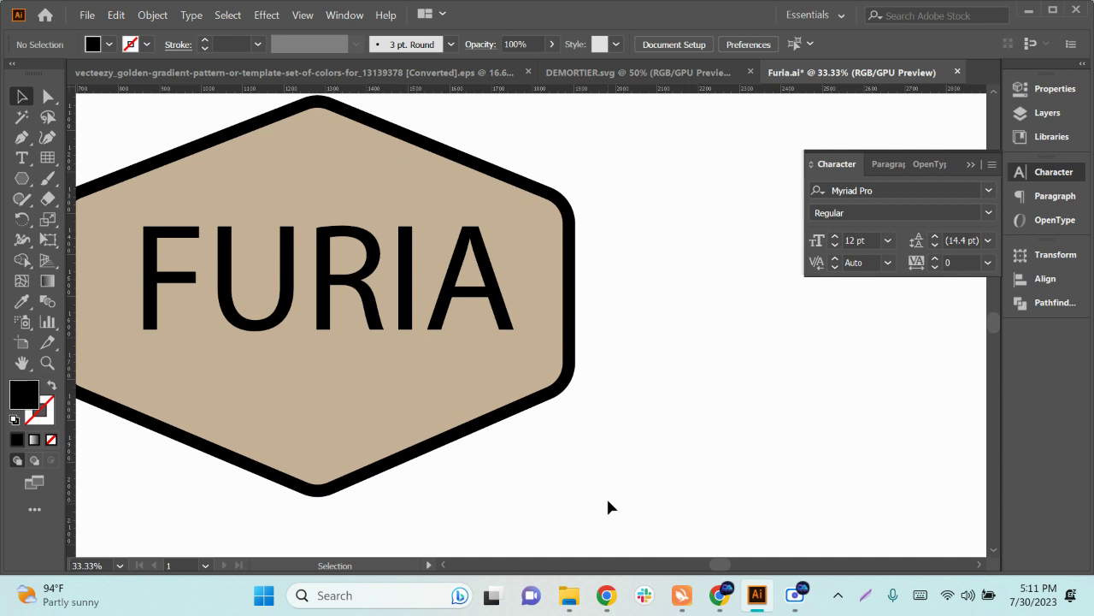
left_click(503, 324)
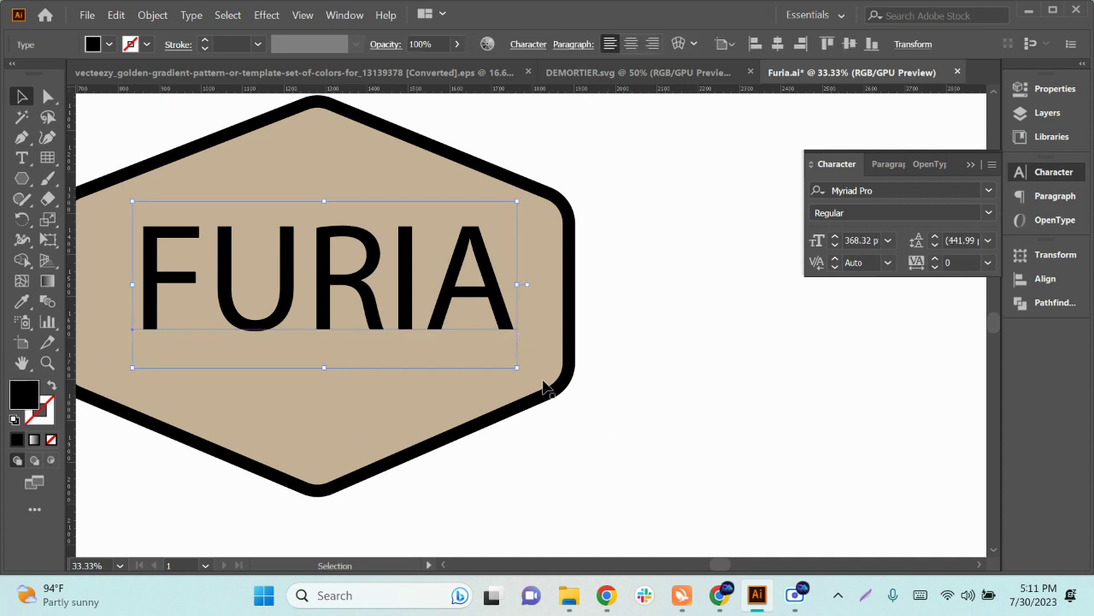
Step: Choose Berlin Sans FB Demi Bold from the Character panel font list for FURIA
left_click(989, 190)
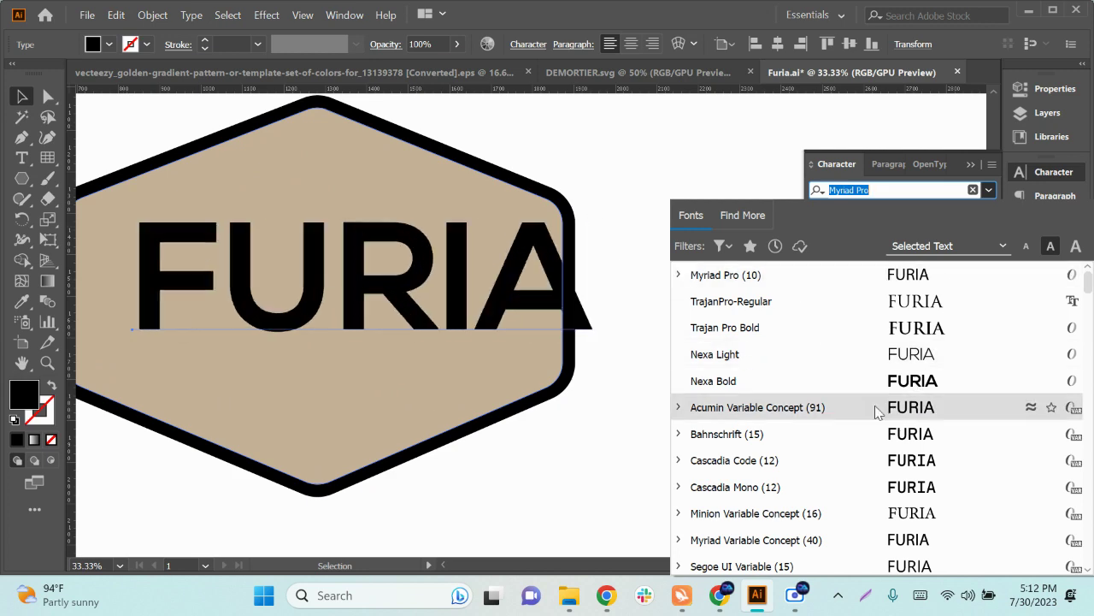
scroll(881, 411, "down", 4)
scroll(901, 436, "down", 5)
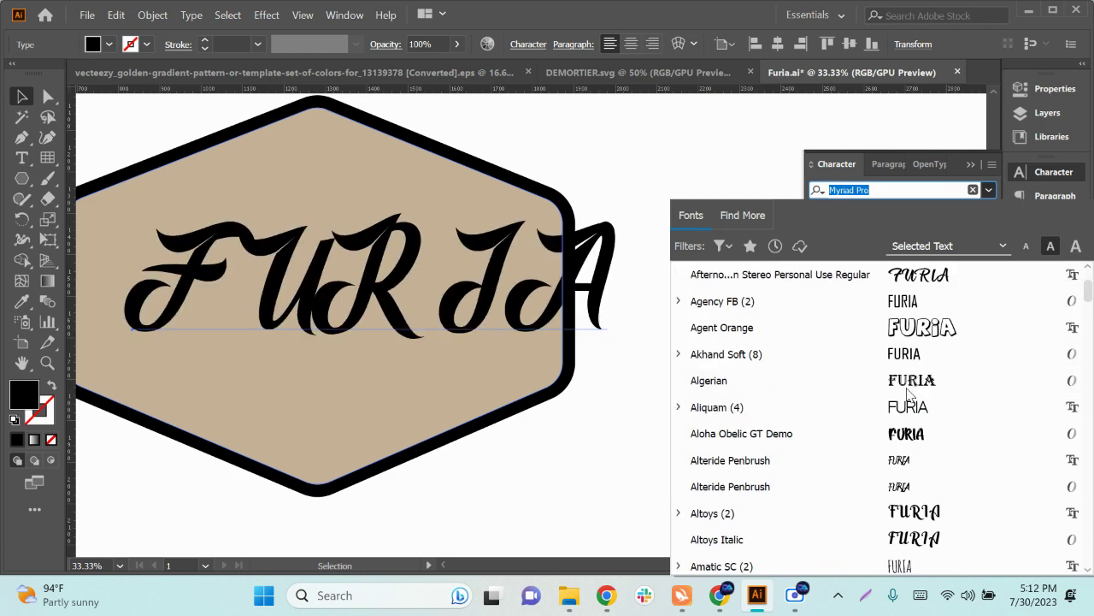
scroll(911, 442, "down", 4)
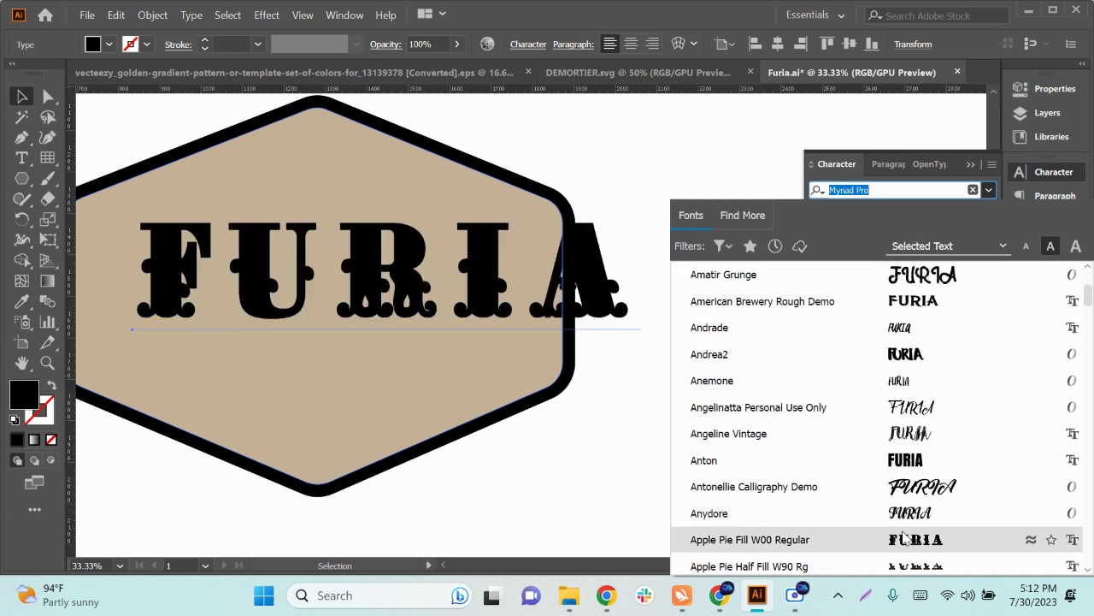
scroll(898, 478, "down", 5)
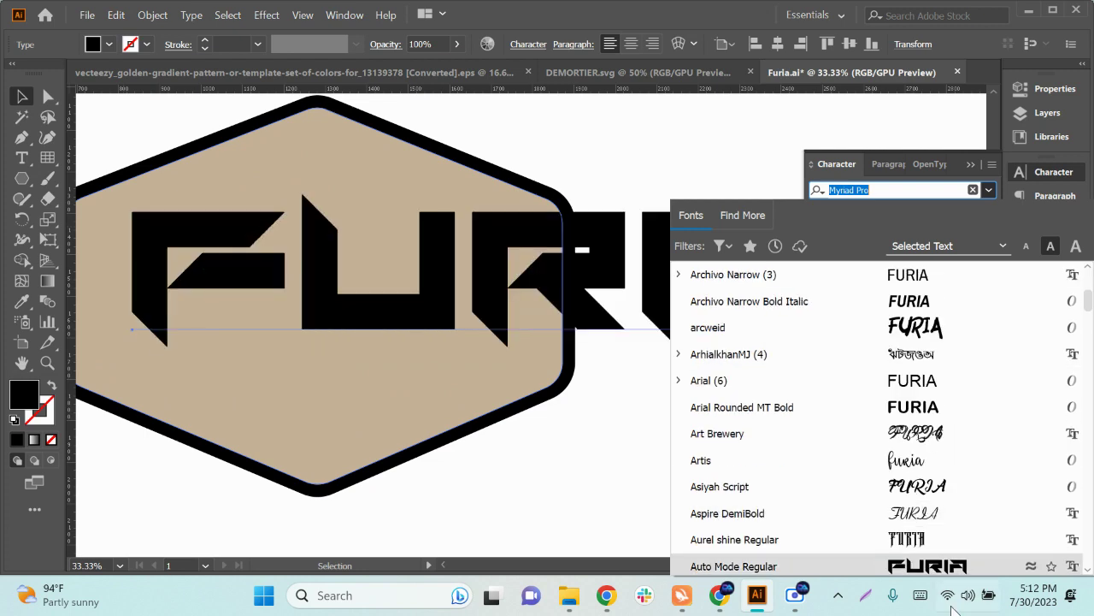
scroll(922, 438, "down", 2)
scroll(919, 417, "down", 3)
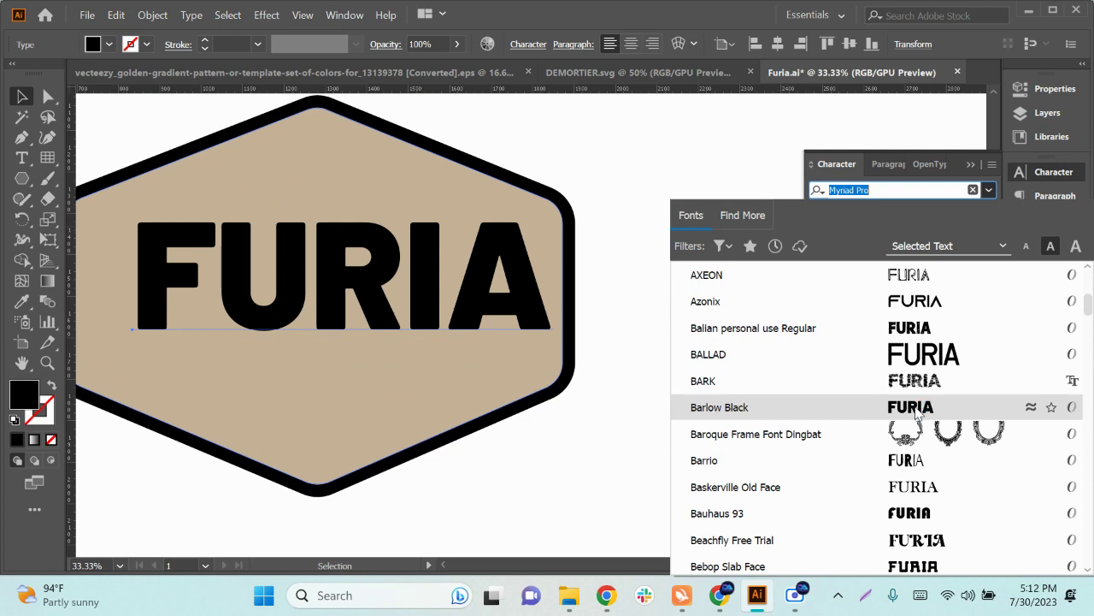
scroll(916, 401, "up", 9)
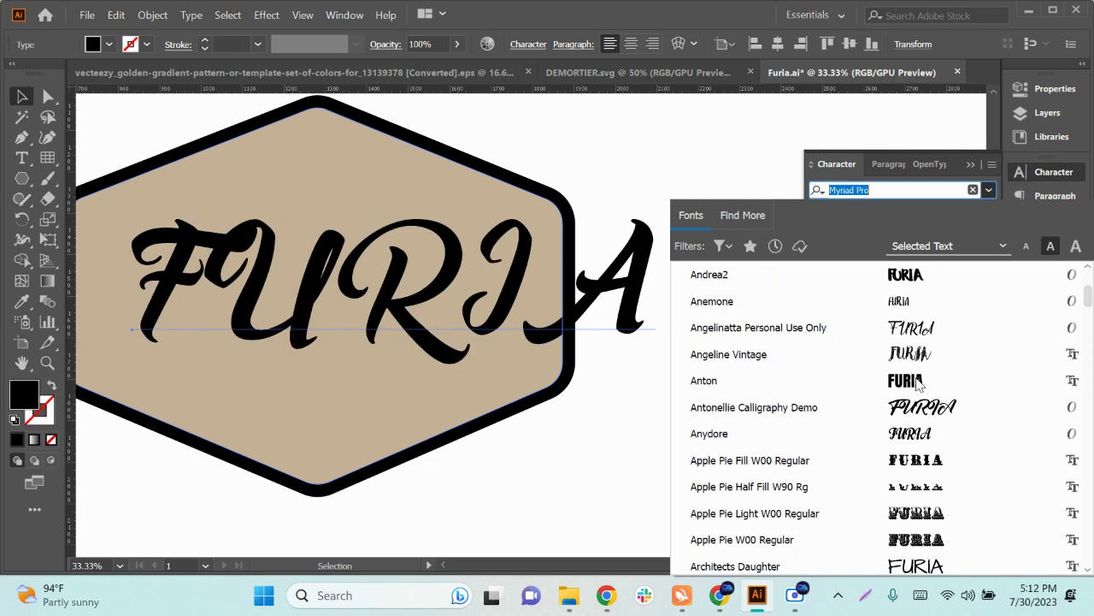
scroll(917, 385, "up", 10)
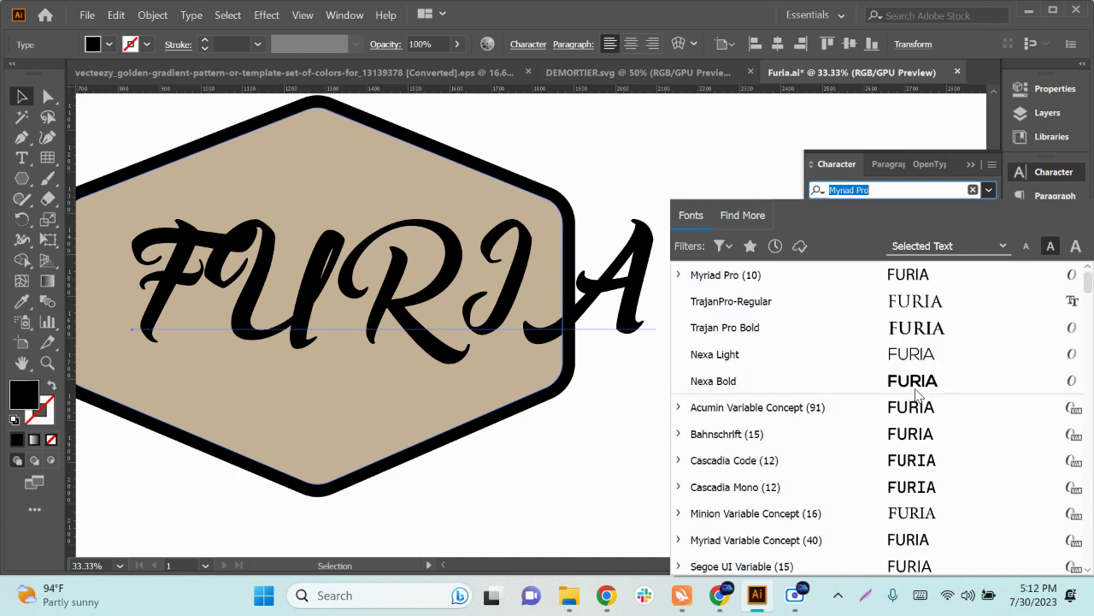
scroll(917, 393, "down", 9)
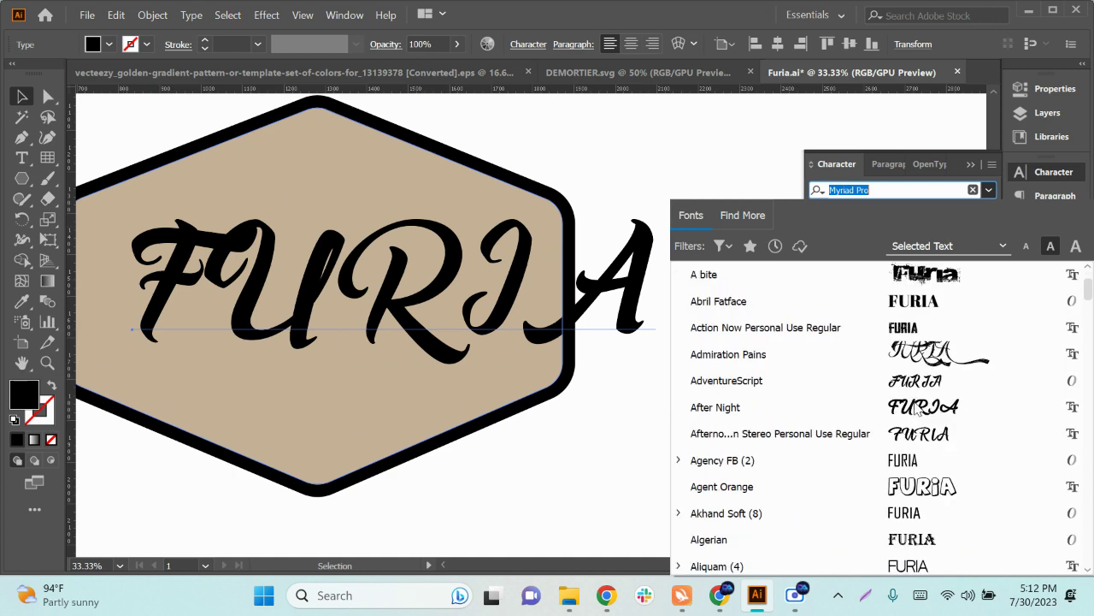
scroll(915, 423, "up", 2)
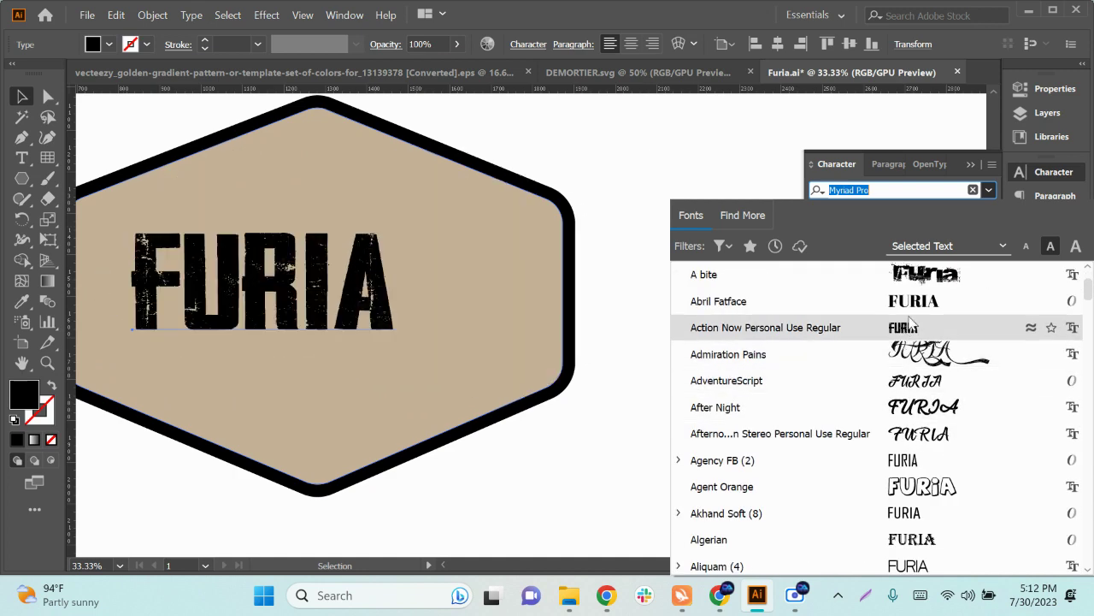
scroll(910, 329, "down", 5)
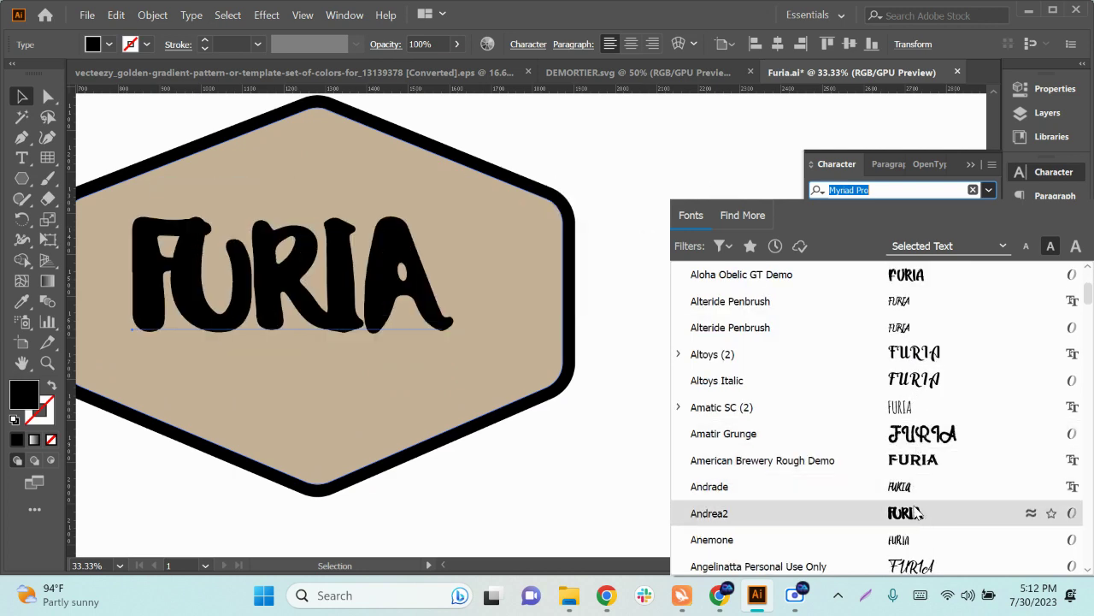
scroll(916, 518, "down", 3)
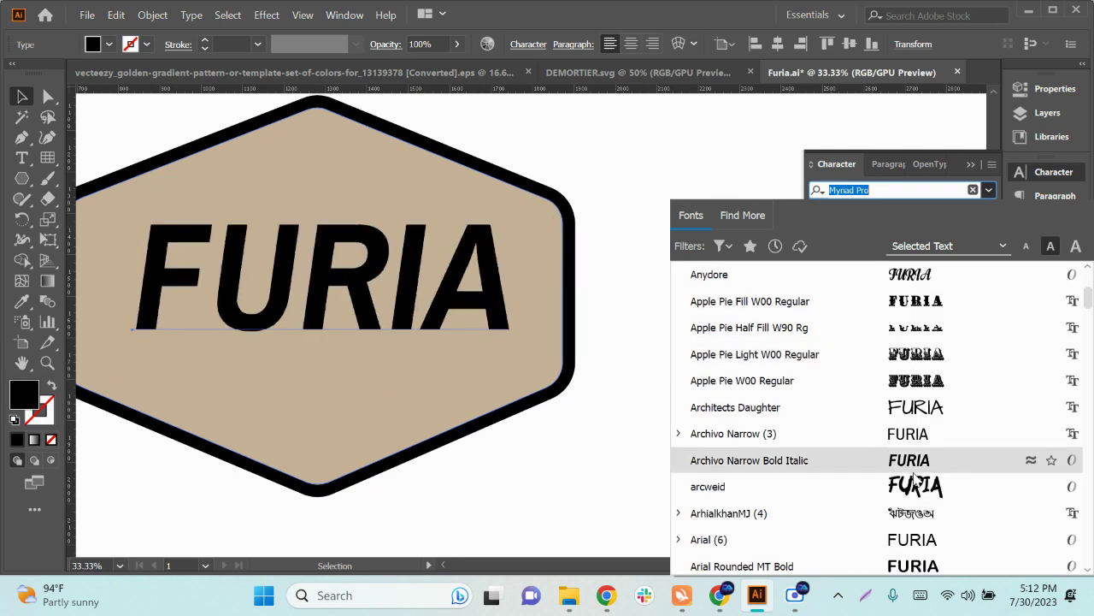
scroll(915, 453, "down", 6)
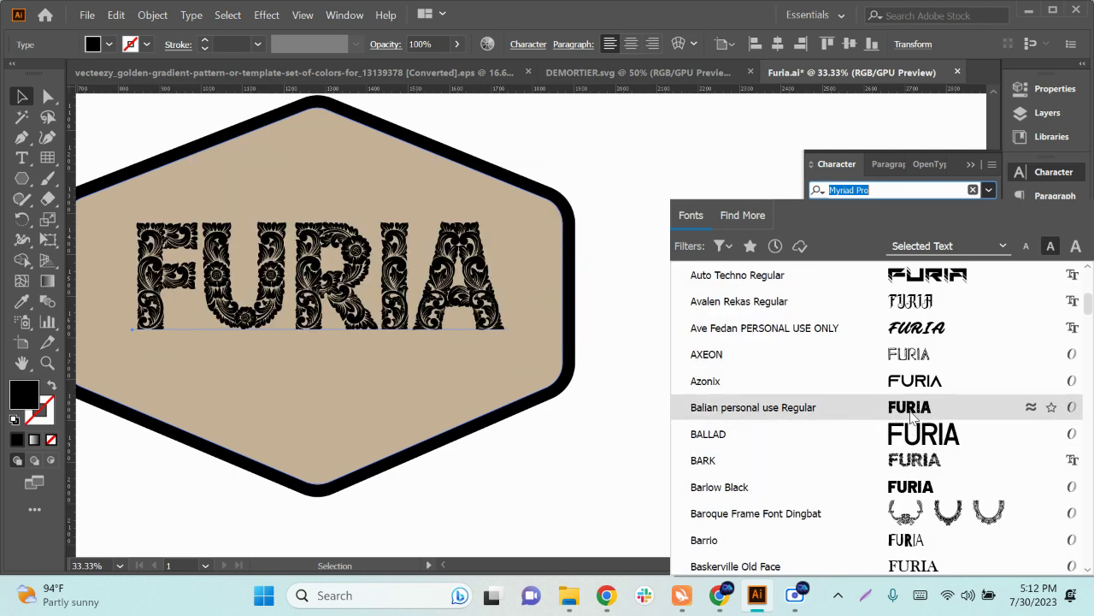
scroll(915, 419, "down", 6)
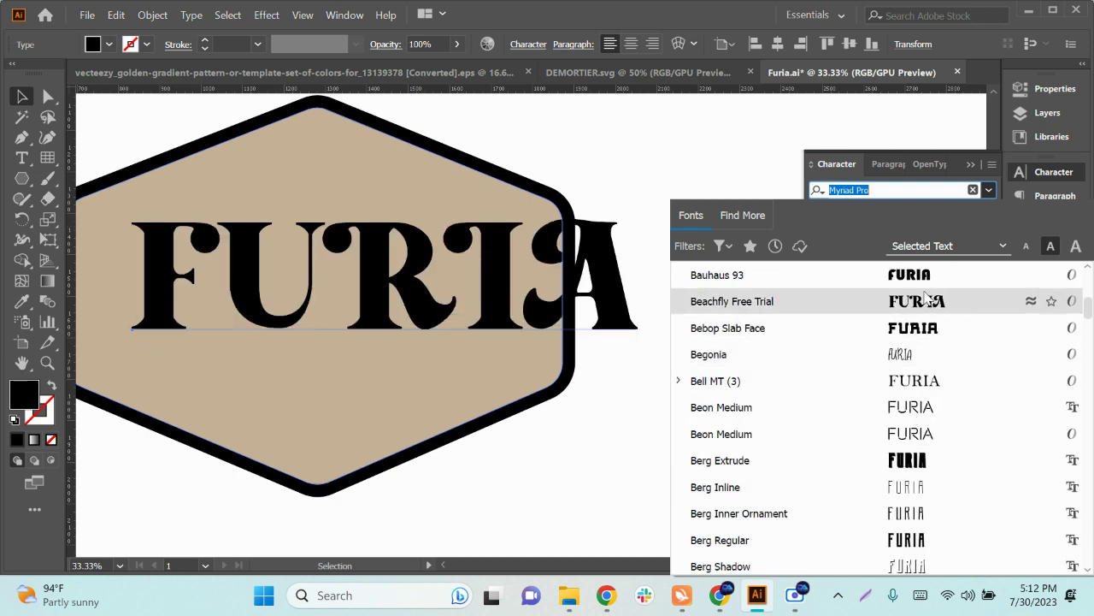
scroll(913, 367, "down", 4)
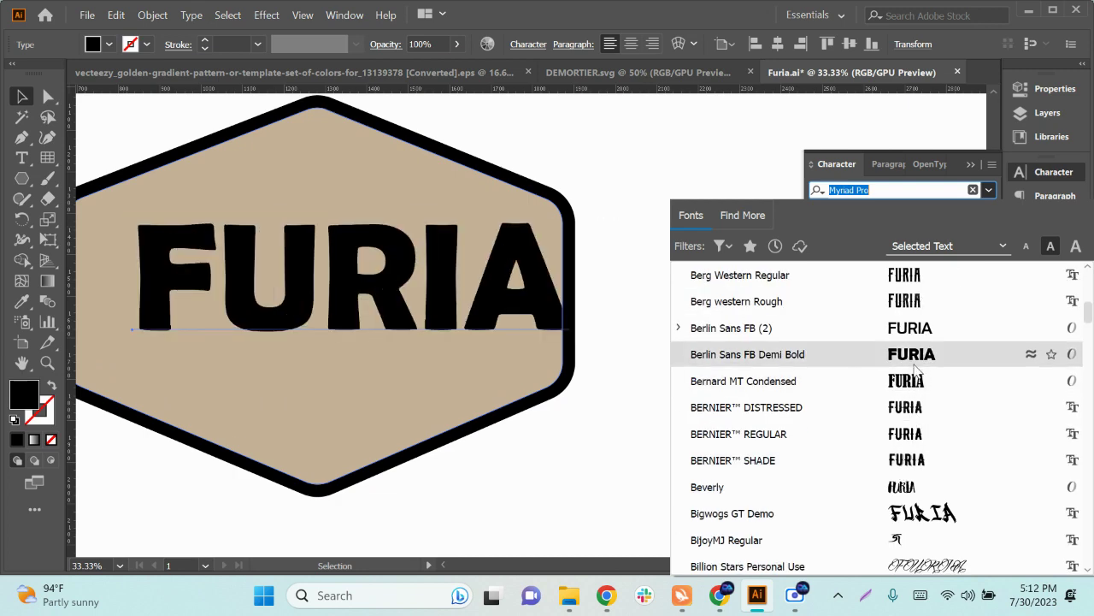
left_click(915, 369)
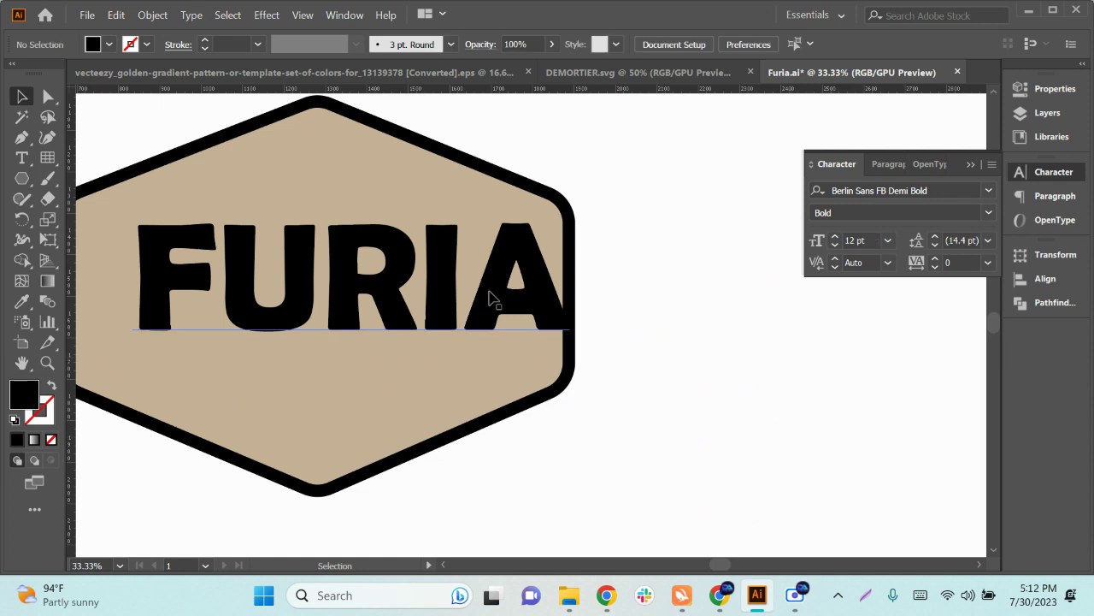
Step: Reposition FURIA slightly and reconfirm its font name in the Character panel
left_click_drag(474, 294, 439, 288)
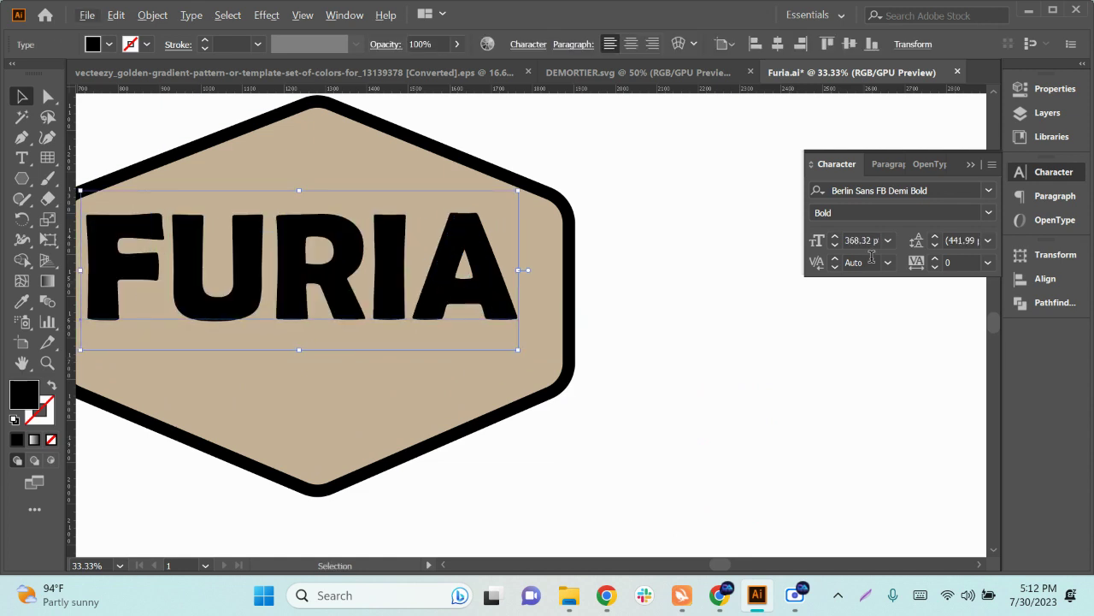
left_click(889, 190)
left_click_drag(958, 190, 801, 193)
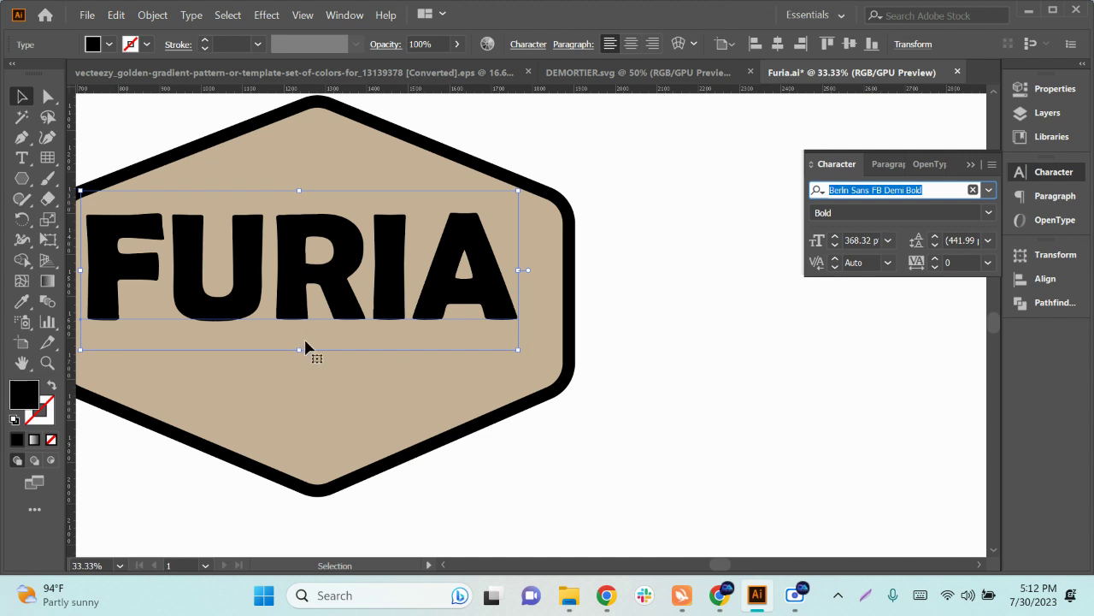
left_click(590, 505)
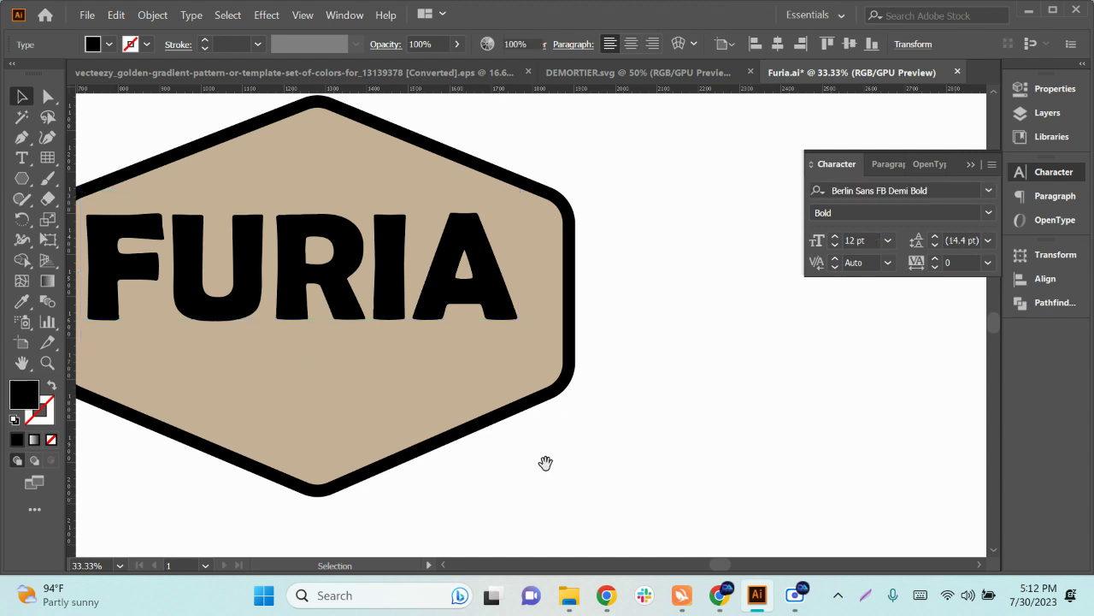
left_click_drag(545, 462, 589, 472)
left_click_drag(387, 312, 397, 313)
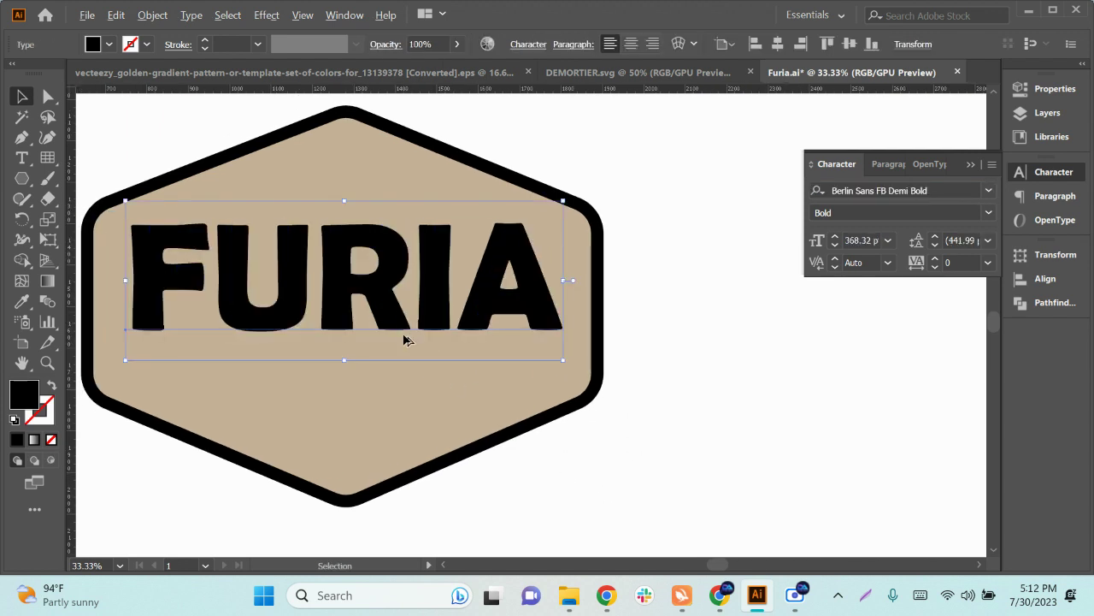
Step: Zoom out and drag FURIA up above the hexagon badge, ready for Touch Type
key("ctrl+minus")
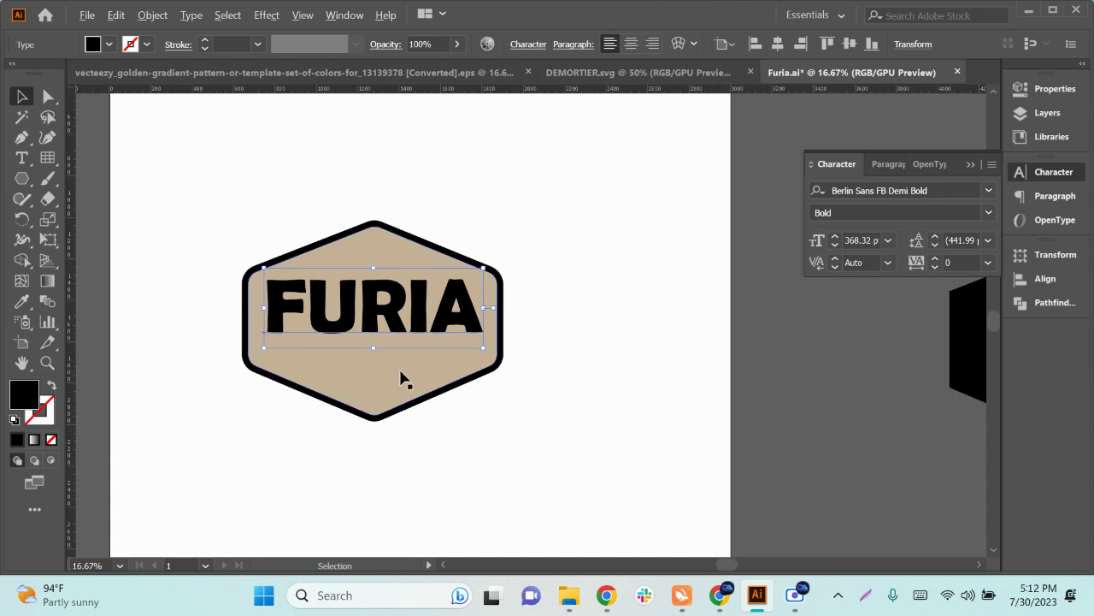
key("ctrl+minus")
scroll(196, 288, "up", 2)
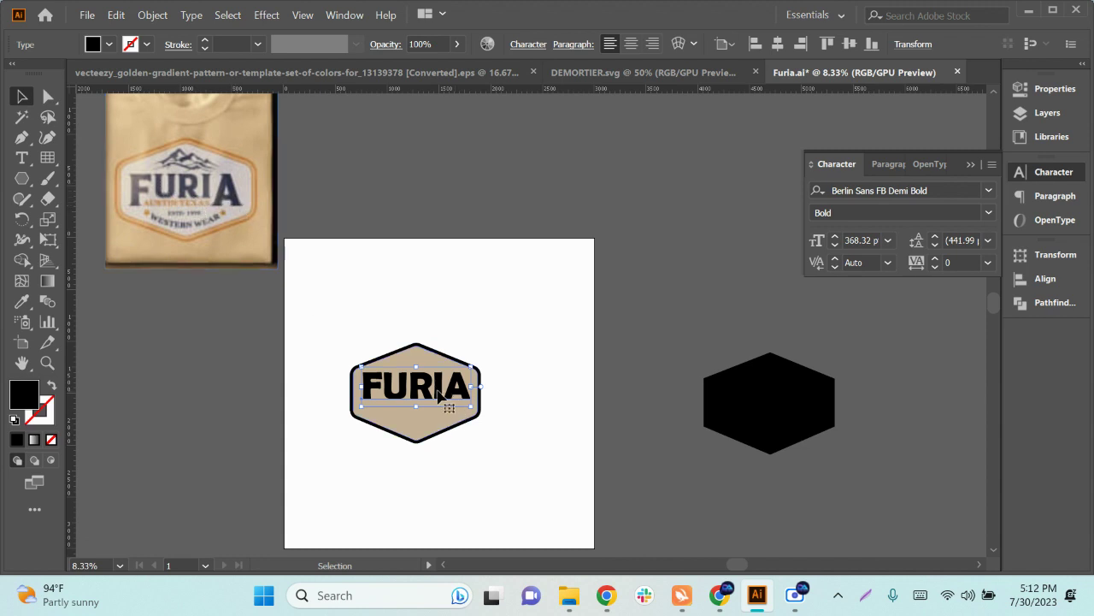
left_click_drag(436, 393, 448, 300)
scroll(449, 309, "up", 2)
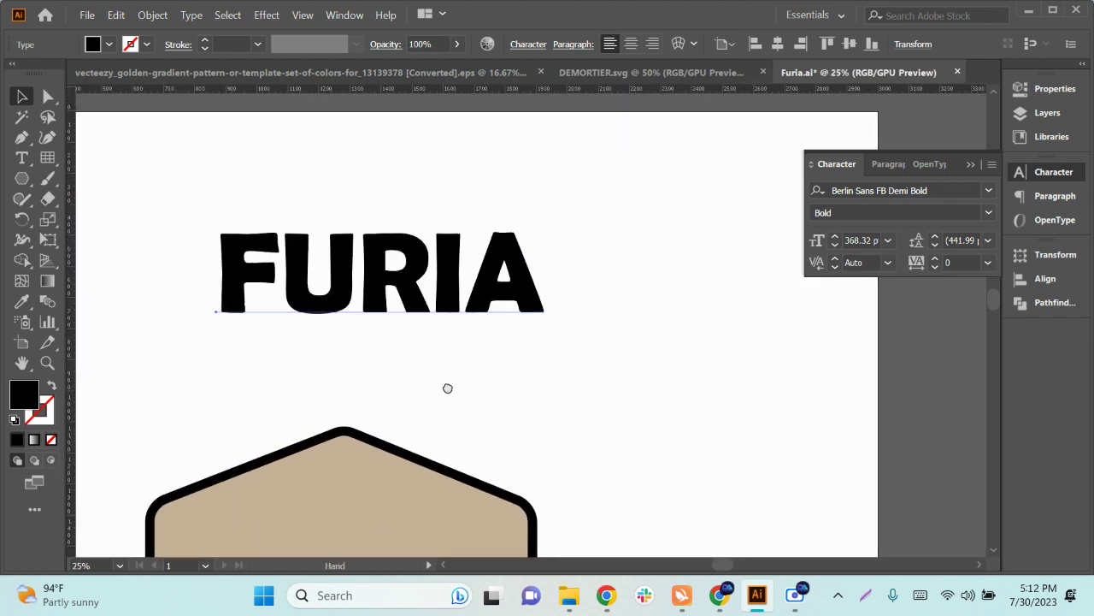
key("shift+t")
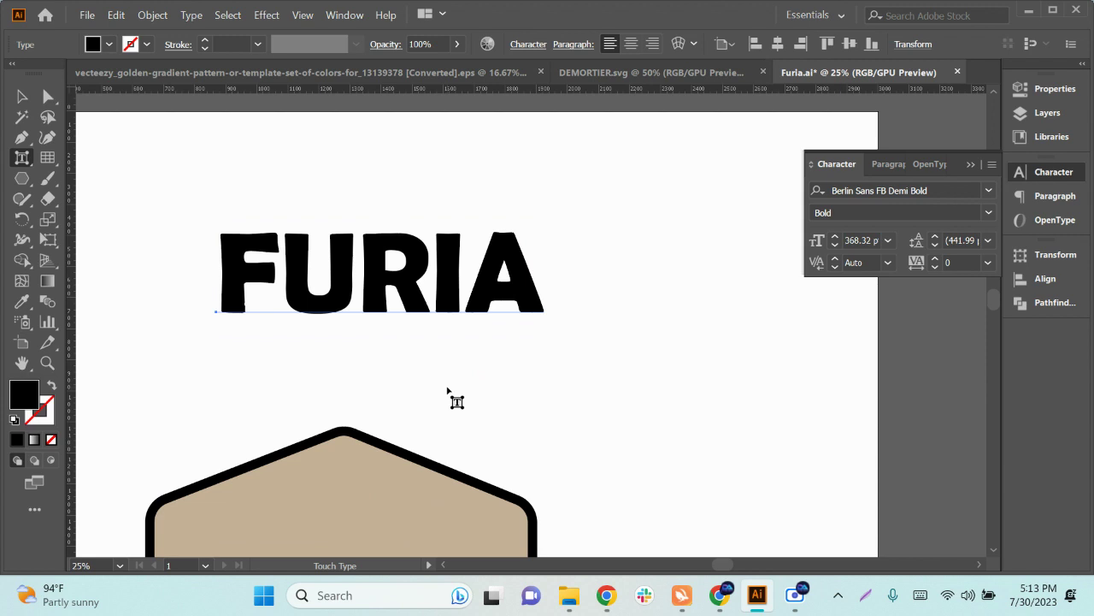
Step: With the Touch Type Tool, enlarge the F to about 139% and the A to about 121%
scroll(447, 391, "up", 1)
right_click(14, 163)
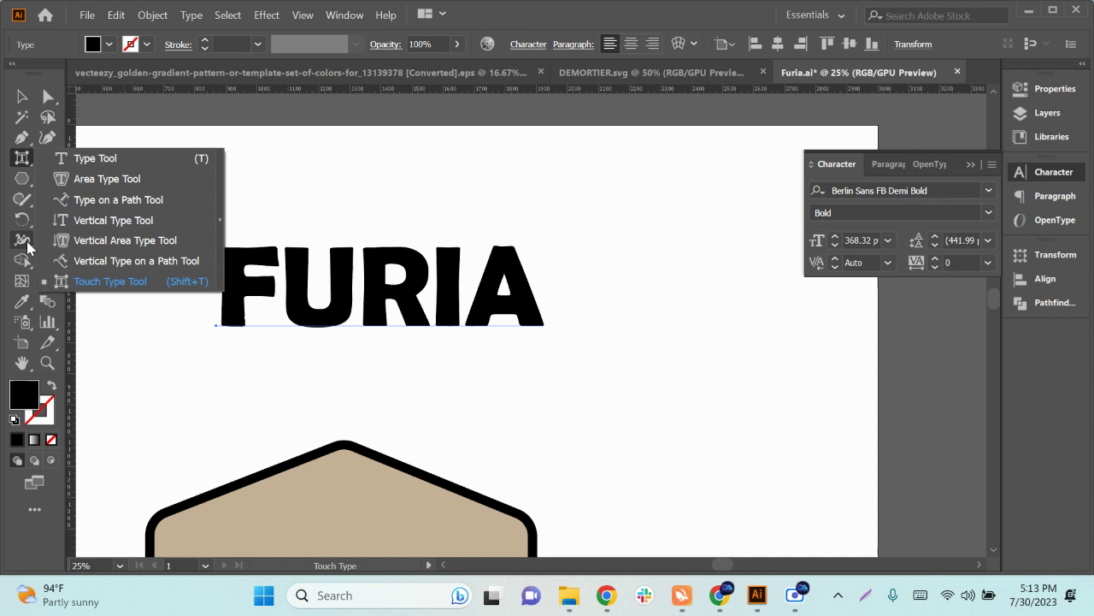
left_click(112, 289)
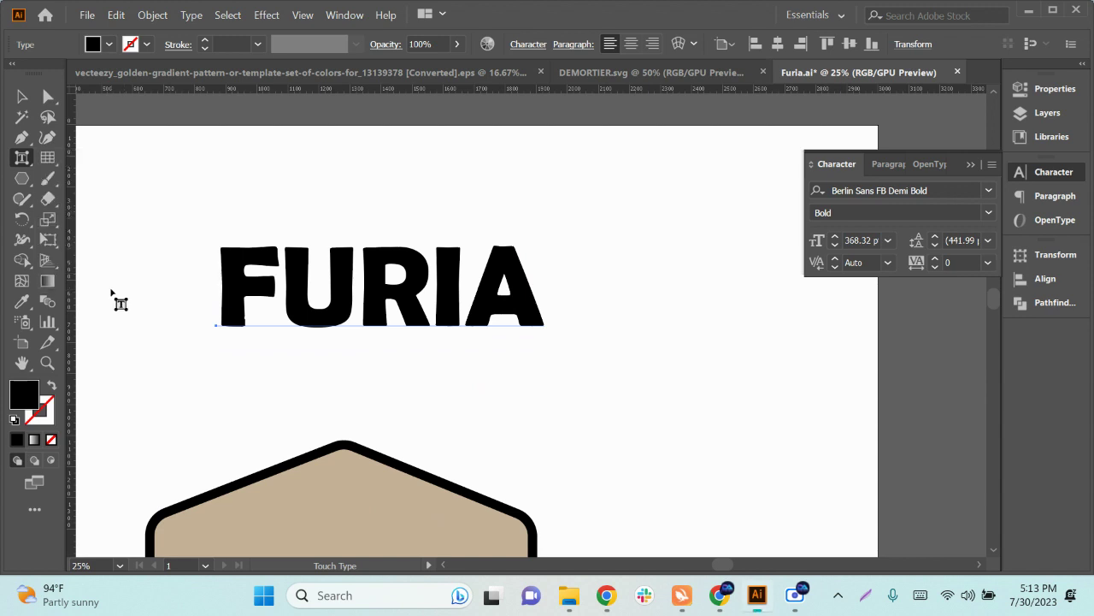
left_click(221, 267)
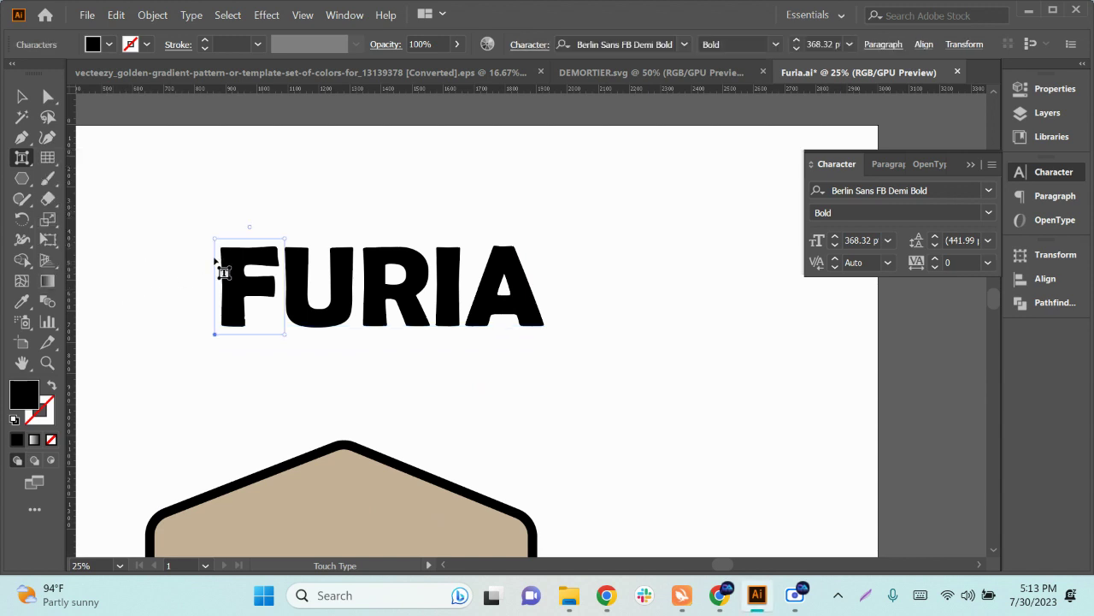
left_click_drag(284, 239, 321, 203)
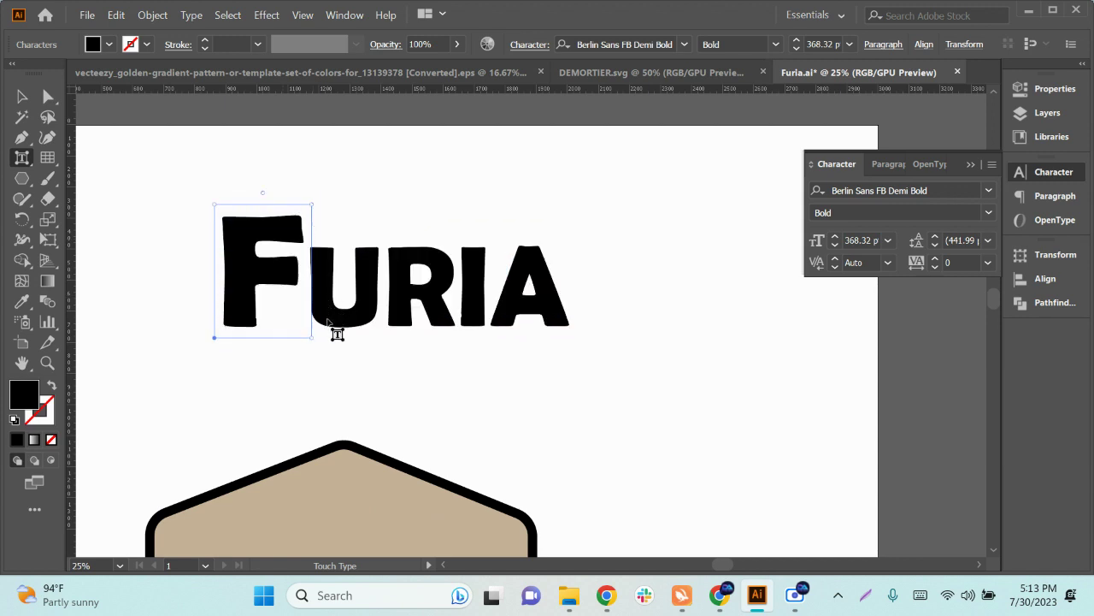
left_click(537, 285)
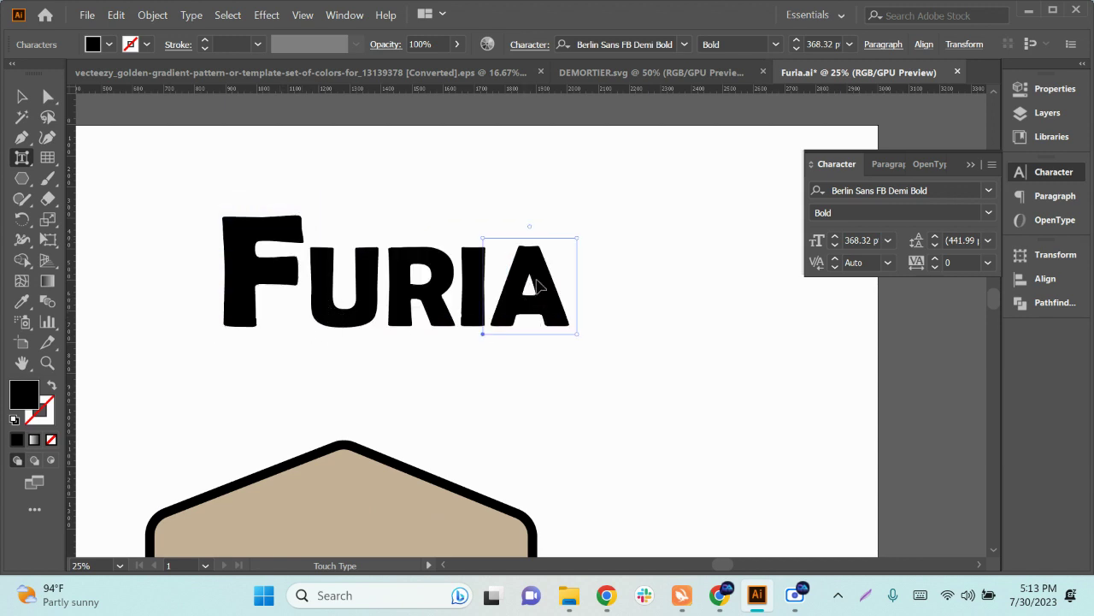
left_click_drag(486, 237, 476, 211)
key("Escape")
key("ctrl+z")
left_click_drag(578, 239, 596, 219)
Step: Add guides at the letter tops and baseline, then enlarge the A to about 134%
left_click_drag(451, 88, 224, 218)
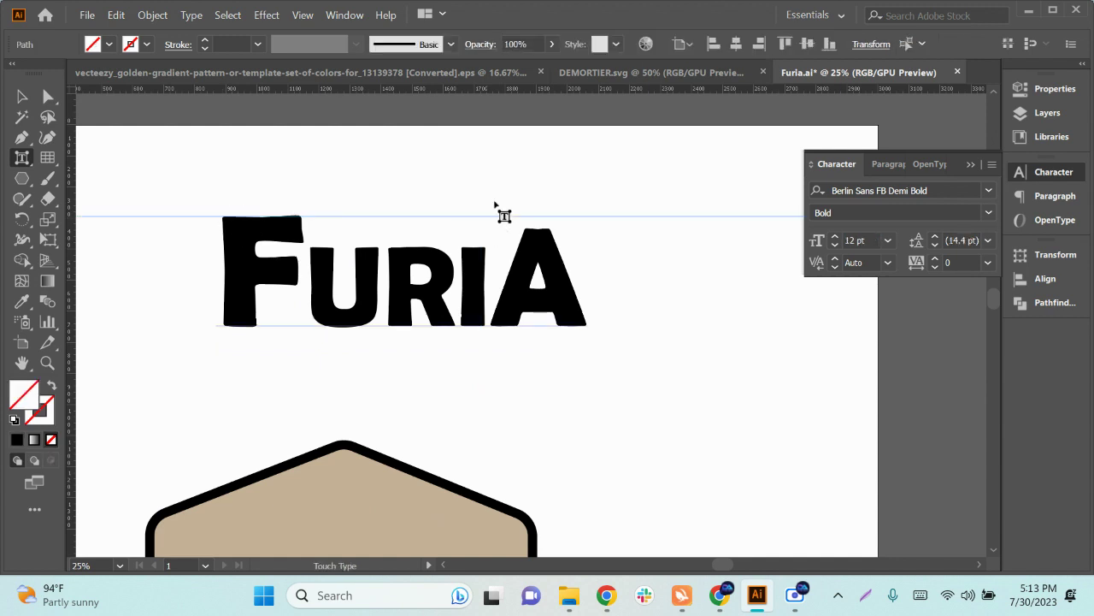
left_click_drag(385, 89, 242, 329)
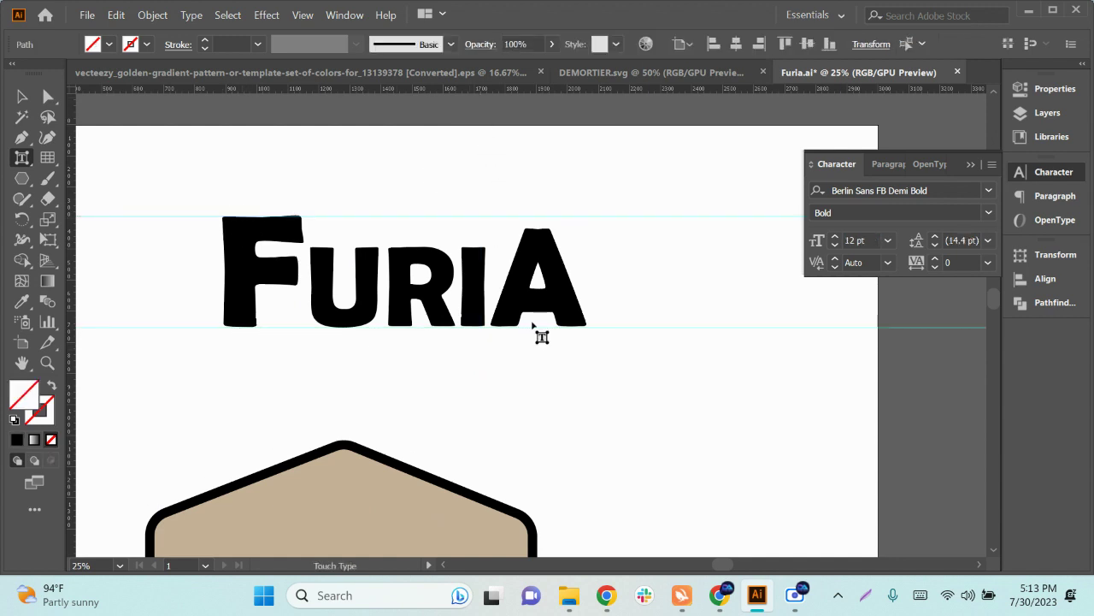
left_click(550, 245)
left_click_drag(599, 218, 621, 207)
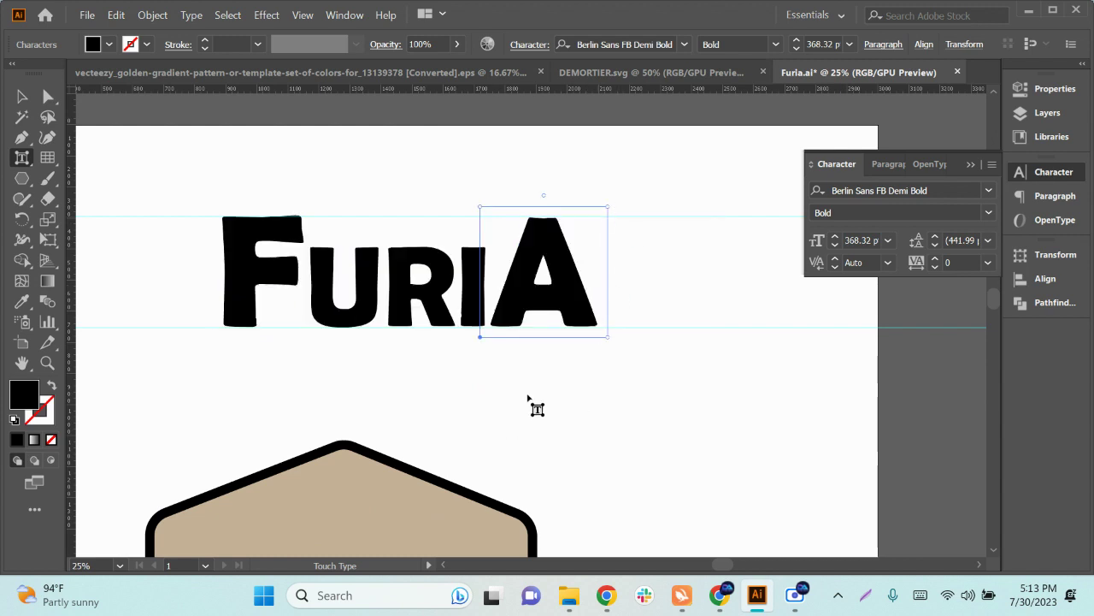
left_click(21, 96)
left_click_drag(689, 159, 770, 459)
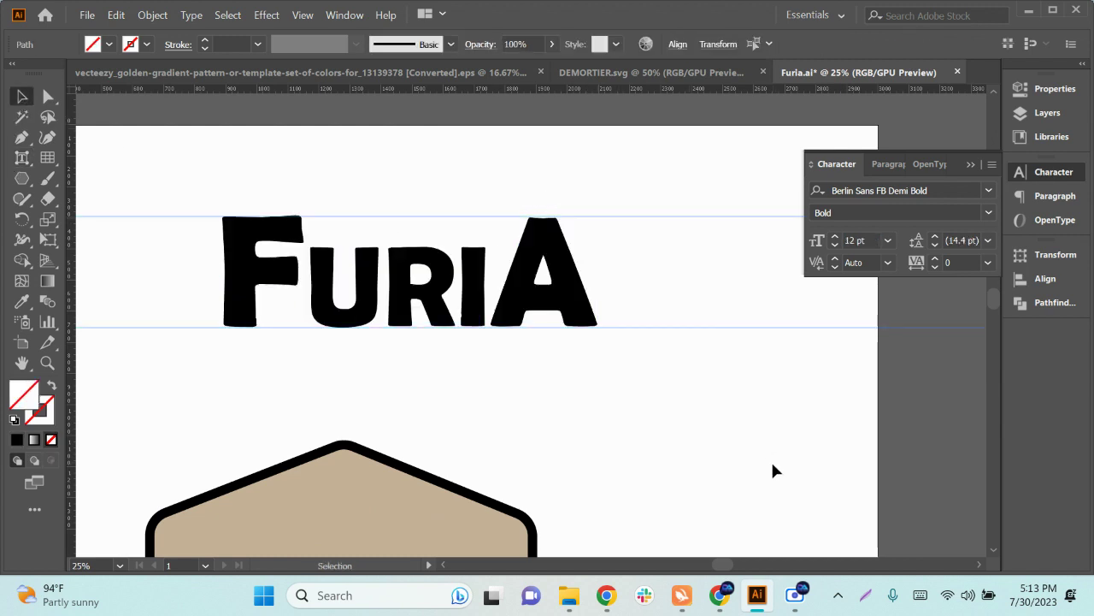
left_click_drag(537, 384, 389, 308)
Step: Convert FURIA to outlines and ungroup it into separate letter shapes
right_click(402, 321)
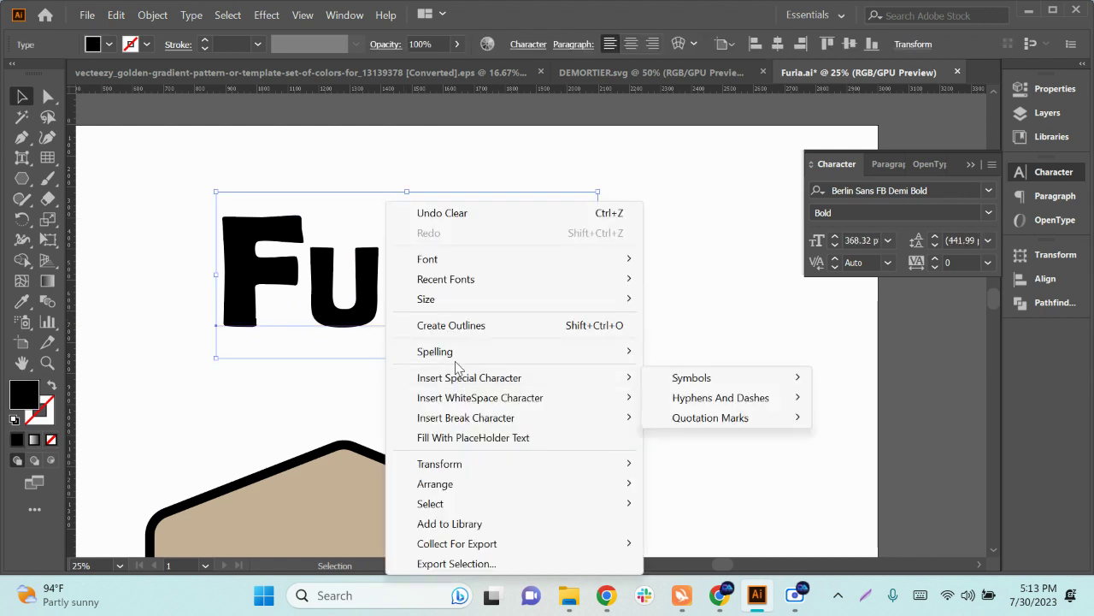
left_click(451, 326)
right_click(414, 261)
left_click(475, 412)
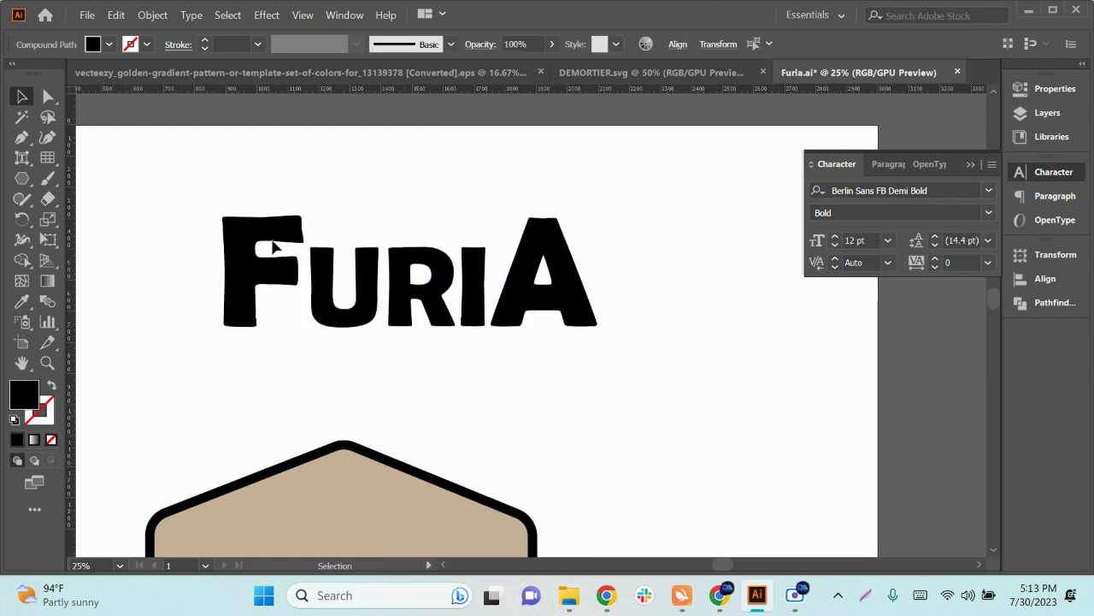
left_click(265, 256)
left_click_drag(574, 232, 285, 245)
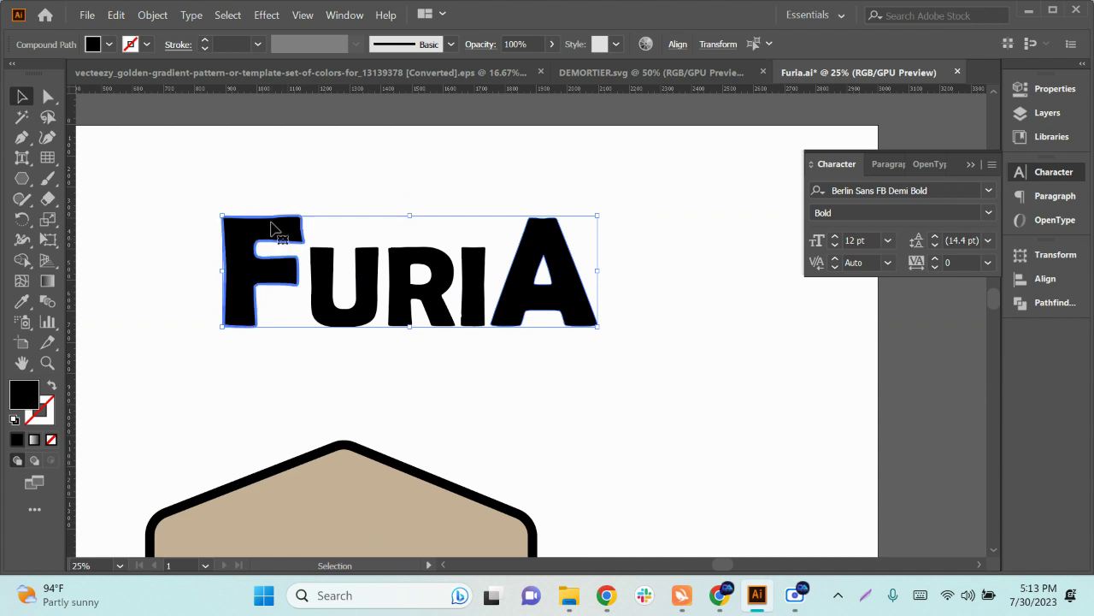
left_click(677, 43)
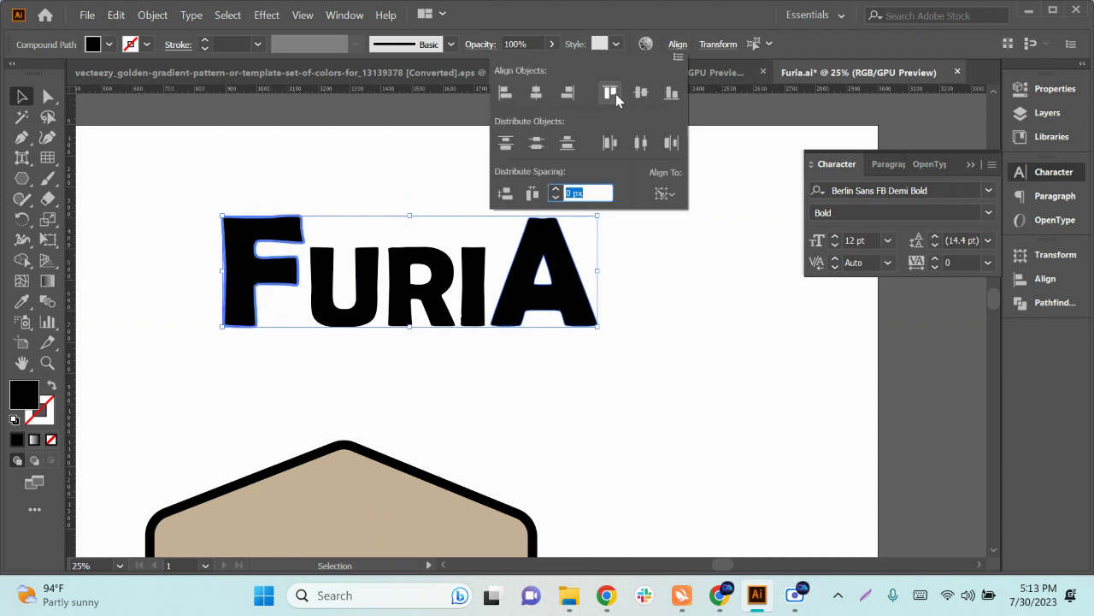
left_click(605, 315)
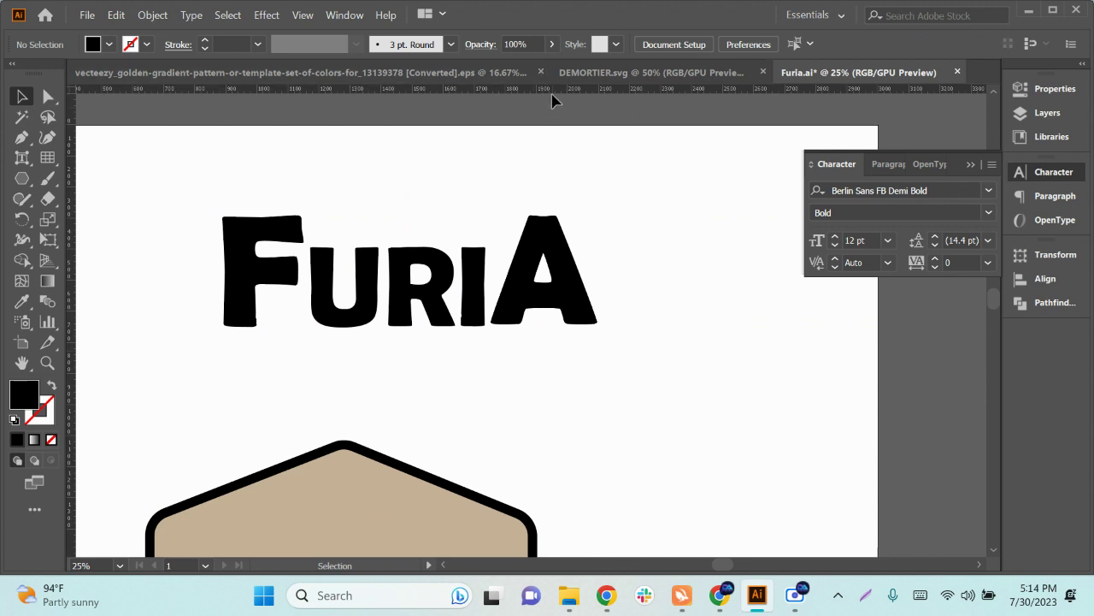
Step: Add a guide under the letters and extend the A down onto it
left_click_drag(556, 93, 242, 333)
scroll(499, 350, "up", 3)
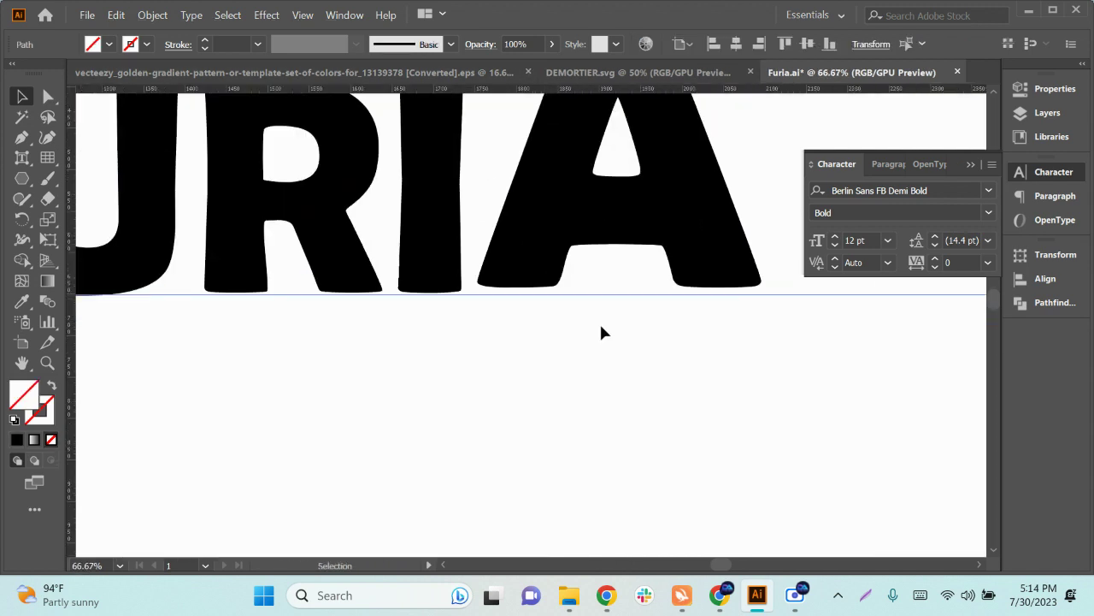
left_click(606, 285)
left_click_drag(617, 288, 618, 295)
left_click(630, 407)
Step: Top-align the F with the U, R and I letter group
scroll(575, 425, "down", 3)
scroll(440, 391, "up", 1)
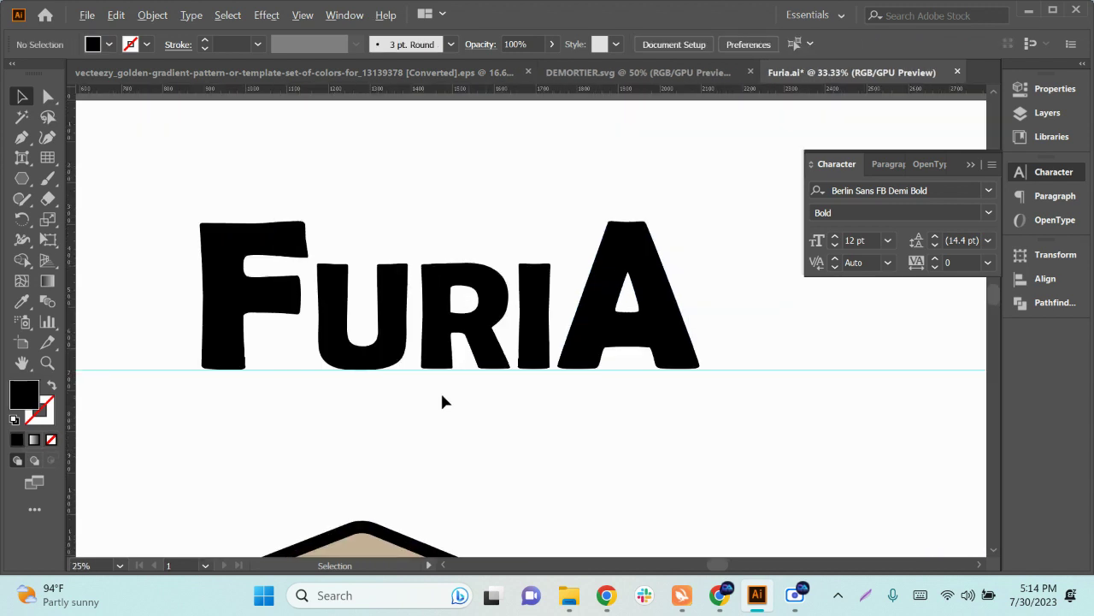
left_click(540, 354)
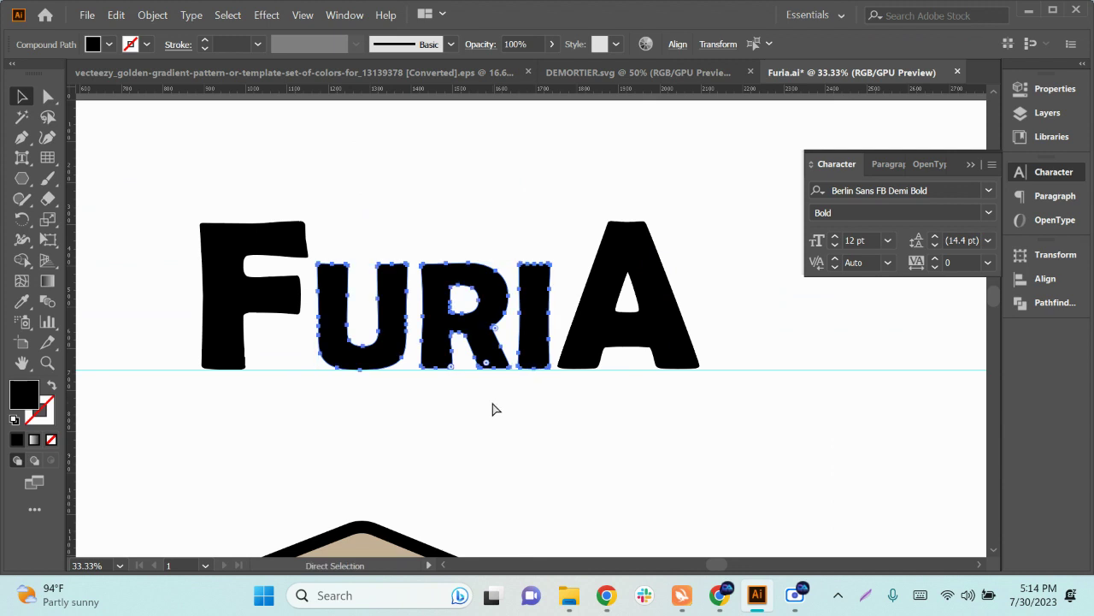
left_click(286, 242, "shift")
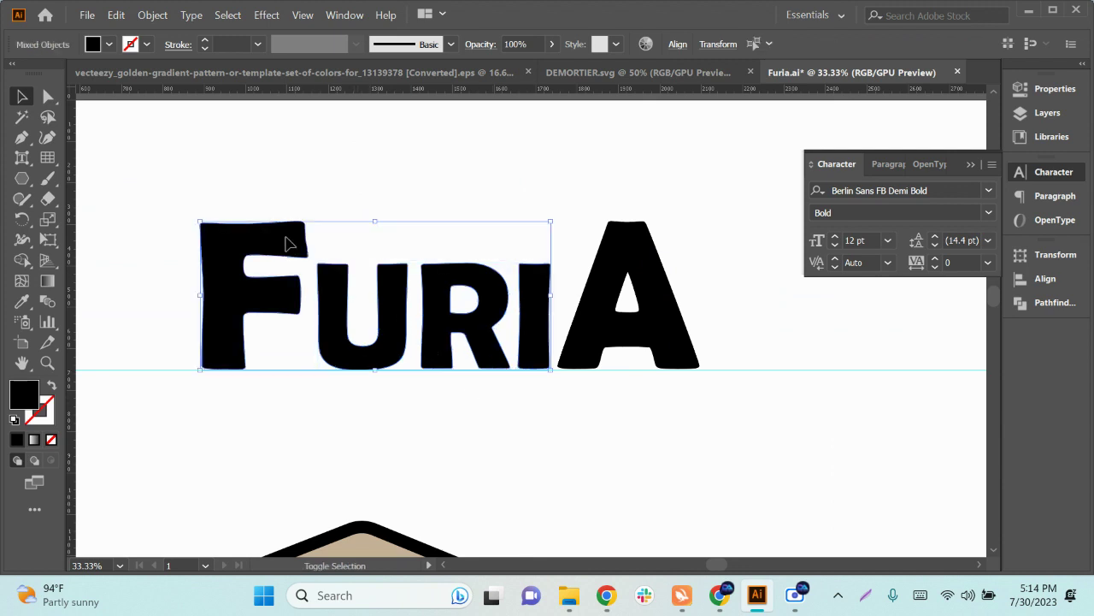
left_click(678, 43)
left_click(611, 92)
left_click(707, 451)
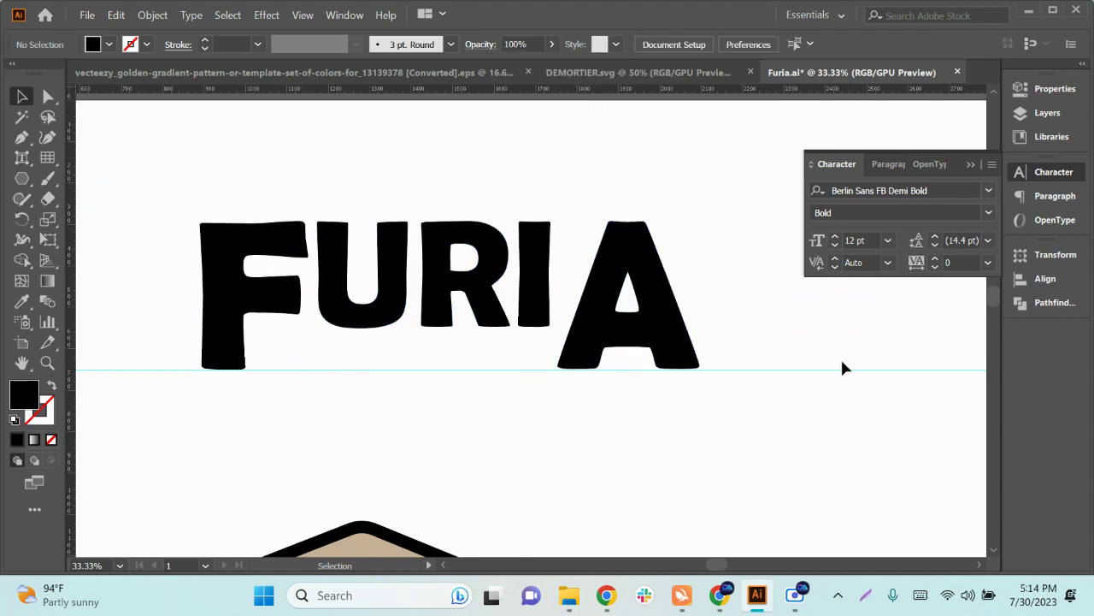
Step: Delete the lower guide and nudge the URI letters to even their spacing
left_click_drag(881, 444, 882, 445)
key("Delete")
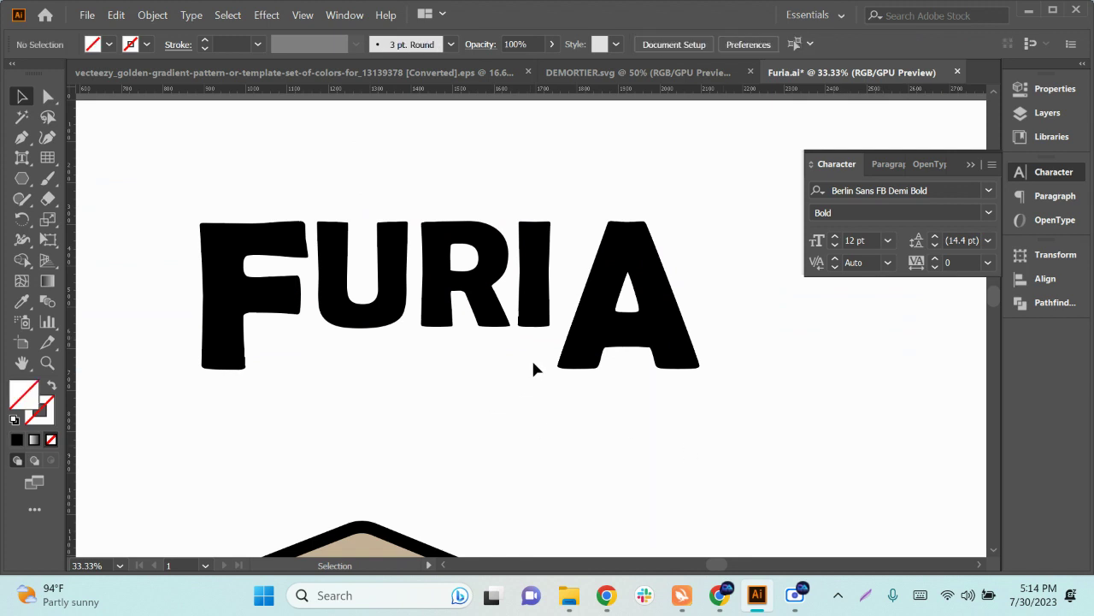
left_click(373, 310)
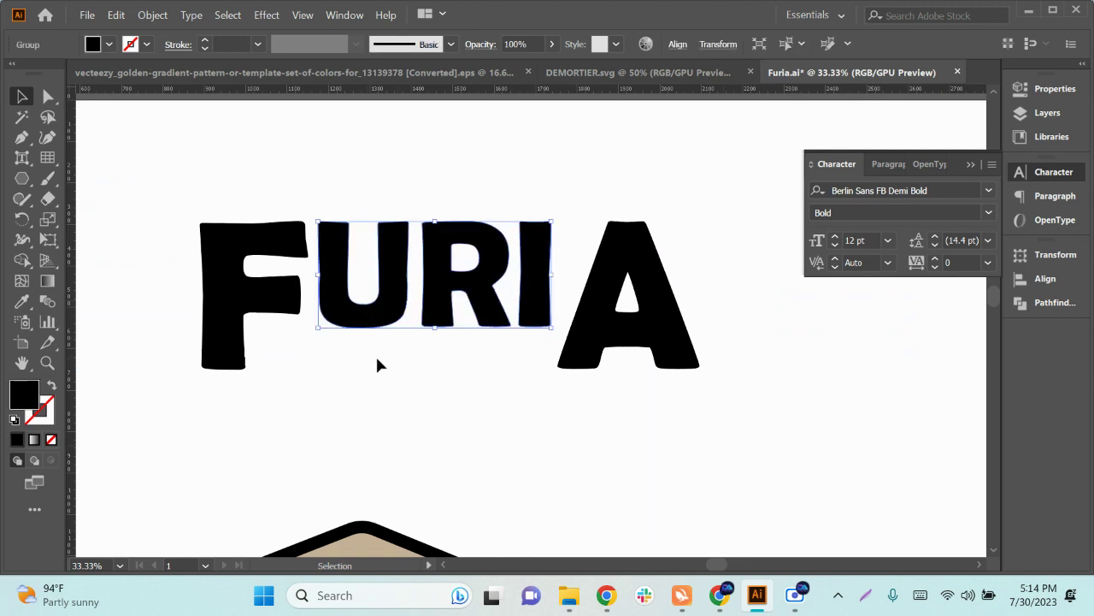
key("Right")
key("Right")
key("Right")
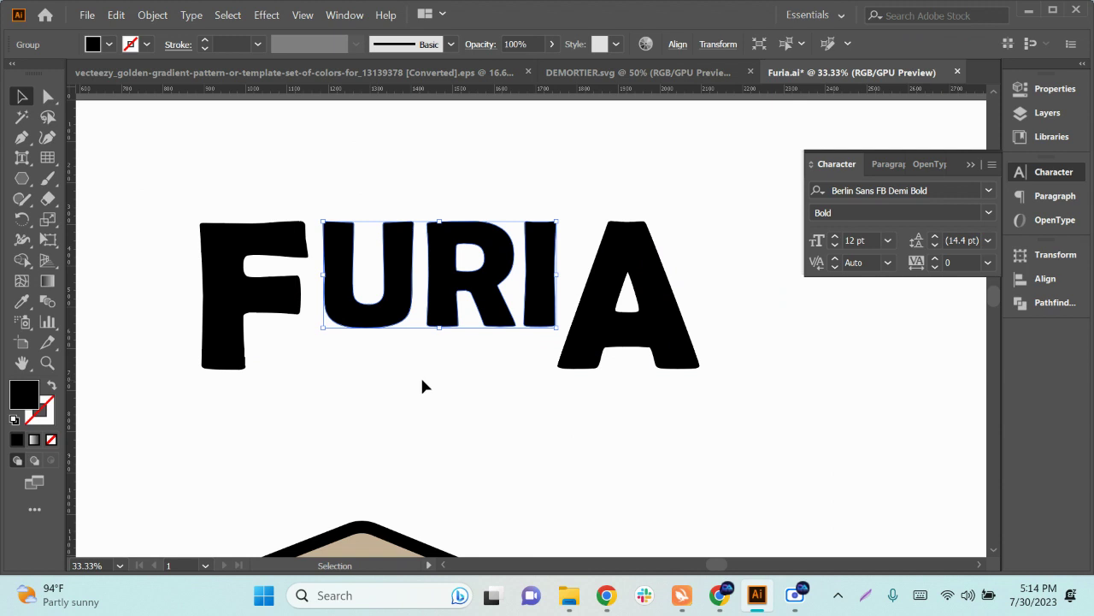
key("Left")
key("Left")
left_click_drag(869, 450, 188, 261)
Step: Move the FURIA lettering into the hexagon and scale it to fill the width
scroll(500, 342, "down", 3)
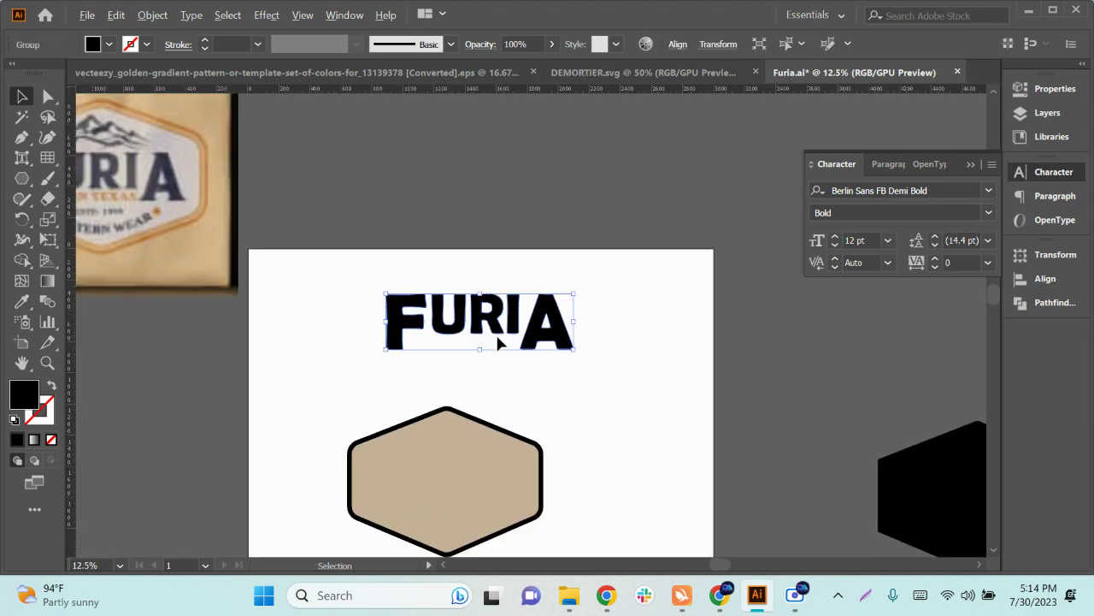
left_click_drag(293, 359, 408, 359)
left_click_drag(386, 300, 401, 282)
left_click_drag(505, 256, 468, 396)
scroll(529, 446, "up", 1)
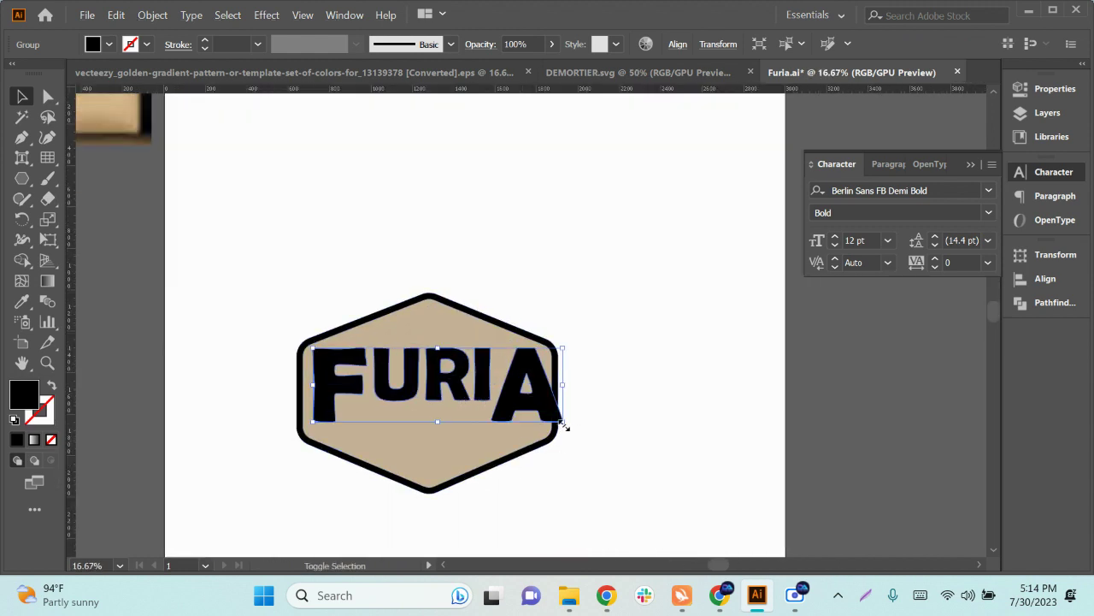
left_click_drag(564, 425, 498, 383)
scroll(488, 414, "up", 2)
mouse_move(566, 391)
left_mouse_down()
mouse_move(577, 403)
mouse_move(554, 384)
left_mouse_up()
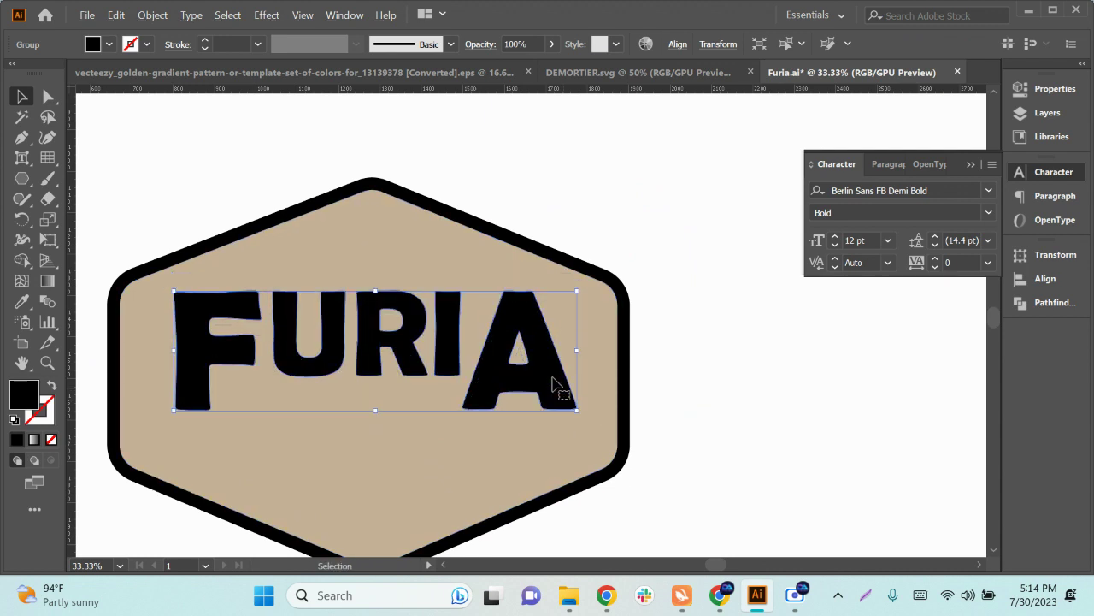
left_click(714, 417)
Step: Drag the roughly 121 pt Lorem ipsum text onto the artboard below the badge
scroll(672, 401, "down", 3)
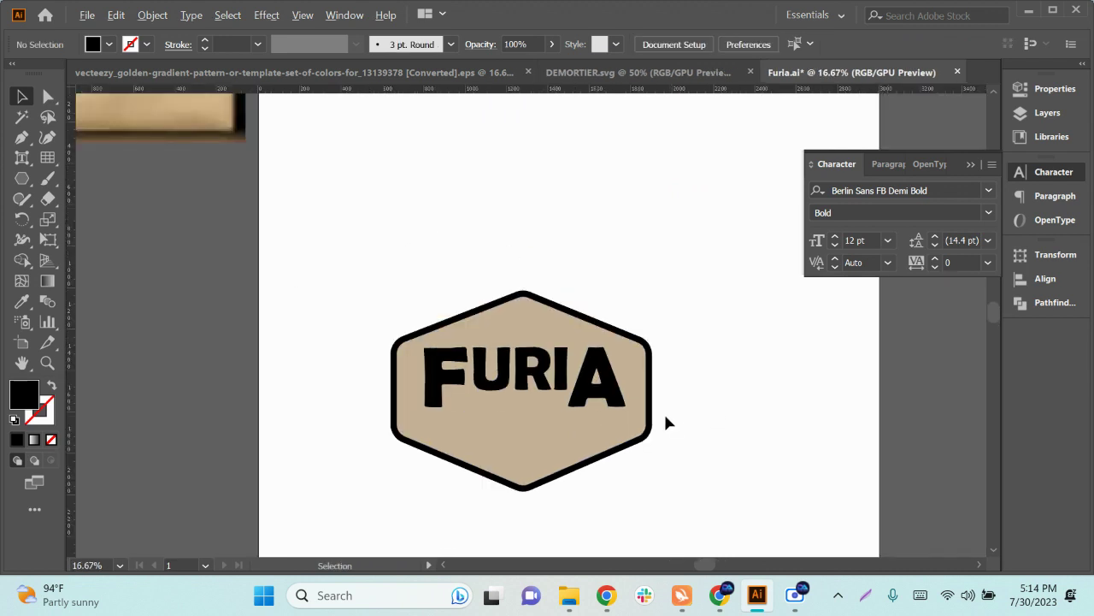
scroll(453, 303, "down", 1)
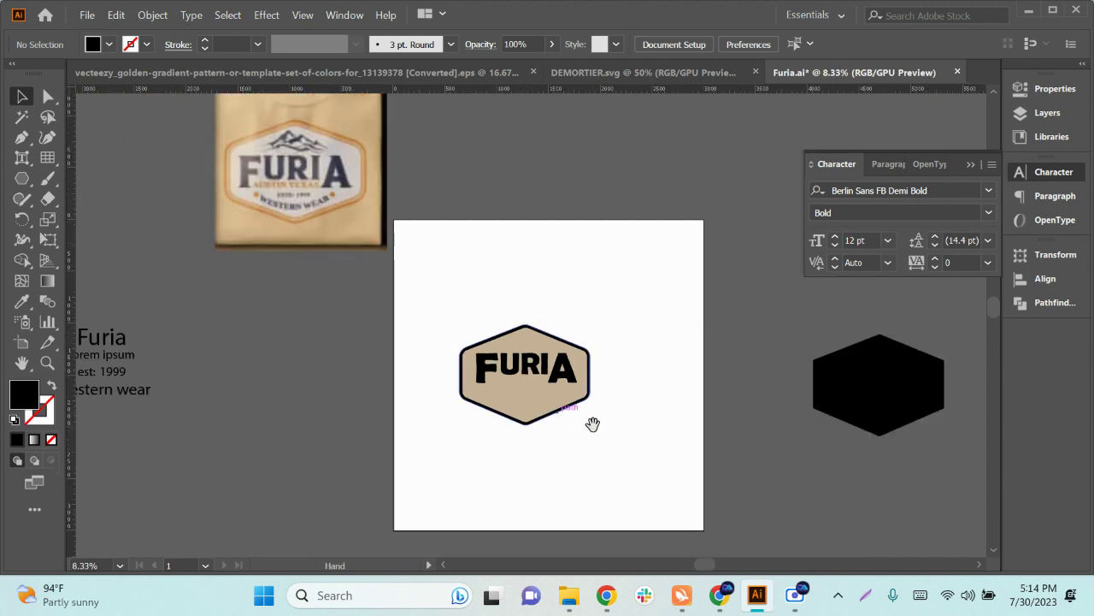
left_click_drag(593, 423, 457, 359)
scroll(379, 425, "left", 5)
left_click_drag(205, 313, 608, 431)
scroll(608, 431, "up", 3)
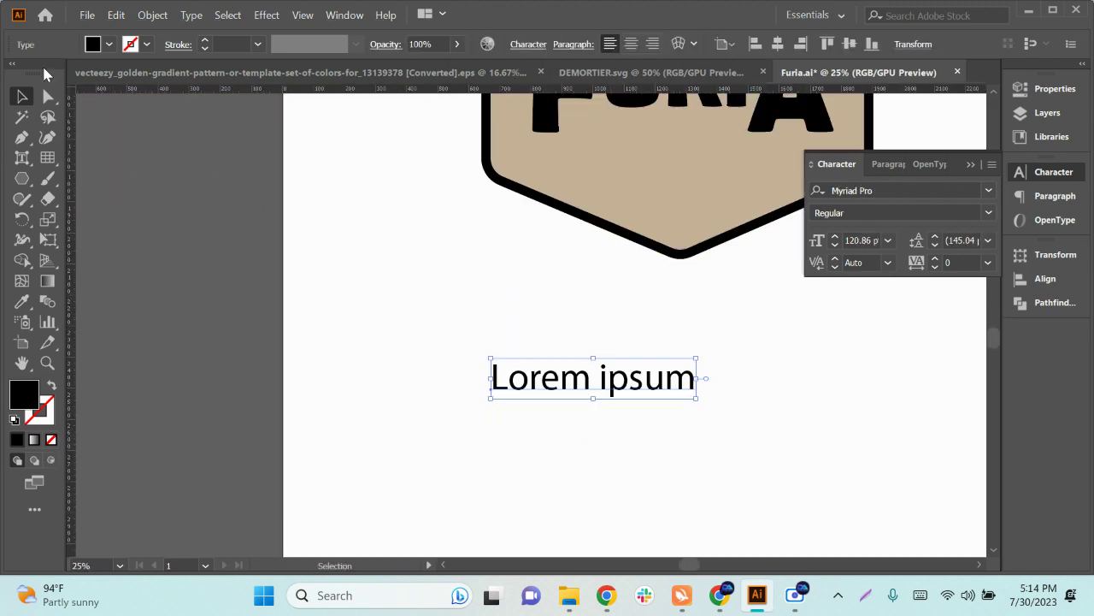
Step: Make it uppercase LOREM IPSUM and scale it to 83.33 pt beneath FURIA
left_click(188, 16)
mouse_move(239, 292)
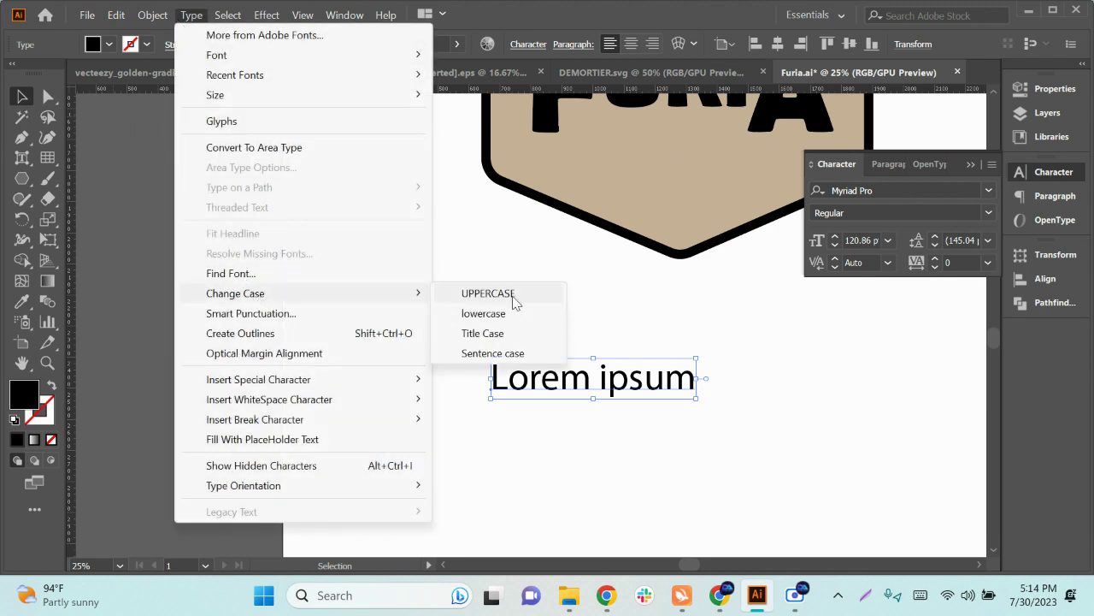
left_click(478, 296)
left_click_drag(625, 405, 466, 502)
key("Delete")
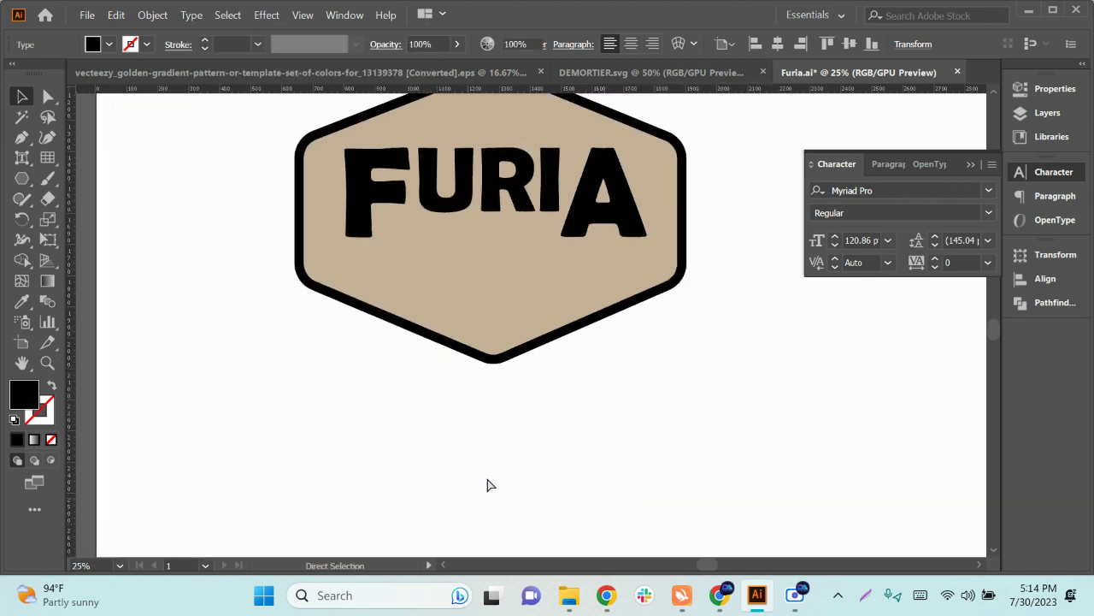
key("ctrl+z")
left_click_drag(547, 323, 508, 247)
left_click_drag(598, 269, 552, 239)
scroll(578, 247, "up", 1)
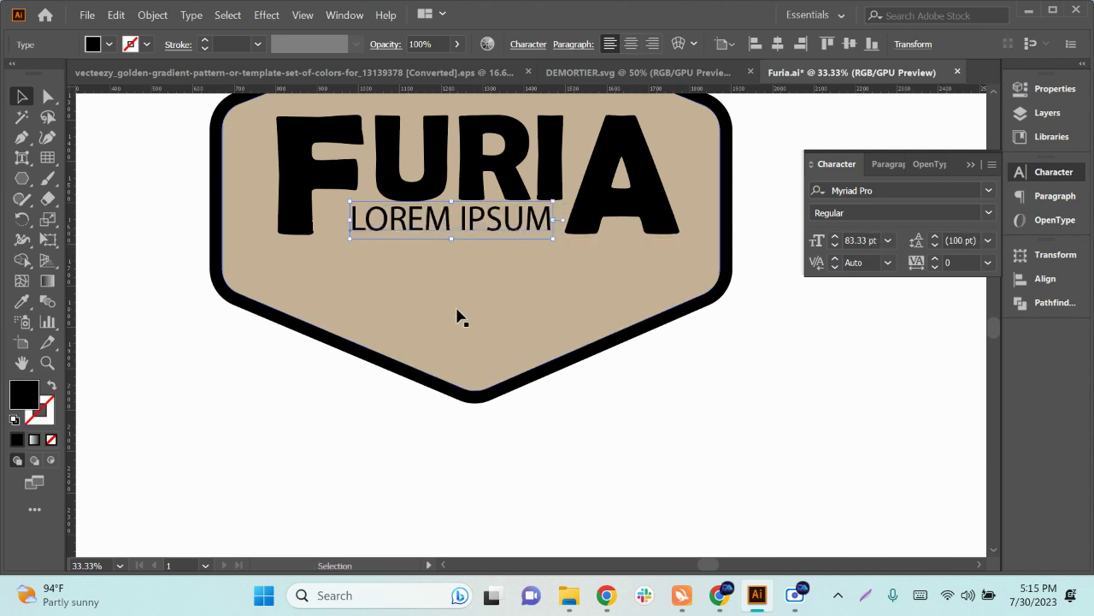
scroll(273, 181, "up", 1)
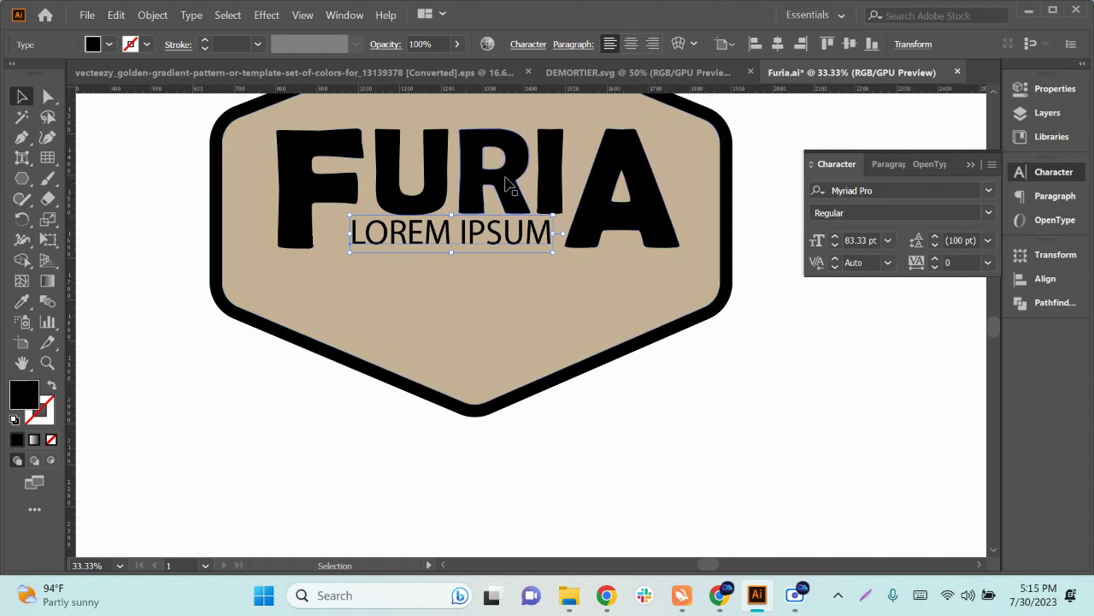
Step: Inside the FURIA group, nudge the letter A slightly left
double_click(595, 195)
key("Left")
key("Left")
key("Left")
key("Left")
key("Left")
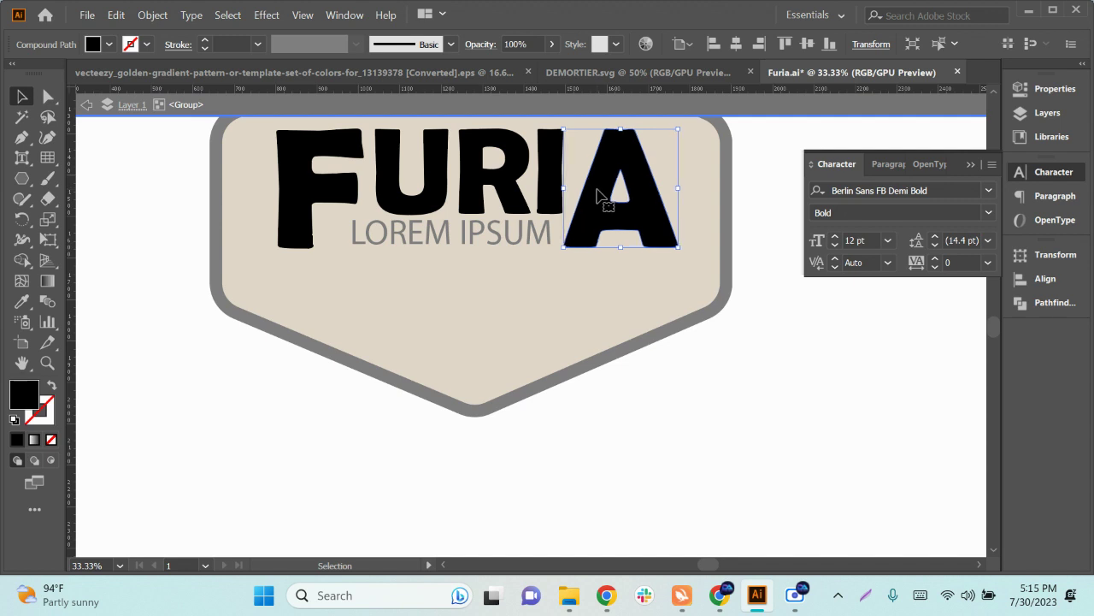
key("Left")
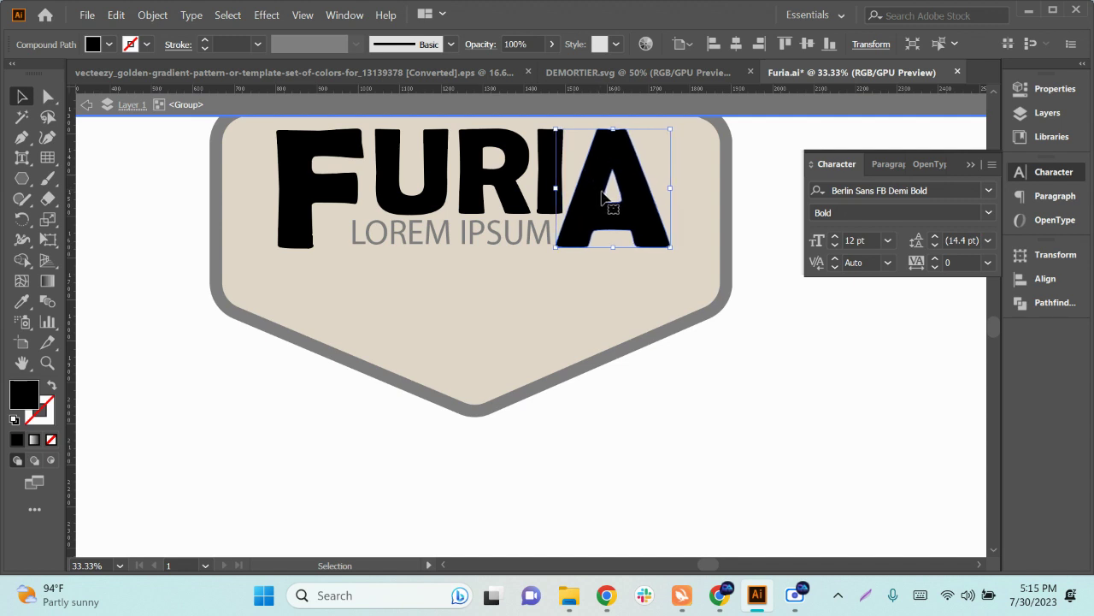
key("Right")
key("Right")
key("Right")
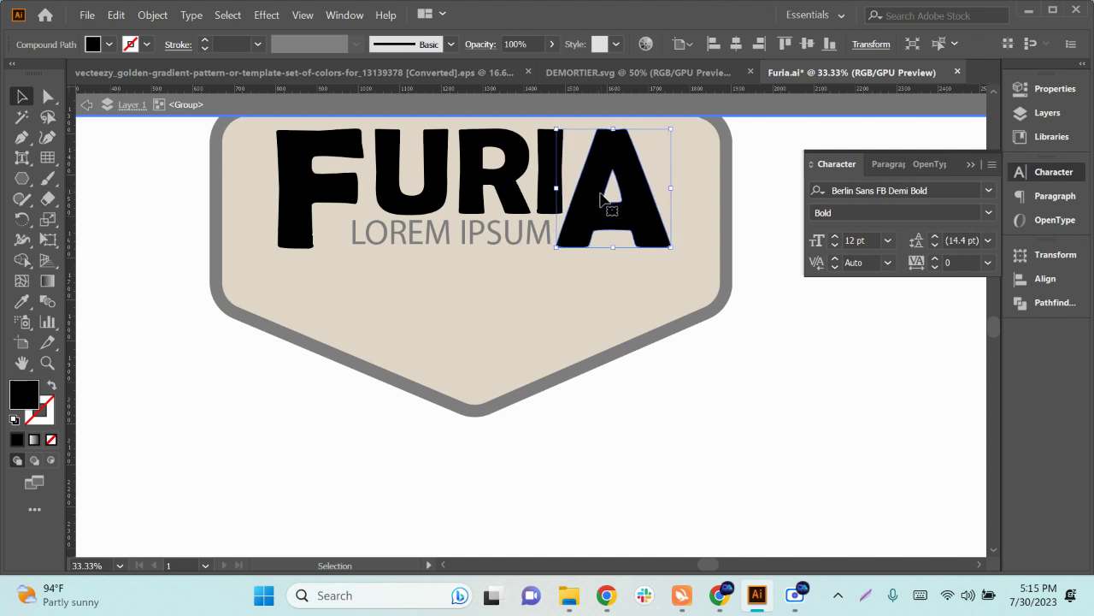
double_click(783, 342)
Step: Change the LOREM IPSUM text to Berlin Sans FB Demi Bold
left_click(495, 243)
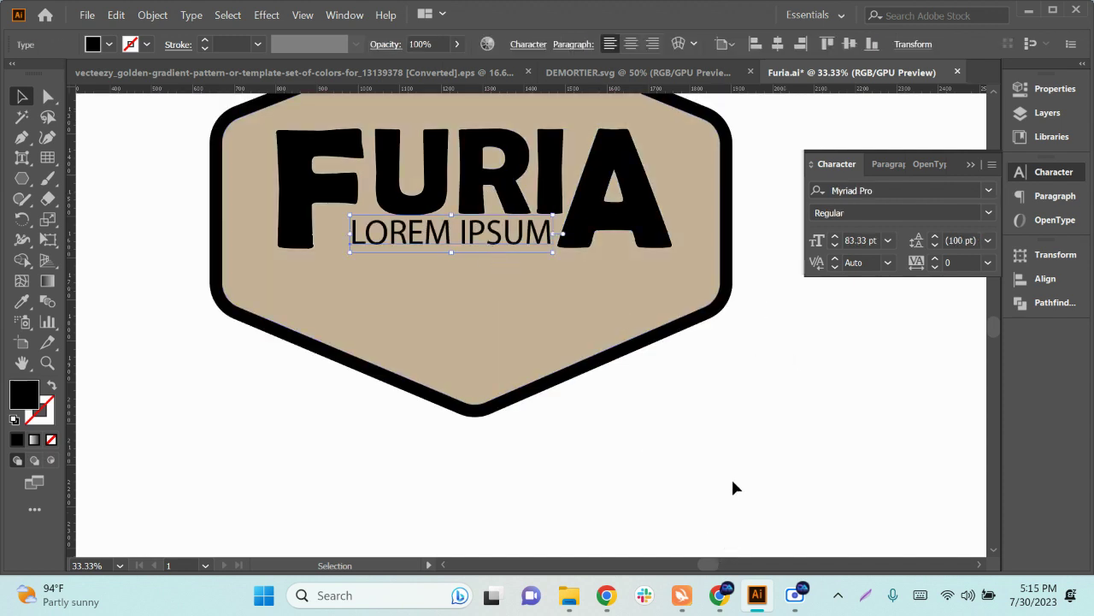
left_click_drag(734, 487, 597, 501)
left_click(989, 190)
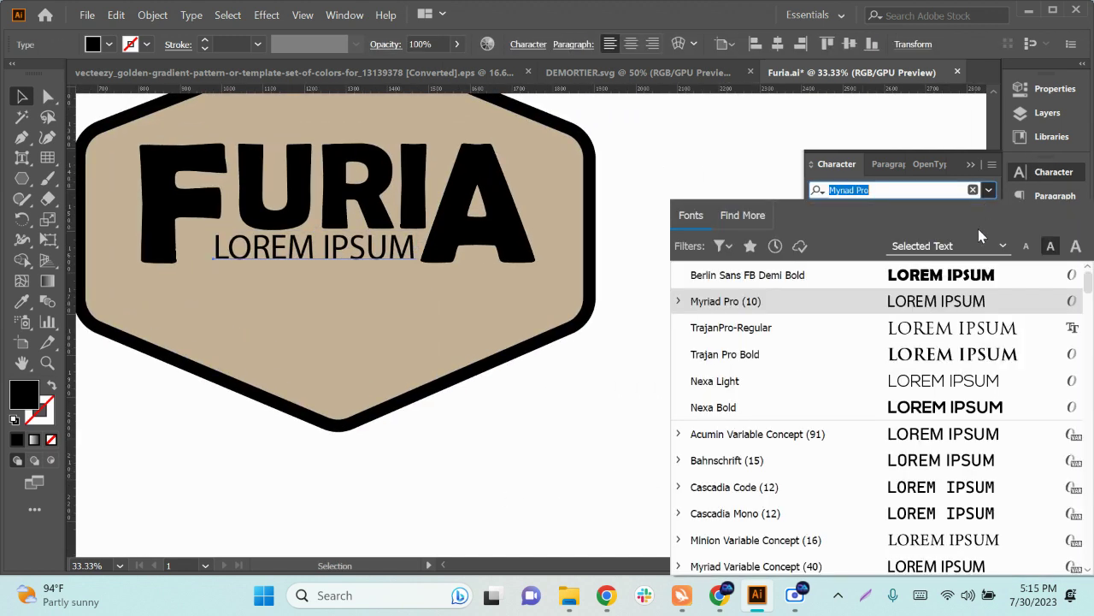
left_click(938, 290)
Step: Enlarge LOREM IPSUM to about 87.53 pt and fit it snugly beneath FURIA
left_click_drag(362, 264, 332, 242)
scroll(340, 266, "up", 1)
left_click_drag(456, 269, 473, 276)
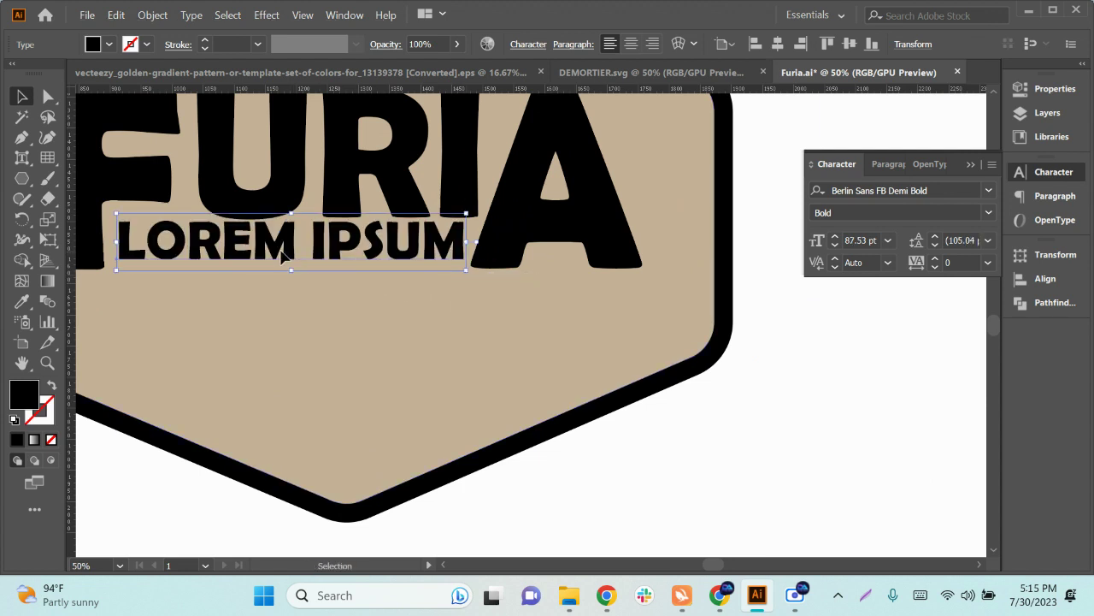
left_click_drag(282, 255, 283, 253)
scroll(447, 330, "down", 1)
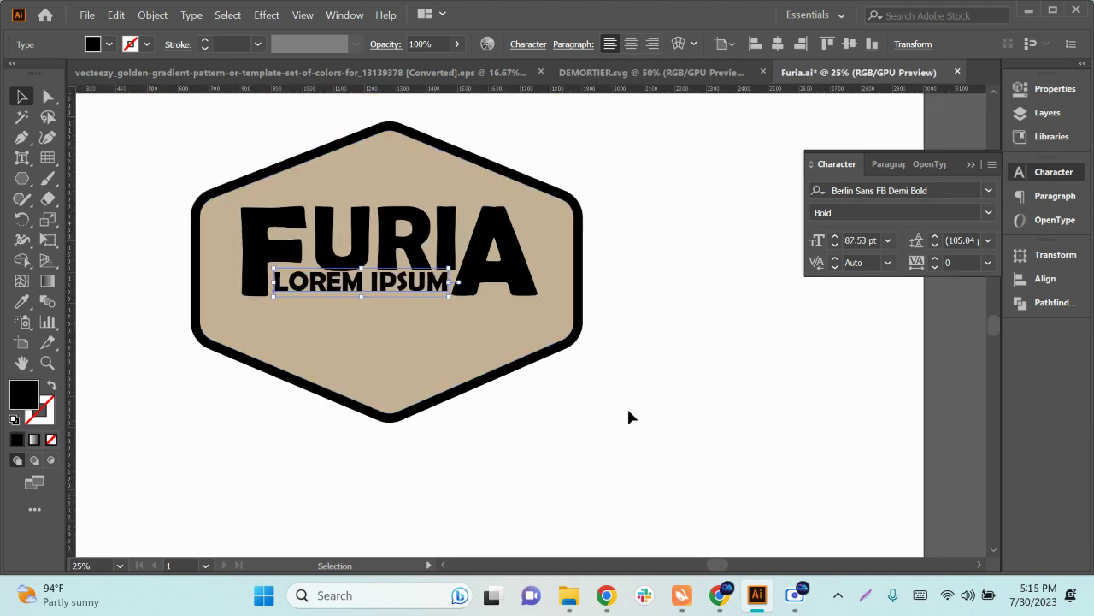
left_click(628, 417)
scroll(545, 376, "down", 2)
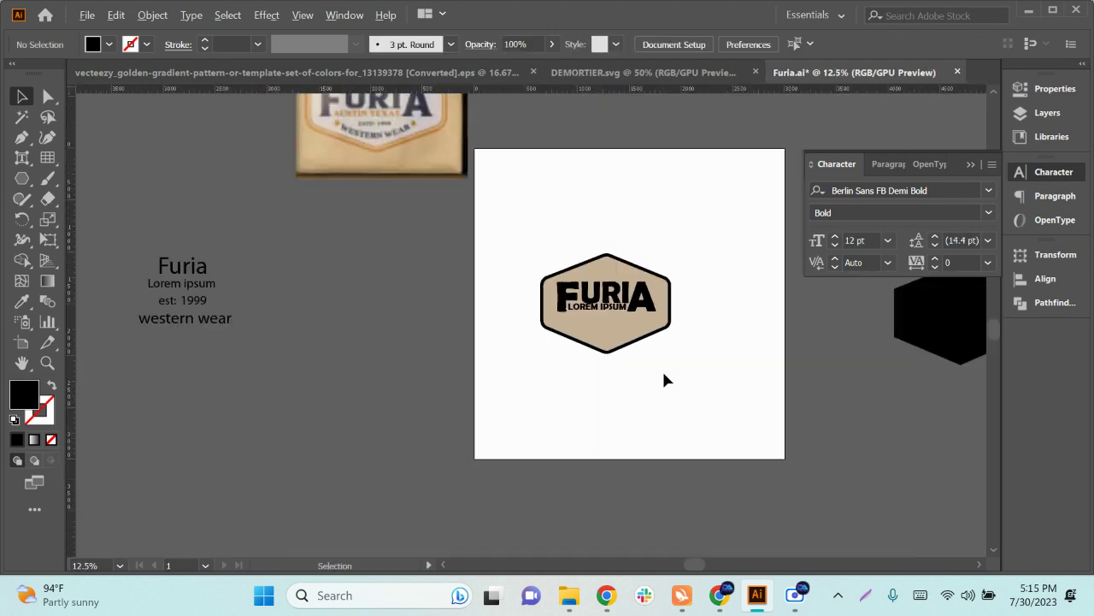
scroll(665, 378, "down", 1)
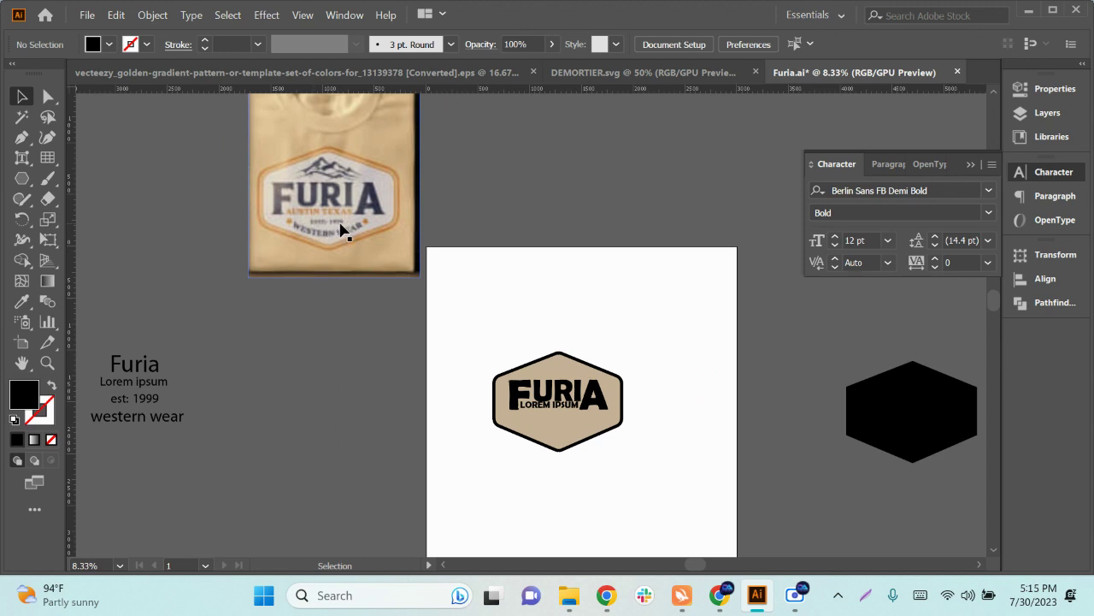
Step: Merge 1999 into the est: line and make it uppercase 'EST: 1999'
double_click(139, 403)
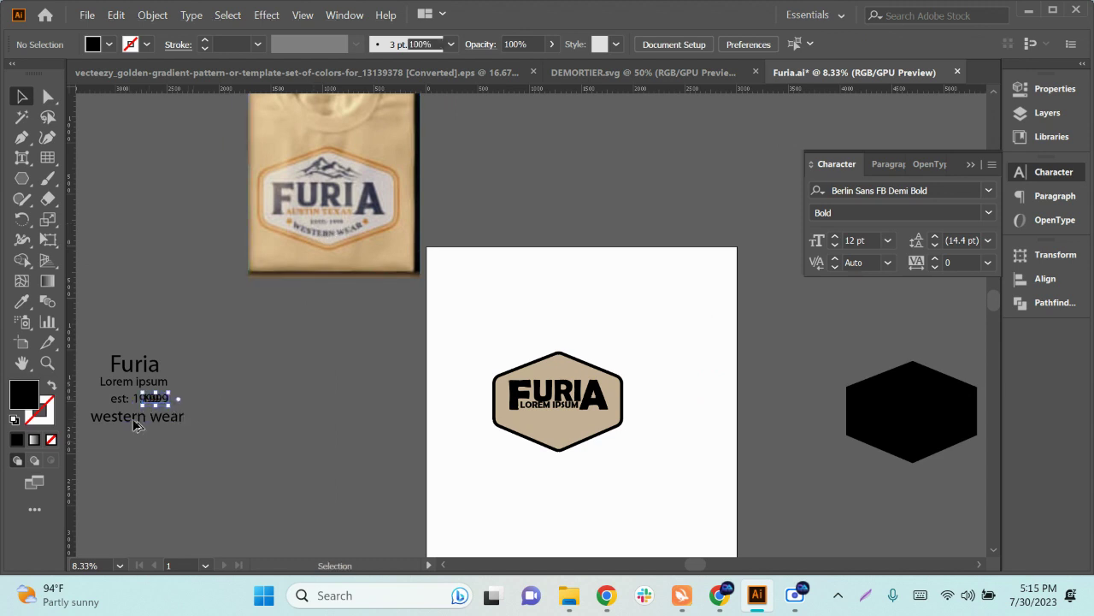
scroll(137, 415, "up", 1)
scroll(195, 481, "left", 5)
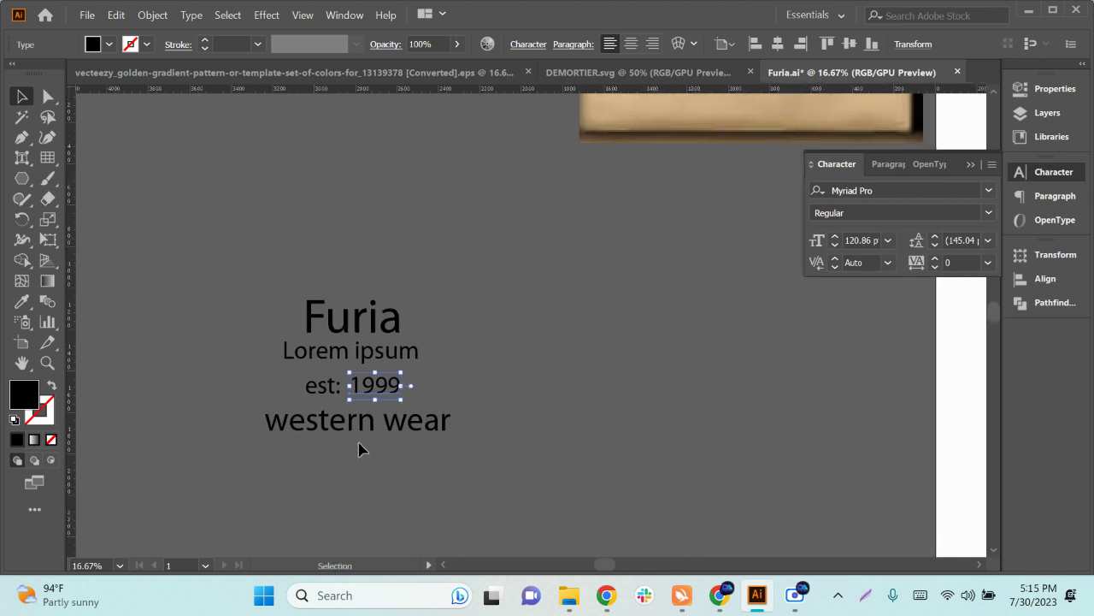
scroll(364, 406, "up", 3)
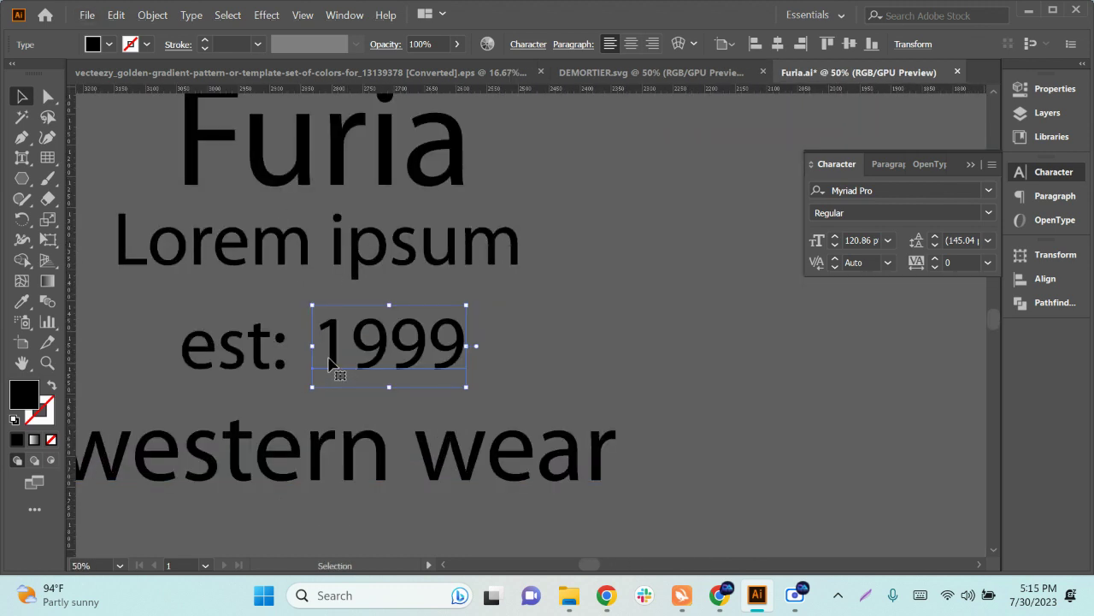
key("Delete")
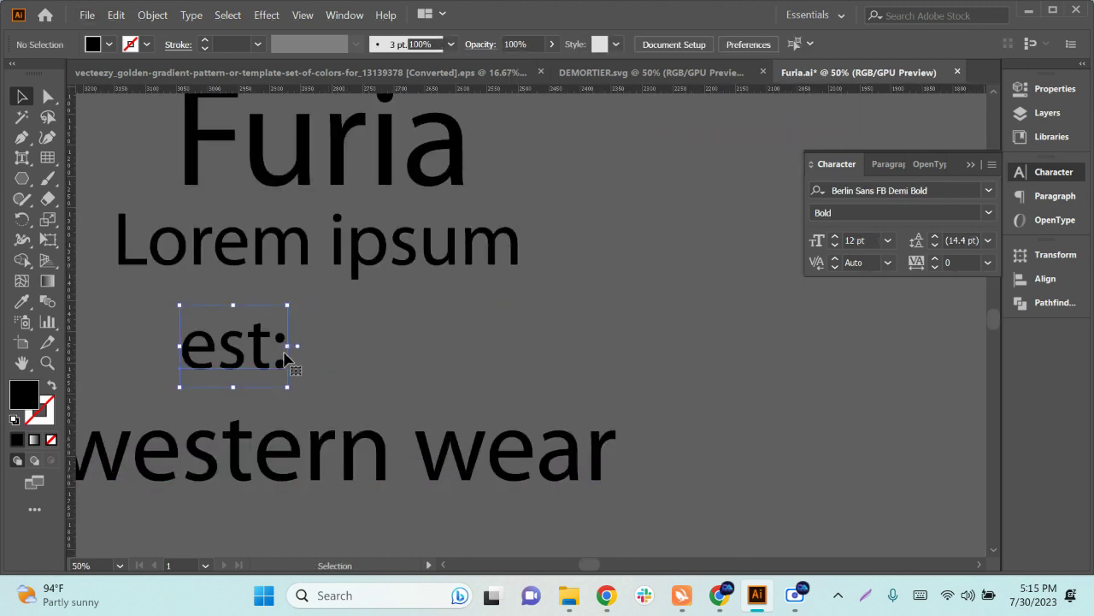
key("t")
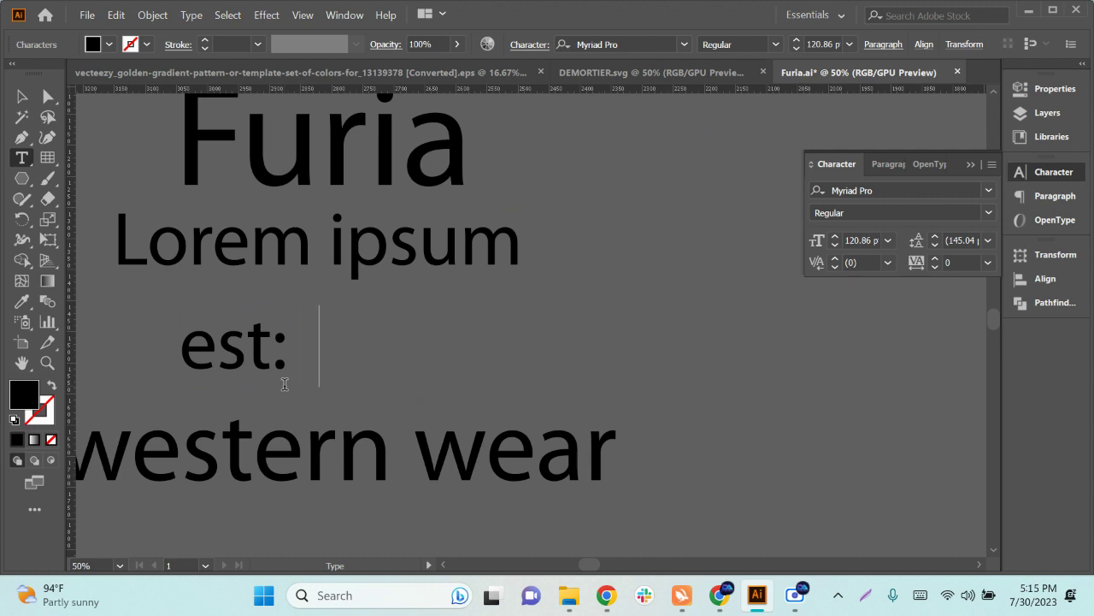
type("1999")
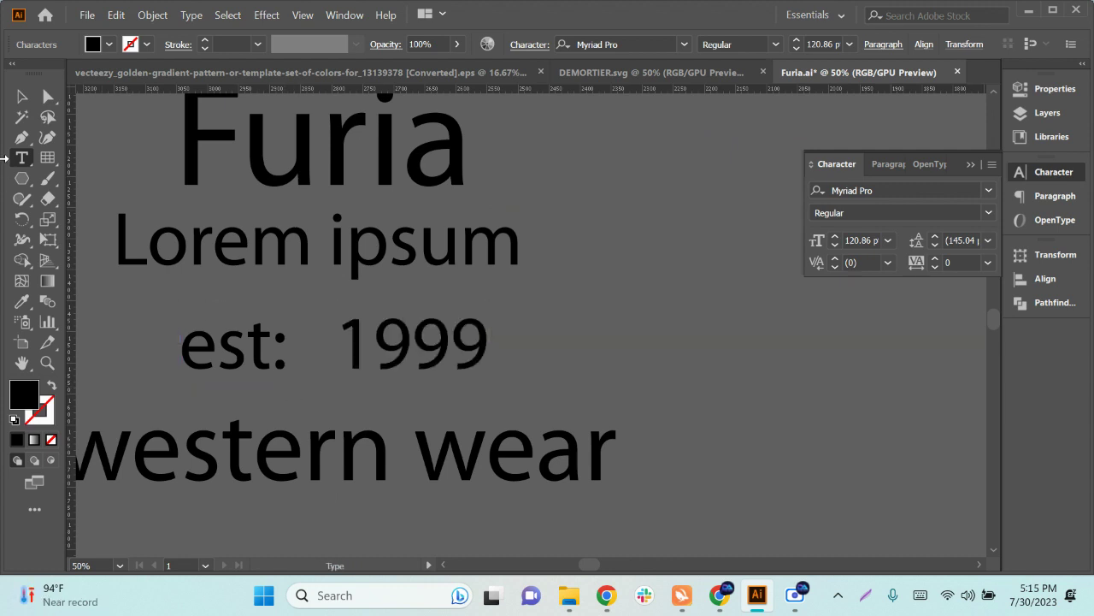
key("Escape")
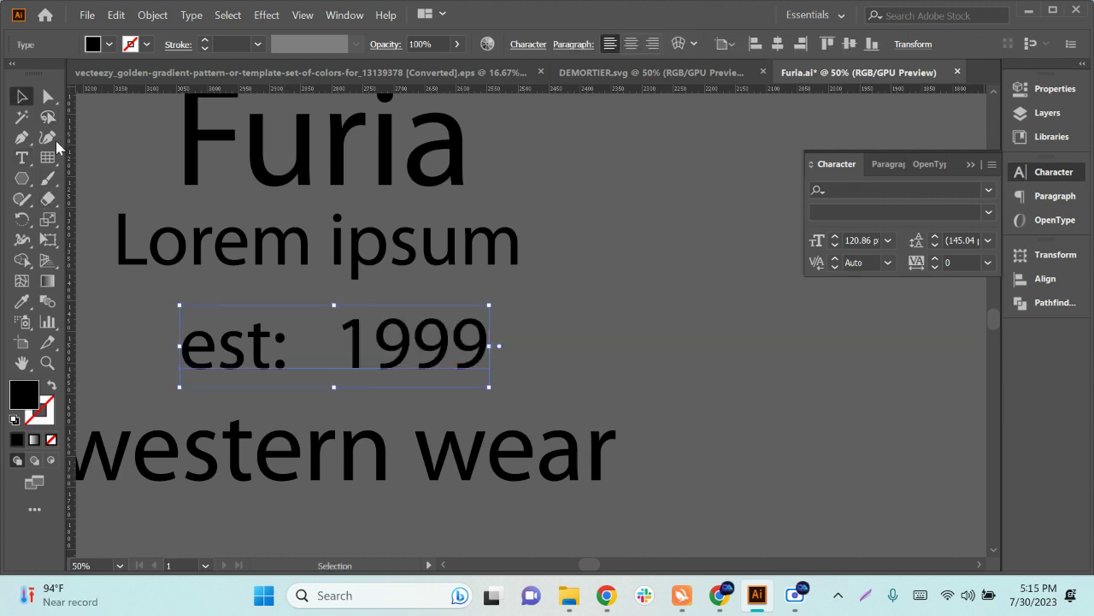
left_click(192, 14)
mouse_move(258, 294)
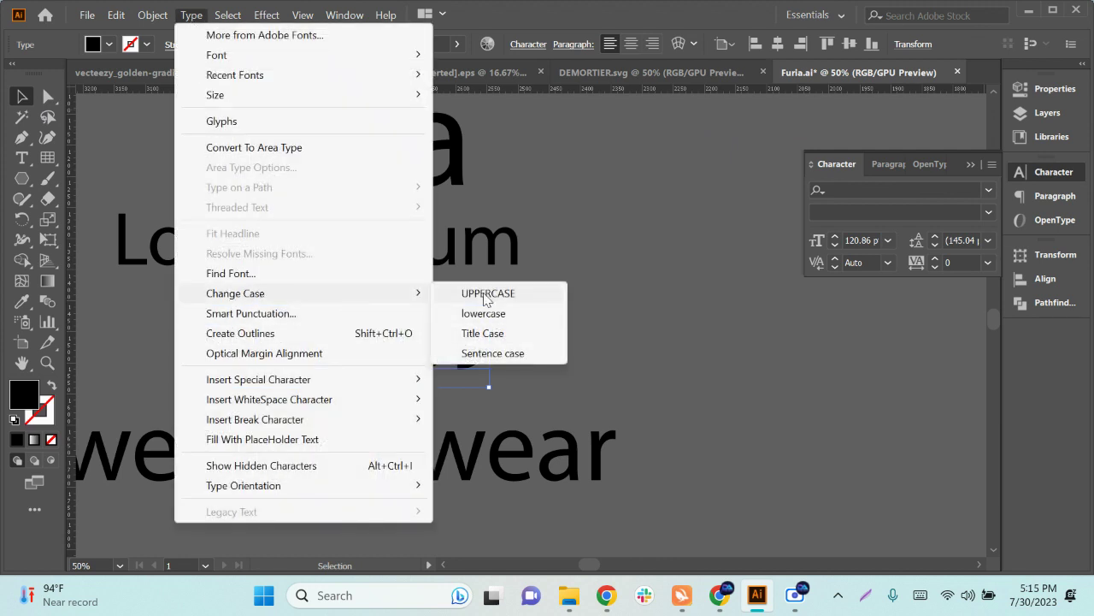
left_click(484, 296)
Step: Move EST: 1999 onto the badge below LOREM IPSUM
key("ctrl+minus")
key("ctrl+minus")
key("ctrl+minus")
key("ctrl+minus")
key("ctrl+minus")
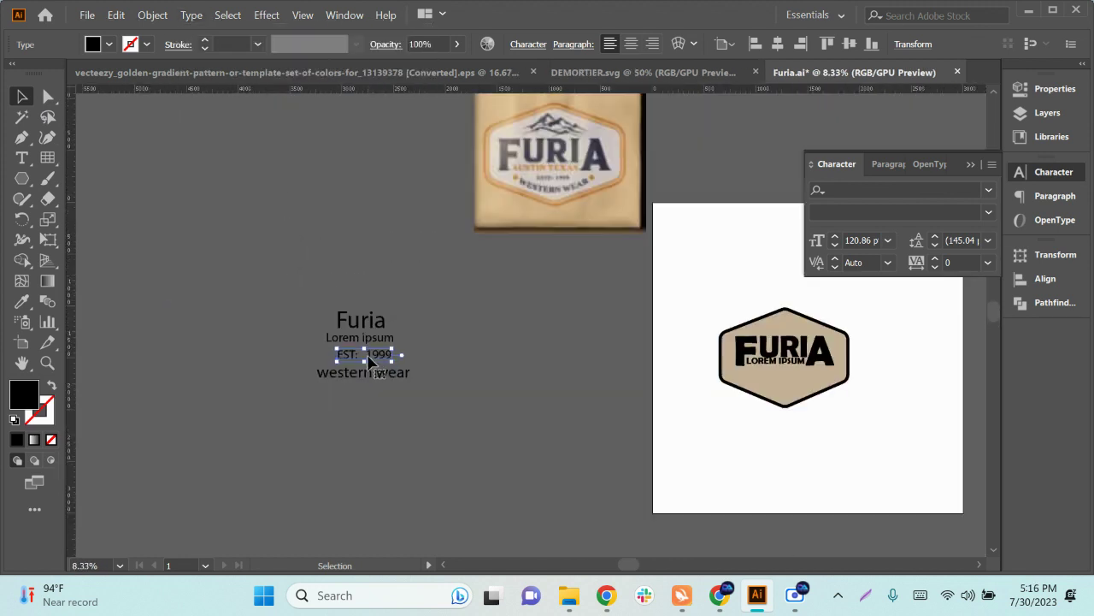
left_click_drag(369, 361, 761, 462)
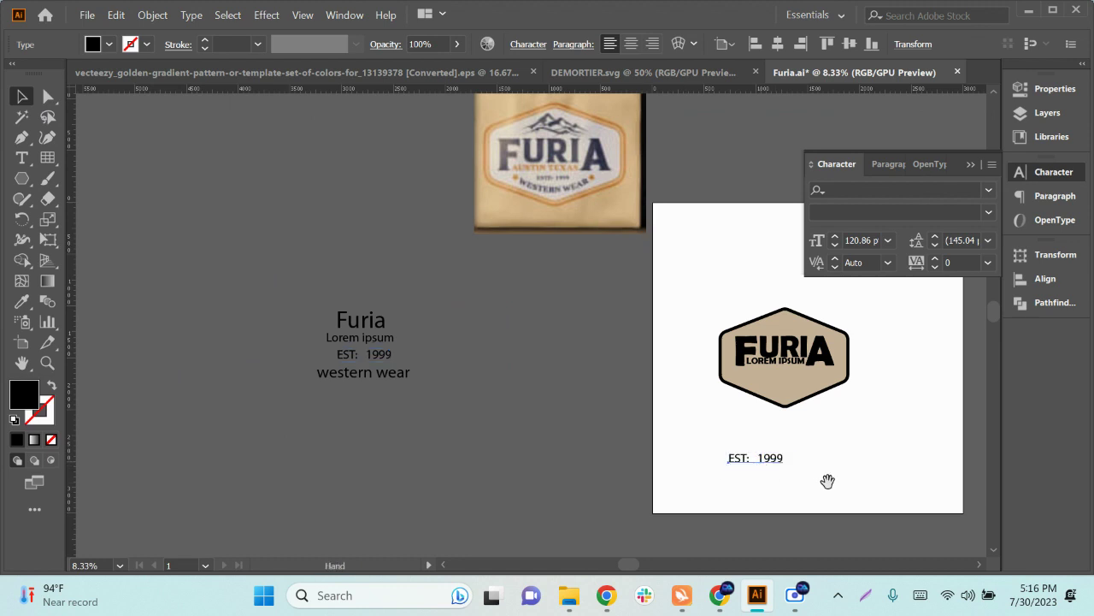
left_click_drag(826, 481, 614, 474)
key("Delete")
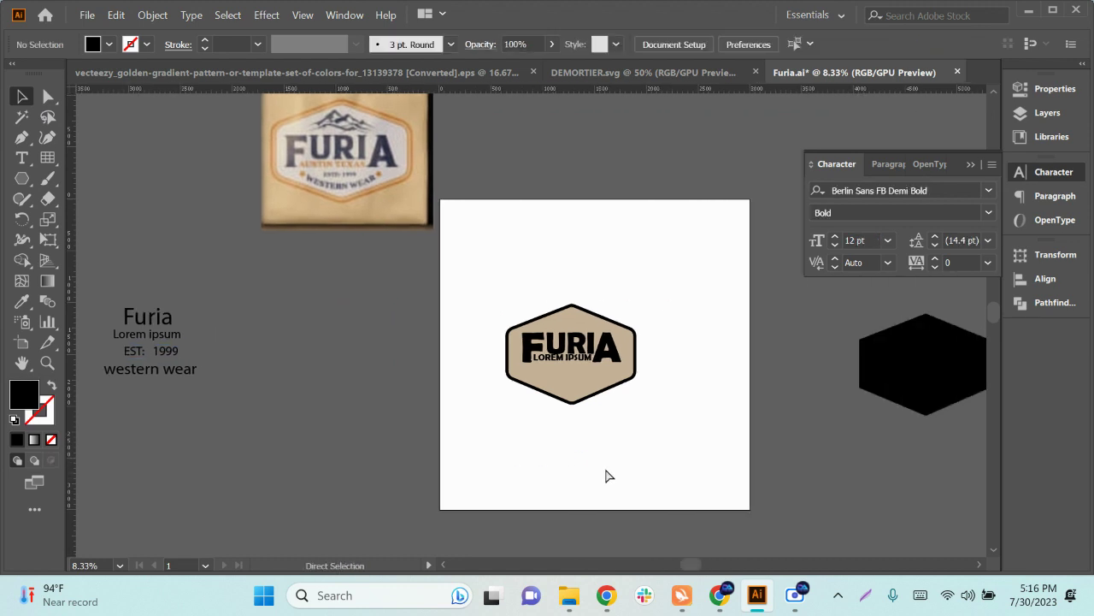
type("EST: 1999")
scroll(605, 407, "up", 2)
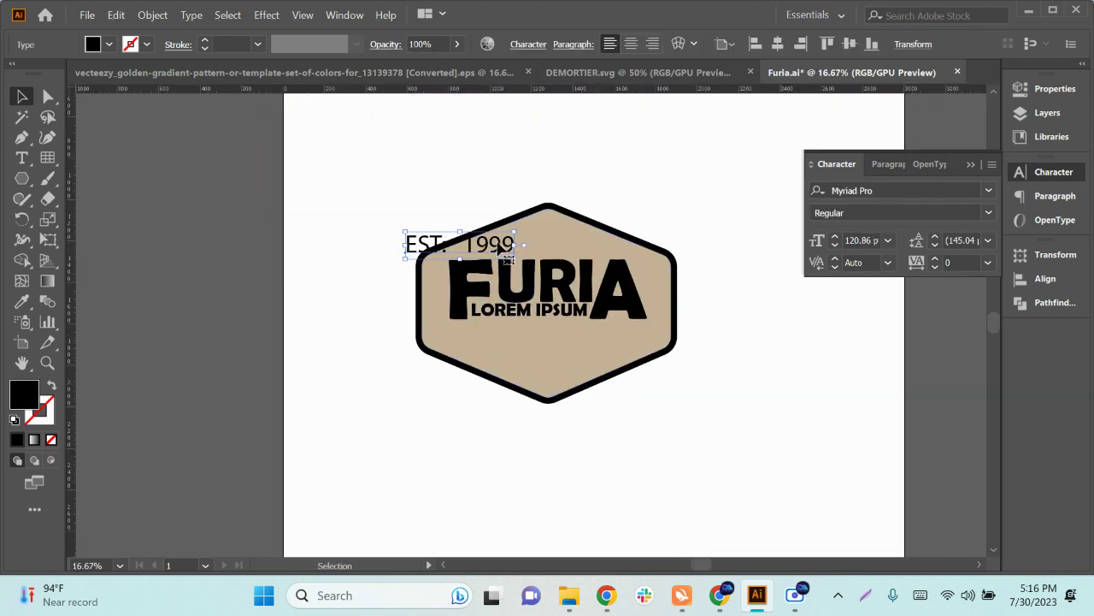
left_click_drag(503, 249, 567, 354)
Step: Remove EST: 1999's extra spaces, shrink it to about 83 pt, and copy western wear below the badge
scroll(567, 354, "up", 2)
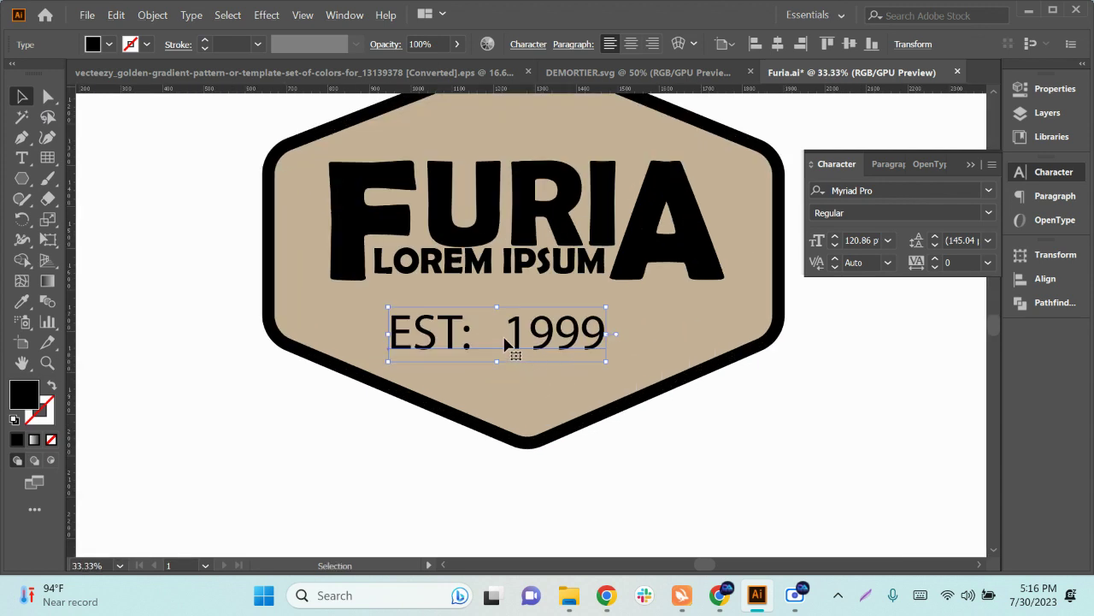
double_click(507, 341)
key("BackSpace")
key("BackSpace")
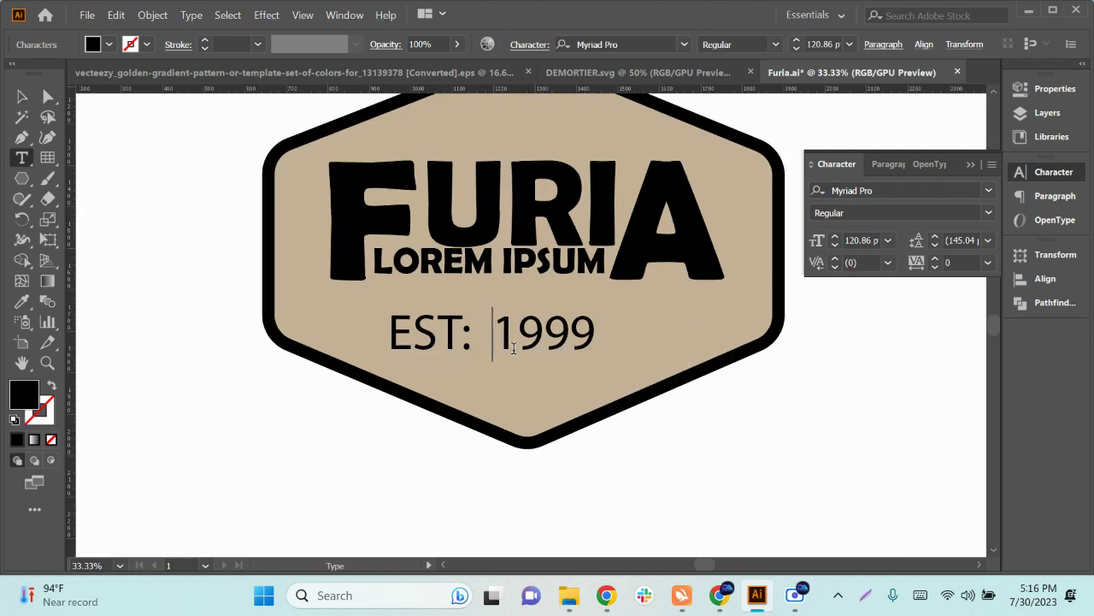
key("BackSpace")
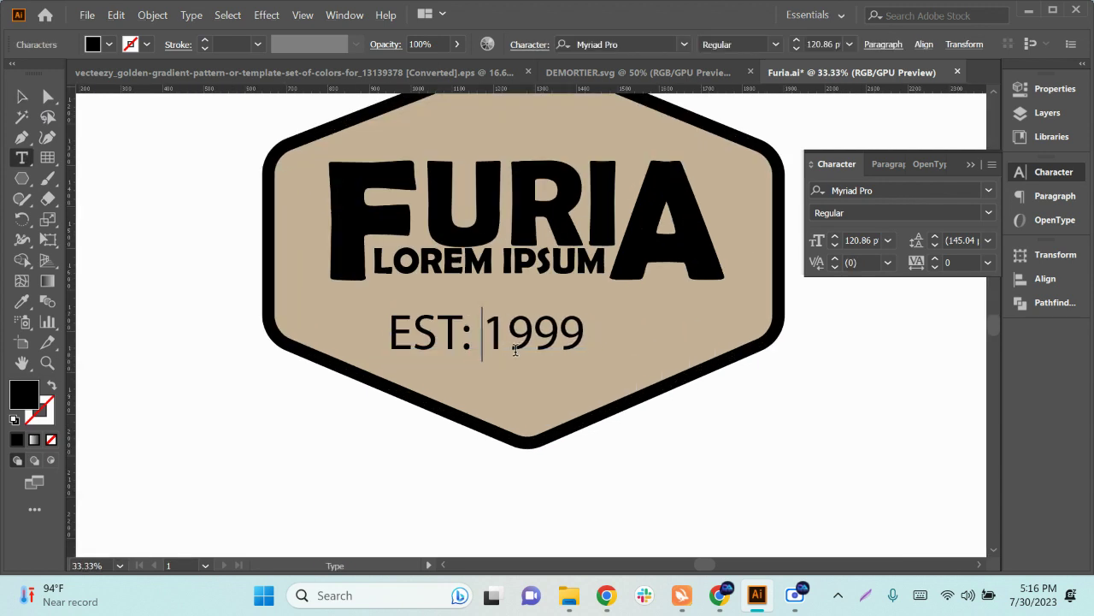
key("Escape")
left_click_drag(510, 345, 542, 334)
left_click_drag(622, 354, 588, 339)
scroll(642, 380, "down", 4)
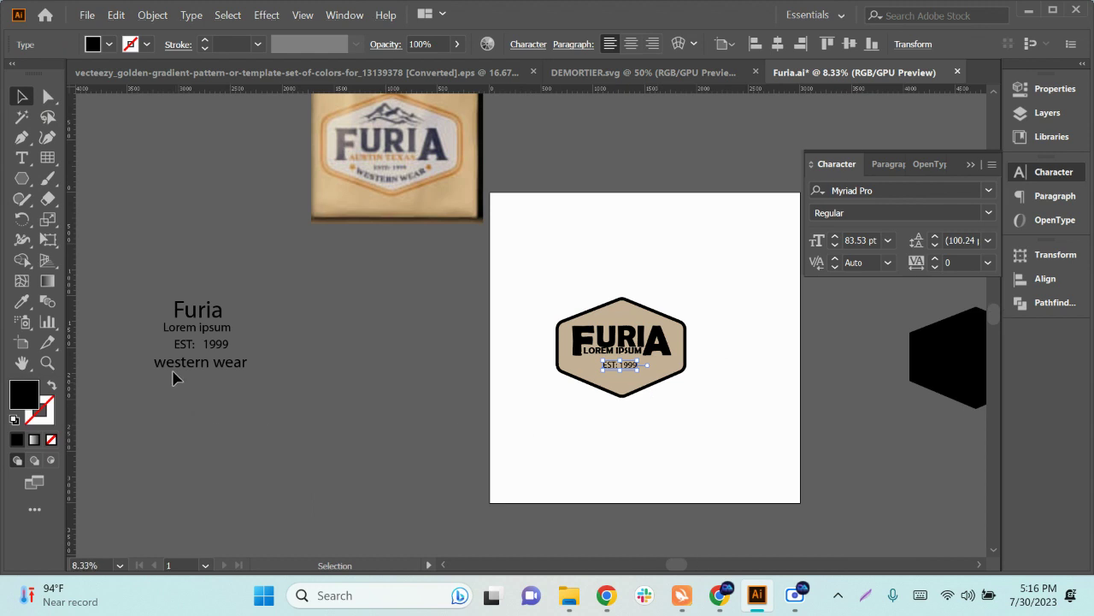
left_click_drag(192, 369, 634, 434)
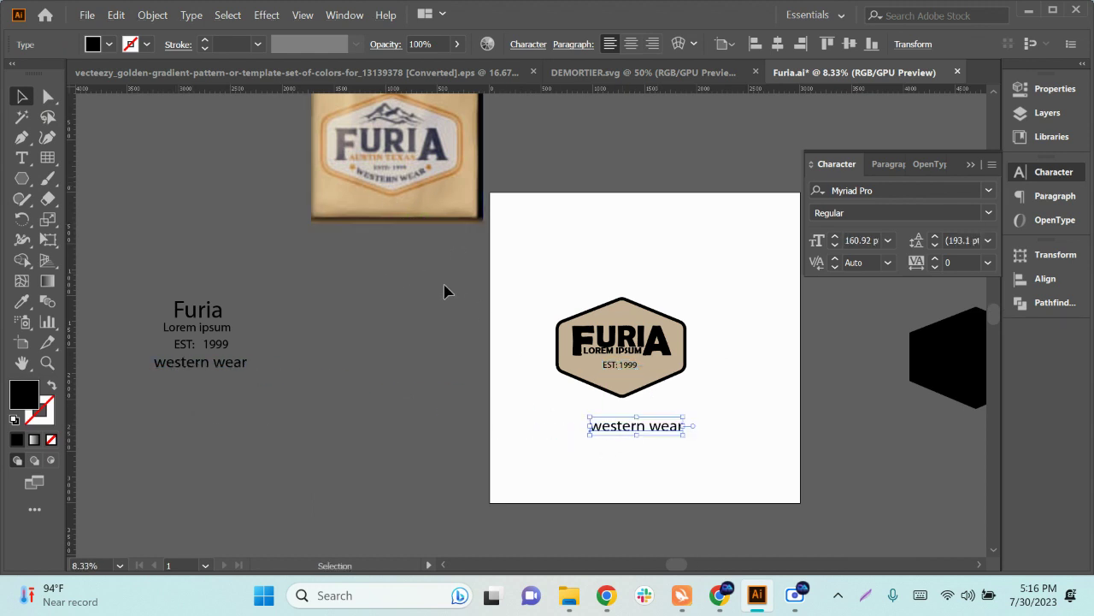
Step: Give western wear the LOREM IPSUM style, uppercase it, and enlarge it to about 108 pt
scroll(669, 458, "up", 3)
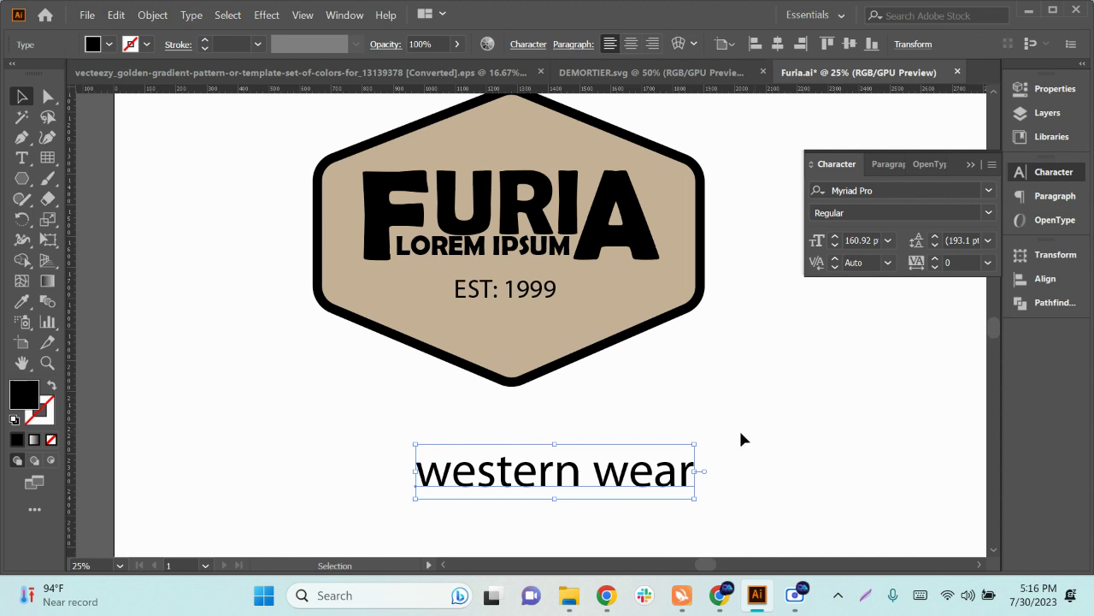
left_click(21, 301)
left_click(409, 248)
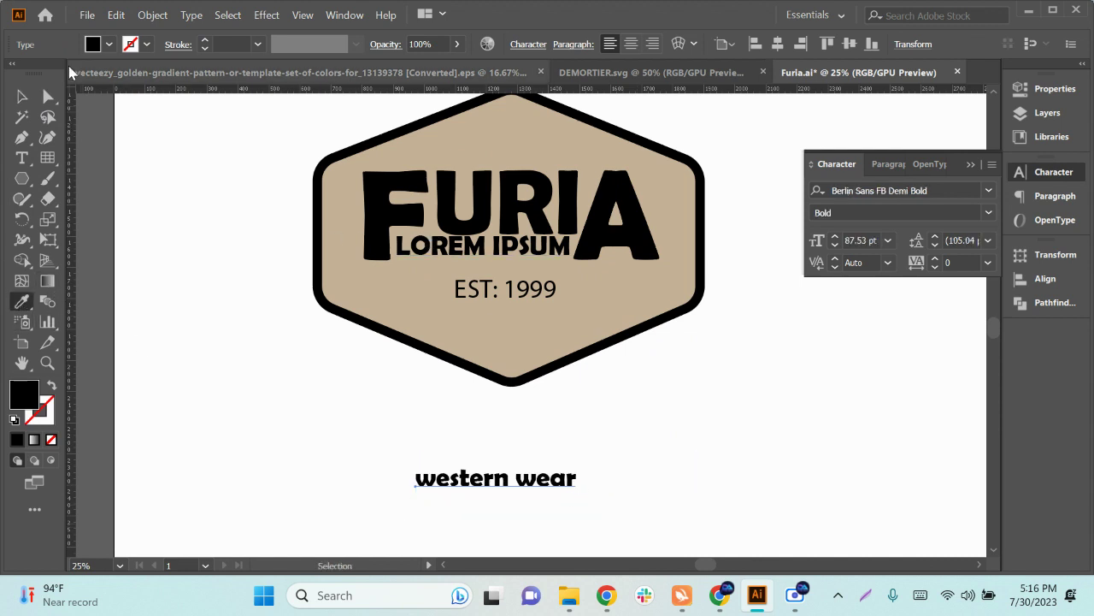
left_click(21, 95)
left_click(192, 15)
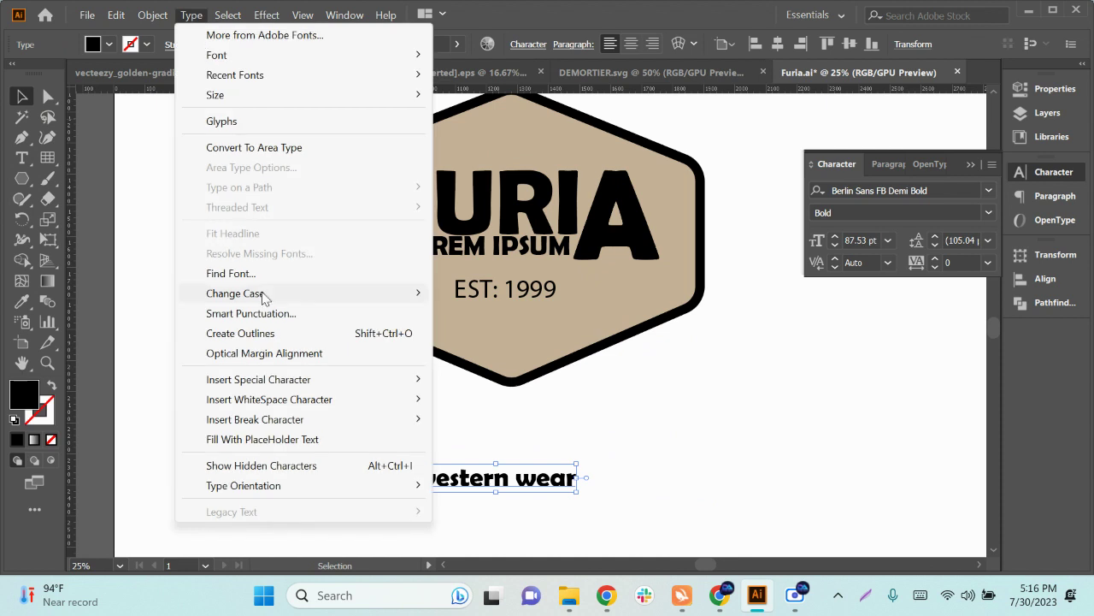
mouse_move(265, 295)
left_click(487, 289)
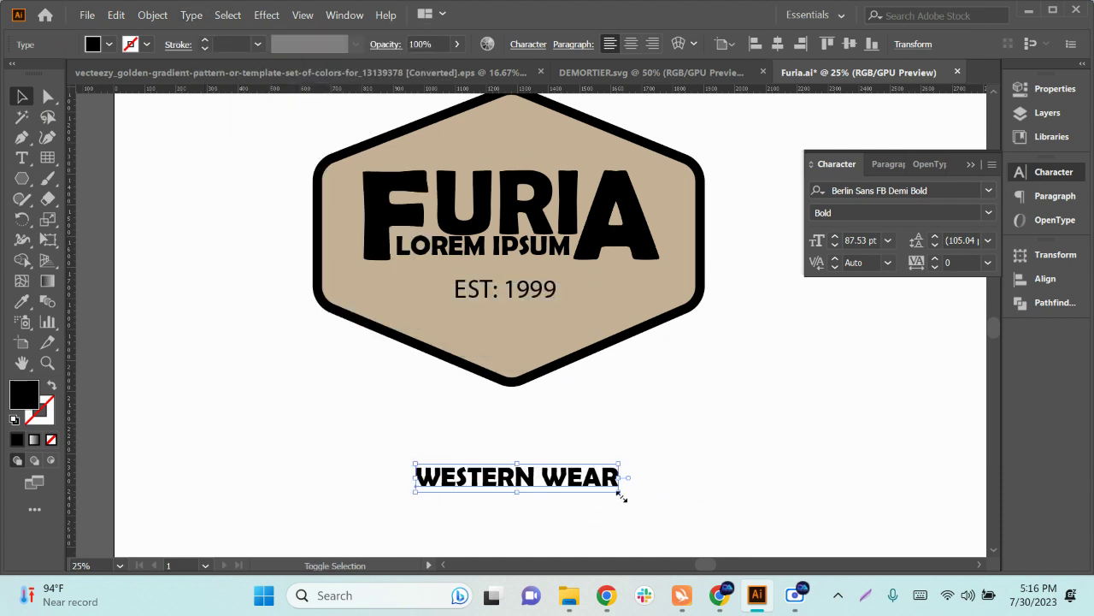
left_click_drag(623, 493, 645, 494)
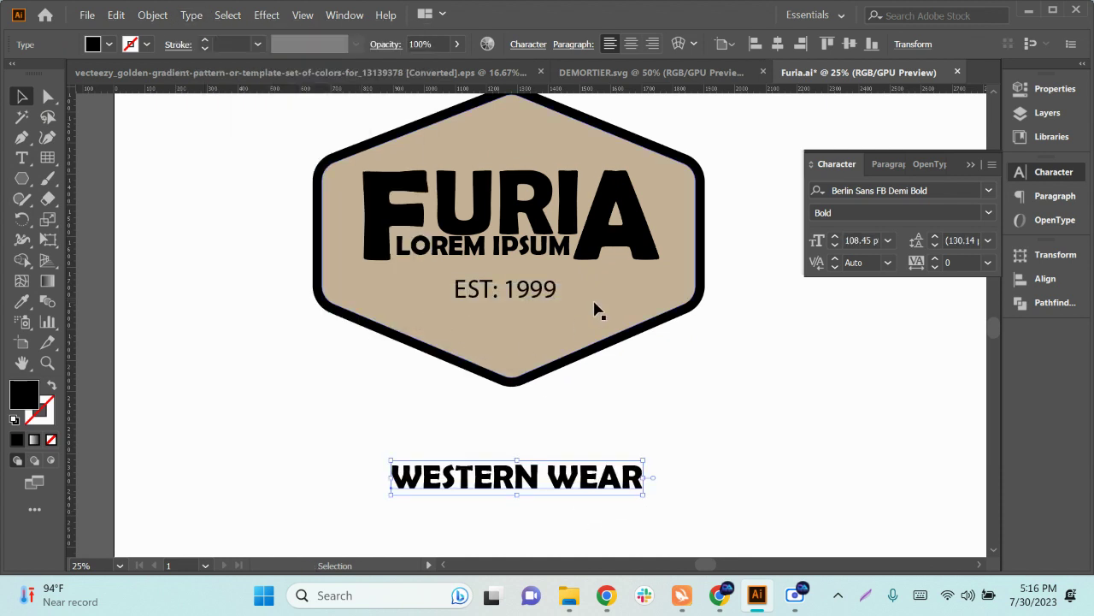
Step: Set WESTERN WEAR's tracking to 25 and convert it to outlines
scroll(707, 429, "down", 3)
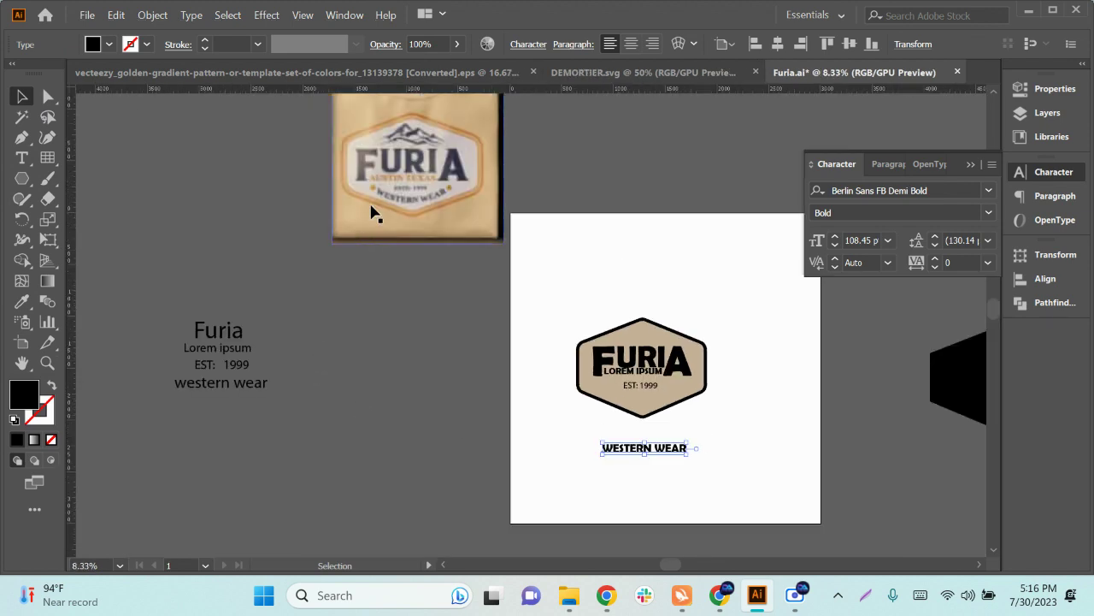
scroll(693, 468, "up", 3)
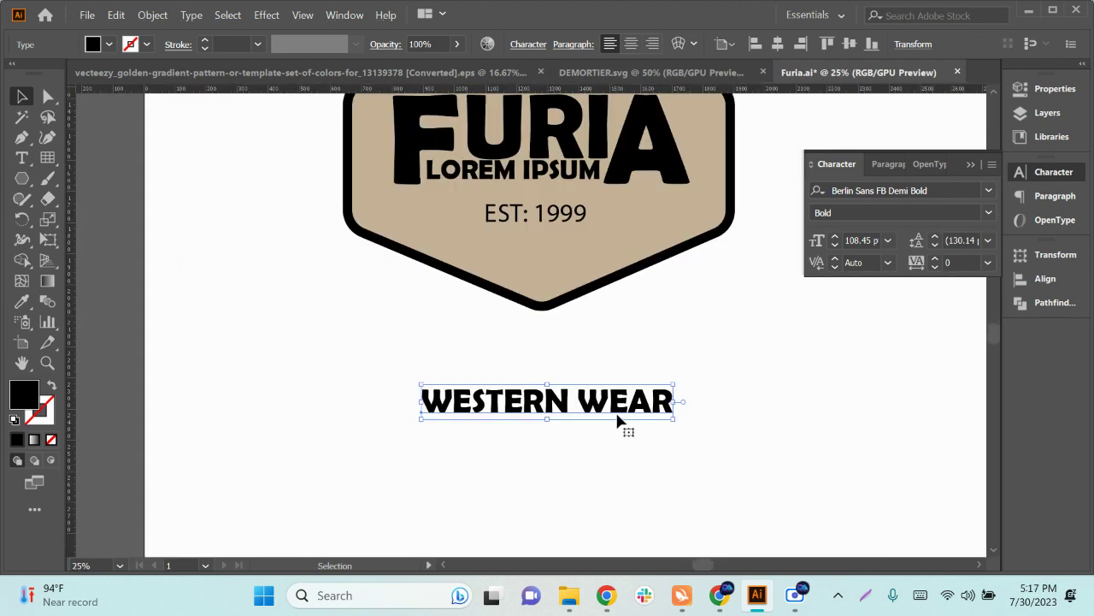
left_click(992, 263)
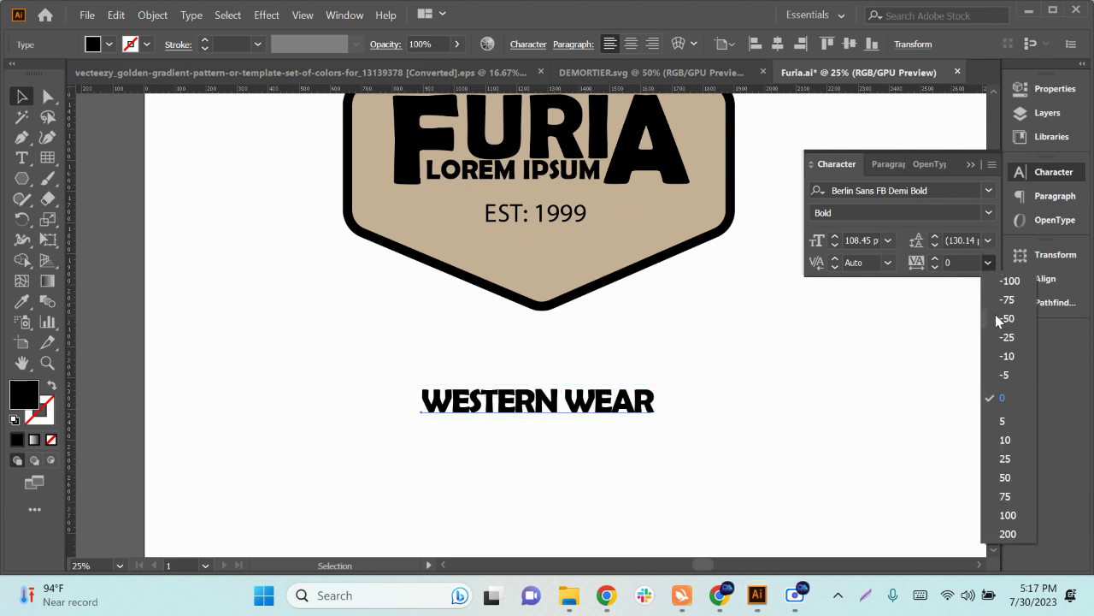
left_click(1005, 458)
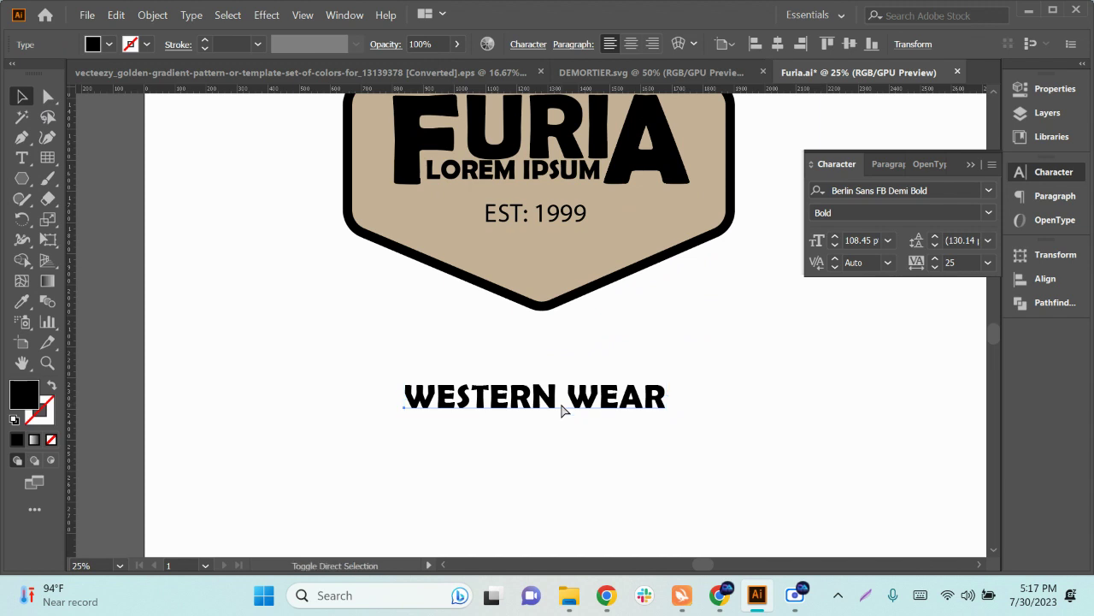
key("ctrl+shift+o")
left_click(700, 442)
Step: Draw a small black star to the left of WESTERN WEAR
scroll(696, 441, "up", 2)
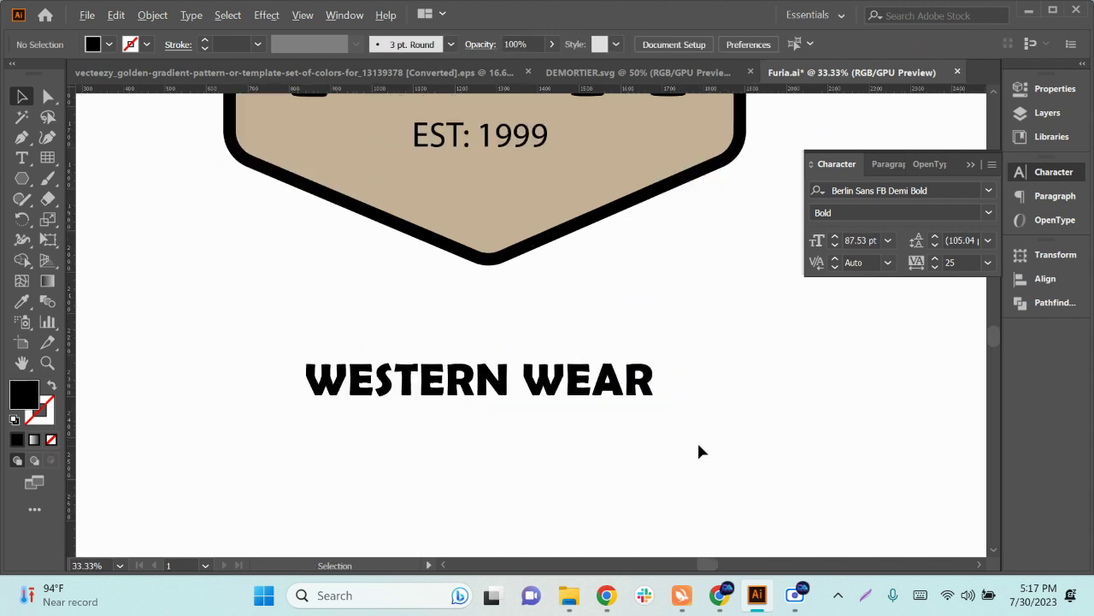
left_click_drag(696, 441, 759, 468)
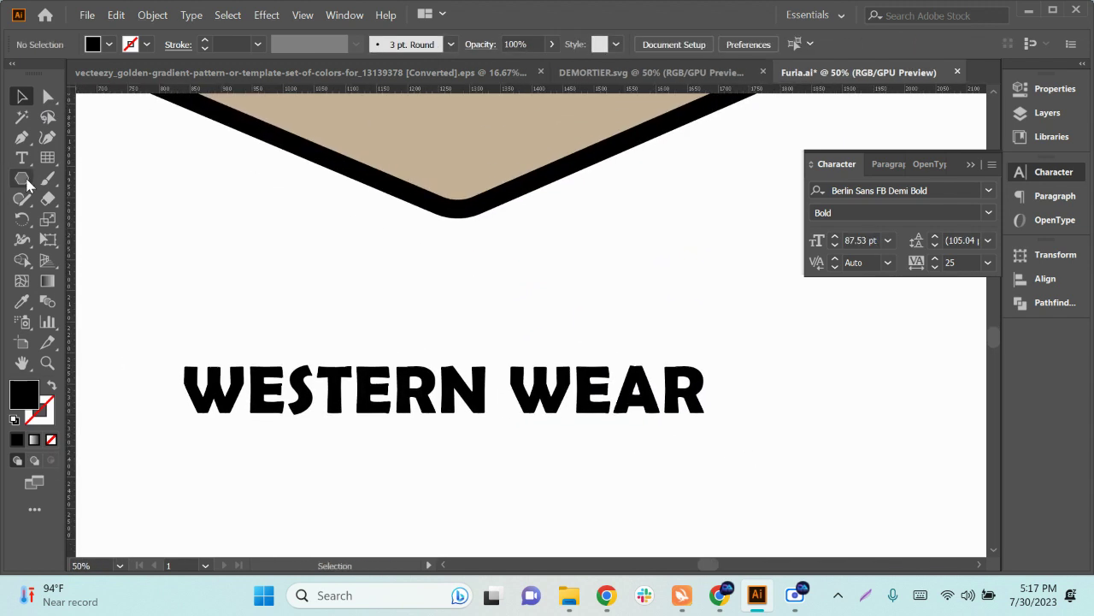
left_click(21, 178)
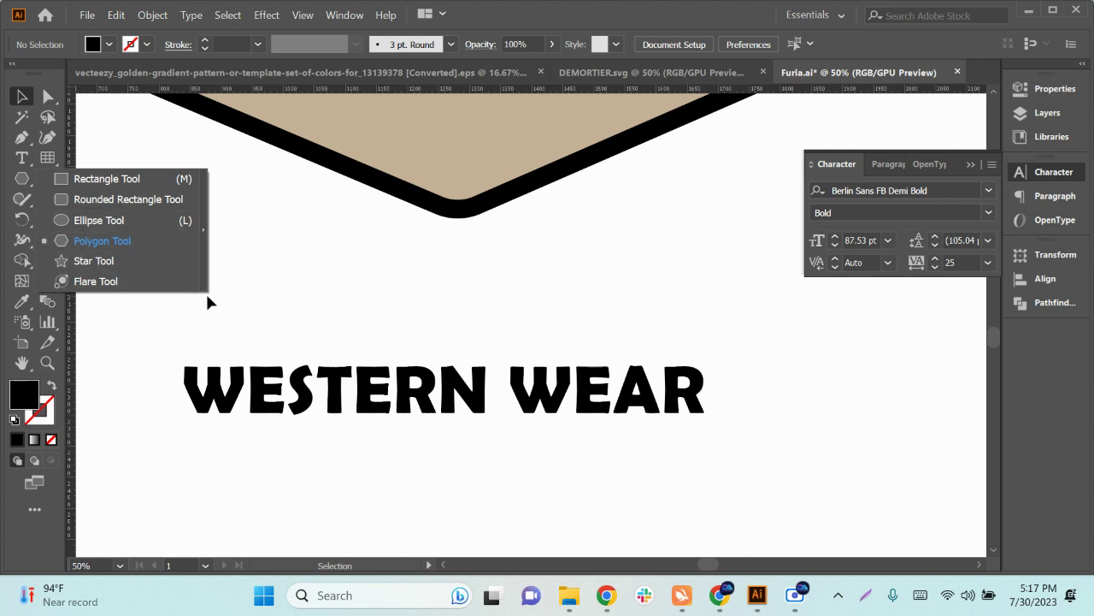
left_click(82, 260)
mouse_move(185, 402)
left_mouse_down()
mouse_move(242, 402)
mouse_move(208, 386)
mouse_move(224, 405)
mouse_move(215, 412)
left_mouse_up()
key("v")
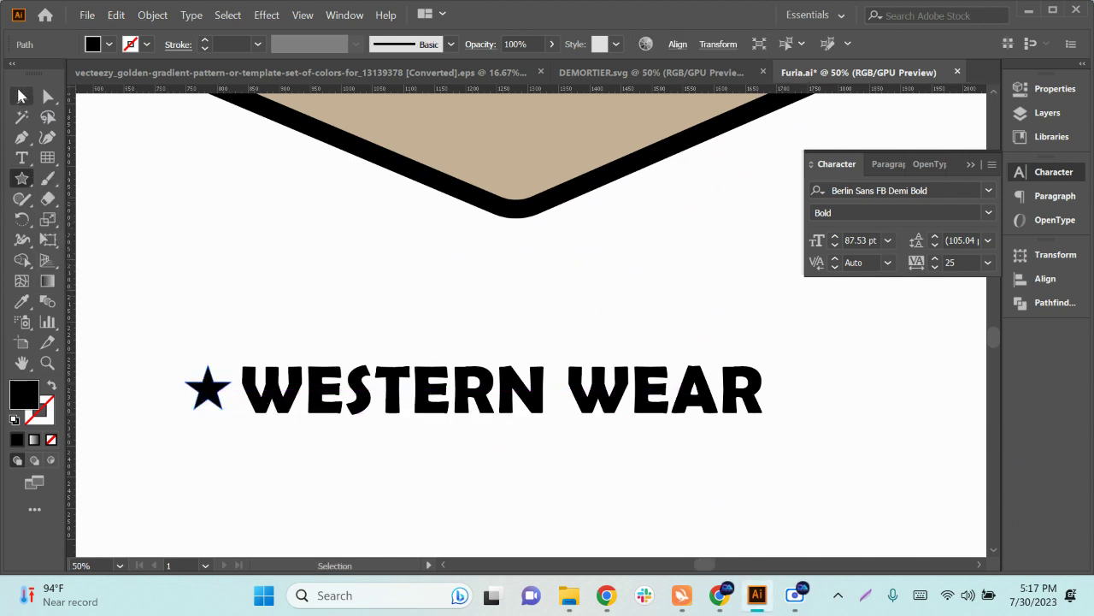
scroll(300, 423, "down", 2)
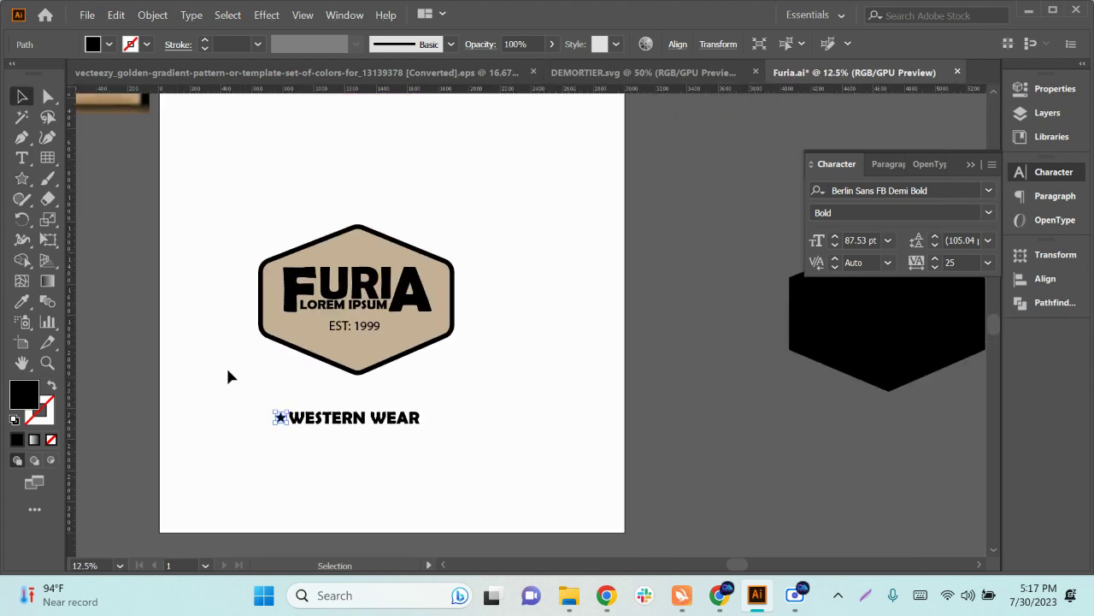
left_click_drag(225, 366, 205, 315)
scroll(241, 386, "up", 3)
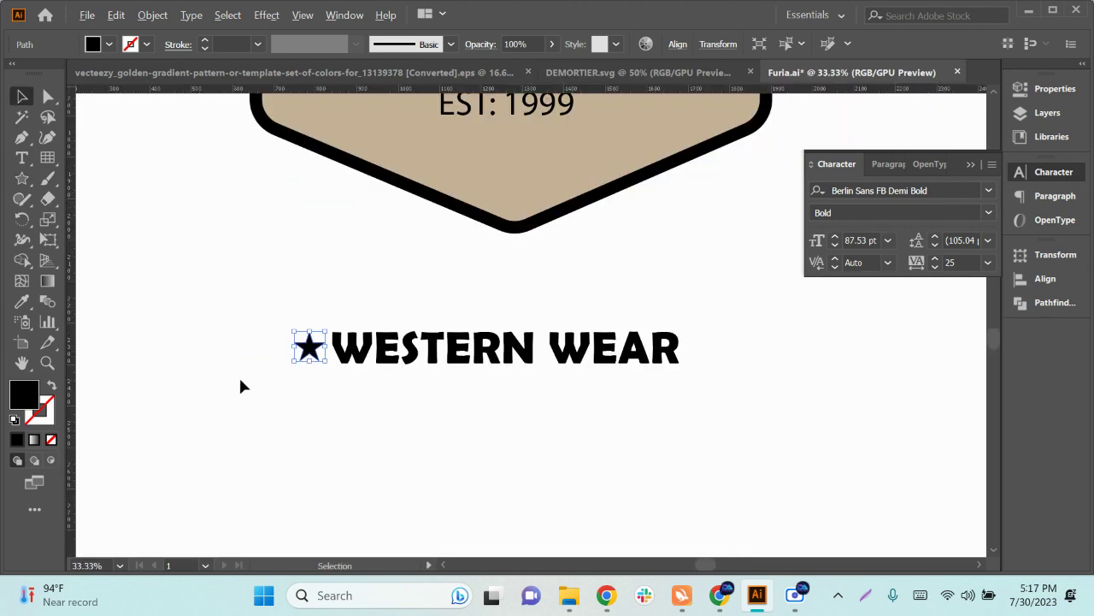
left_click(483, 434)
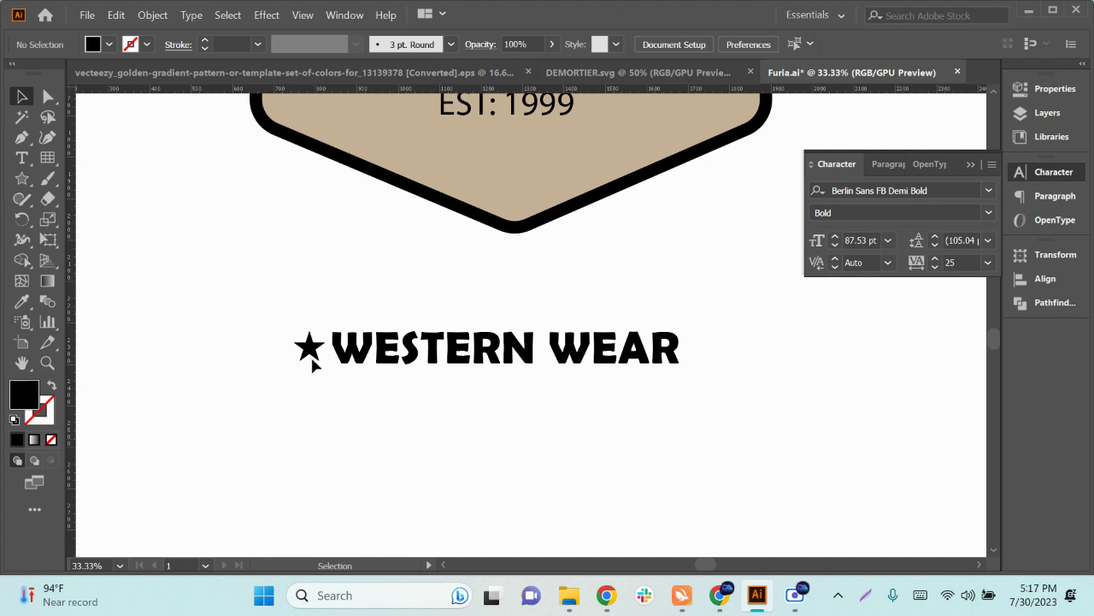
Step: Copy the star to the right end of WESTERN WEAR and vertically centre them
left_click_drag(307, 348, 701, 349)
left_click_drag(239, 331, 238, 324)
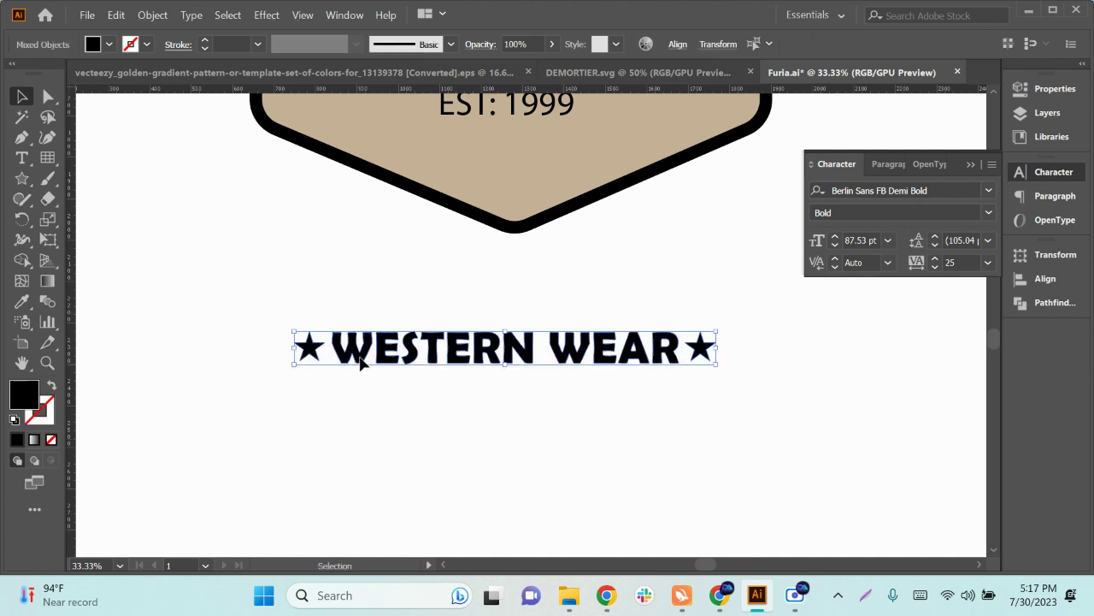
left_click(676, 50)
left_click(640, 93)
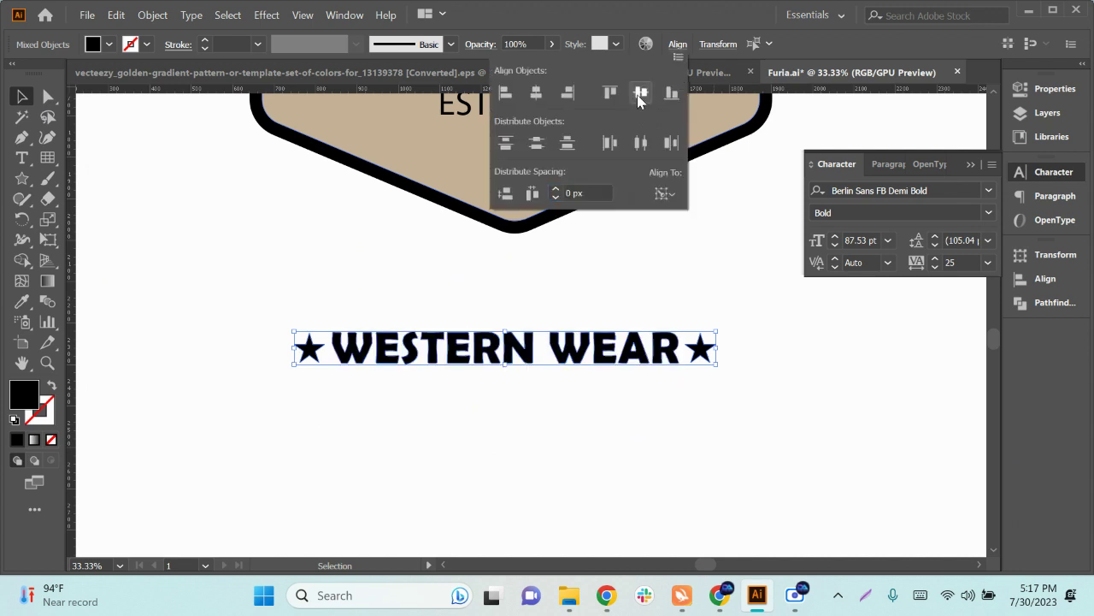
left_click(749, 450)
left_click(749, 450)
Step: Centre both stars with the WESTERN WEAR group vertically and horizontally
left_click(706, 350)
left_click(309, 348, "shift")
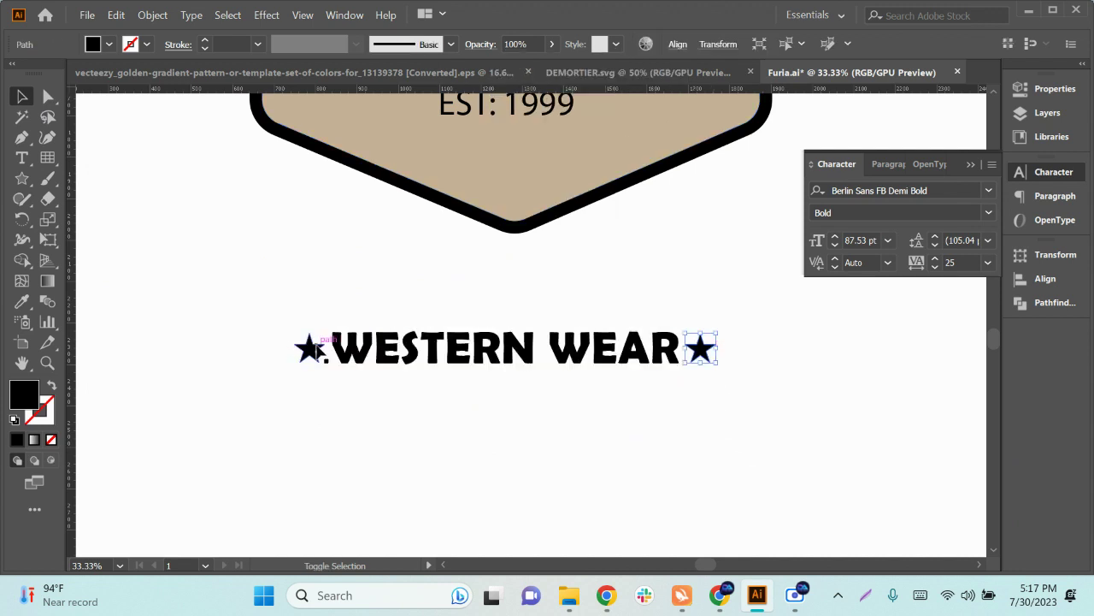
key("v")
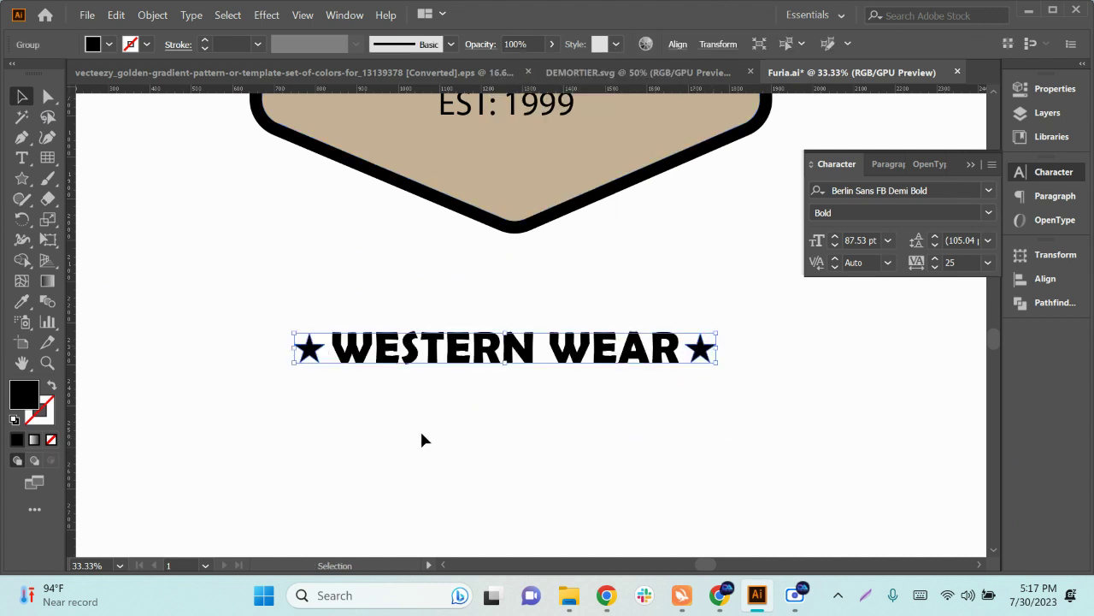
left_click_drag(574, 434, 456, 355)
left_click(699, 352, "shift")
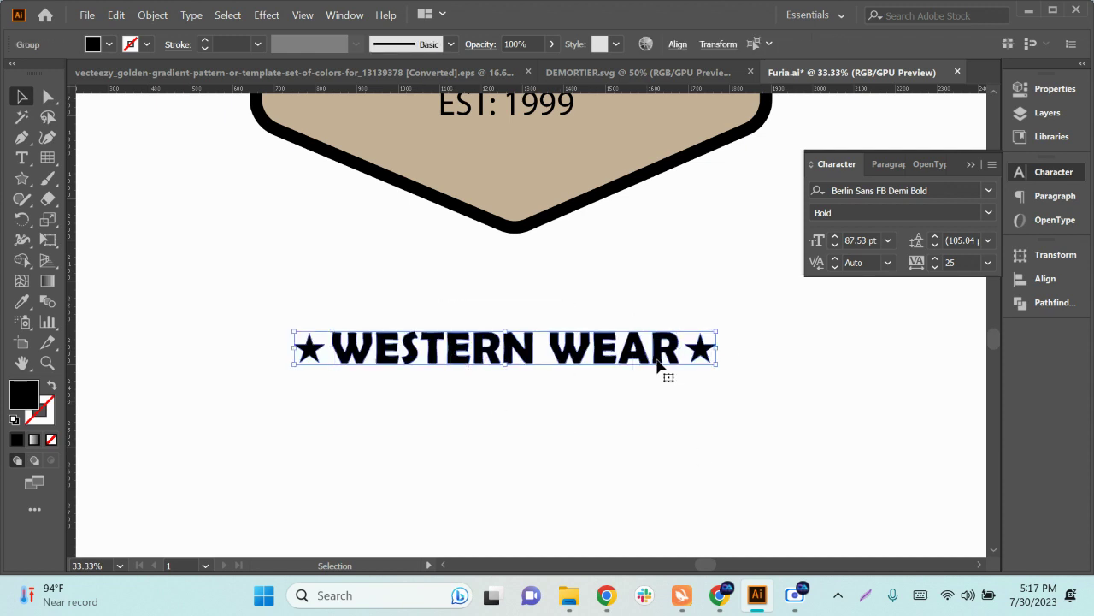
left_click(676, 45)
left_click(641, 92)
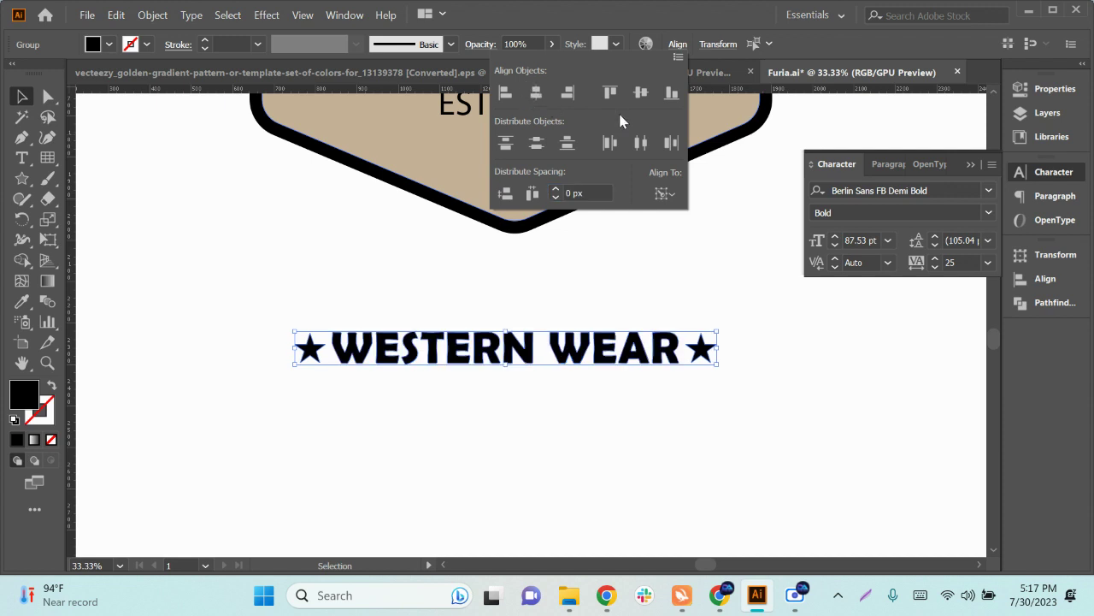
left_click(538, 97)
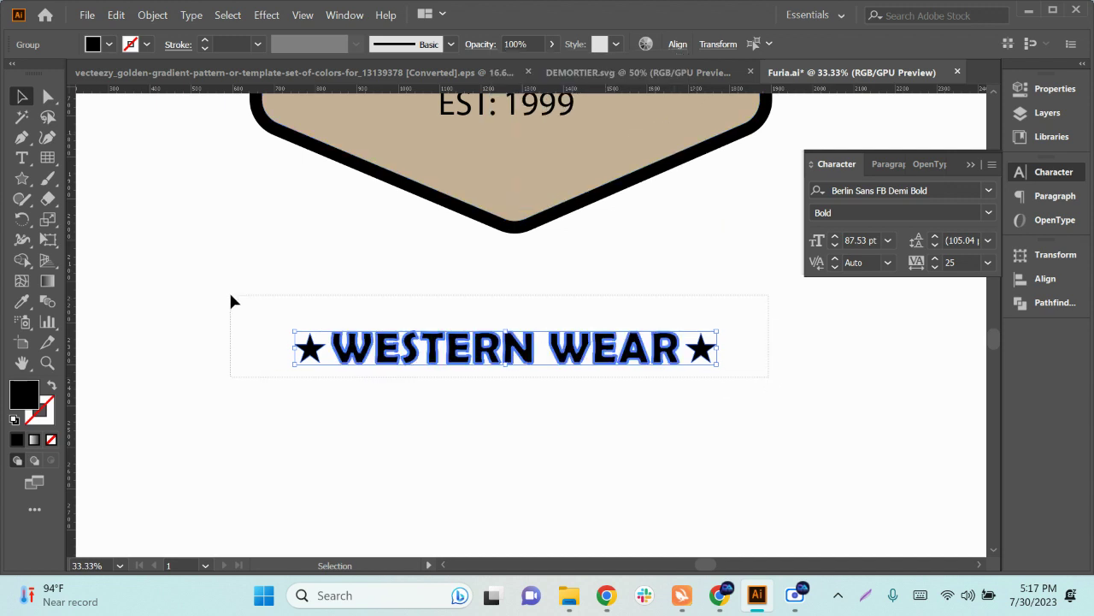
Step: Bring the starred WESTERN WEAR group onto the badge and shrink it to fit below EST: 1999
key("ctrl")
key("ctrl")
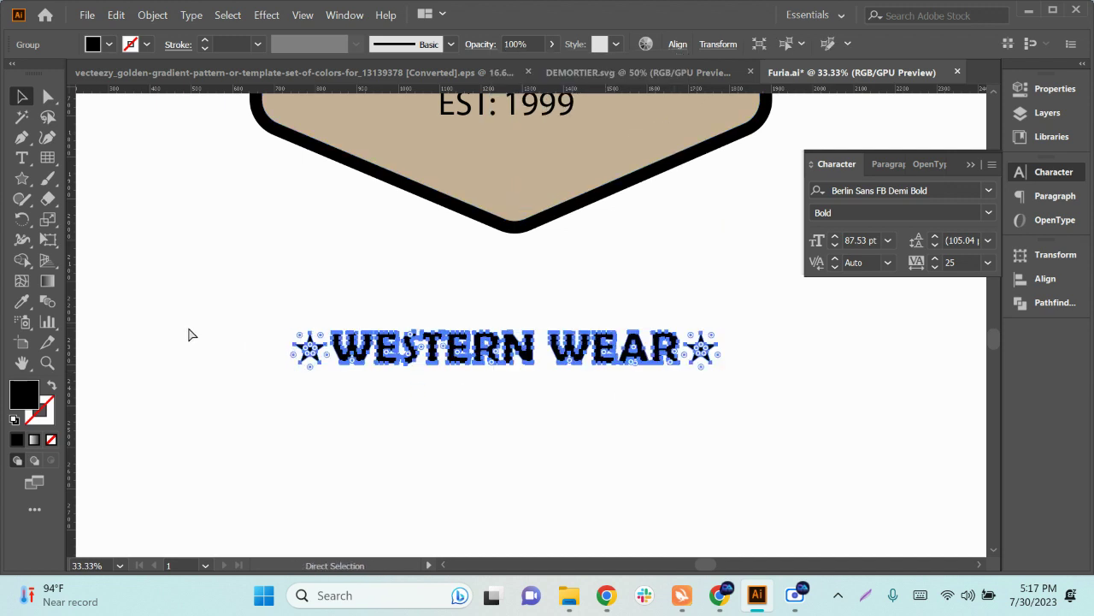
key("ctrl+x")
key("ctrl+v")
scroll(513, 366, "up", 1)
left_click_drag(532, 368, 519, 180)
scroll(548, 309, "up", 1)
scroll(548, 309, "up", 1)
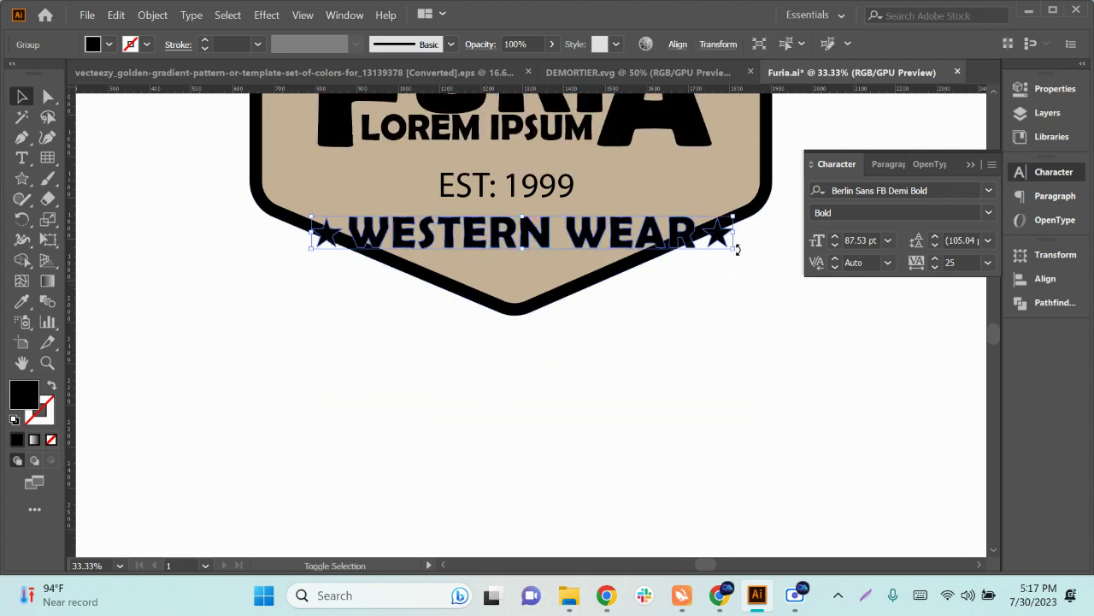
left_click_drag(731, 253, 661, 232)
Step: Adjust EST: 1999 slightly and nudge WESTERN WEAR up and right beneath it
left_click(596, 318)
scroll(547, 334, "up", 2)
scroll(547, 333, "right", 4)
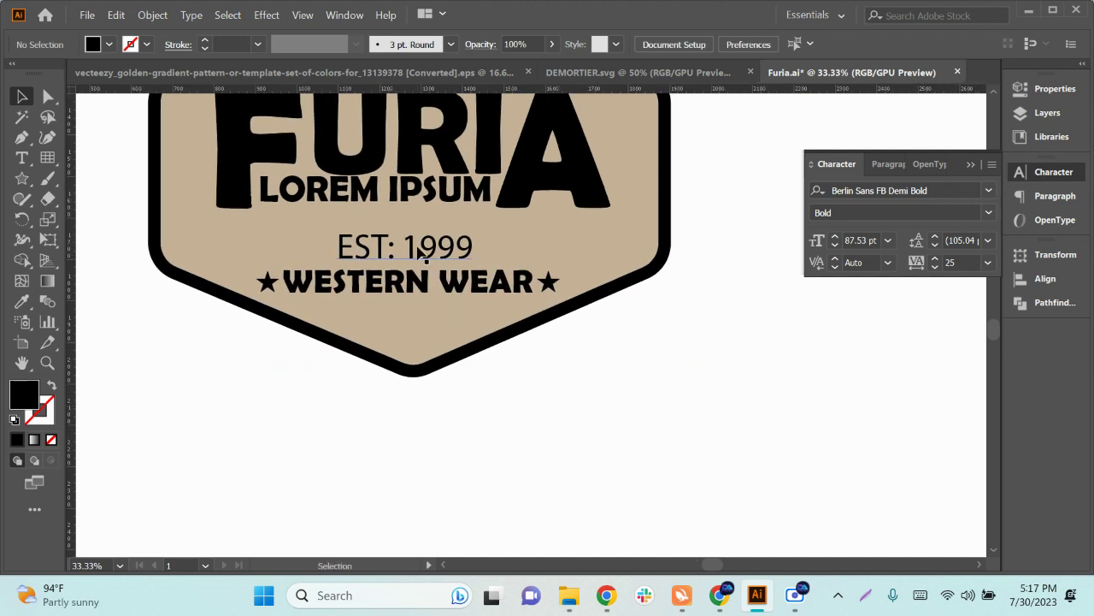
left_click_drag(421, 256, 416, 243)
left_click(399, 297)
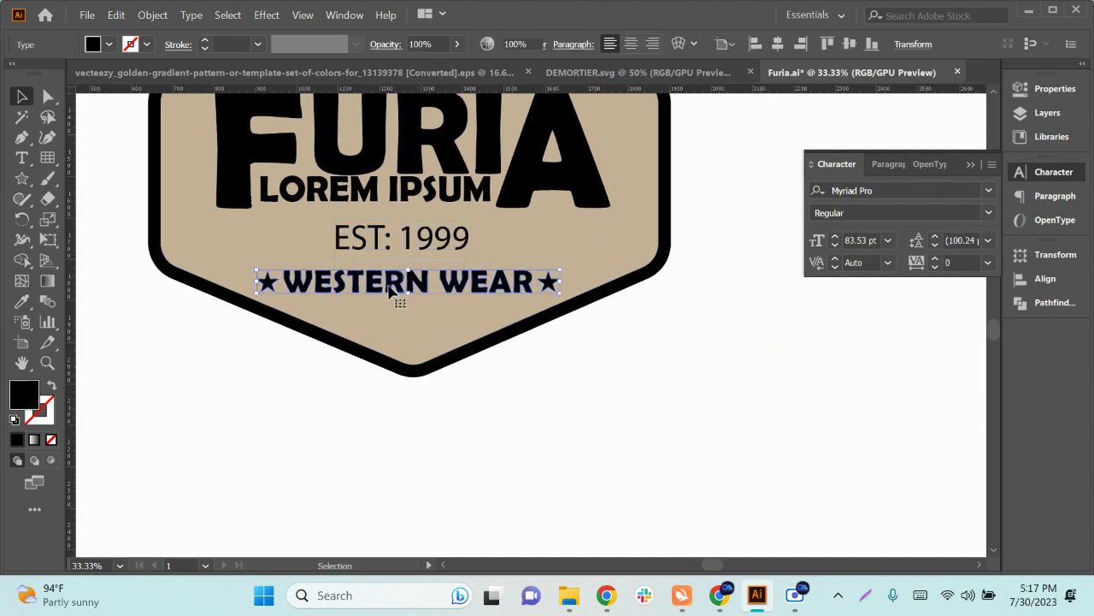
left_click(496, 405)
scroll(497, 399, "up", 1)
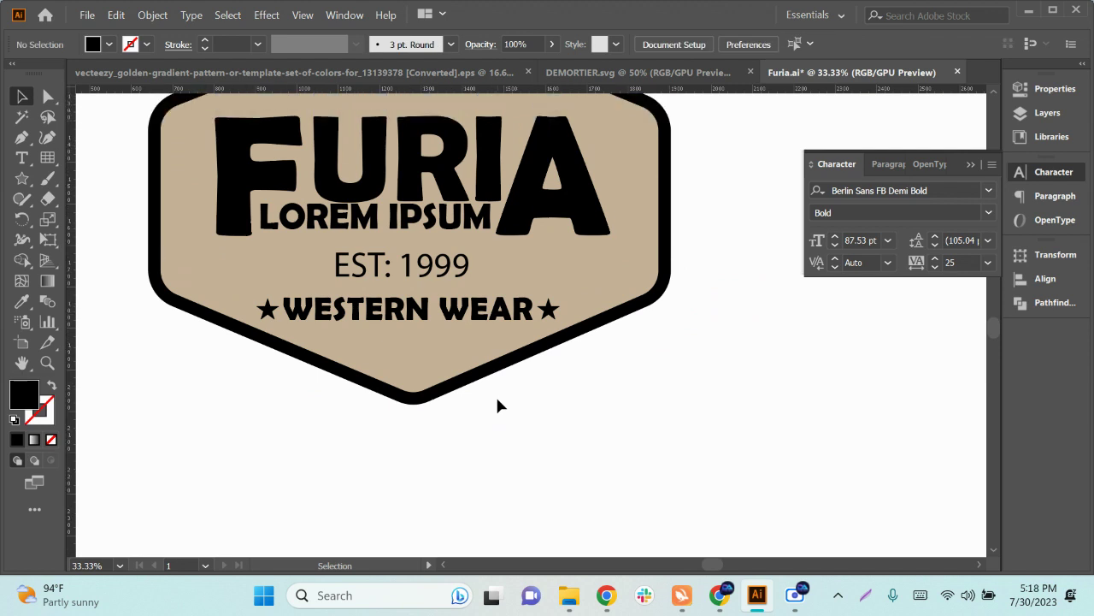
scroll(498, 404, "up", 1)
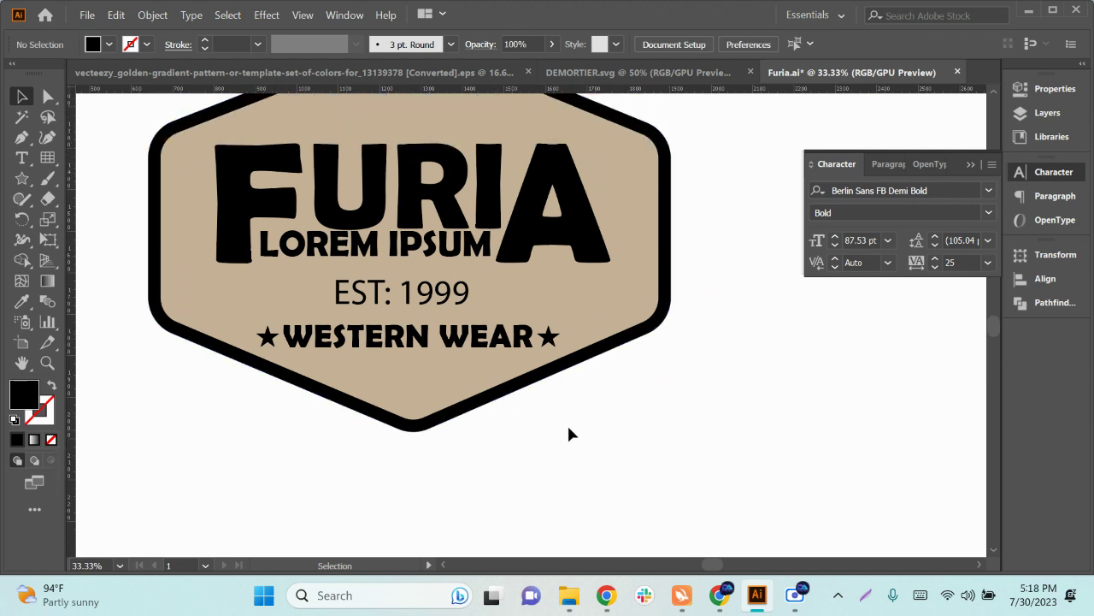
scroll(573, 435, "up", 1)
scroll(573, 435, "right", 1)
left_click_drag(583, 451, 598, 433)
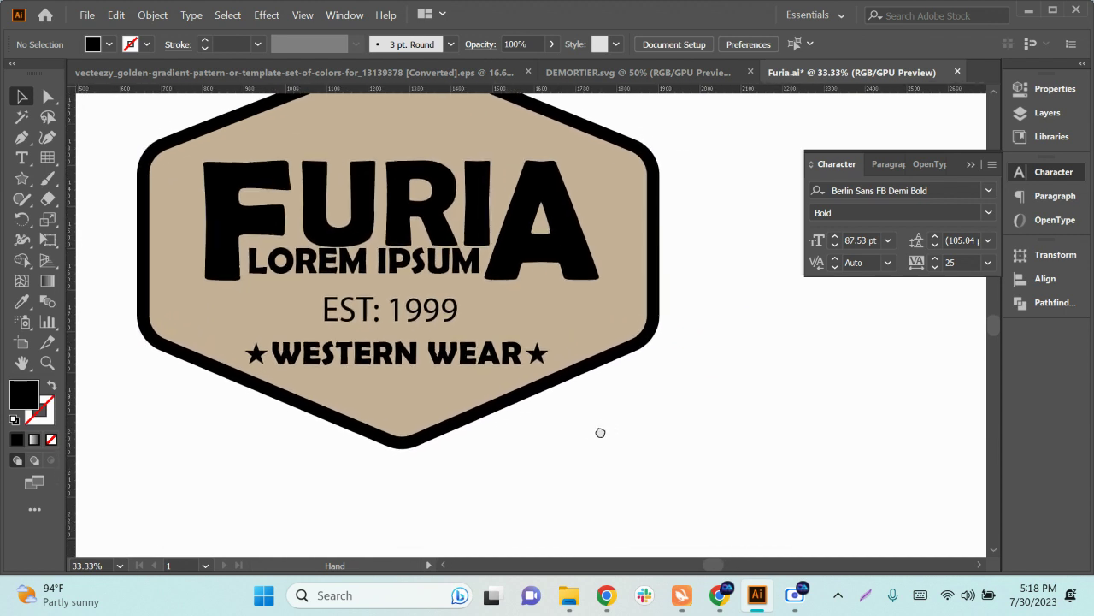
left_click_drag(417, 360, 416, 361)
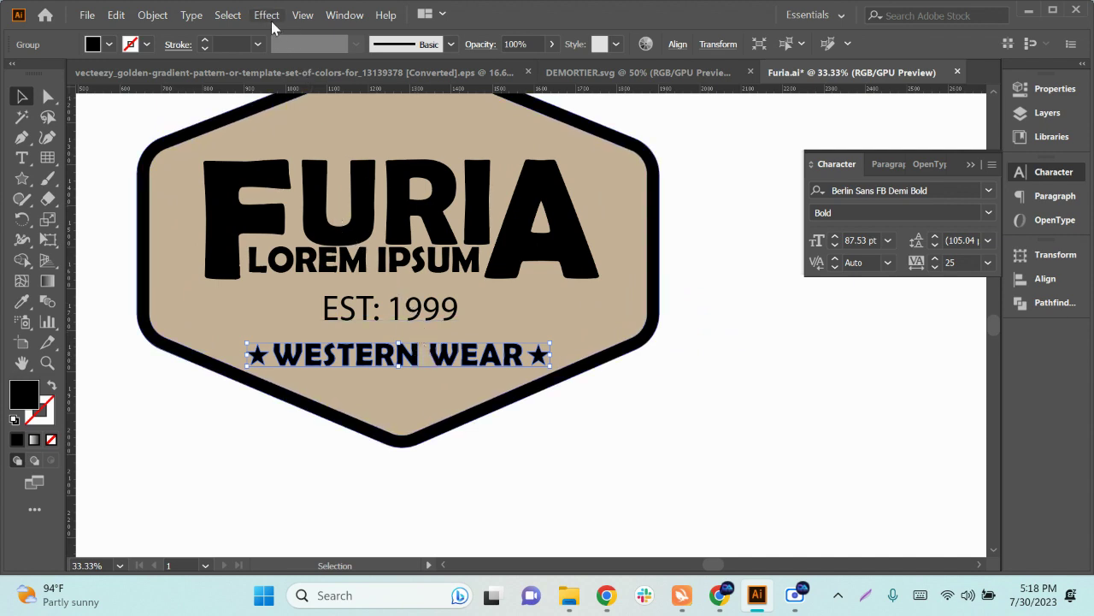
Step: Try a downward Arc warp on WESTERN WEAR, then cancel it
left_click(267, 15)
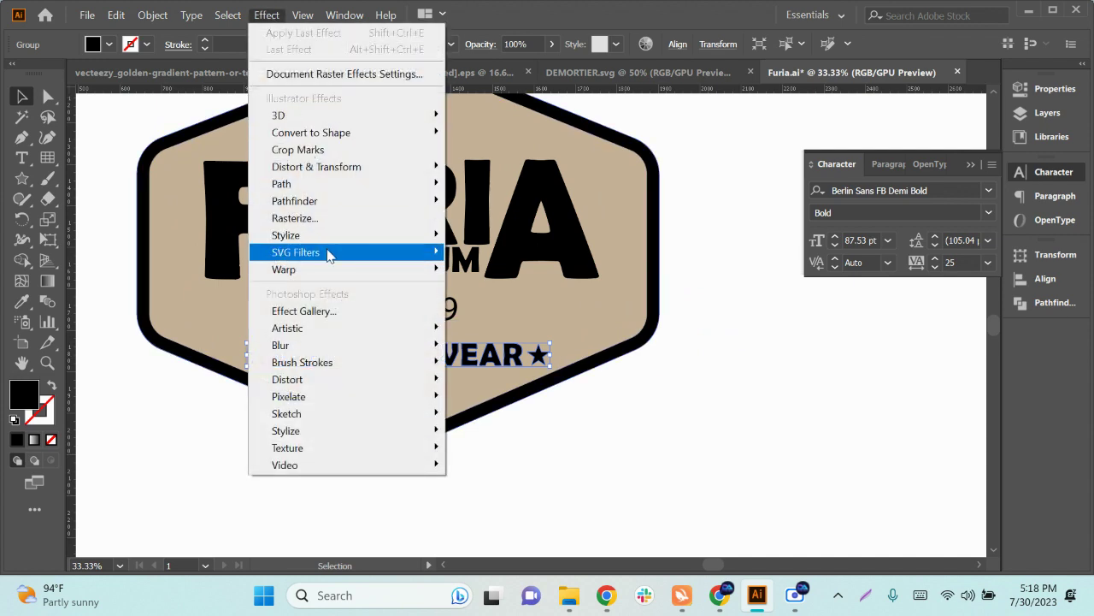
mouse_move(314, 271)
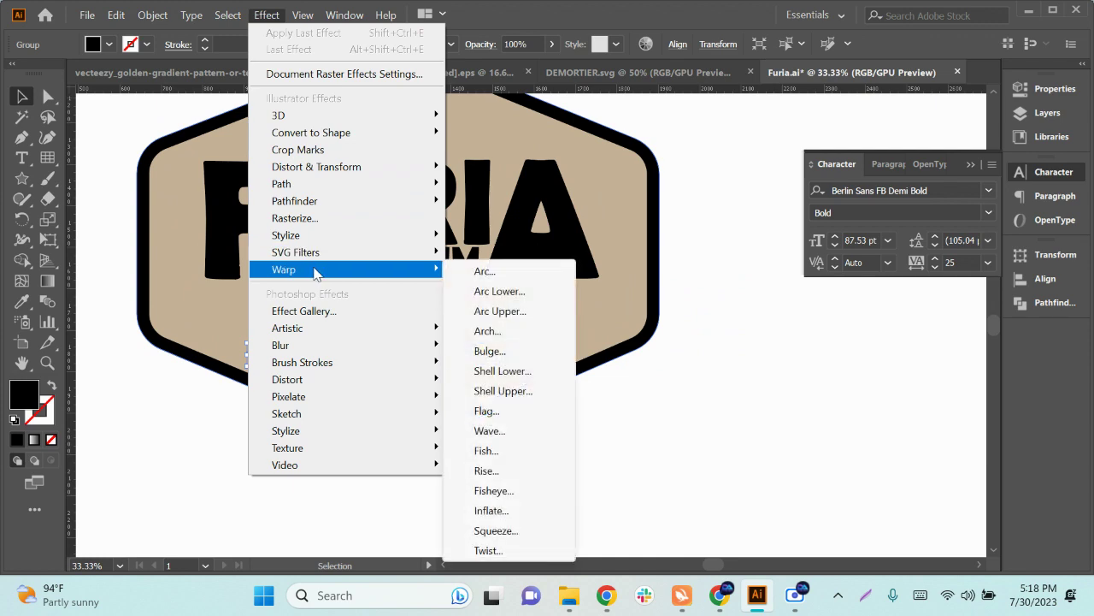
left_click(511, 271)
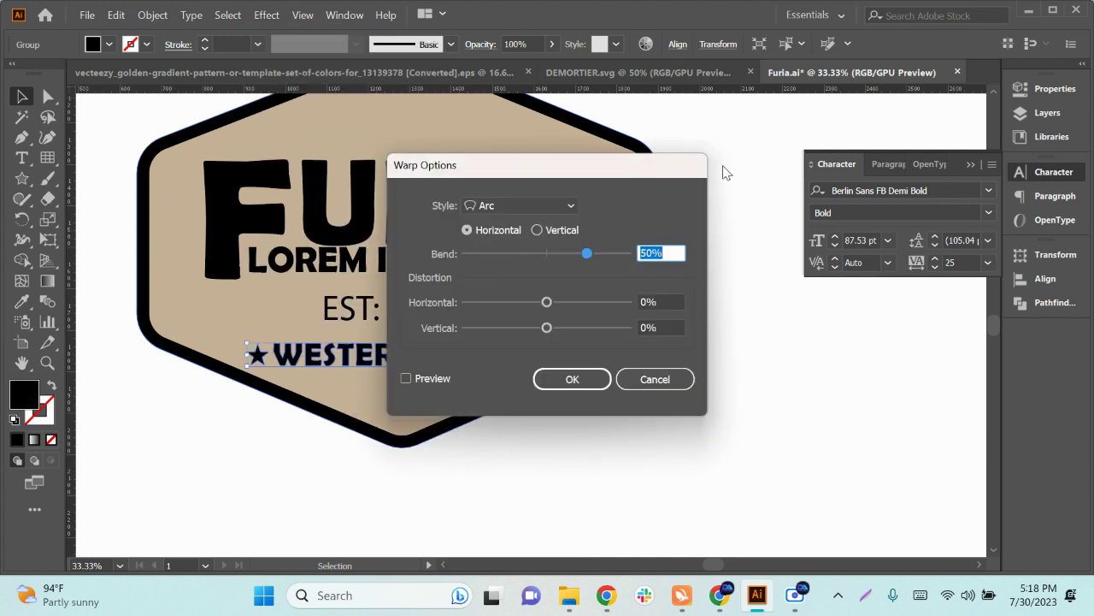
left_click_drag(429, 359, 664, 340)
left_click(661, 359)
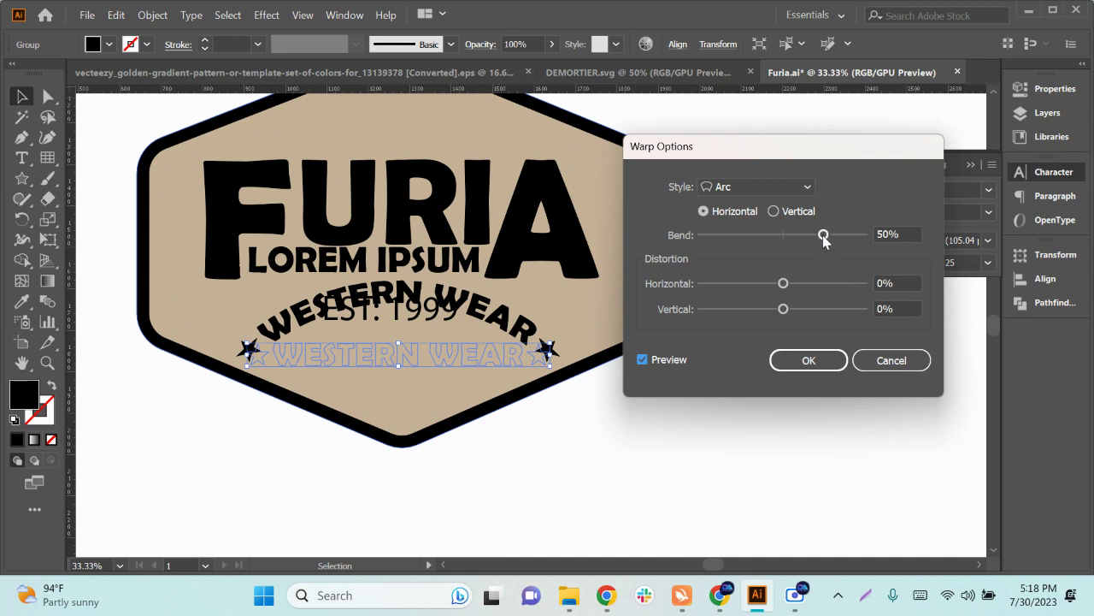
left_click_drag(824, 237, 754, 244)
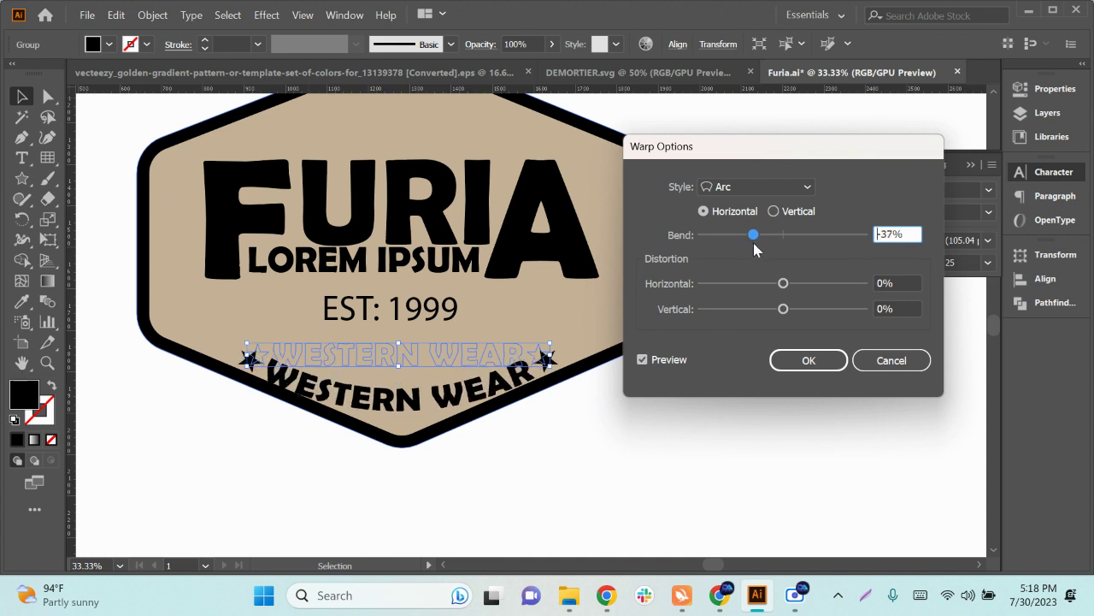
left_click(757, 237)
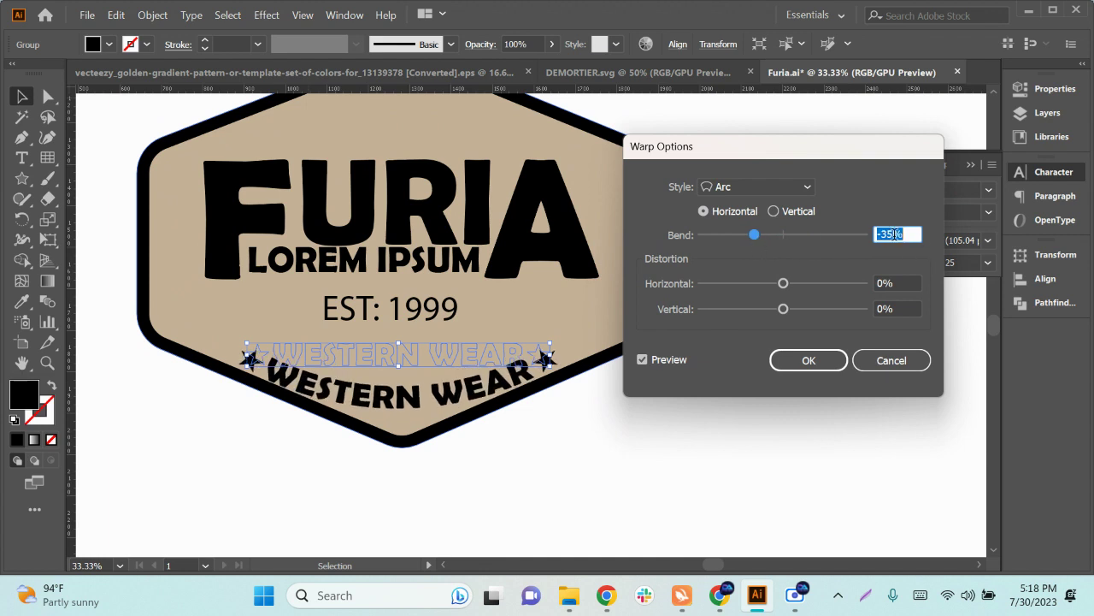
left_click(891, 360)
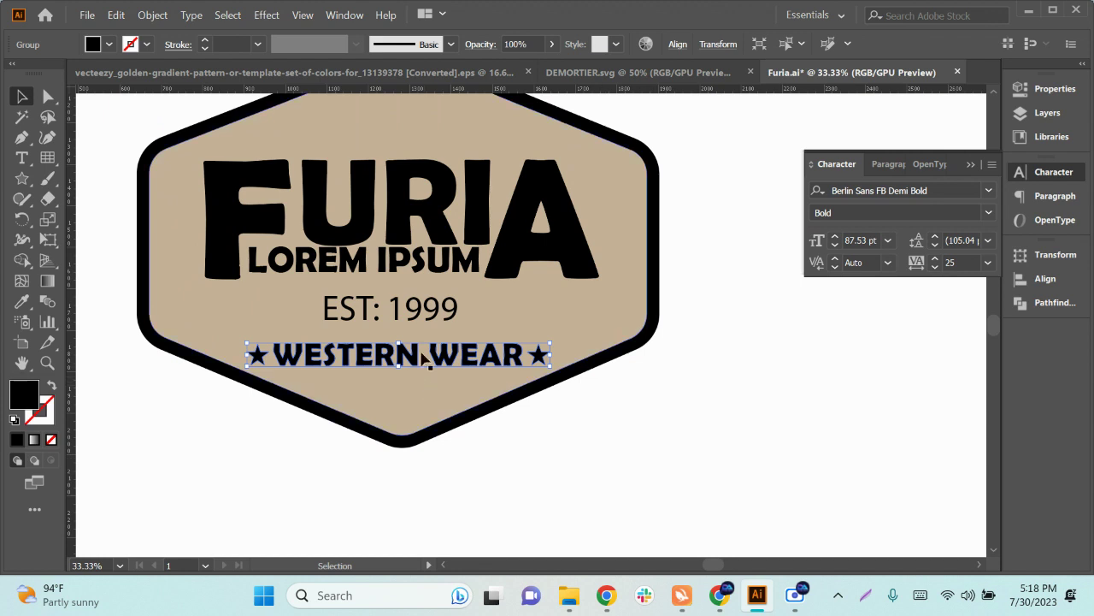
Step: Enlarge WESTERN WEAR, move it up, and raise EST: 1999 slightly
left_click_drag(411, 355, 411, 347)
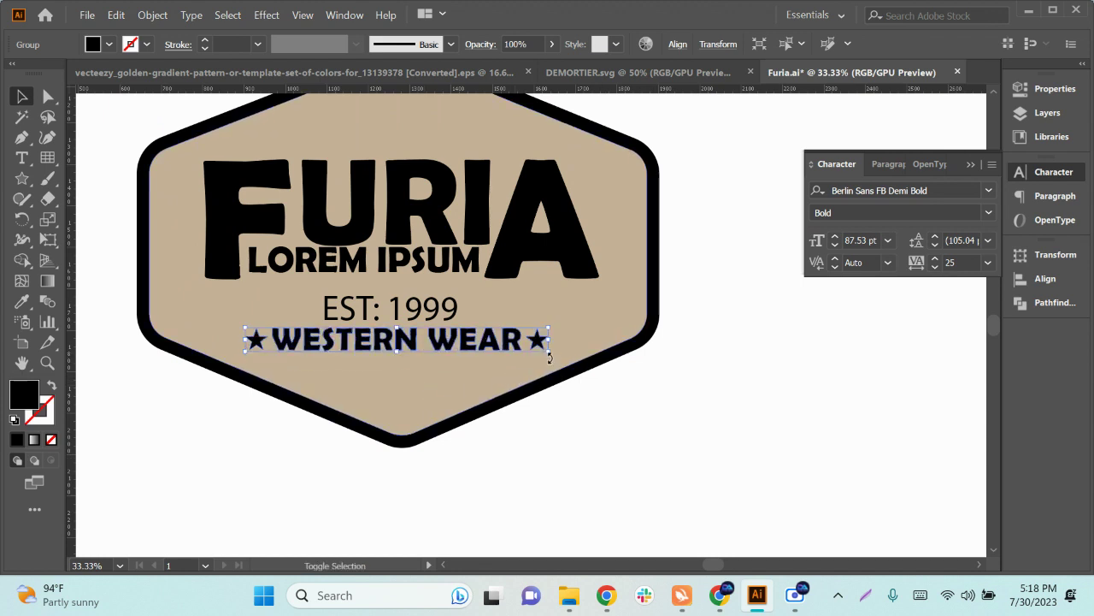
left_click_drag(550, 351, 583, 354)
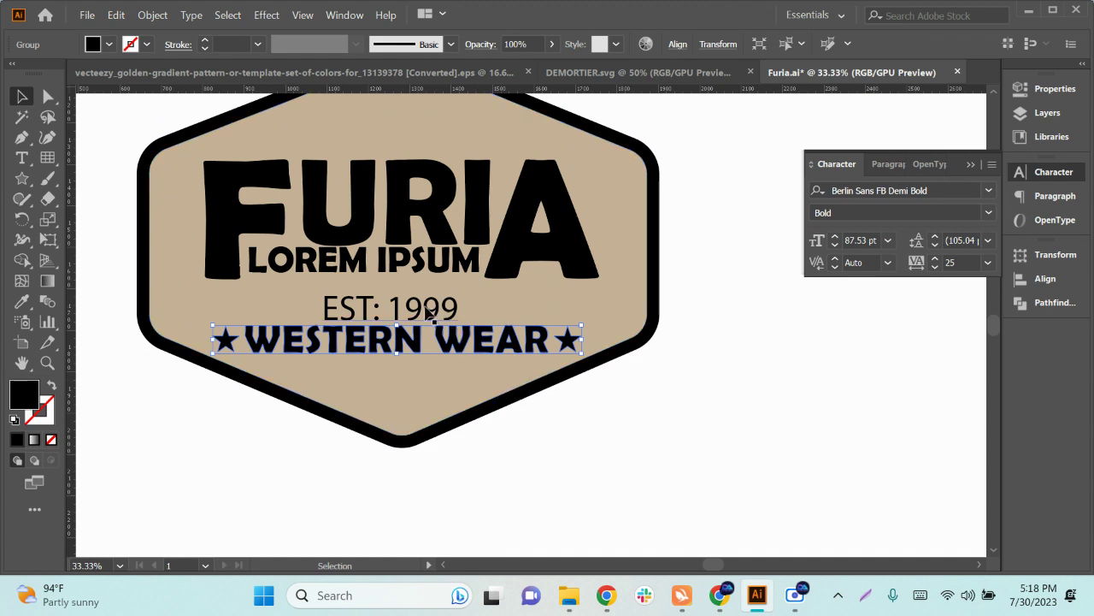
left_click_drag(443, 311, 462, 302)
left_click(580, 348)
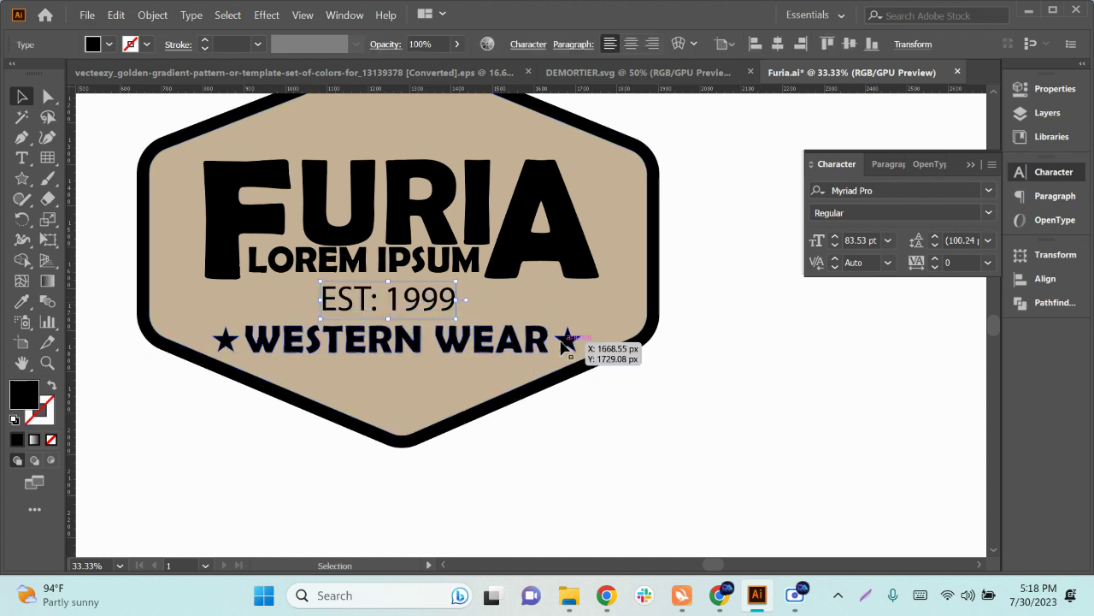
left_click_drag(353, 359, 354, 352)
left_click_drag(642, 447, 539, 445)
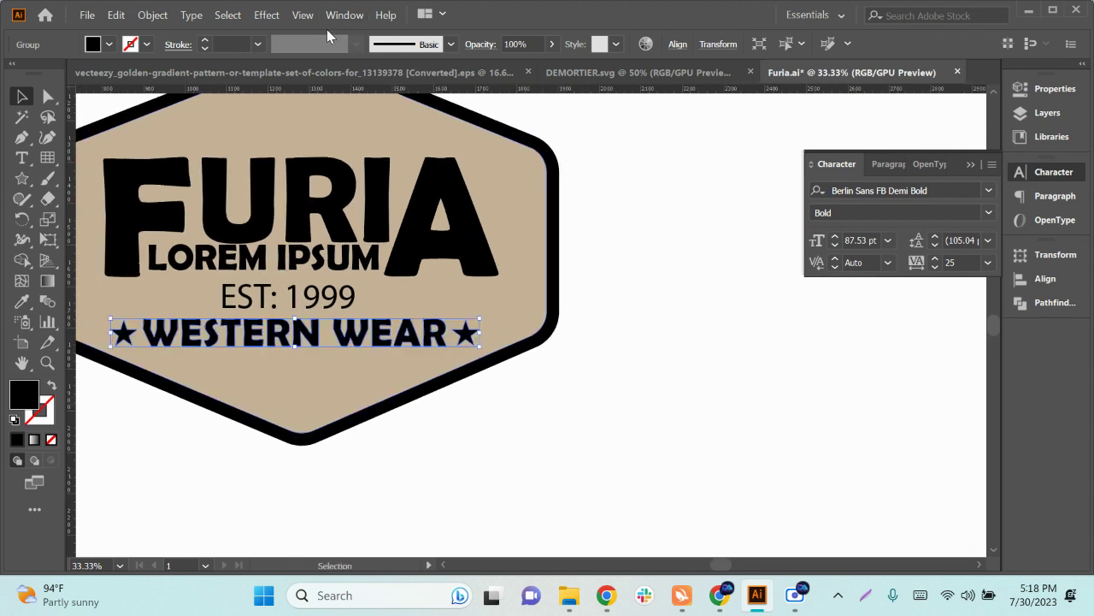
Step: Apply a horizontal Arc warp with a -27% downward bend to WESTERN WEAR
left_click(266, 14)
mouse_move(342, 269)
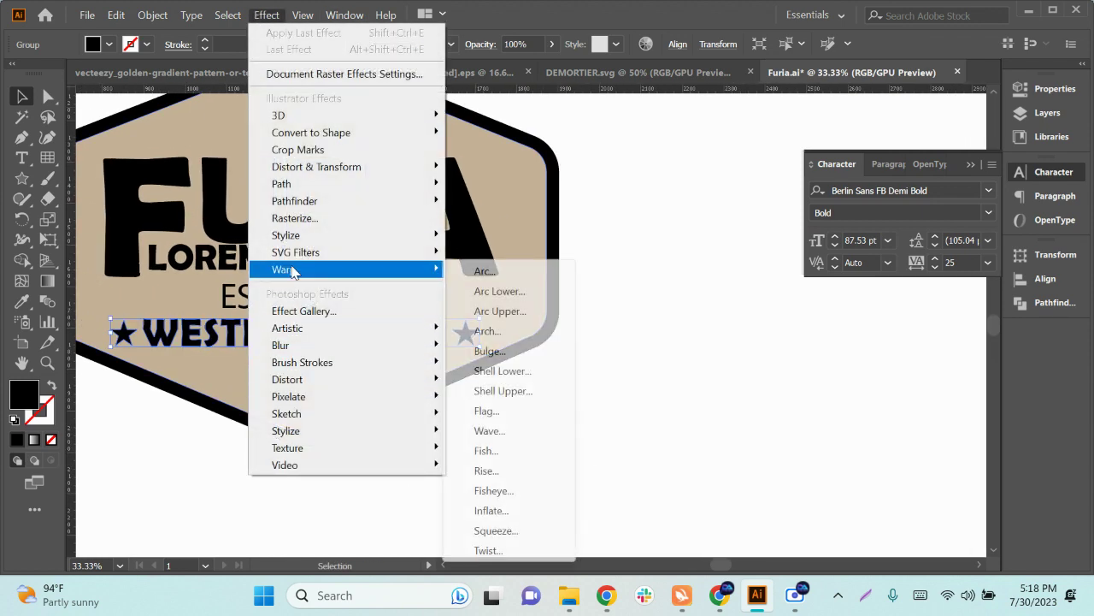
left_click(485, 271)
left_click(670, 360)
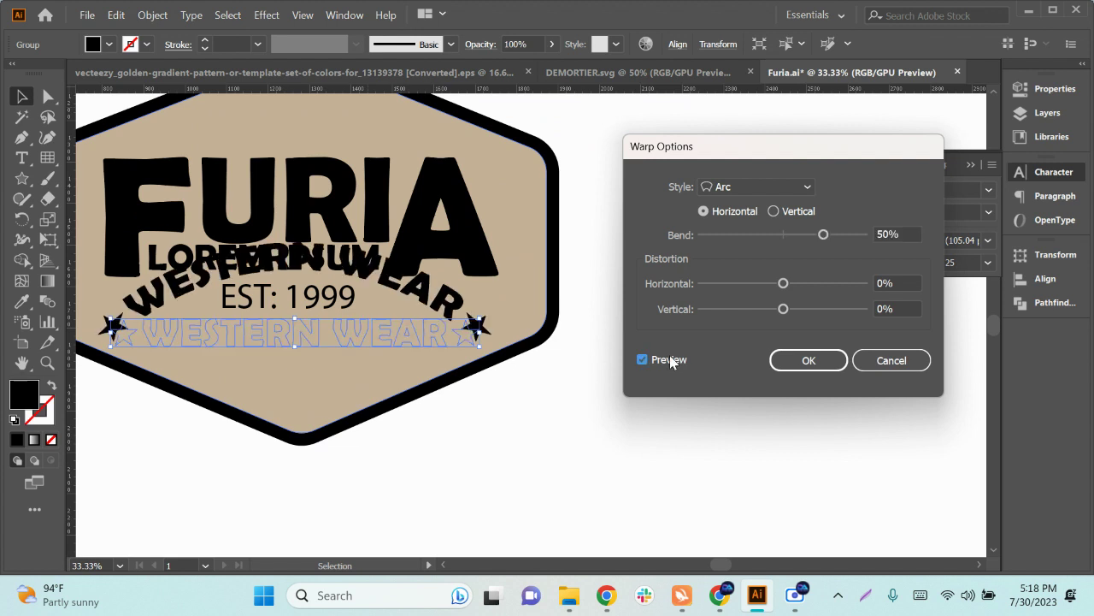
left_click(898, 235)
key("shift+Down")
key("shift+Down")
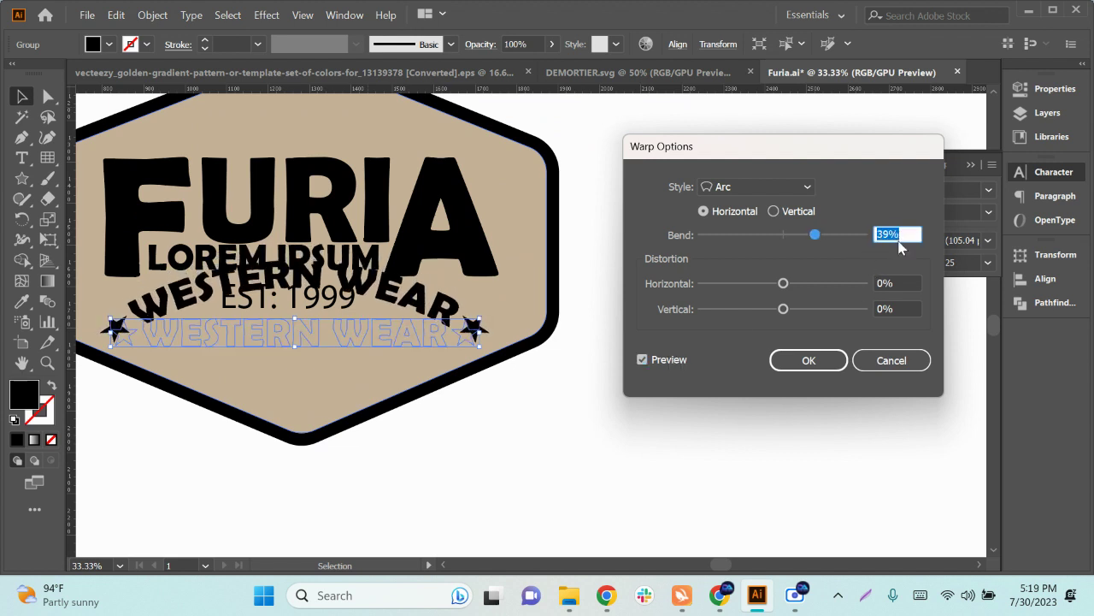
key("Down")
key("Down")
key("Down")
key("Down")
key("Down")
key("Down")
key("Down")
key("Down")
key("Down")
key("Down")
key("Down")
key("Down")
key("Down")
key("Down")
key("Down")
key("Down")
key("Down")
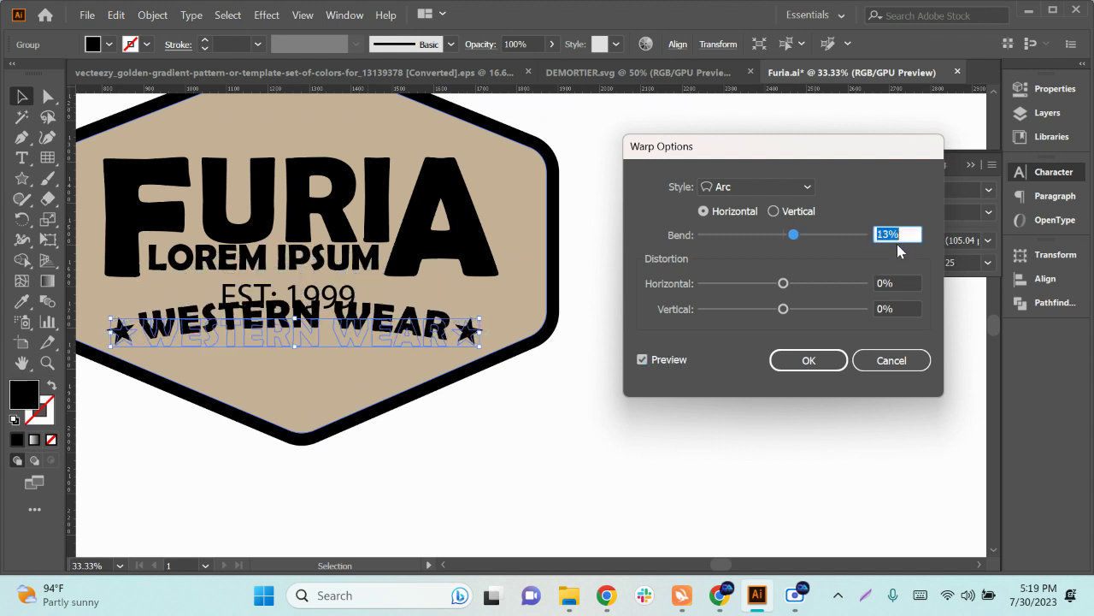
key("Down")
key("Down")
key("Down")
key("Down")
key("Down")
key("Down")
key("Down")
key("Down")
key("Down")
key("Down")
key("Down")
key("Down")
key("Down")
key("Down")
key("Down")
key("Down")
key("Down")
key("Down")
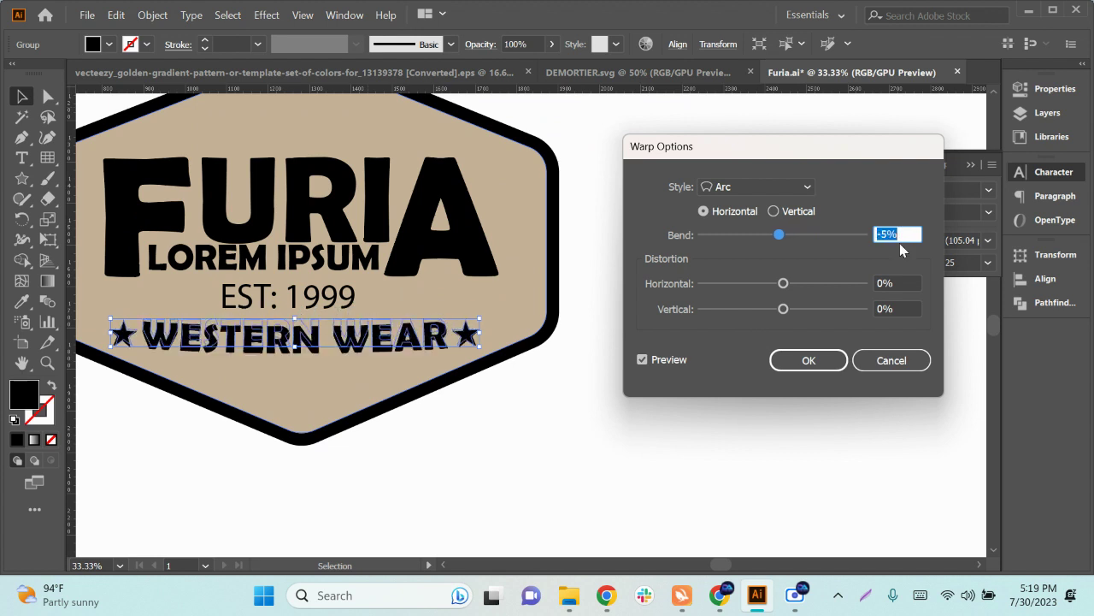
scroll(905, 232, "down", 19)
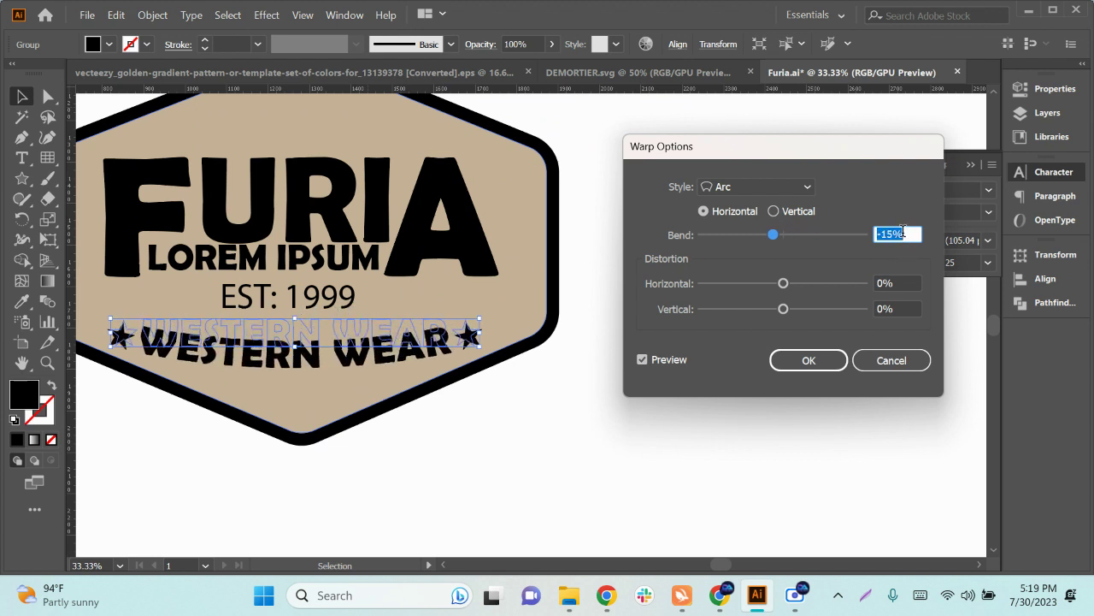
scroll(903, 233, "down", 2)
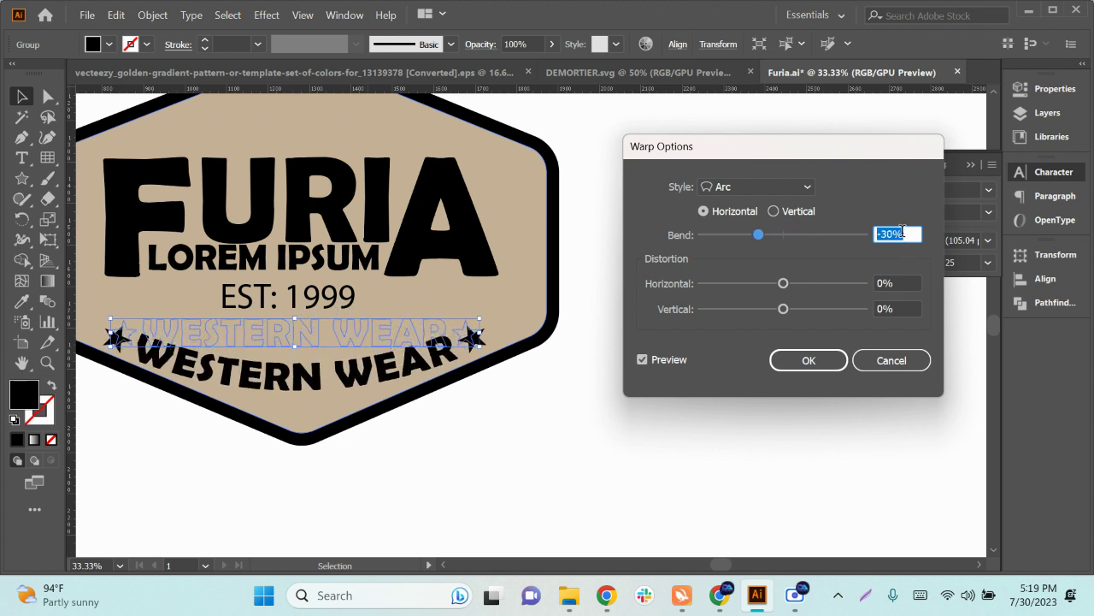
scroll(903, 233, "up", 2)
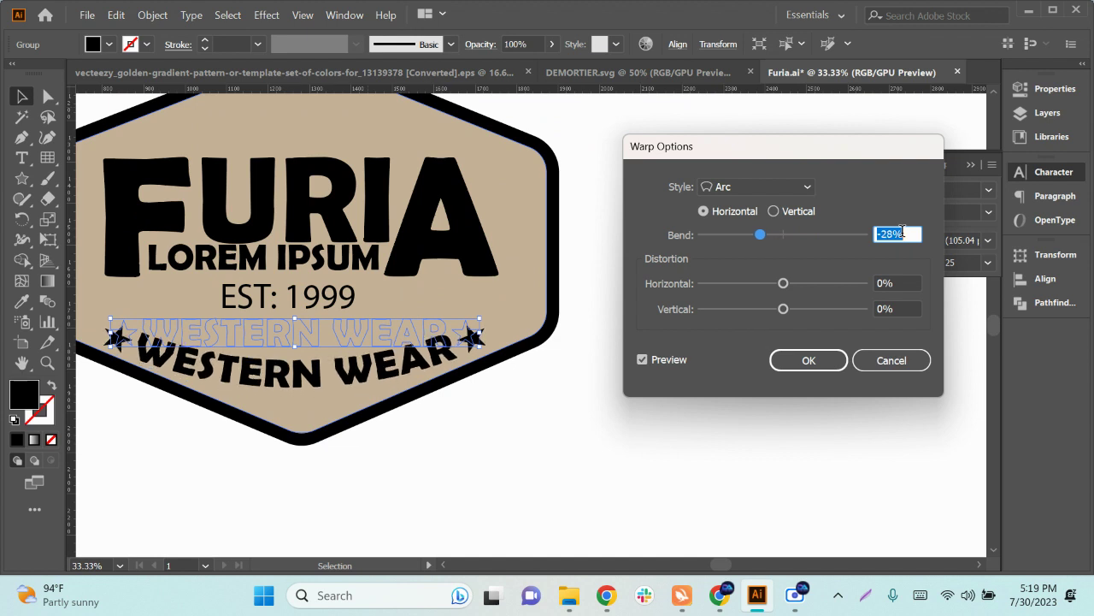
left_click(833, 369)
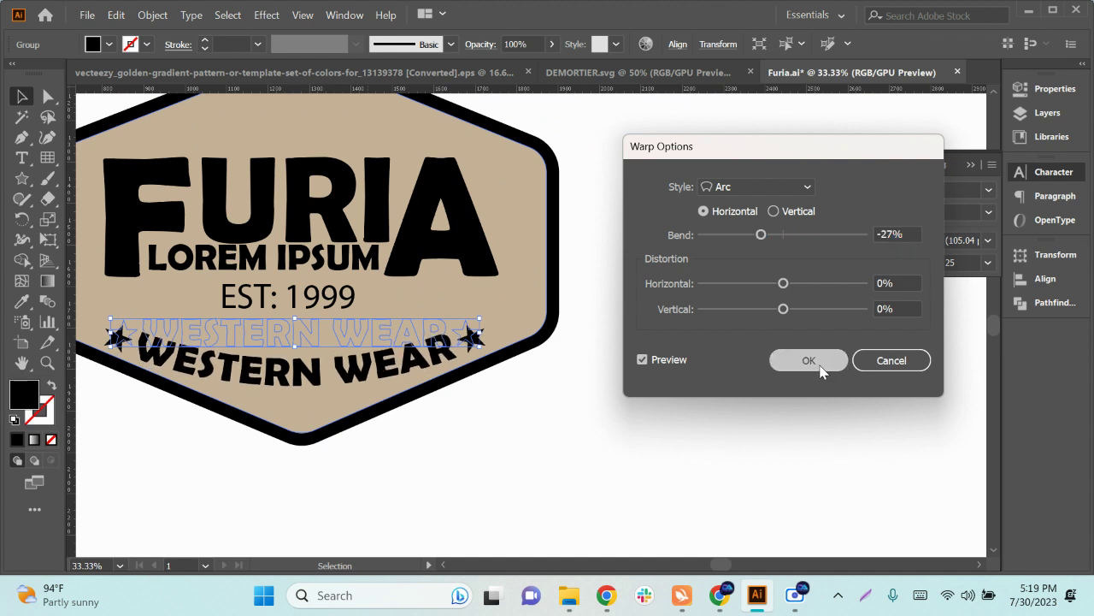
Step: Move the arced WESTERN WEAR upward into place beneath EST: 1999
left_click_drag(285, 366, 325, 321)
left_click(554, 420)
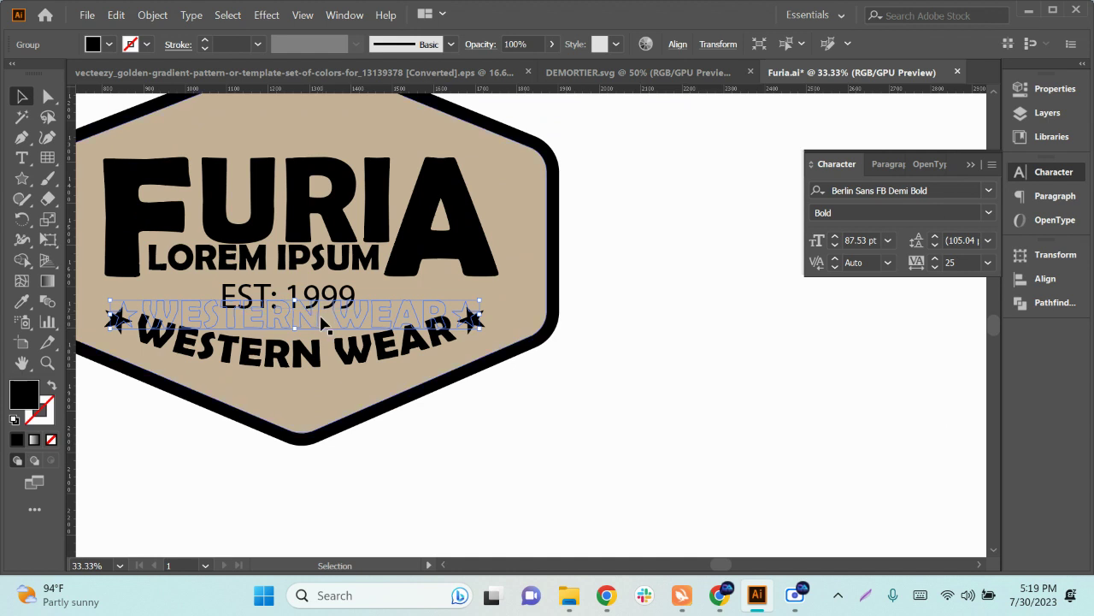
left_click_drag(323, 321, 330, 322)
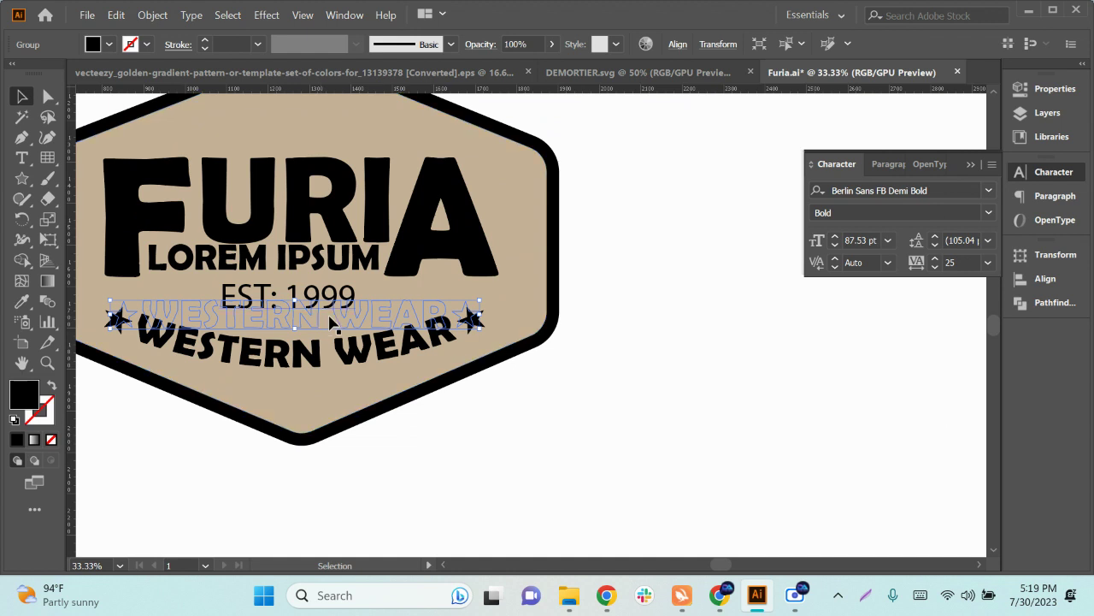
left_click(484, 412)
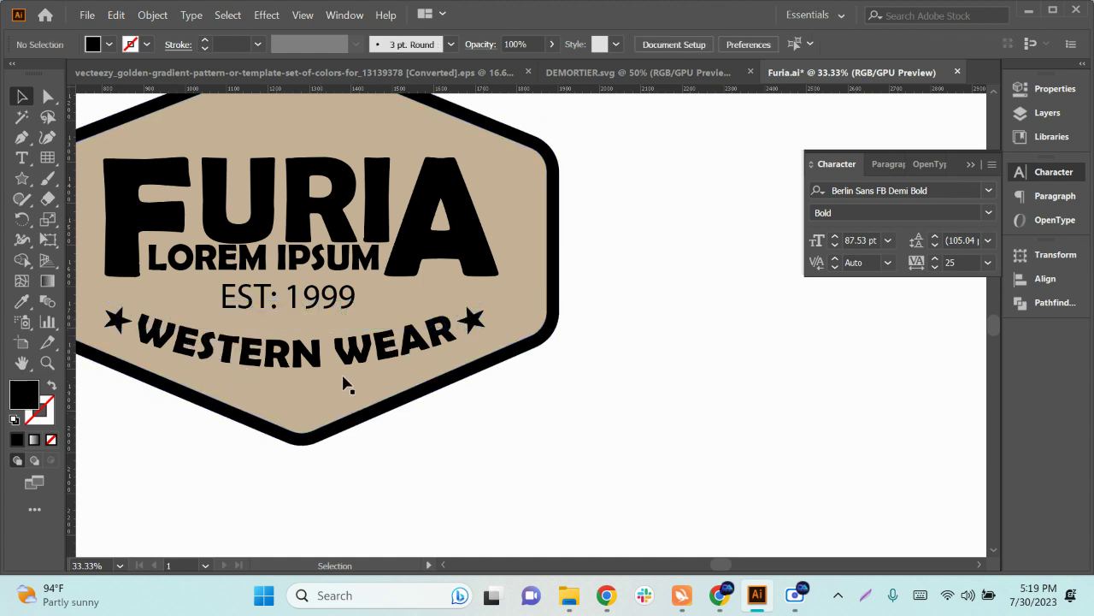
left_click_drag(342, 383, 291, 317)
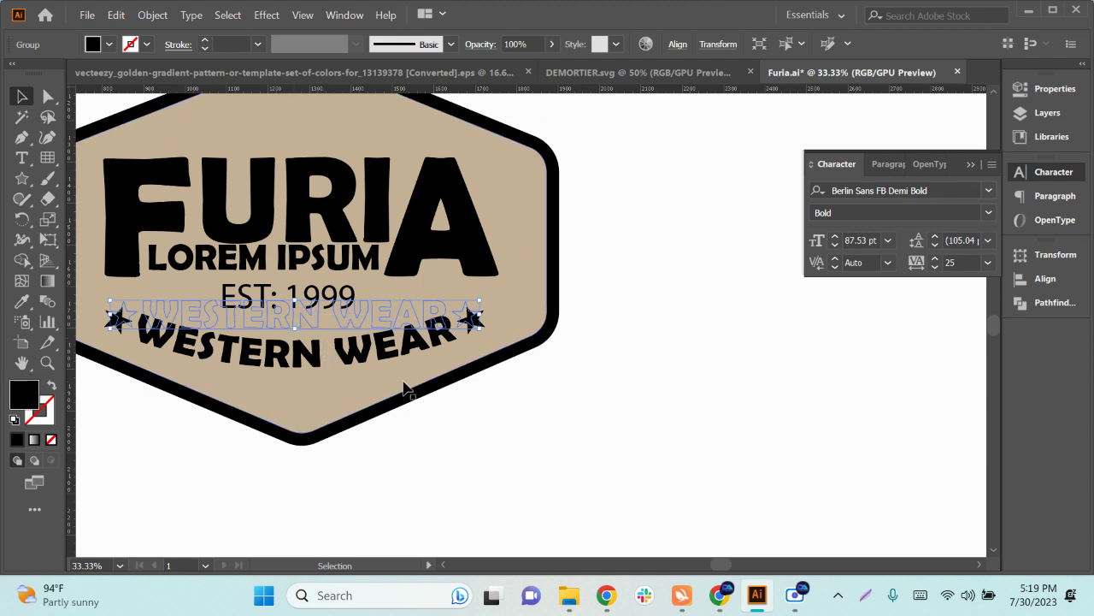
Step: Expand the warped WESTERN WEAR, shrink it slightly, and nudge it lower in the badge
left_click(154, 16)
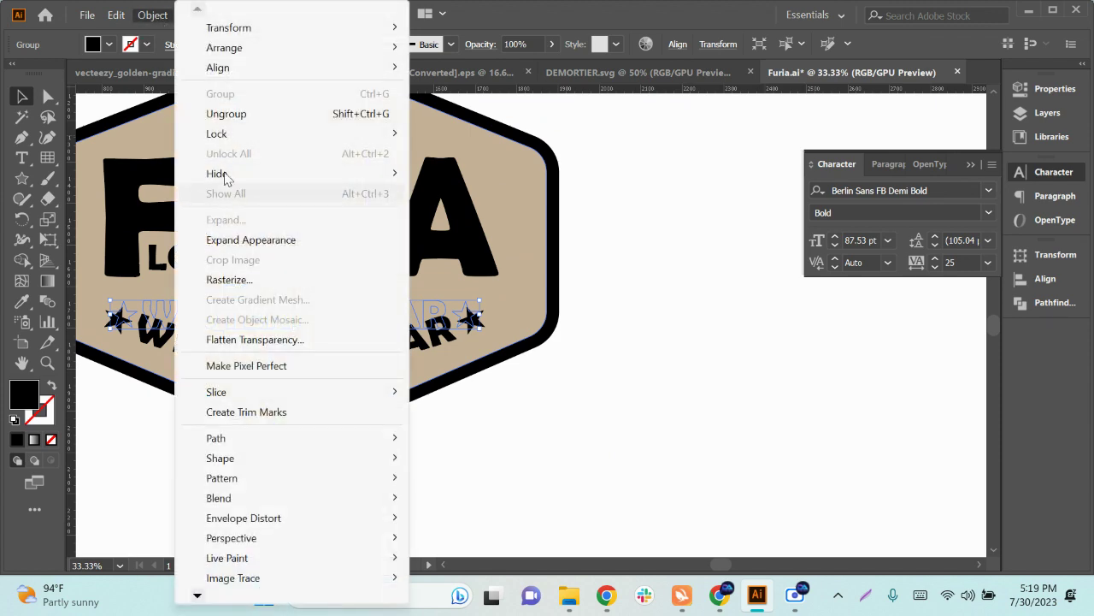
left_click(231, 242)
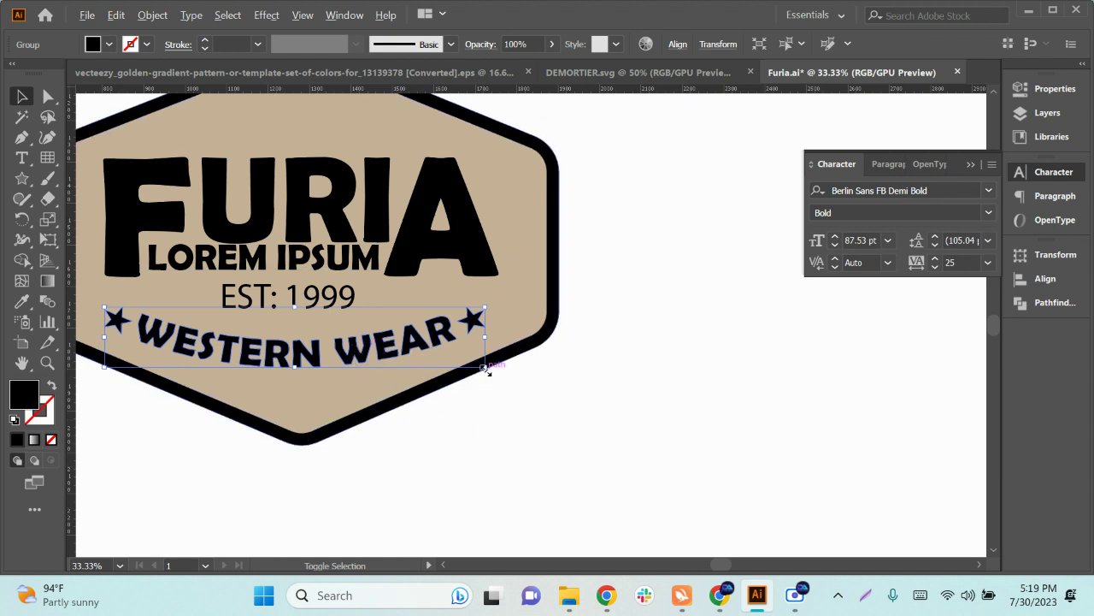
left_click_drag(485, 368, 461, 363)
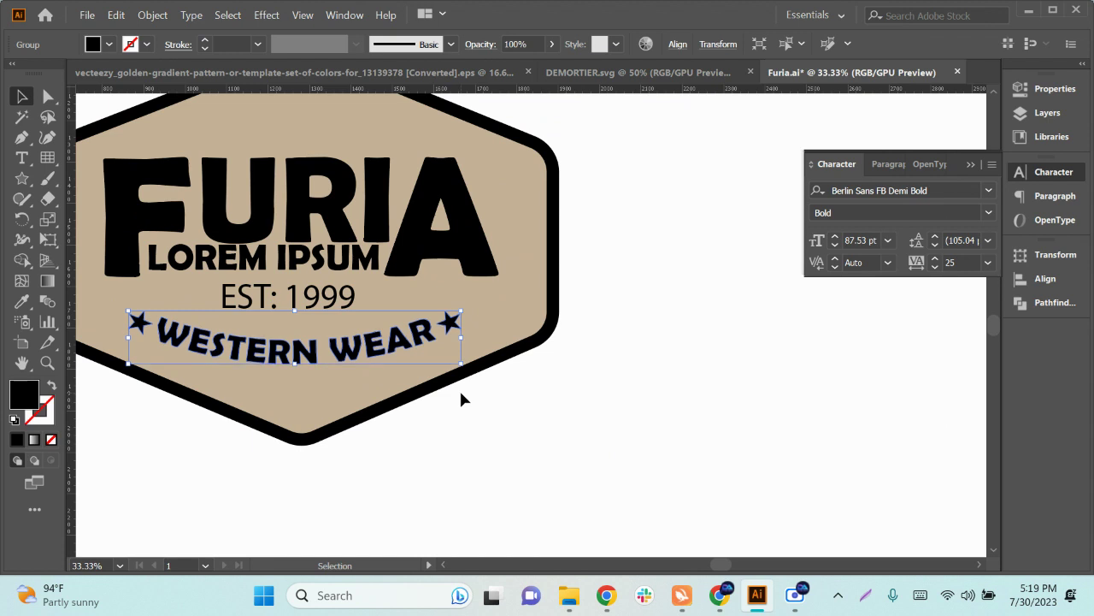
key("Down")
key("Down")
key("Down")
key("Down")
key("Down")
key("Down")
key("Down")
key("Down")
key("Down")
key("Down")
key("Down")
key("Down")
key("Down")
key("Down")
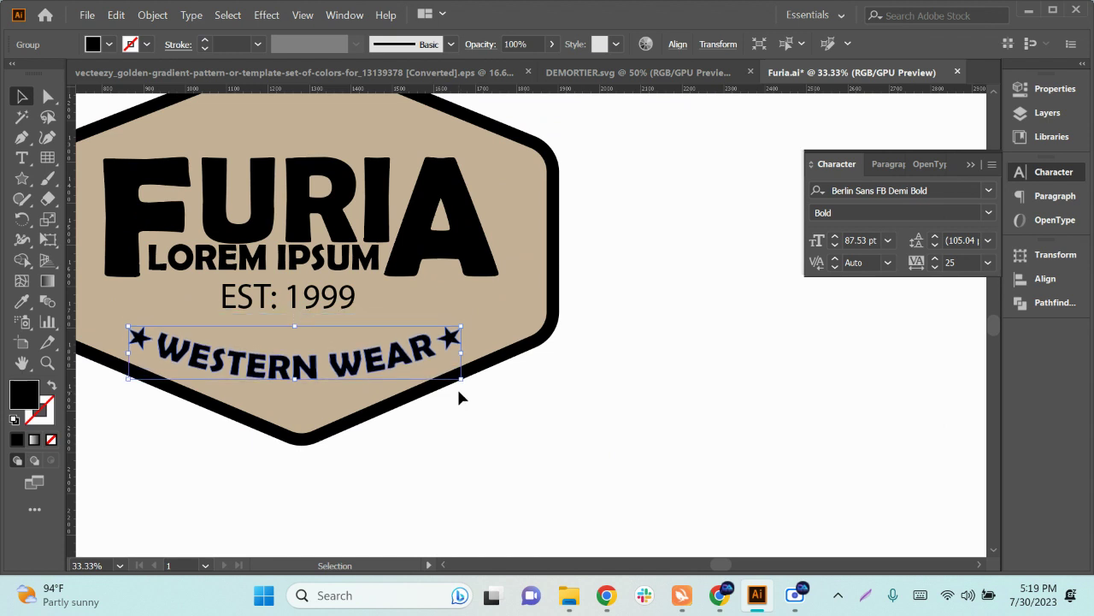
key("Down")
key("Down")
key("Down")
key("Up")
key("Up")
key("Up")
key("Up")
key("Up")
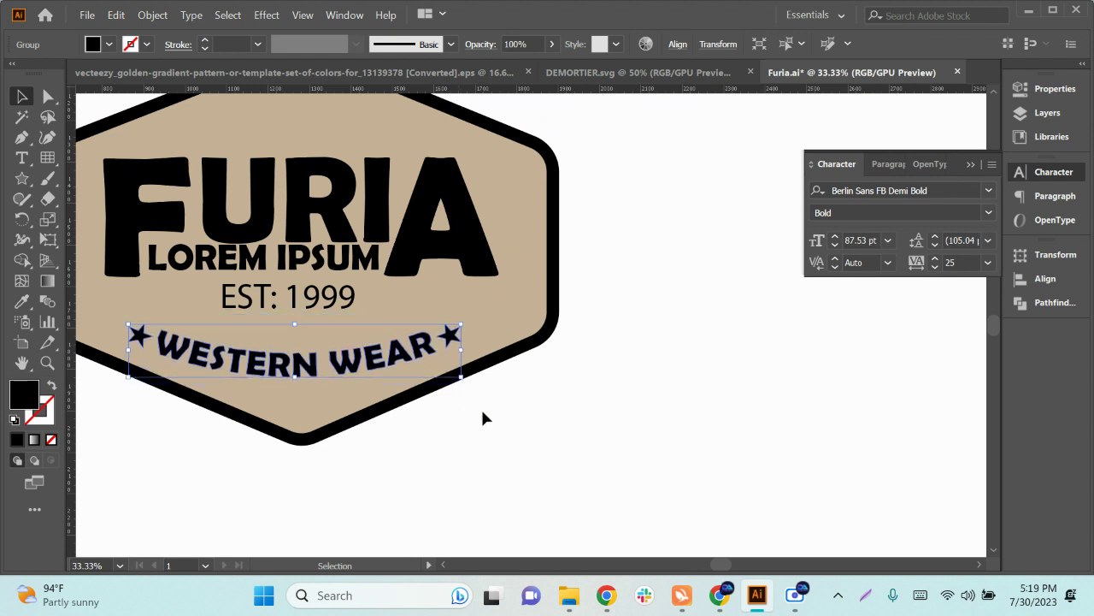
left_click(482, 415)
Step: Move EST: 1999 lower, just above the arched WESTERN WEAR
left_click_drag(303, 308, 302, 313)
left_click(484, 470)
left_click_drag(487, 464, 538, 479)
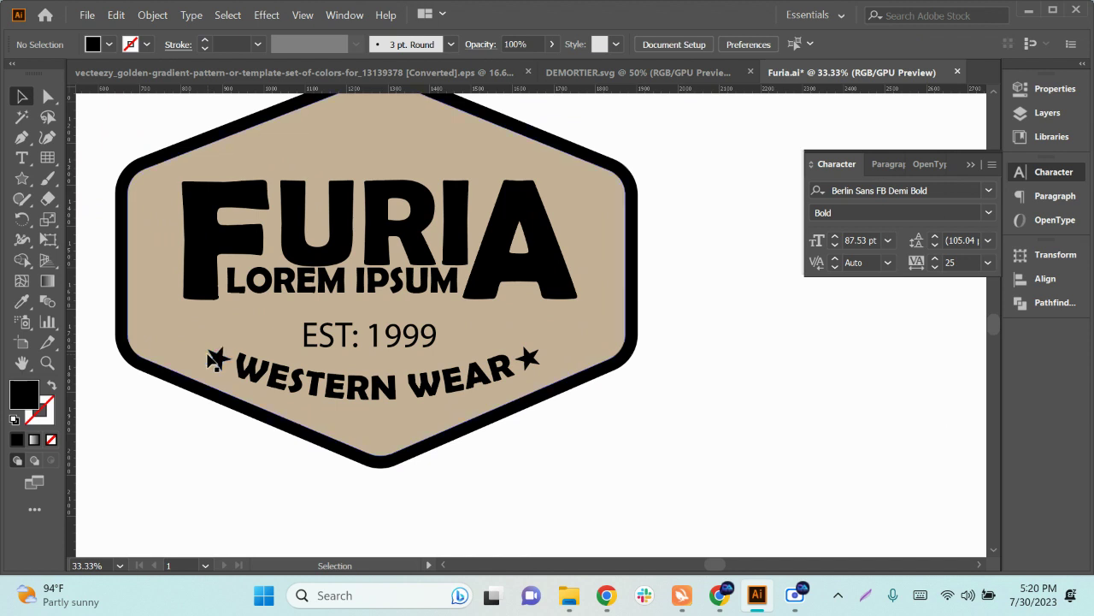
Step: Shrink EST: 1999 slightly and set it in Bahnschrift
scroll(215, 360, "up", 1)
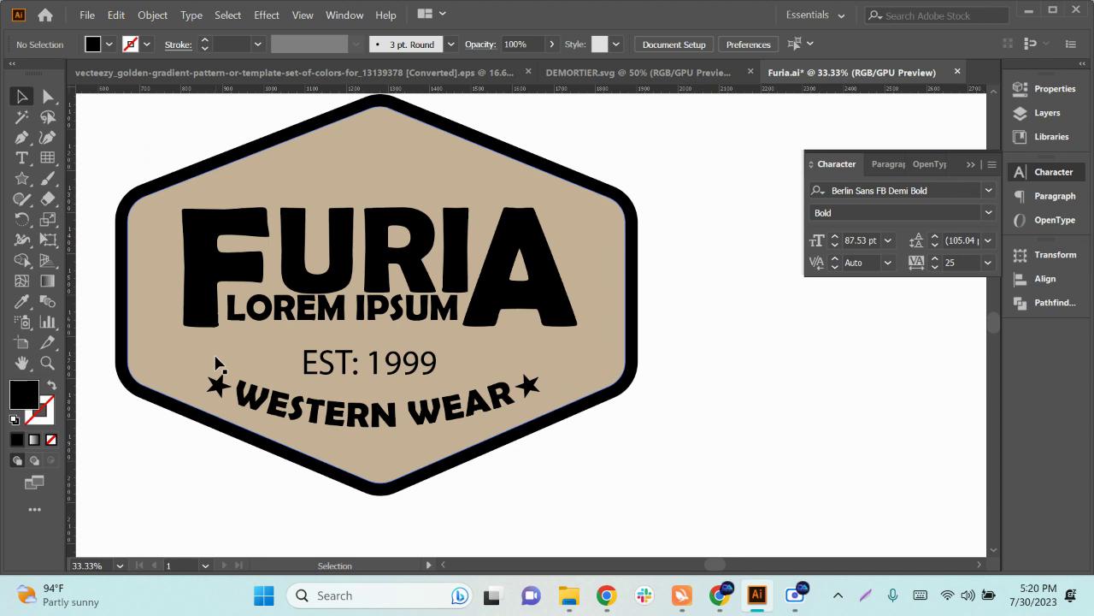
left_click(417, 367)
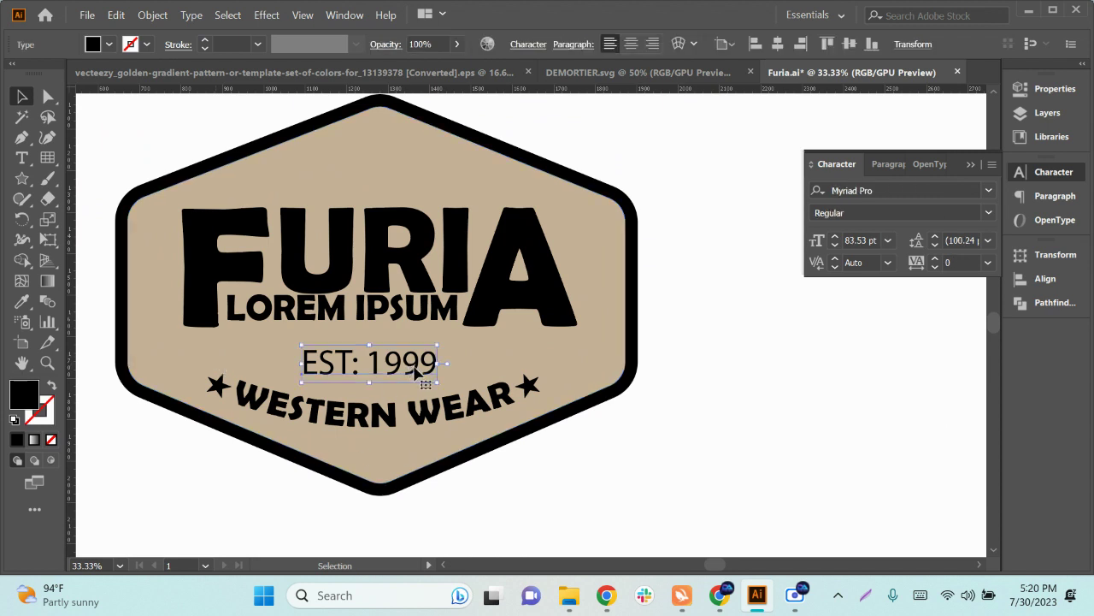
left_click_drag(436, 382, 395, 389)
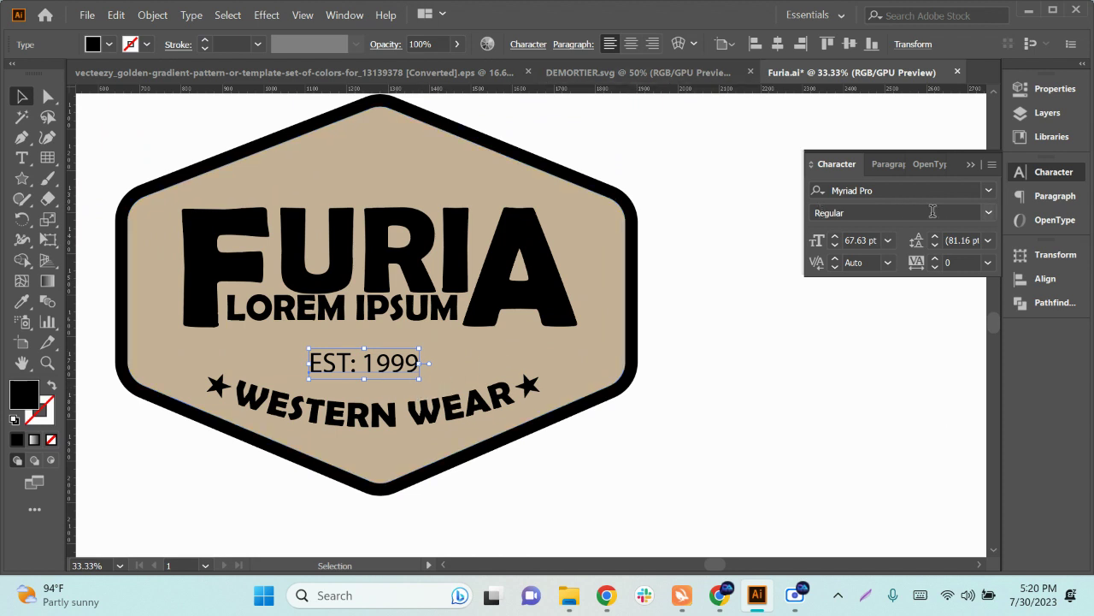
left_click(988, 192)
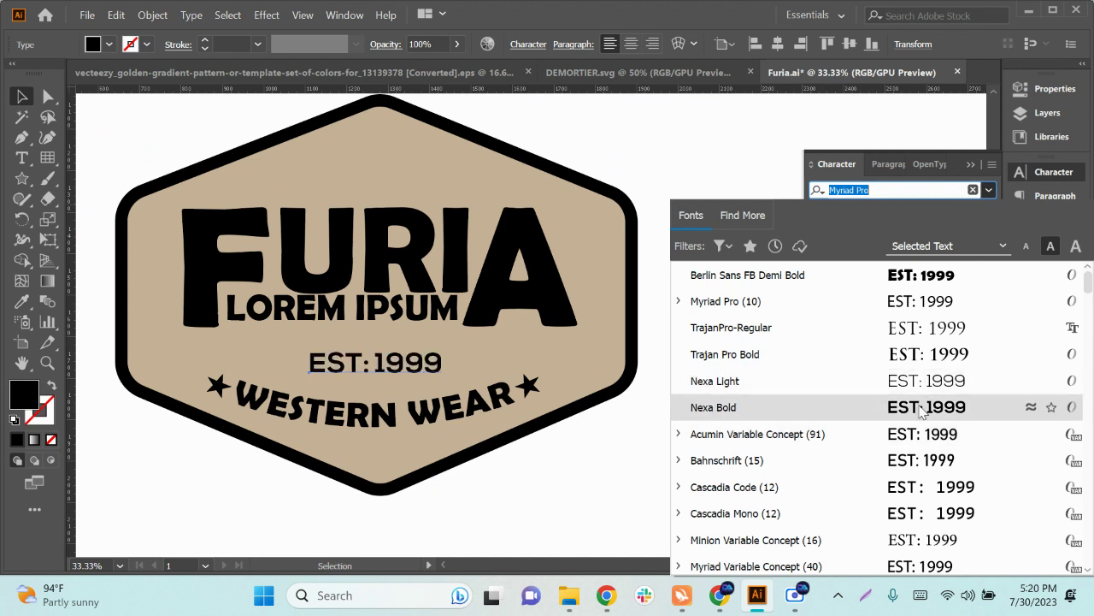
left_click(921, 460)
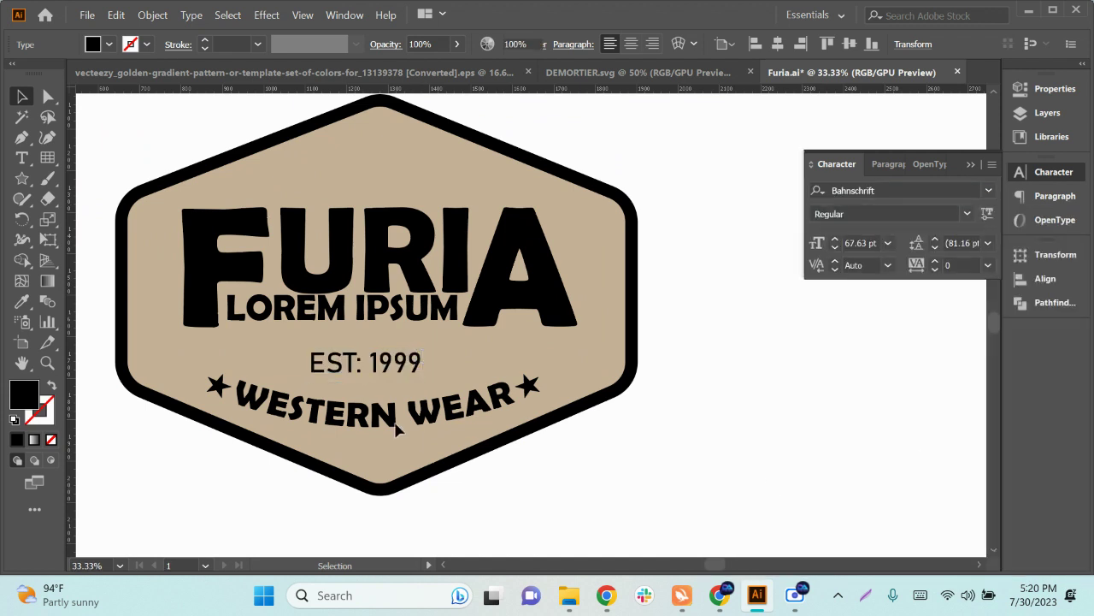
Step: Widen EST: 1999 tracking to 100, nudge it left, and convert it to outlines
left_click(419, 380)
left_click_drag(424, 380, 431, 384)
left_click(988, 265)
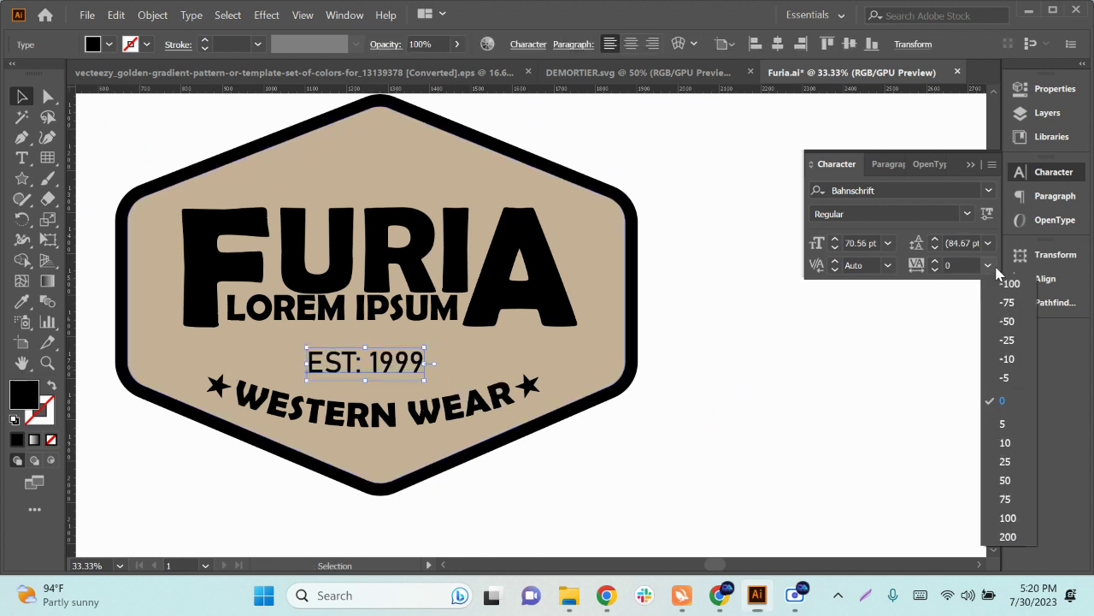
left_click(1008, 517)
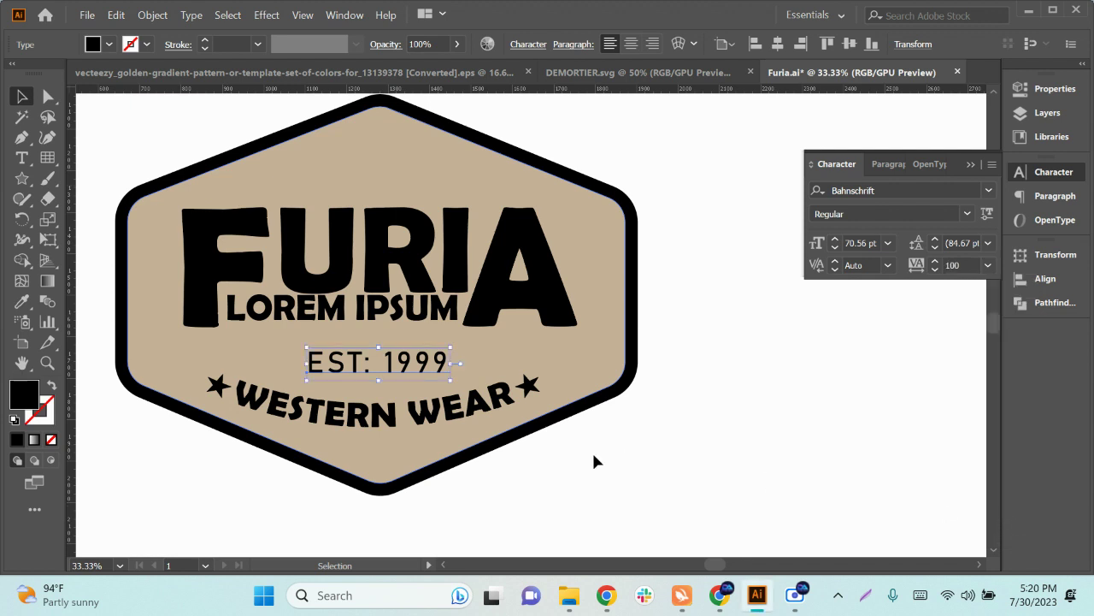
left_click_drag(439, 374, 429, 367)
key("ctrl+shift+o")
left_click(787, 463)
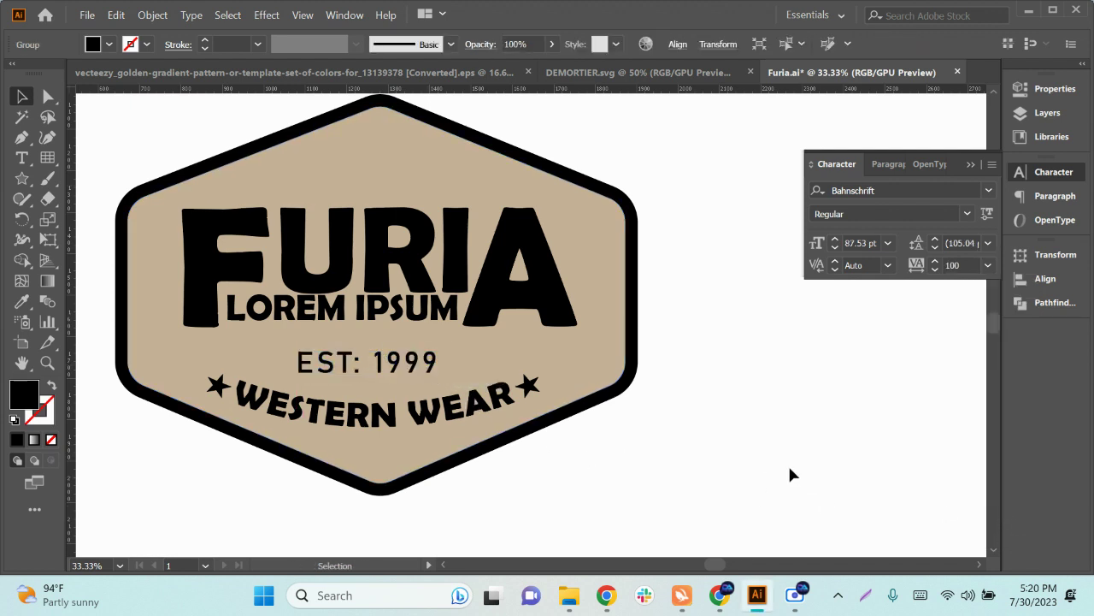
Step: Vertically centre the FURIA lettering group on the hexagon
scroll(761, 498, "up", 1)
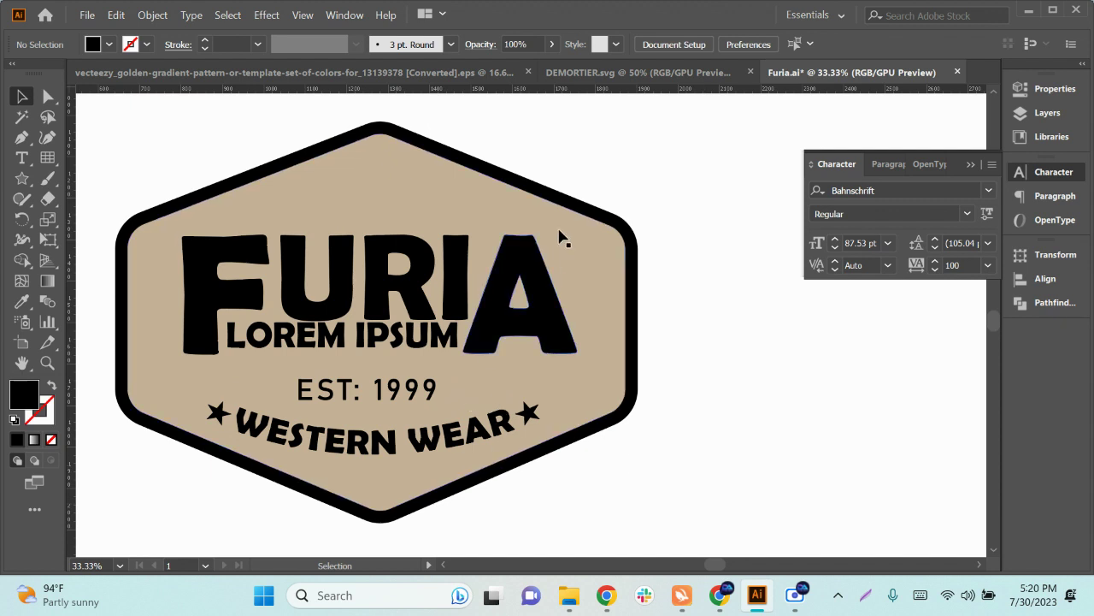
left_click_drag(393, 289, 393, 291)
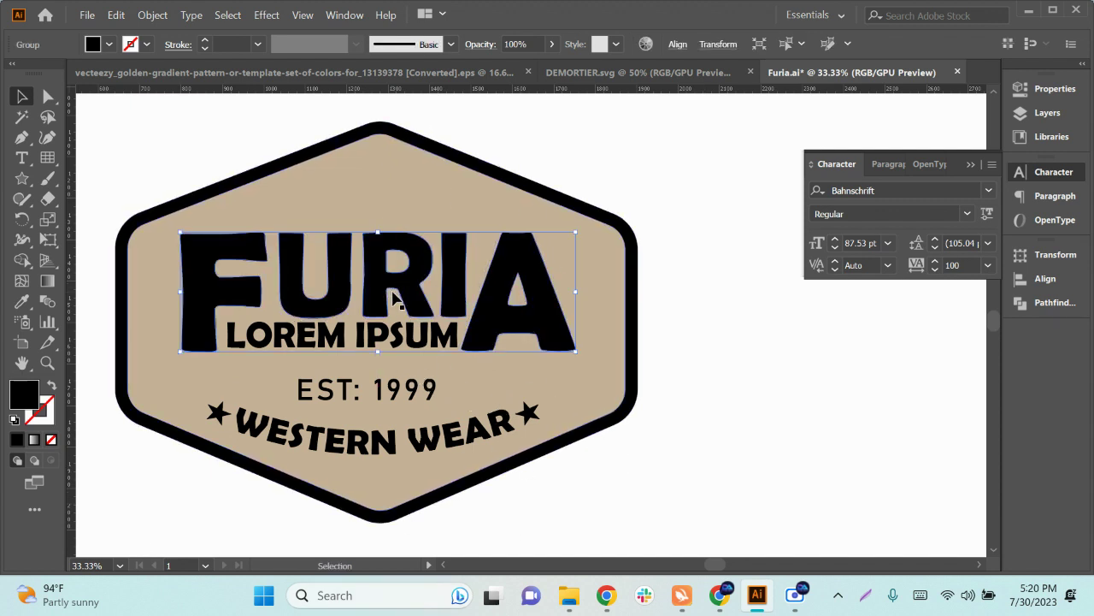
left_click(442, 157, "shift")
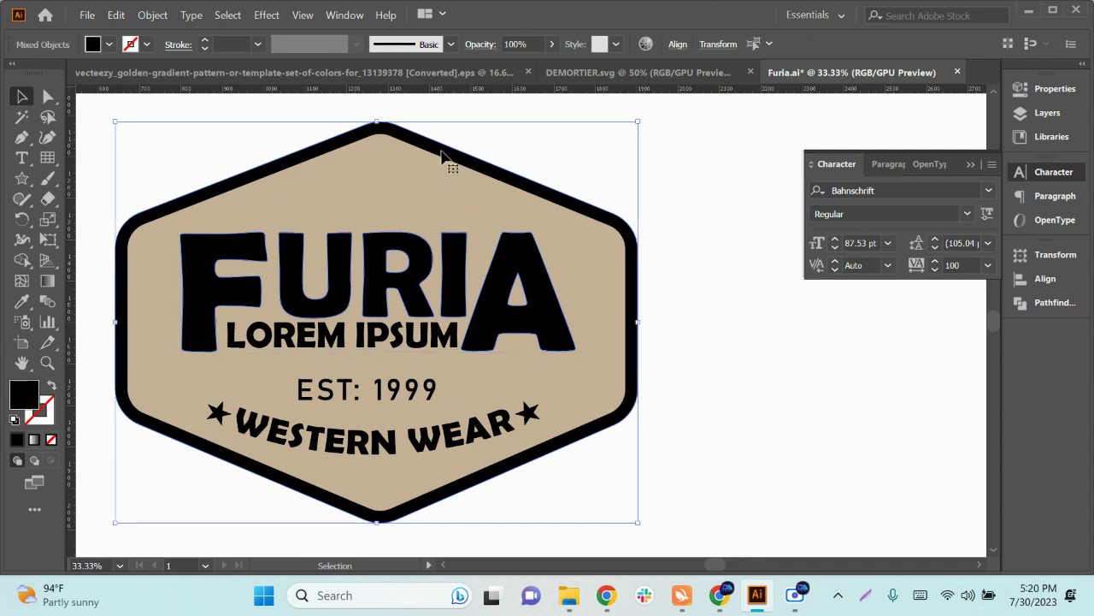
left_click(677, 44)
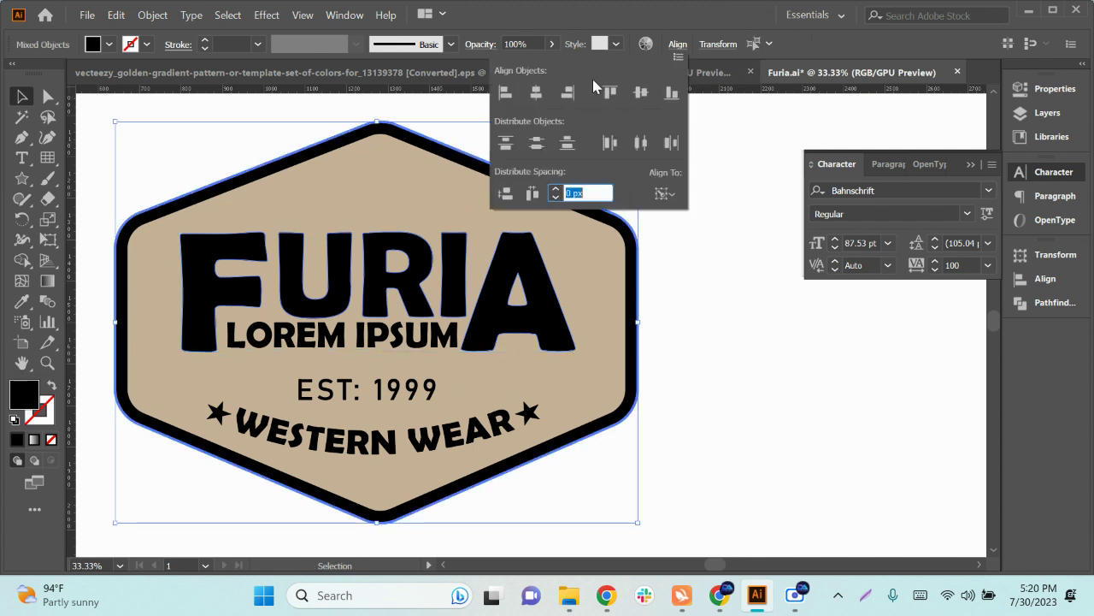
left_click(642, 98)
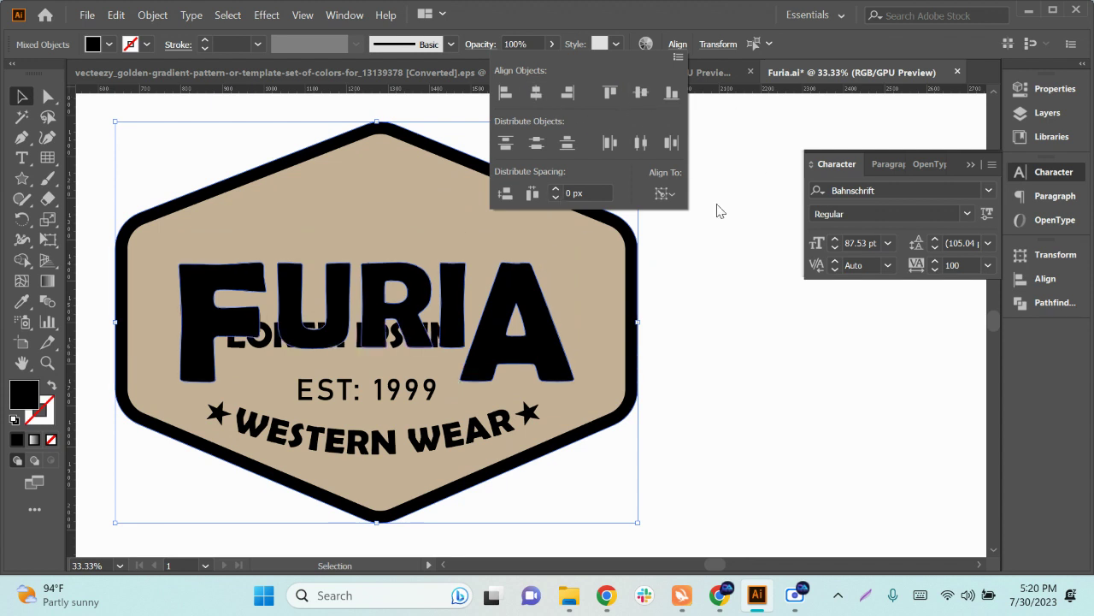
left_click(787, 339)
Step: Scale up the FURIA lettering and lower LOREM IPSUM toward EST: 1999
left_click(575, 383)
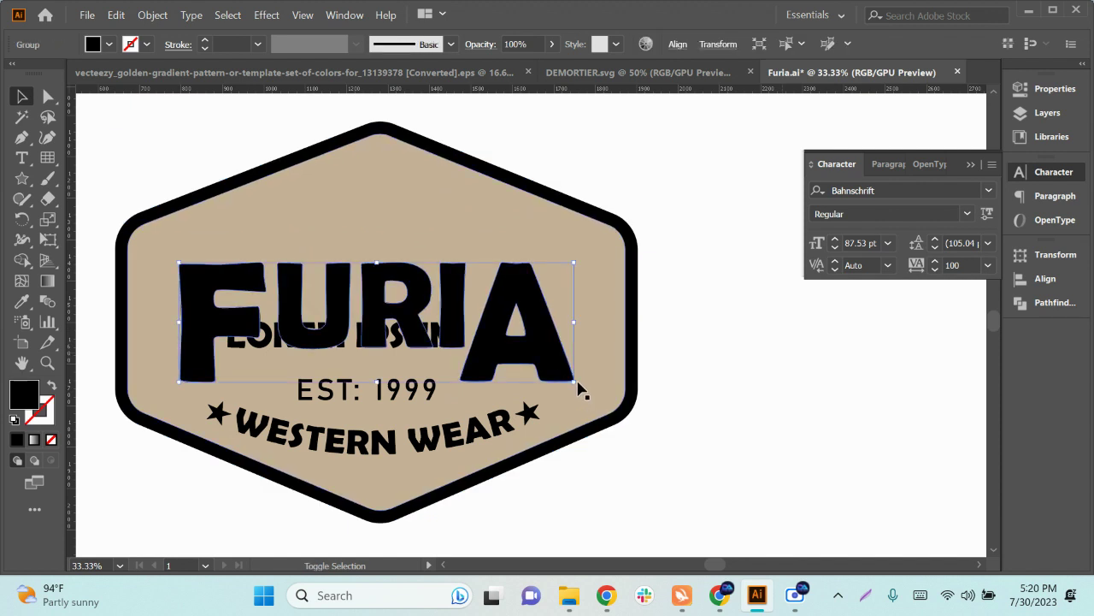
left_click_drag(575, 382, 615, 395)
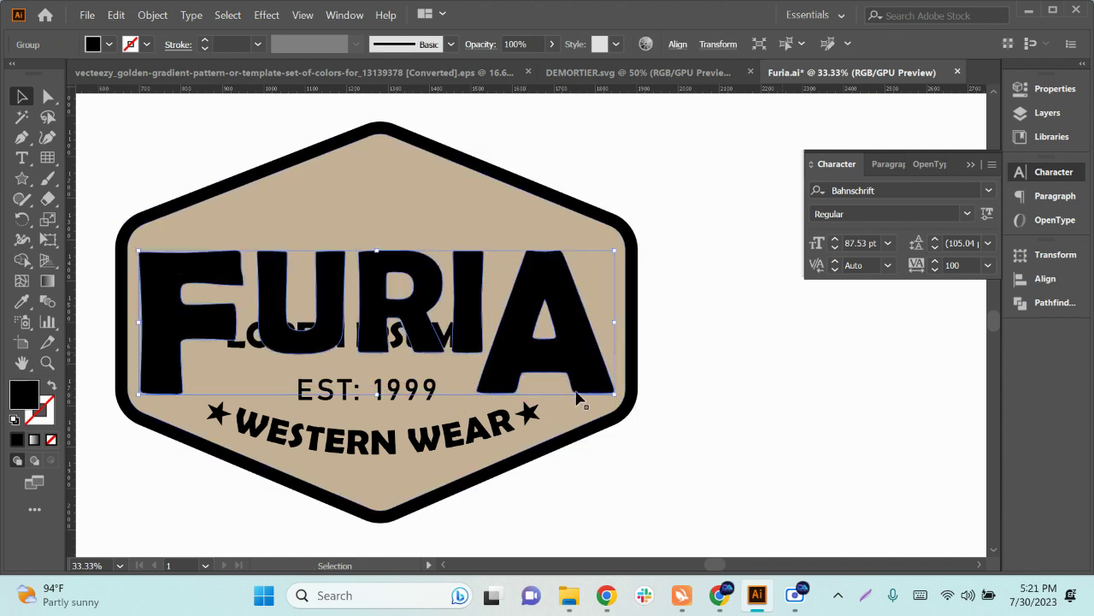
left_click(781, 470)
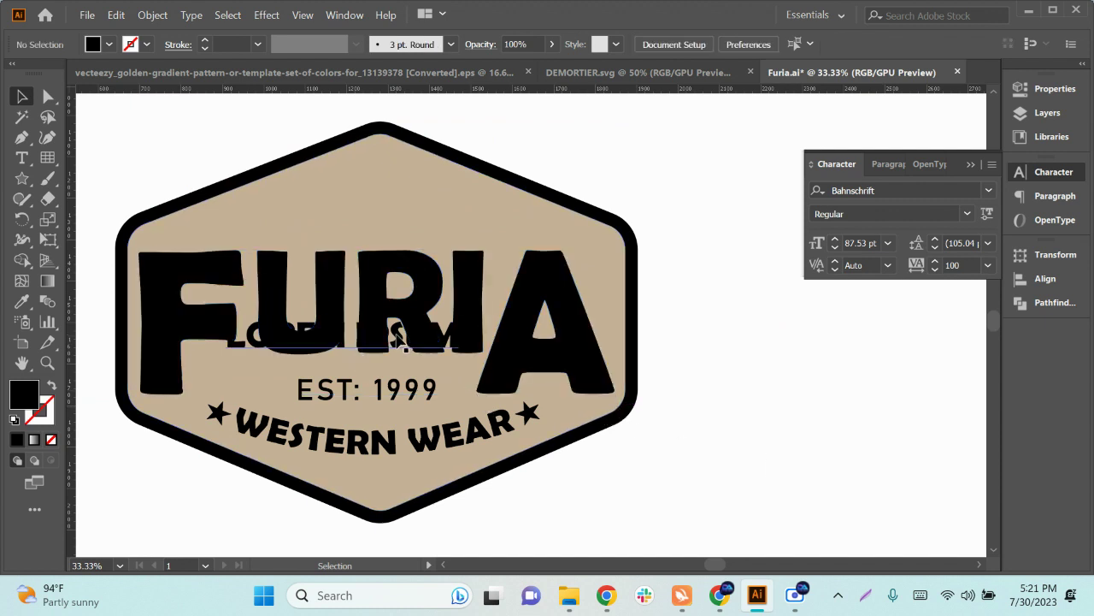
left_click_drag(397, 339, 365, 378)
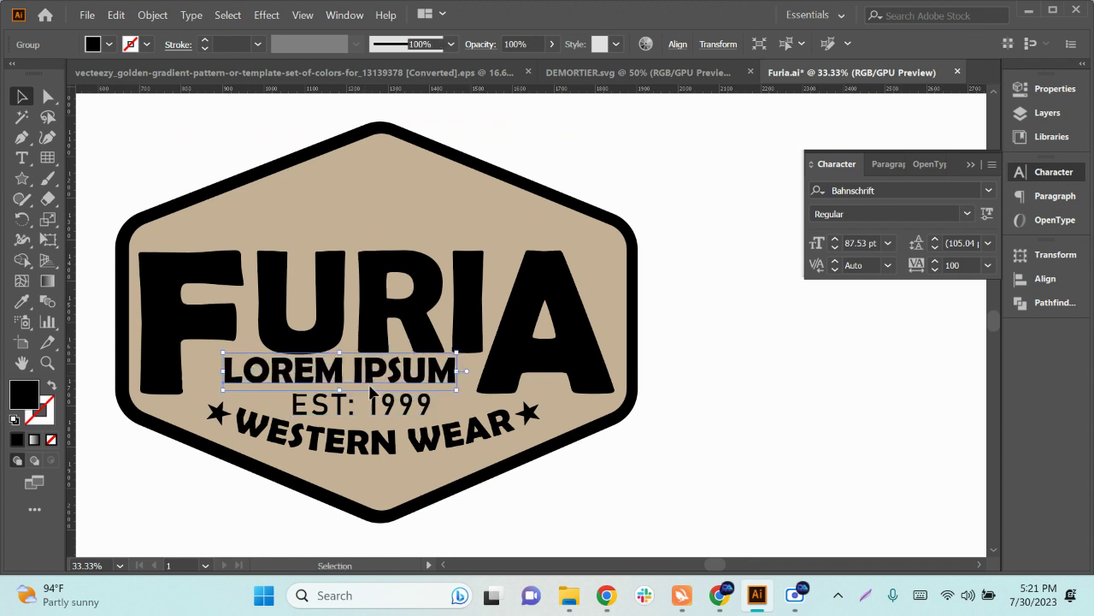
Step: Set LOREM IPSUM tracking to 200, centre it under FURIA, and resize it to about 76 pt
left_click(988, 263)
left_click(1007, 520)
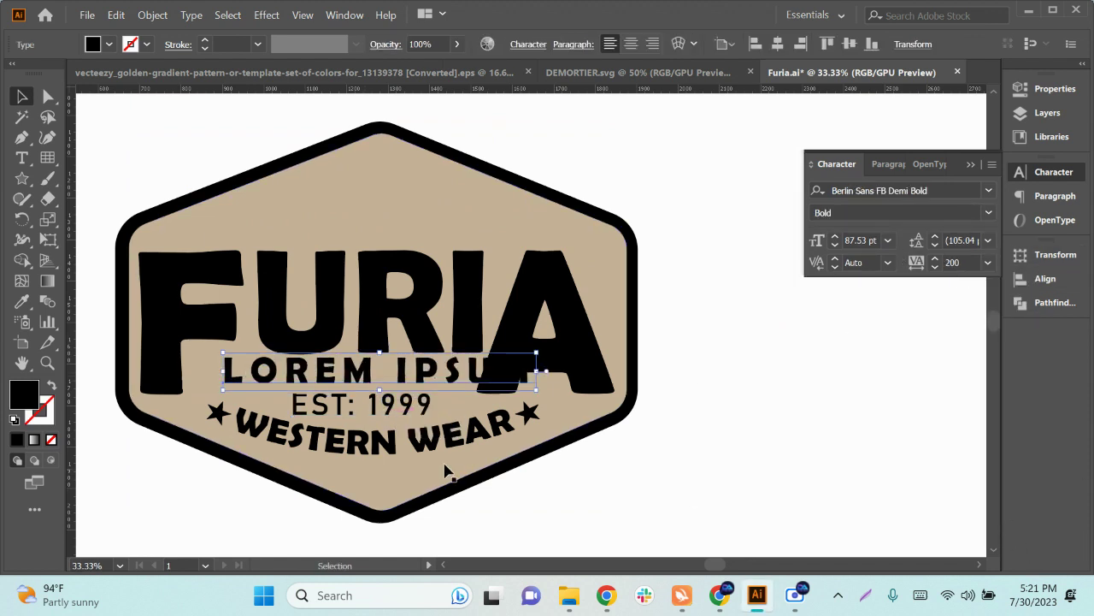
left_click_drag(521, 369, 474, 390)
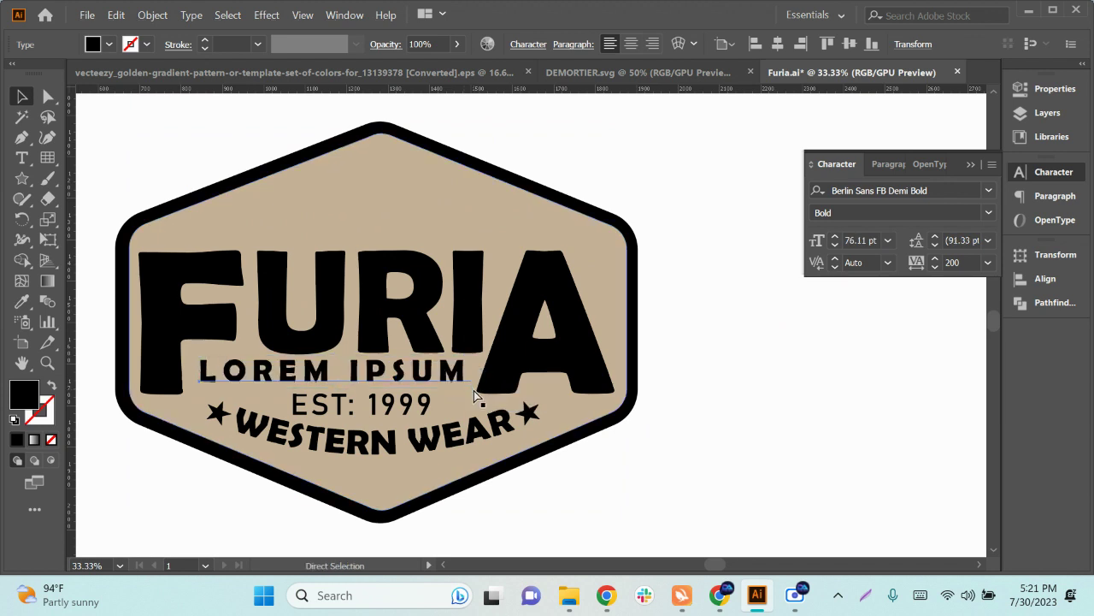
left_click(479, 395)
left_click_drag(444, 376, 451, 357)
Step: Marquee-select the whole FURIA badge and Alt-drag a duplicate off the artboard's left side
scroll(449, 362, "down", 3)
left_click(494, 423)
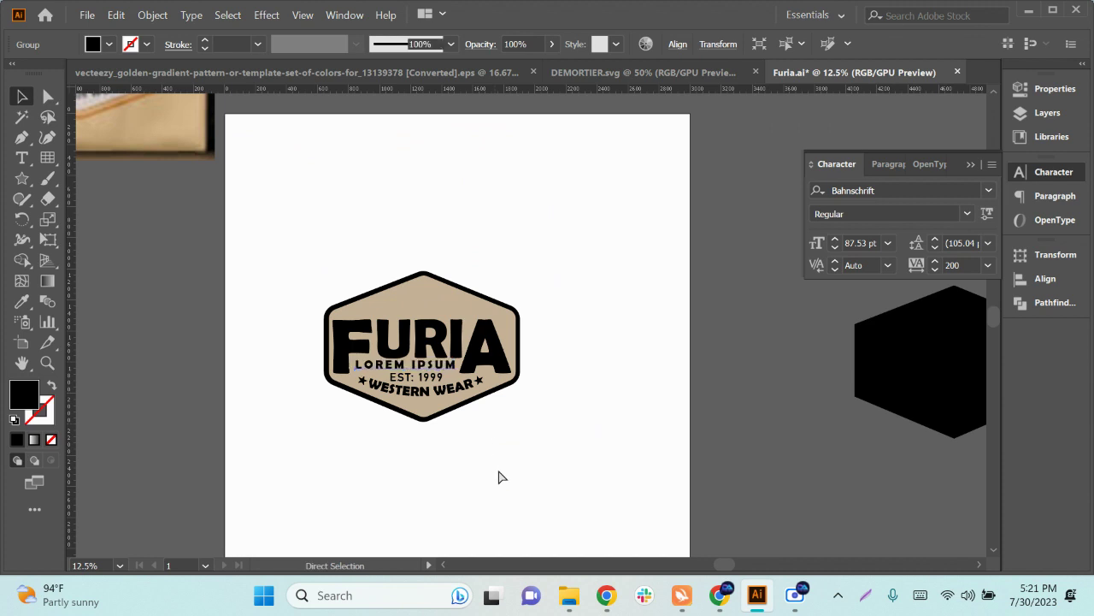
left_click_drag(549, 454, 311, 266)
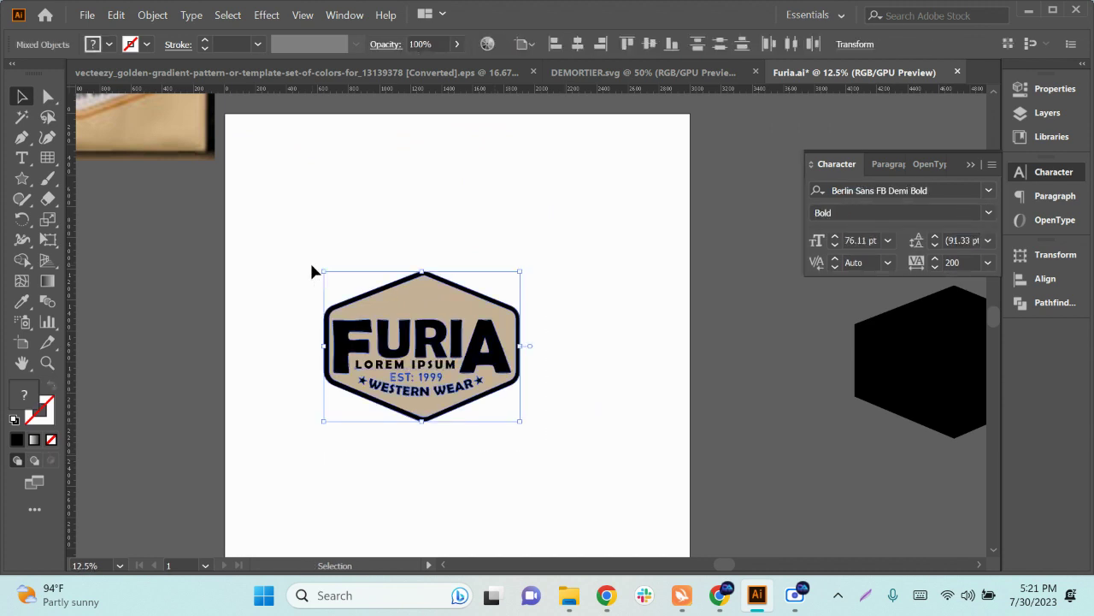
left_click(311, 271)
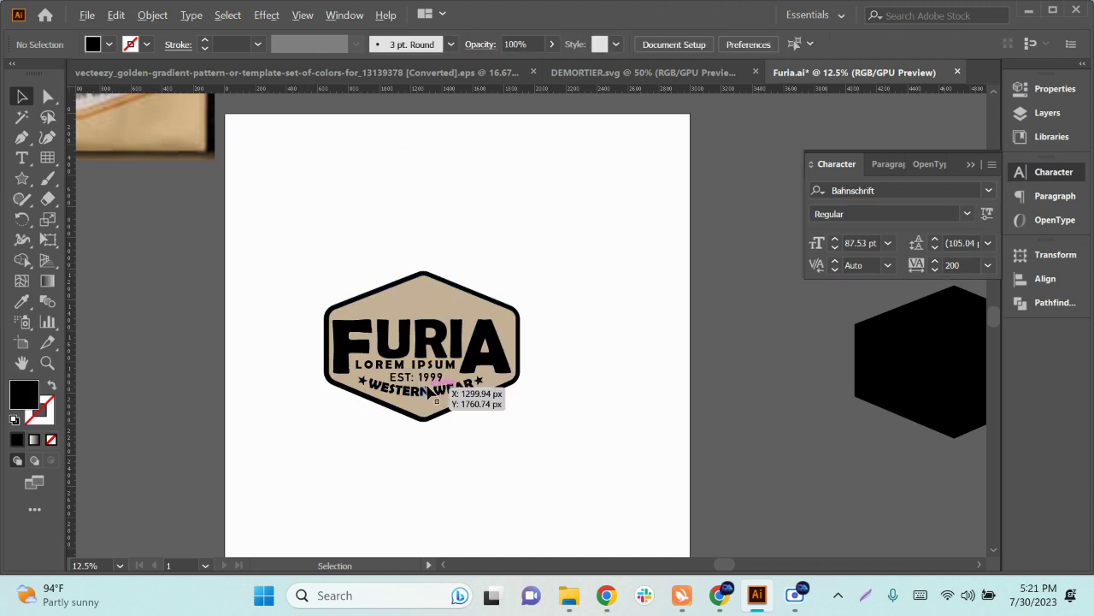
scroll(438, 413, "up", 1)
left_click_drag(581, 451, 299, 262)
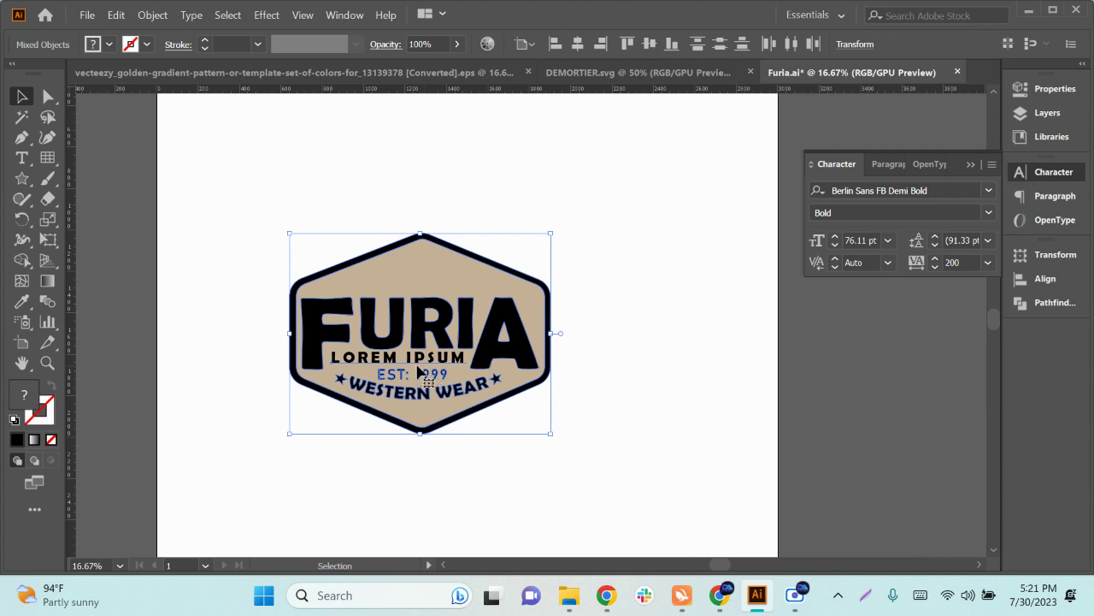
scroll(425, 372, "down", 2)
left_click_drag(425, 372, 149, 364)
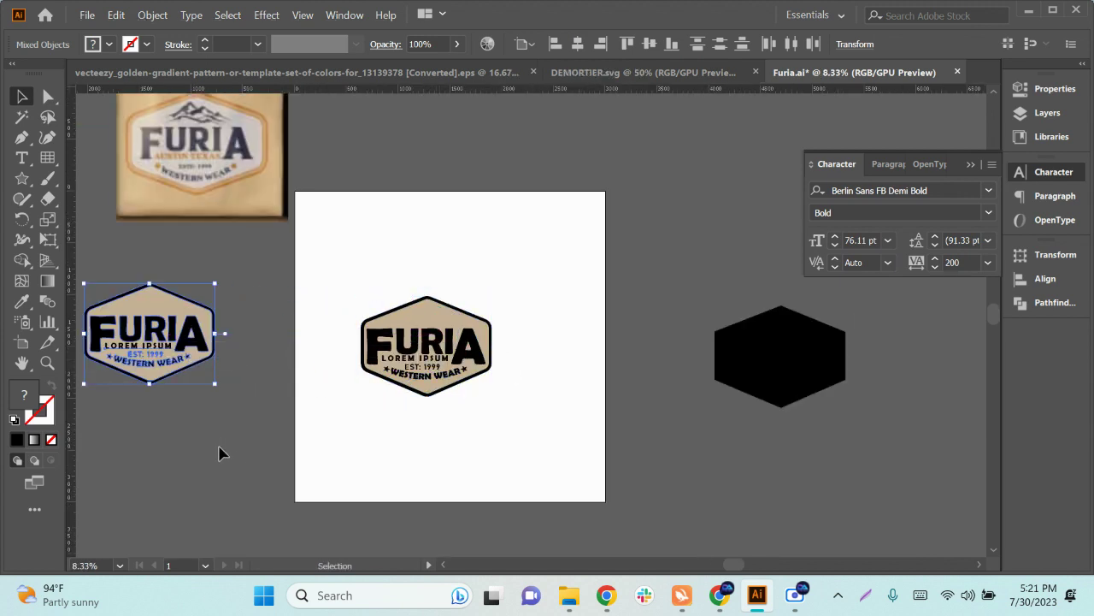
left_click(218, 453)
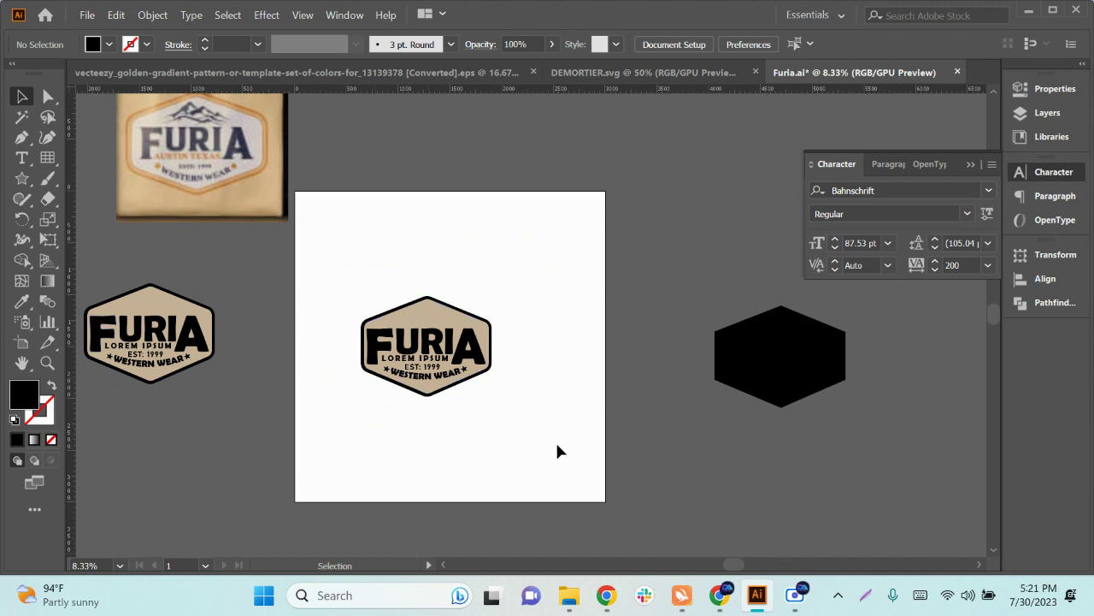
Step: Enlarge the LOREM IPSUM line under FURIA
scroll(461, 402, "up", 5)
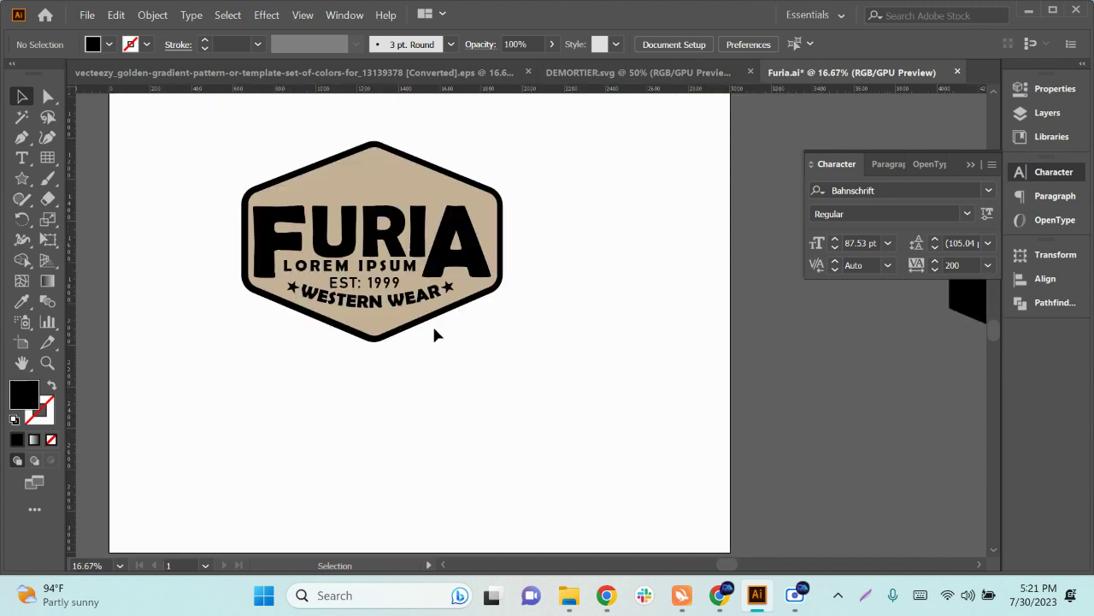
left_click_drag(387, 272, 465, 278)
left_click(466, 289)
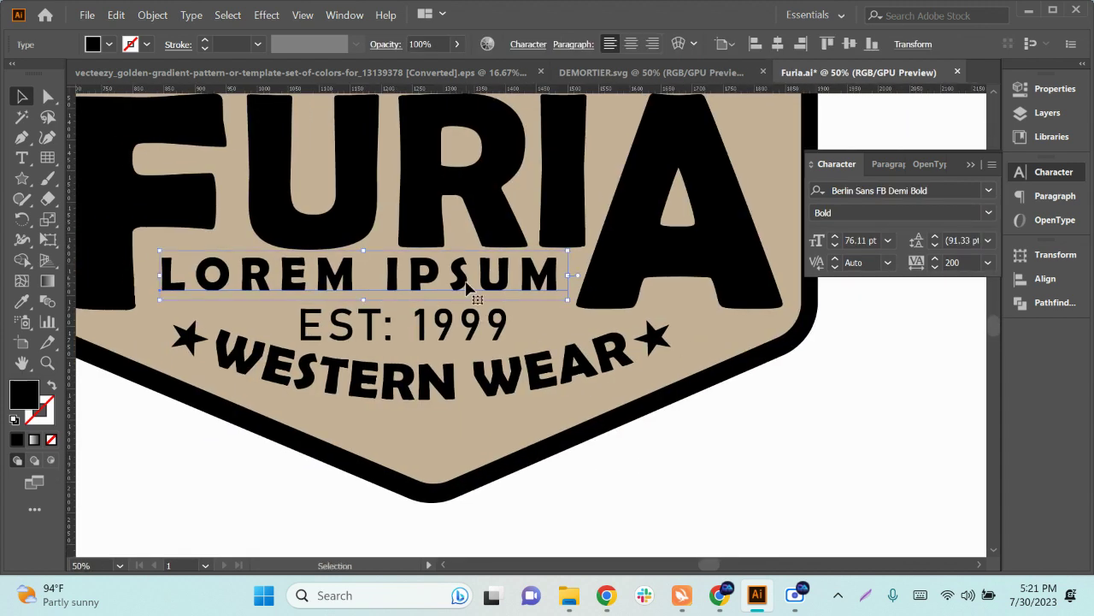
left_click(466, 288)
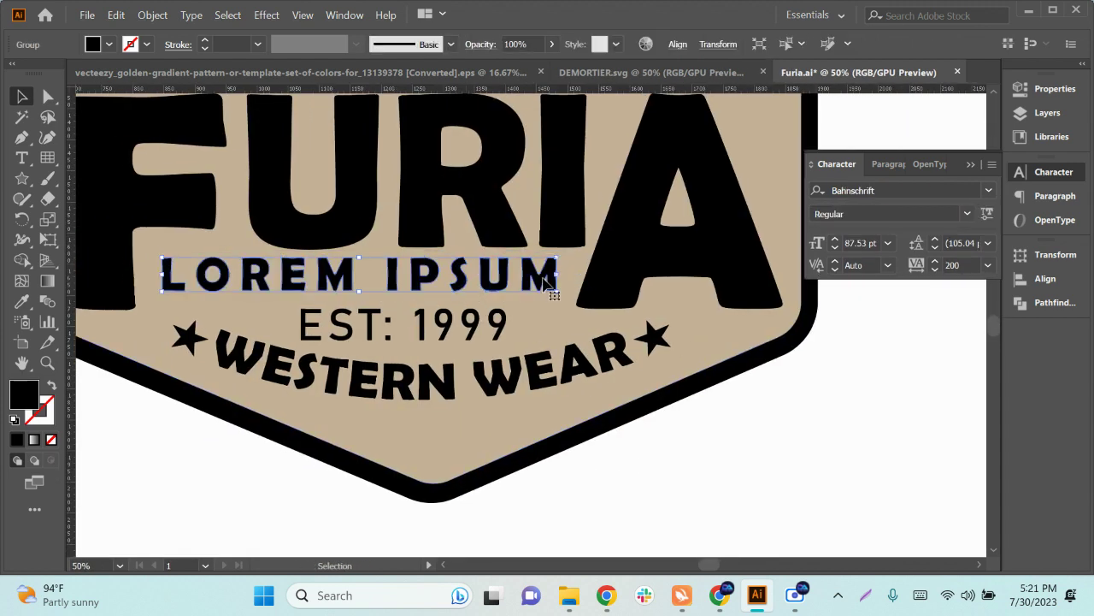
left_click_drag(560, 293, 570, 292)
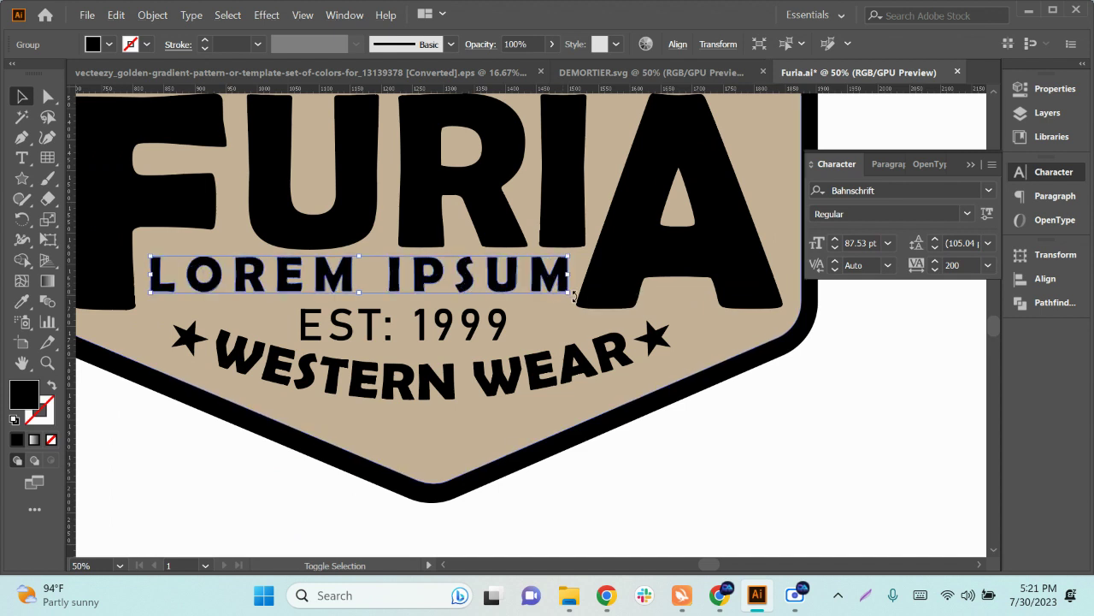
left_click(739, 441)
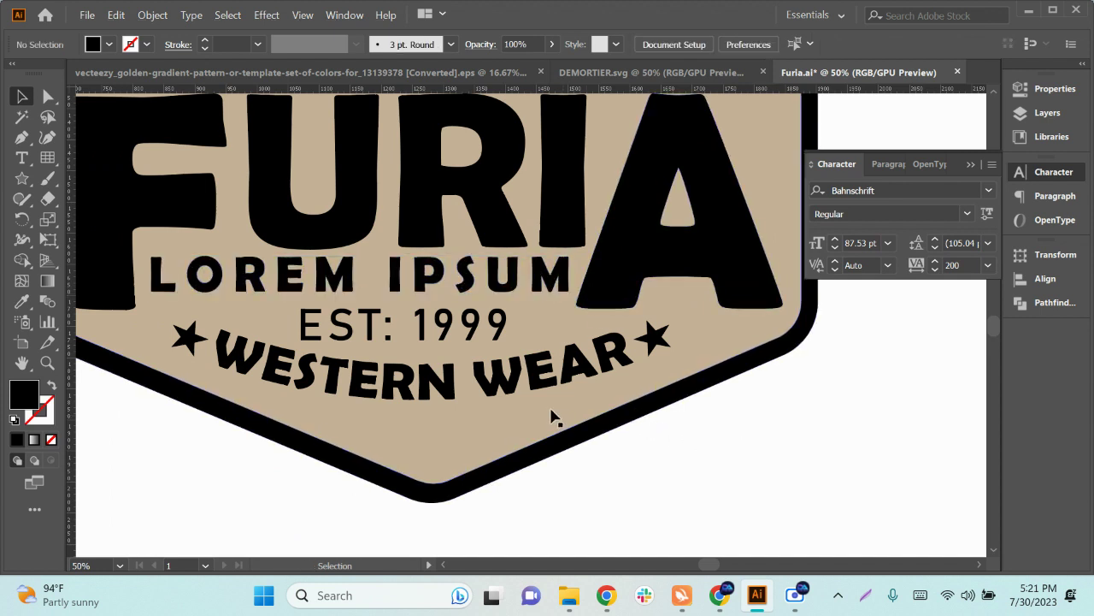
Step: Shrink WESTERN WEAR slightly, nudge it down, and centre it horizontally on the badge
left_click(598, 372)
left_click_drag(670, 399, 649, 398)
key("shift+Down")
key("shift+Down")
key("shift+Down")
key("shift+Down")
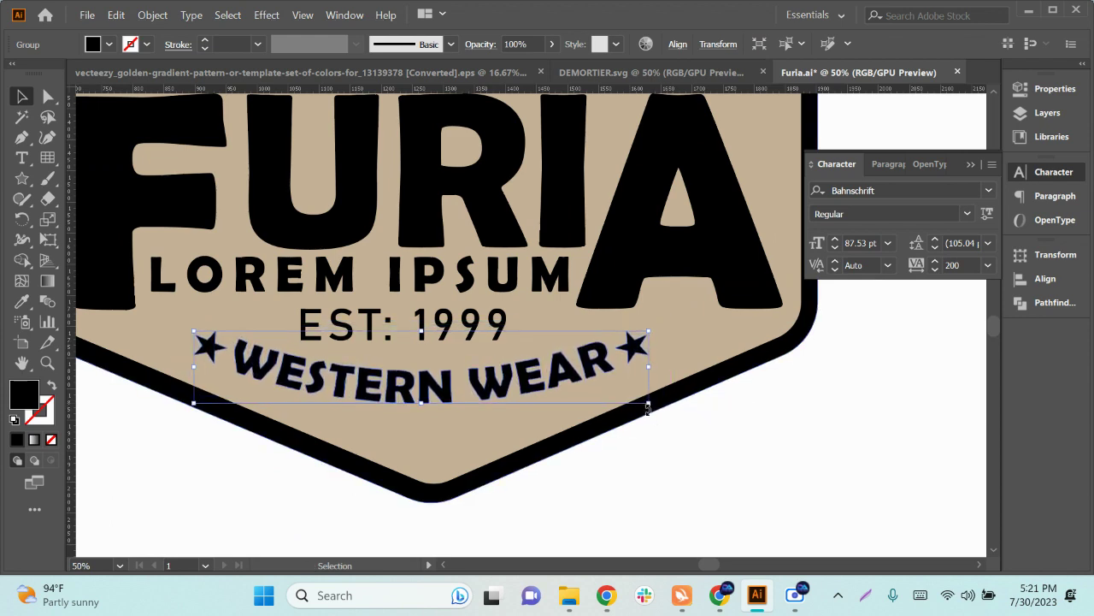
scroll(598, 432, "down", 1)
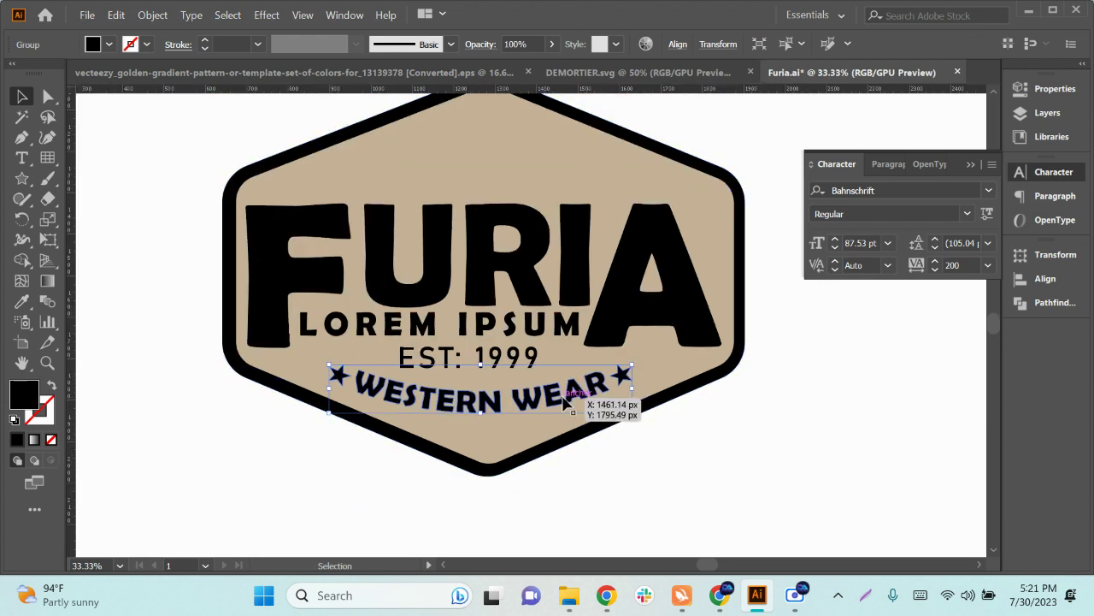
left_click(694, 391, "shift")
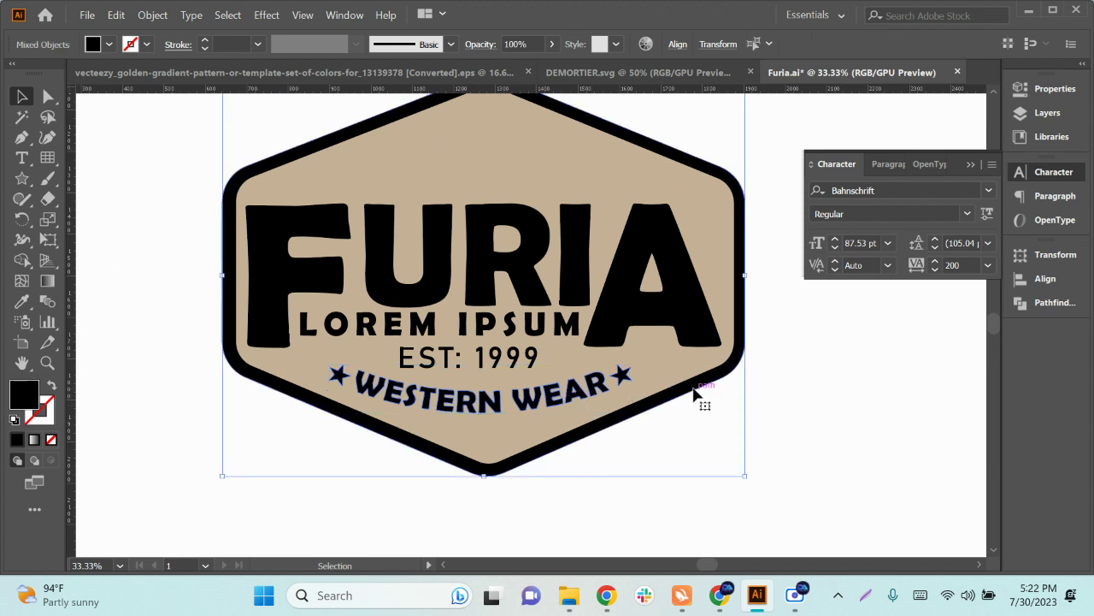
left_click(677, 46)
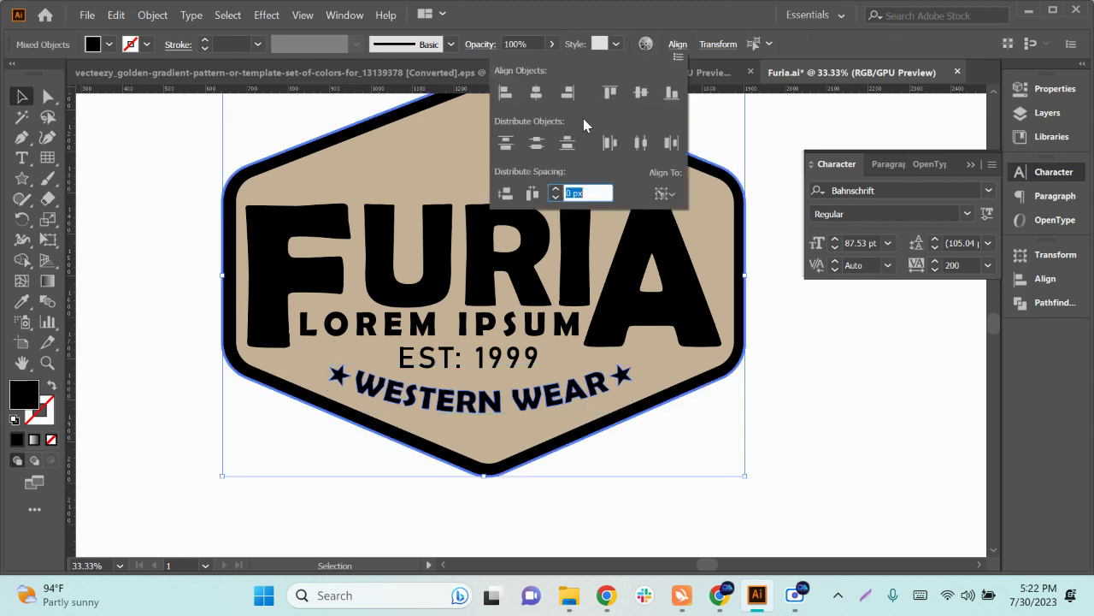
left_click(536, 93)
left_click(655, 442)
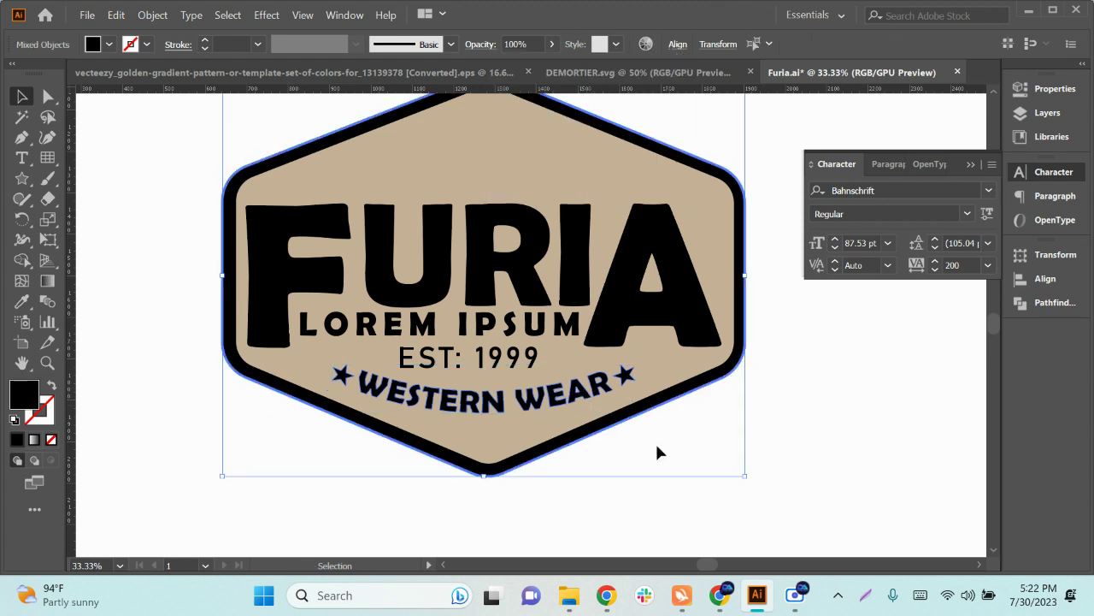
Step: Centre EST: 1999 horizontally on the badge and shrink it slightly
left_click(489, 361)
left_click(485, 361)
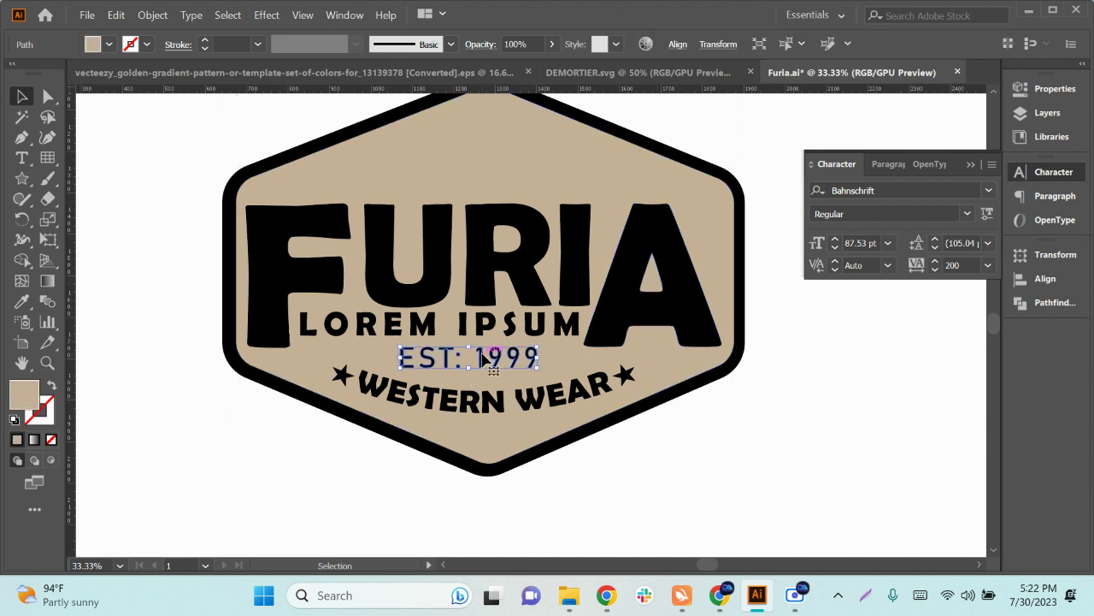
left_click(687, 392, "shift")
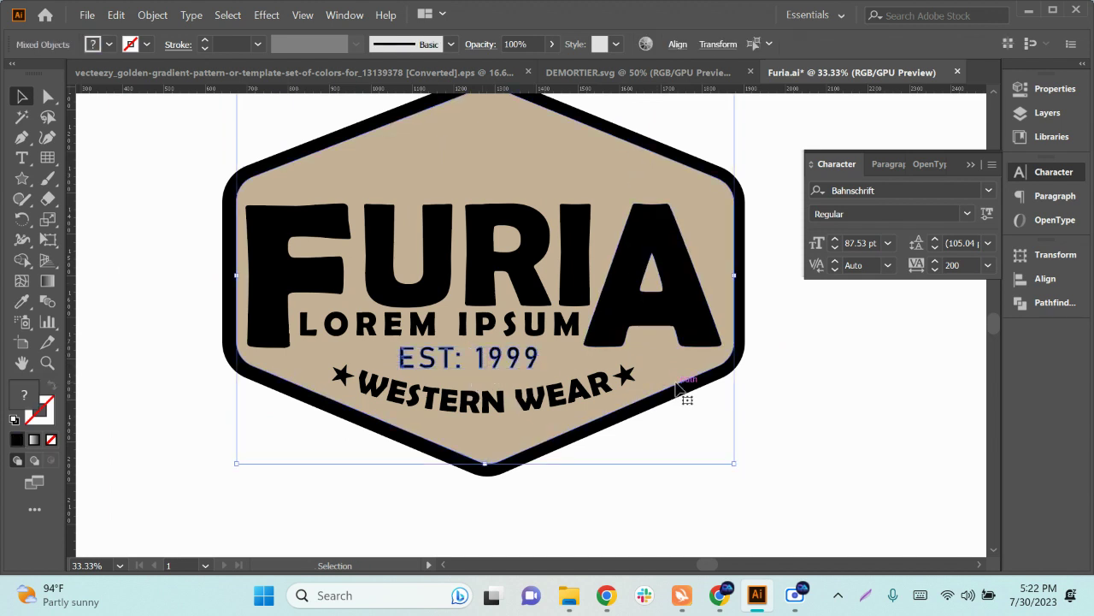
left_click(676, 45)
left_click(536, 91)
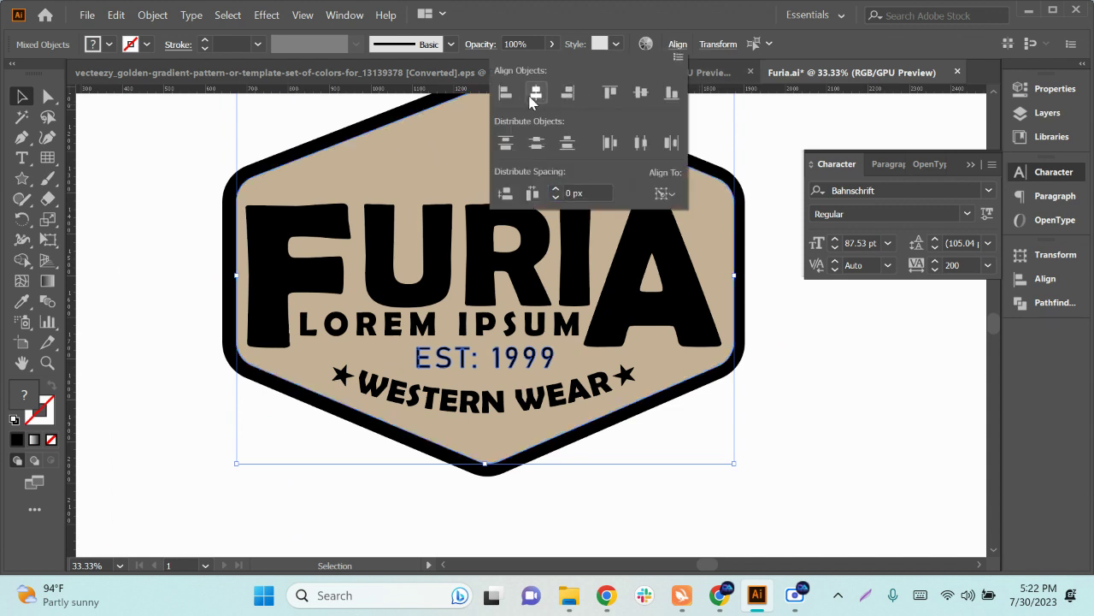
left_click(763, 425)
left_click(501, 356)
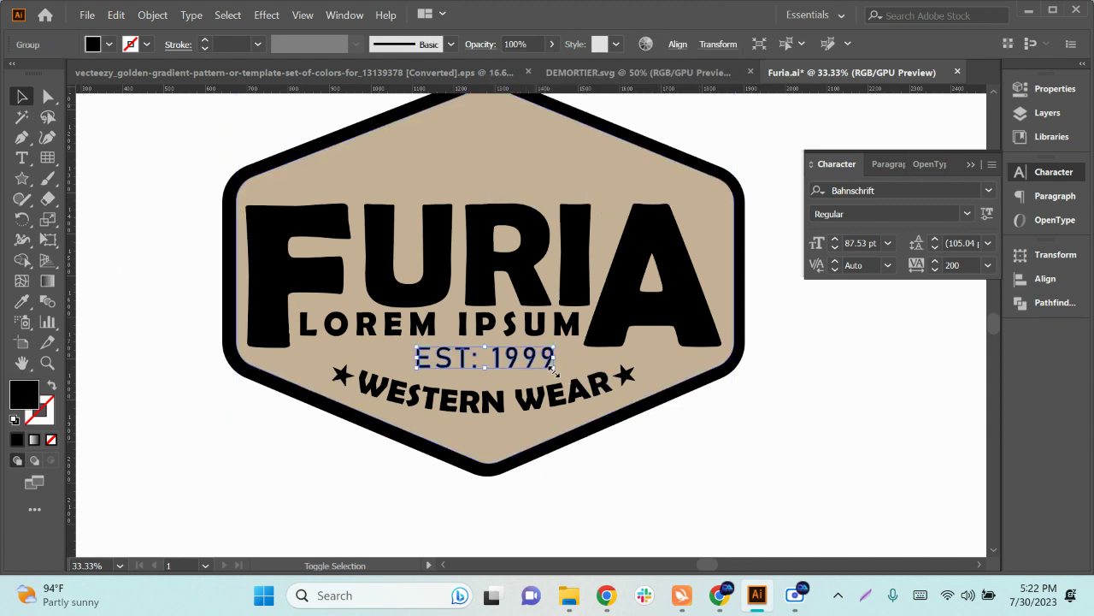
left_click_drag(554, 369, 537, 366)
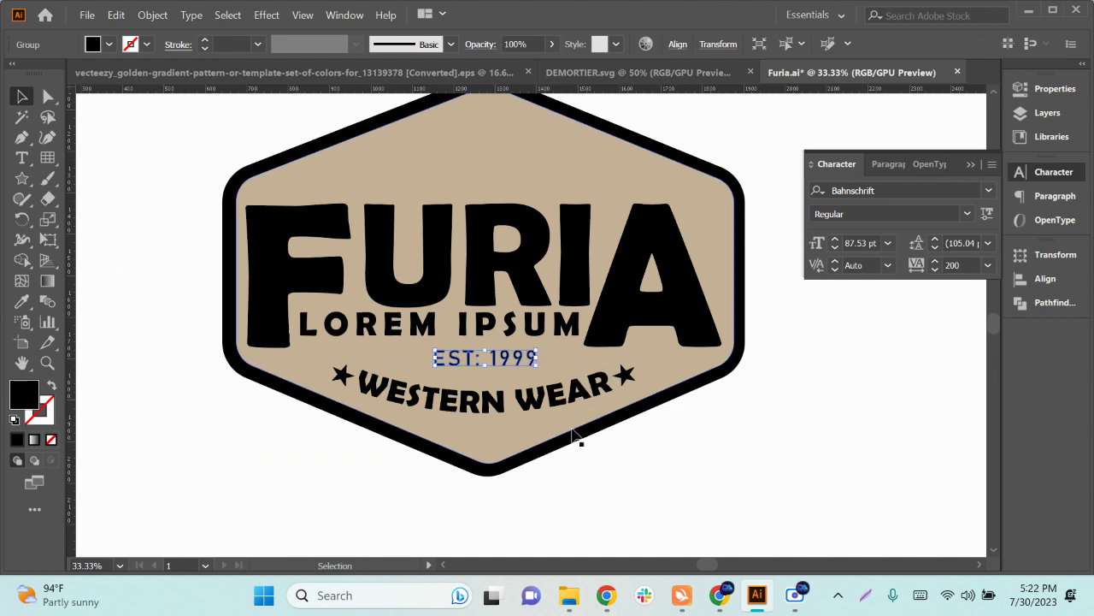
left_click(652, 464)
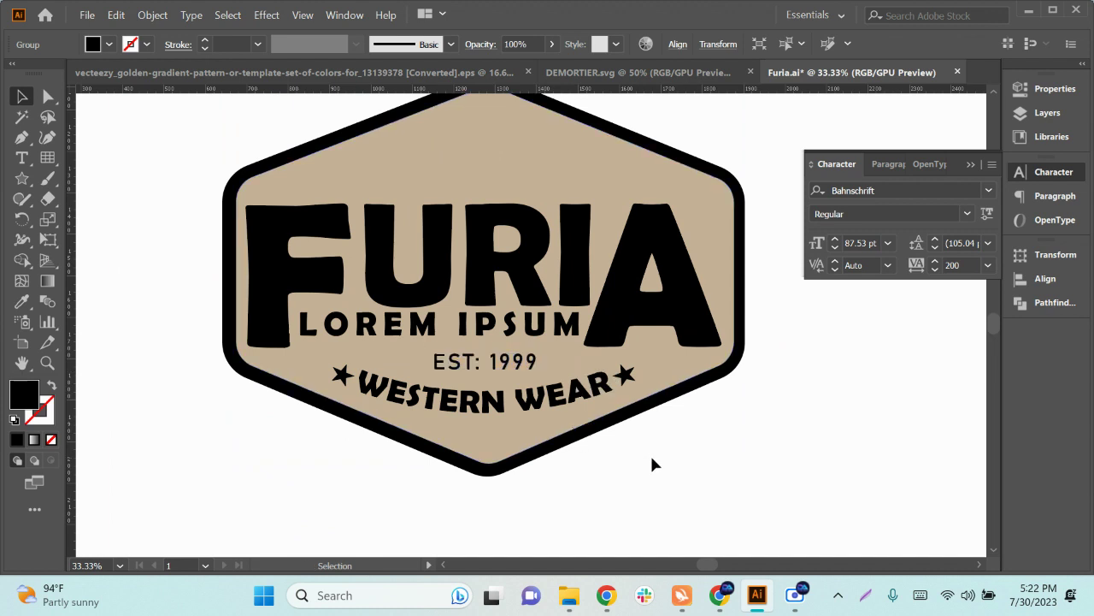
scroll(630, 442, "down", 1)
left_click_drag(715, 484, 625, 479)
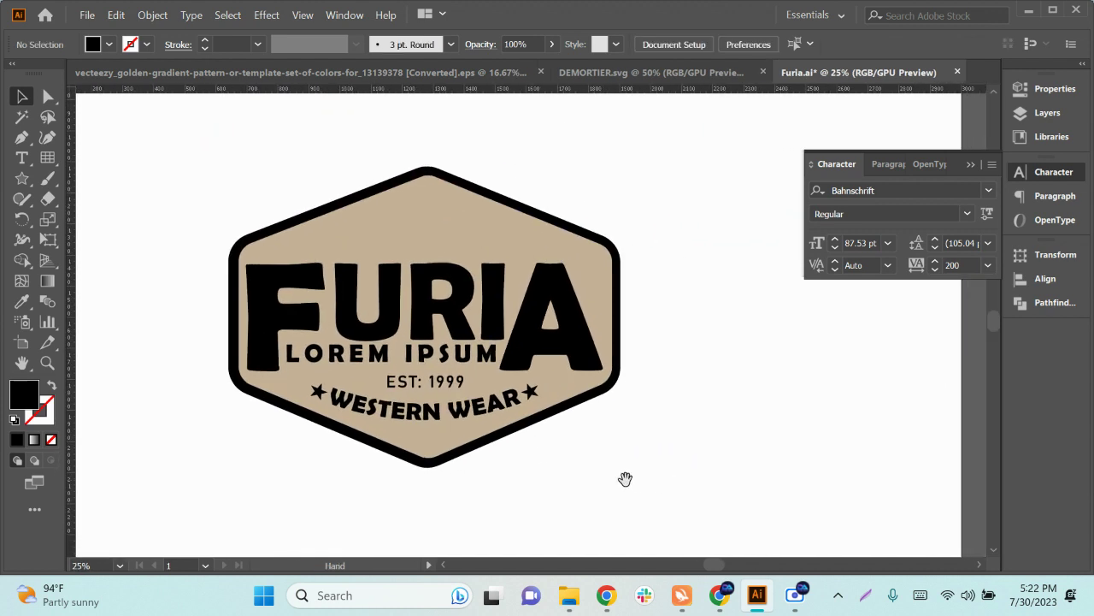
scroll(630, 447, "down", 2)
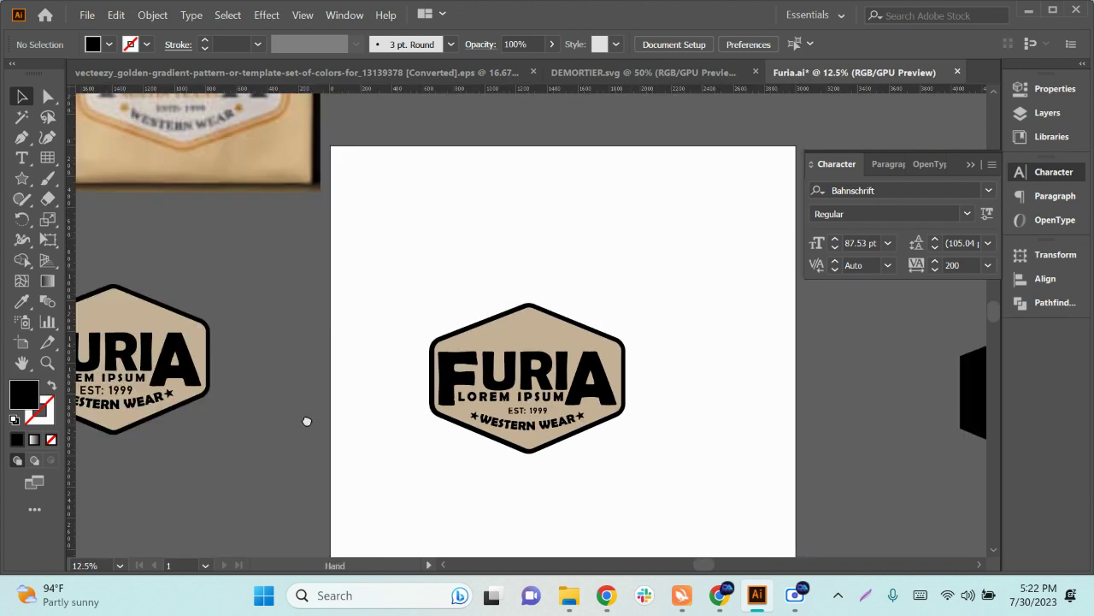
left_click_drag(306, 421, 545, 506)
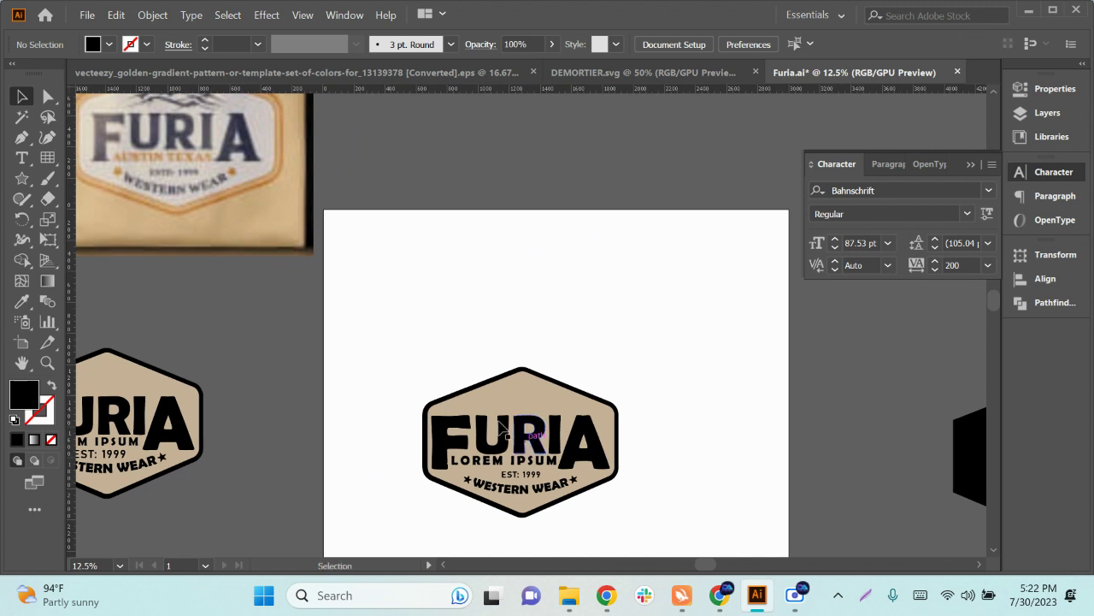
scroll(521, 402, "up", 2)
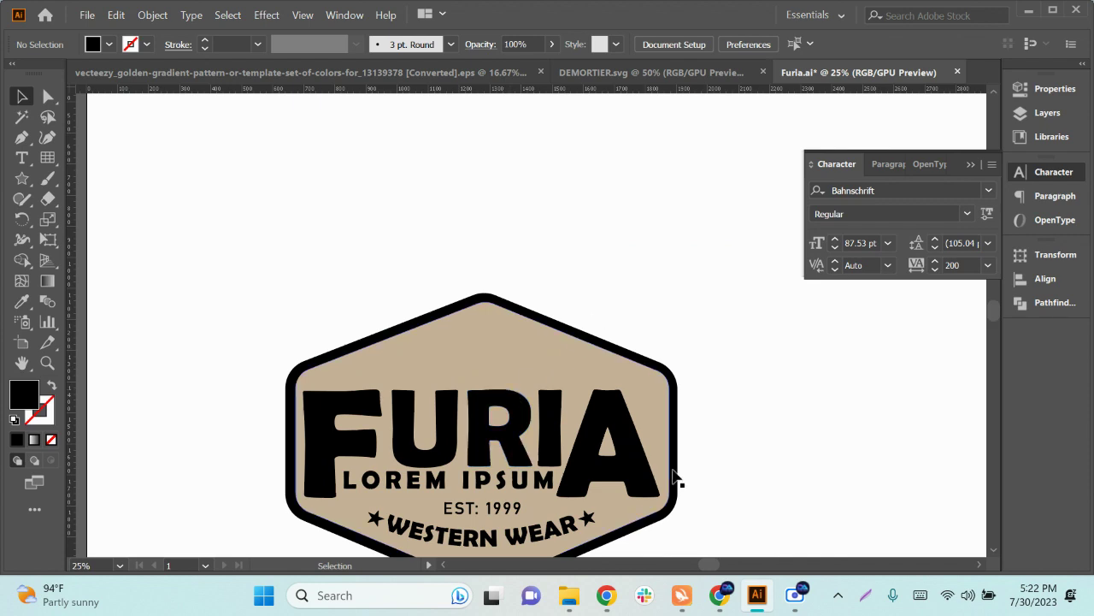
Step: Search Google Images for 'mountin vector' in a new browser tab
left_click(720, 595)
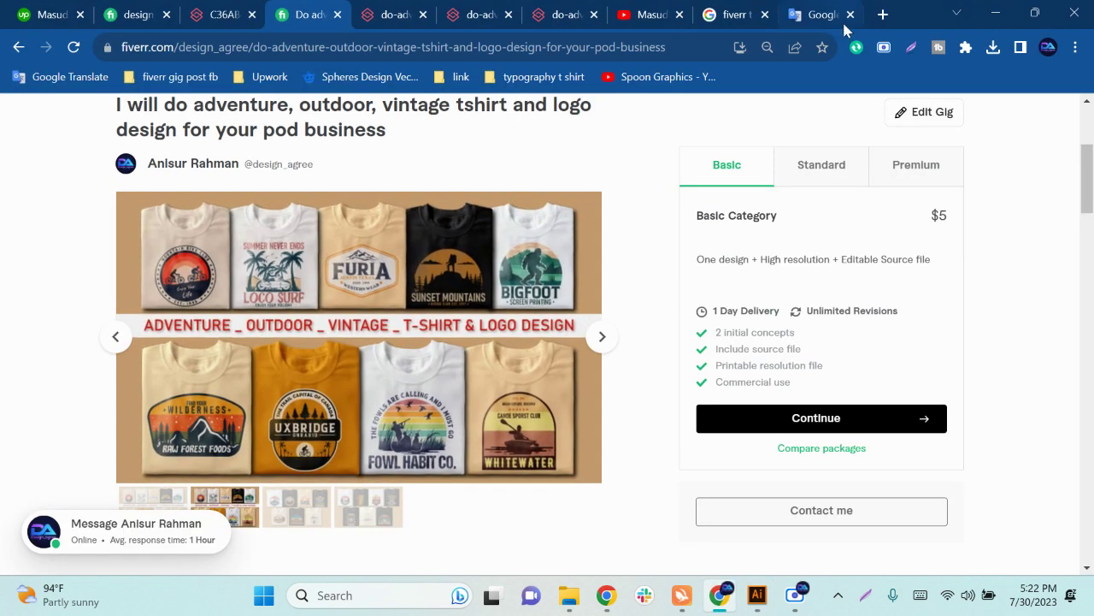
left_click(883, 15)
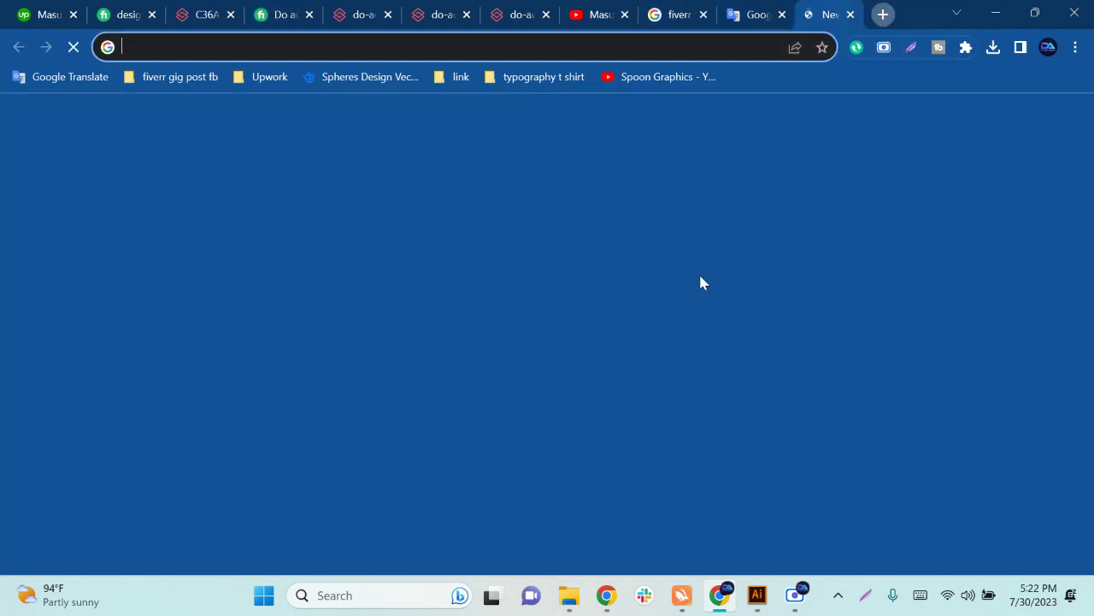
left_click(565, 371)
type("m")
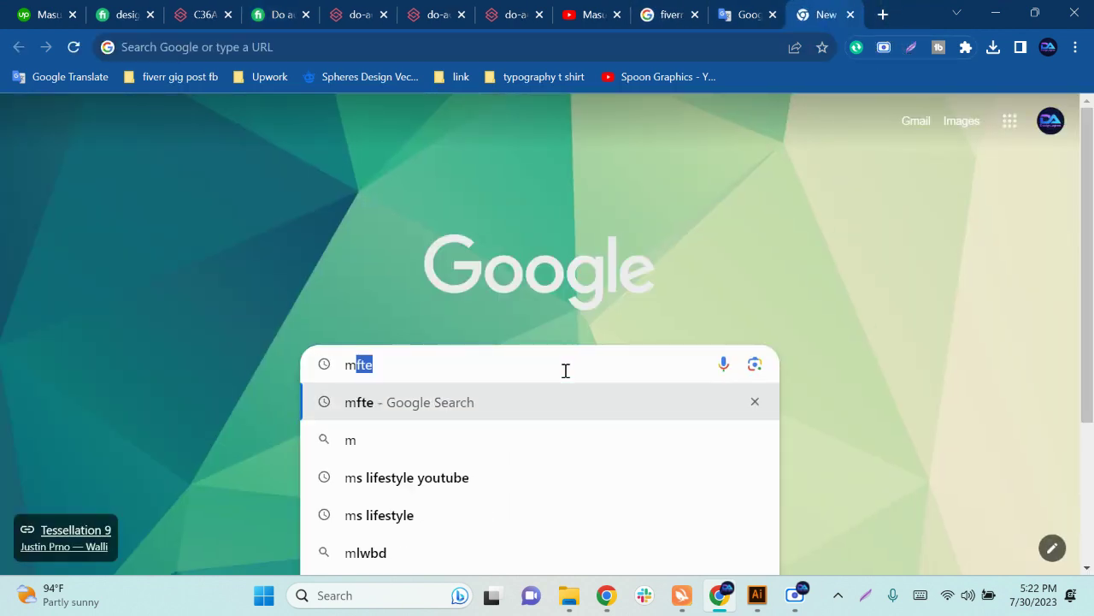
type("ountin")
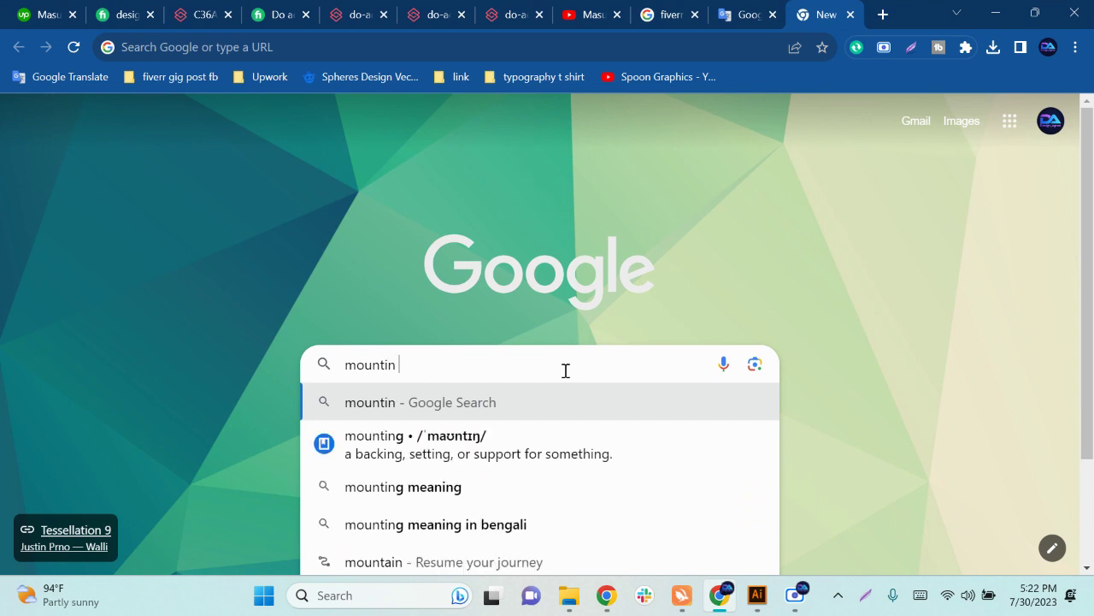
type(" vec")
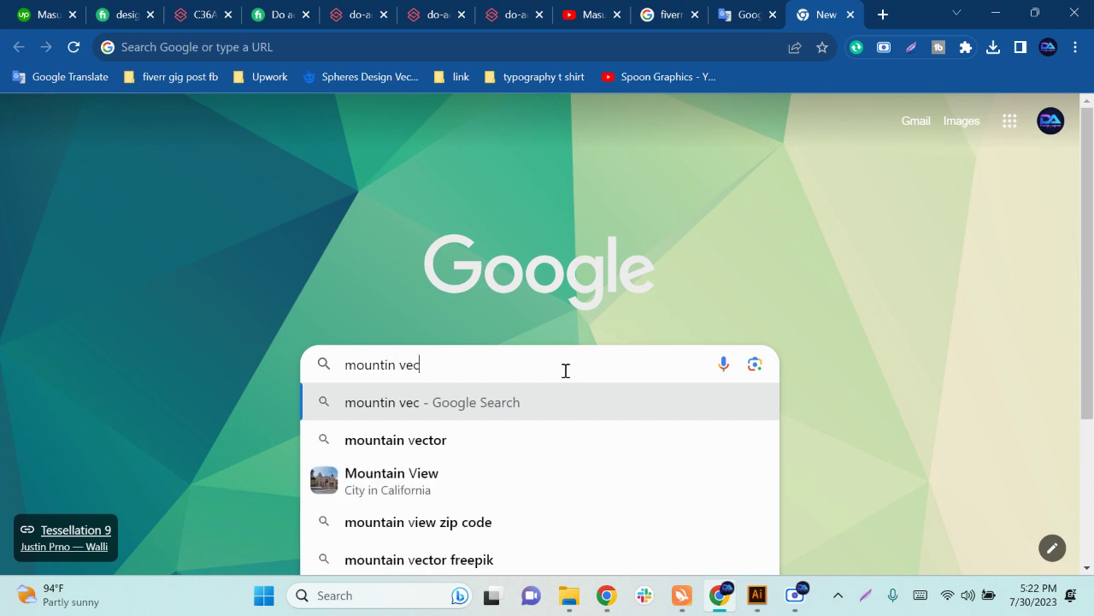
type("tor")
key("Return")
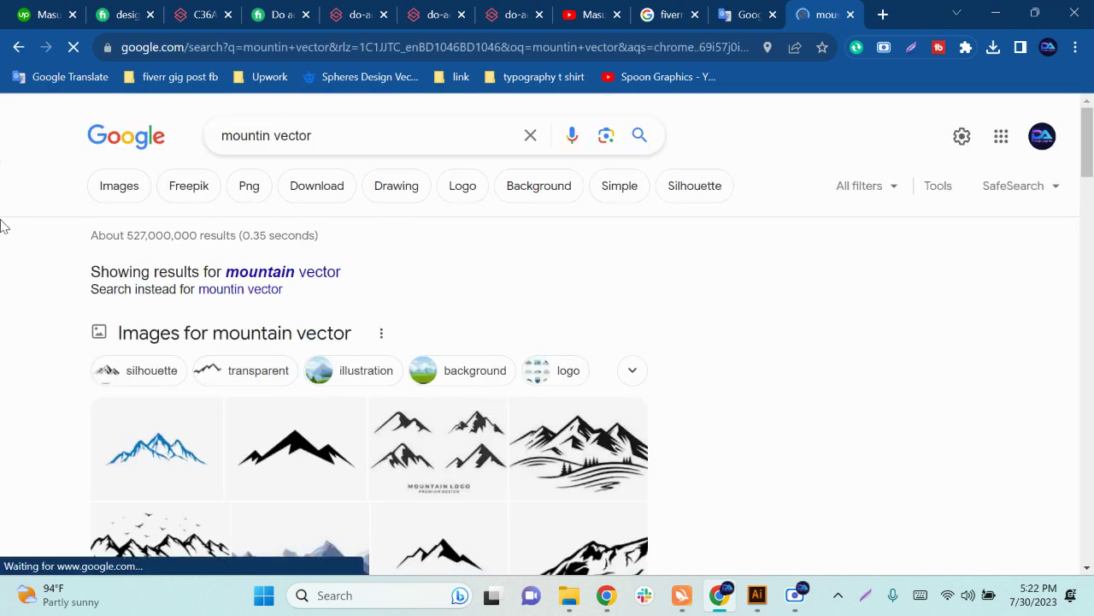
left_click(116, 194)
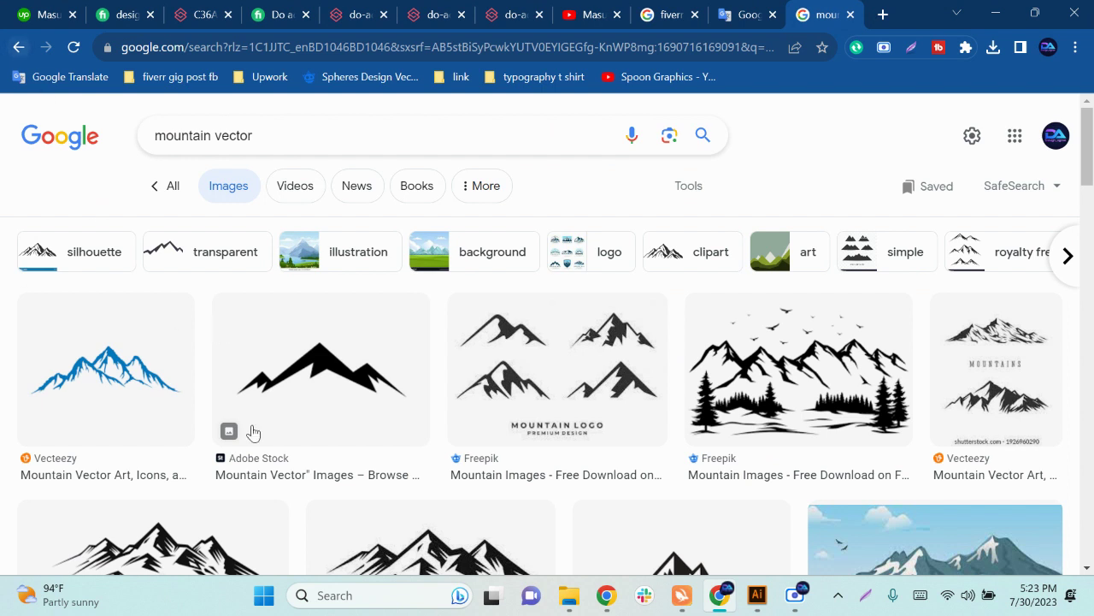
Step: Open the blue mountain image result in a new tab
right_click(125, 363)
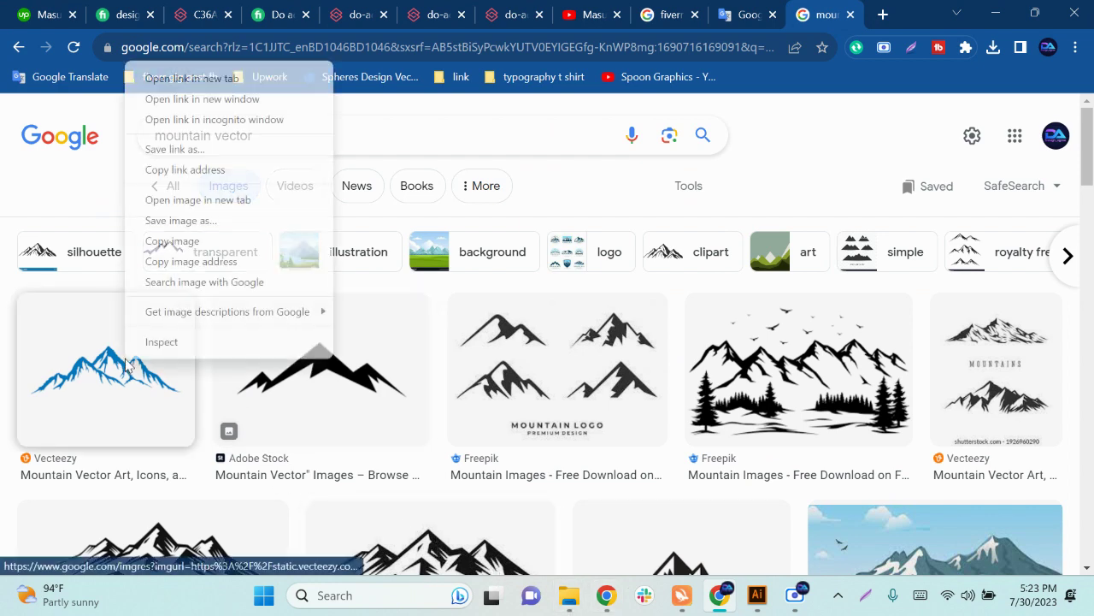
left_click(247, 77)
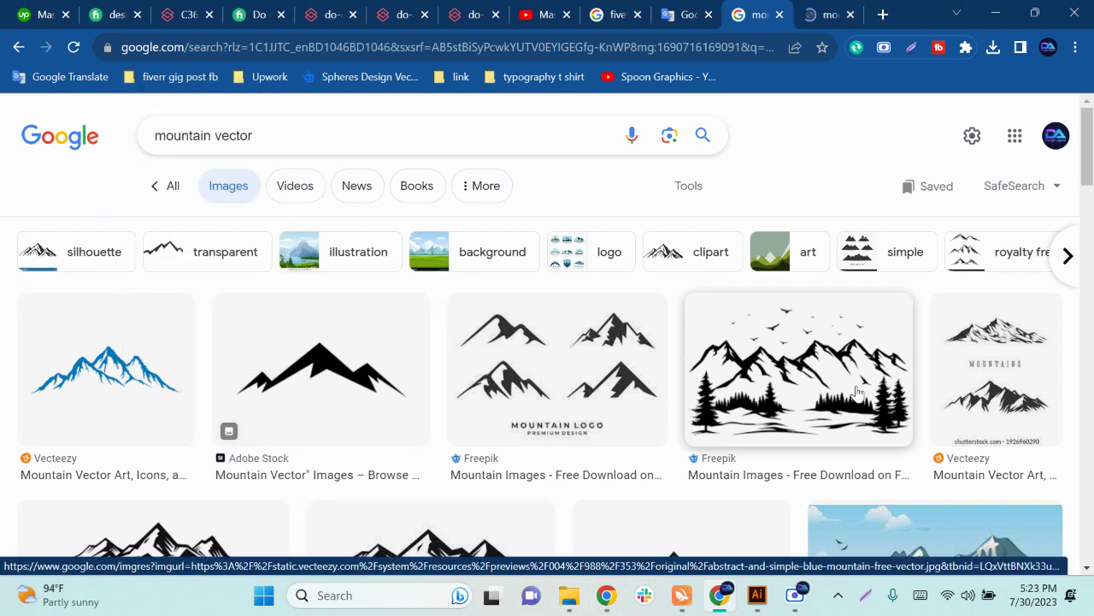
scroll(855, 376, "down", 1)
scroll(573, 403, "down", 2)
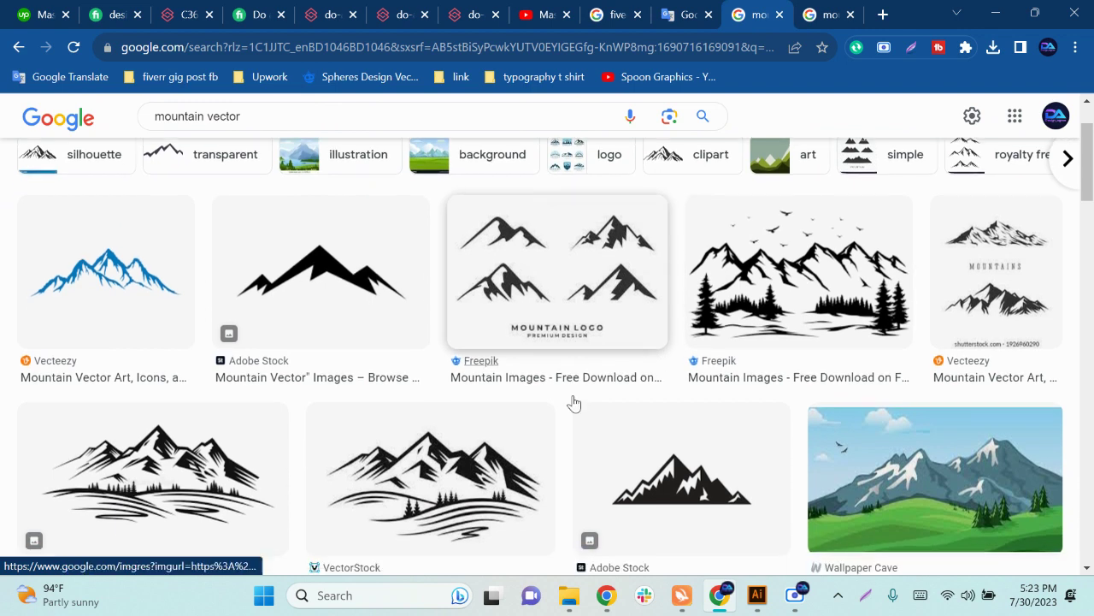
scroll(273, 438, "down", 1)
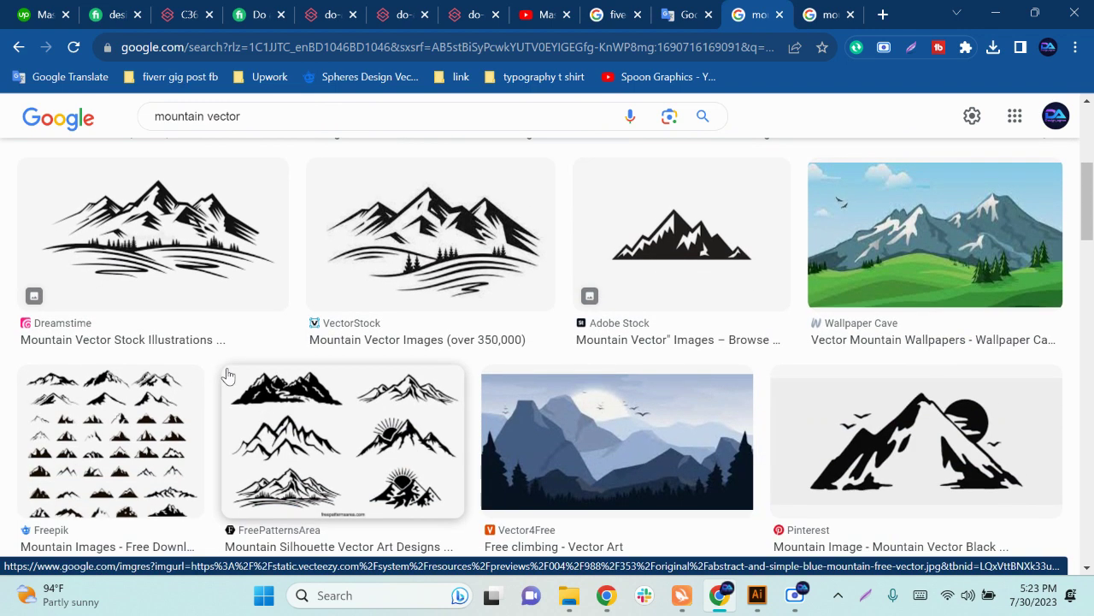
scroll(229, 376, "down", 4)
Step: Open the Pngtree and Vecteezy mountain results in new tabs and view the Vecteezy preview
right_click(664, 308)
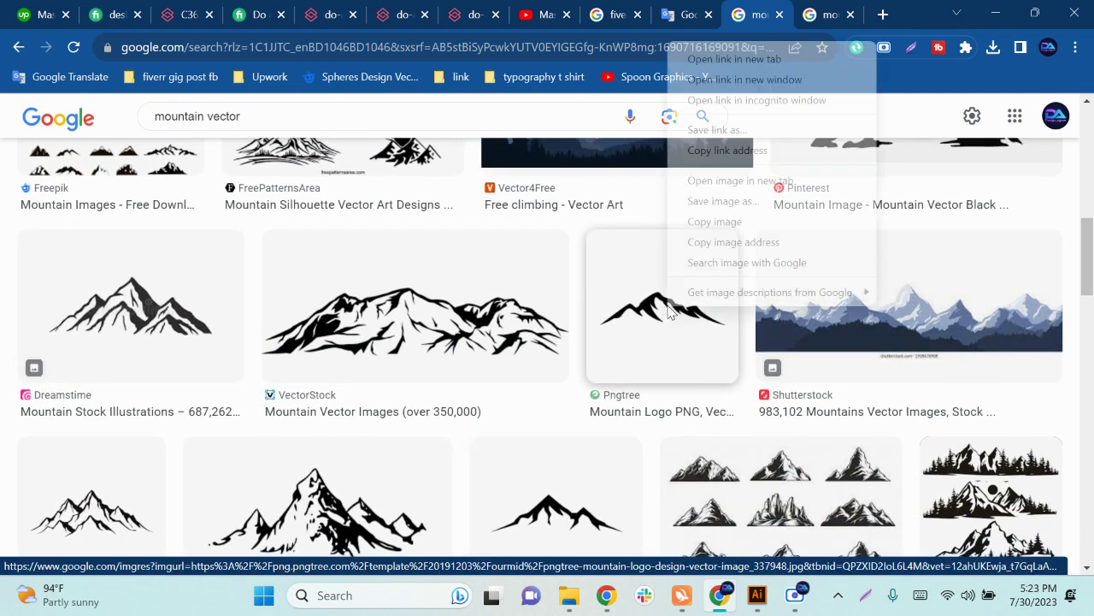
left_click(753, 58)
scroll(308, 462, "down", 1)
scroll(308, 462, "down", 2)
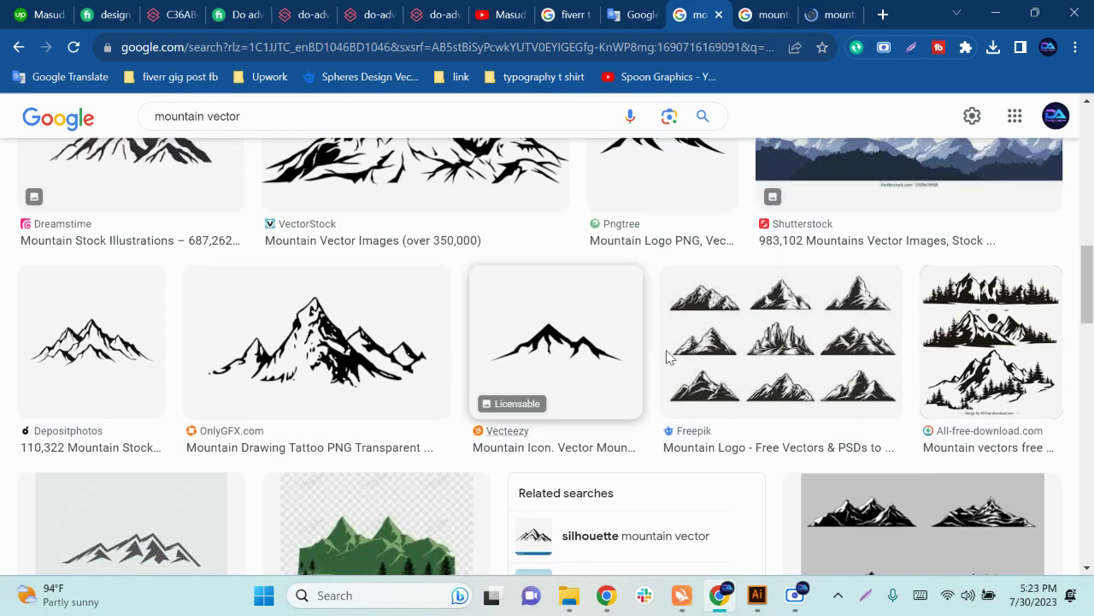
right_click(618, 299)
left_click(742, 57)
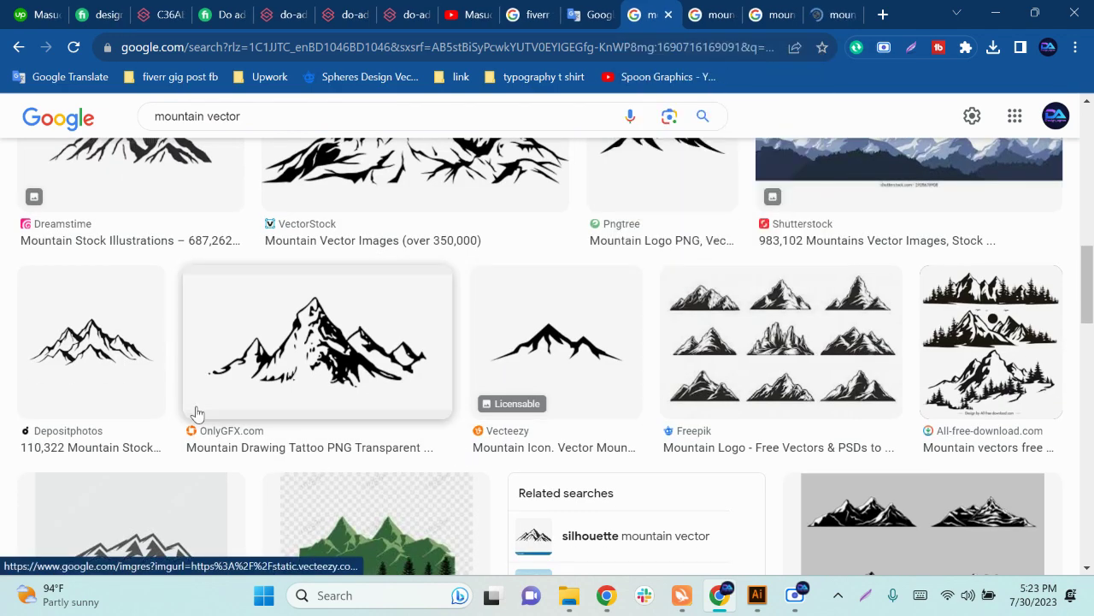
scroll(410, 320, "down", 8)
scroll(419, 329, "down", 6)
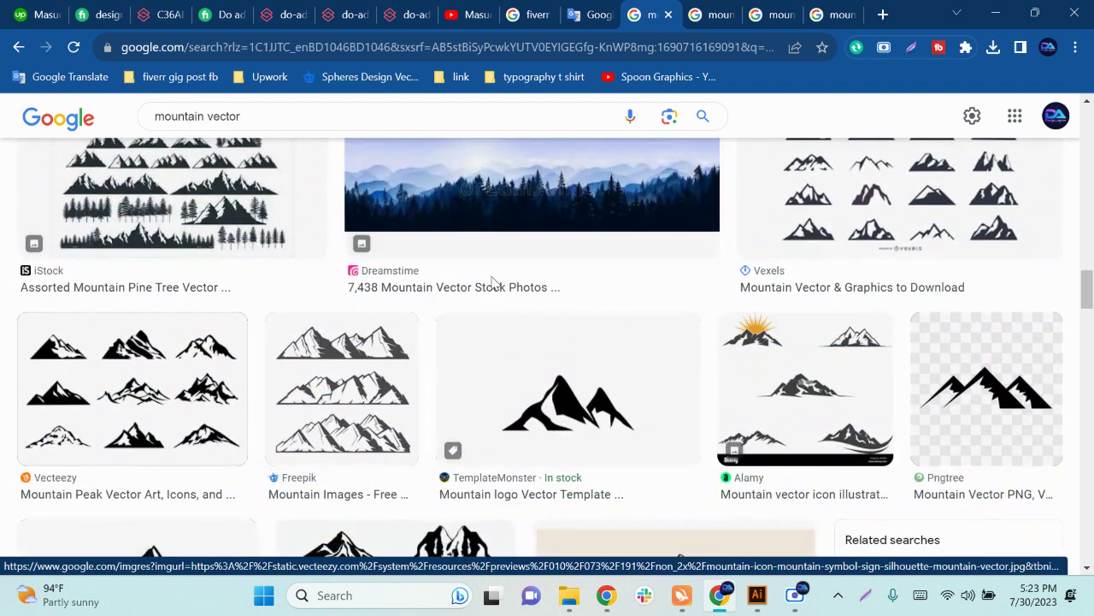
left_click(697, 12)
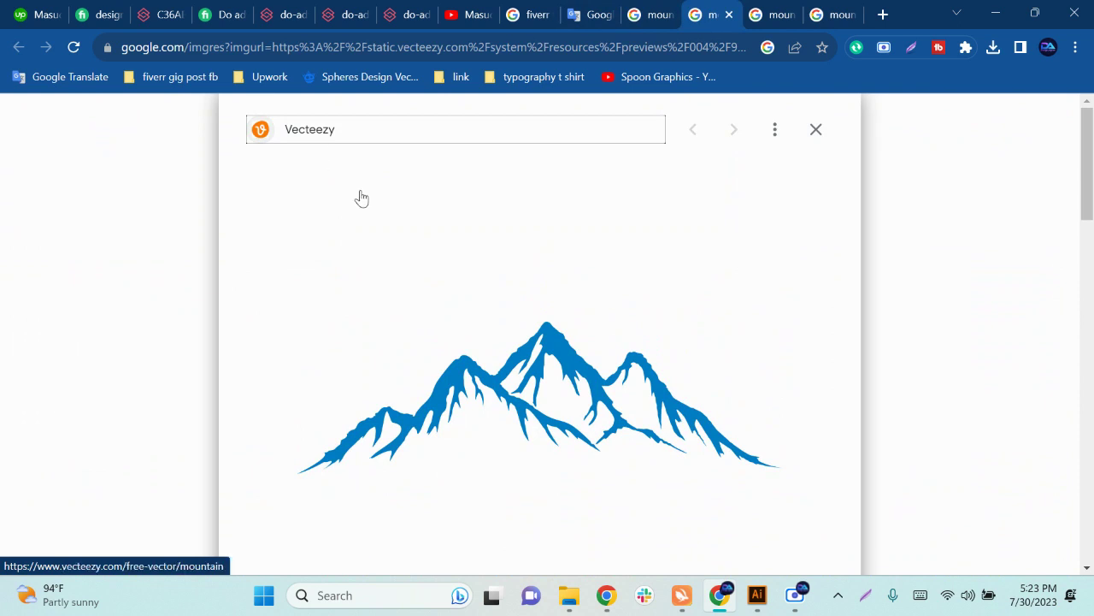
Step: Free-download the blue mountain vector from its Vecteezy page, skipping login and closing popups
left_click(510, 318)
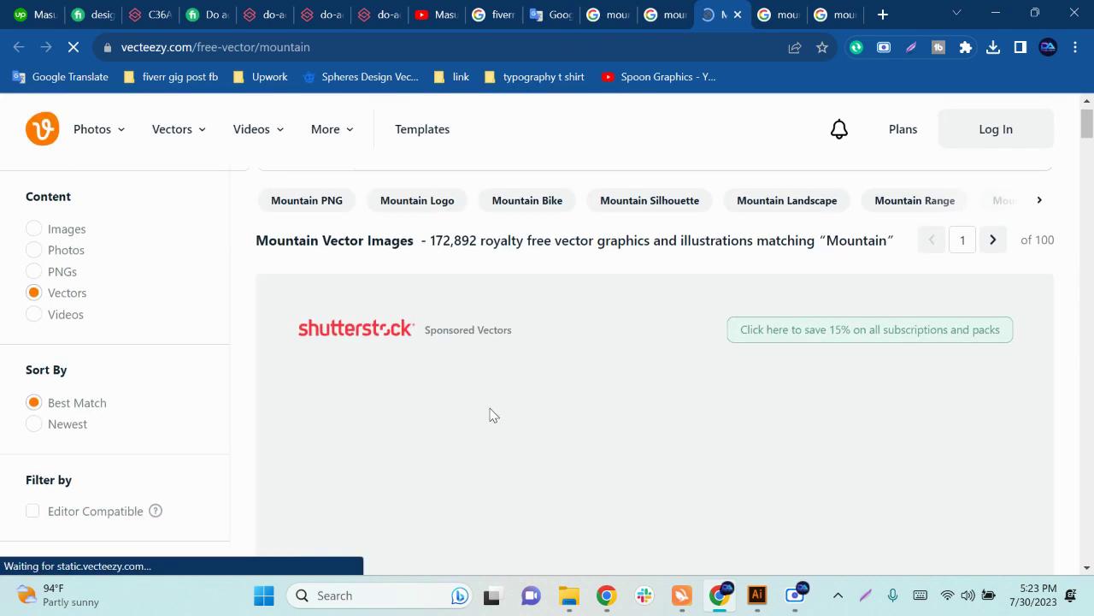
scroll(492, 415, "down", 2)
scroll(491, 413, "down", 1)
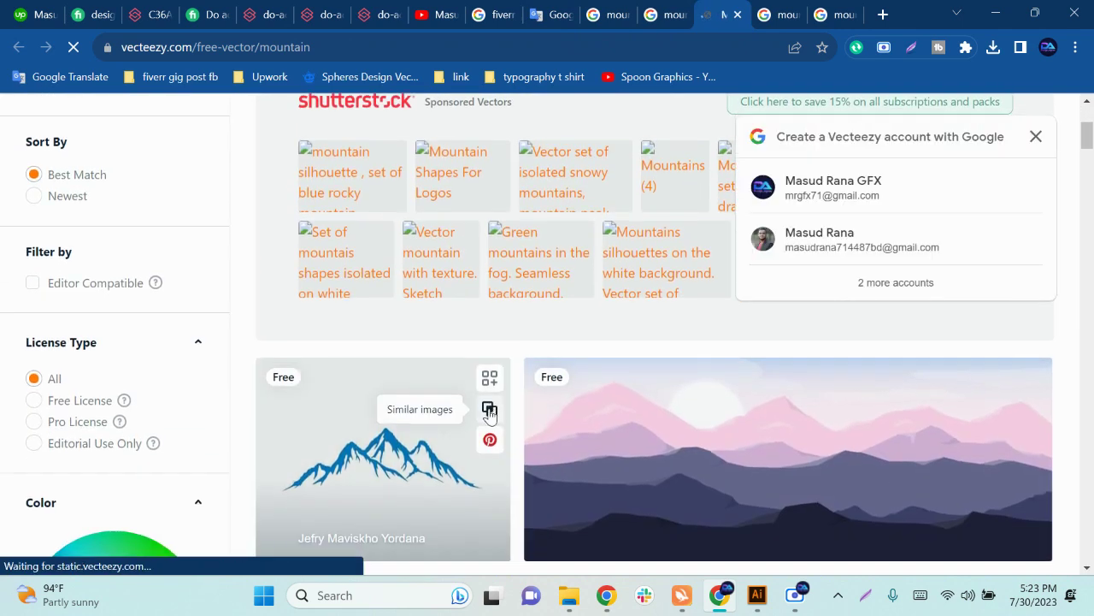
scroll(489, 411, "down", 2)
left_click(345, 264)
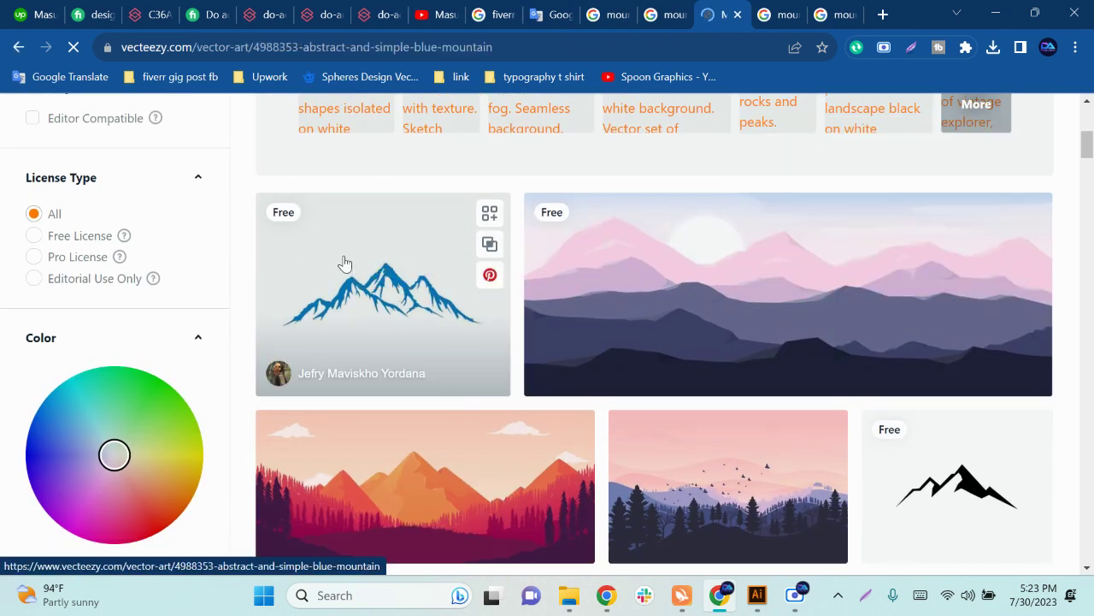
scroll(421, 312, "down", 2)
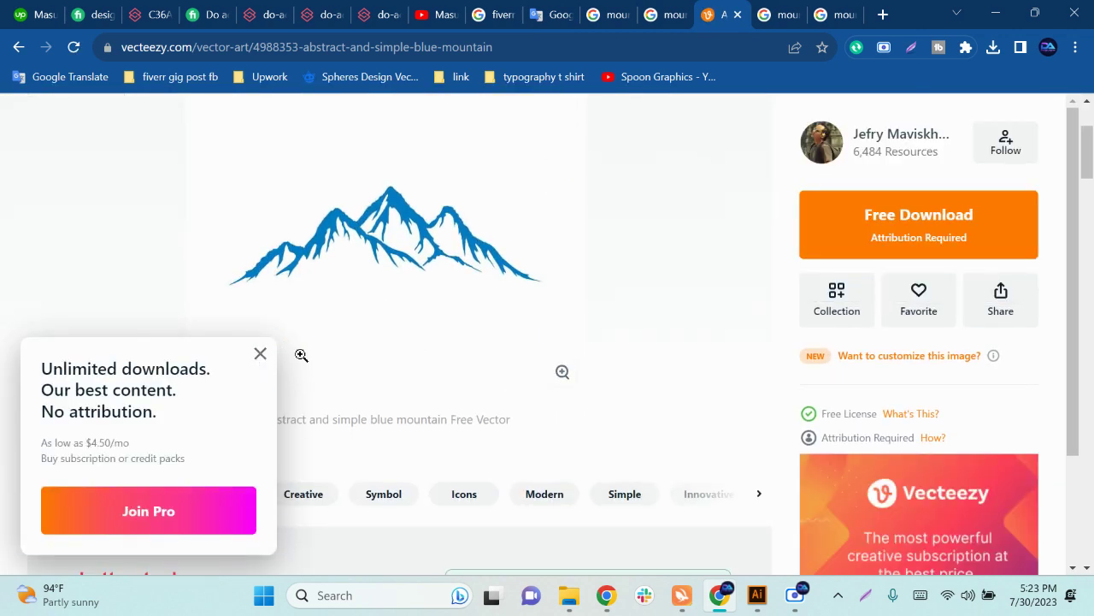
left_click(260, 353)
scroll(533, 367, "up", 2)
left_click(882, 253)
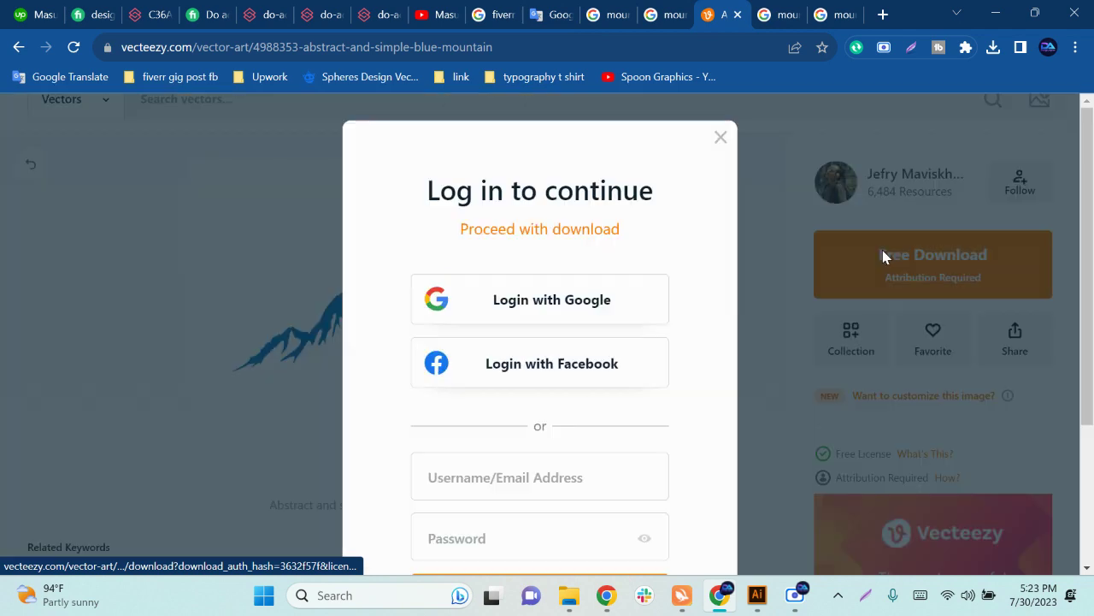
left_click(719, 138)
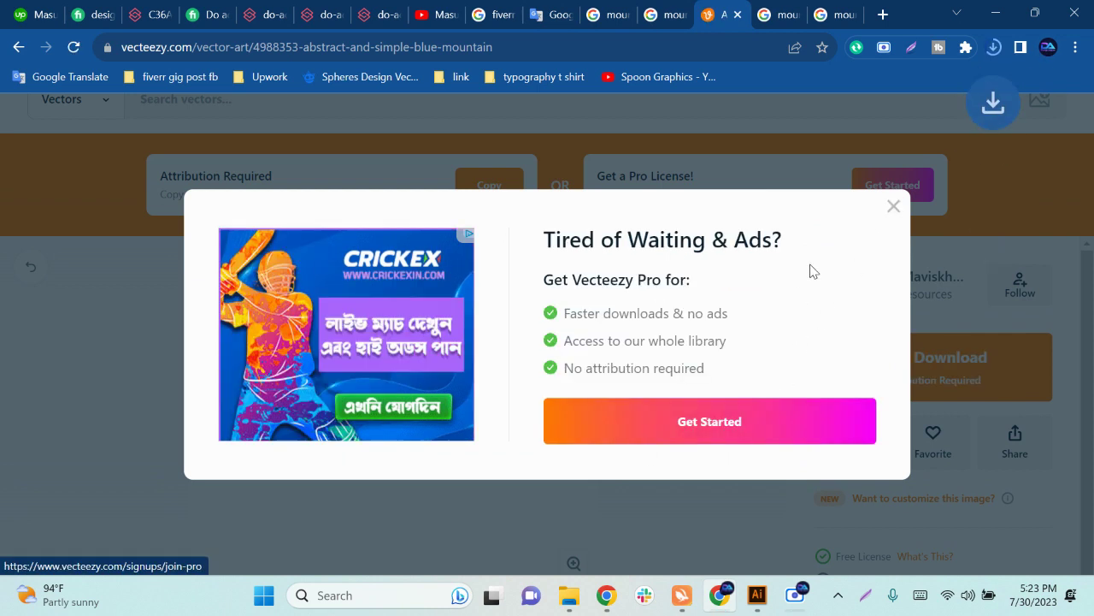
left_click(894, 206)
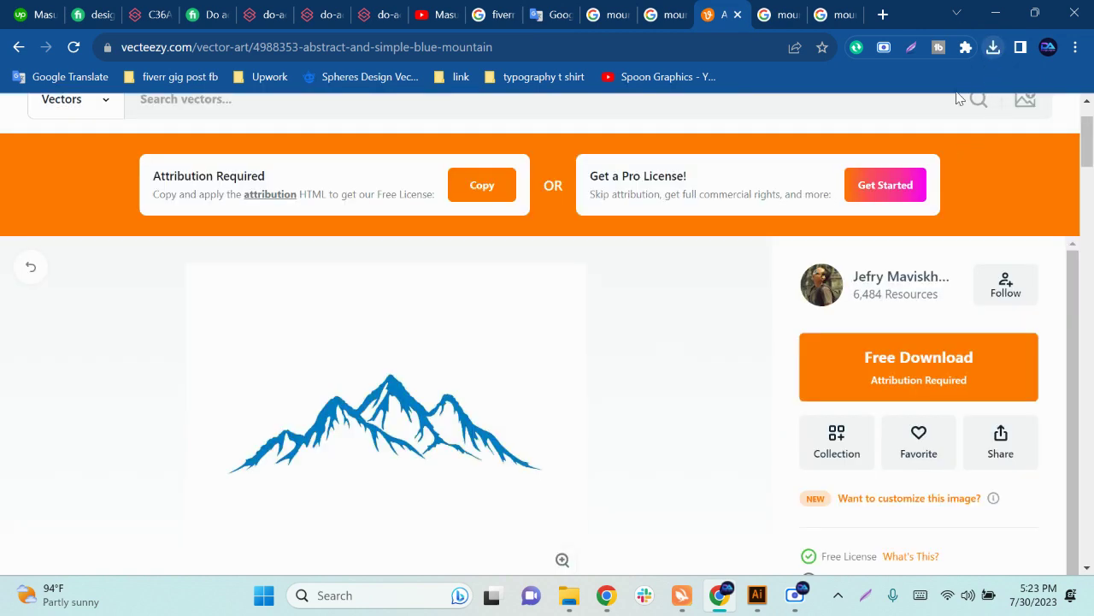
Step: Open the mountain EPS from the downloaded Vecteezy zip in Illustrator and select the artwork
left_click(992, 47)
left_click(881, 135)
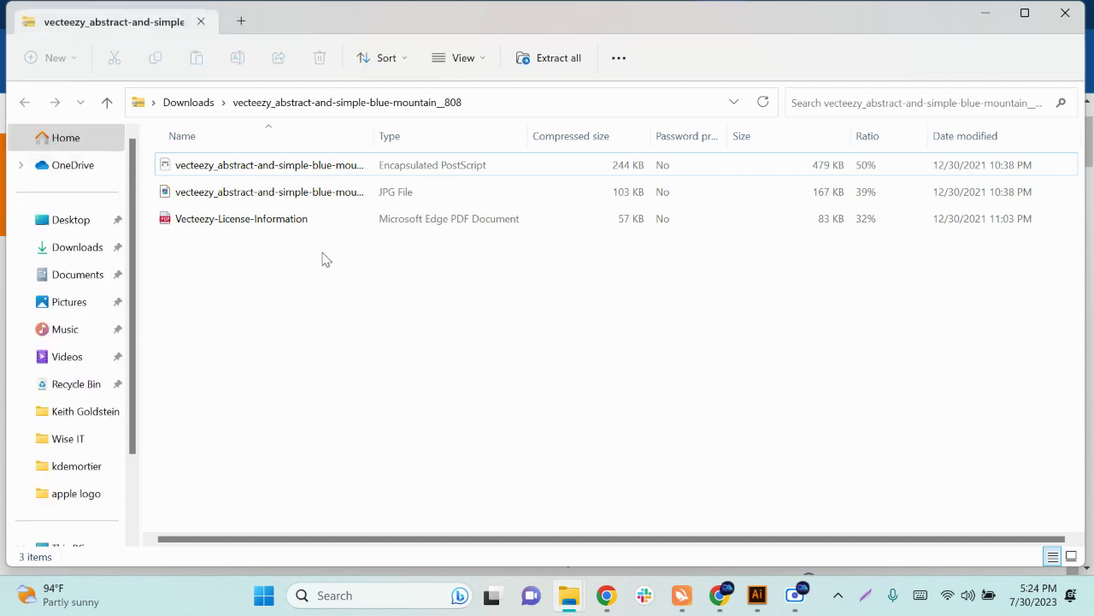
double_click(217, 170)
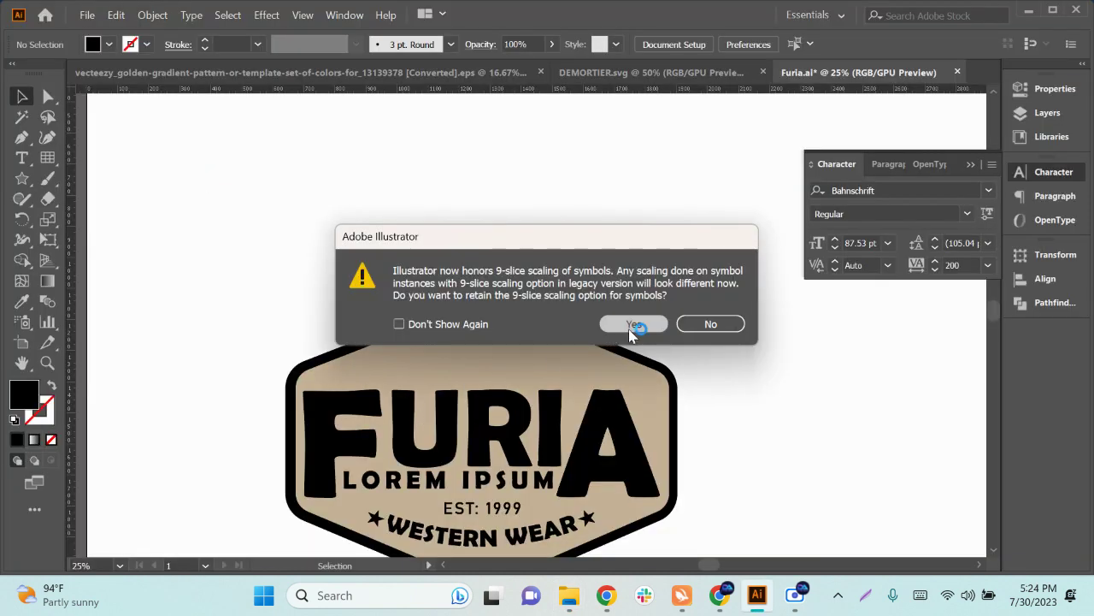
left_click(633, 324)
left_click(466, 274)
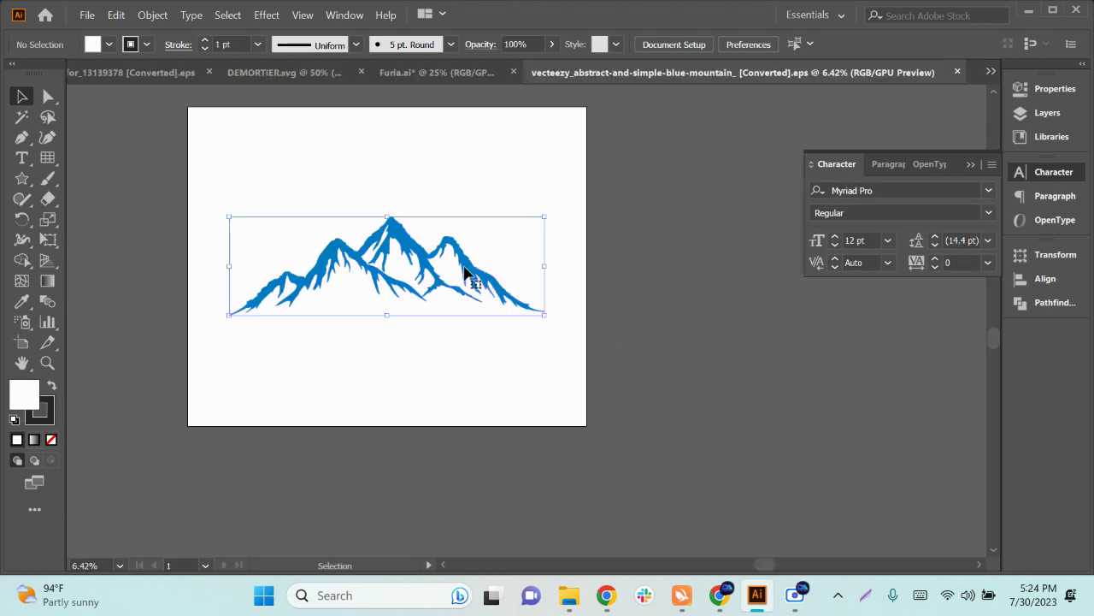
mouse_move(466, 274)
left_mouse_down()
mouse_move(480, 280)
mouse_move(467, 274)
left_mouse_up()
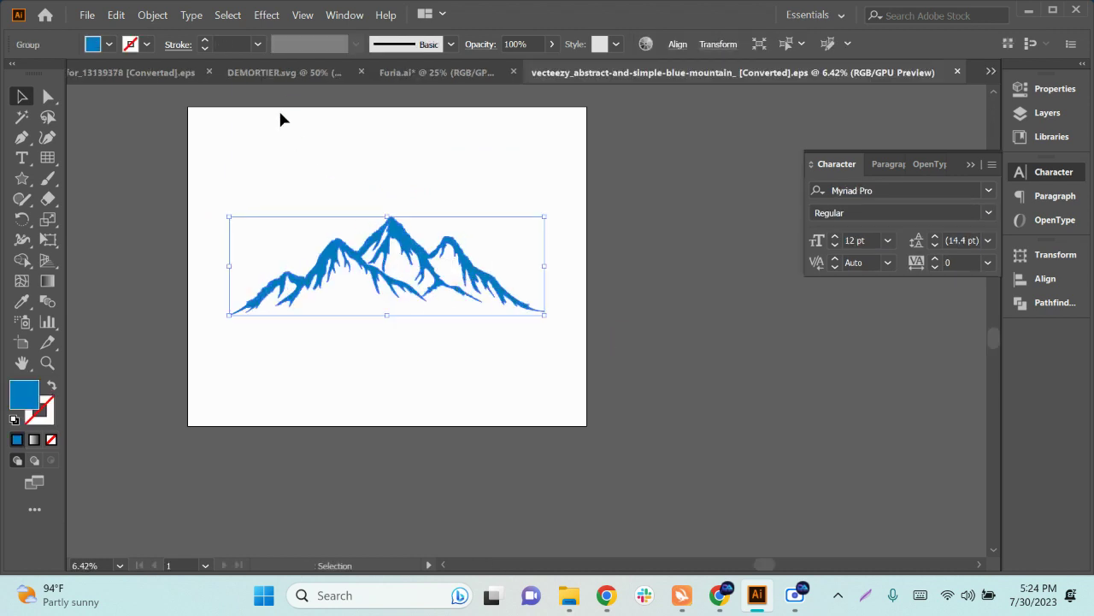
Step: Paste the mountains into Furia.ai, shrink them above FURIA, and fill them black
left_click(450, 62)
key("ctrl+v")
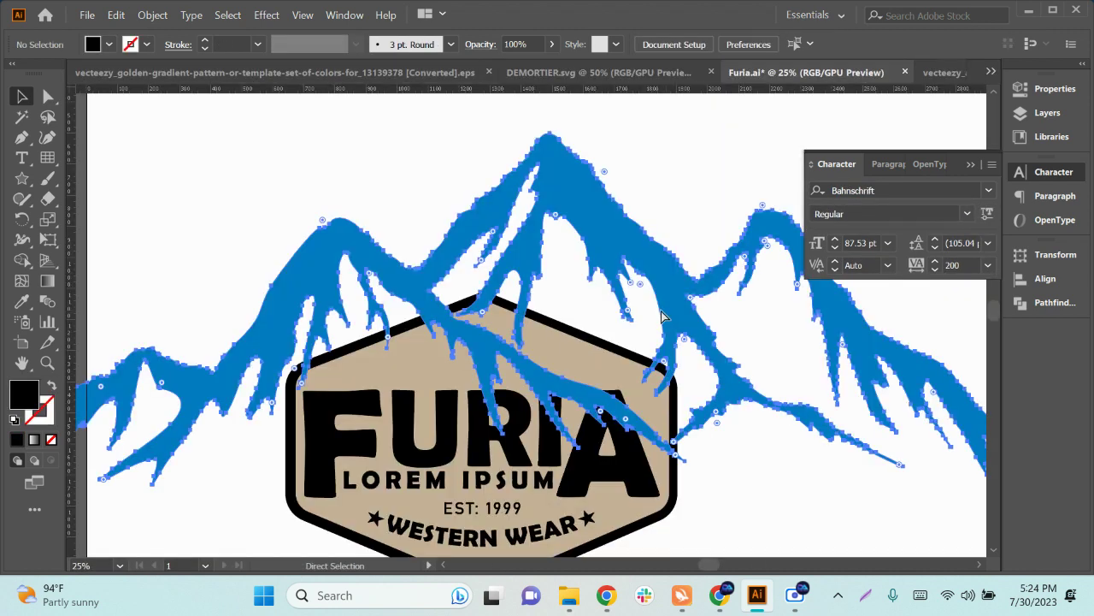
scroll(522, 351, "down", 1)
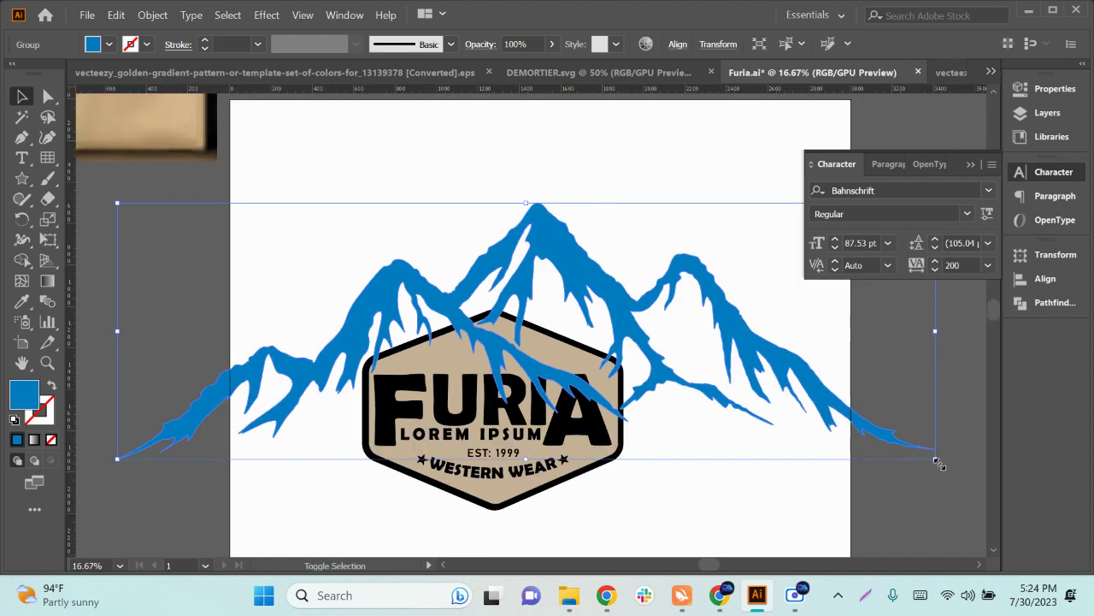
left_click_drag(936, 462, 624, 354)
mouse_move(530, 335)
left_mouse_down()
mouse_move(504, 338)
mouse_move(513, 347)
left_mouse_up()
scroll(530, 381, "up", 1)
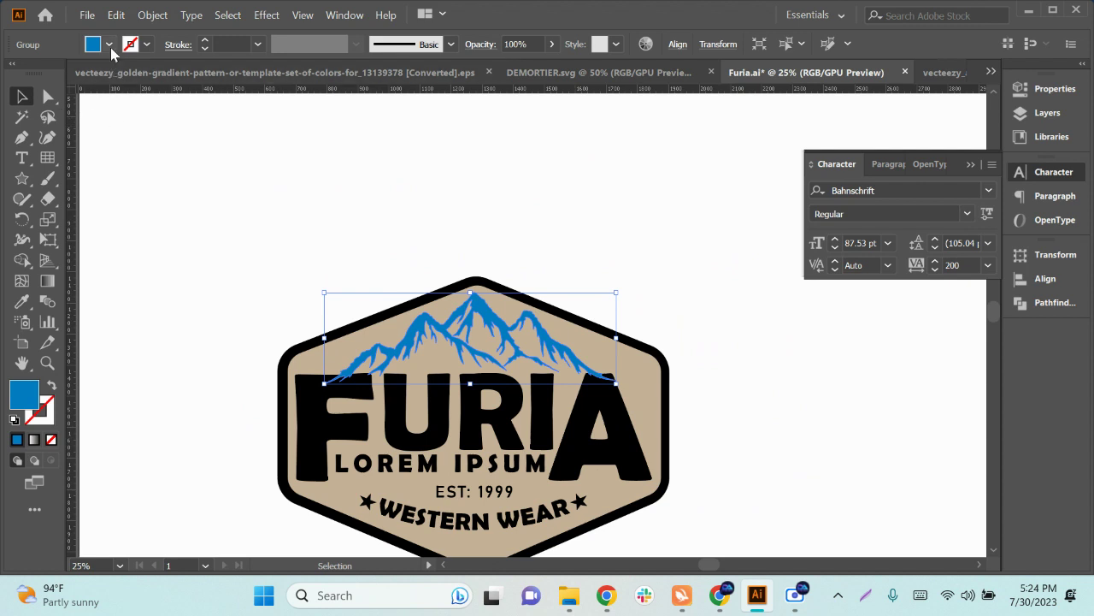
left_click(109, 44)
left_click(48, 75)
left_click(518, 219)
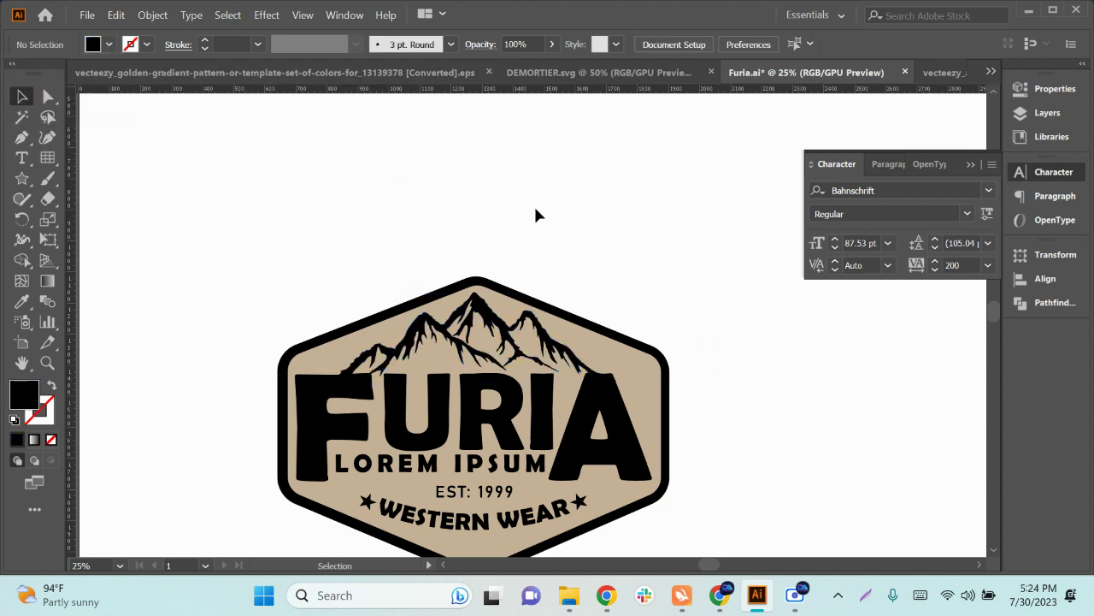
Step: Check the other Vecteezy mountain preview in the browser, then return to Illustrator
left_click(719, 595)
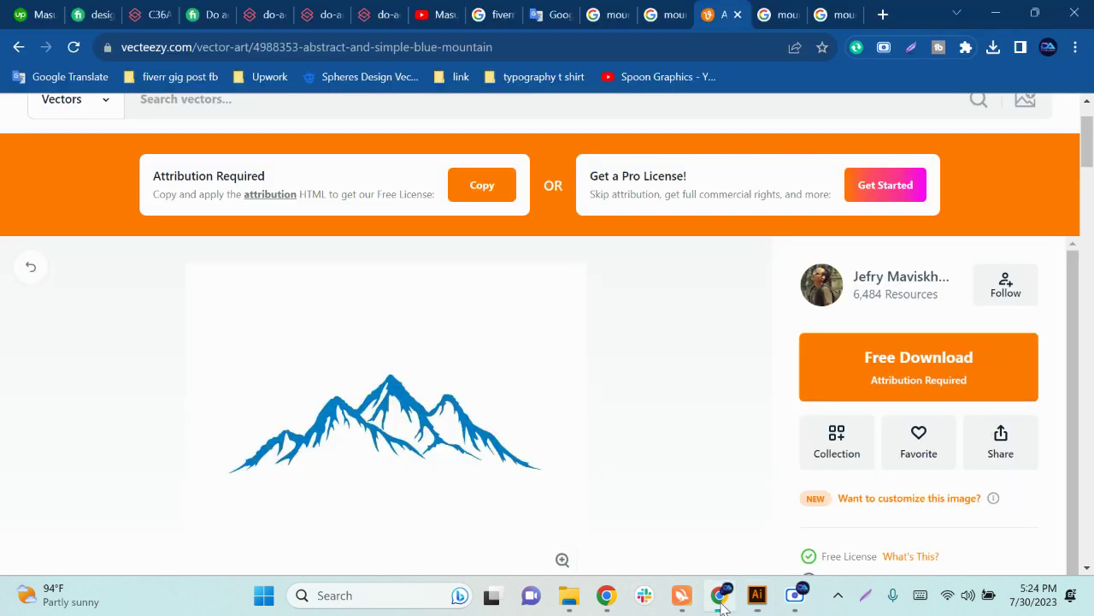
left_click(773, 10)
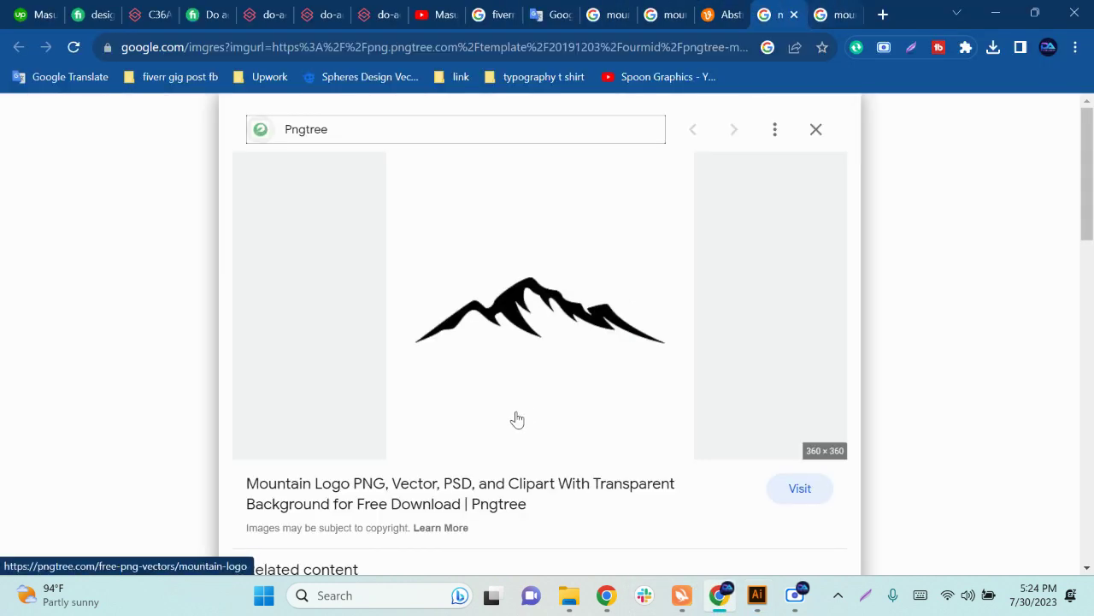
left_click(836, 14)
left_click(992, 15)
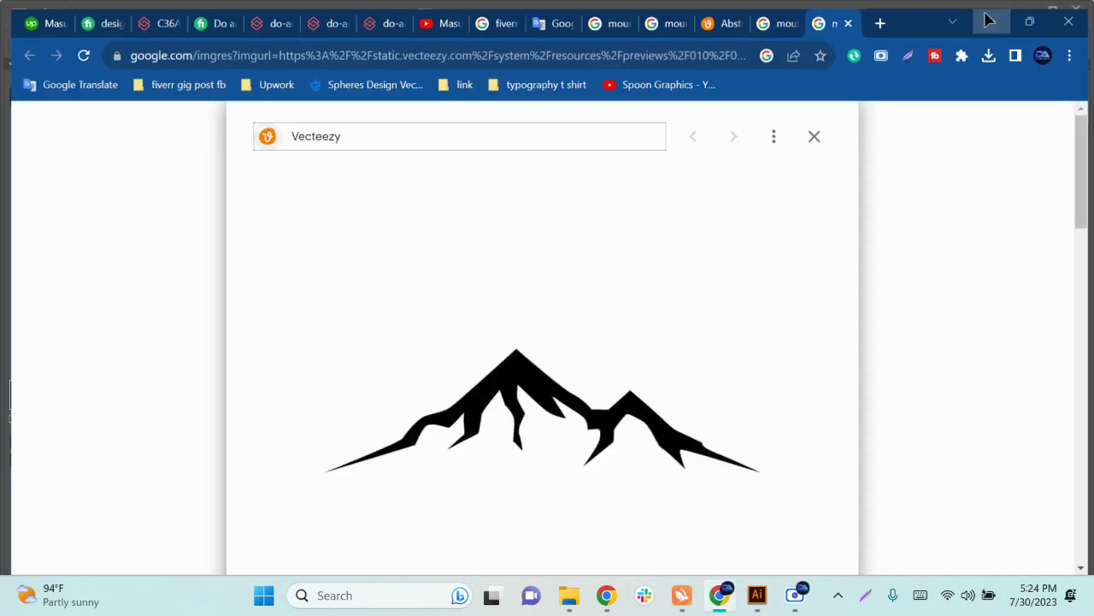
scroll(489, 458, "up", 1)
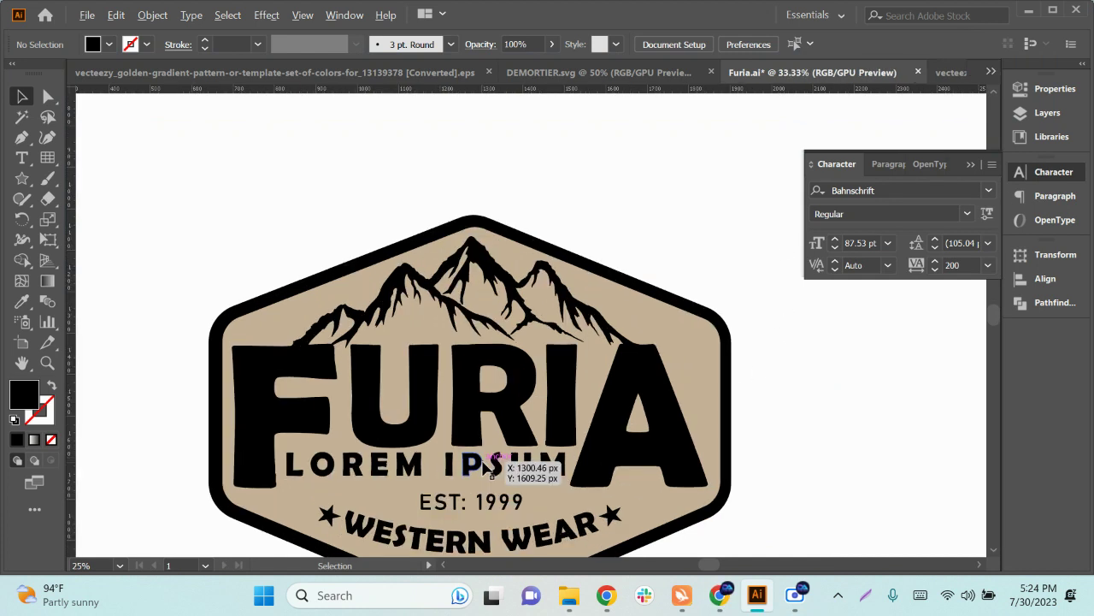
scroll(505, 428, "right", 1)
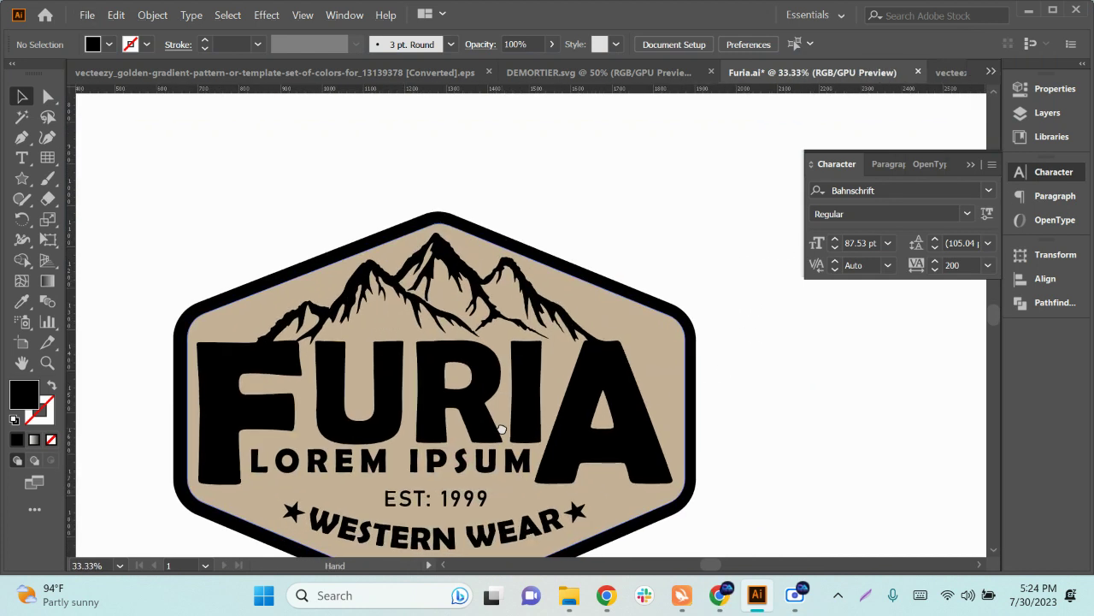
left_click(448, 253)
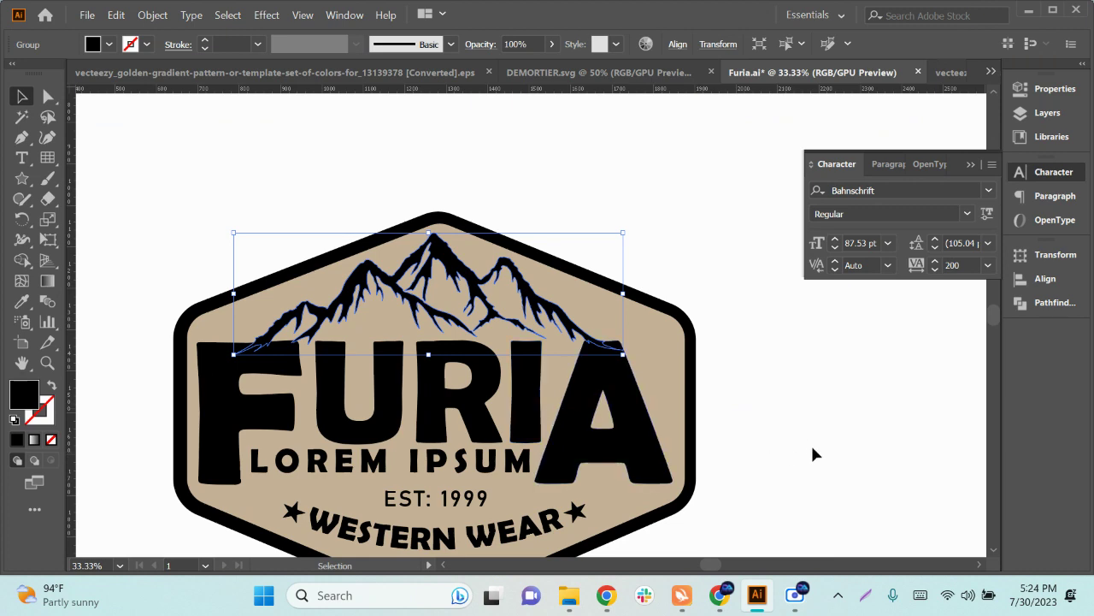
scroll(810, 434, "down", 1)
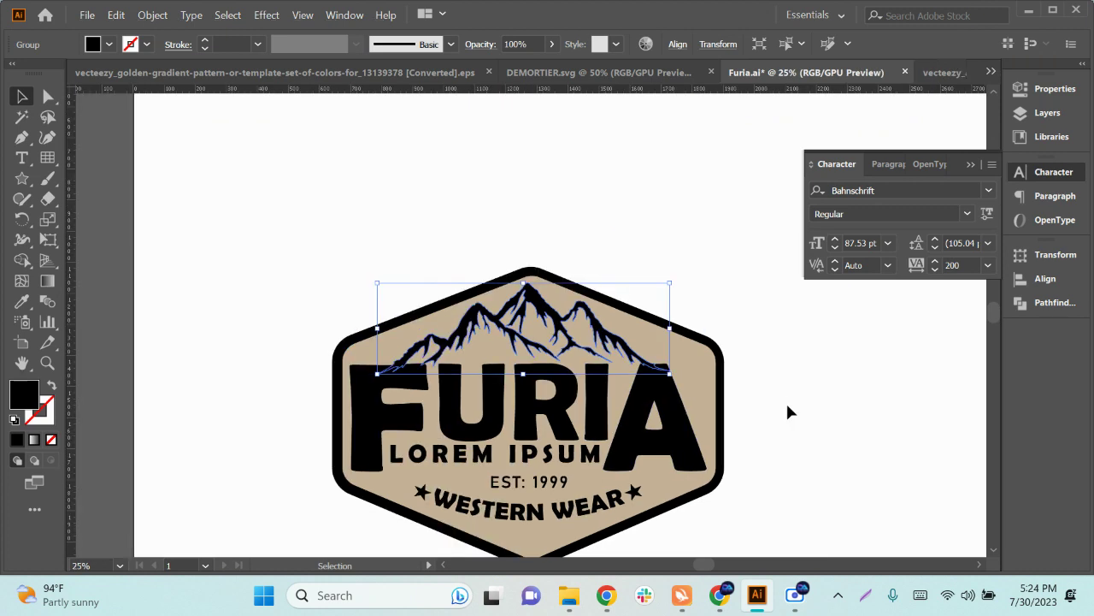
scroll(652, 432, "down", 2)
scroll(333, 501, "up", 1)
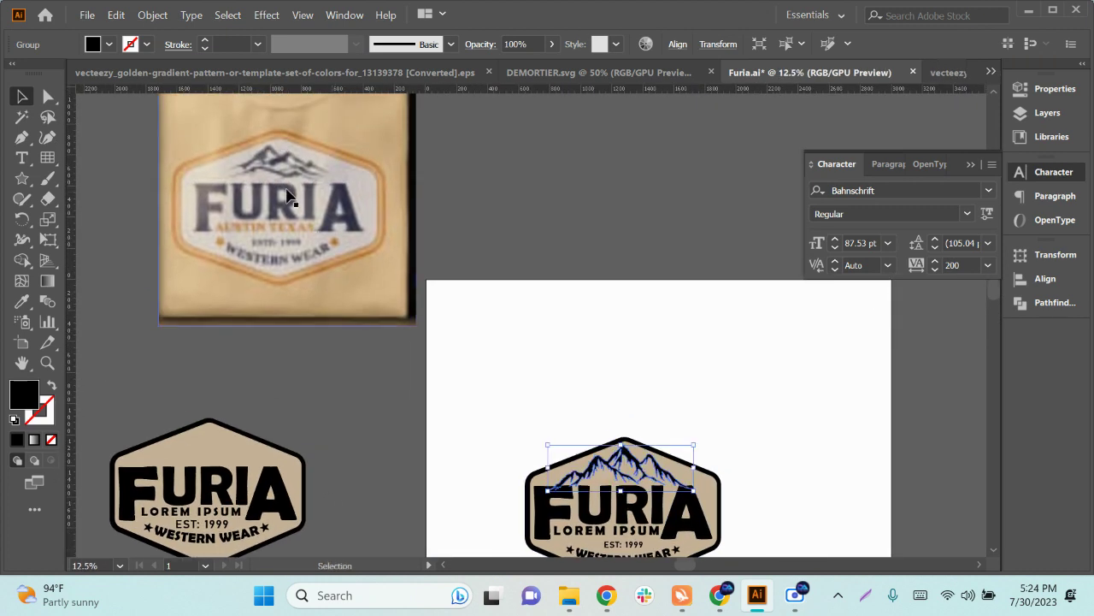
scroll(275, 191, "up", 2)
scroll(342, 205, "up", 1)
scroll(342, 206, "left", 1)
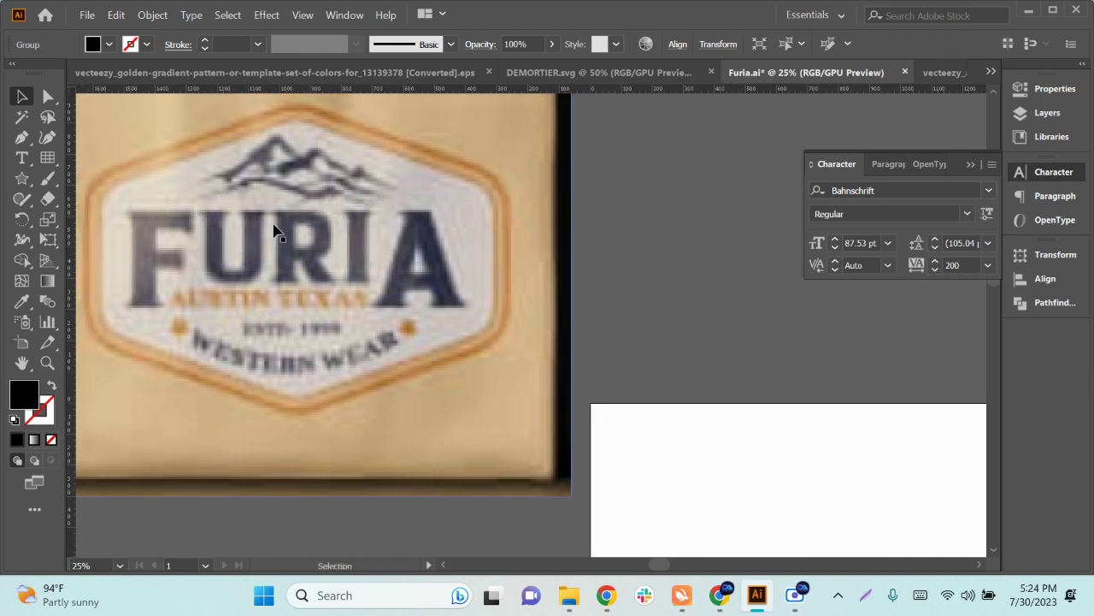
key("ctrl+minus")
scroll(532, 418, "down", 3)
scroll(532, 418, "right", 3)
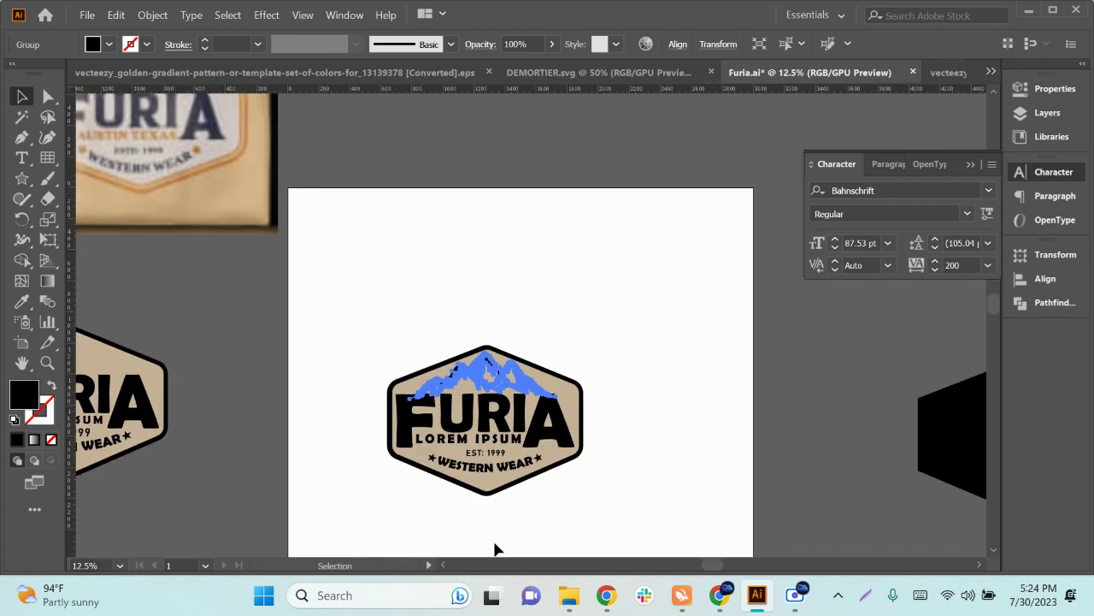
left_click(652, 457)
scroll(562, 464, "up", 1)
scroll(441, 496, "up", 2)
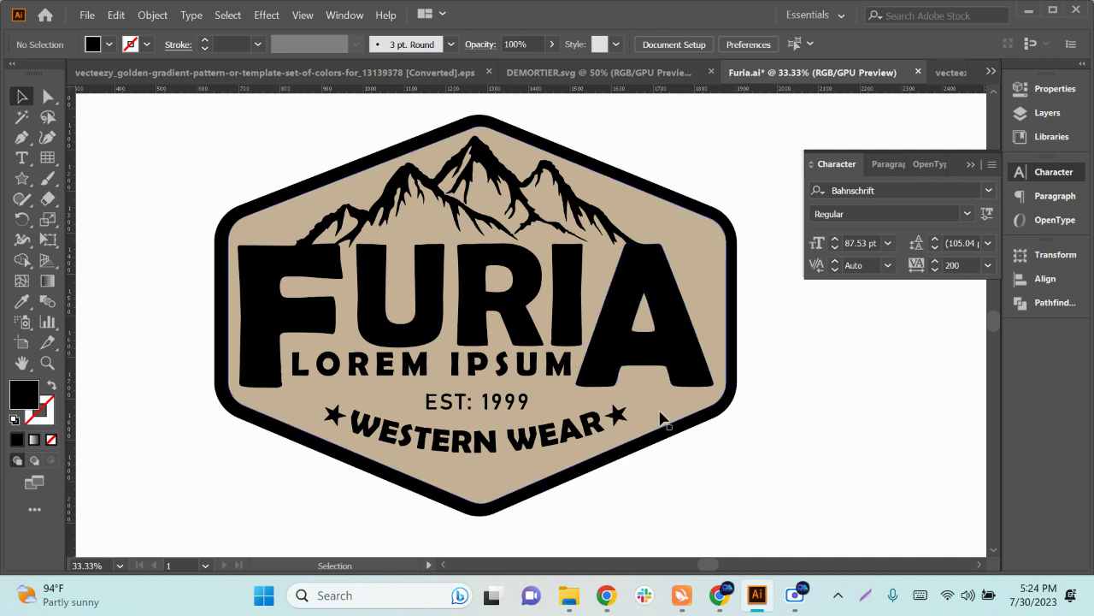
Step: Centre the mountain group horizontally on the hexagon badge
left_click(505, 147)
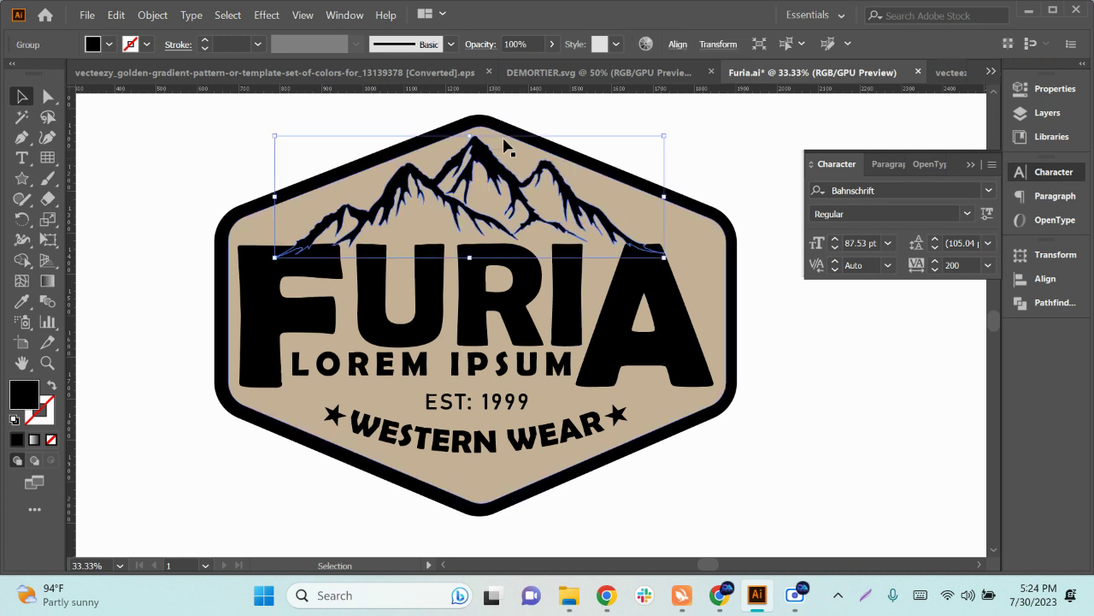
left_click(506, 145, "shift")
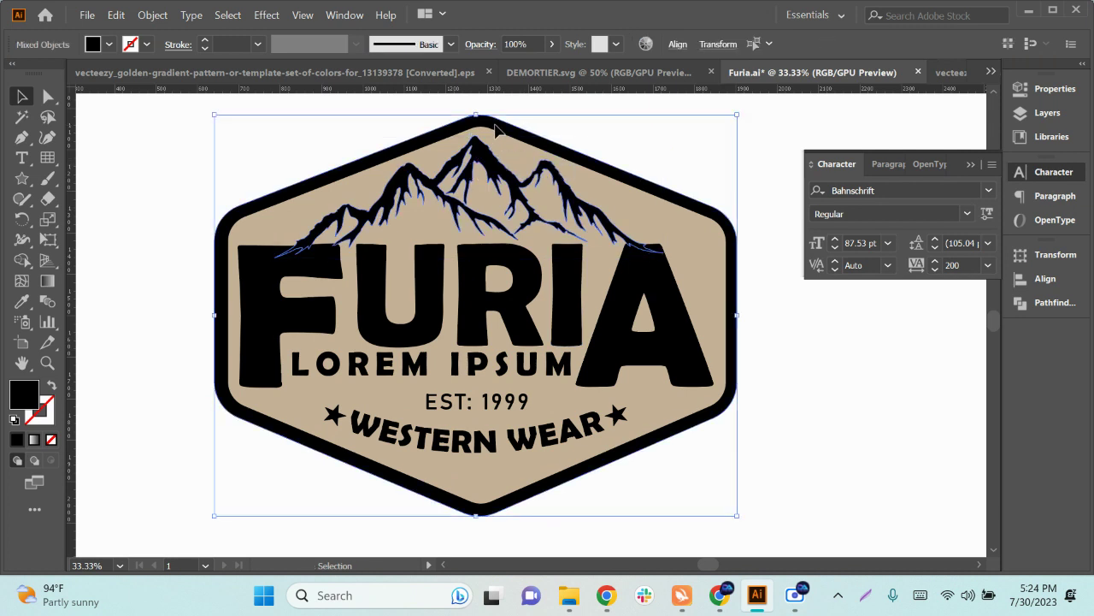
left_click(677, 45)
left_click(537, 92)
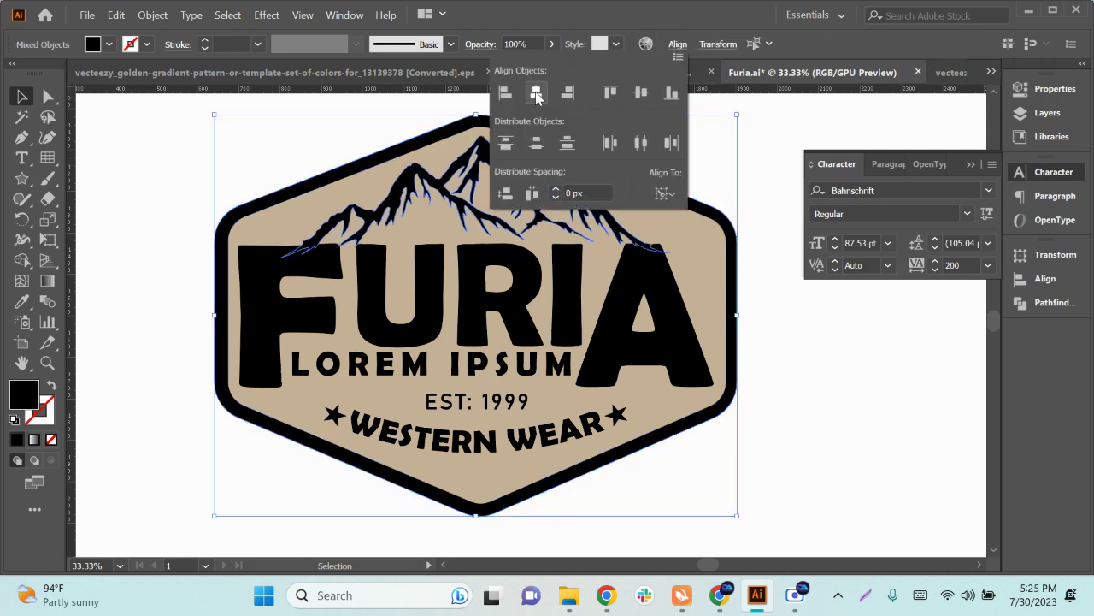
left_click(771, 340)
Step: Enlarge the mountain range and nudge it down to rest on FURIA
left_click(640, 215)
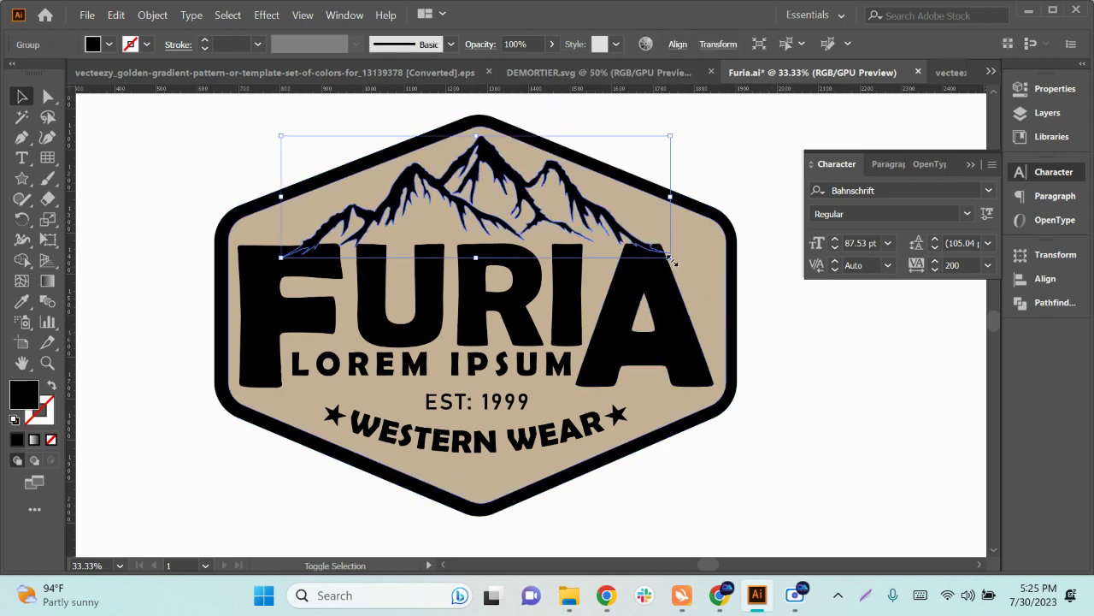
left_click_drag(669, 258, 700, 288)
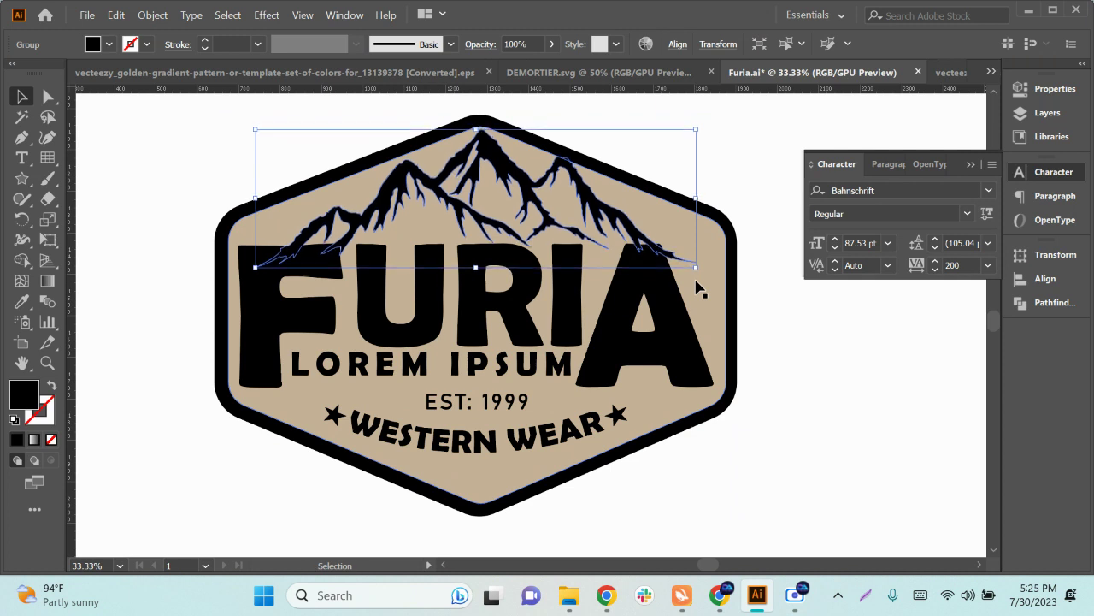
key("shift+Down")
key("shift+Down")
key("shift+Down")
key("Down")
key("Down")
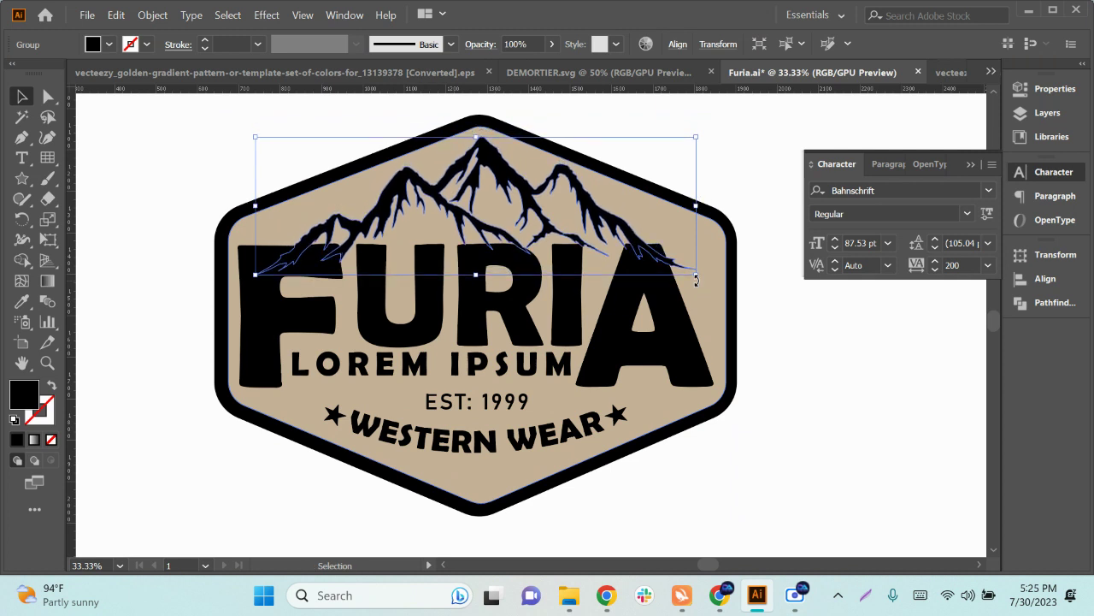
key("Down")
key("Down")
key("Down")
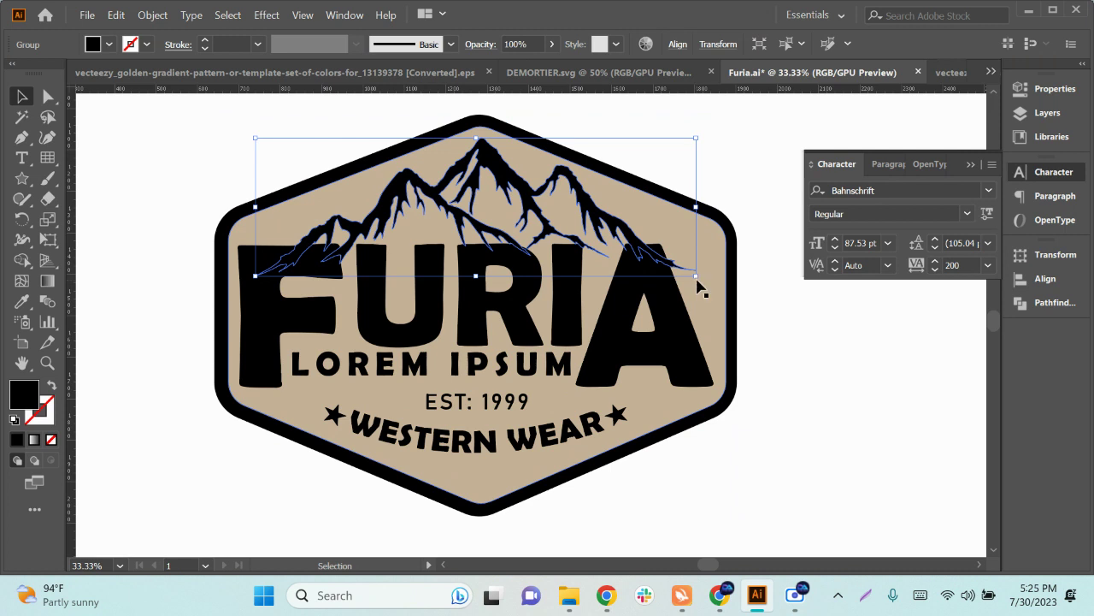
Step: Add a 6 px Offset Path around the black mountain range, with preview on
left_click(860, 454)
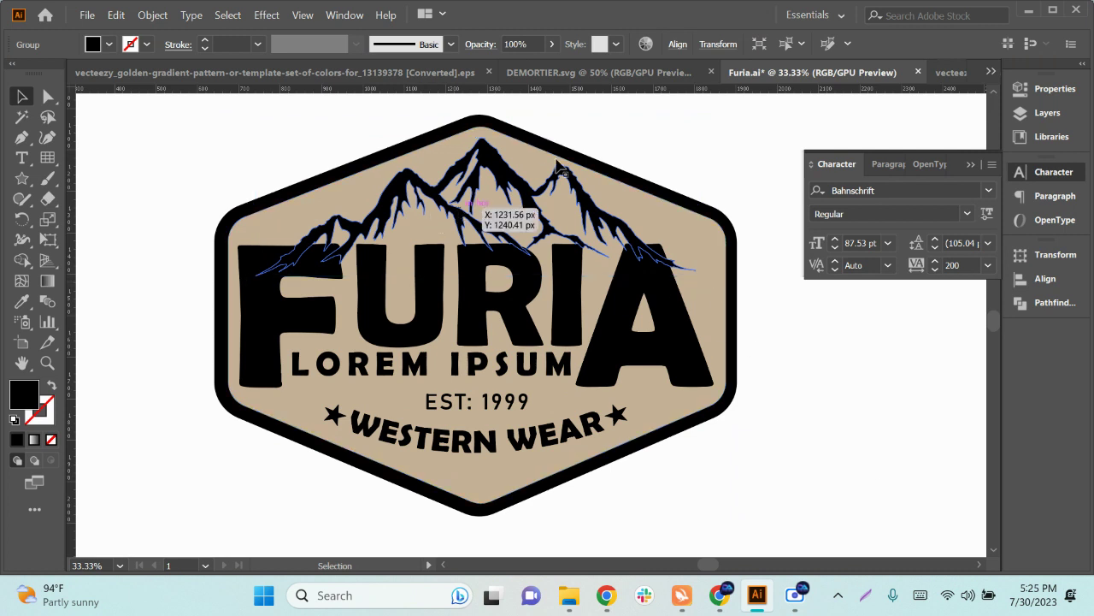
left_click(495, 173)
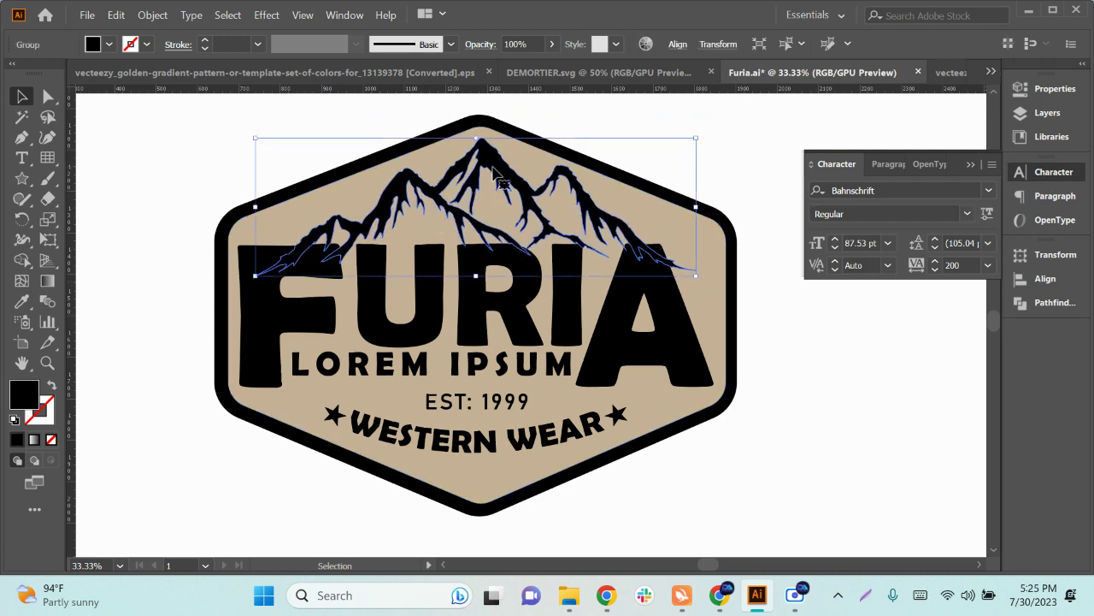
left_click(150, 15)
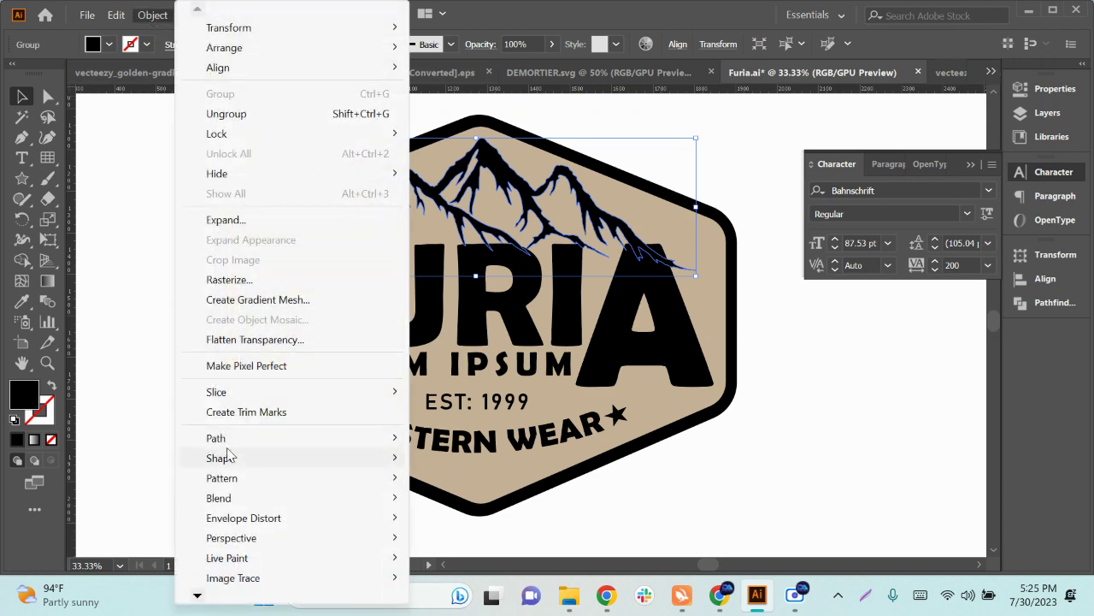
mouse_move(224, 438)
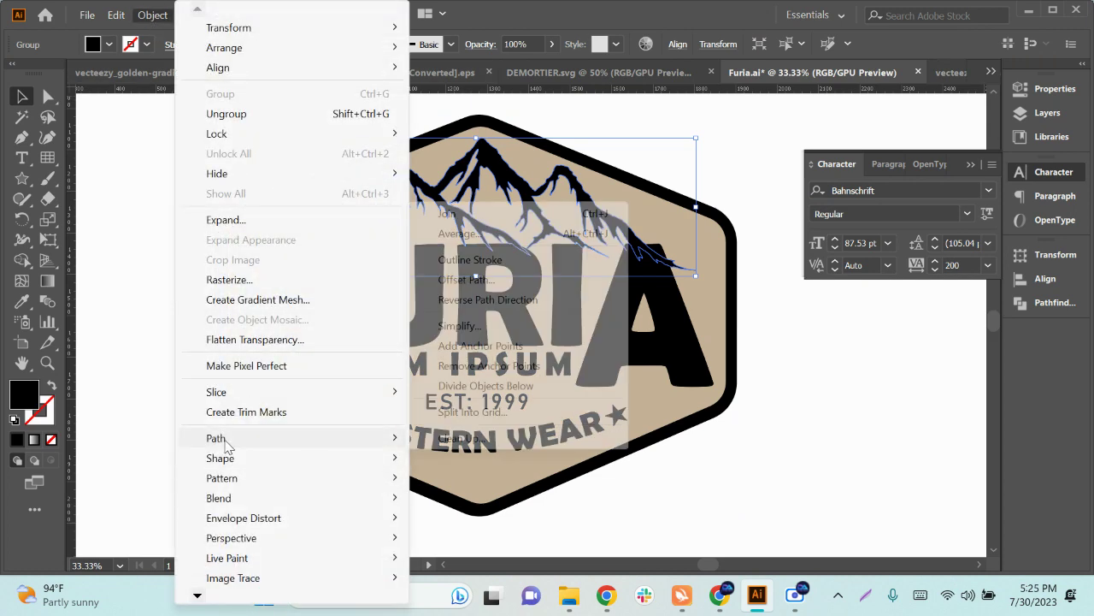
left_click(469, 281)
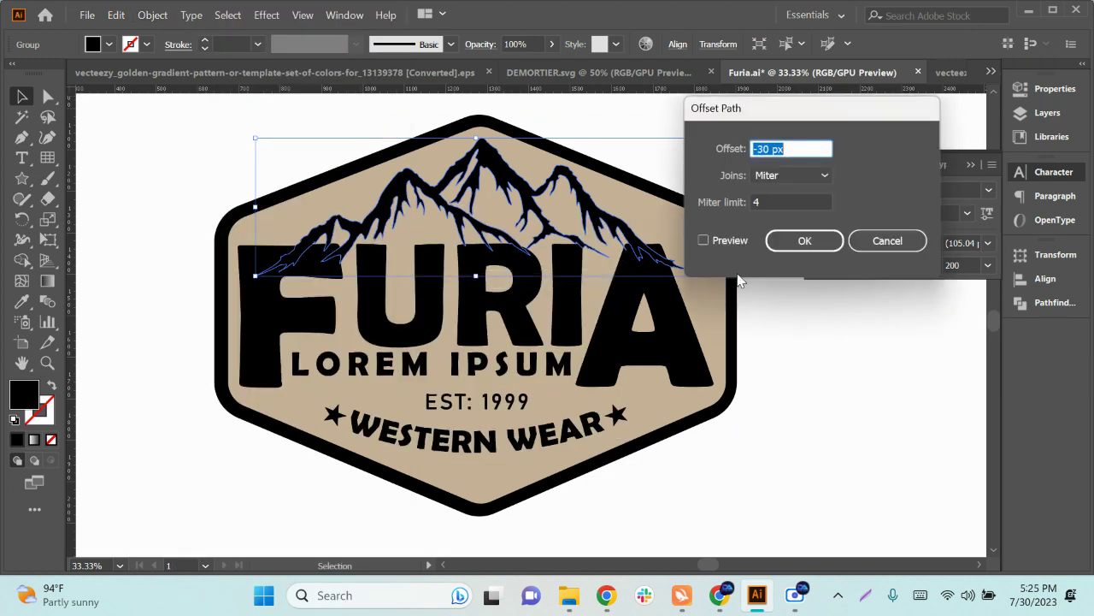
left_click(731, 249)
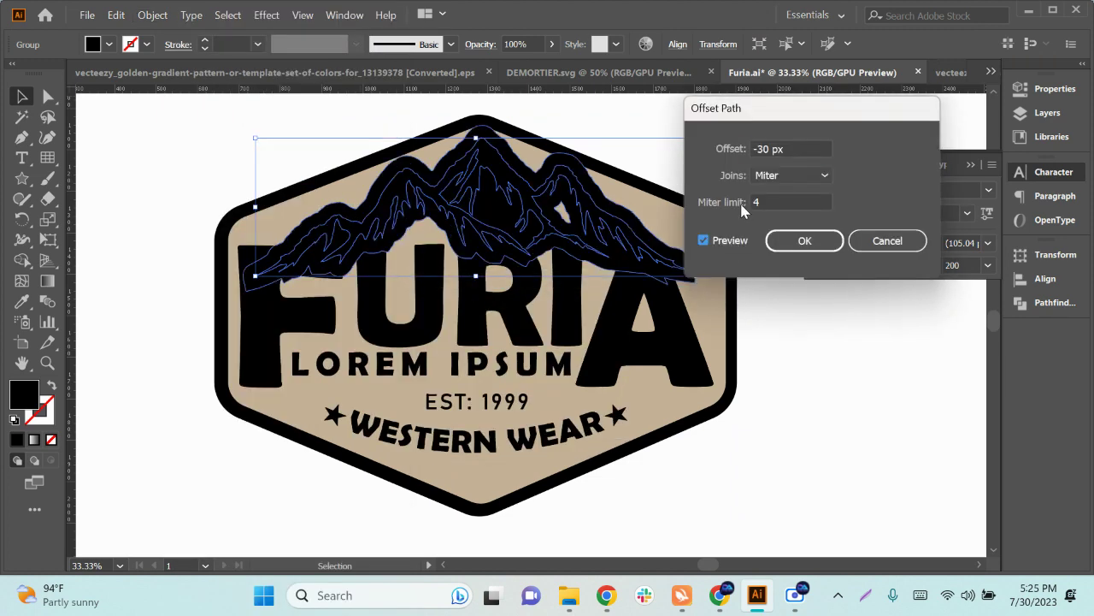
left_click(795, 149)
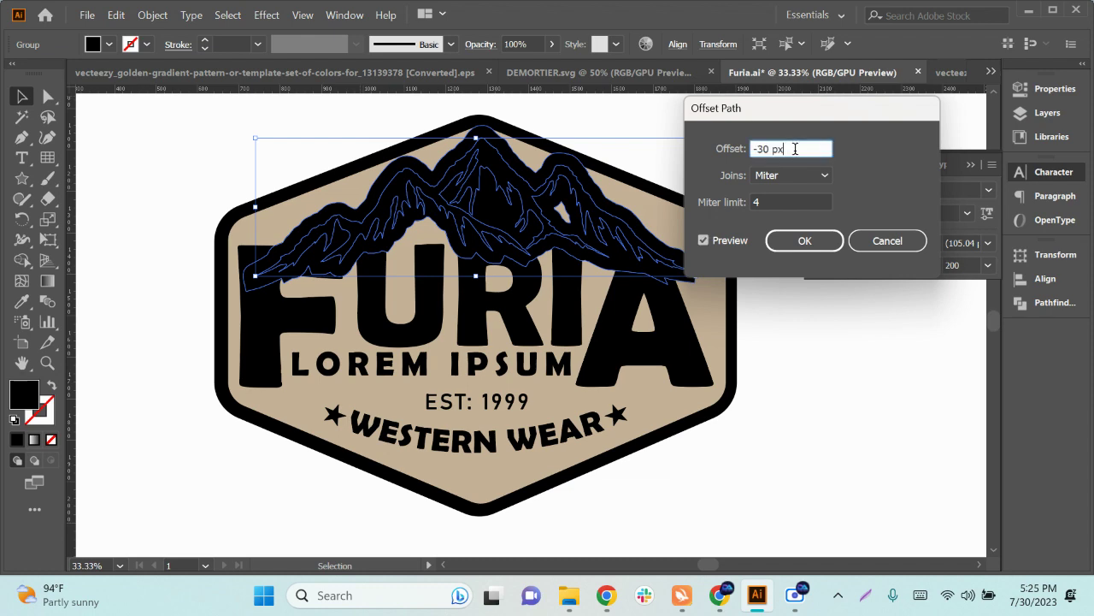
key("Up")
key("Up")
key("Up")
key("Up")
key("Up")
key("Up")
key("Up")
key("Up")
key("Up")
key("Up")
key("Up")
key("Up")
key("Up")
key("Up")
key("Up")
key("Up")
key("Up")
key("Up")
key("Up")
key("Up")
key("Up")
key("Up")
key("Up")
key("Up")
key("Up")
key("Up")
key("Up")
key("Up")
key("Up")
key("Up")
key("Up")
key("Up")
key("Up")
key("Up")
key("Up")
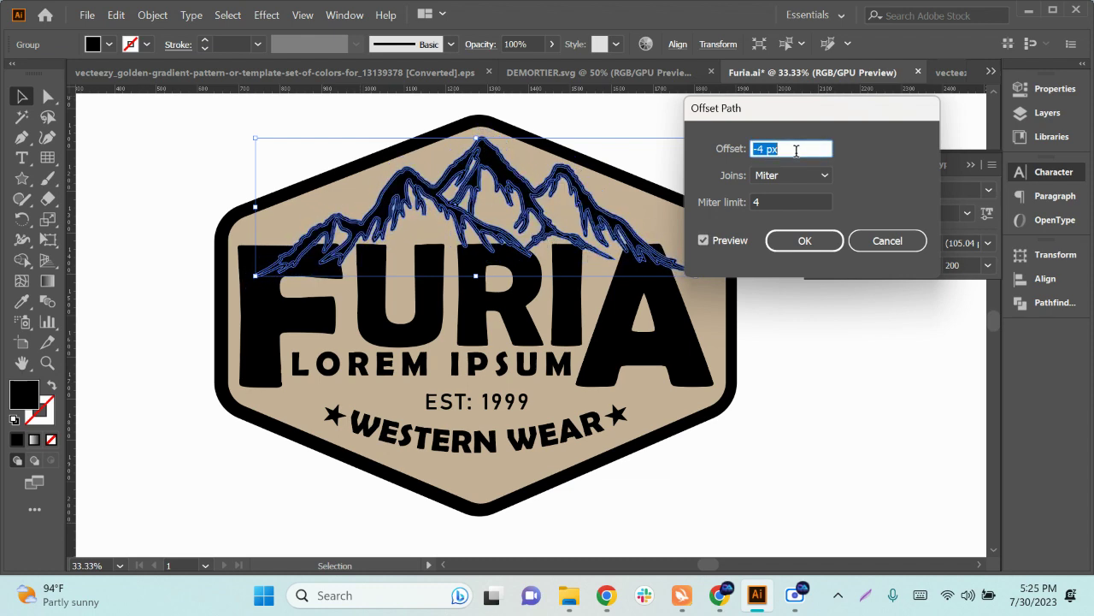
key("Up")
key("Up")
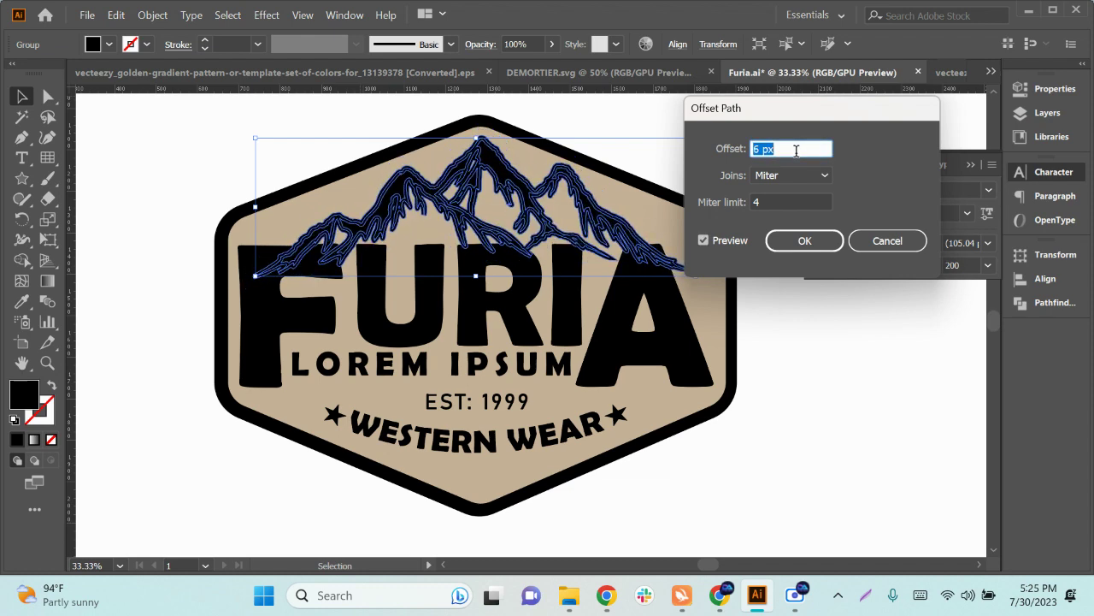
key("Down")
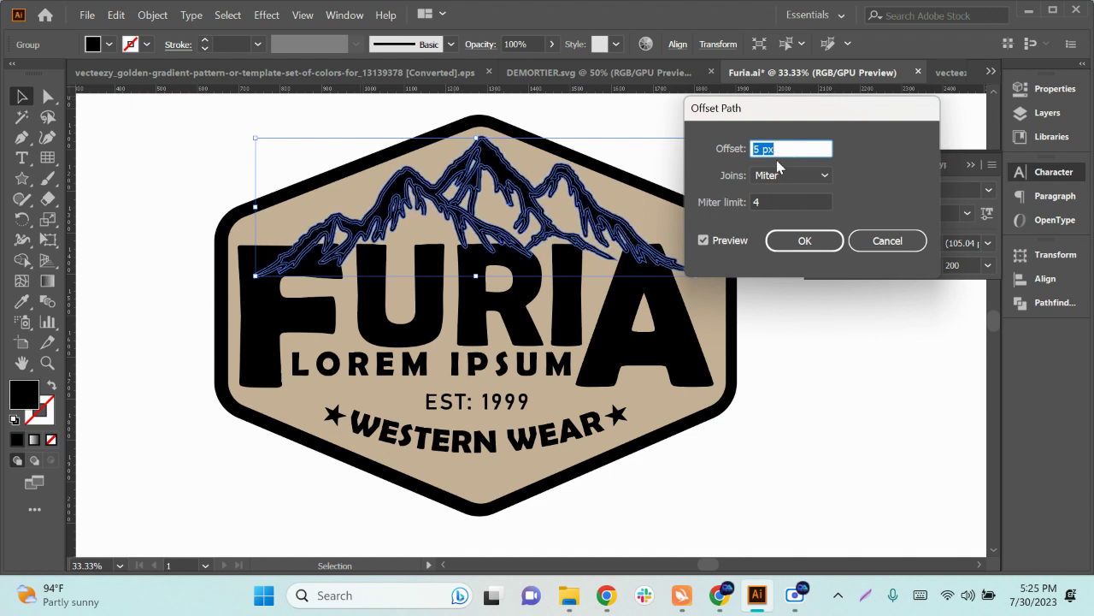
key("Up")
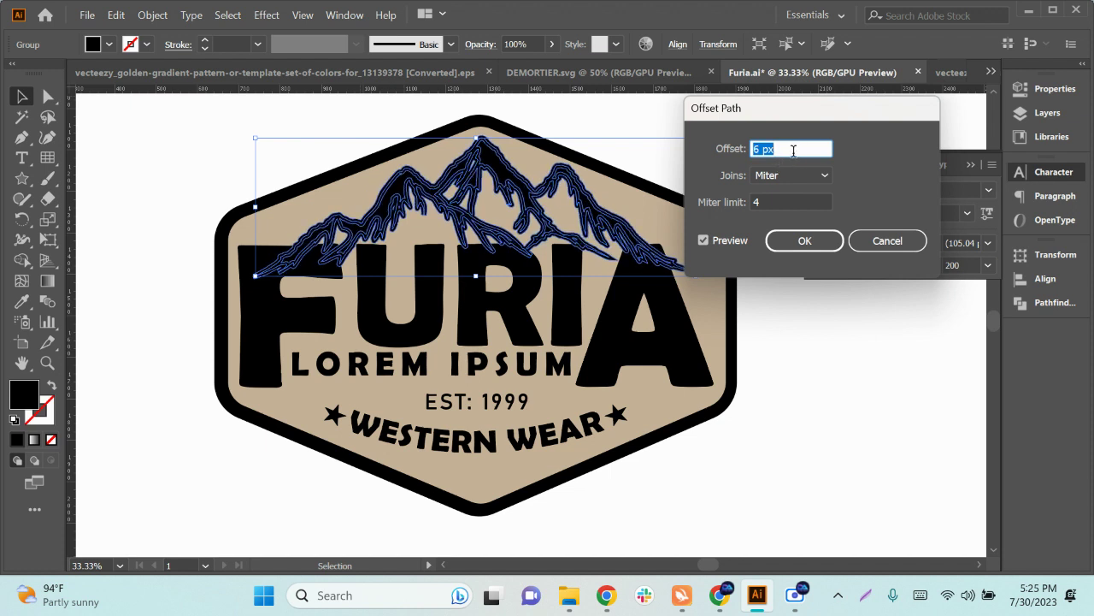
left_click(790, 248)
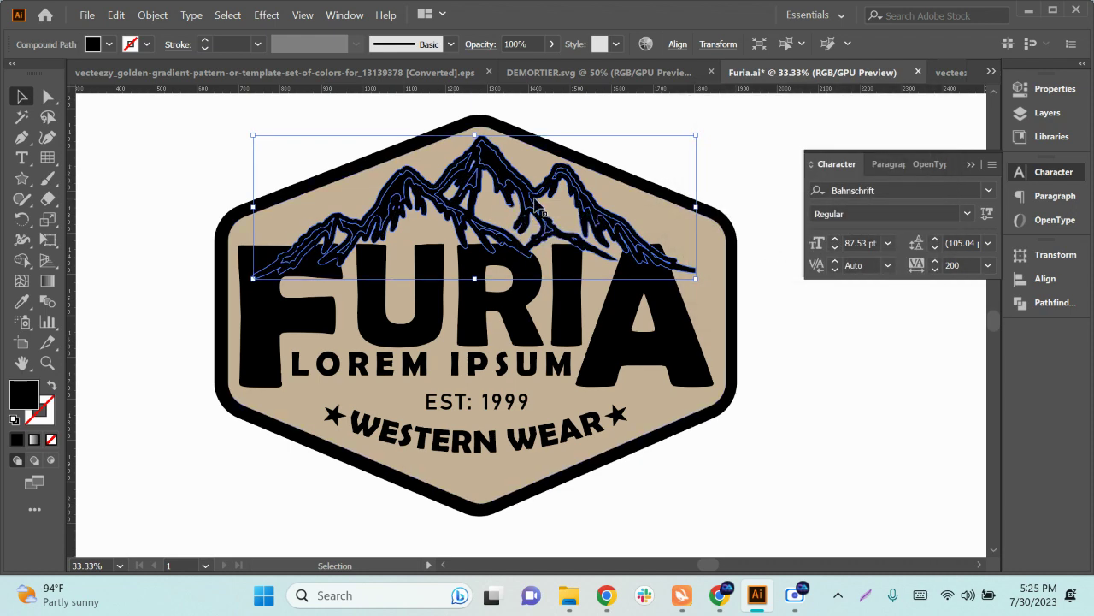
left_click(536, 206)
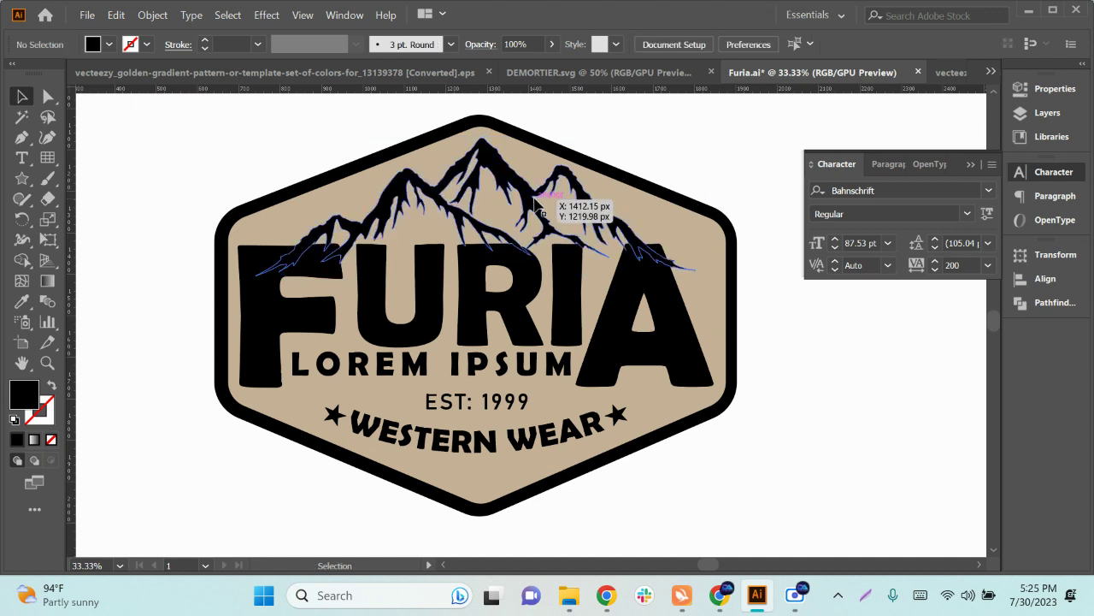
Step: Select the FURIA lettering and show the Transparency panel from the Window menu
left_click(288, 315)
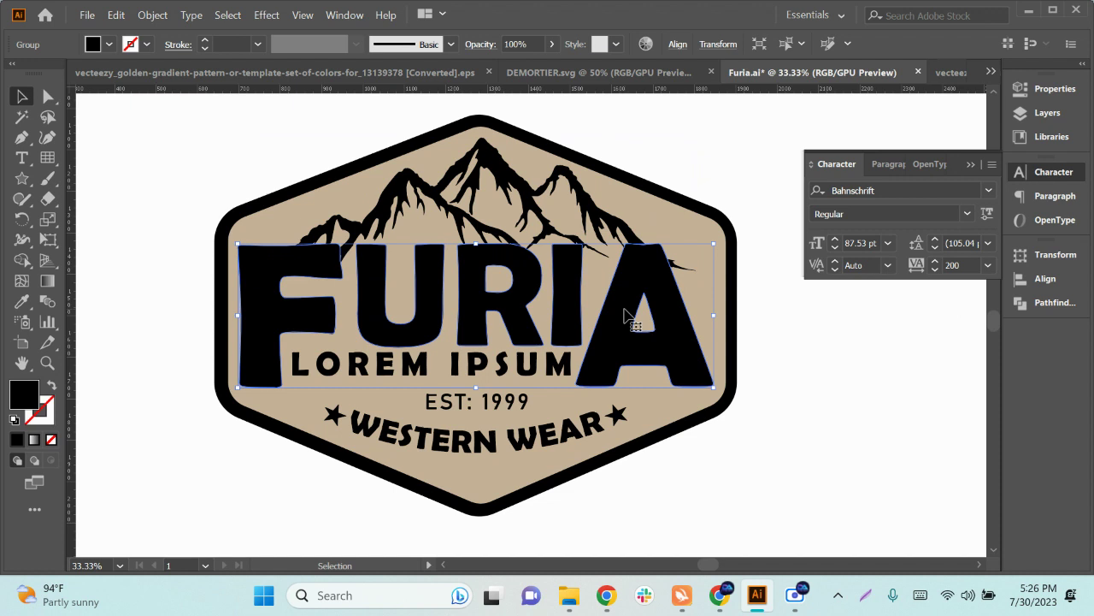
left_click_drag(864, 442, 743, 435)
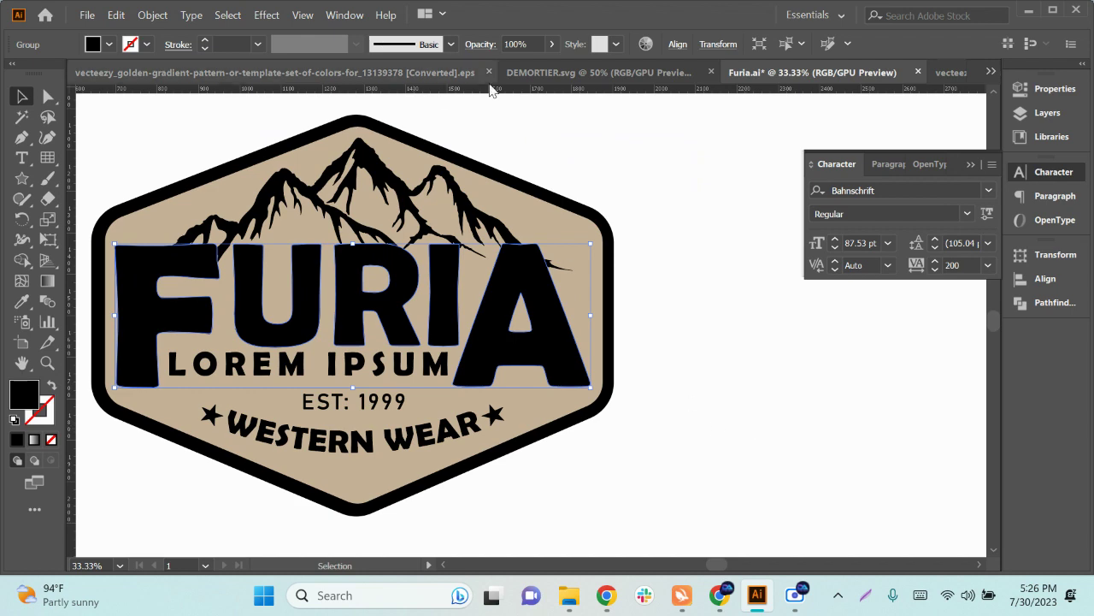
left_click(347, 16)
mouse_move(393, 590)
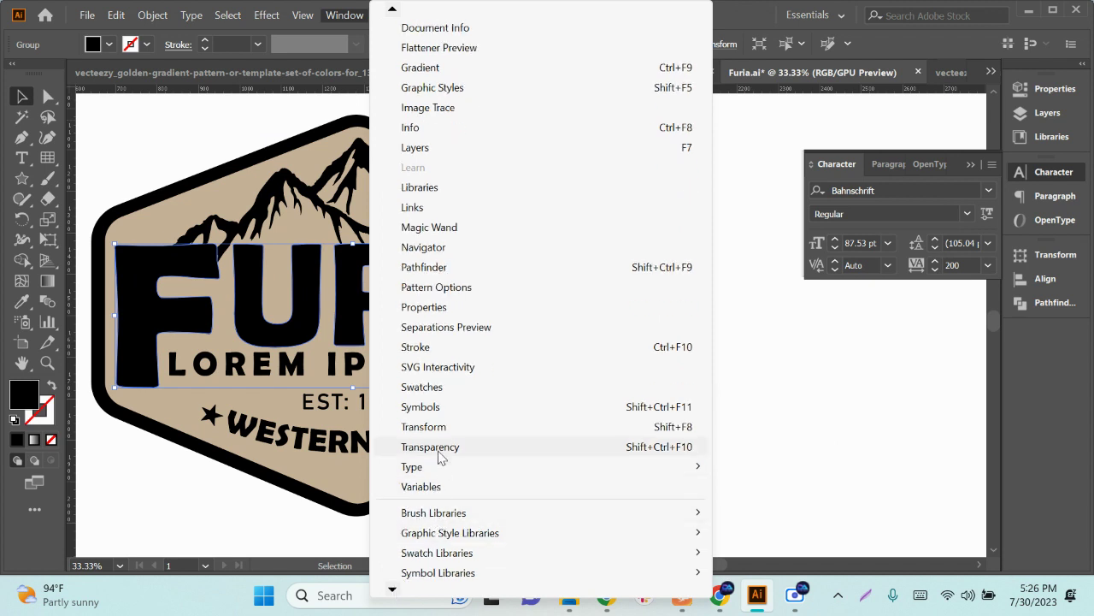
left_click(440, 449)
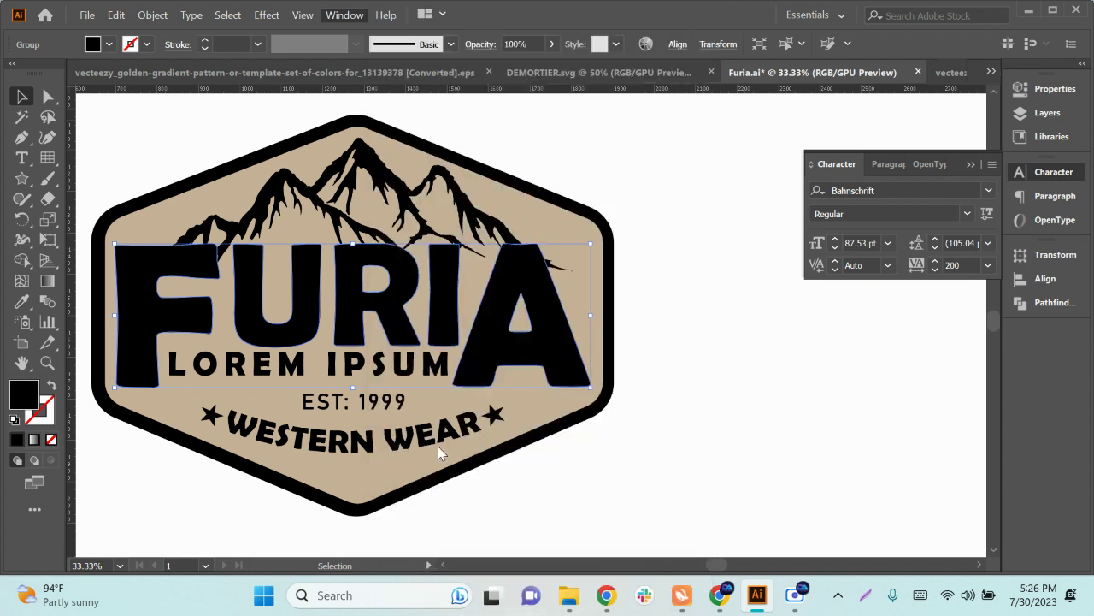
Step: Dock the Transparency panel, then make an opacity mask on FURIA with Clip unchecked
mouse_move(685, 427)
left_mouse_down()
mouse_move(834, 347)
mouse_move(850, 320)
left_mouse_up()
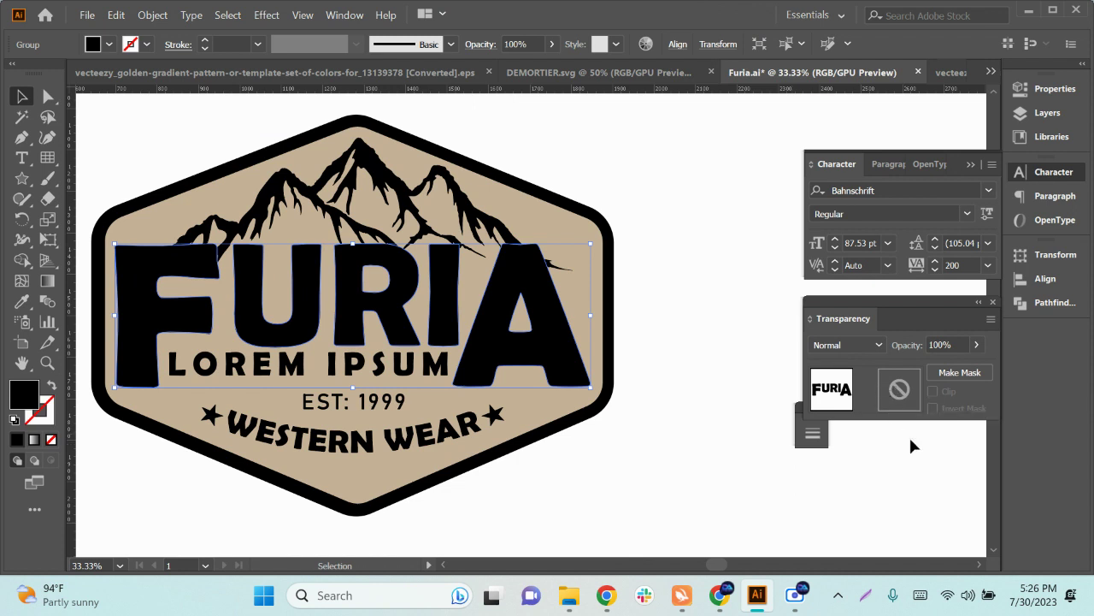
left_click(901, 391)
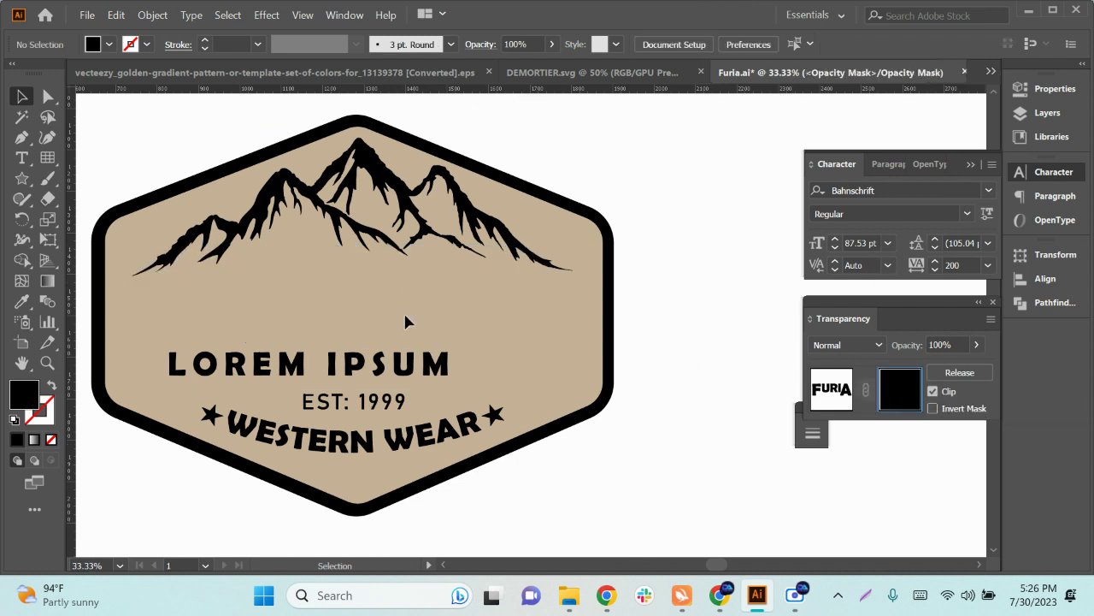
left_click(933, 392)
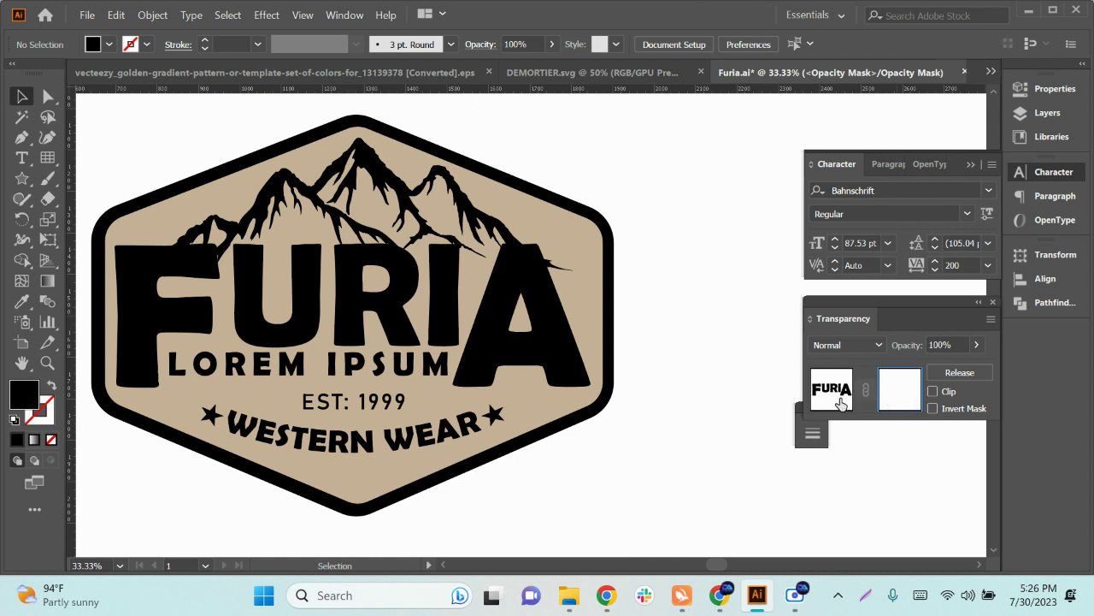
Step: Paste the mountain artwork in place inside the FURIA lettering's opacity mask
key("a")
key("ctrl+f")
key("v")
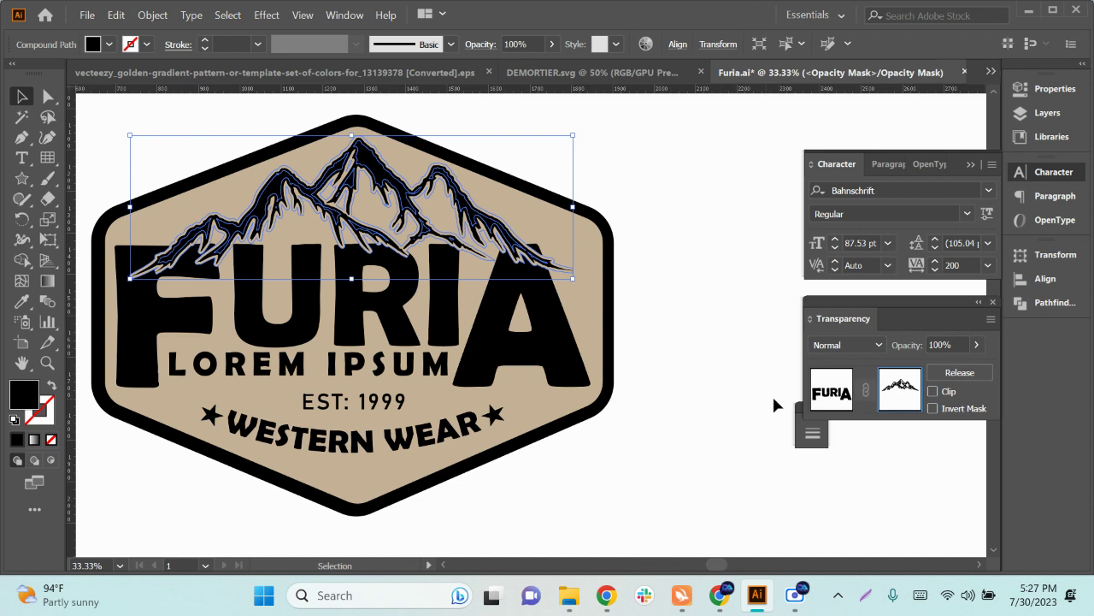
Step: Leave the mountain fill unchanged, stop editing the opacity mask, and deselect everything
left_click(109, 44)
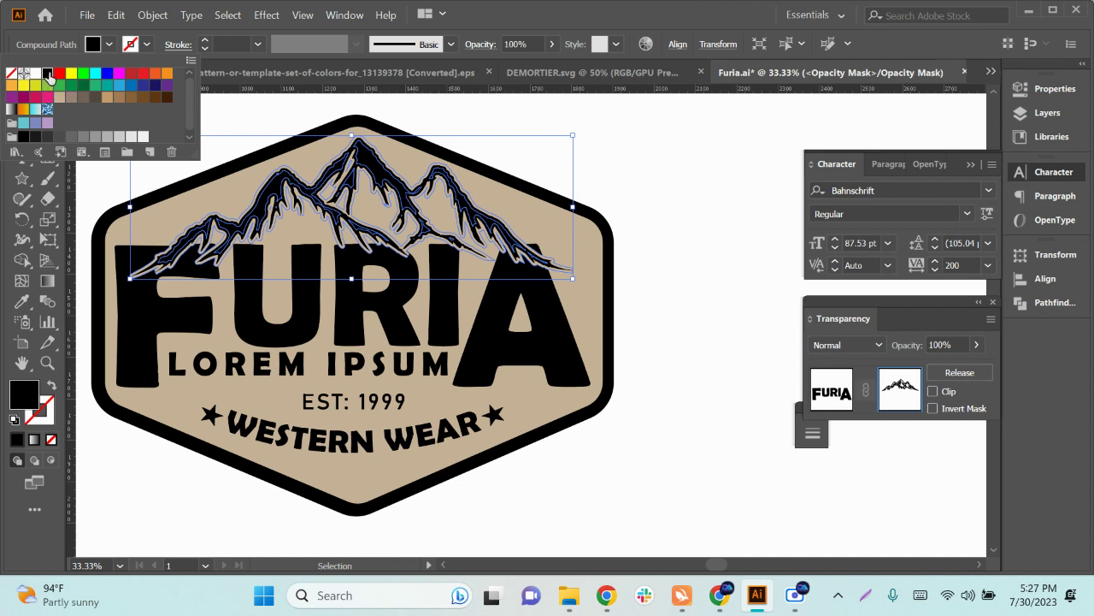
left_click(863, 458)
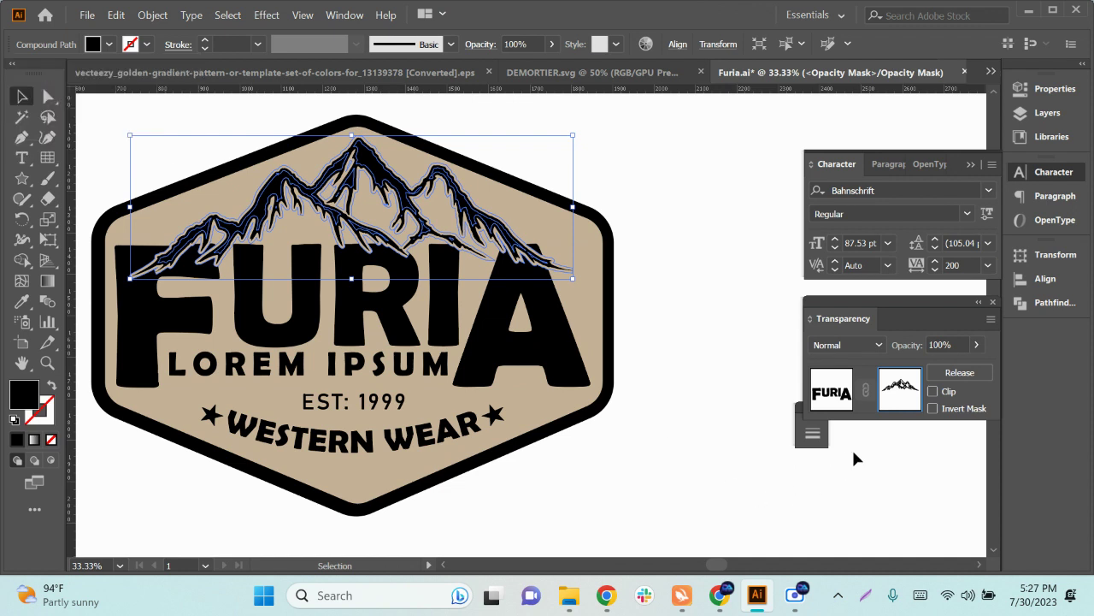
left_click(834, 396)
left_click(715, 355)
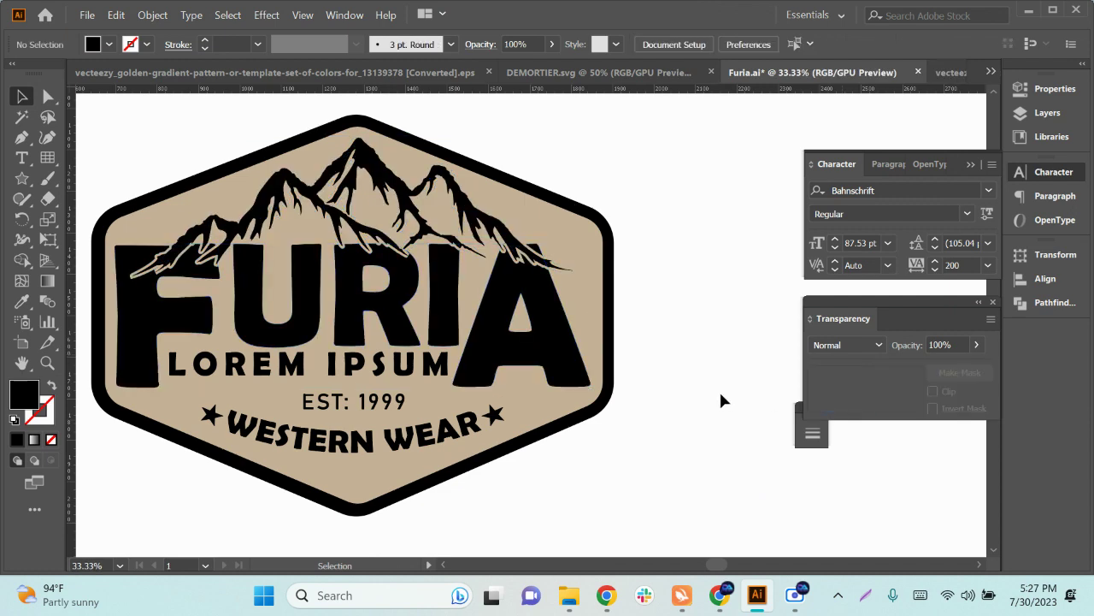
scroll(132, 265, "up", 2)
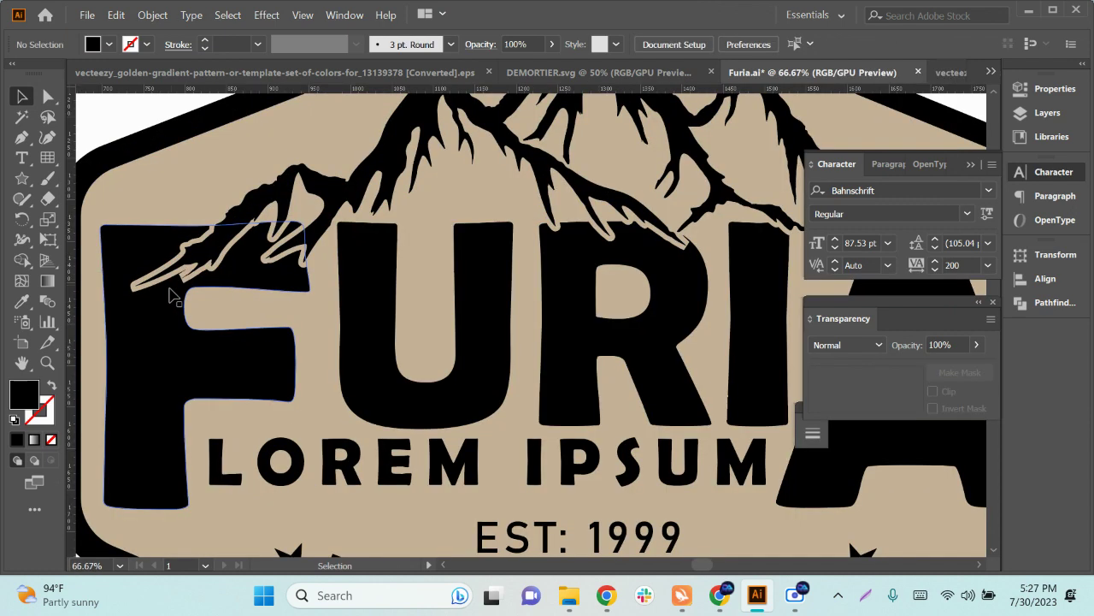
scroll(230, 315, "right", 4)
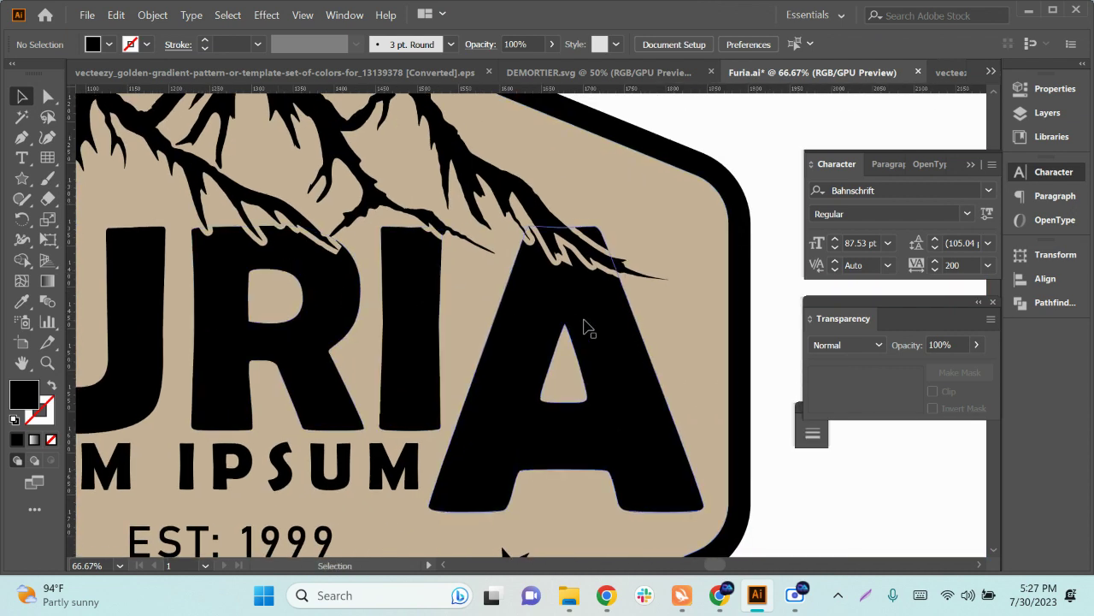
key("ctrl+minus")
key("ctrl+minus")
key("ctrl+minus")
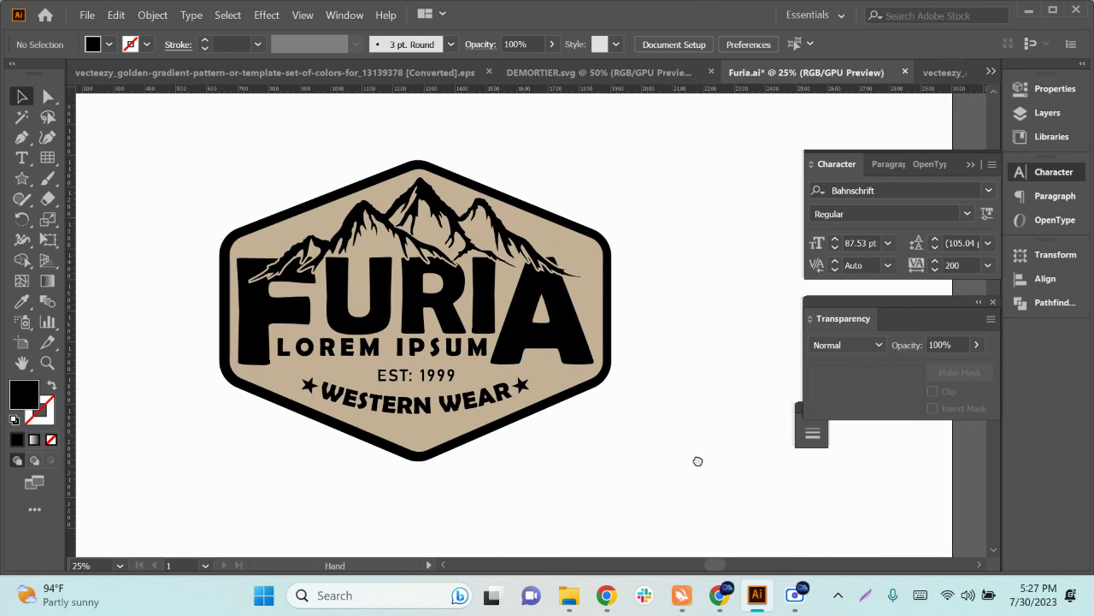
left_click_drag(697, 461, 693, 455)
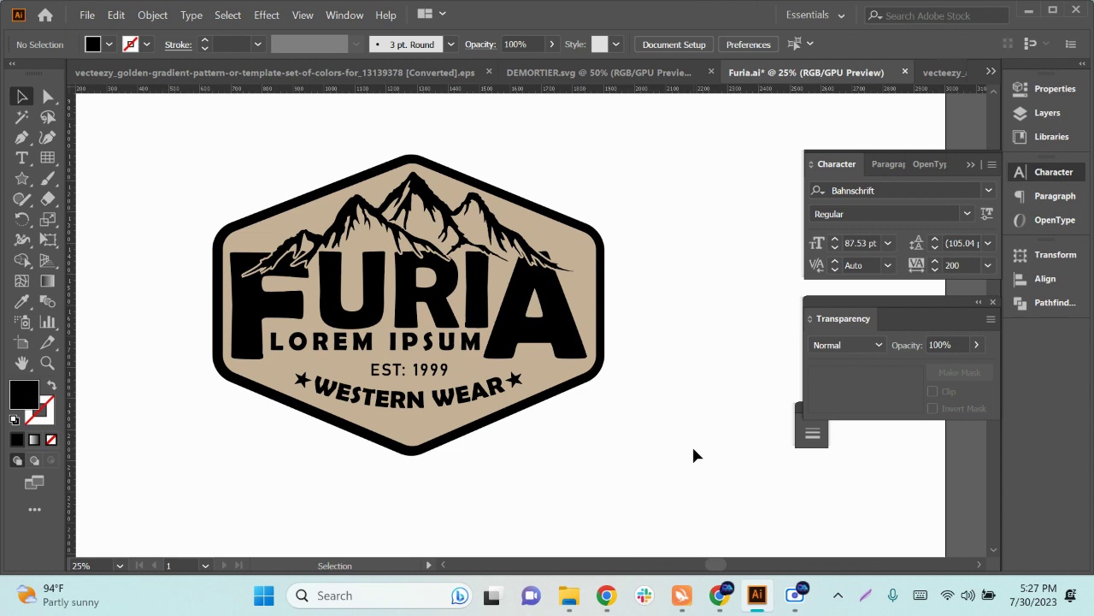
key("ctrl+plus")
key("ctrl+plus")
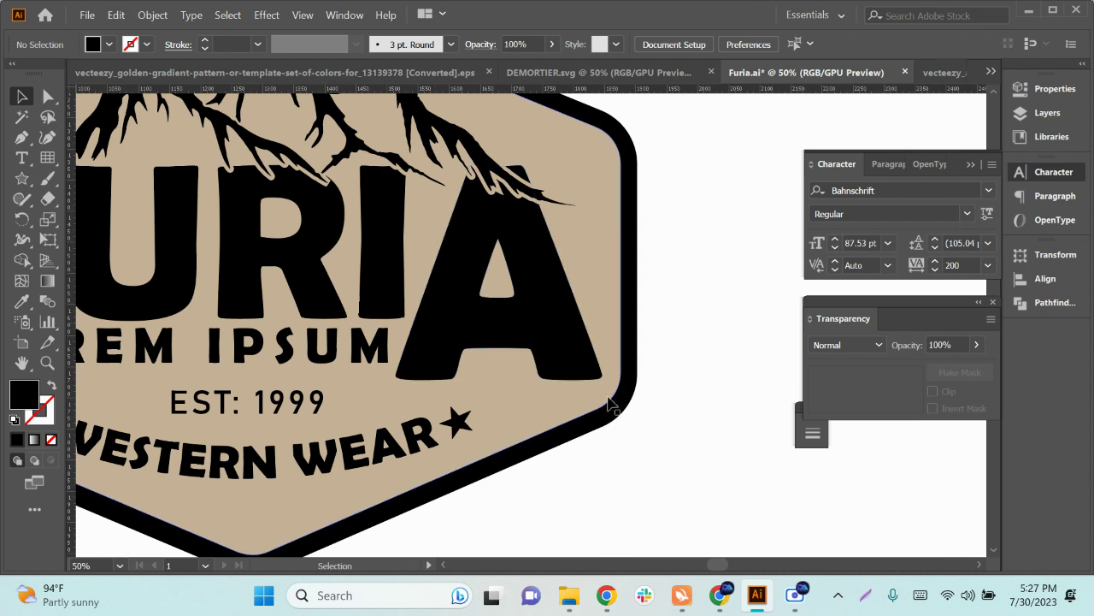
scroll(606, 432, "down", 1, "alt")
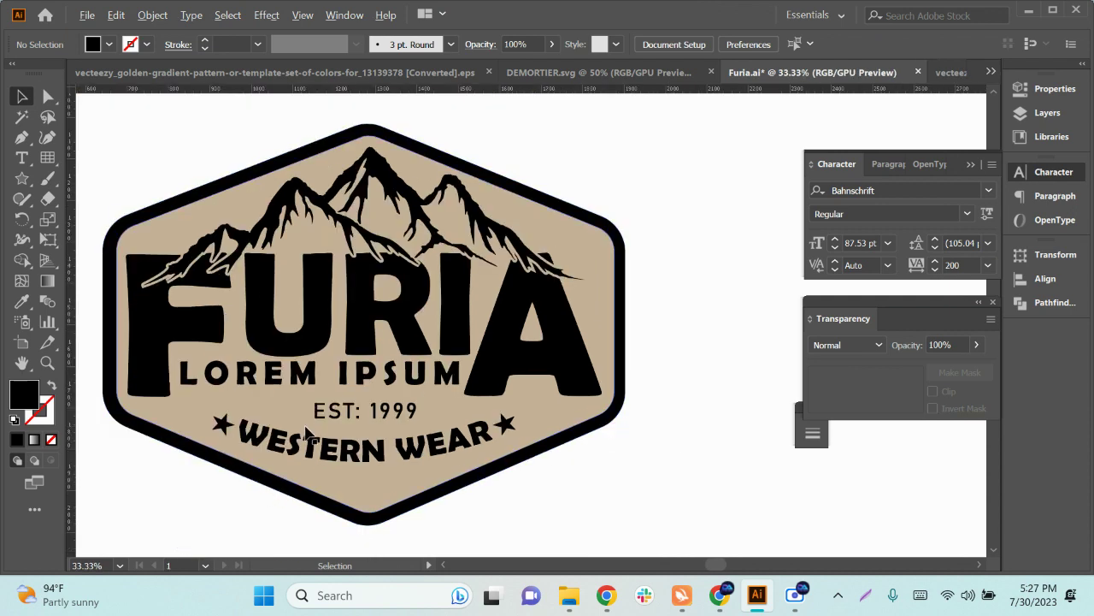
scroll(358, 384, "up", 1, "alt")
left_click(358, 352)
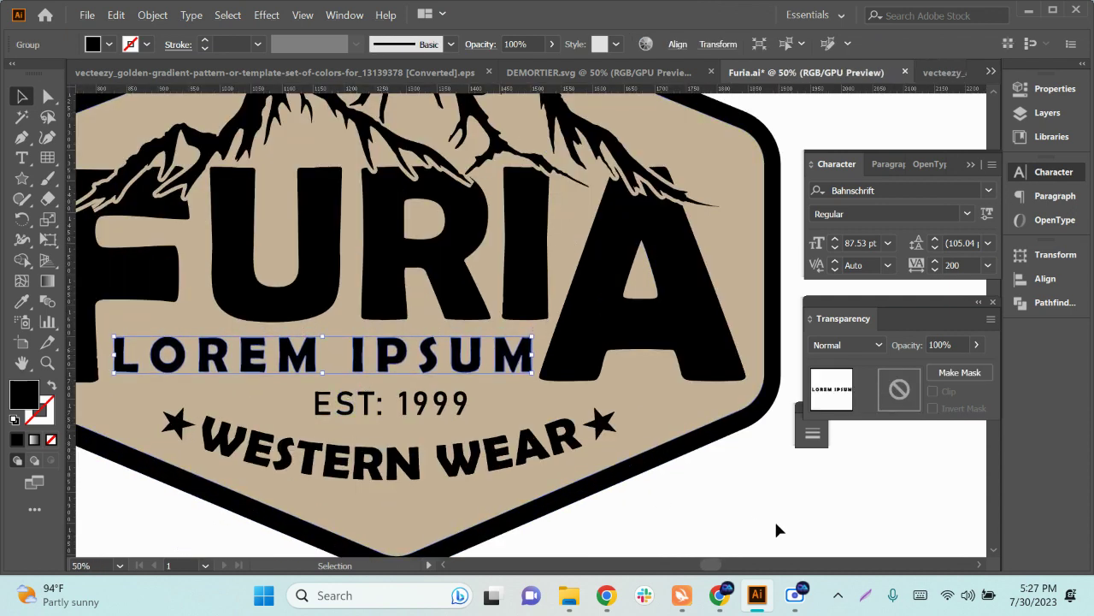
left_click(795, 491)
scroll(652, 466, "down", 1, "alt")
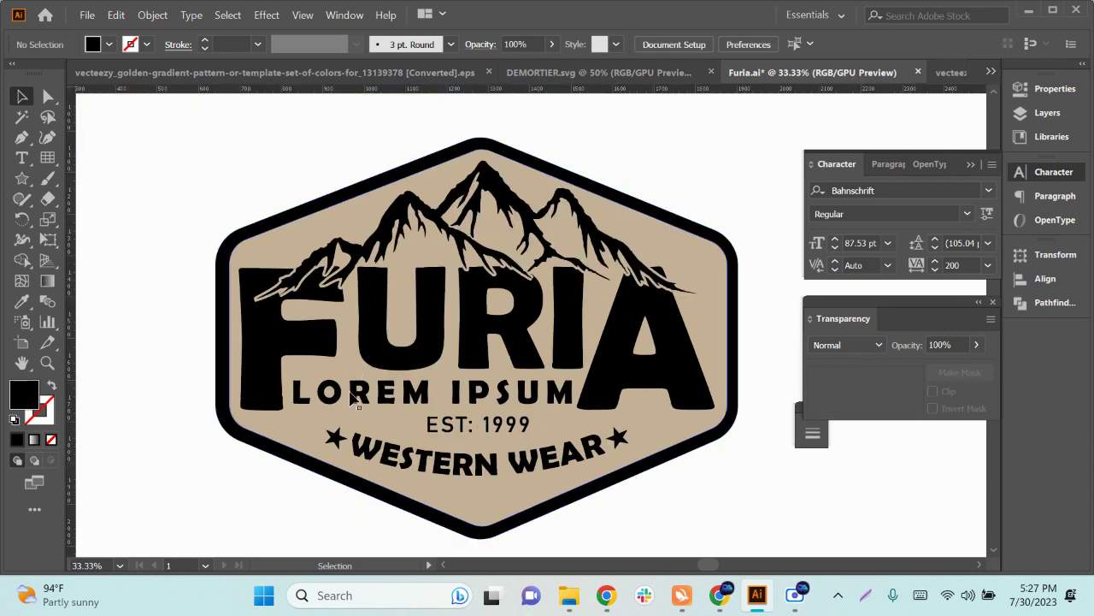
left_click_drag(694, 528, 621, 502)
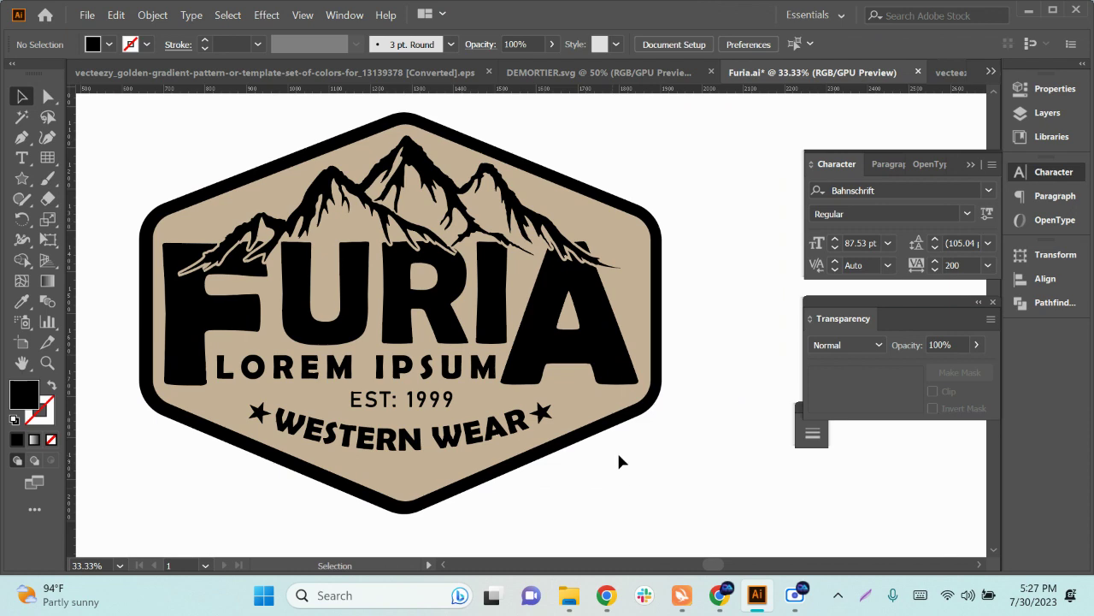
scroll(466, 427, "down", 1, "alt")
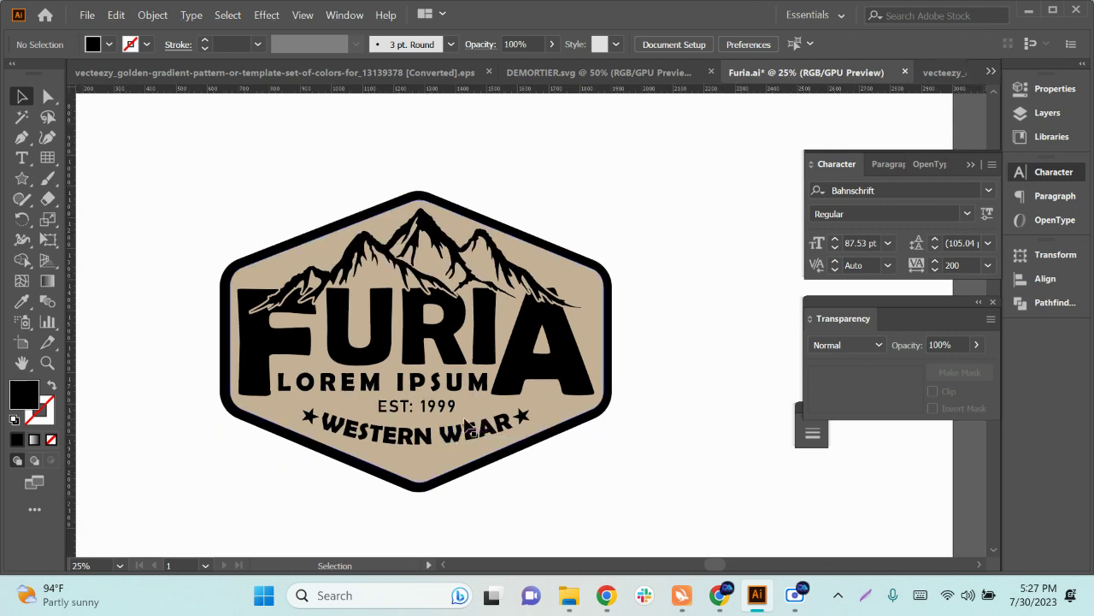
scroll(504, 459, "down", 5, "alt")
scroll(504, 460, "up", 2, "alt")
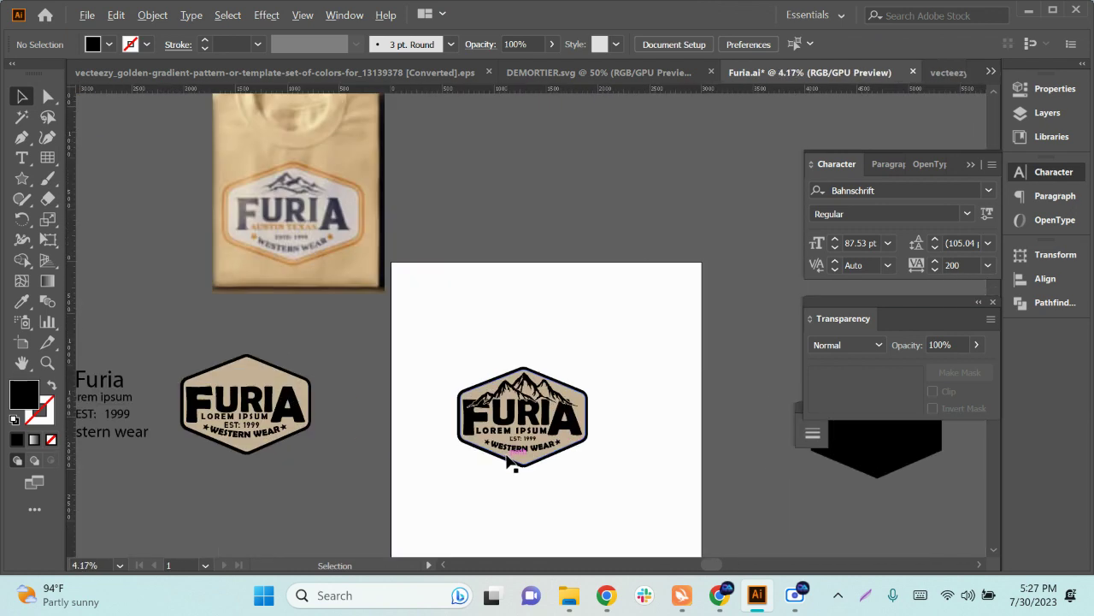
Step: Close the mountain preview and search Google Images for 'vintage t shirt design'
left_click(720, 597)
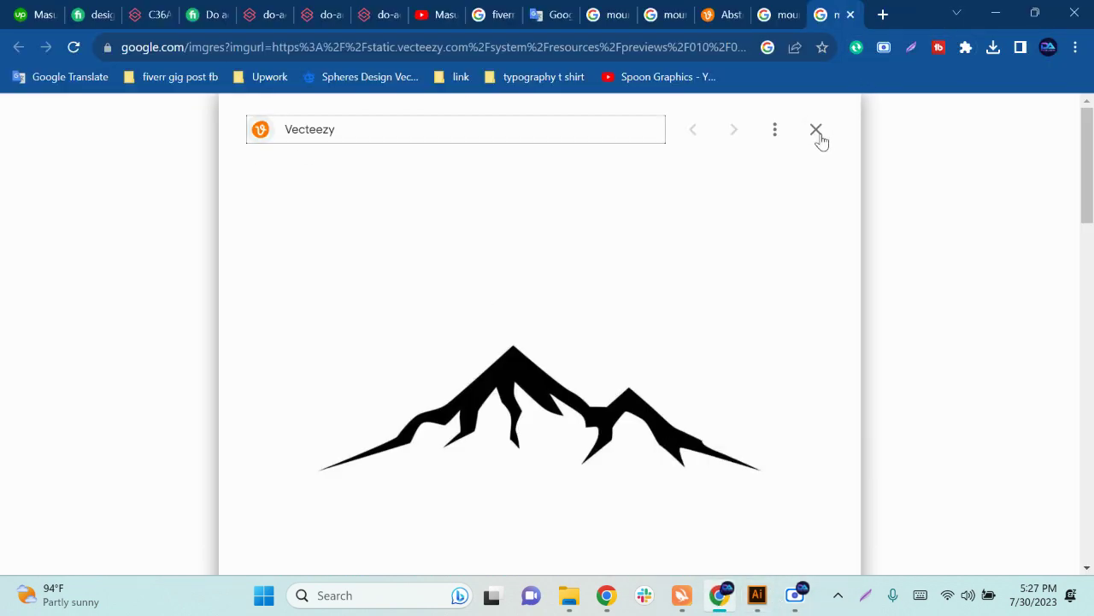
left_click(699, 240)
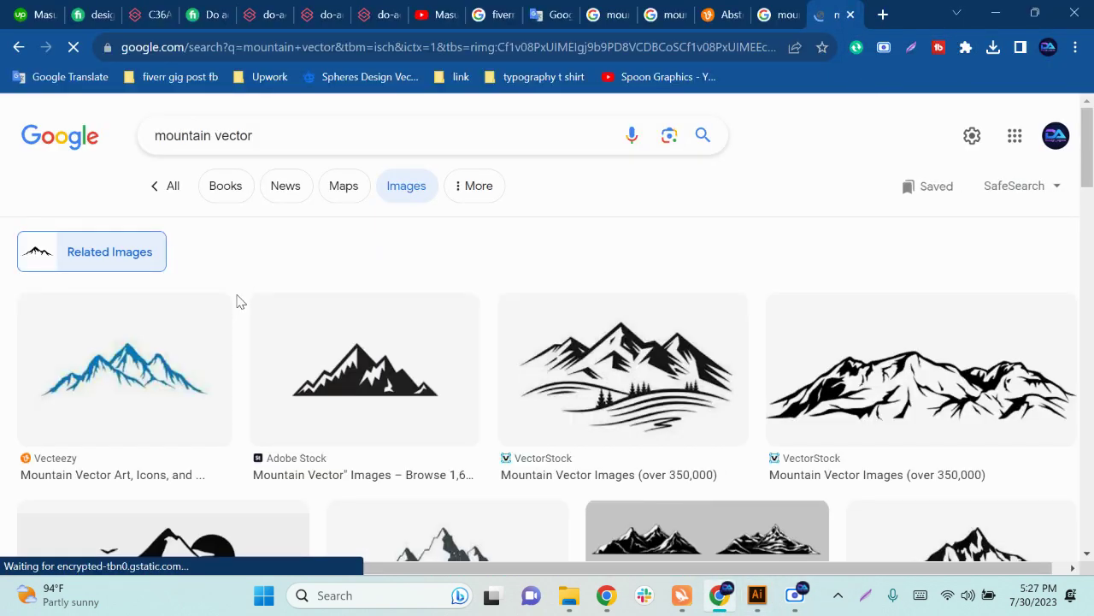
left_click_drag(288, 140, 139, 139)
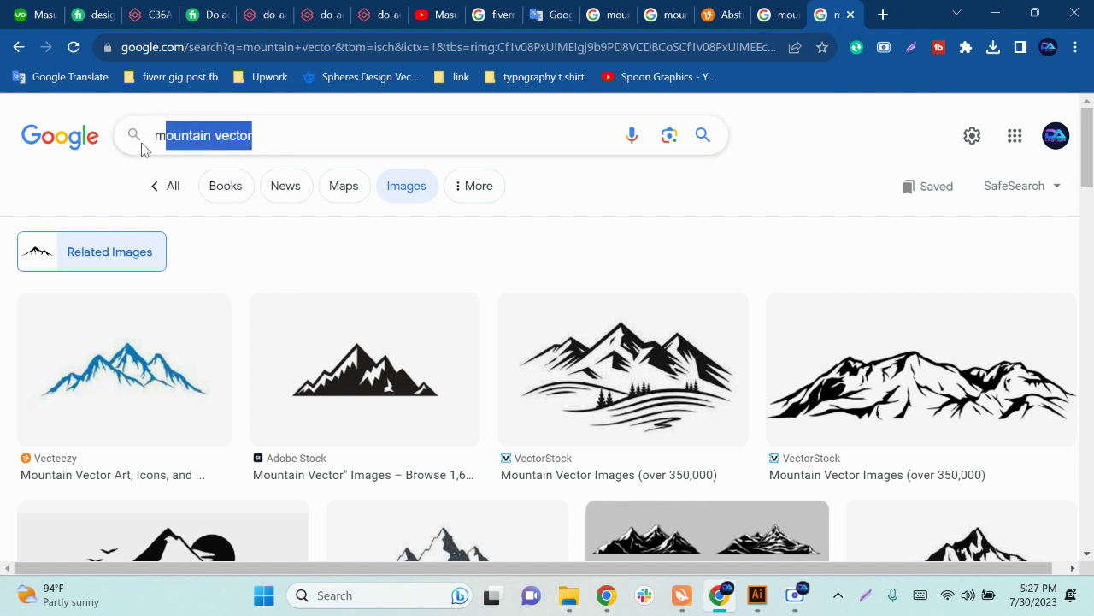
type("vin")
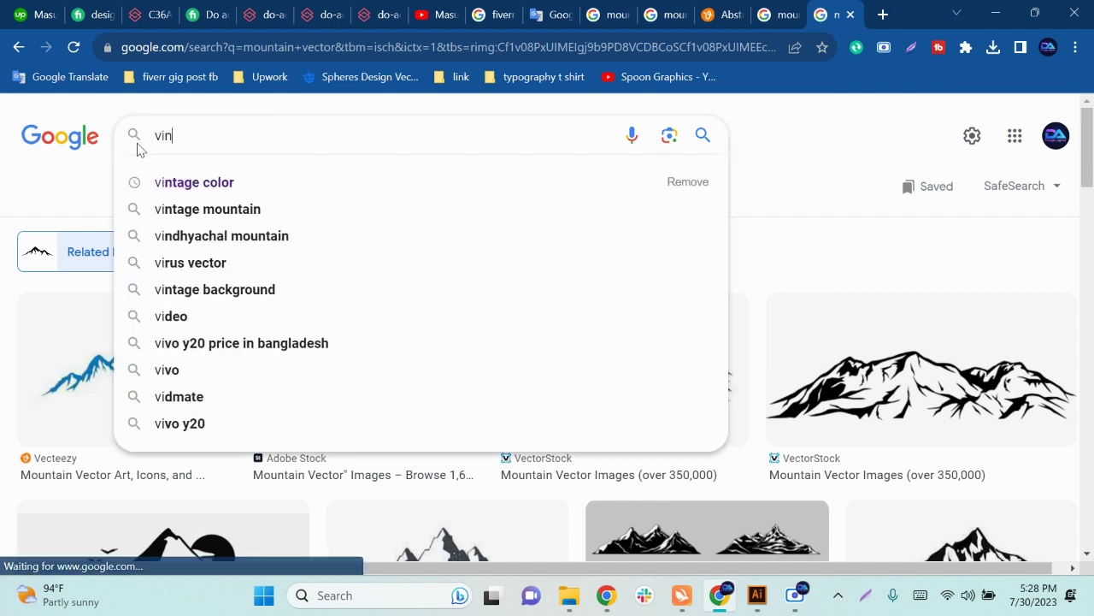
type("tage t s")
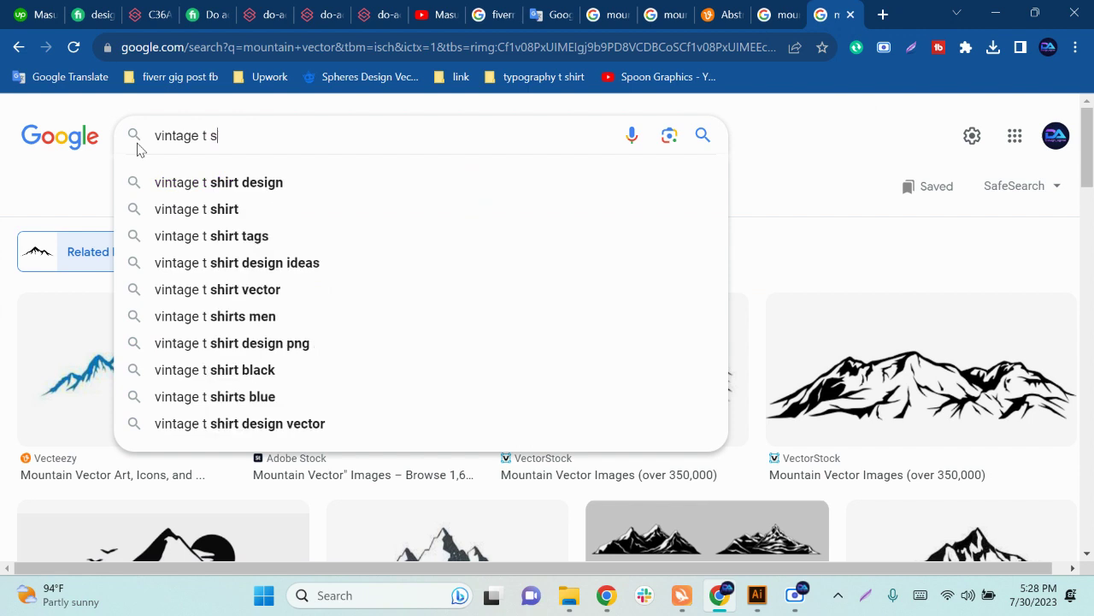
type("hirt design")
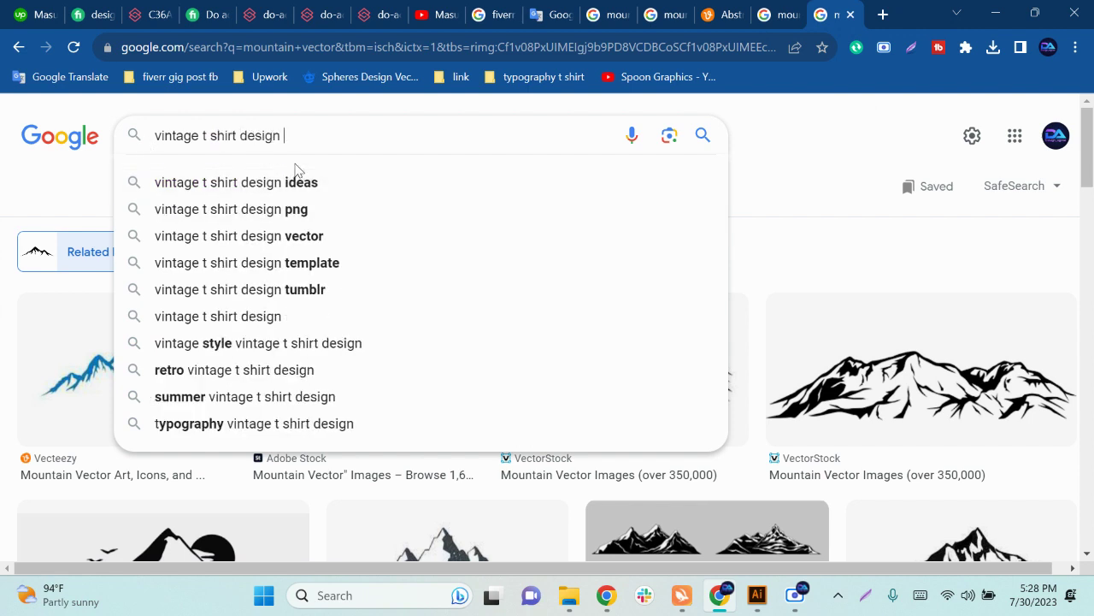
key("Return")
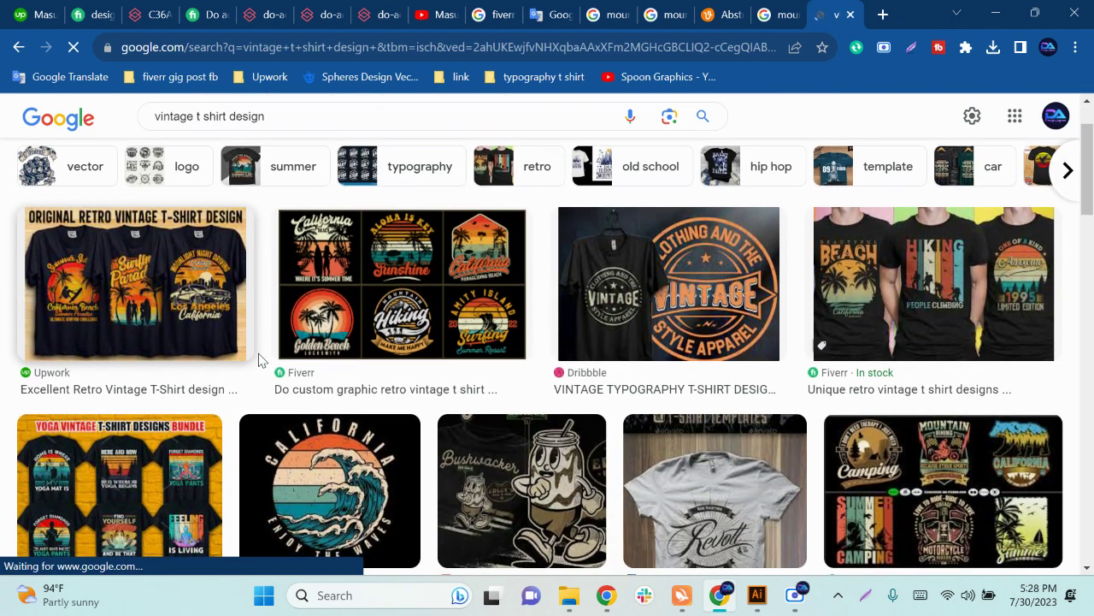
Step: Copy the Freepik California wave image from the search results
scroll(257, 362, "down", 2)
scroll(532, 474, "down", 2)
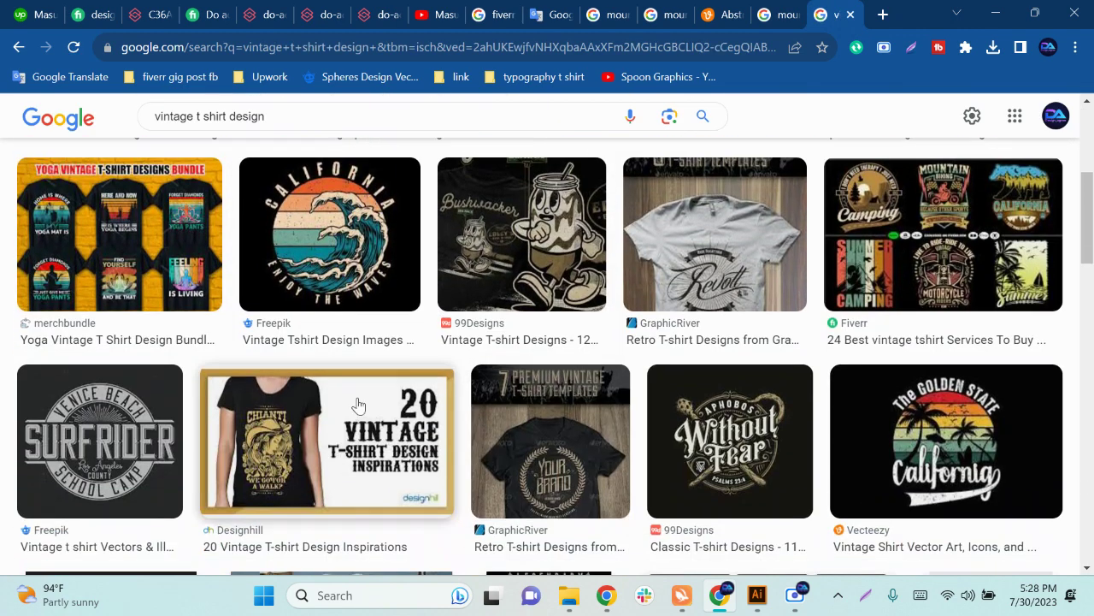
left_click(347, 272)
right_click(864, 251)
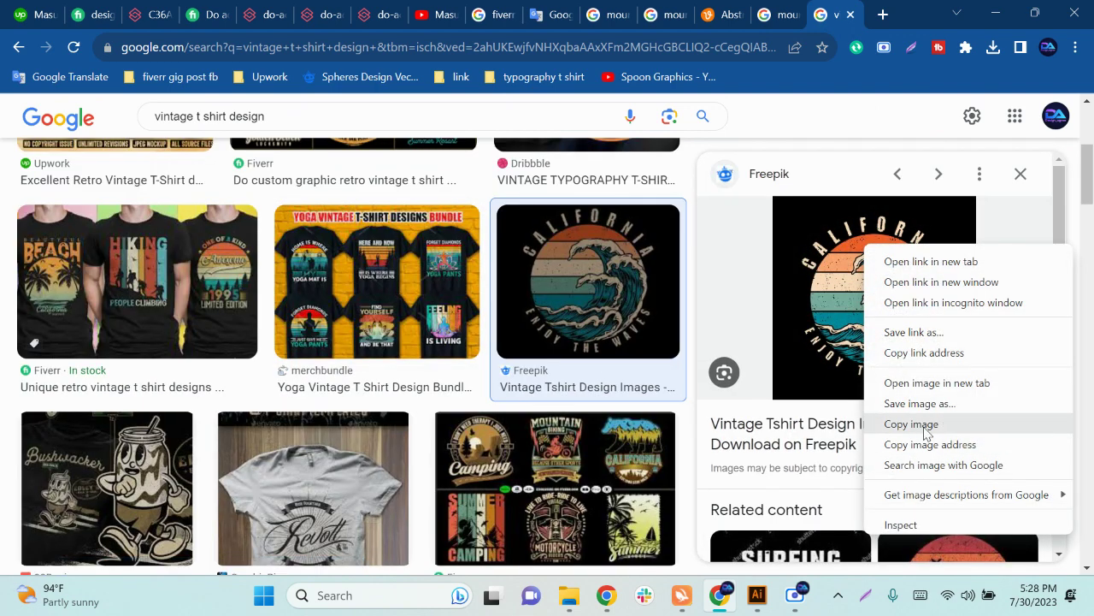
left_click(908, 422)
Step: Paste the California wave image into Illustrator and enlarge it beside the badge
left_click(761, 602)
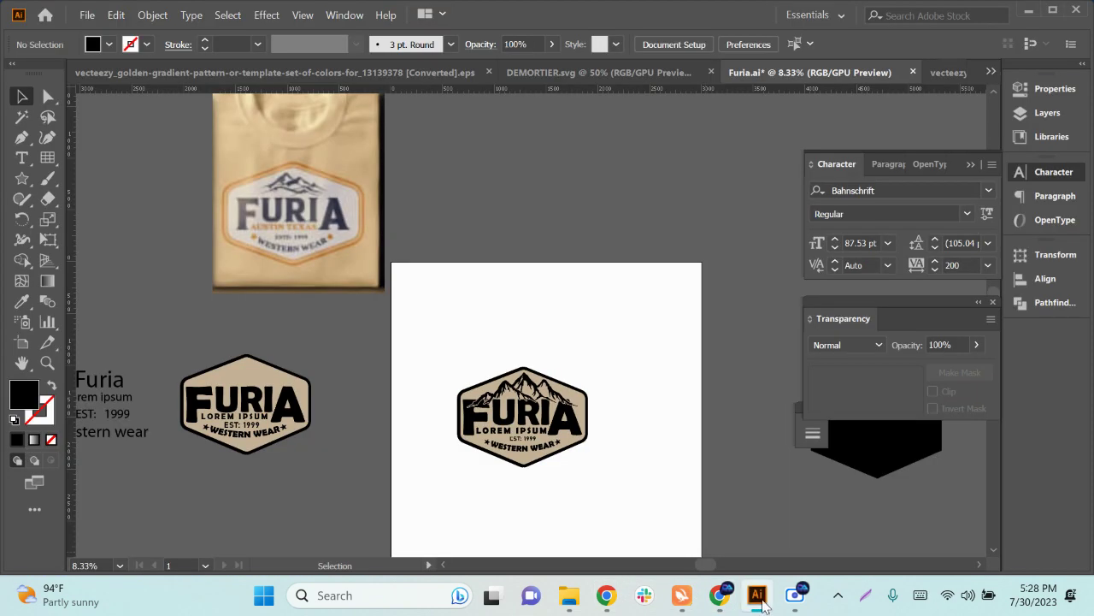
key("ctrl+v")
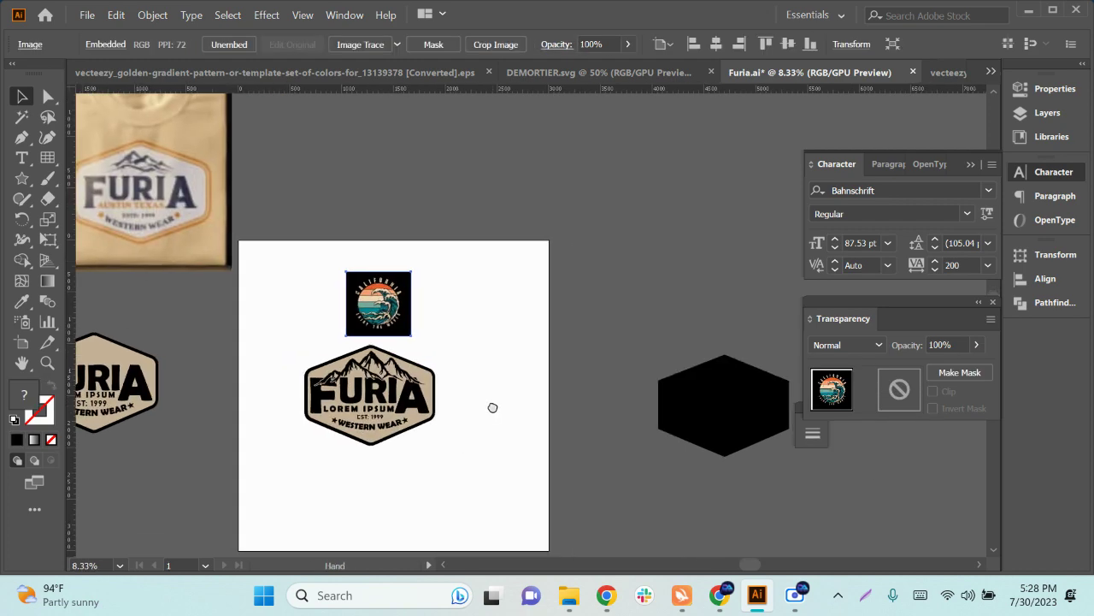
left_click_drag(642, 430, 491, 406)
left_click_drag(411, 336, 559, 434)
scroll(494, 459, "up", 2)
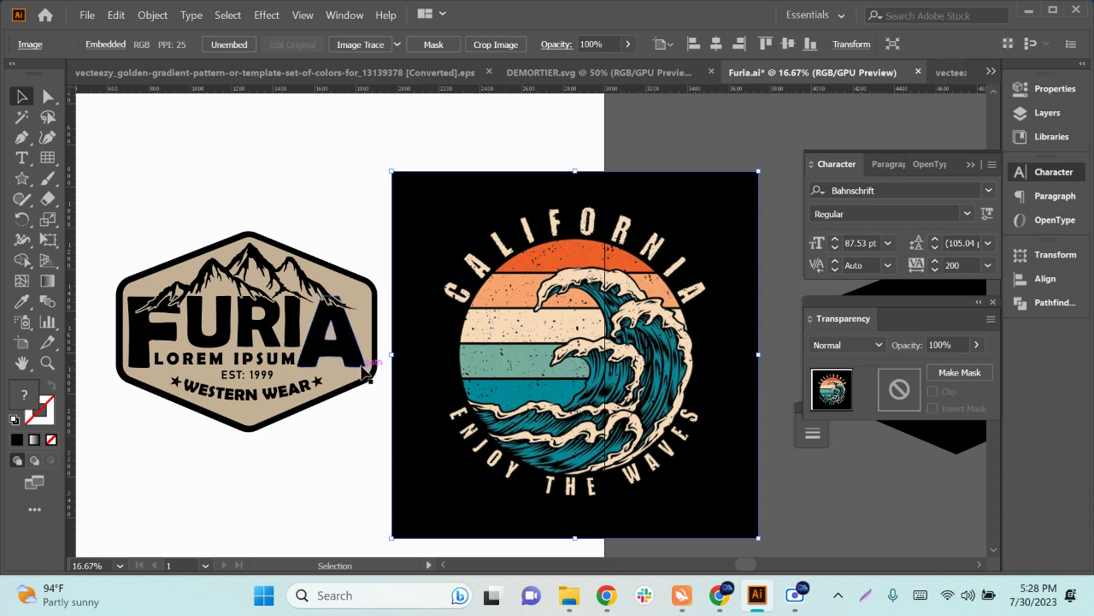
Step: Fill the badge's hexagon background with the wave's cream colour
left_click(359, 293)
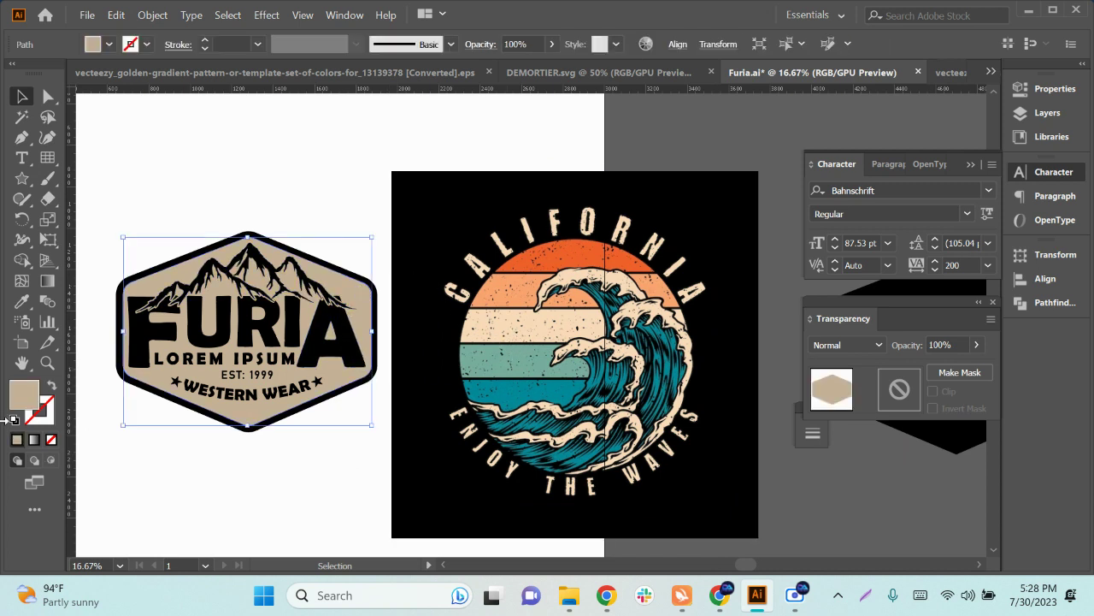
left_click(21, 301)
left_click(571, 313)
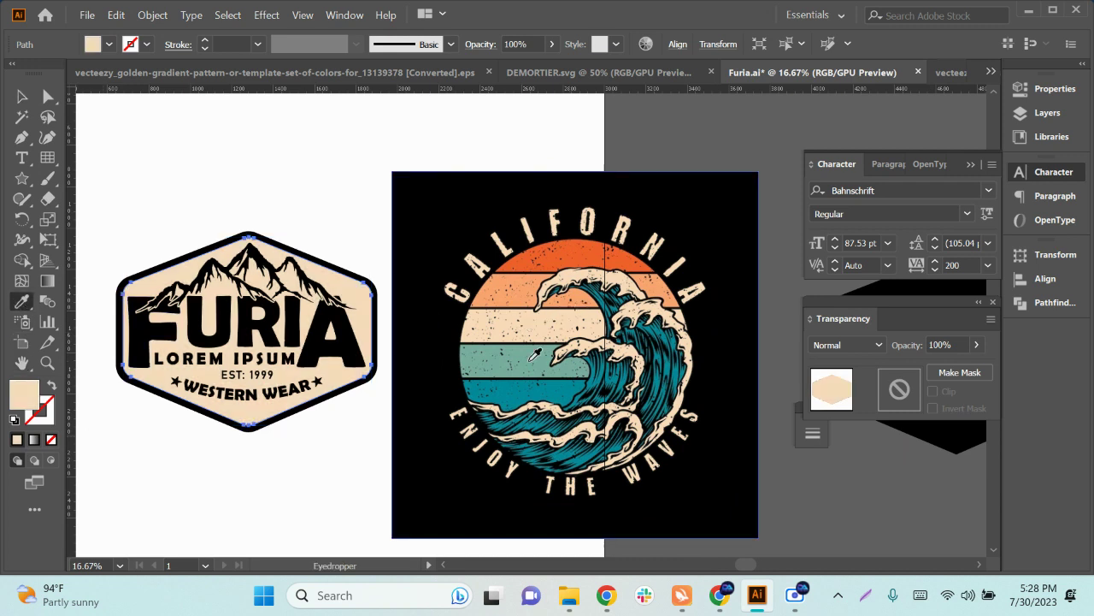
left_click(528, 359)
left_click(556, 317)
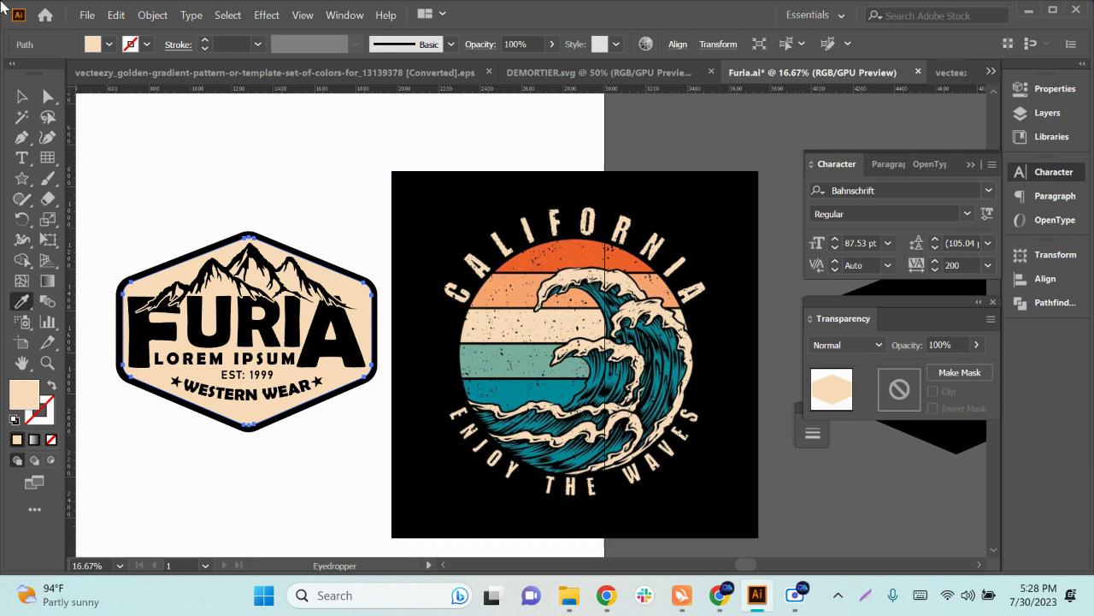
left_click(21, 97)
left_click(373, 176)
Step: Try the wave's teal, peach and orange bands on the FURIA lettering
left_click(355, 350)
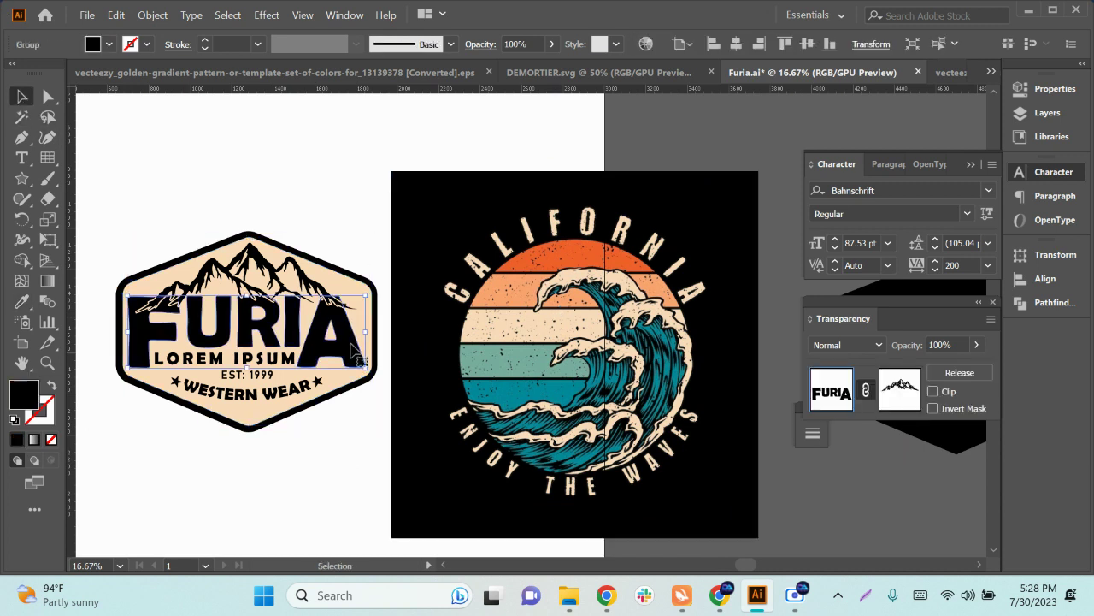
left_click(21, 301)
left_click(524, 367)
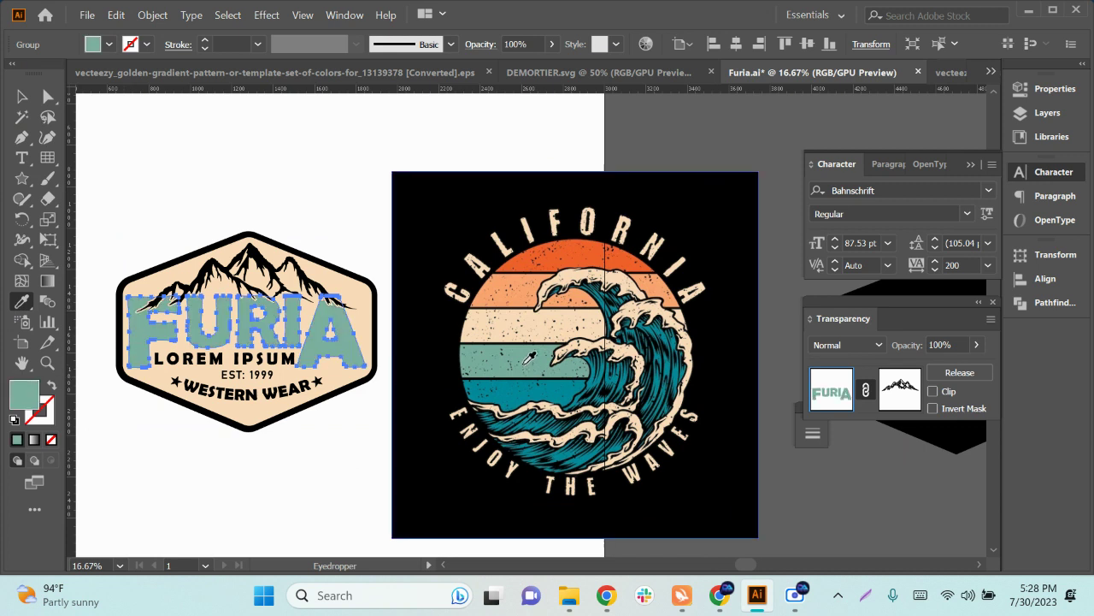
left_click(526, 398)
left_click(524, 285)
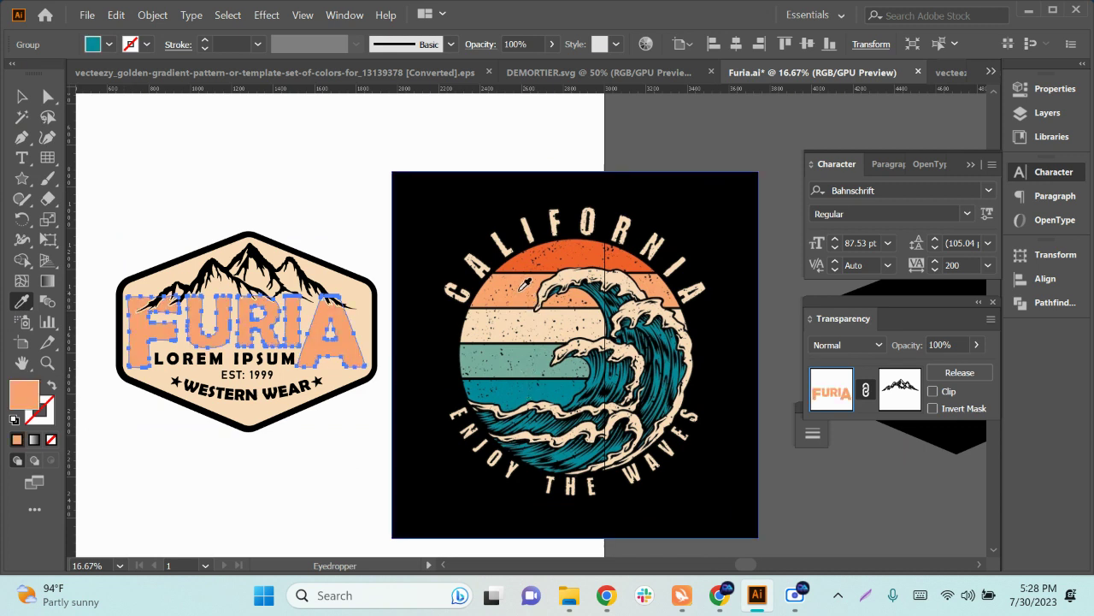
left_click(540, 252)
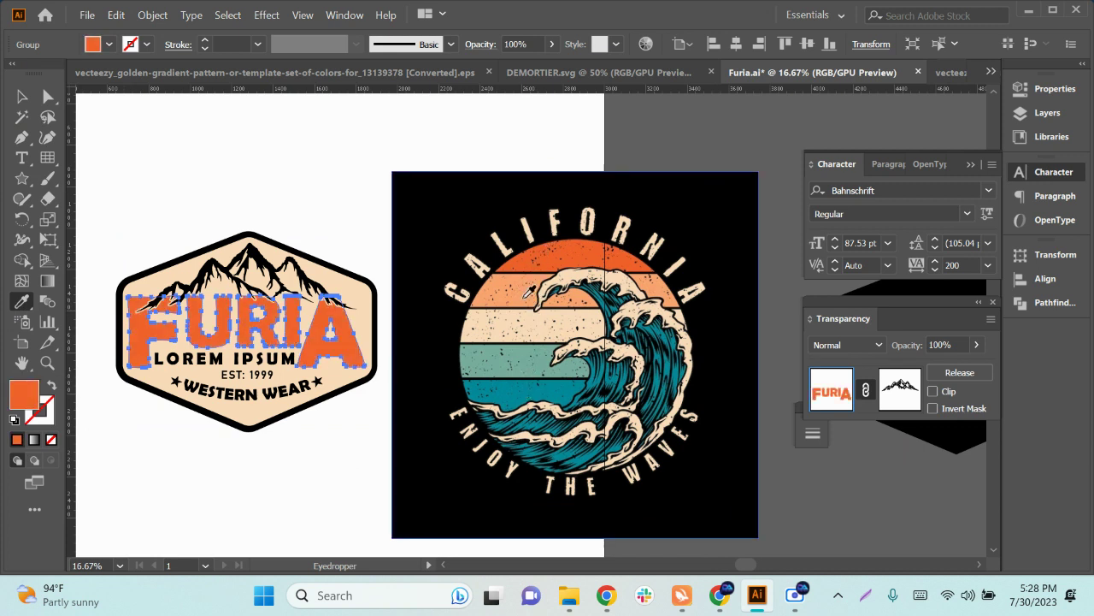
left_click(529, 292)
left_click(22, 96)
left_click(178, 164)
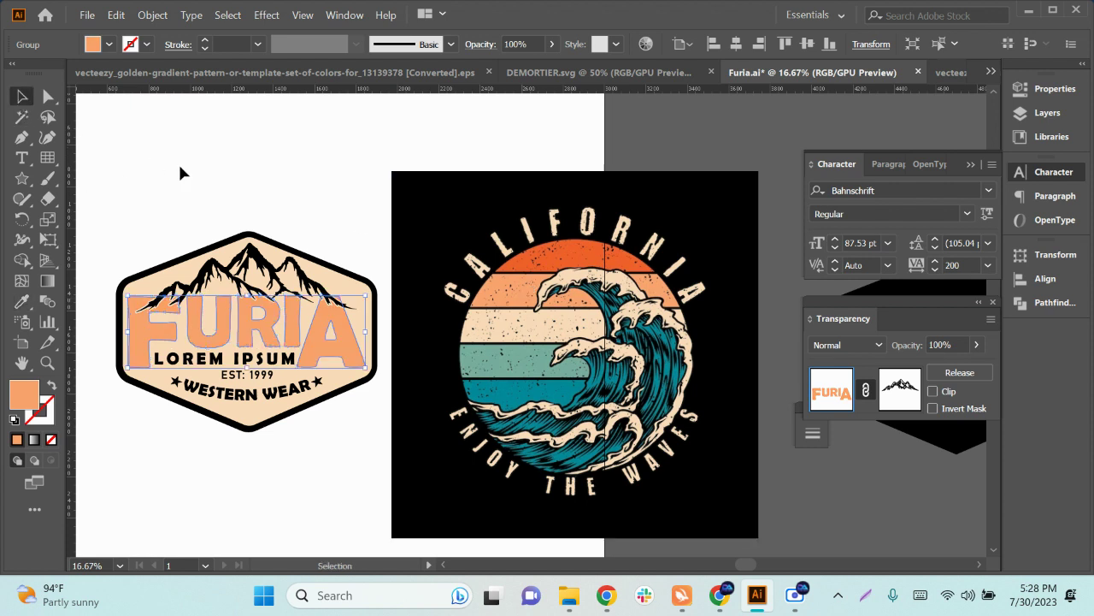
Step: Set the FURIA lettering to the wave's orange band colour
left_click(336, 357)
left_click(22, 301)
left_click(576, 251)
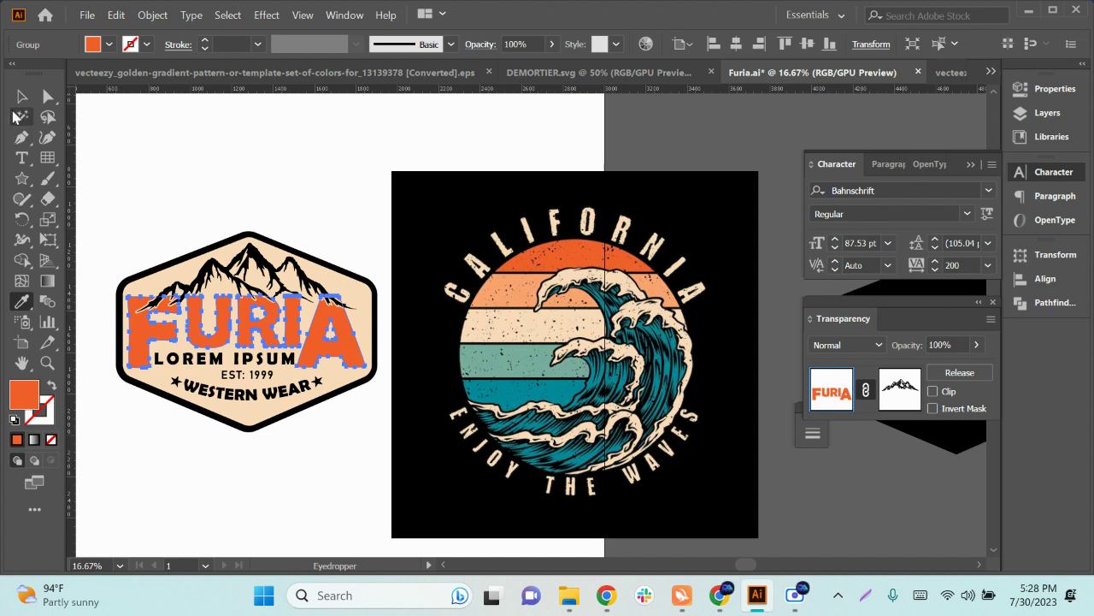
left_click(22, 96)
left_click(245, 155)
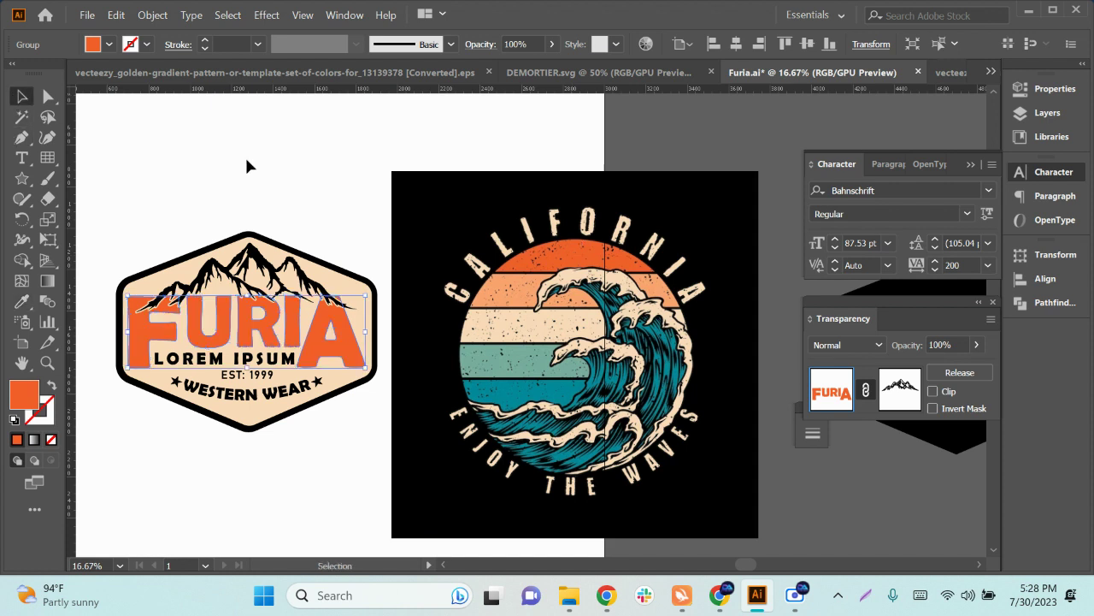
Step: Recolour the black mountain artwork light orange, sampled from the wave
left_click(257, 267)
left_click(23, 303)
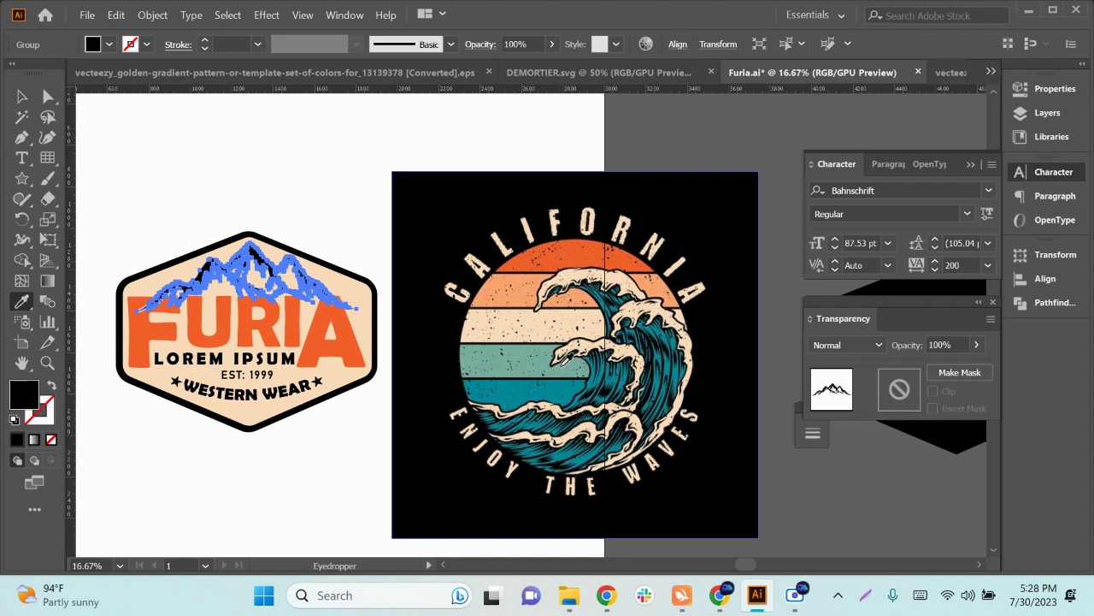
left_click(557, 402)
left_click(558, 389)
left_click(537, 376)
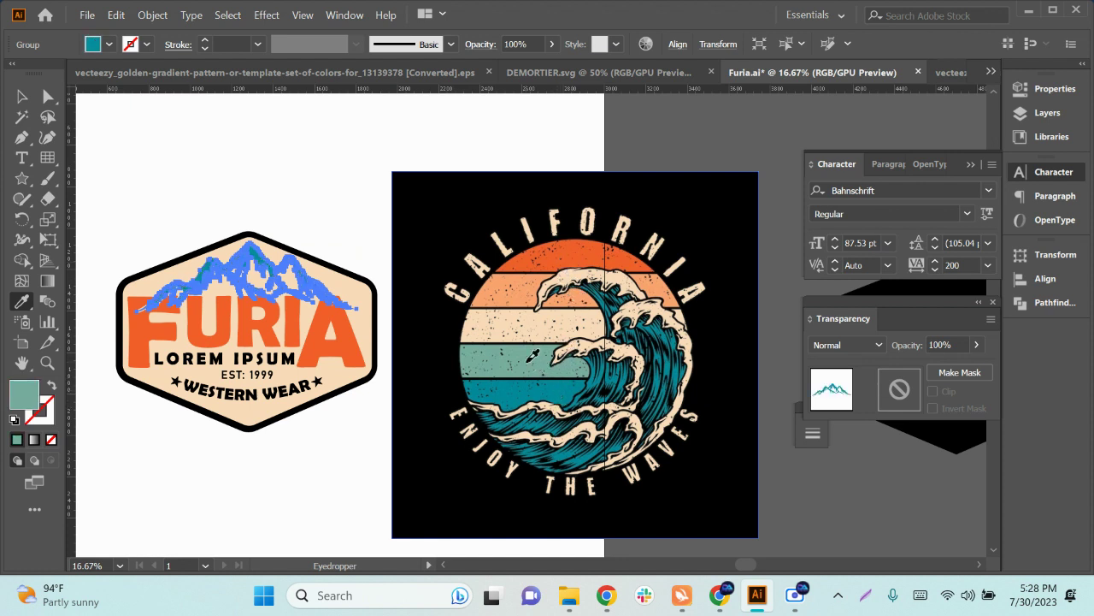
left_click(520, 321)
left_click(515, 287)
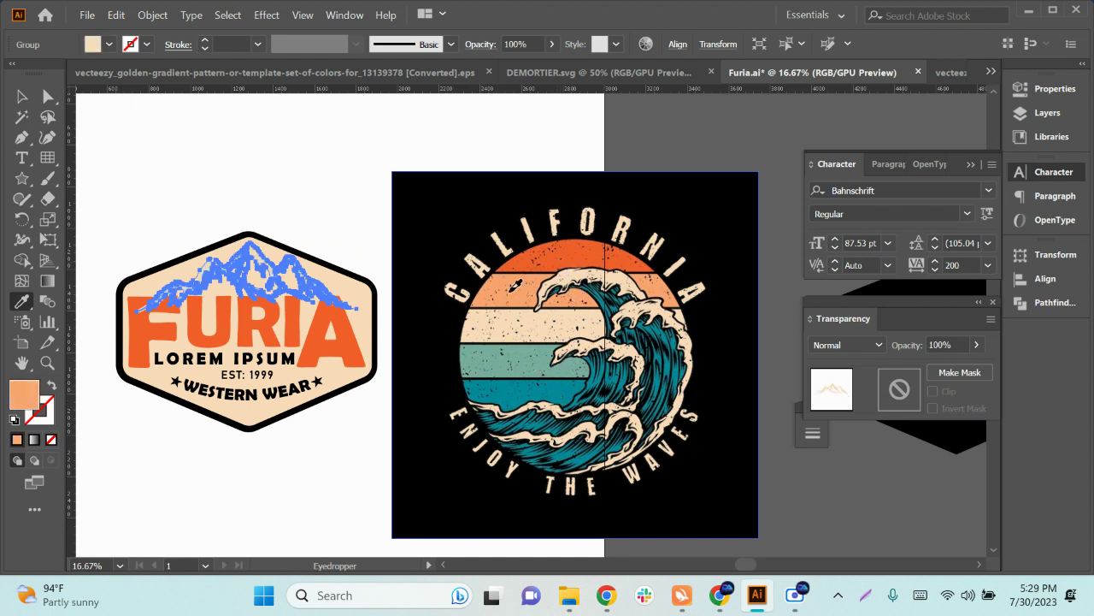
left_click(21, 96)
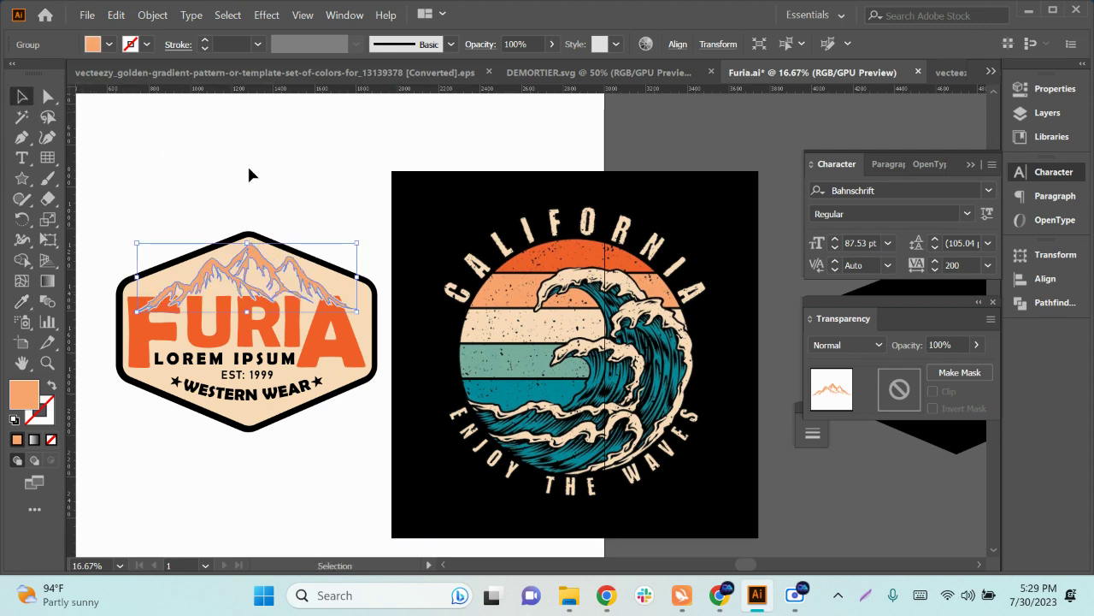
left_click(247, 164)
Step: Recolour the badge's black outer border sage teal from the wave stripes
left_click_drag(333, 533, 371, 514)
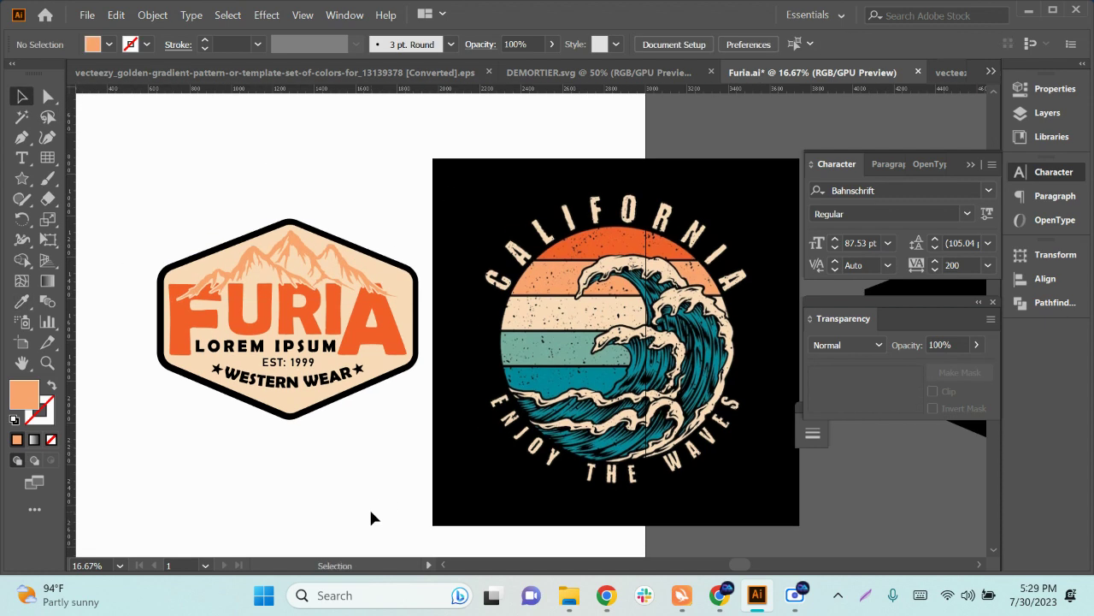
left_click(330, 386)
left_click(22, 302)
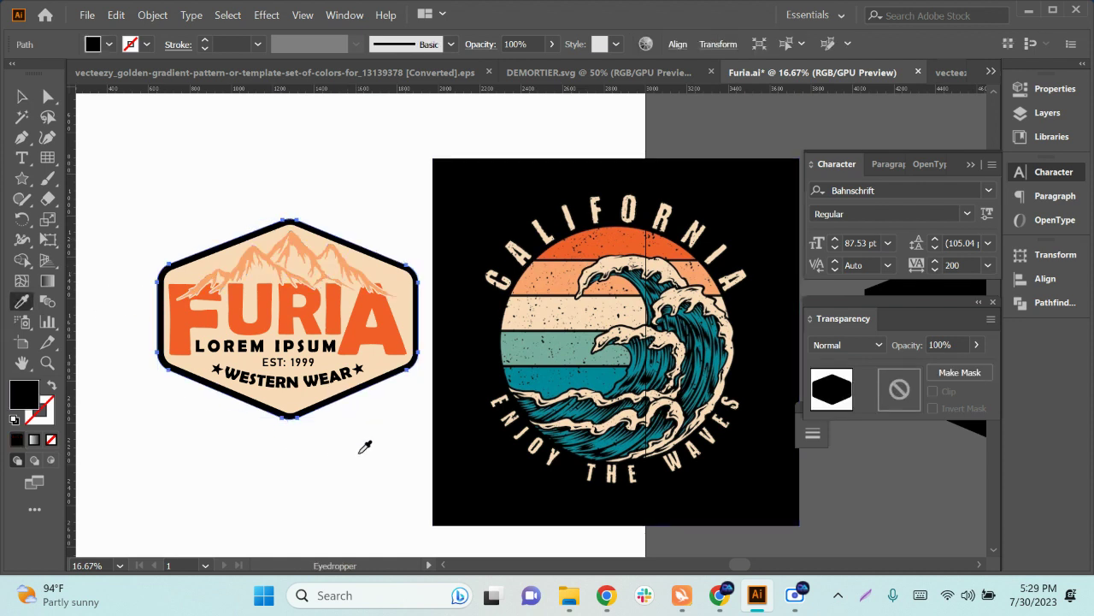
left_click(567, 376)
left_click(567, 357)
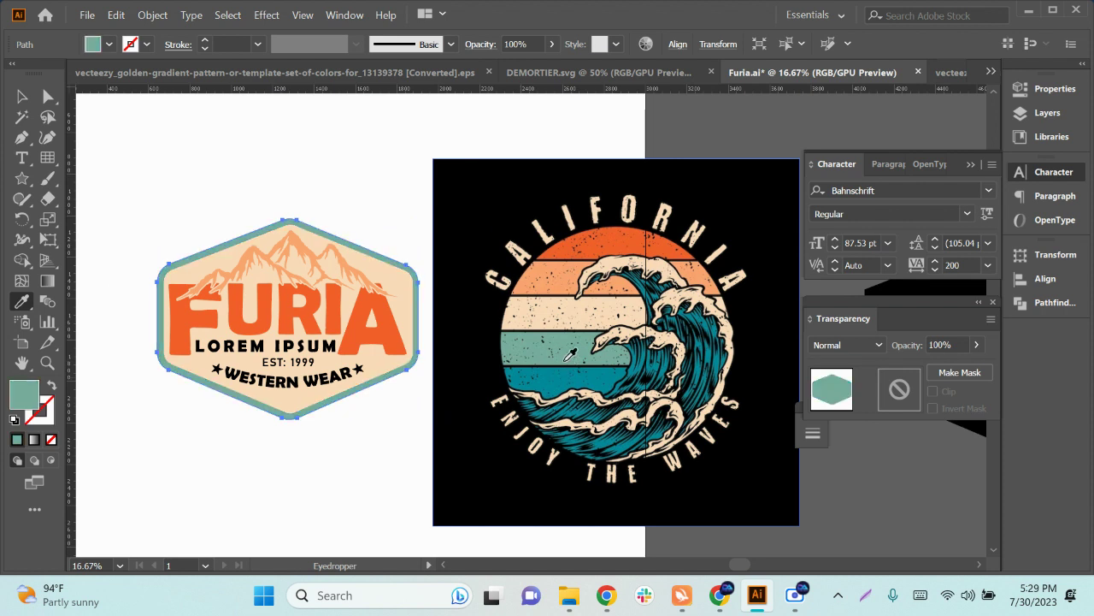
left_click(554, 328)
left_click(560, 345)
left_click(554, 370)
left_click(555, 354)
left_click(22, 95)
left_click(289, 147)
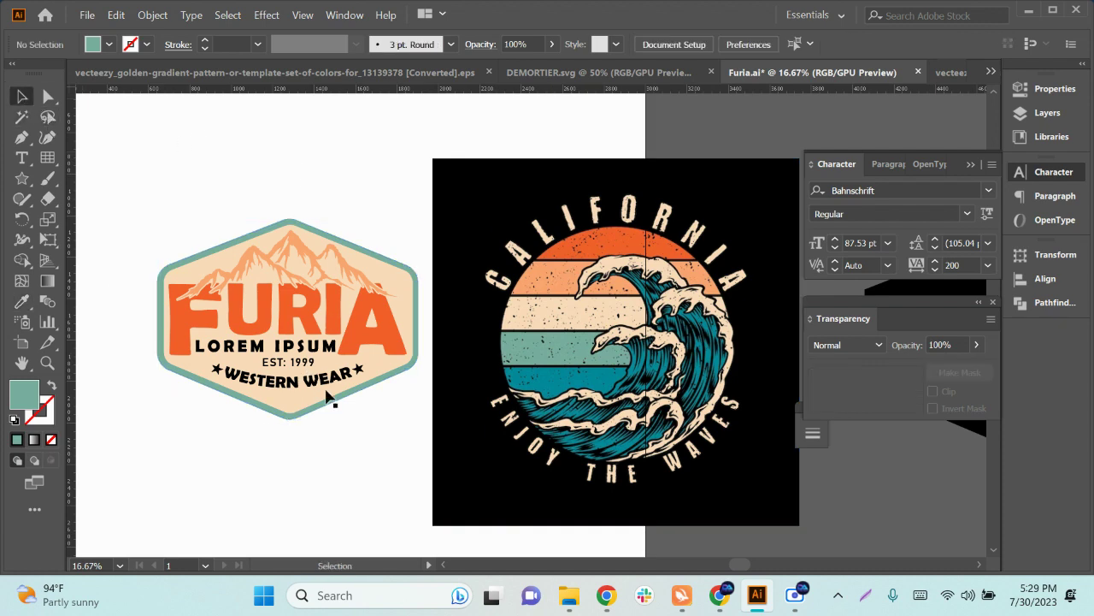
Step: Outline LOREM IPSUM and give it the mountains' light orange
scroll(299, 362, "up", 3)
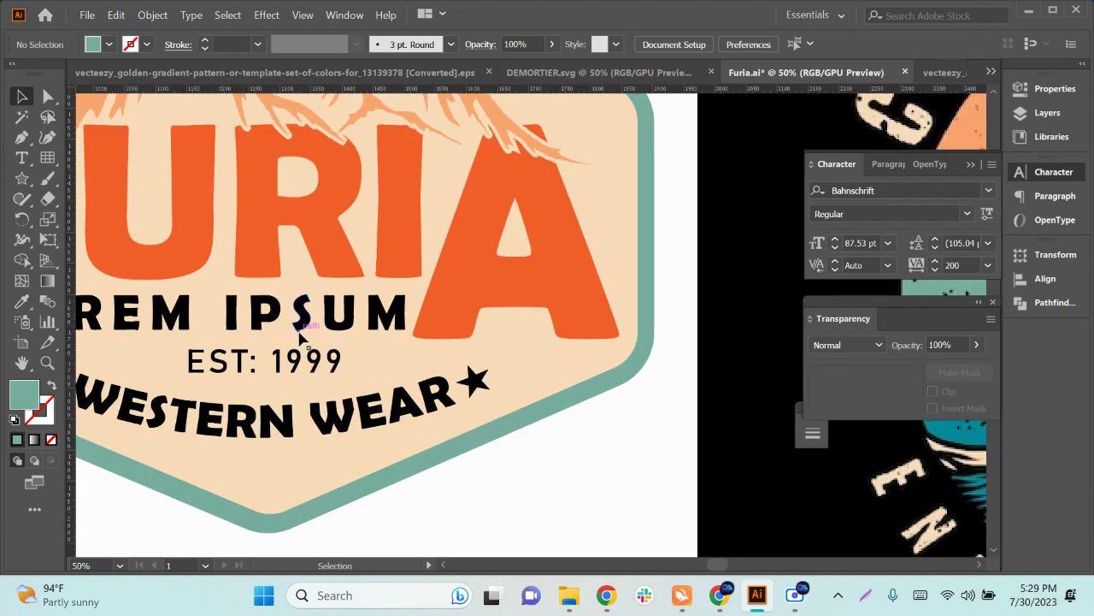
left_click(308, 329)
left_click(22, 301)
key("ctrl+shift+o")
scroll(308, 145, "up", 1)
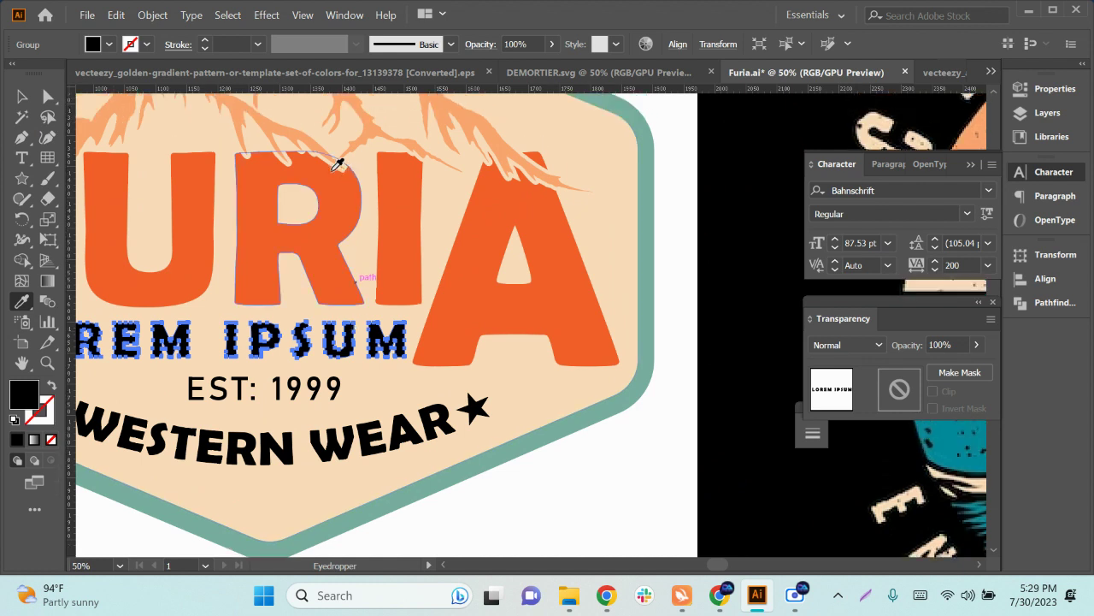
left_click(308, 134)
left_click(21, 96)
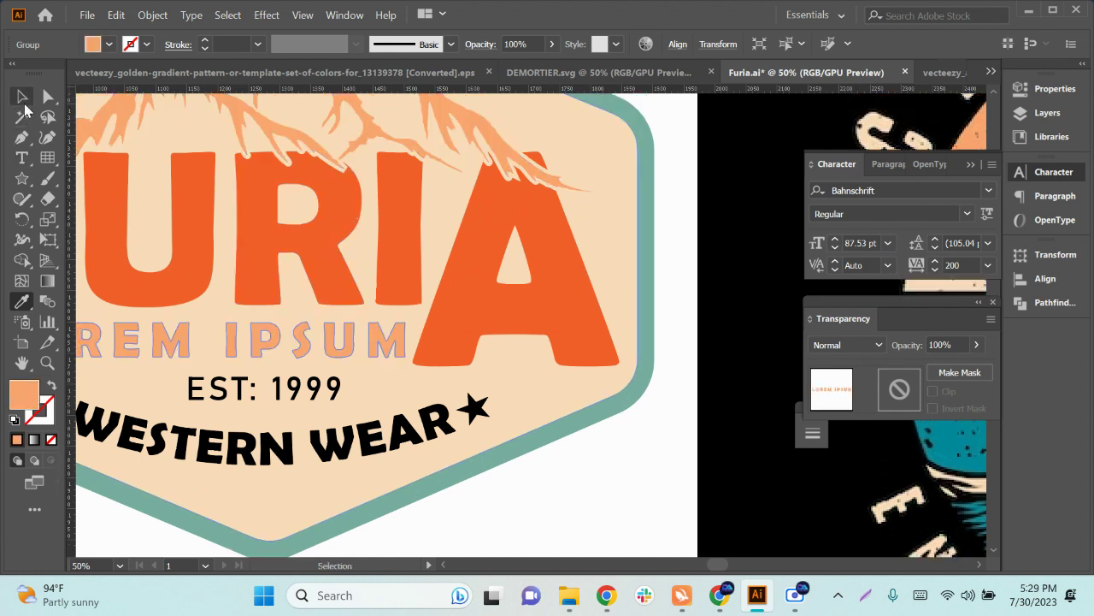
Step: Make WESTERN WEAR the same orange as FURIA
left_click(282, 436)
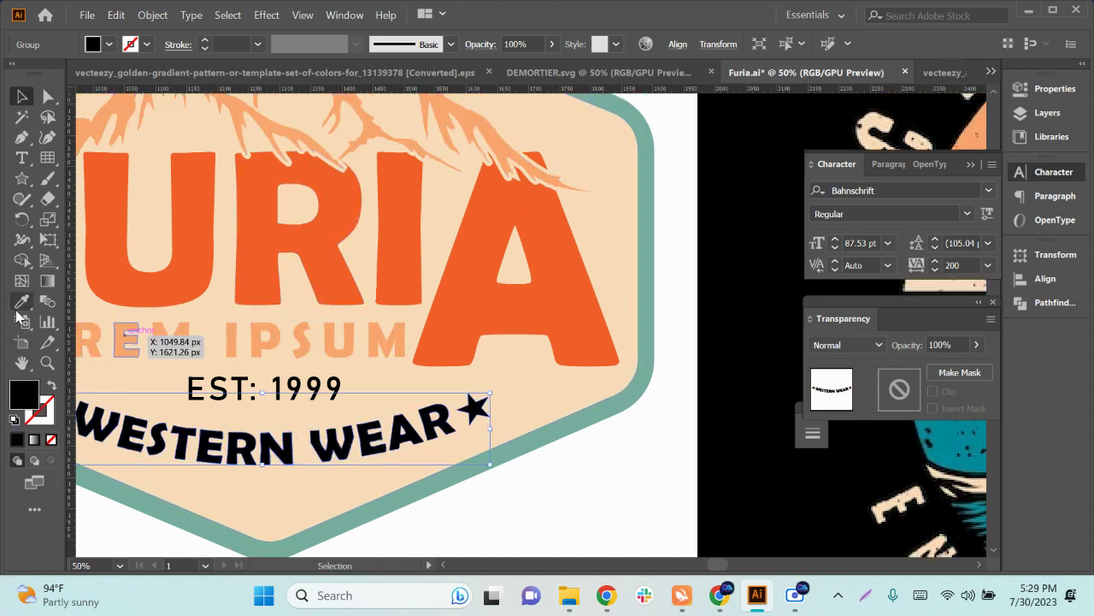
left_click(21, 302)
left_click(207, 265)
left_click(22, 96)
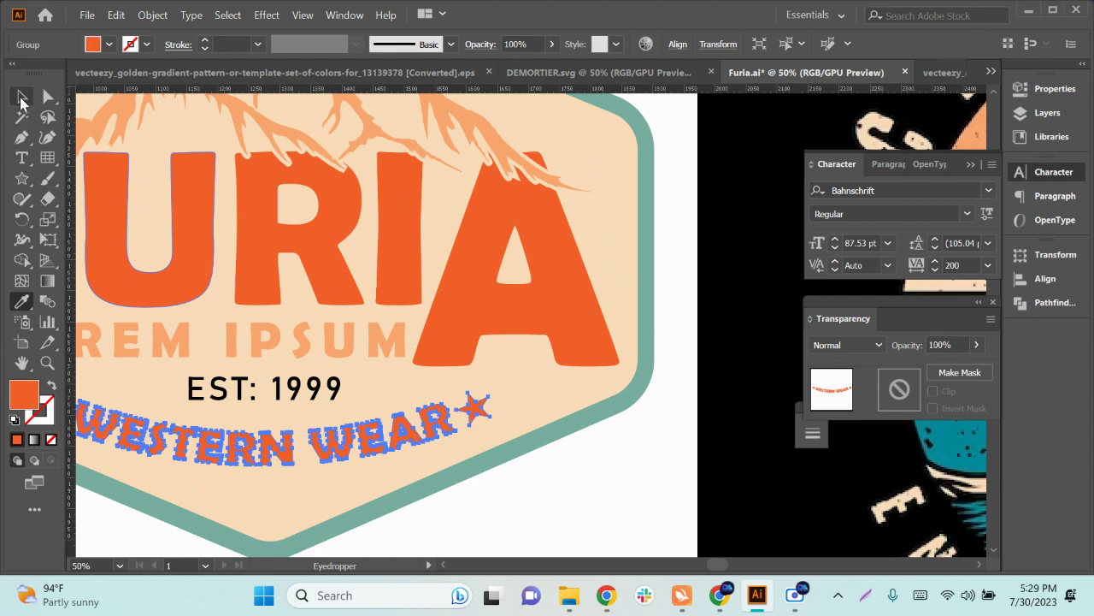
Step: Fill the EST: 1999 text white from the swatches
left_click(244, 387)
left_click(109, 45)
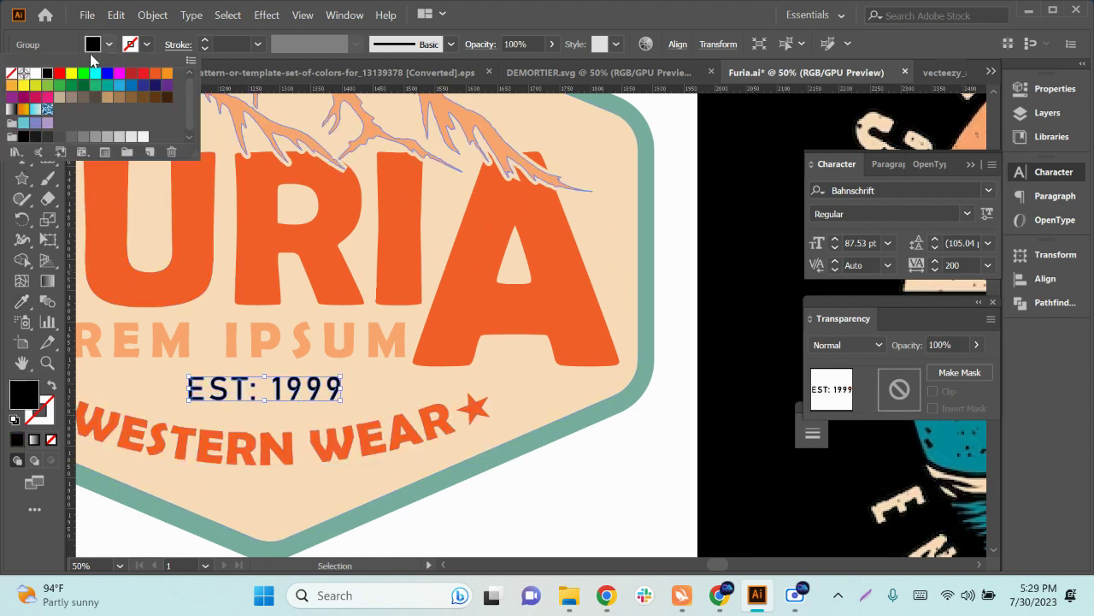
left_click(37, 81)
left_click(547, 478)
key("ctrl+minus")
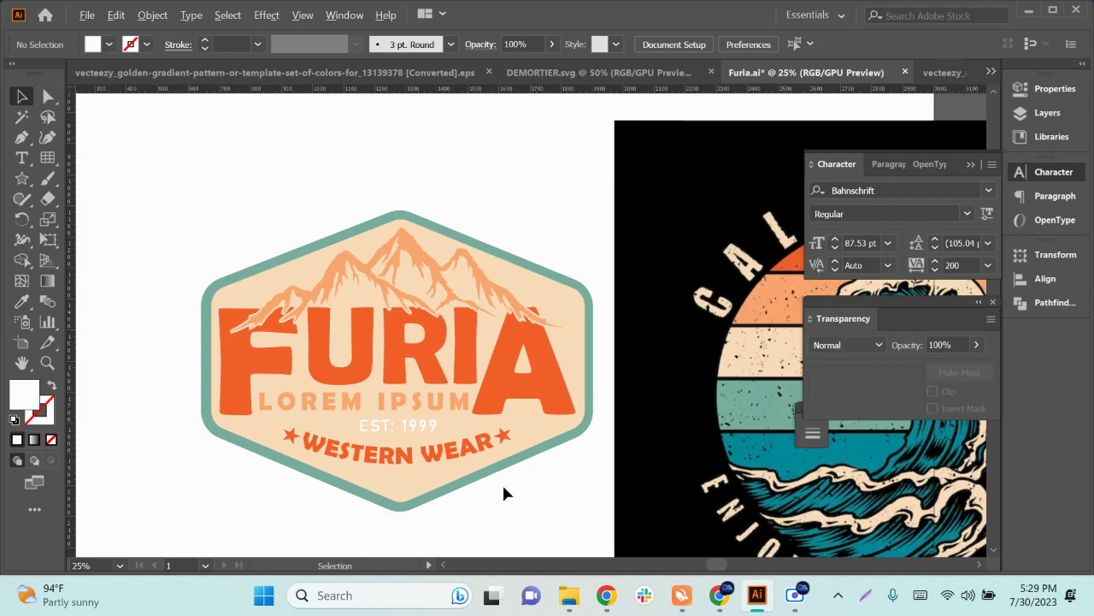
scroll(574, 483, "right", 3)
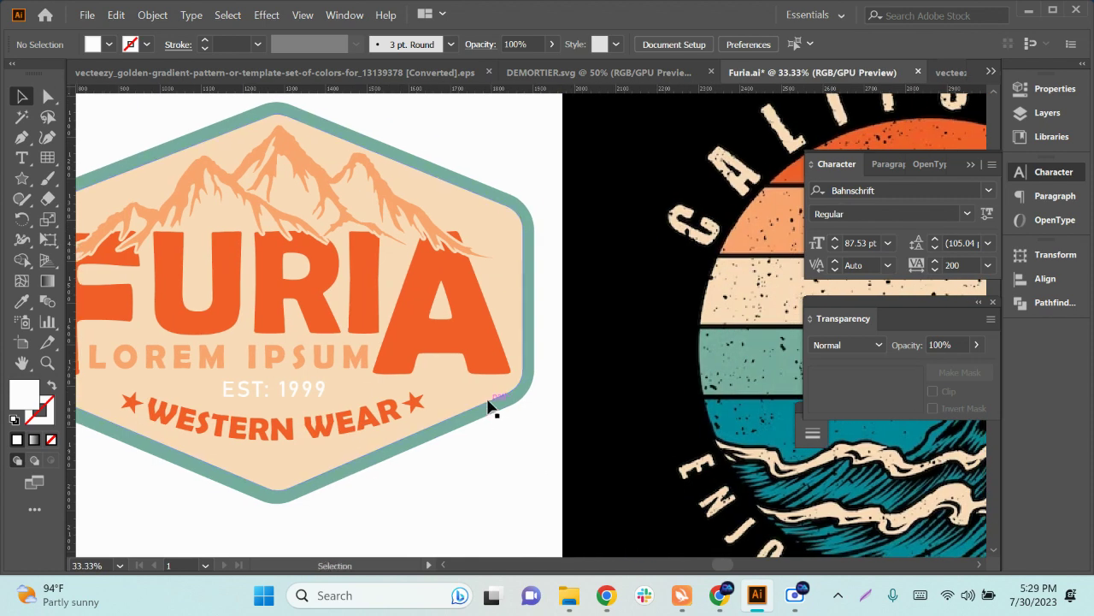
Step: Test teal shades on the hexagon, then sample the wave's cream stripe into it
left_click(483, 395)
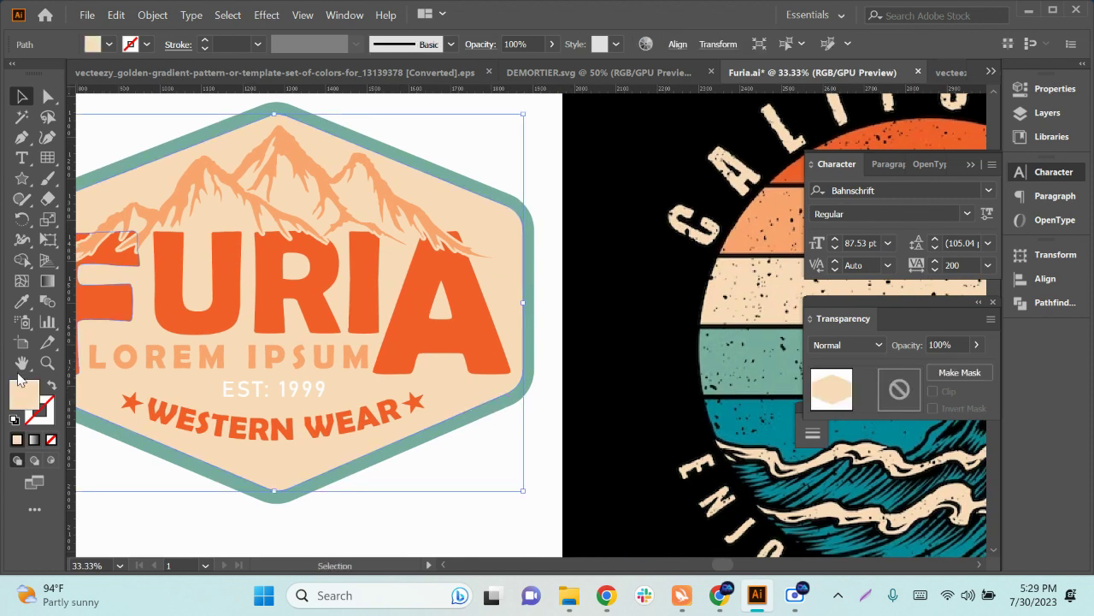
left_click(22, 302)
left_click(912, 430)
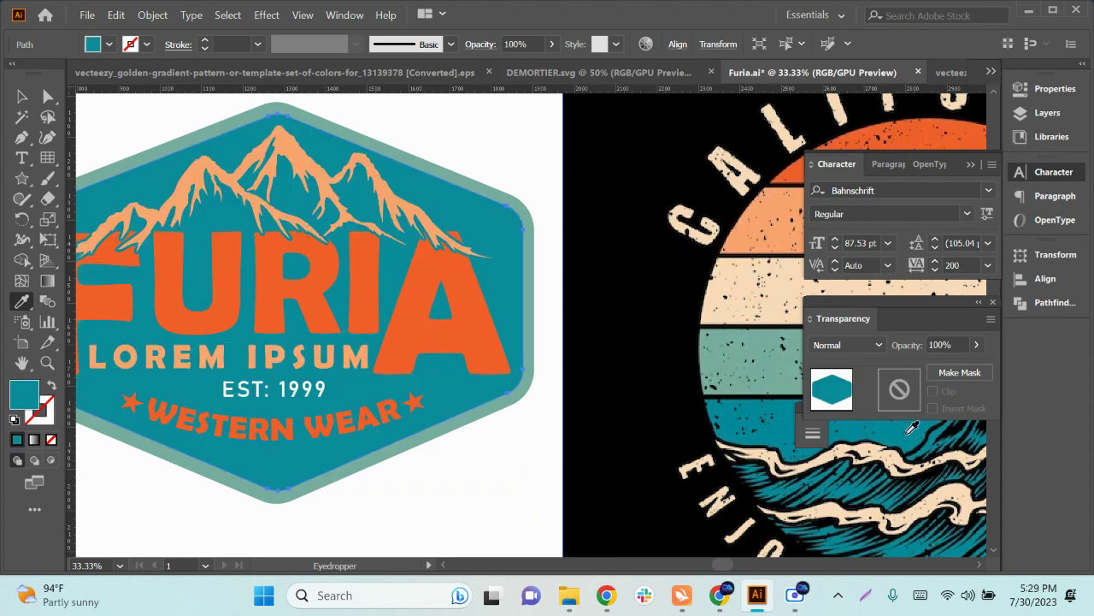
left_click(910, 515)
left_click(773, 409)
left_click(756, 366)
left_click(743, 301)
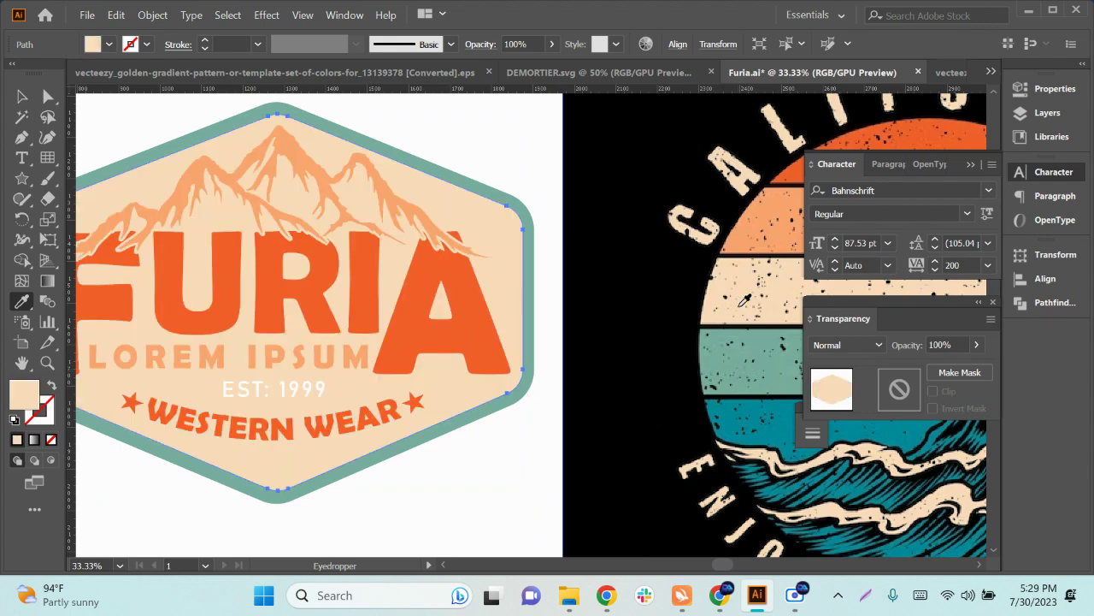
Step: Try a deeper peach hexagon fill in the Color Picker, then undo back to cream
double_click(23, 400)
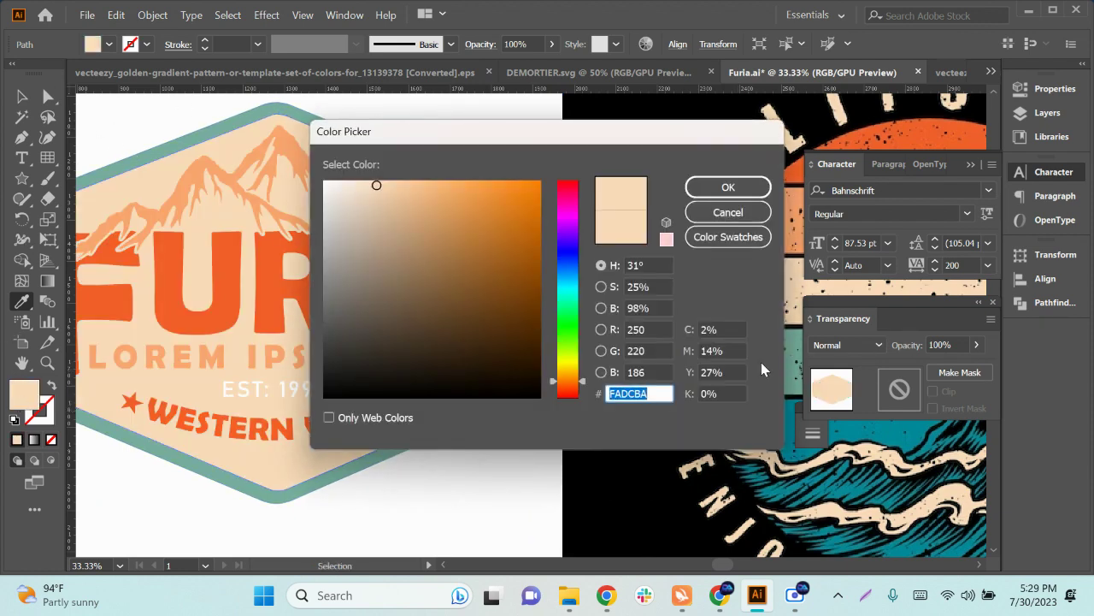
left_click(401, 191)
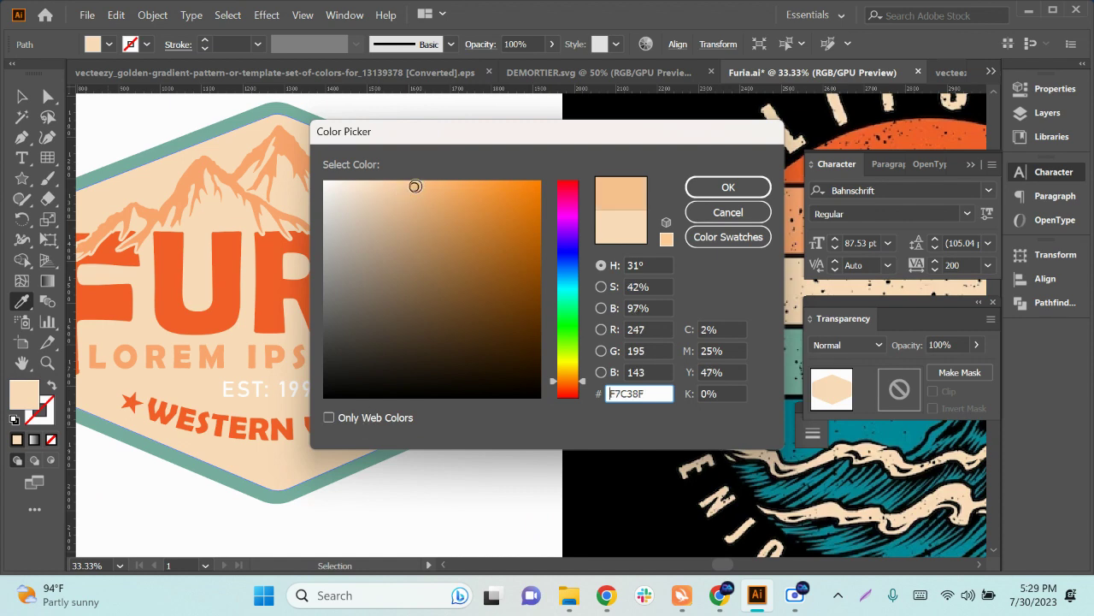
left_click(713, 190)
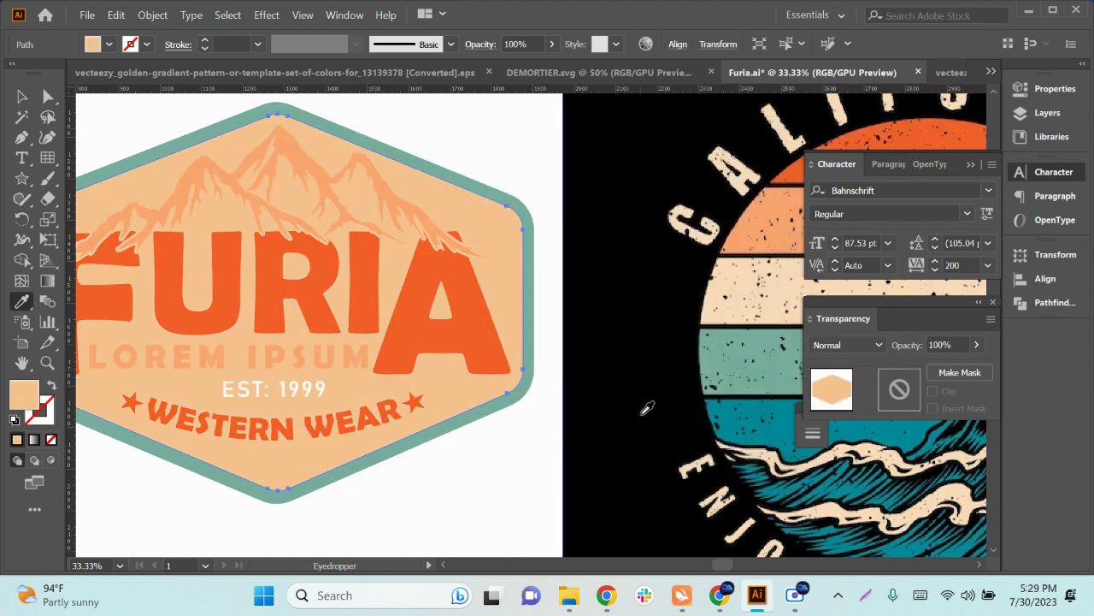
key("ctrl+z")
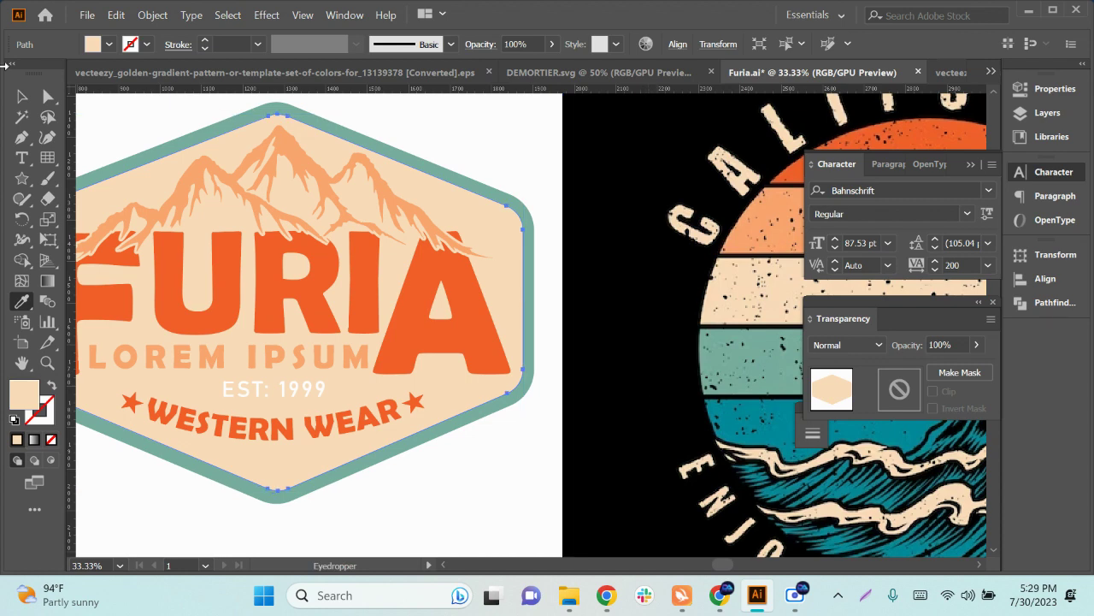
key("v")
key("space")
left_click_drag(495, 472, 561, 453)
Step: Eyedrop FURIA's orange onto the EST. 1999 text, then deselect it
key("ctrl+minus")
left_click(424, 463)
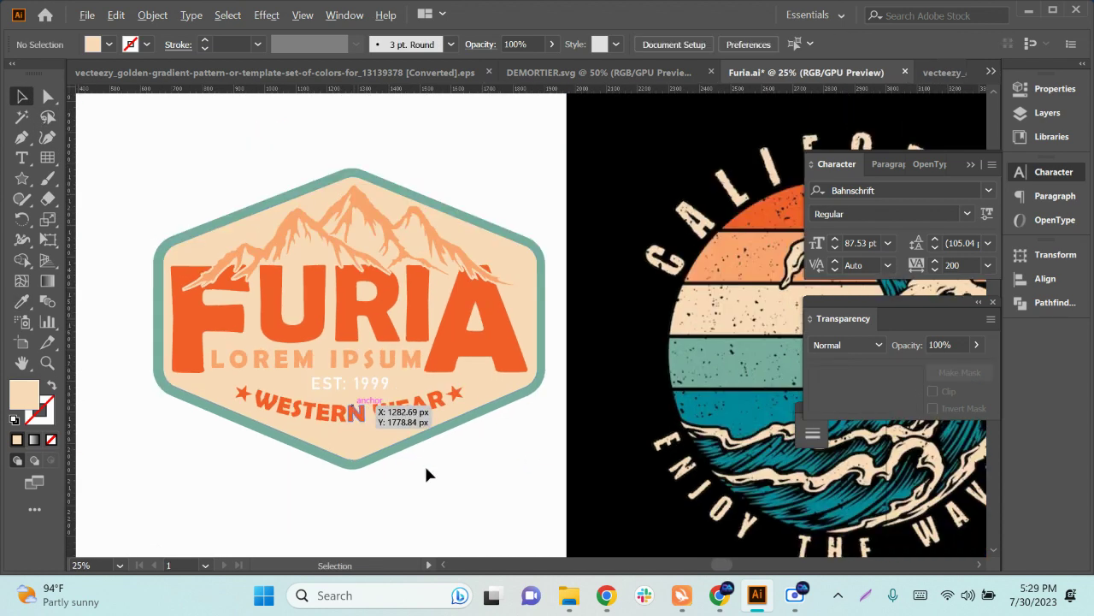
left_click(374, 392)
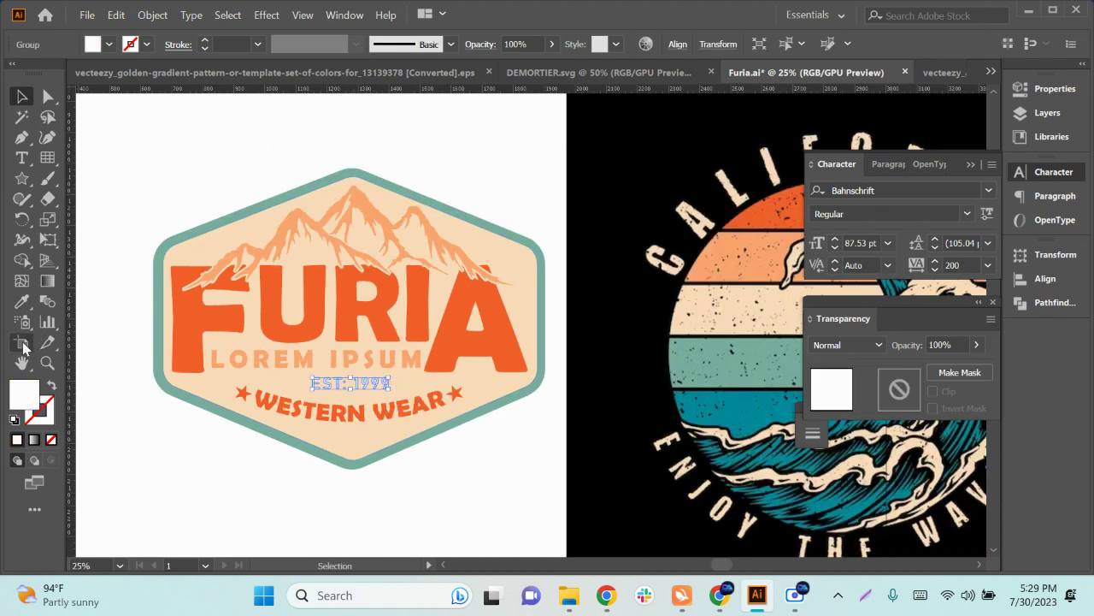
left_click(382, 306)
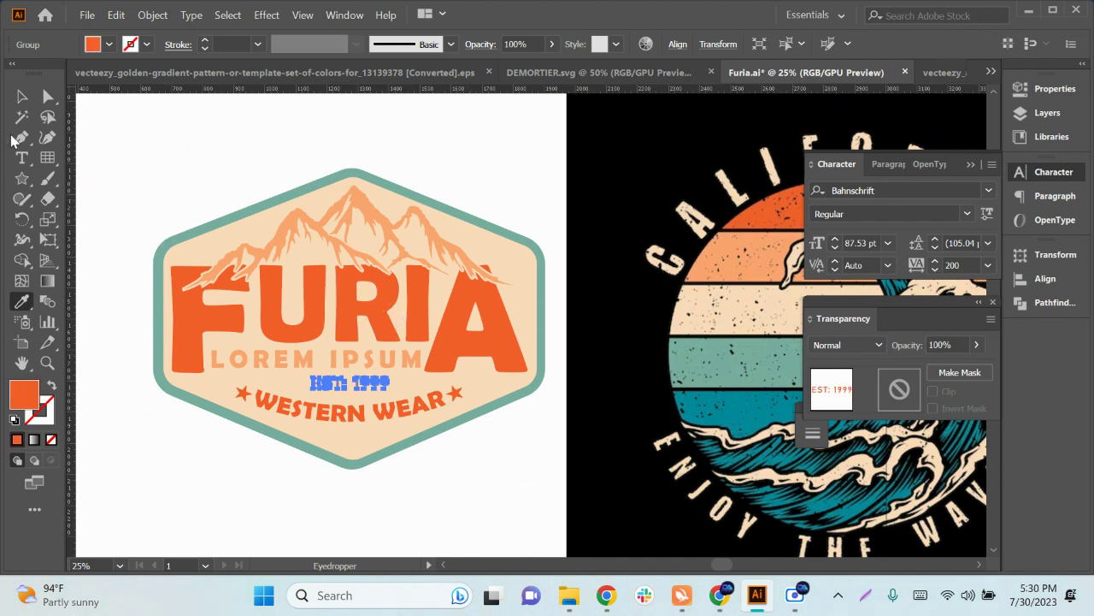
left_click(21, 96)
left_click(318, 145)
scroll(297, 318, "down", 2)
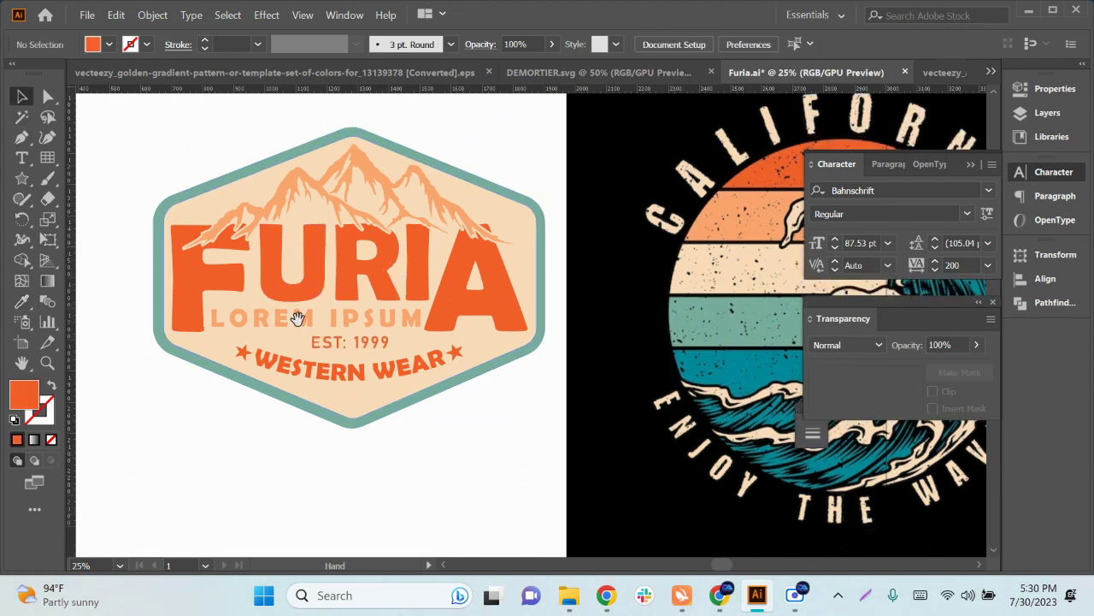
scroll(416, 403, "down", 2)
Step: Move the California artwork up and right, clearing the empty artboard
scroll(385, 471, "down", 1)
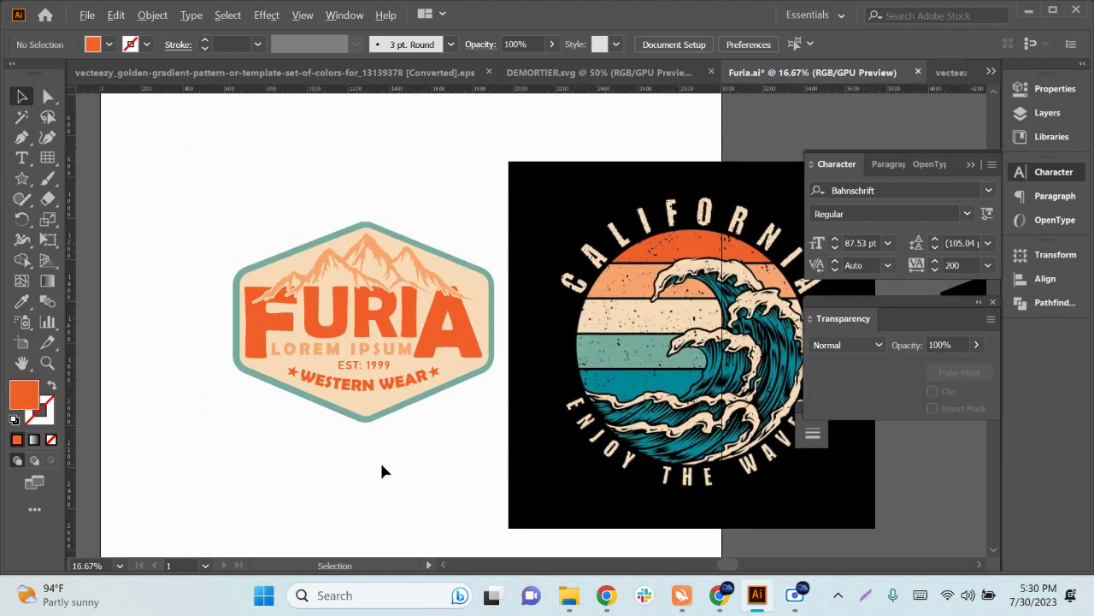
scroll(382, 472, "down", 2)
left_click_drag(555, 453, 710, 340)
scroll(542, 453, "up", 1)
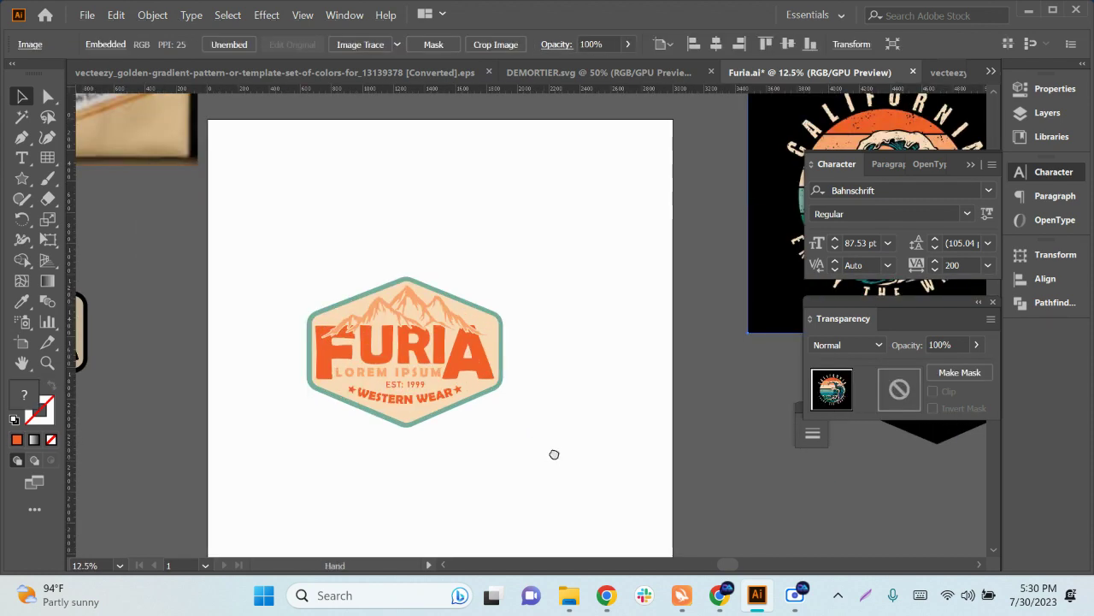
left_click_drag(554, 454, 486, 428)
scroll(420, 385, "down", 1)
Step: Draw a black rectangle over the whole artboard and paste it behind the badge
left_click(22, 178)
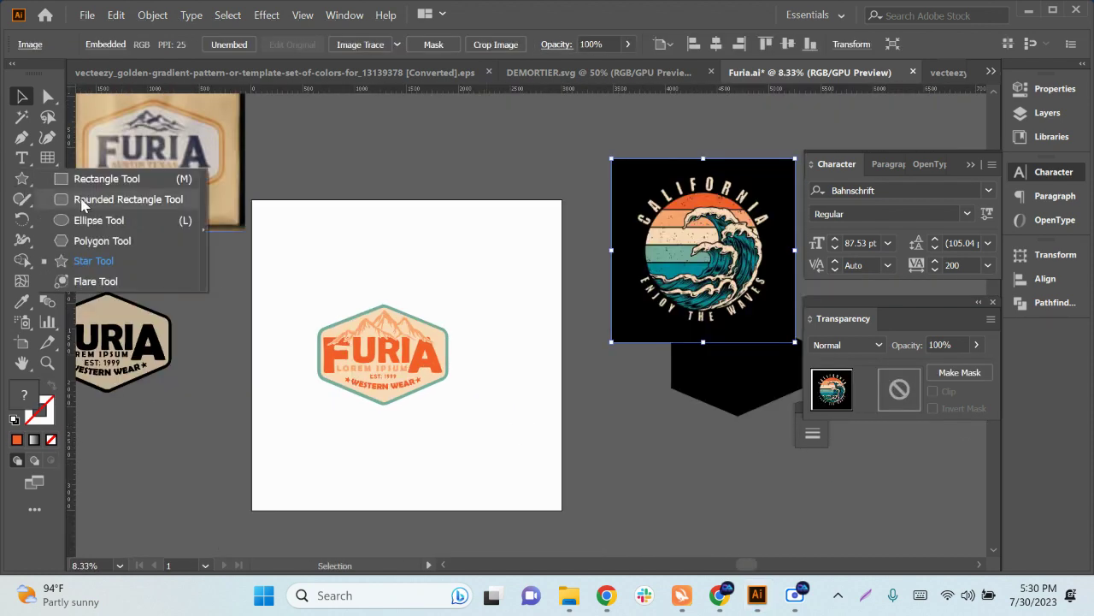
left_click(96, 178)
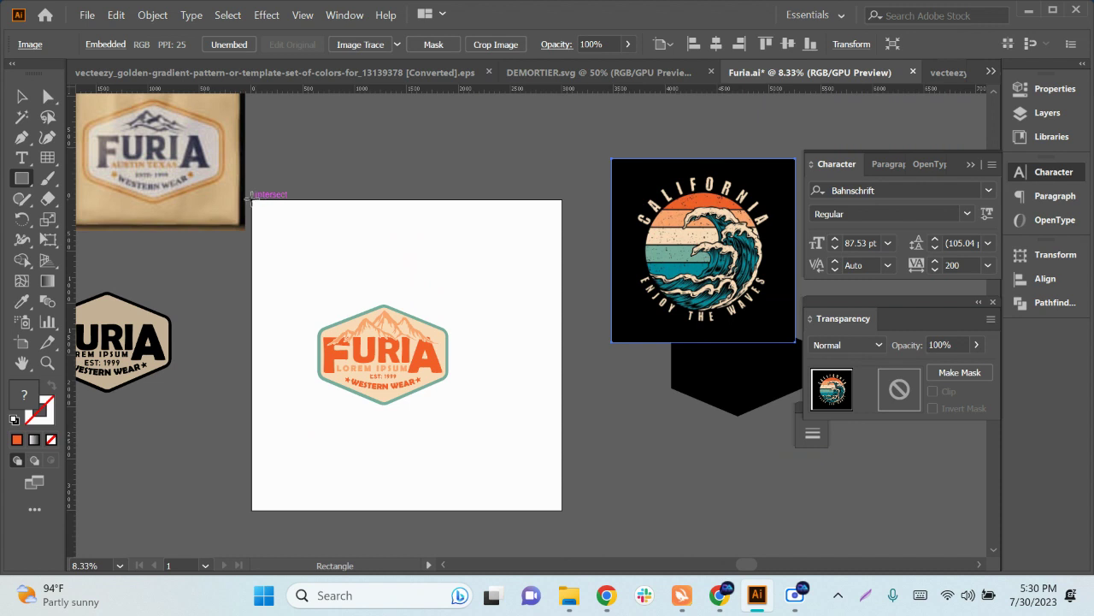
left_click_drag(250, 200, 562, 510)
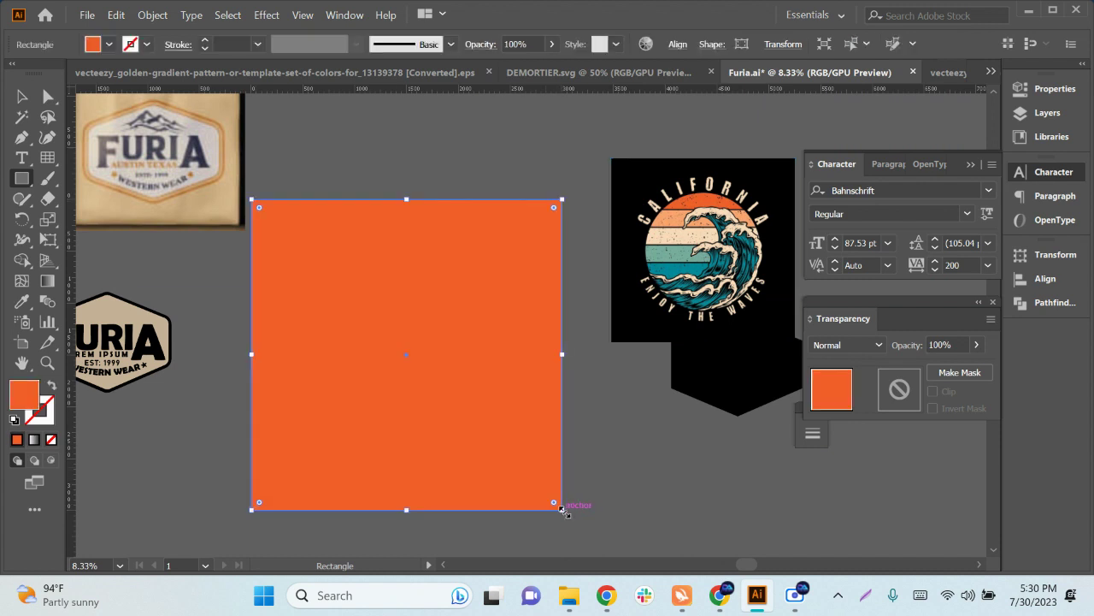
left_click(101, 47)
left_click(48, 74)
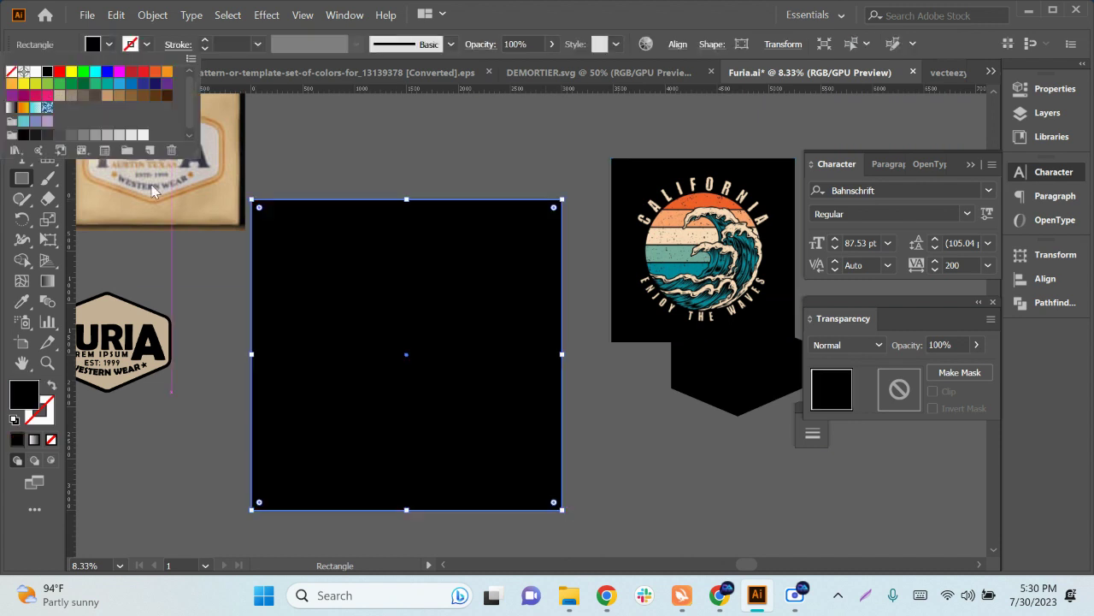
left_click(21, 97)
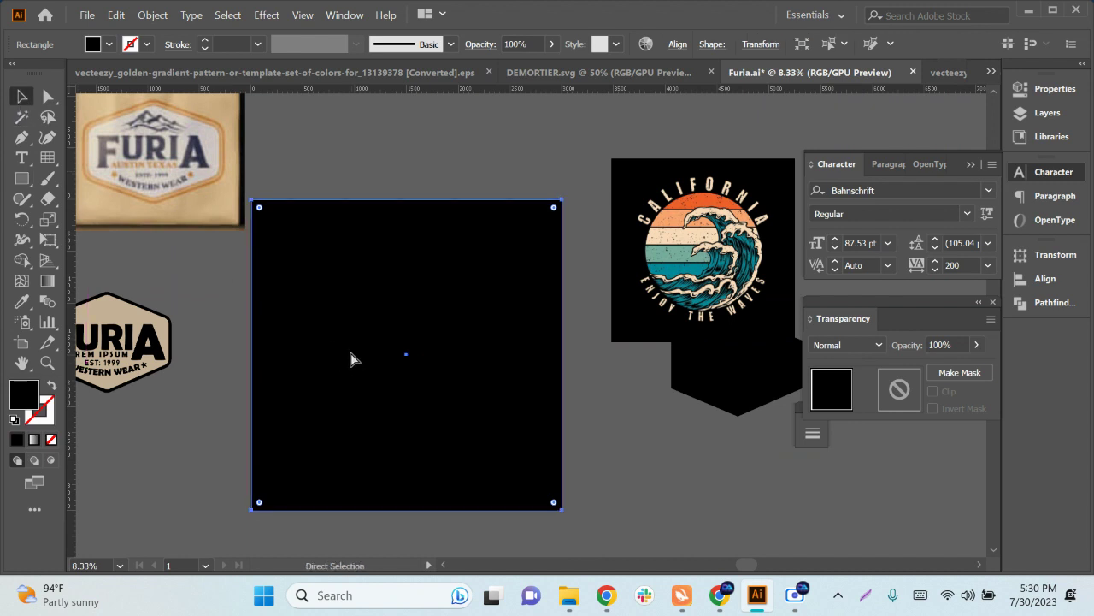
key("ctrl+x")
key("ctrl+b")
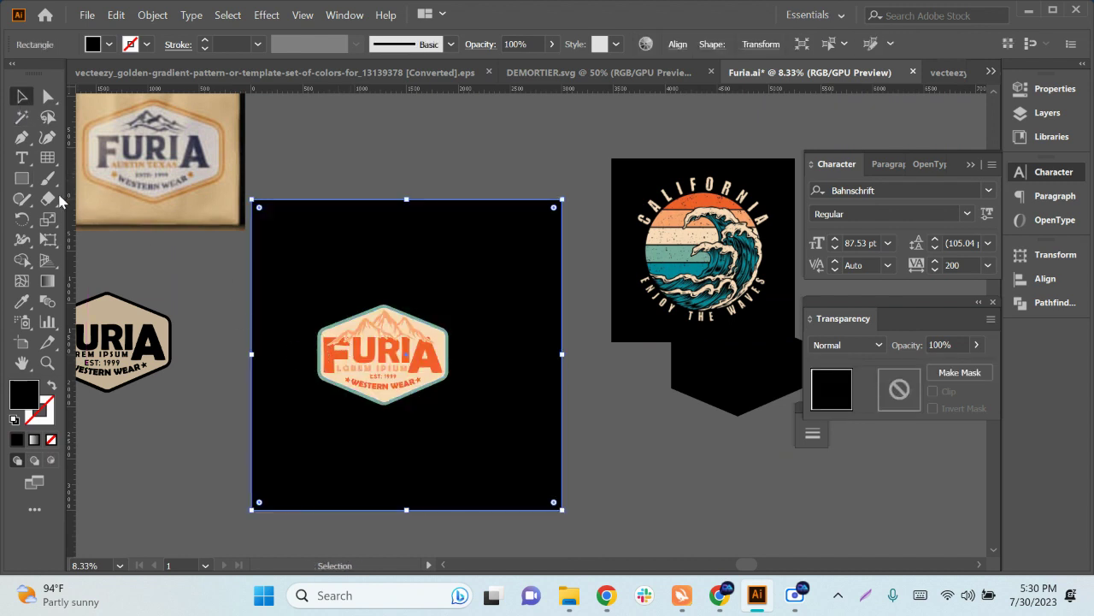
Step: Group the badge with the black square and scale the badge up
left_click_drag(342, 176, 470, 457)
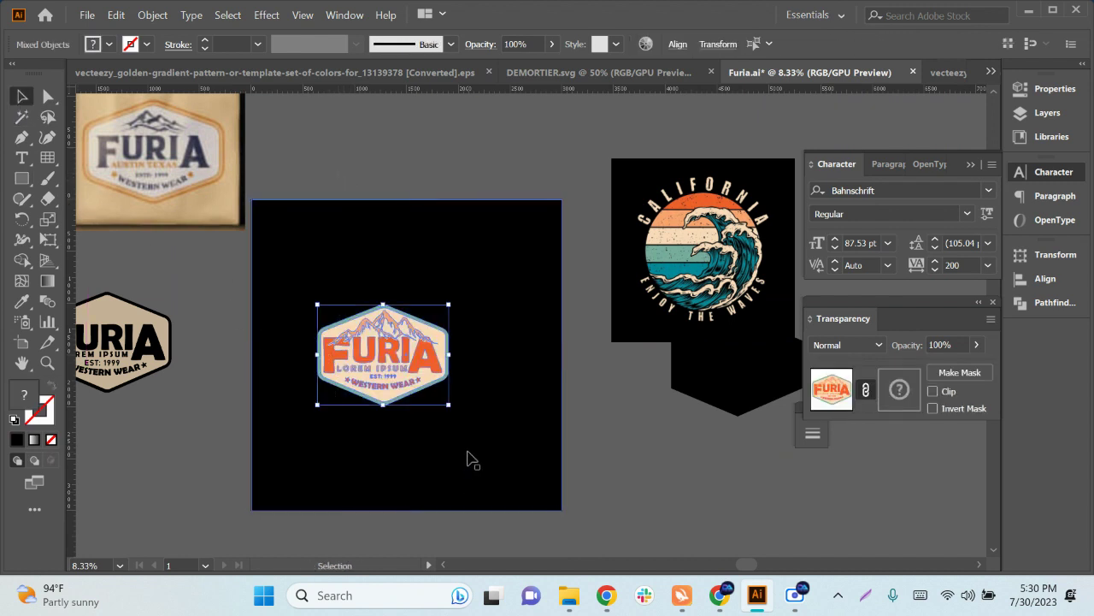
key("ctrl+g")
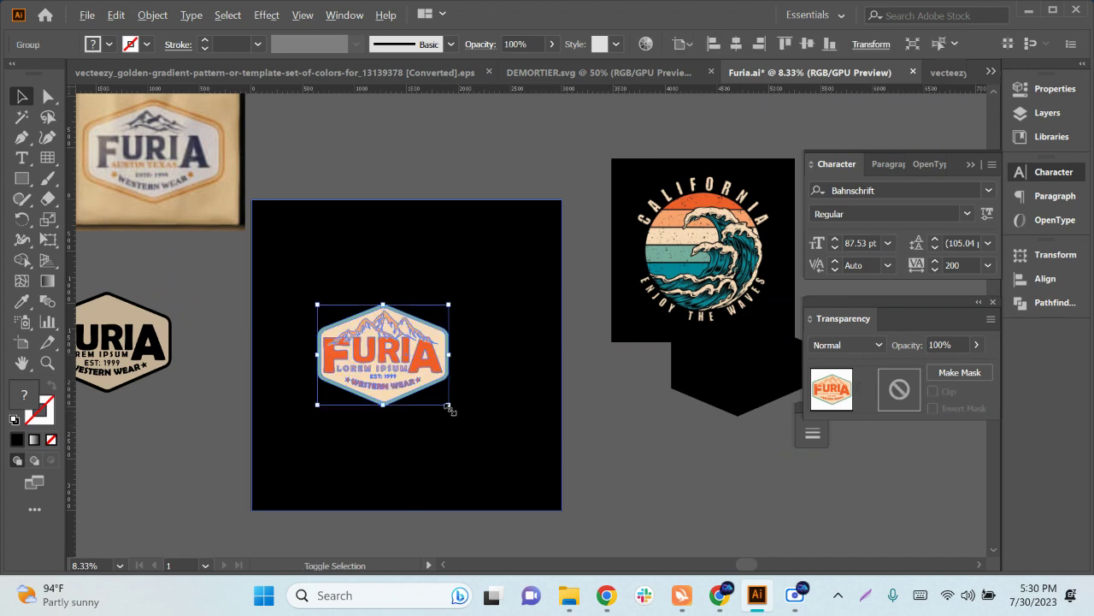
left_click_drag(448, 408, 511, 436)
left_click(745, 539)
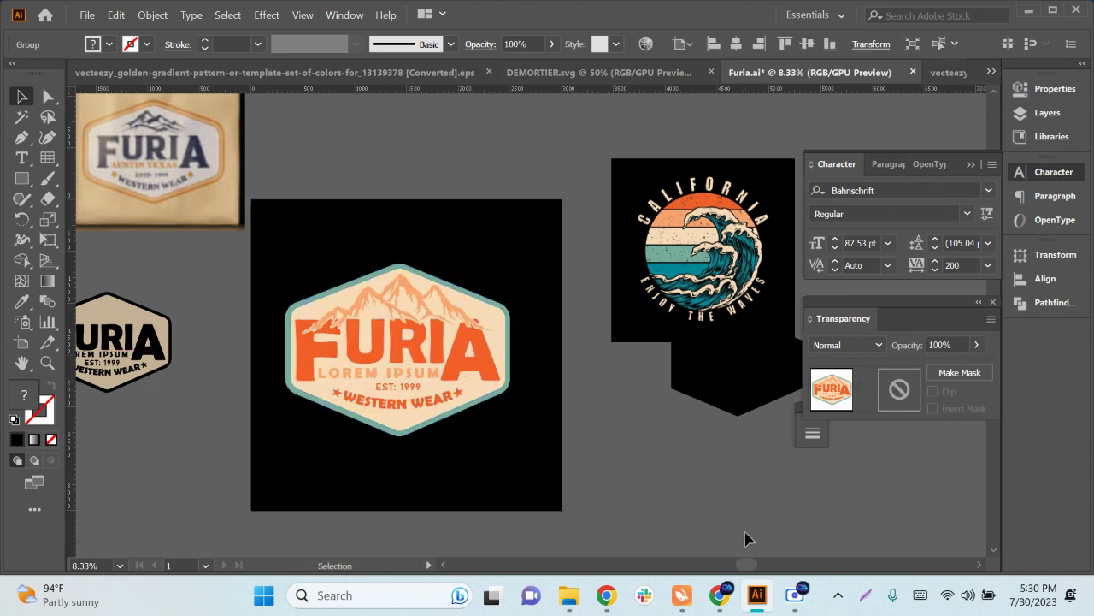
scroll(496, 470, "up", 1)
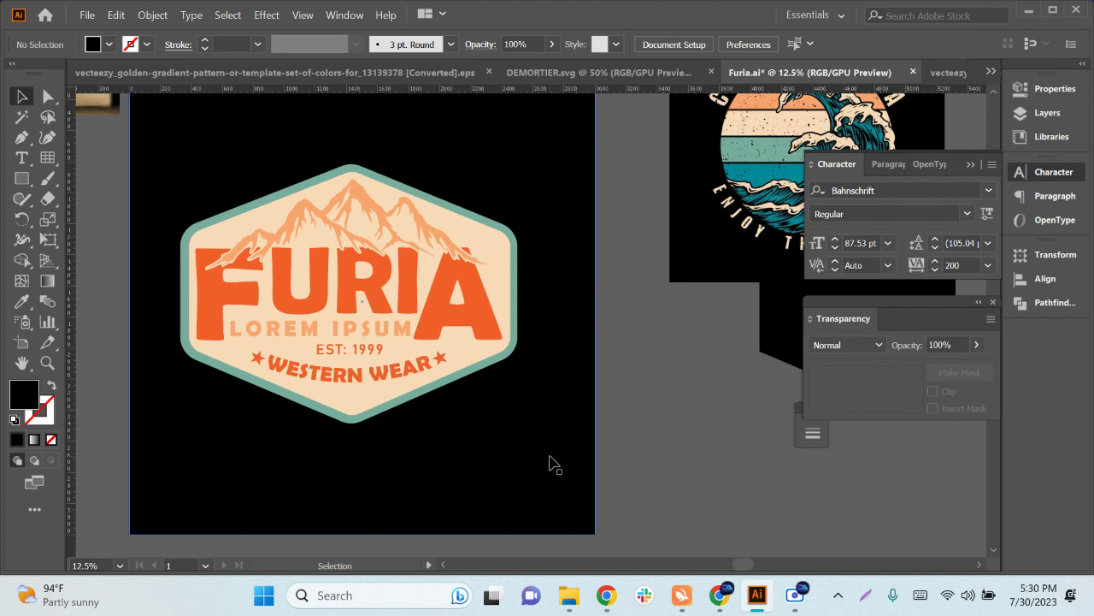
left_click(549, 460)
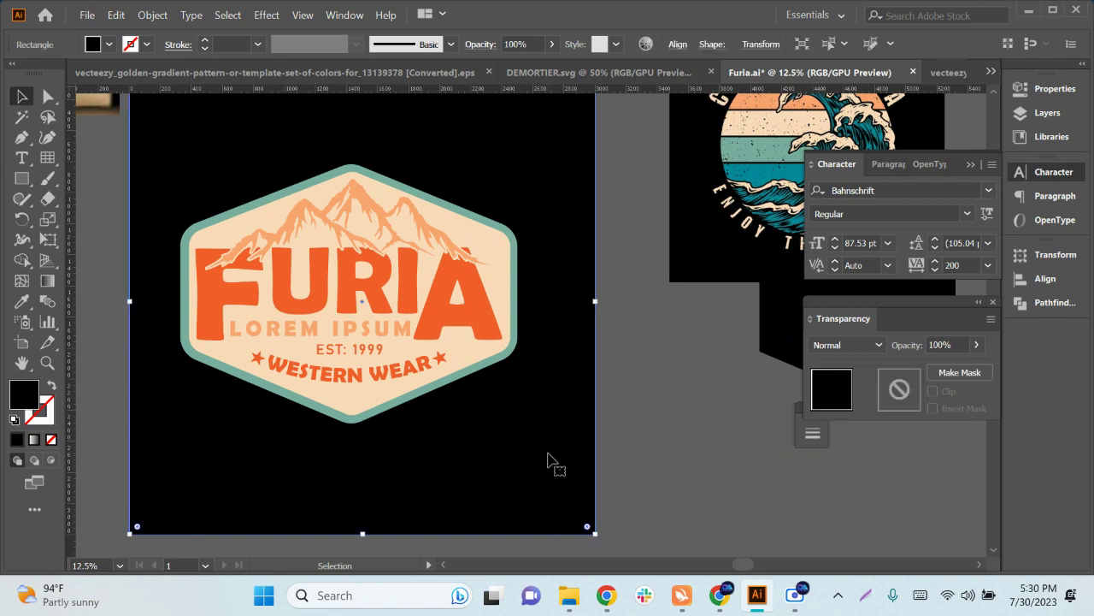
left_click(720, 597)
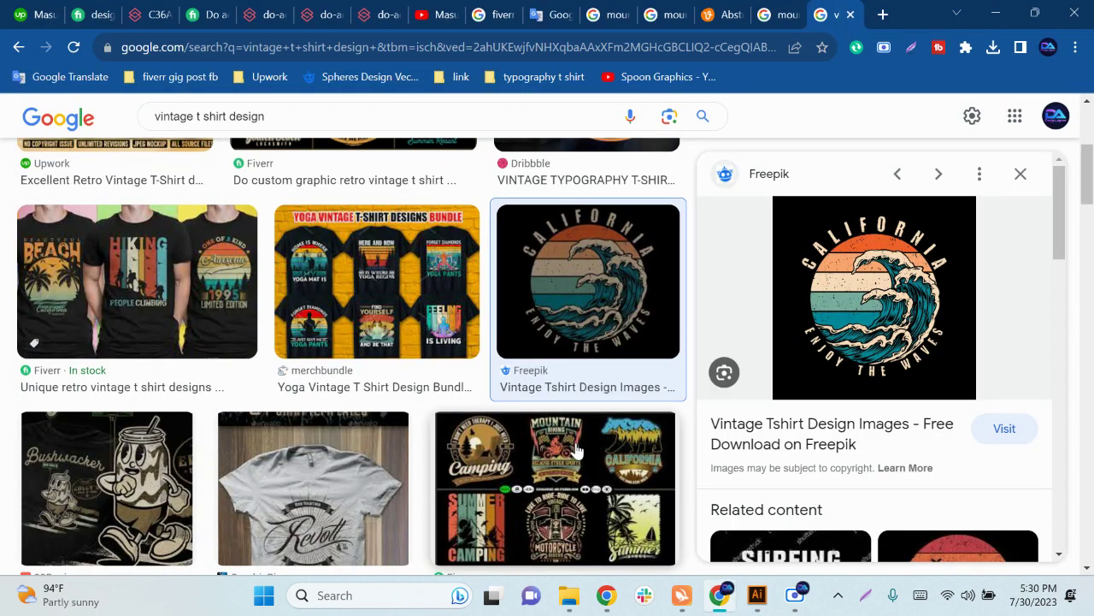
Step: Copy the Vecteezy Vintage 1968 design image and return to Illustrator
scroll(574, 451, "down", 3)
scroll(575, 451, "down", 3)
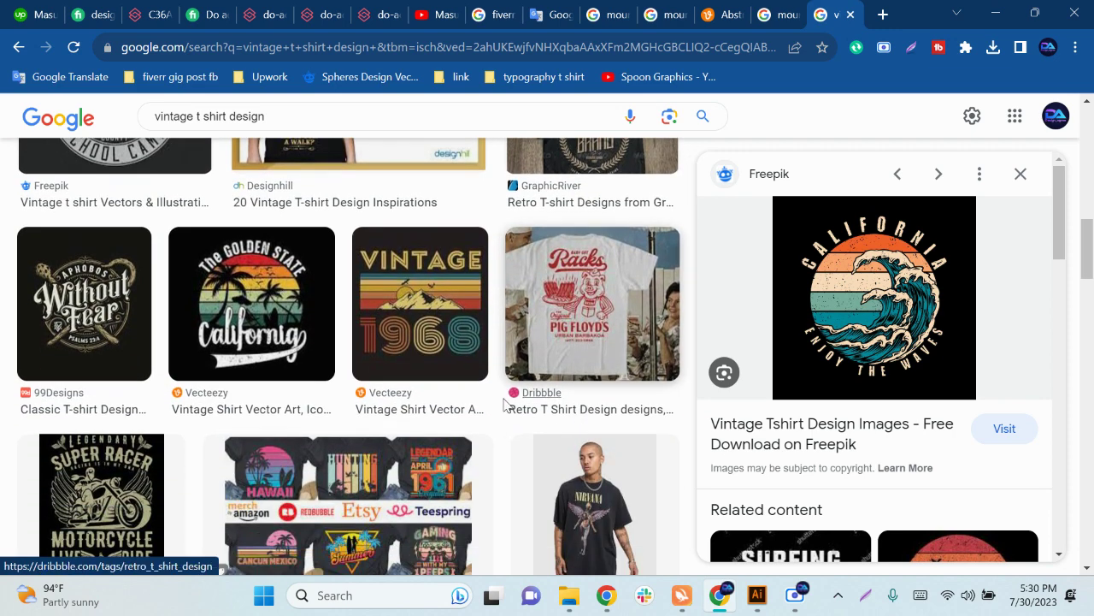
left_click(440, 342)
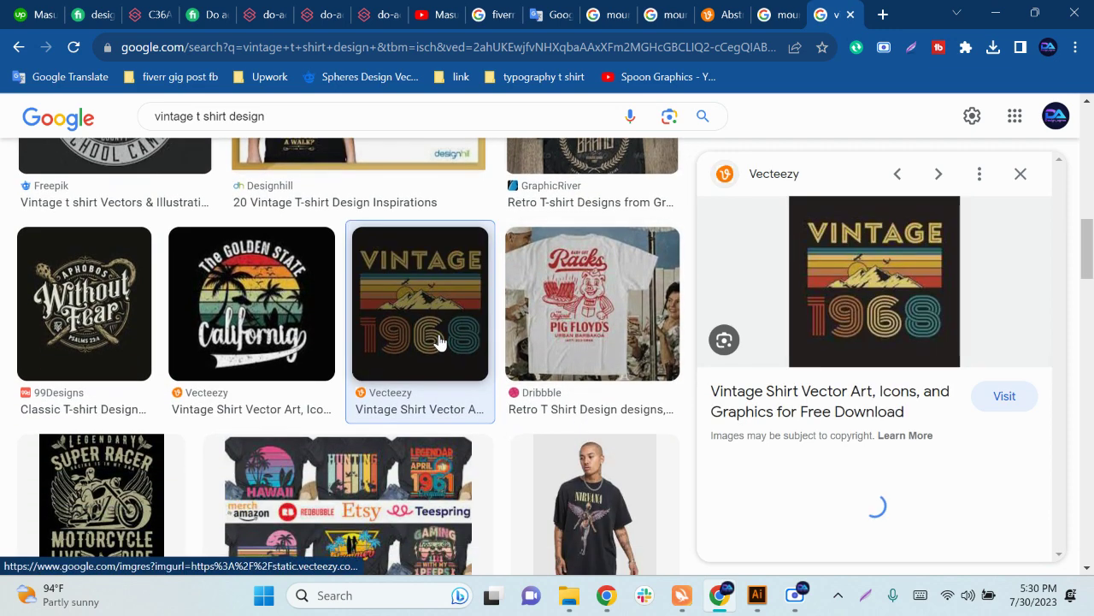
right_click(922, 289)
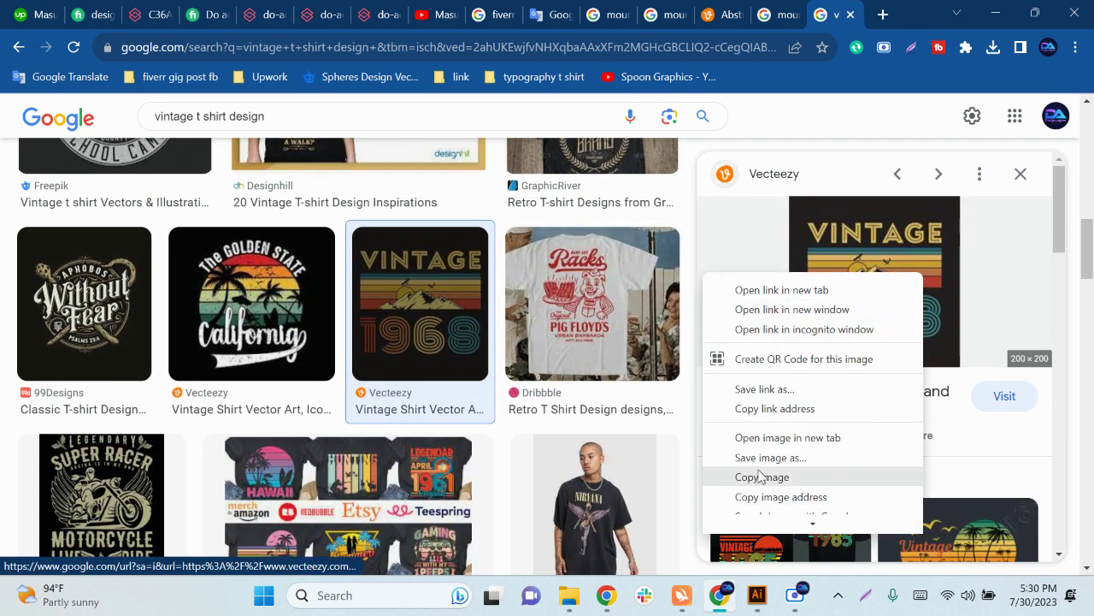
left_click(843, 479)
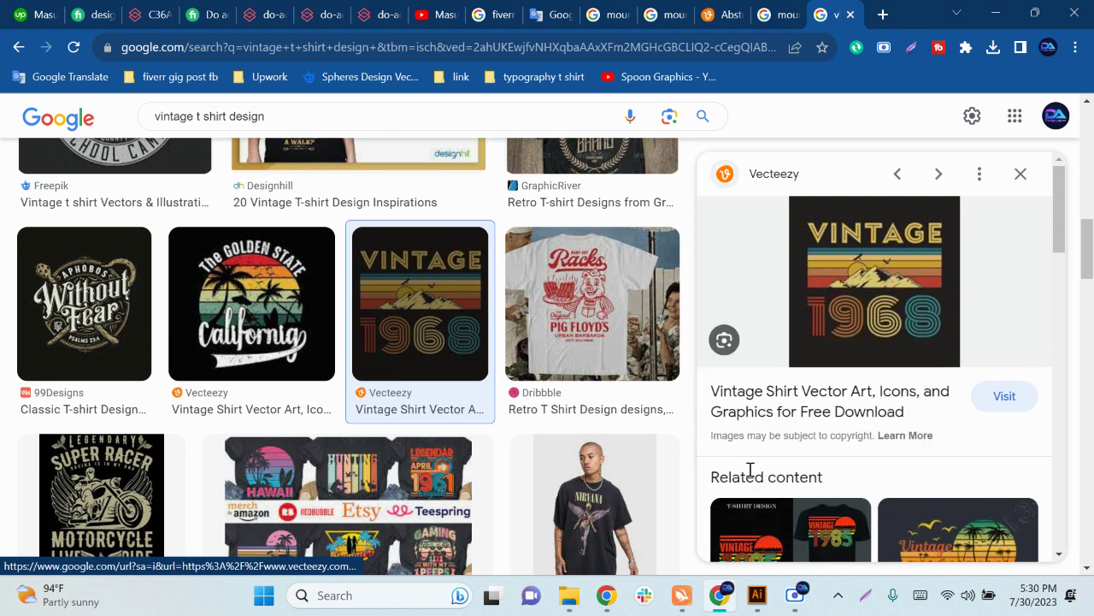
left_click(756, 596)
Step: Paste the Vintage 1968 reference image into the Illustrator document and enlarge it
left_click(686, 460)
key("ctrl+v")
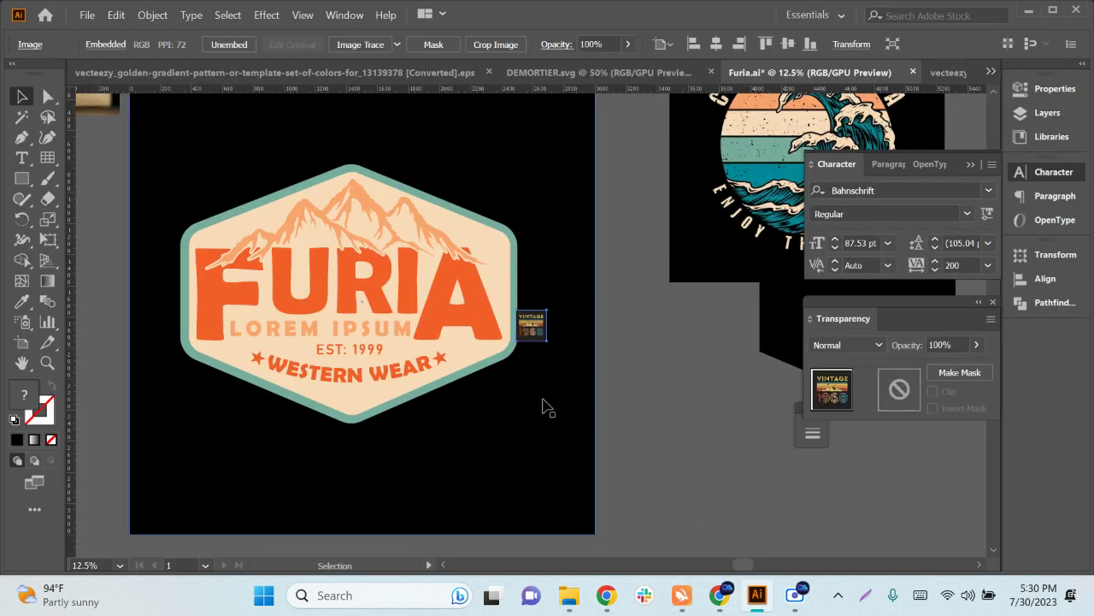
left_click_drag(547, 341, 694, 385)
Step: Ungroup the Furia badge into its separate parts
left_click_drag(495, 406, 379, 379)
left_click(379, 379)
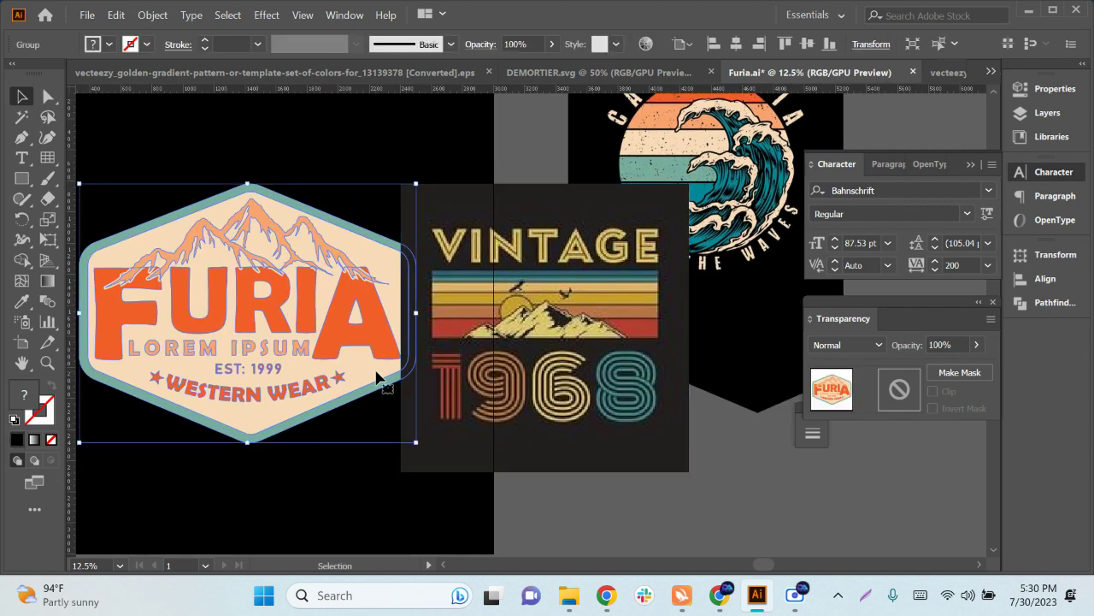
double_click(376, 376)
double_click(629, 532)
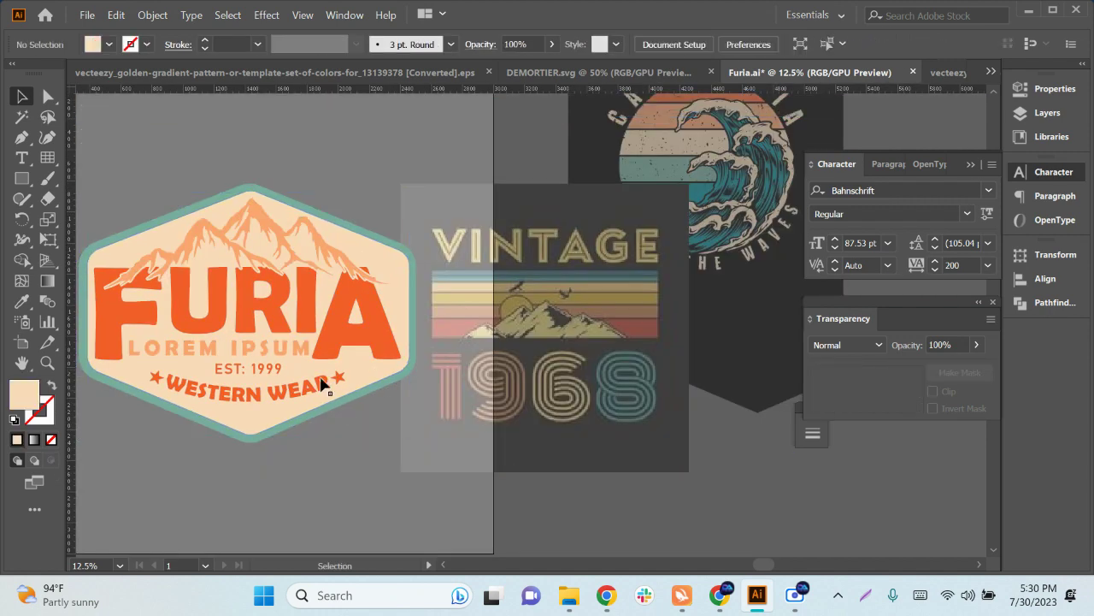
left_click(353, 350)
right_click(353, 350)
left_click(408, 191)
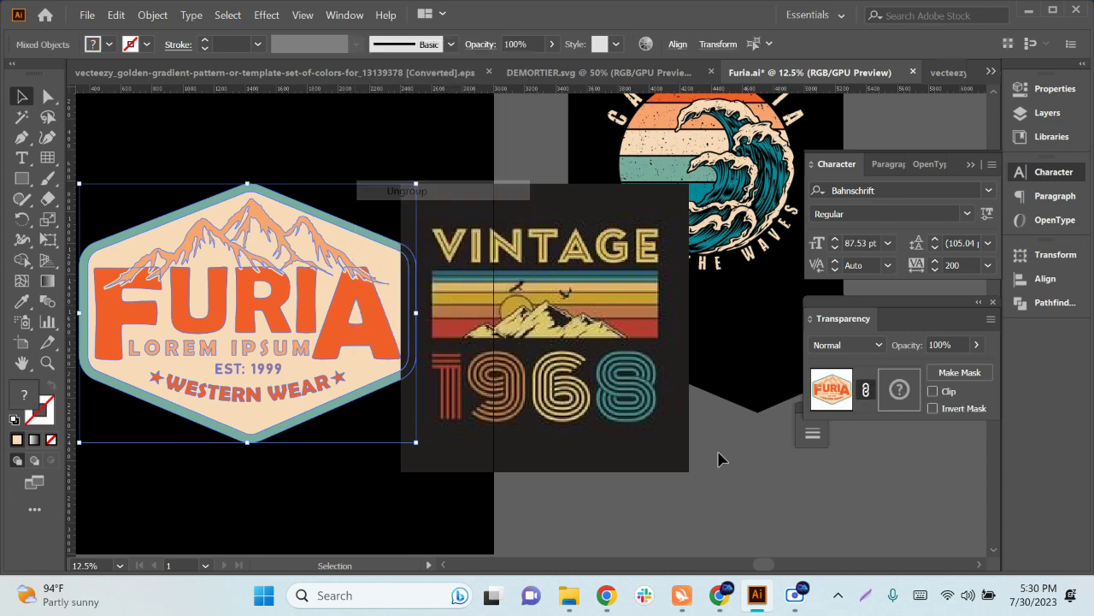
Step: Fill the hexagon background brick red, sampled from the Vintage image's red stripe
left_click(349, 379)
left_click(22, 301)
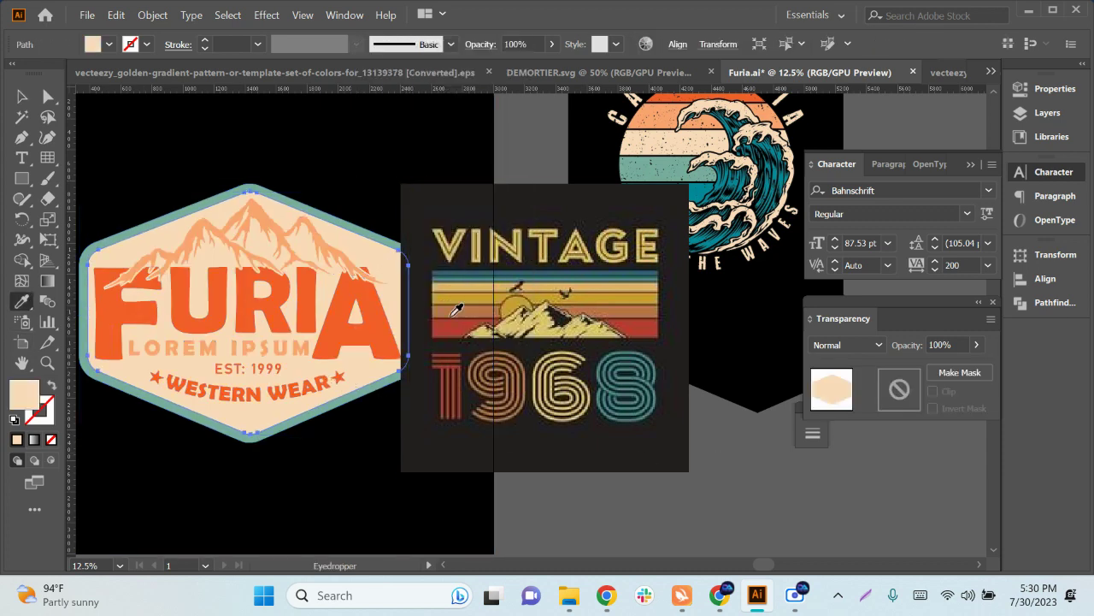
left_click(611, 296)
left_click(613, 289)
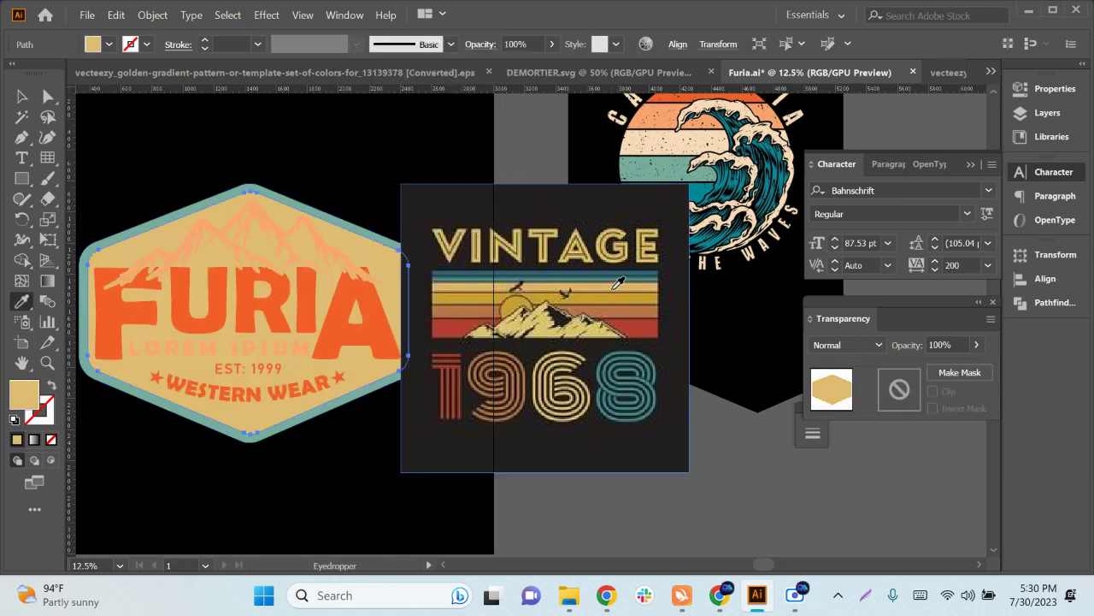
left_click(650, 330)
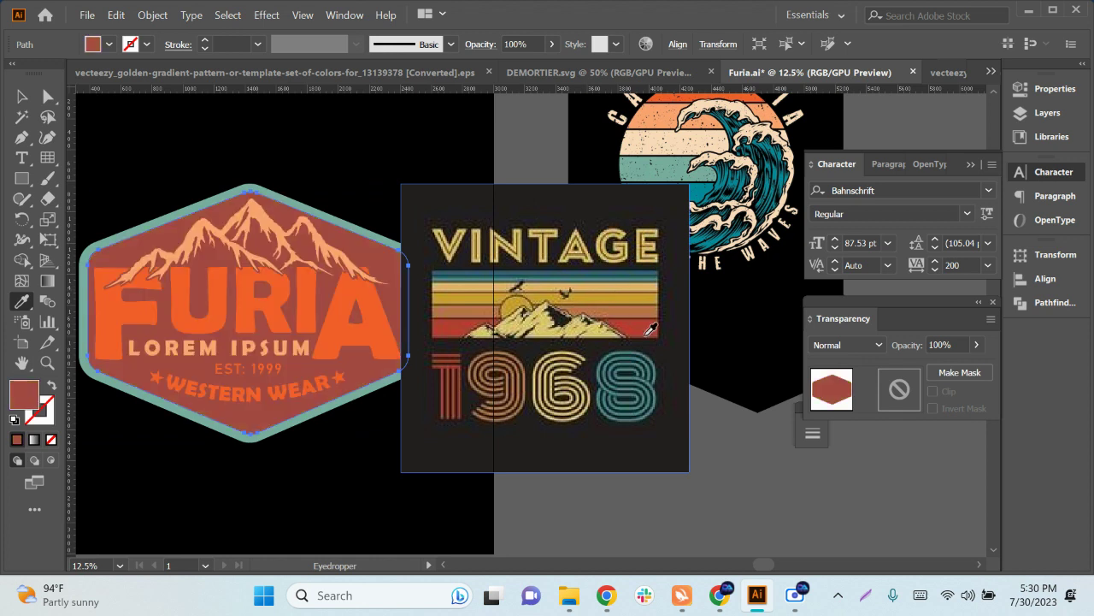
left_click(22, 97)
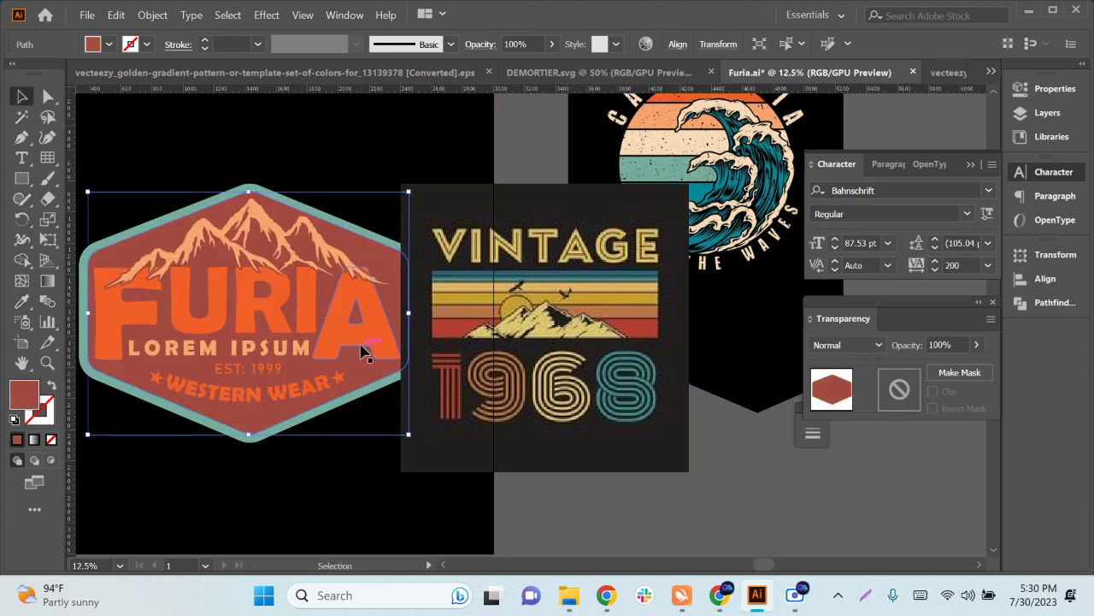
Step: Make the FURIA lettering cream, sampled from the wave artwork
left_click(355, 335)
key("i")
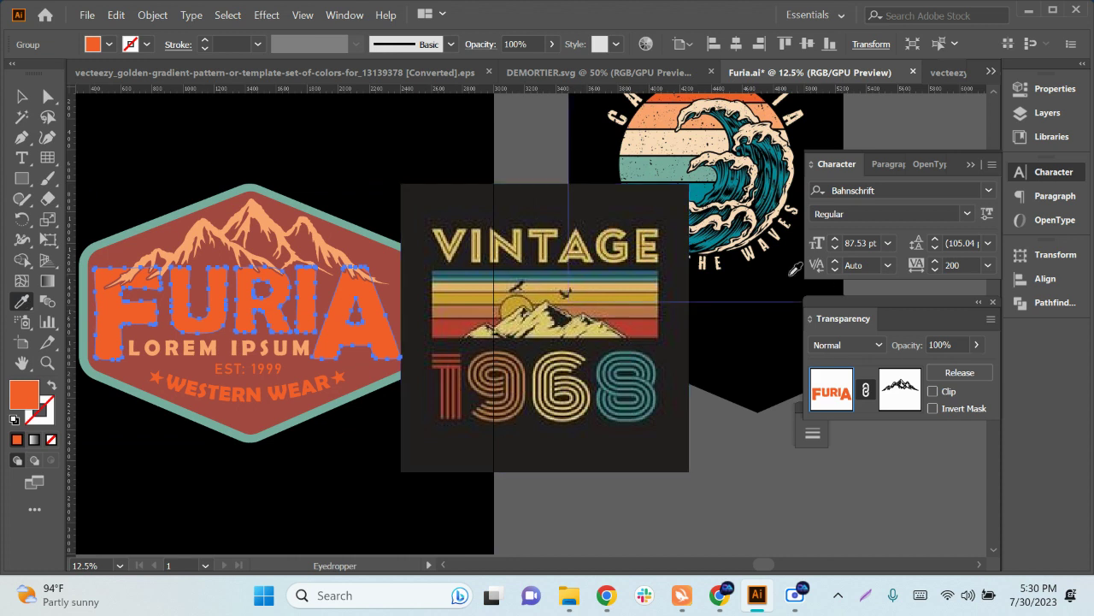
left_click(633, 286)
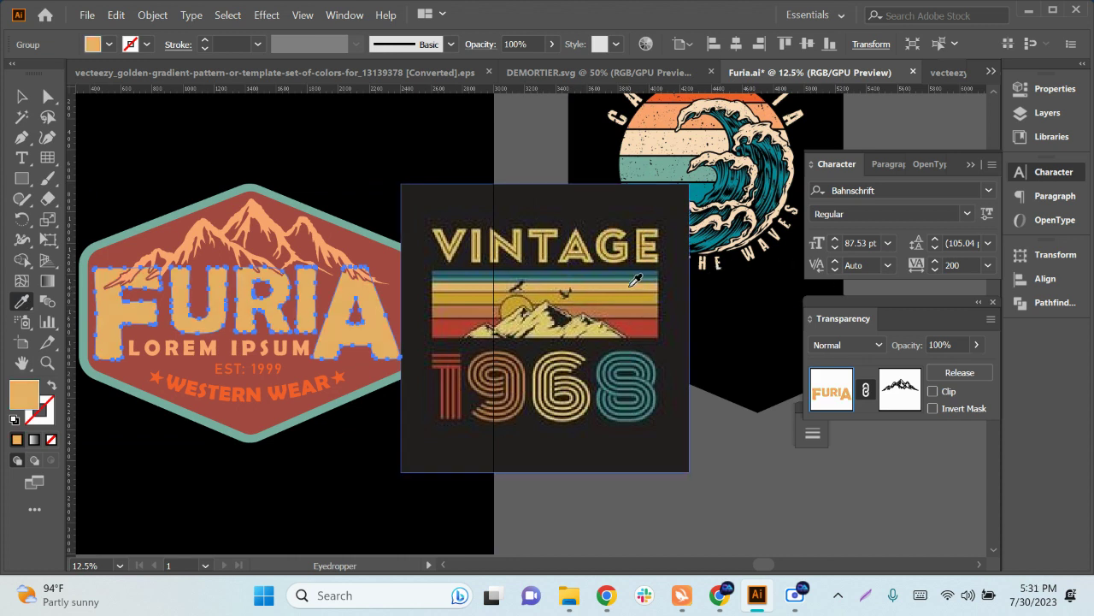
left_click(653, 153)
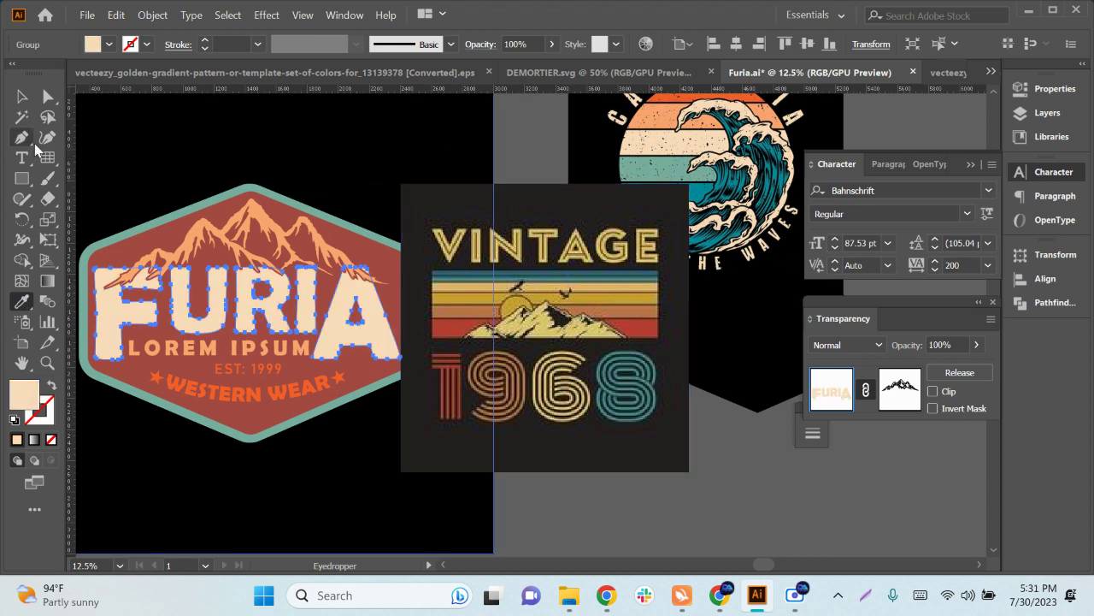
left_click(21, 97)
Step: Make the LOREM IPSUM and WESTERN WEAR text cream with the Eyedropper
left_click(684, 469)
left_click(269, 351)
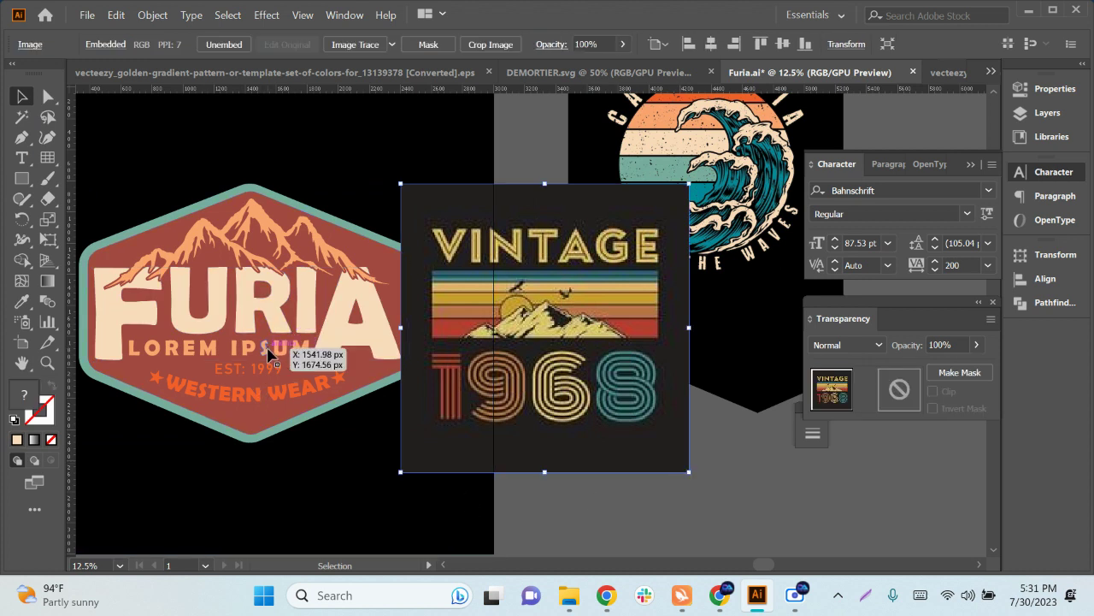
left_click(21, 301)
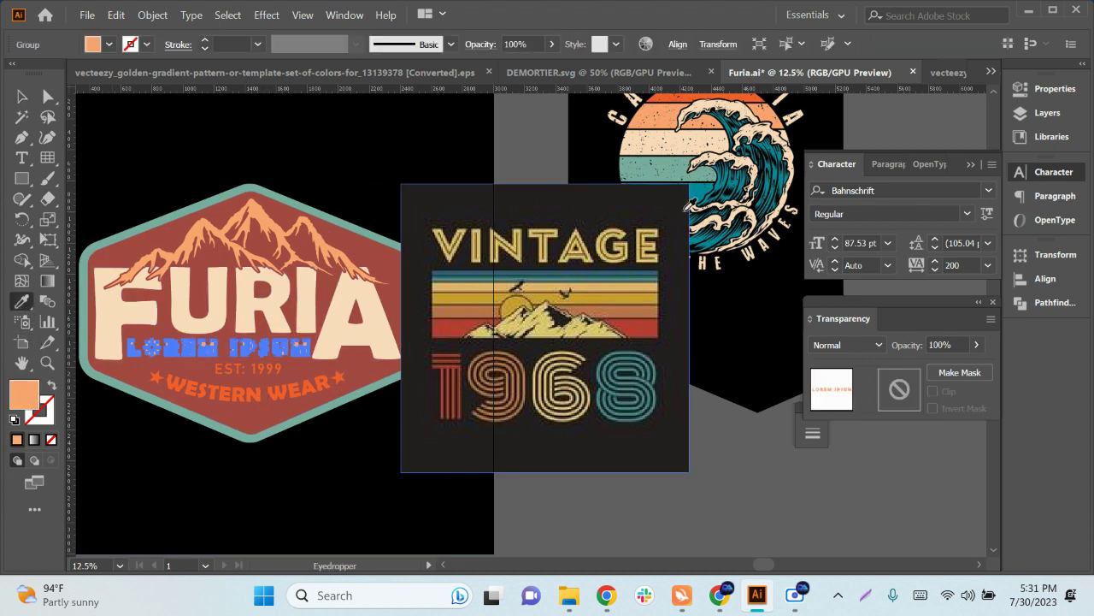
left_click(675, 139)
key("v")
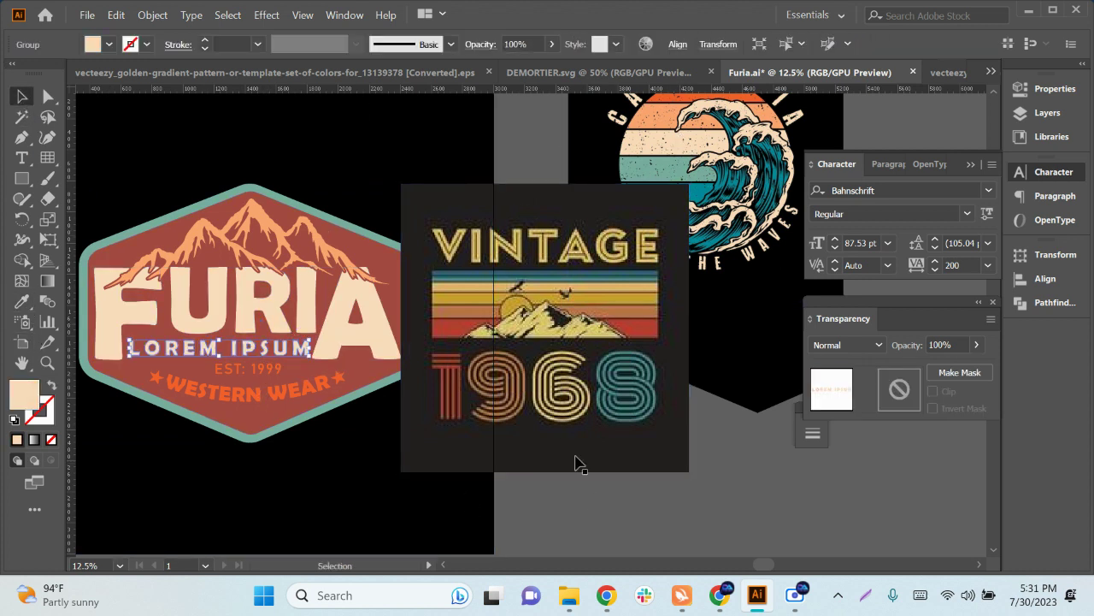
left_click(618, 488)
left_click(254, 399)
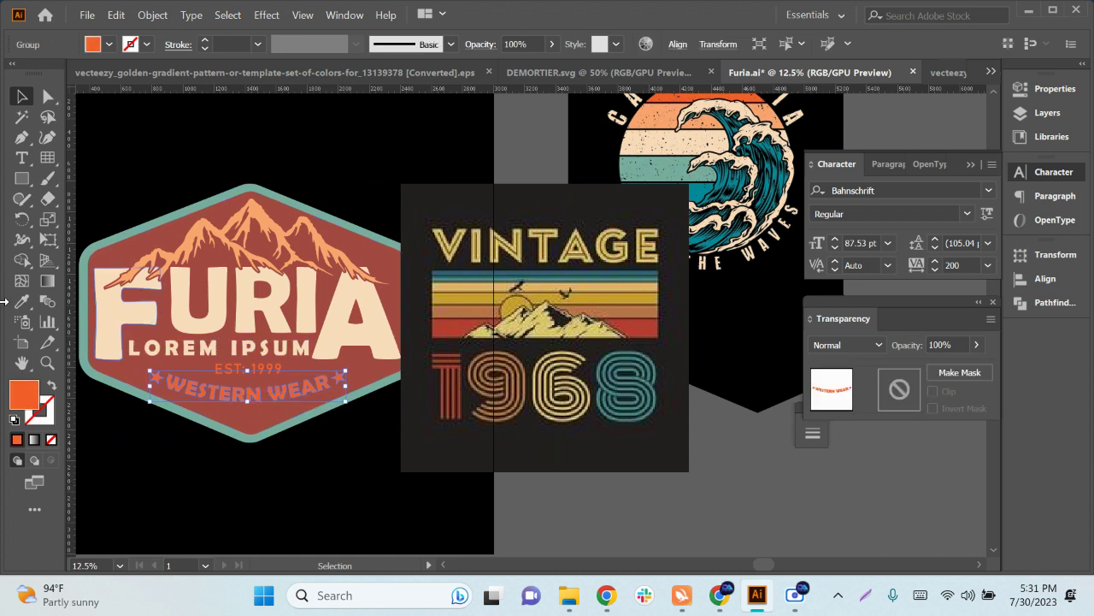
left_click(21, 301)
left_click(710, 133)
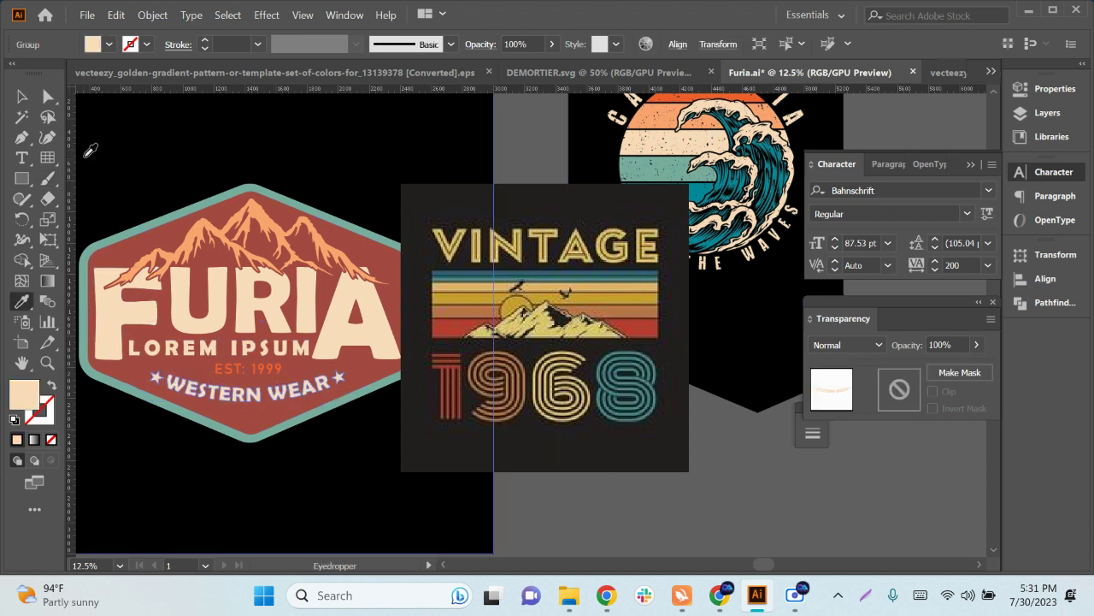
left_click(21, 98)
Step: Turn the mountains and the teal outer border cream to match the lettering
left_click(266, 212)
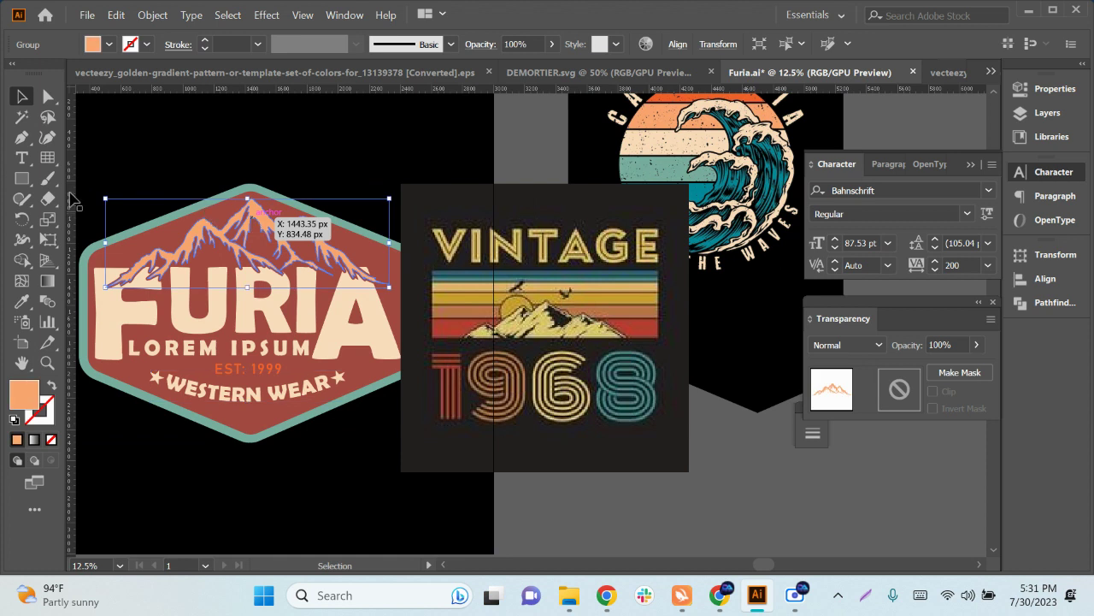
left_click(22, 301)
left_click(336, 321)
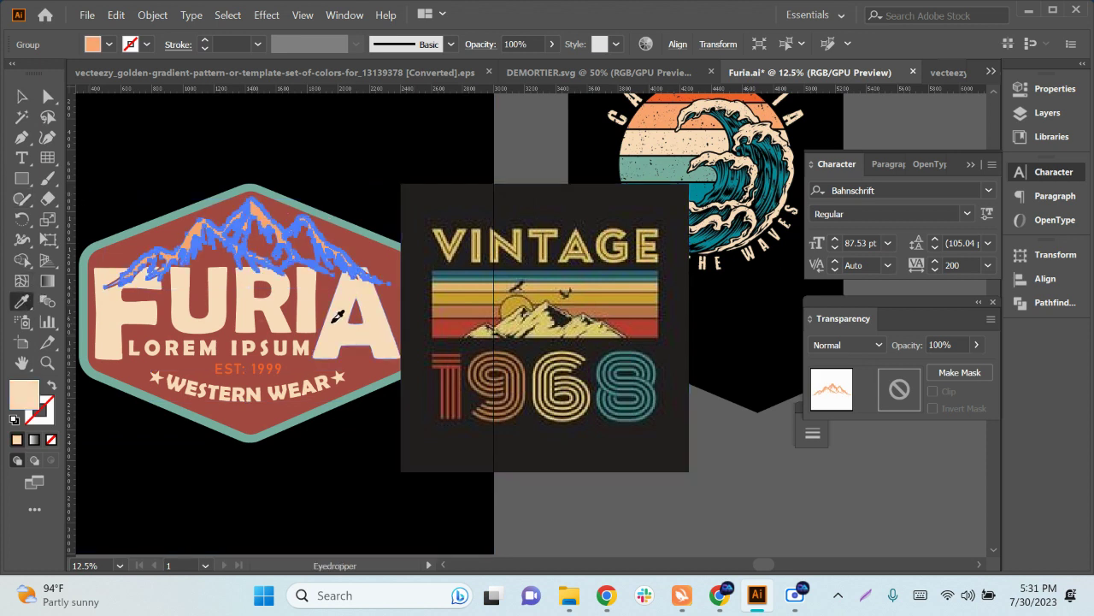
left_click(21, 96)
left_click(603, 512)
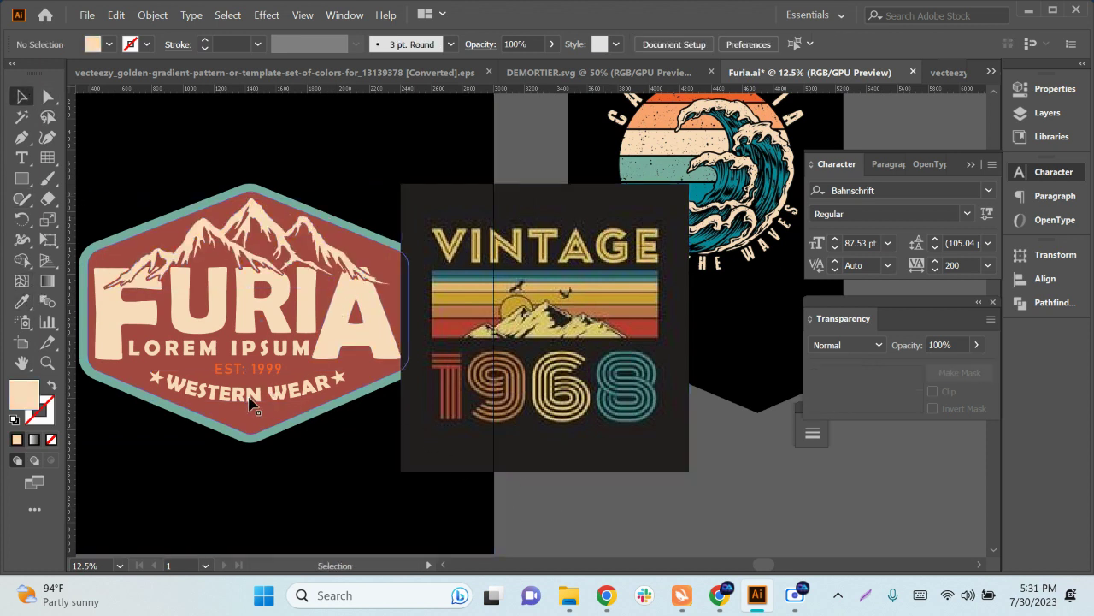
left_click(267, 436)
left_click(22, 301)
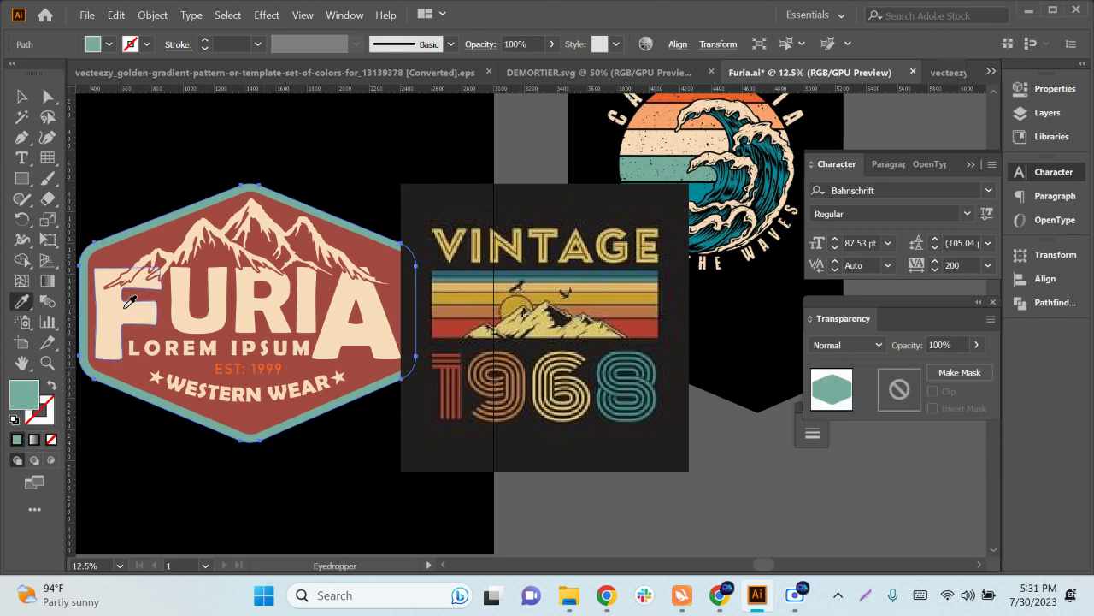
left_click(126, 310)
left_click(22, 96)
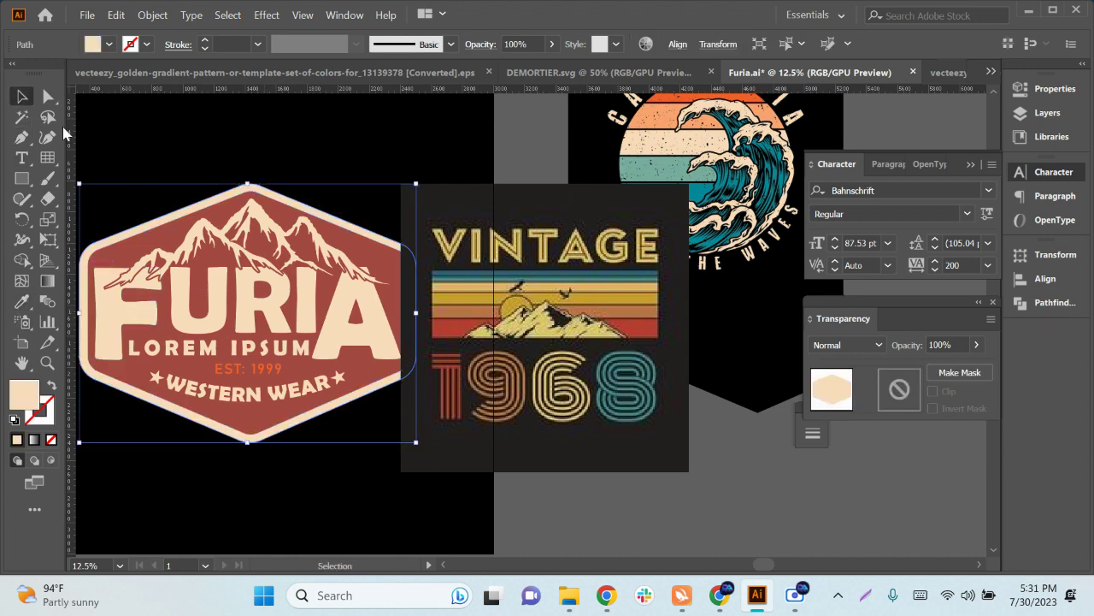
left_click(551, 508)
Step: Make the EST: 1999 text cream and delete the Vintage 1968 reference image
left_click(261, 370)
scroll(284, 446, "up", 2)
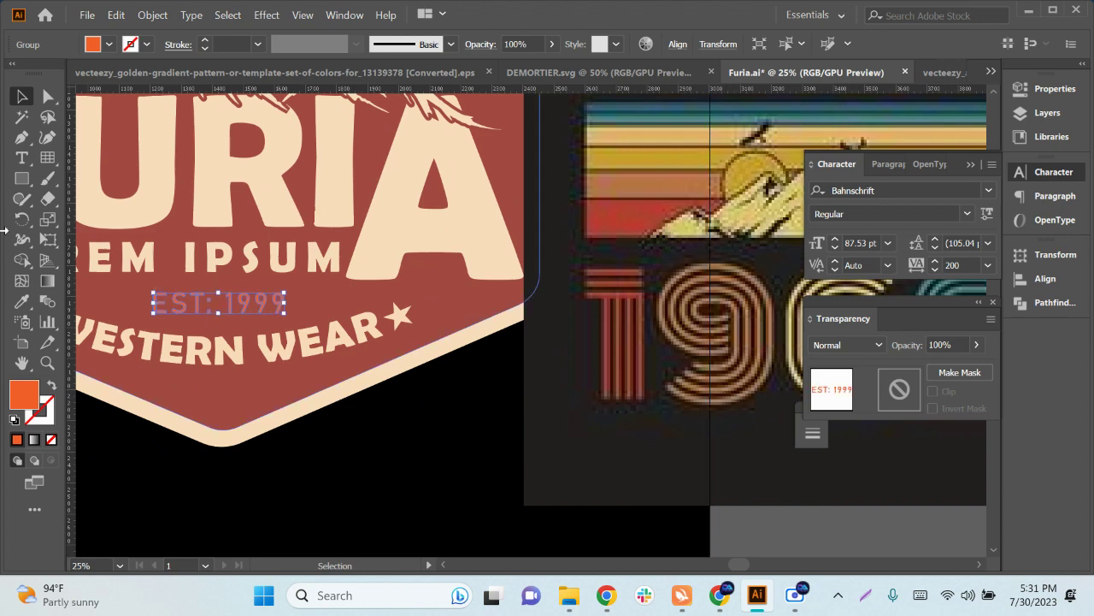
left_click(205, 184)
left_click(21, 97)
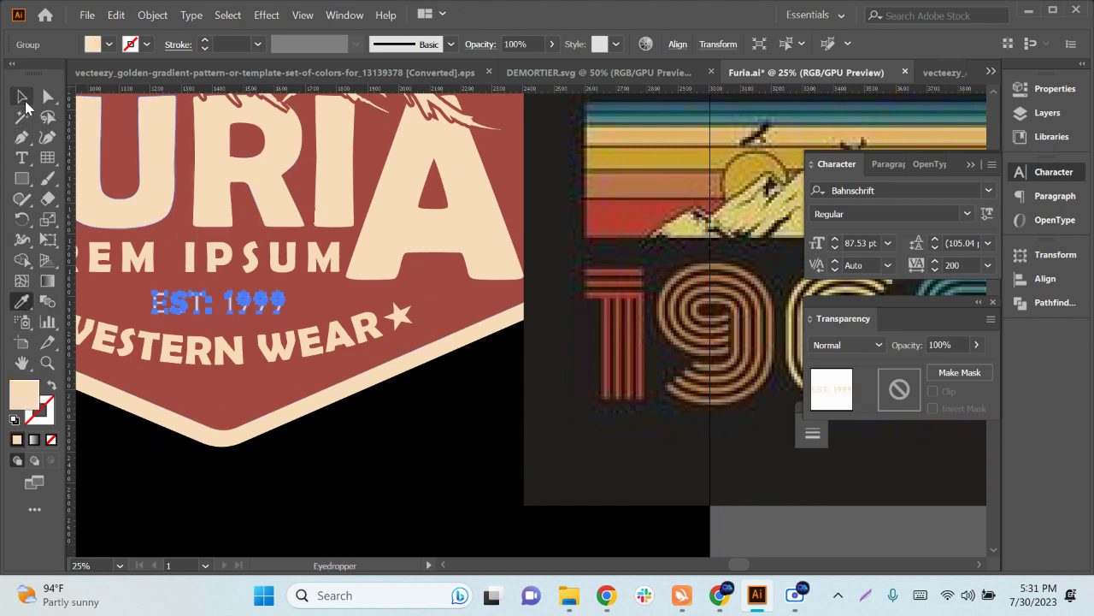
scroll(448, 429, "down", 2)
left_click(604, 437)
key("Delete")
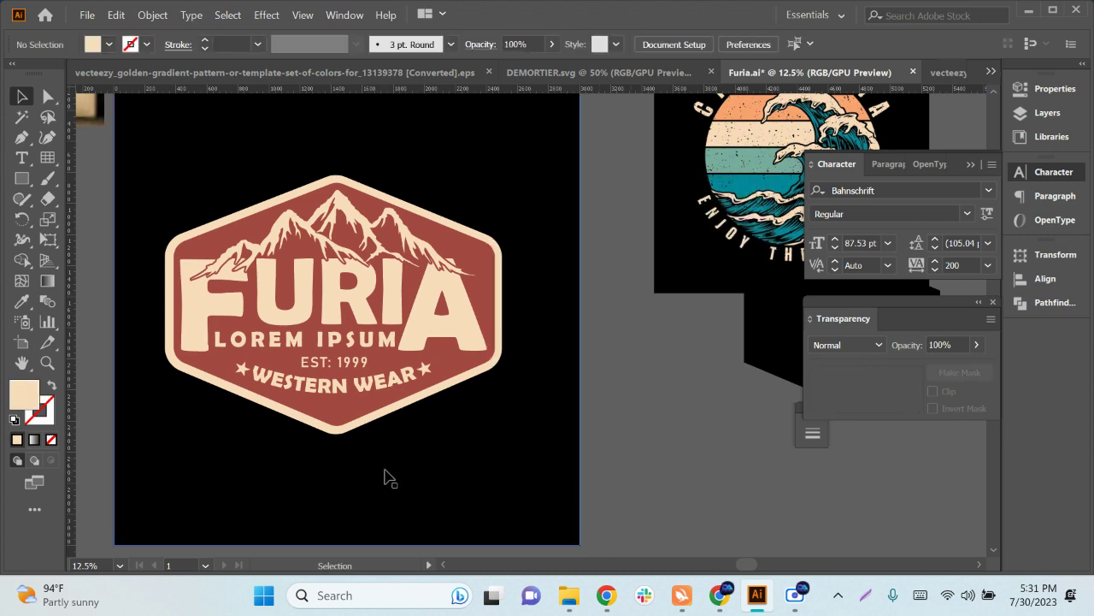
Step: Delete the California wave reference artwork
scroll(385, 472, "down", 2)
left_click(628, 394)
key("Delete")
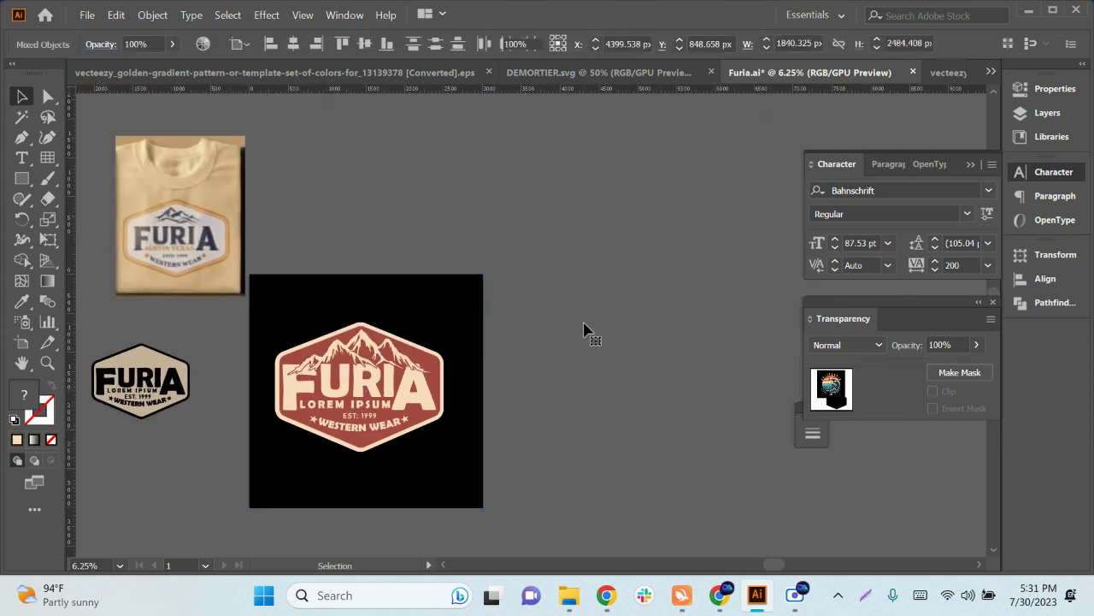
scroll(389, 477, "up", 1)
scroll(556, 447, "up", 1)
scroll(577, 454, "down", 1)
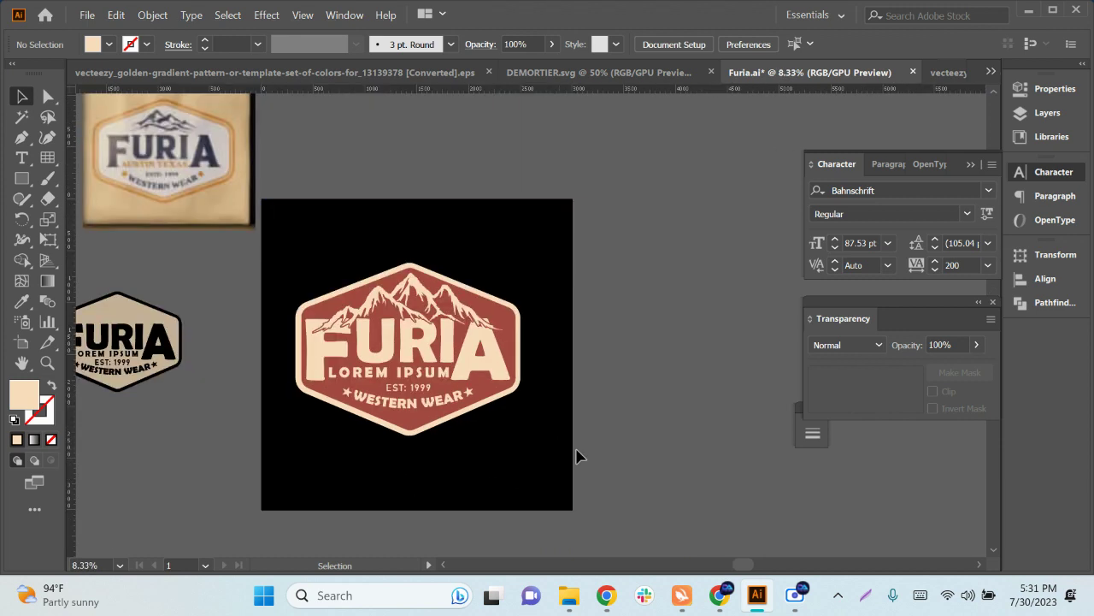
Step: Group all badge parts and centre the group horizontally and vertically on the artboard
left_click(357, 275)
key("ctrl+g")
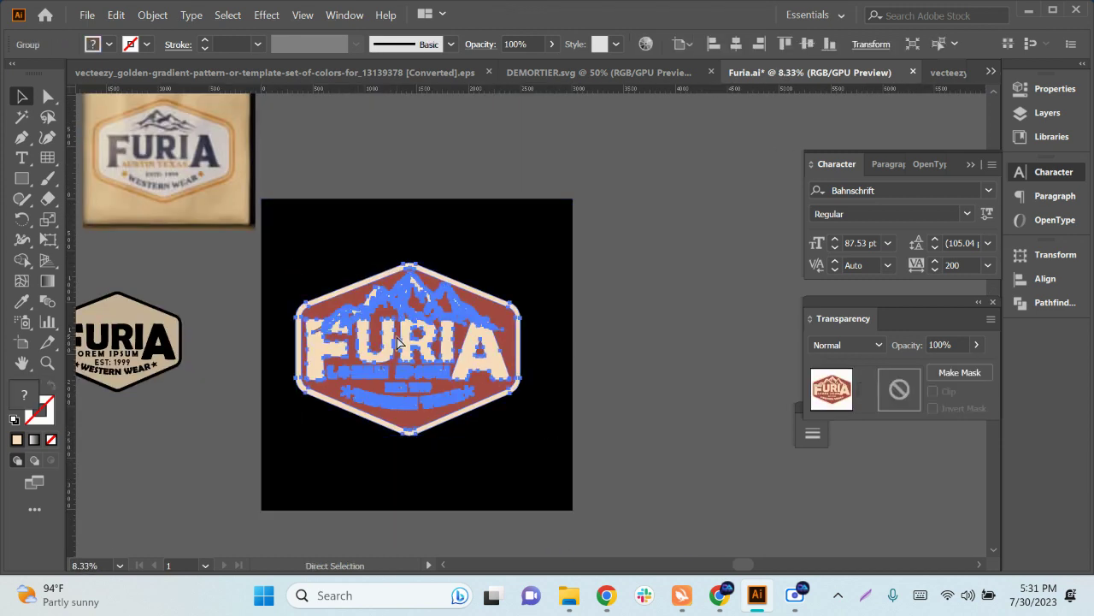
left_click(736, 45)
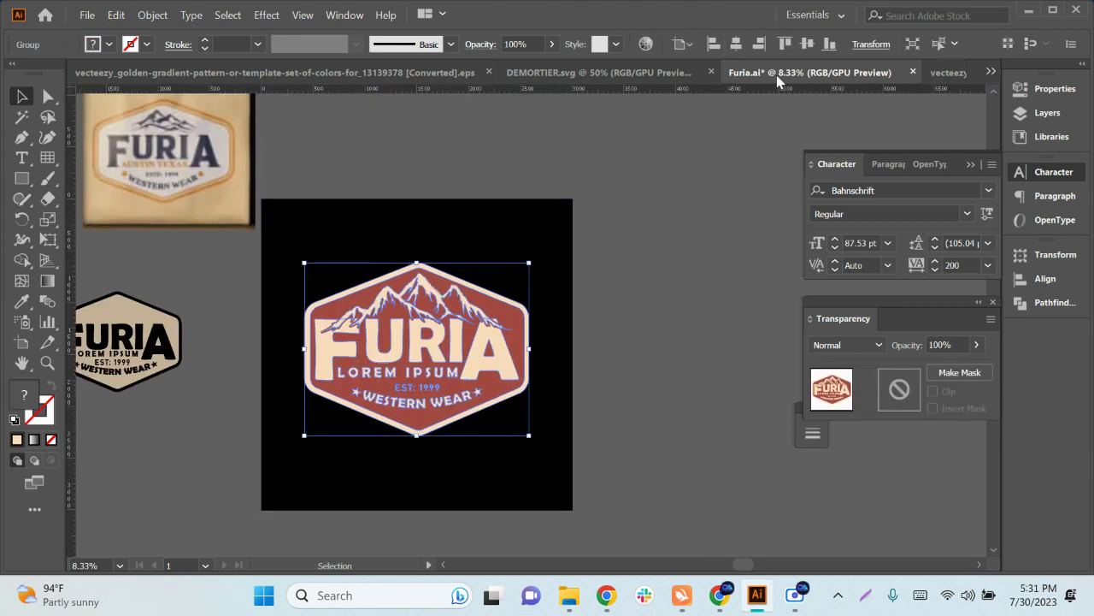
left_click(812, 47)
left_click(737, 306)
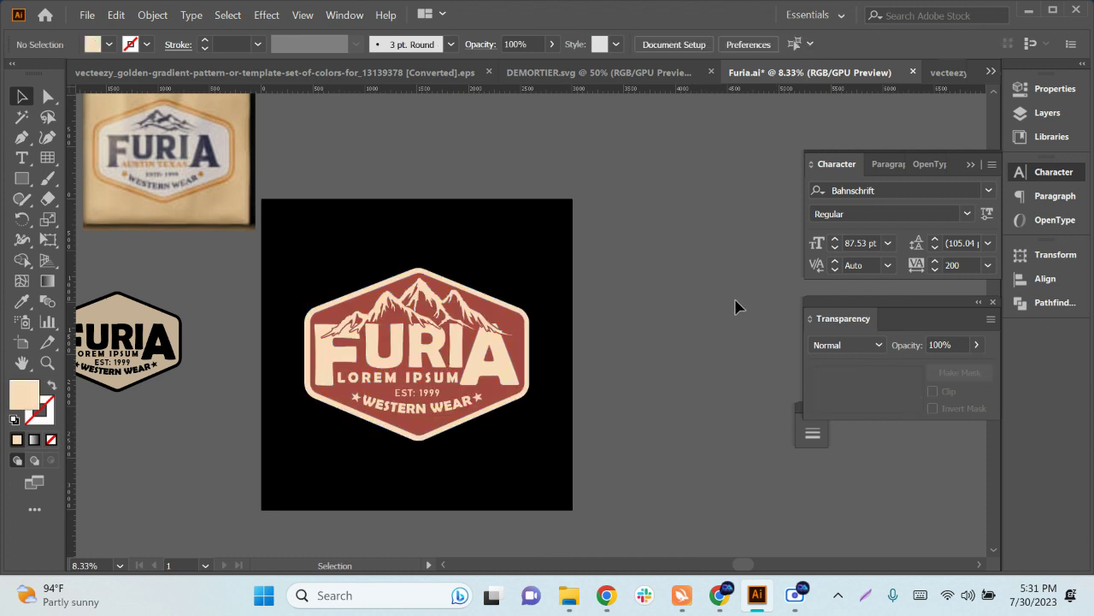
scroll(424, 484, "up", 1)
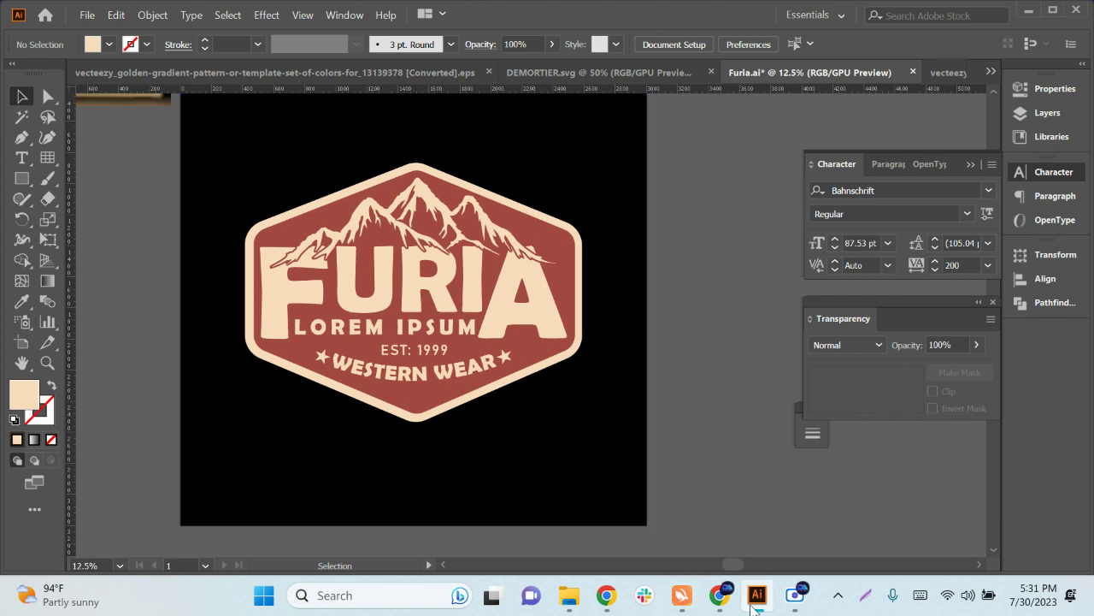
left_click(720, 595)
Step: Preview the Stay Wild, Clothing Company and Difficult Roads vintage t-shirt designs
scroll(701, 400, "down", 3)
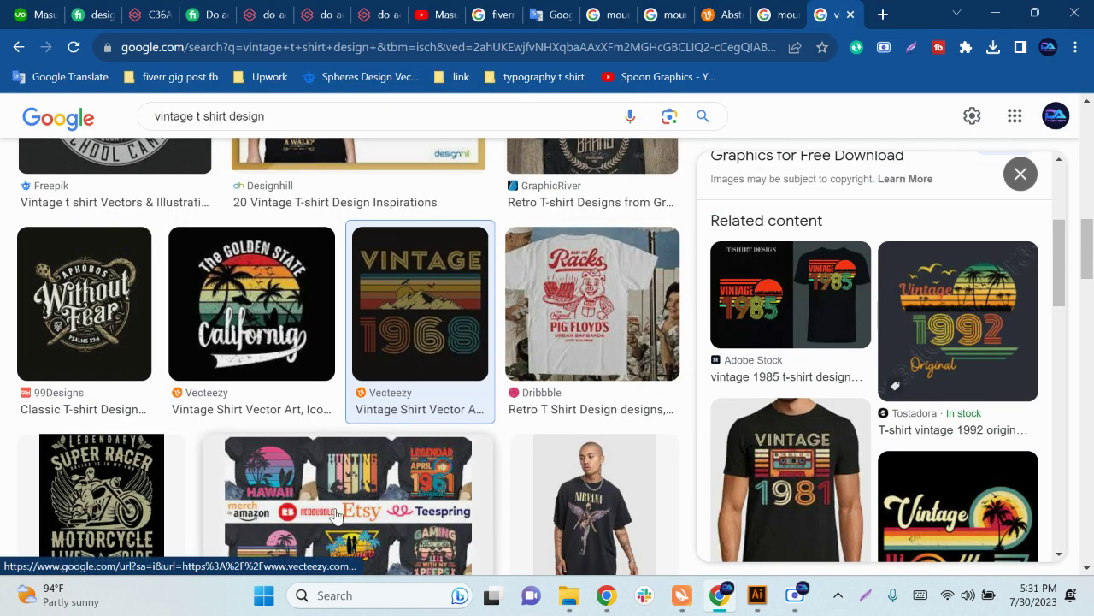
scroll(941, 368, "up", 2)
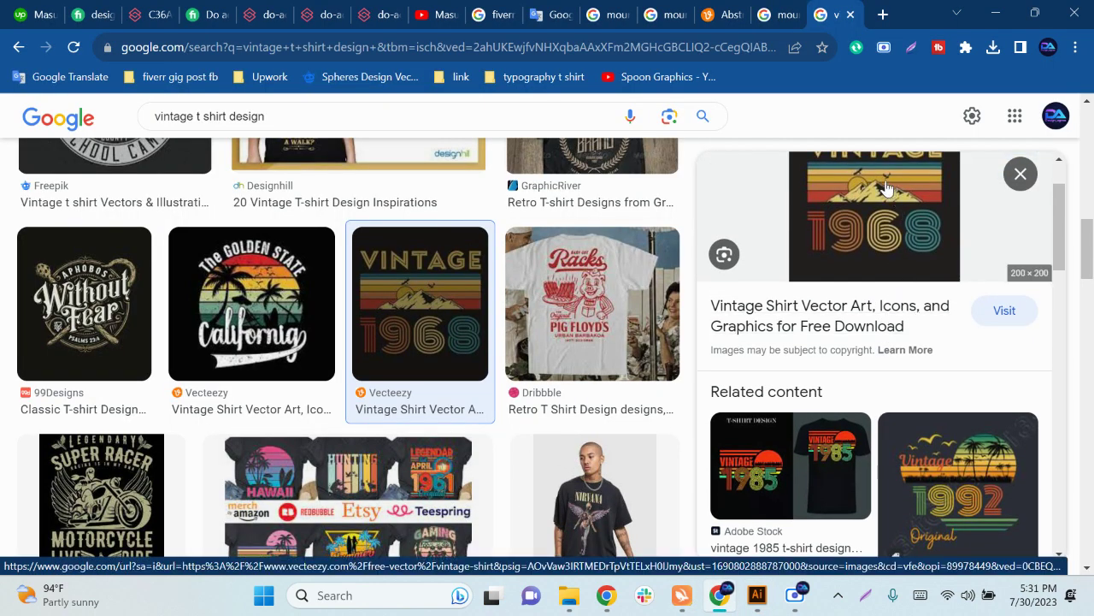
scroll(442, 447, "down", 5)
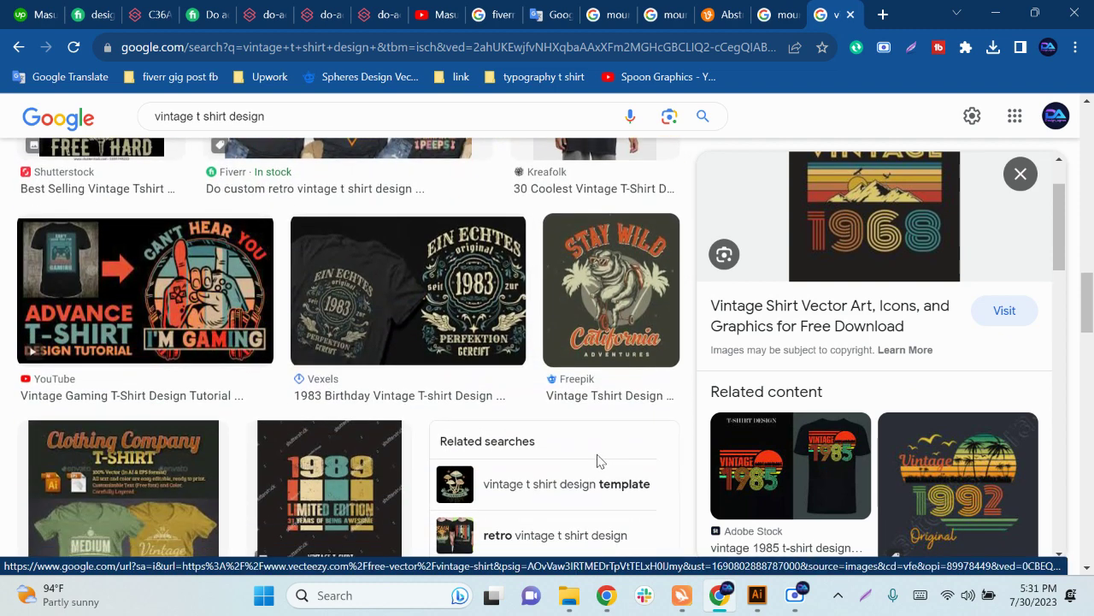
left_click(631, 293)
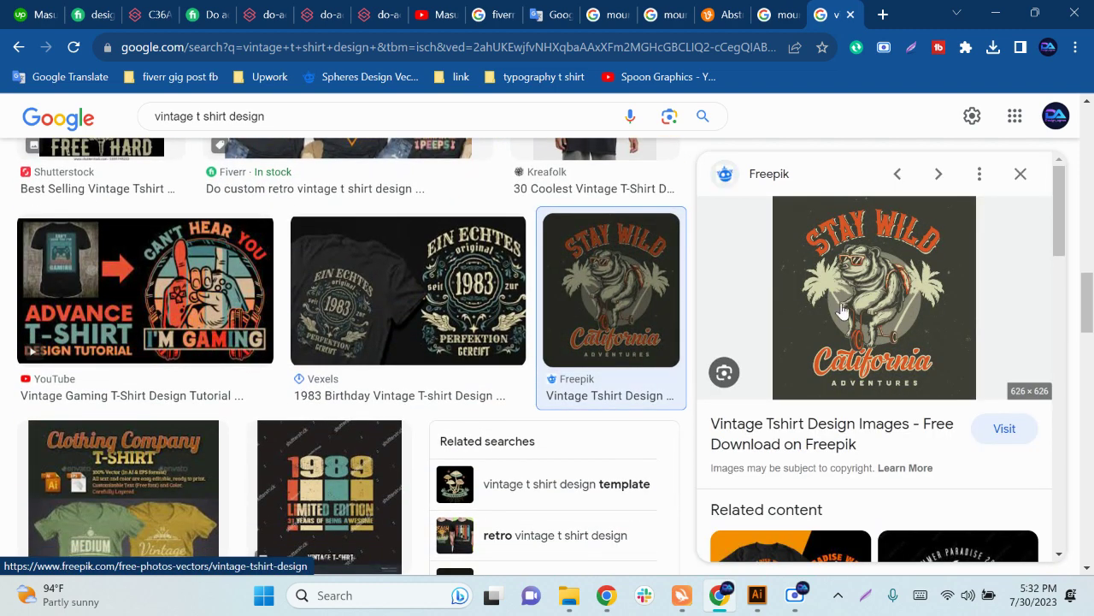
scroll(188, 359, "down", 2)
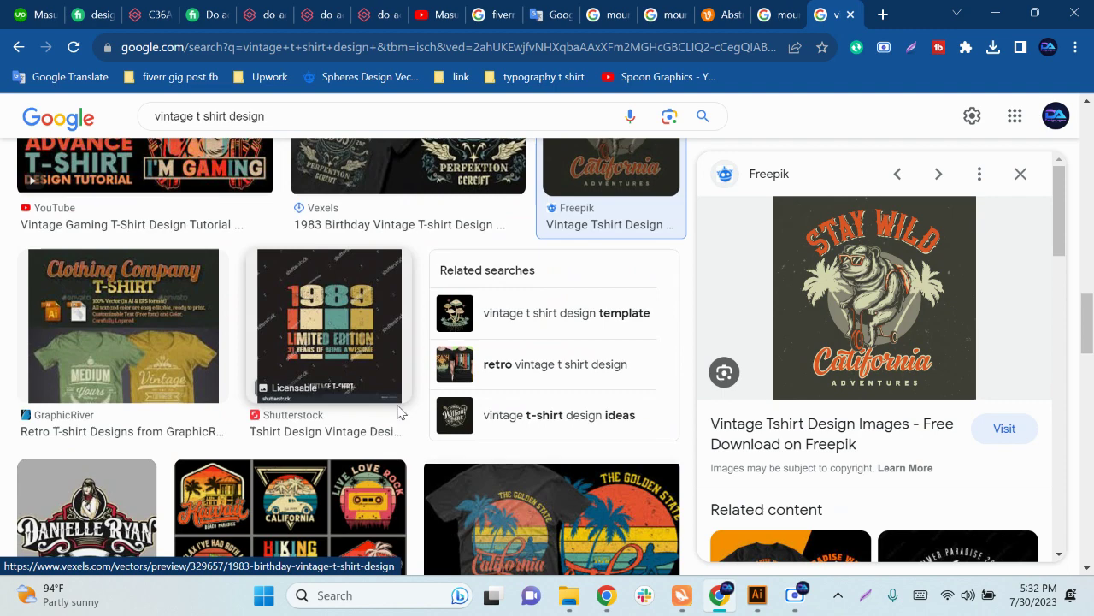
left_click(191, 354)
scroll(521, 423, "down", 2)
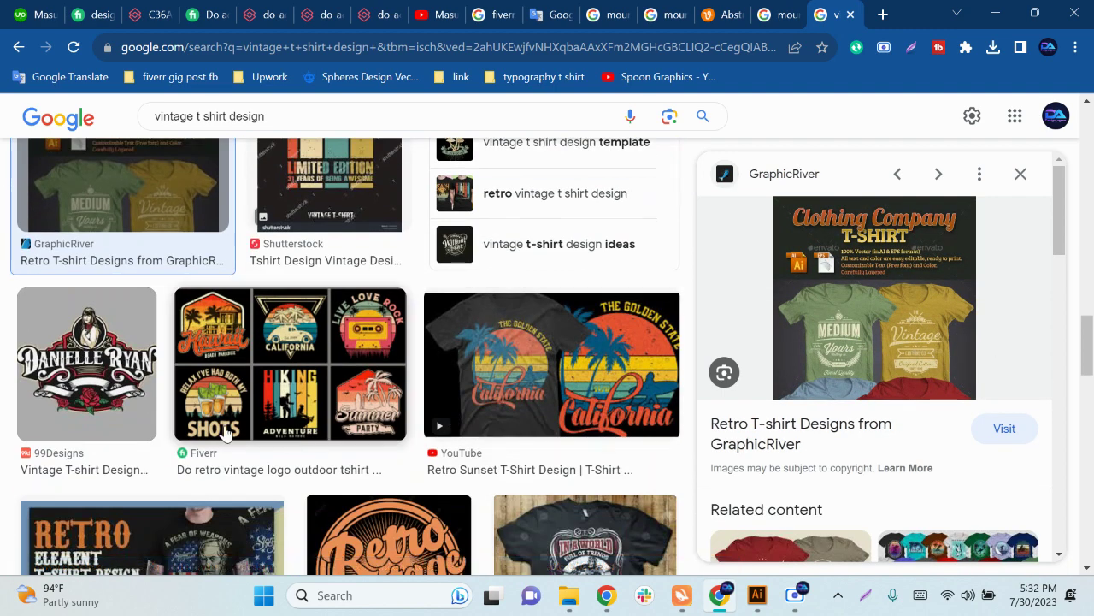
scroll(222, 485, "down", 2)
scroll(162, 492, "down", 3)
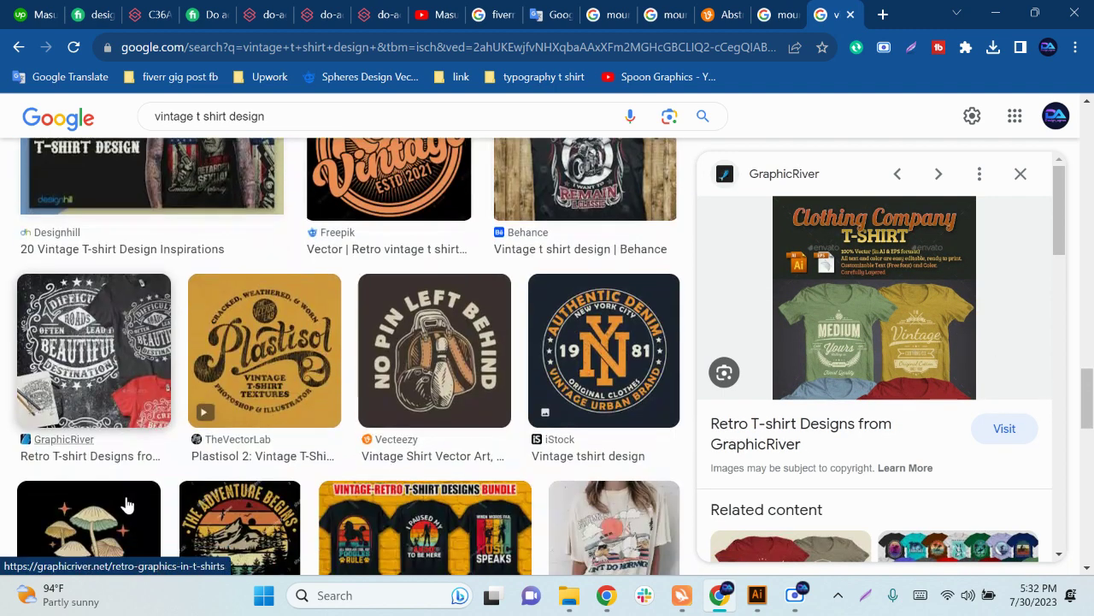
left_click(100, 384)
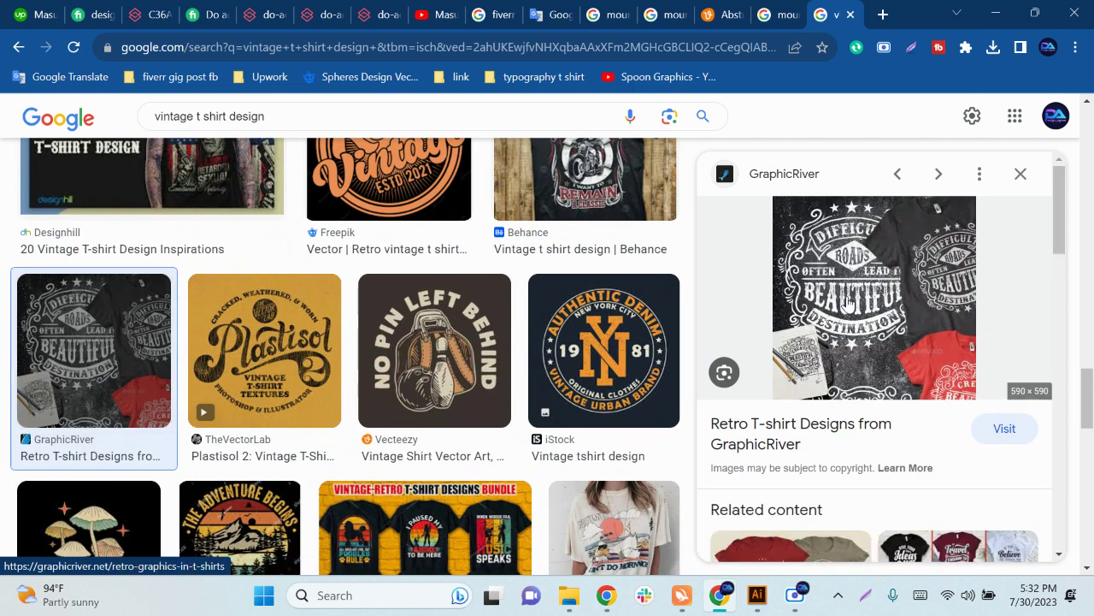
Step: Check the Furia logo group in Illustrator, then select the old search query in Chrome
left_click(757, 595)
left_click(461, 369)
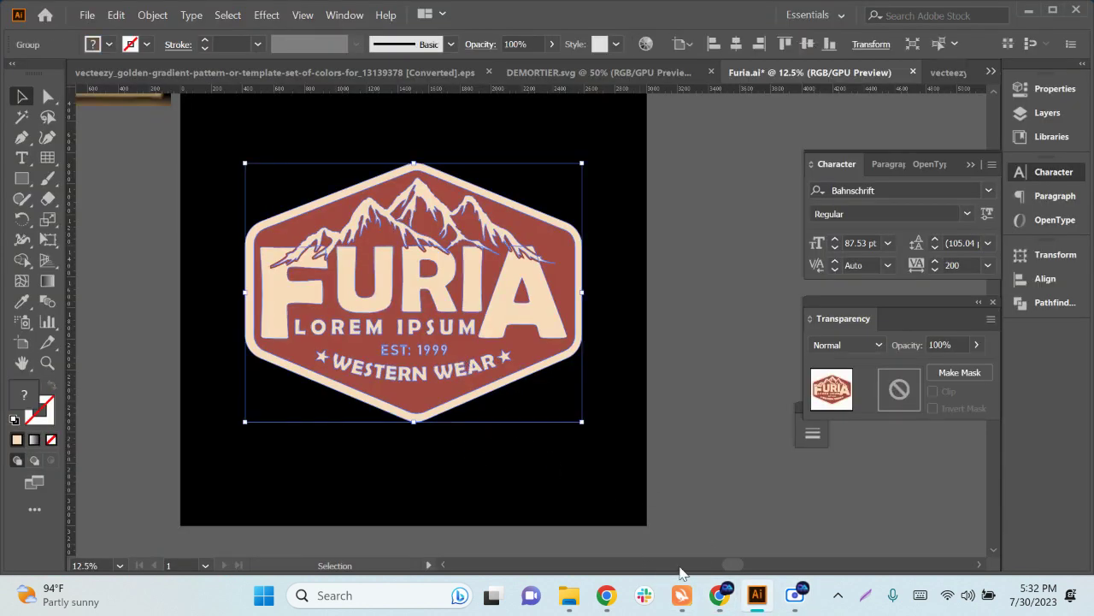
left_click(719, 598)
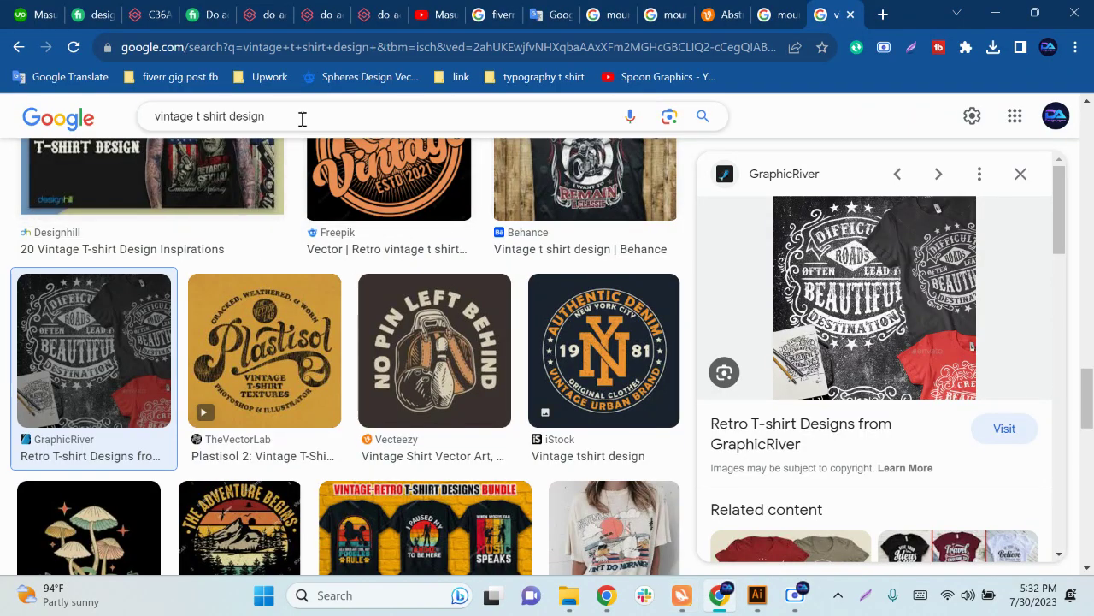
left_click_drag(299, 115, 157, 106)
scroll(299, 119, "up", 3)
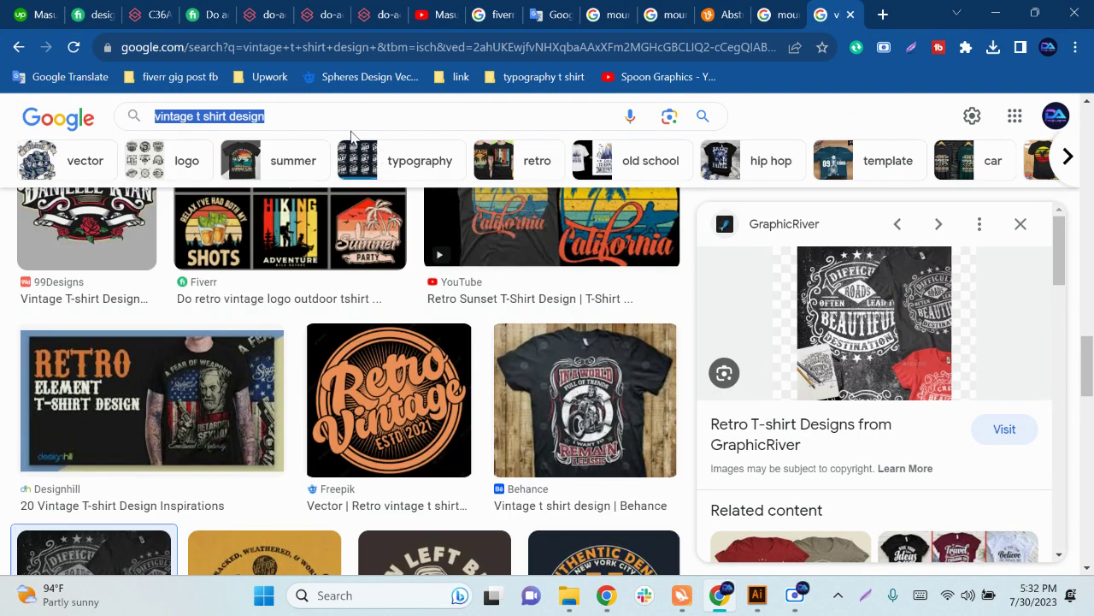
Step: Search Google for 'grang effect' and scroll the All results to Freepik's grunge images
type("g")
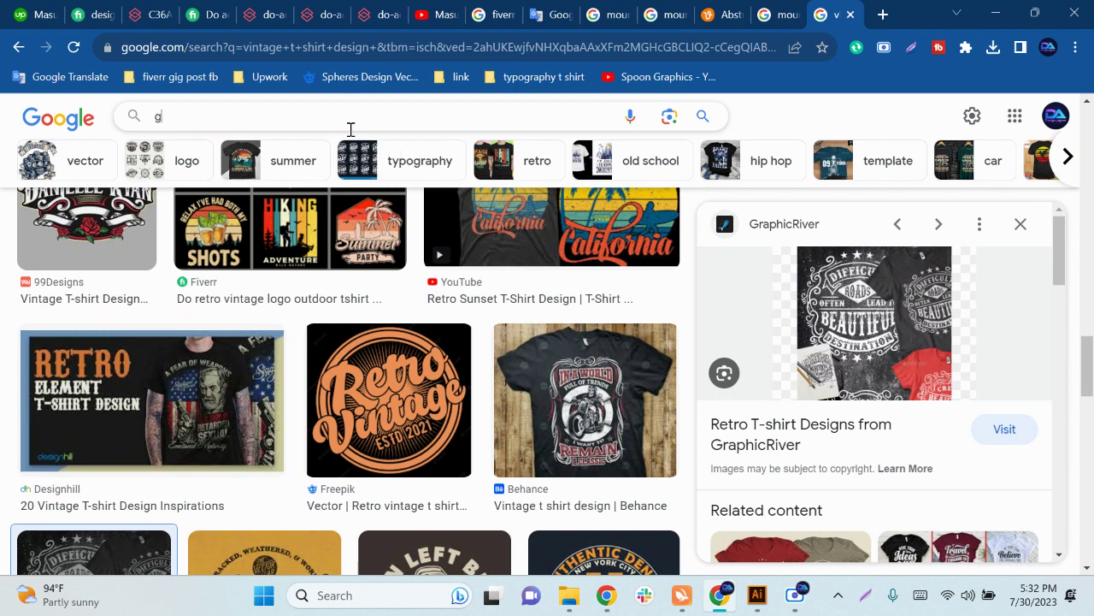
type("rang")
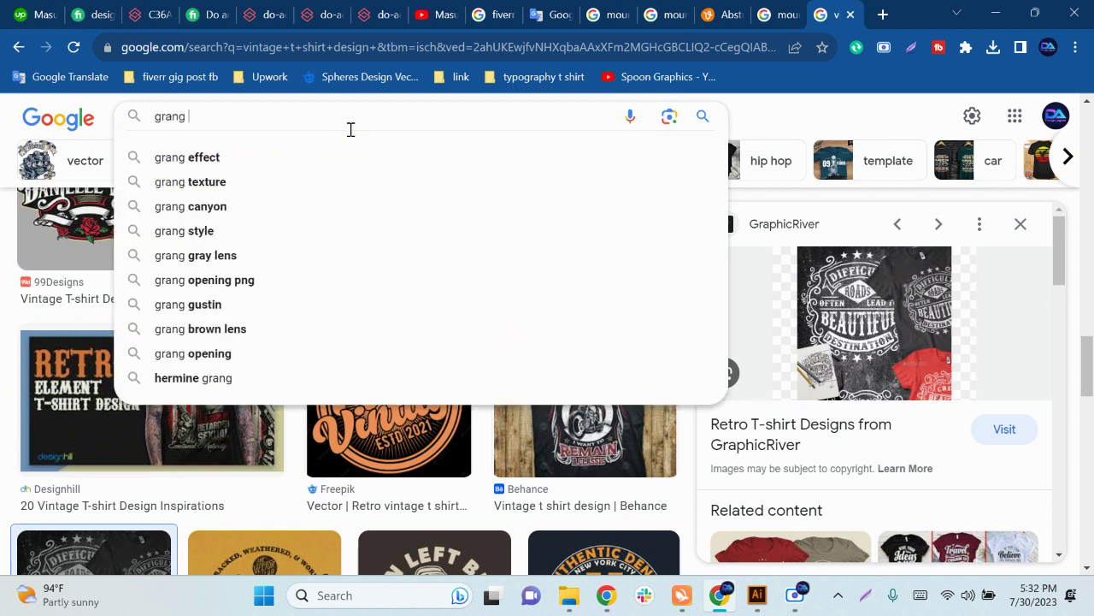
left_click(279, 155)
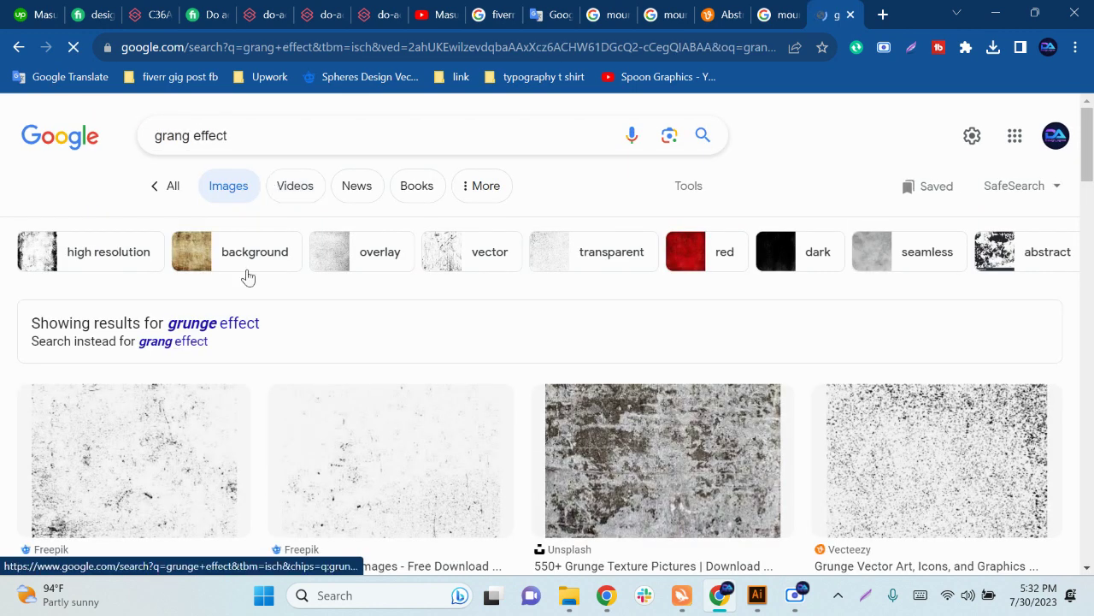
scroll(256, 282, "down", 1)
scroll(95, 441, "down", 1)
scroll(95, 441, "up", 2)
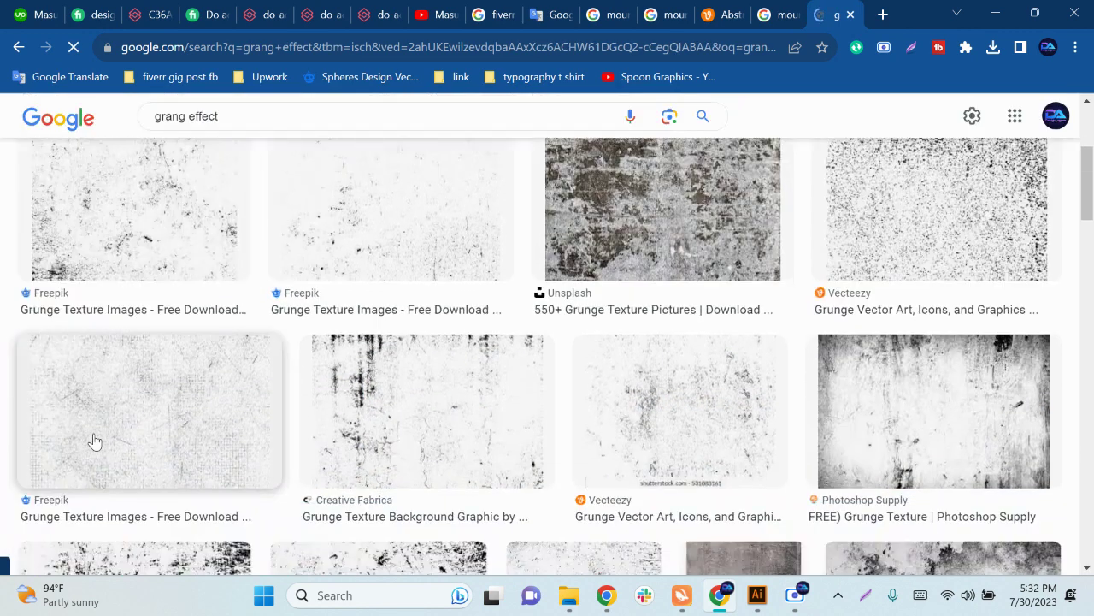
left_click(178, 193)
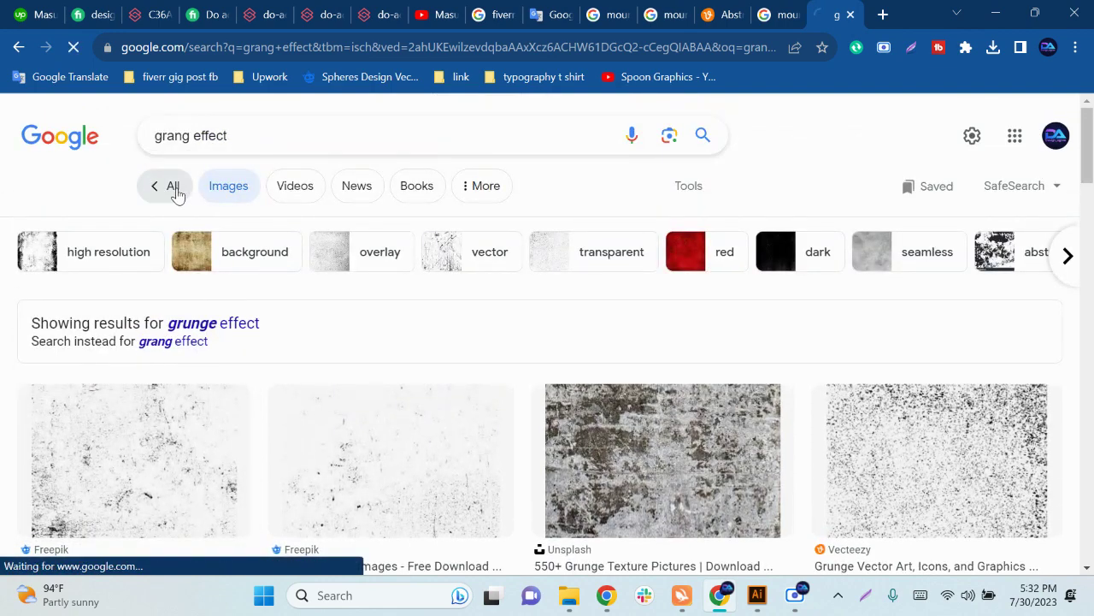
scroll(151, 448, "down", 4)
scroll(150, 445, "down", 1)
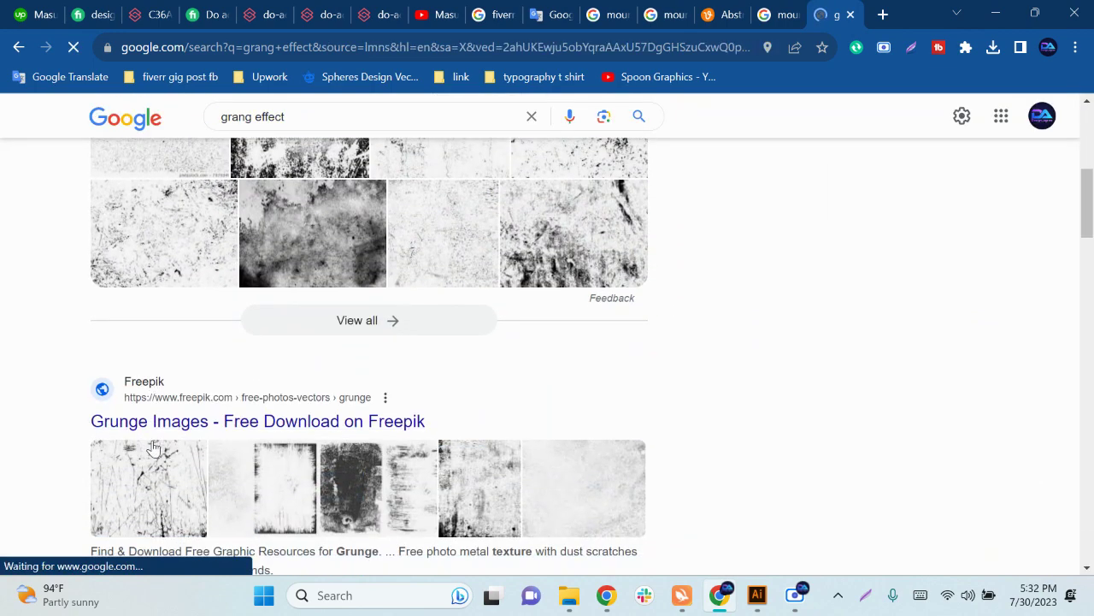
Step: Download Freepik's free distress grain grunge texture vector and open the downloaded zip
left_click(157, 427)
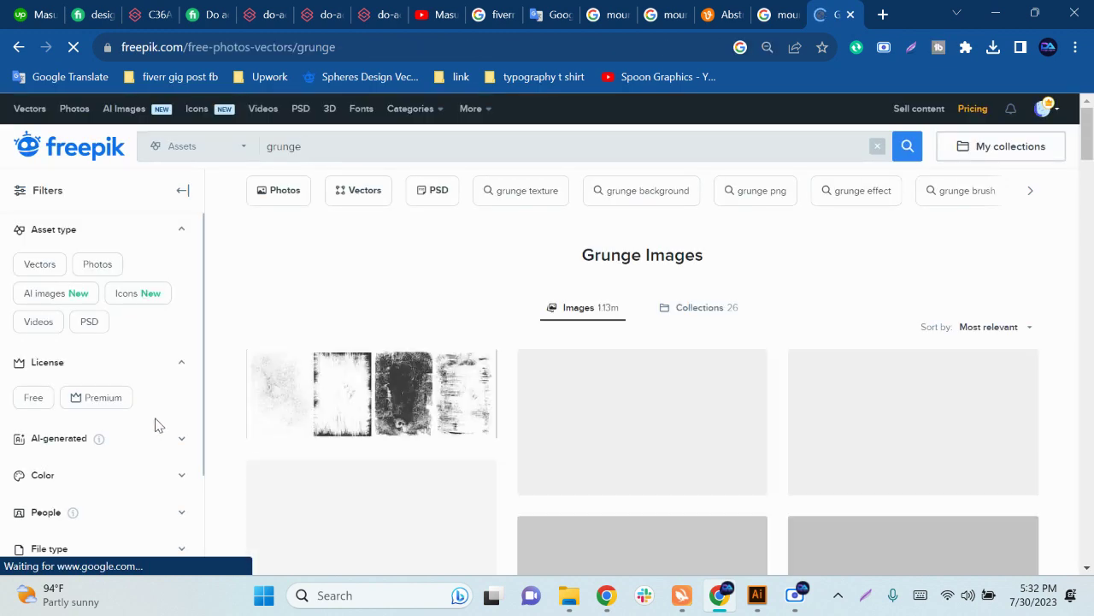
scroll(165, 427, "down", 2)
scroll(578, 434, "up", 2)
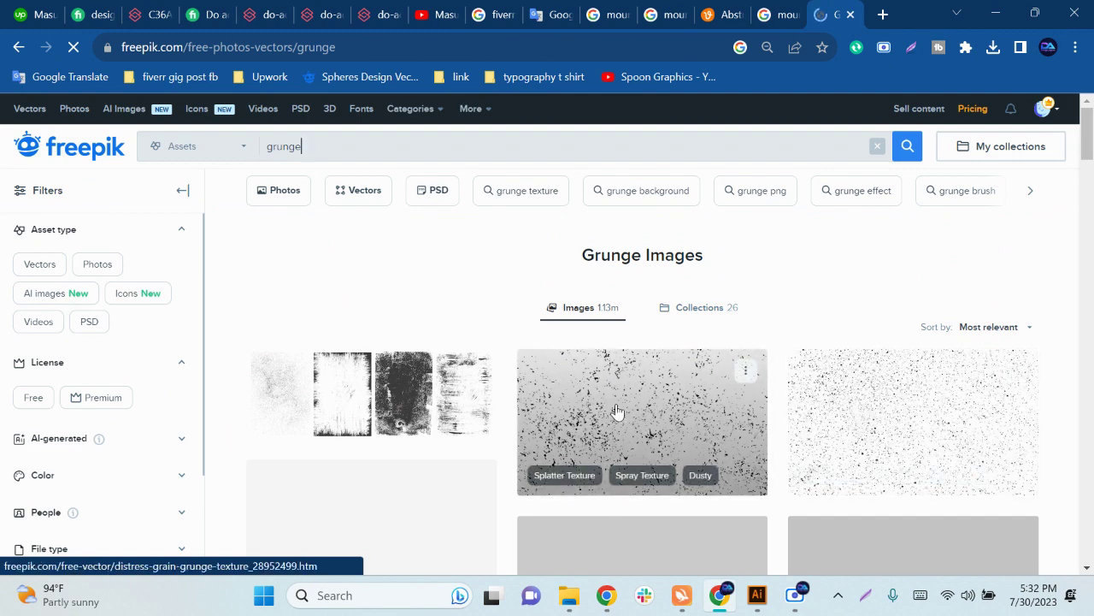
left_click(617, 412)
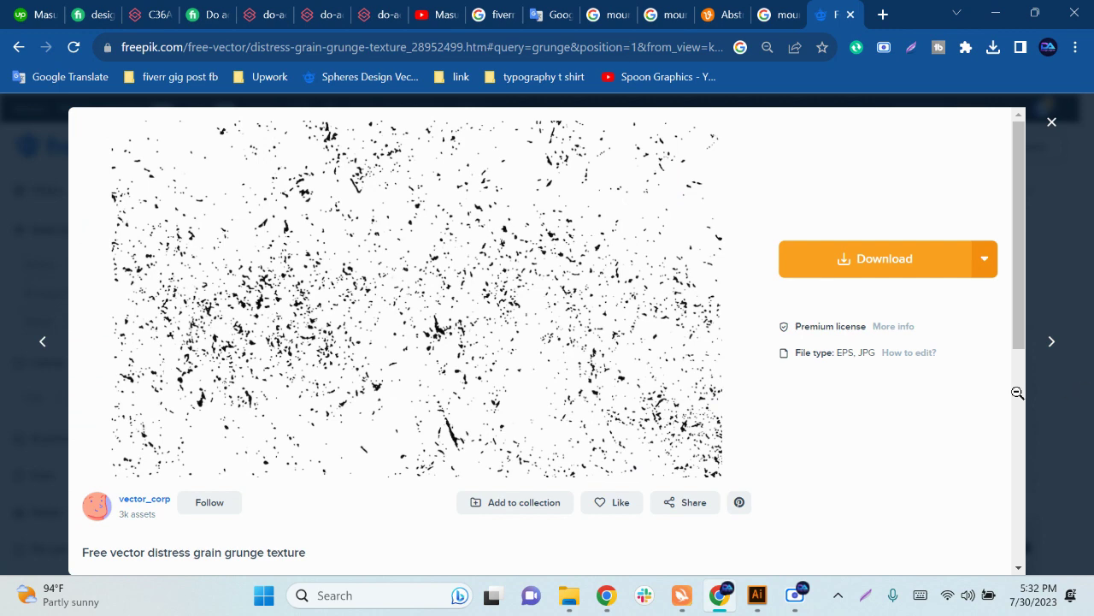
left_click(882, 264)
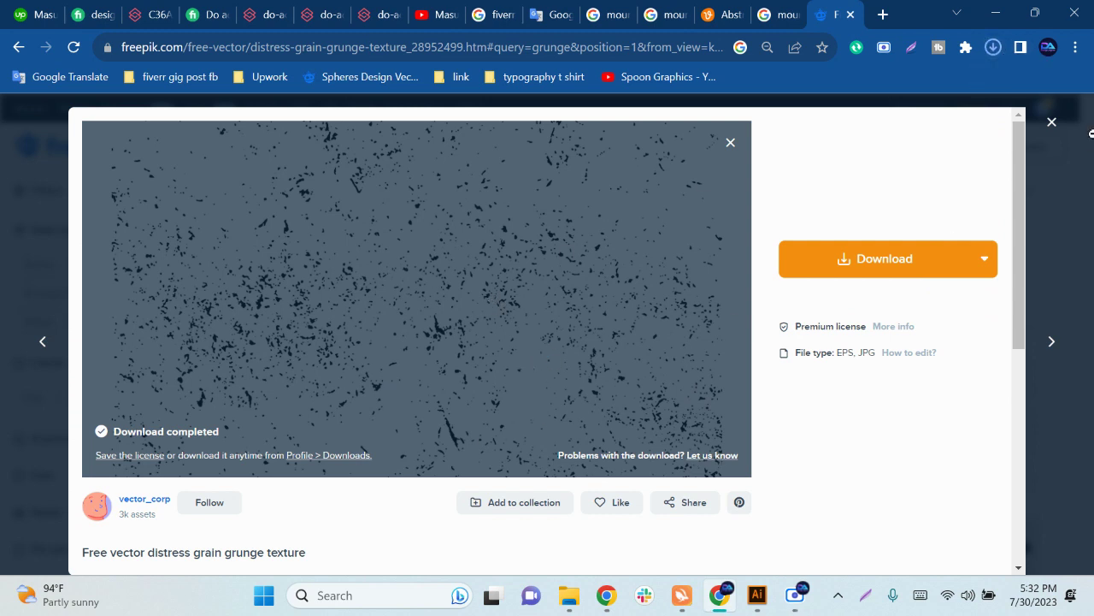
left_click(826, 103)
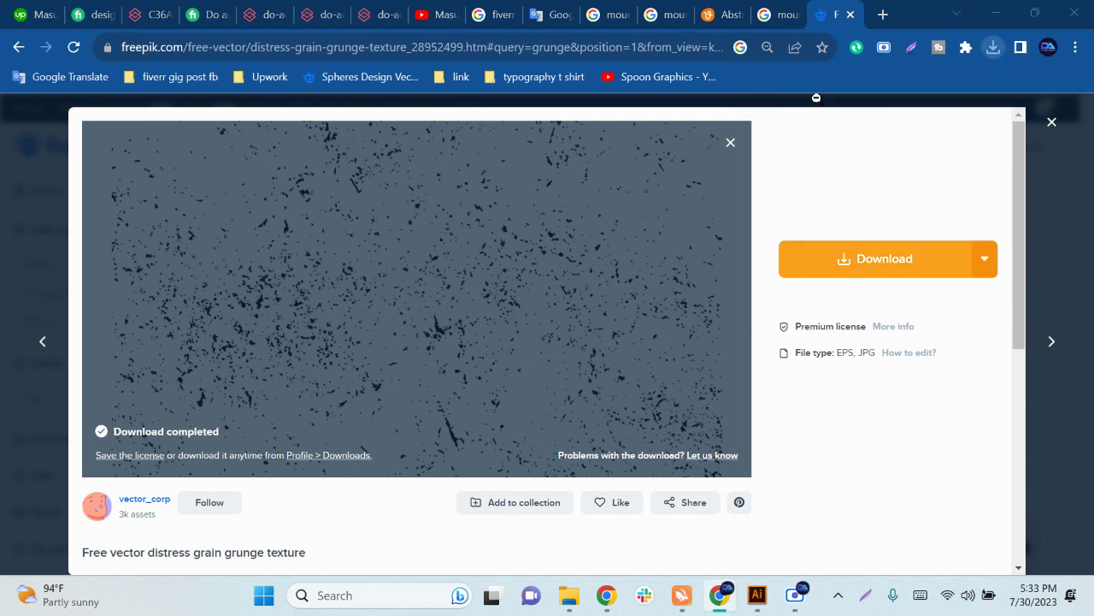
Step: Open the texture EPS in Illustrator and release the texture's clipping mask
double_click(243, 165)
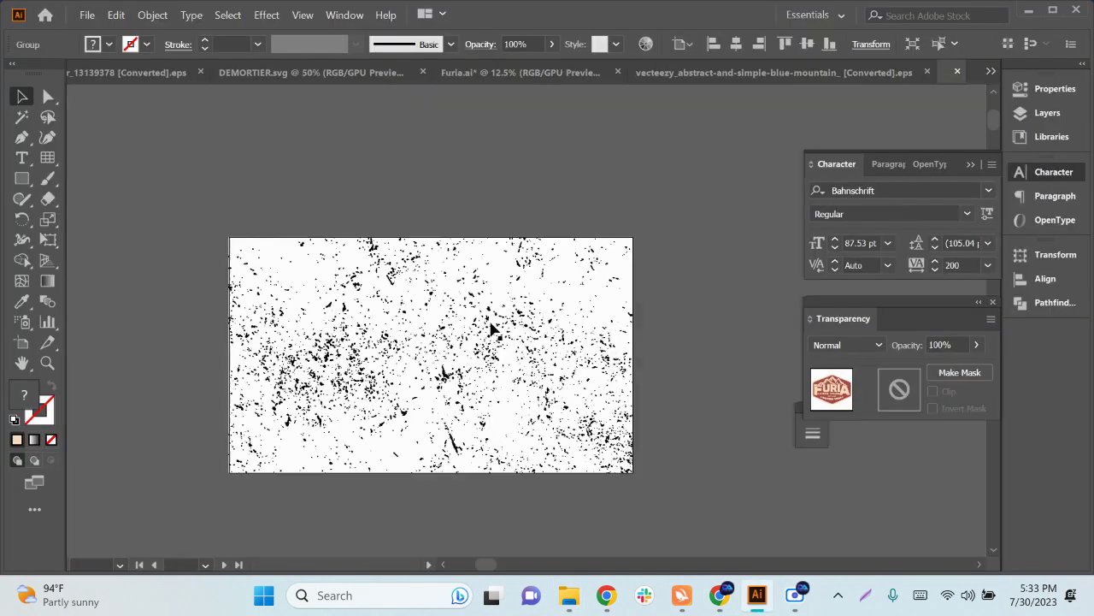
left_click_drag(504, 338, 384, 316)
right_click(523, 308)
left_click(479, 316)
double_click(472, 315)
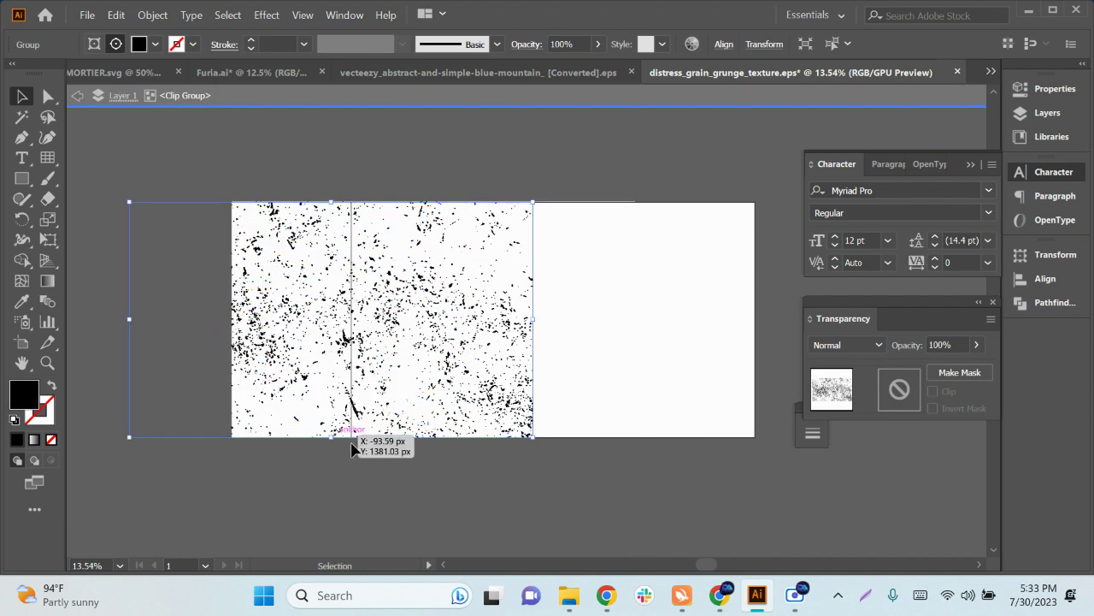
left_click(384, 456)
key("ctrl+z")
double_click(405, 470)
left_click(603, 383)
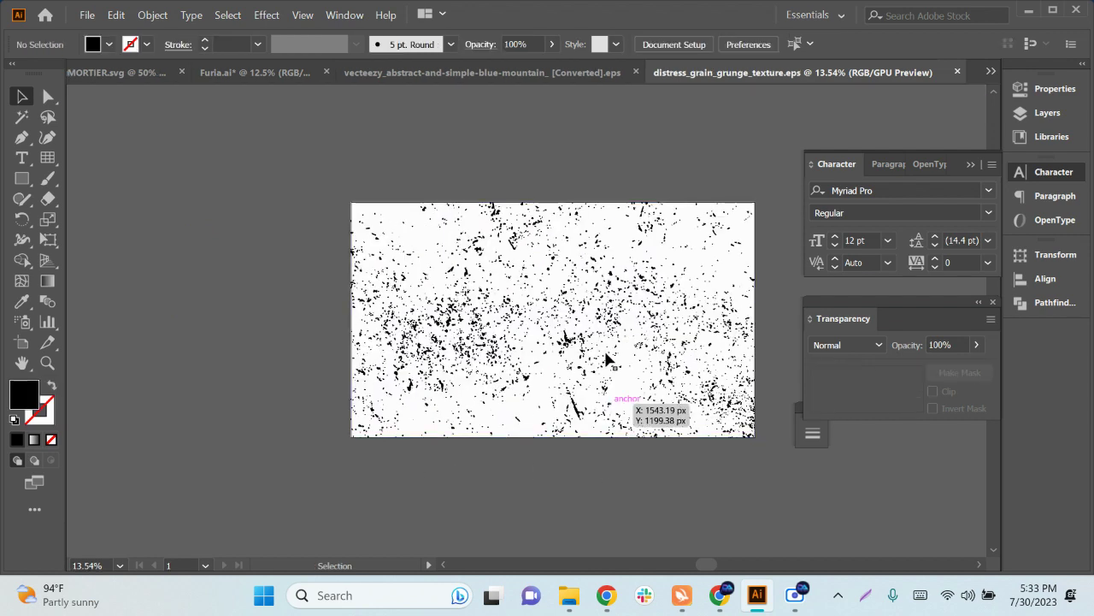
right_click(596, 324)
left_click(655, 161)
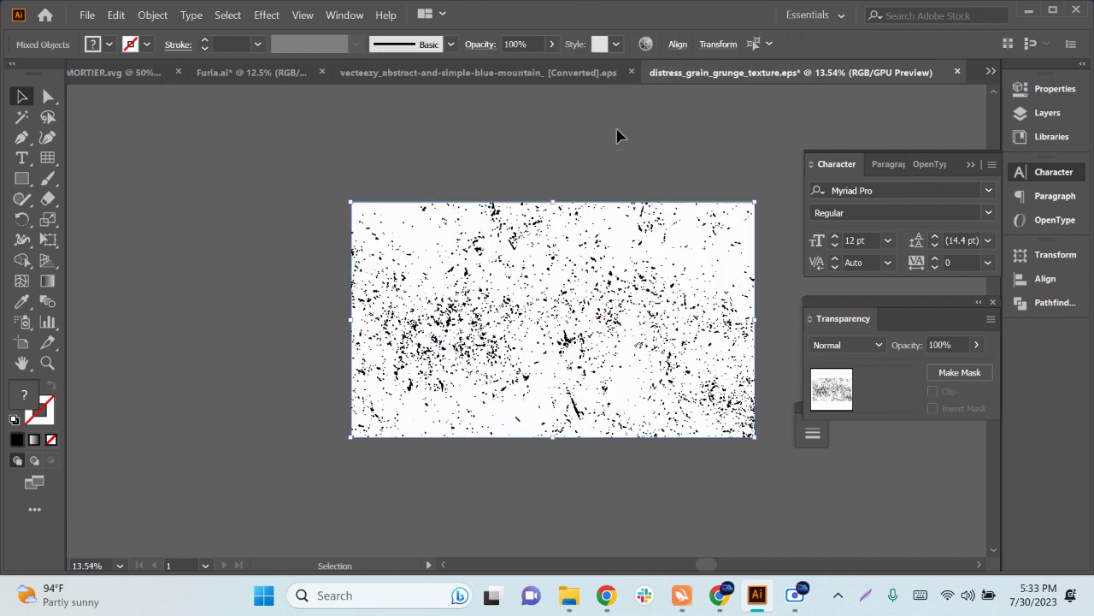
Step: Move the grunge texture off the artboard and release its remaining clipping mask
left_click(618, 134)
left_click(628, 289)
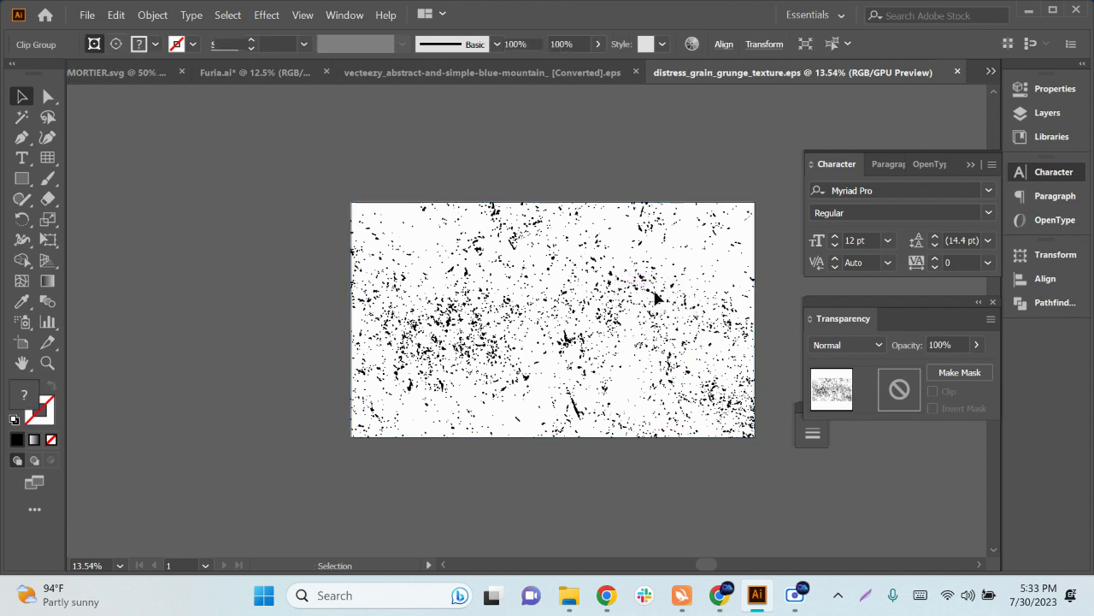
left_click_drag(646, 357, 393, 377)
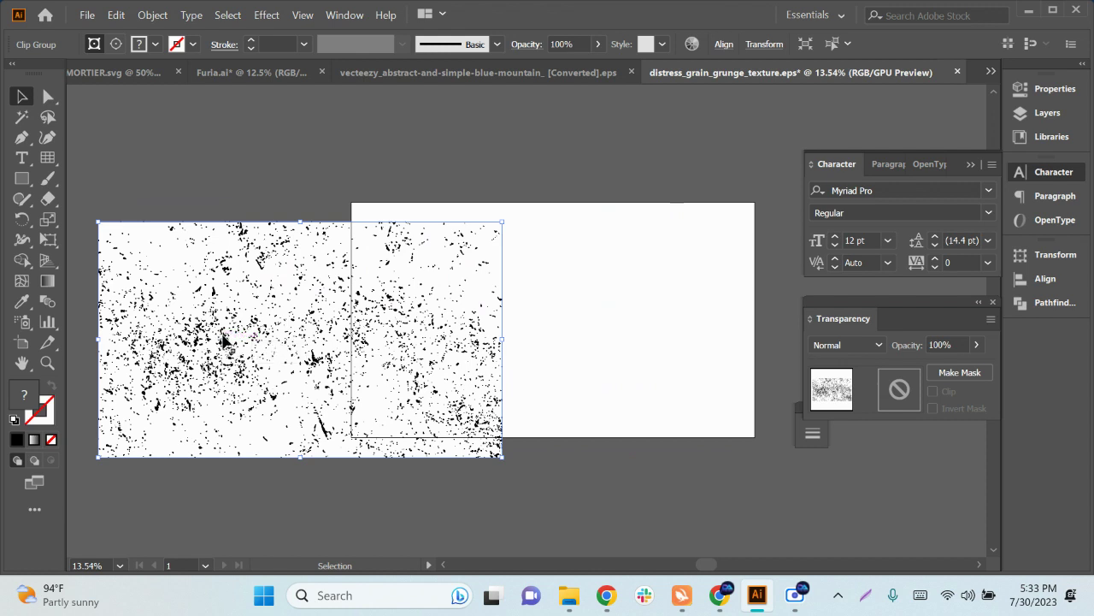
right_click(224, 340)
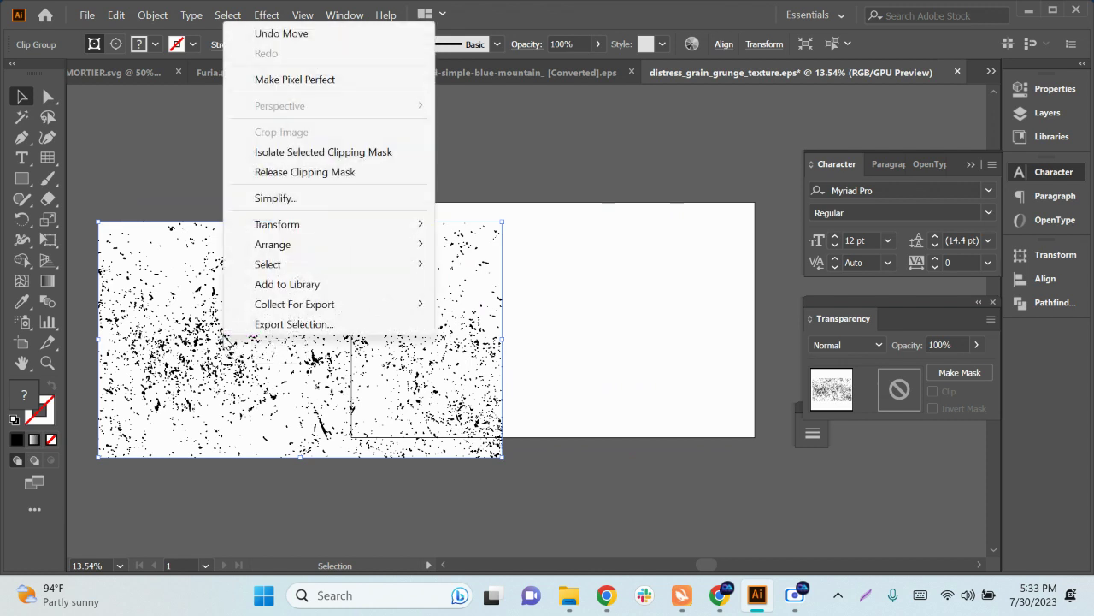
left_click(292, 172)
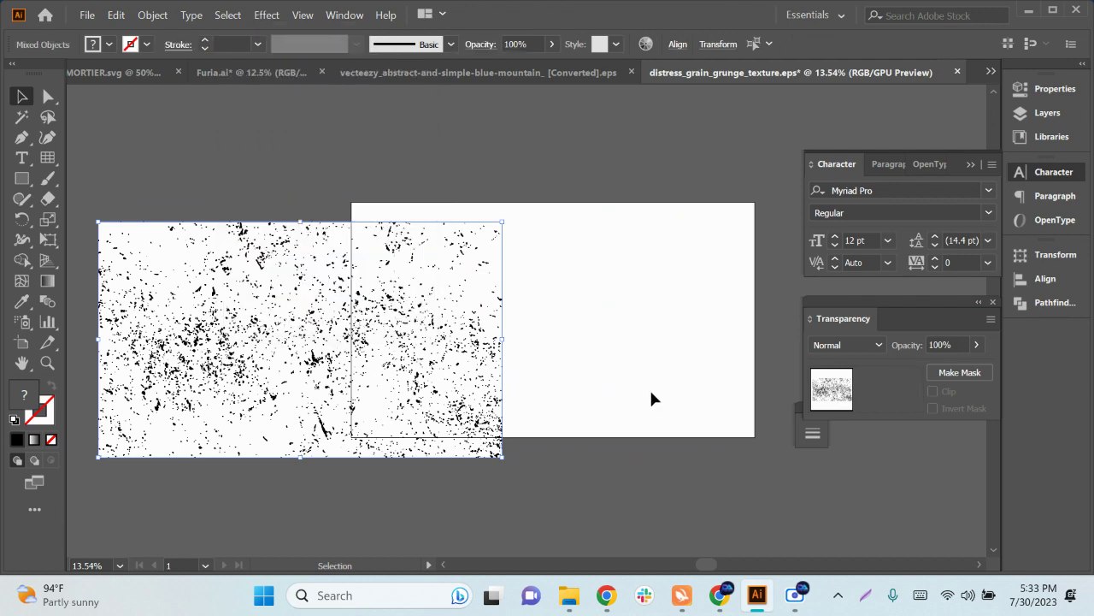
left_click_drag(486, 434, 632, 417)
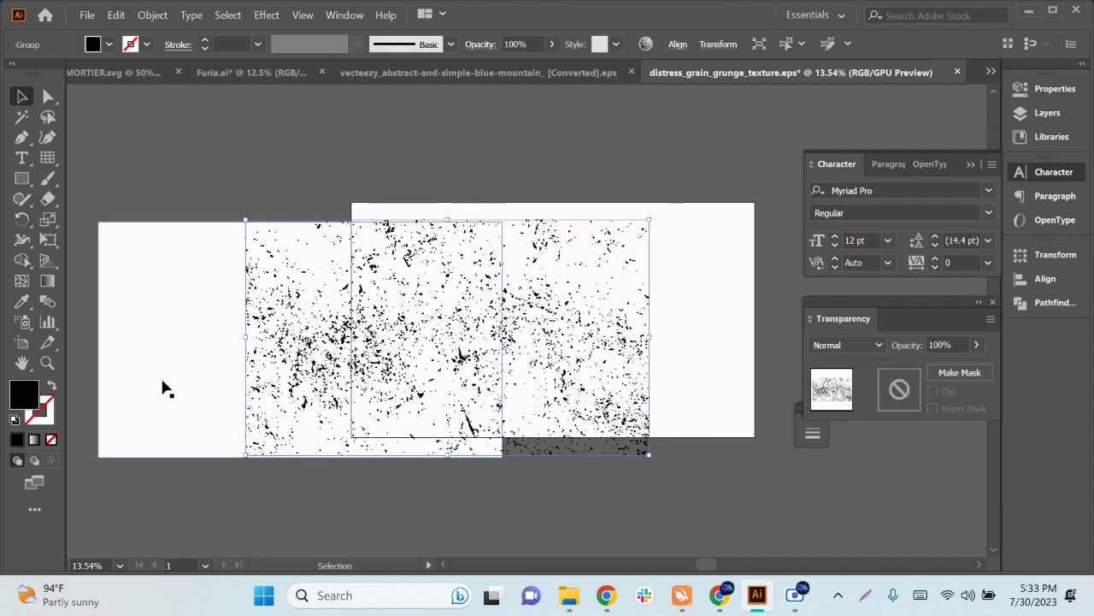
Step: Delete the leftover white rectangle and cut the texture group for pasting elsewhere
left_click(176, 368)
key("Delete")
left_click_drag(265, 367, 174, 365)
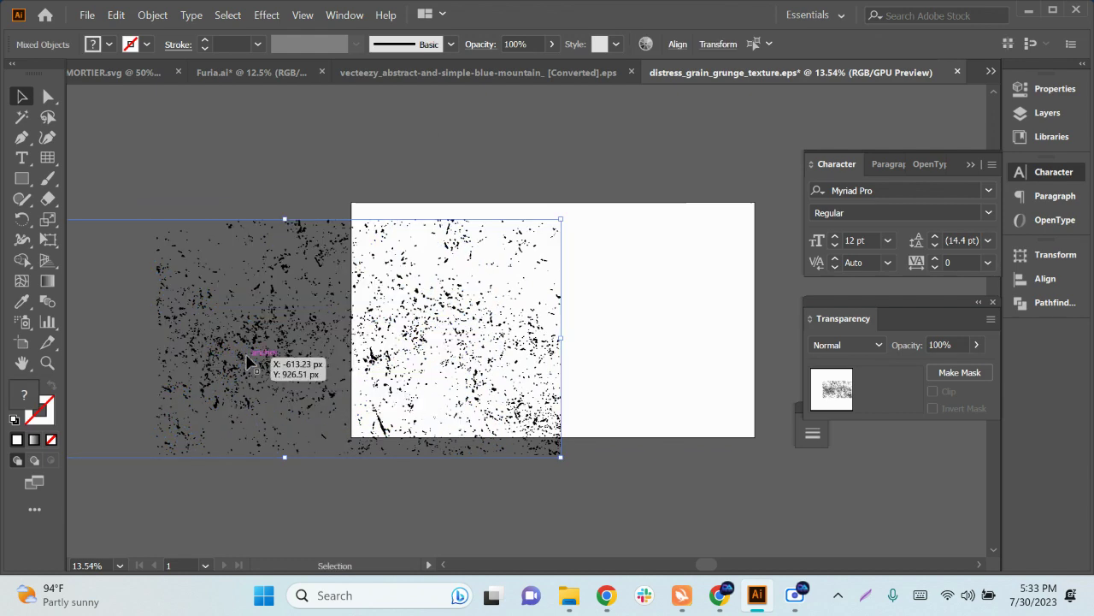
double_click(246, 358)
double_click(446, 514)
left_click(294, 367)
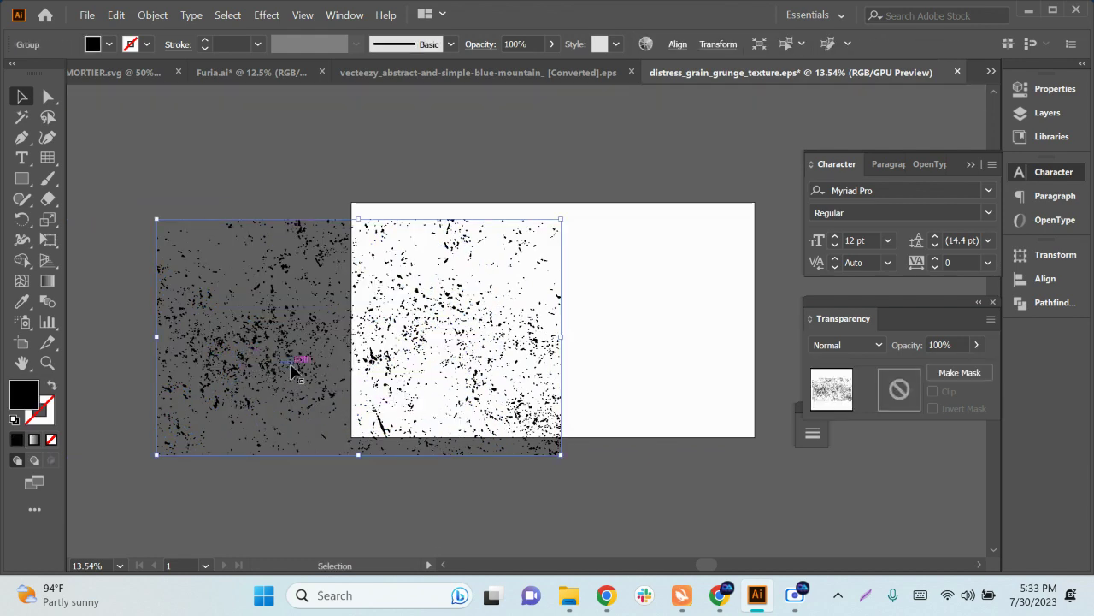
key("Delete")
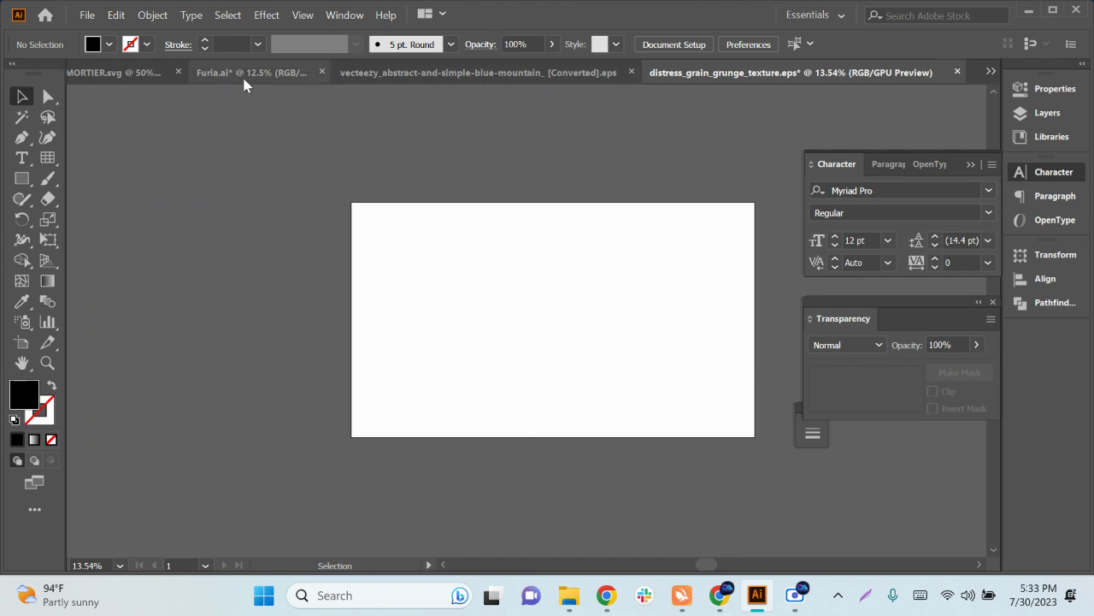
Step: In Furia.ai, give the badge group a blank opacity mask with Clip unchecked
left_click(249, 73)
left_click(664, 430)
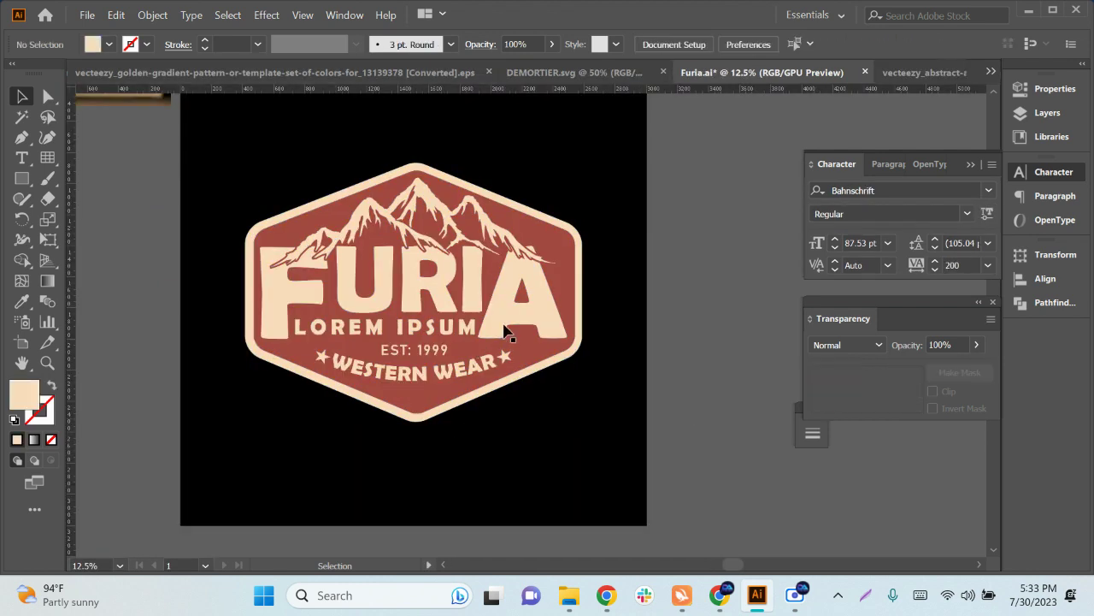
mouse_move(506, 325)
left_mouse_down()
mouse_move(465, 359)
mouse_move(491, 334)
left_mouse_up()
key("a")
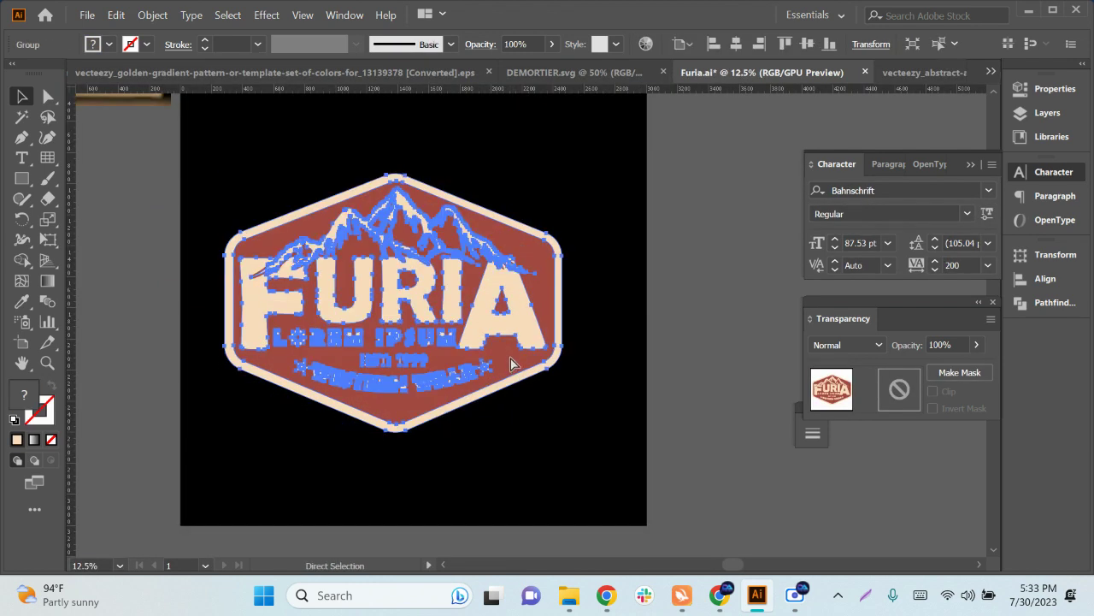
key("z")
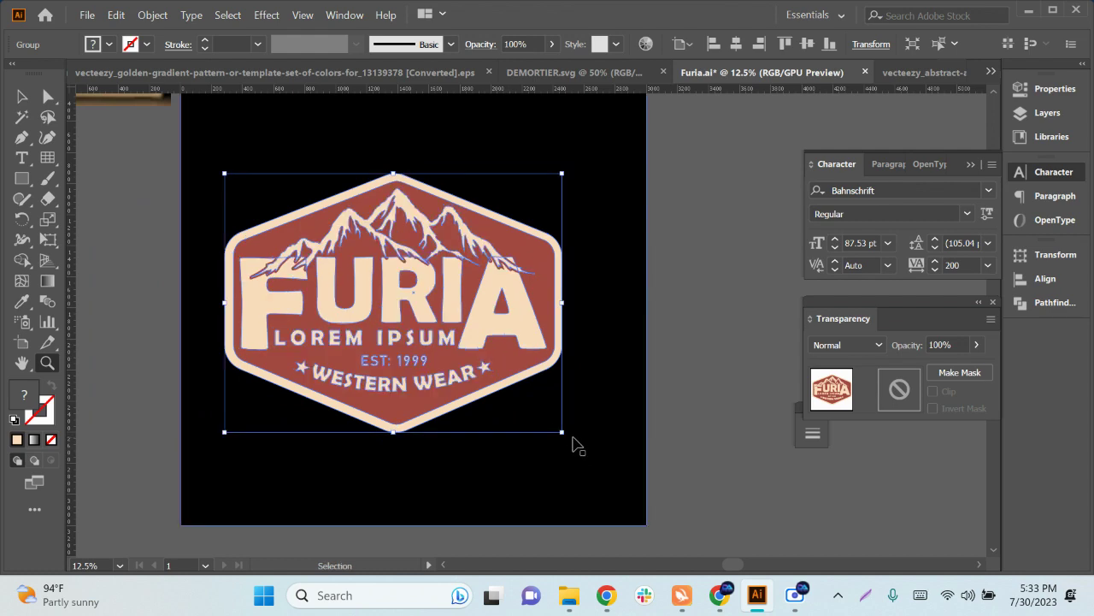
key("ctrl+z")
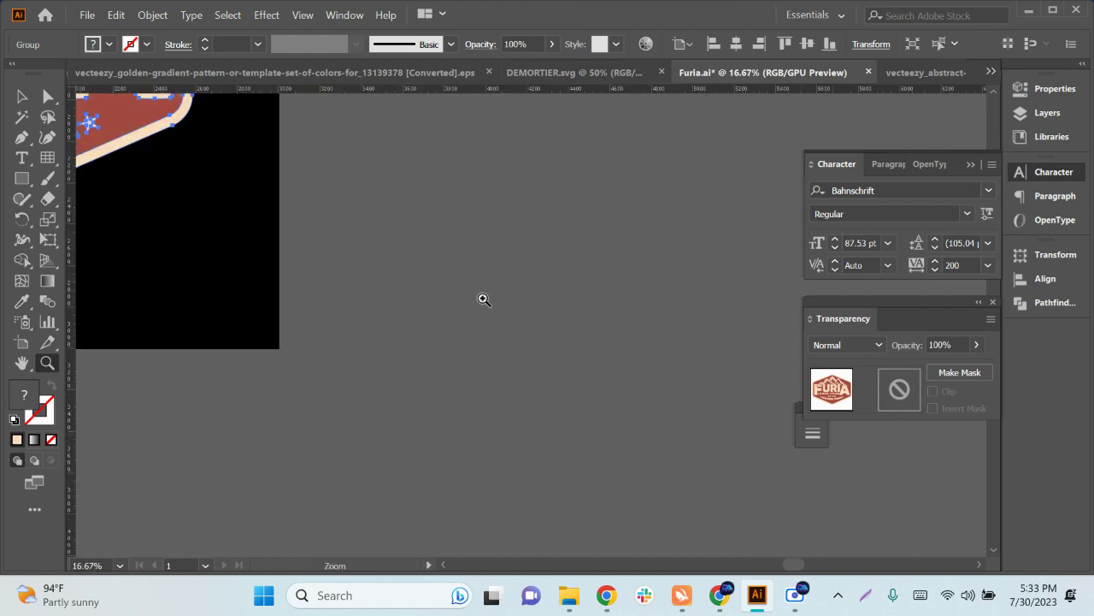
left_click(408, 401)
left_click(340, 417, "alt")
key("v")
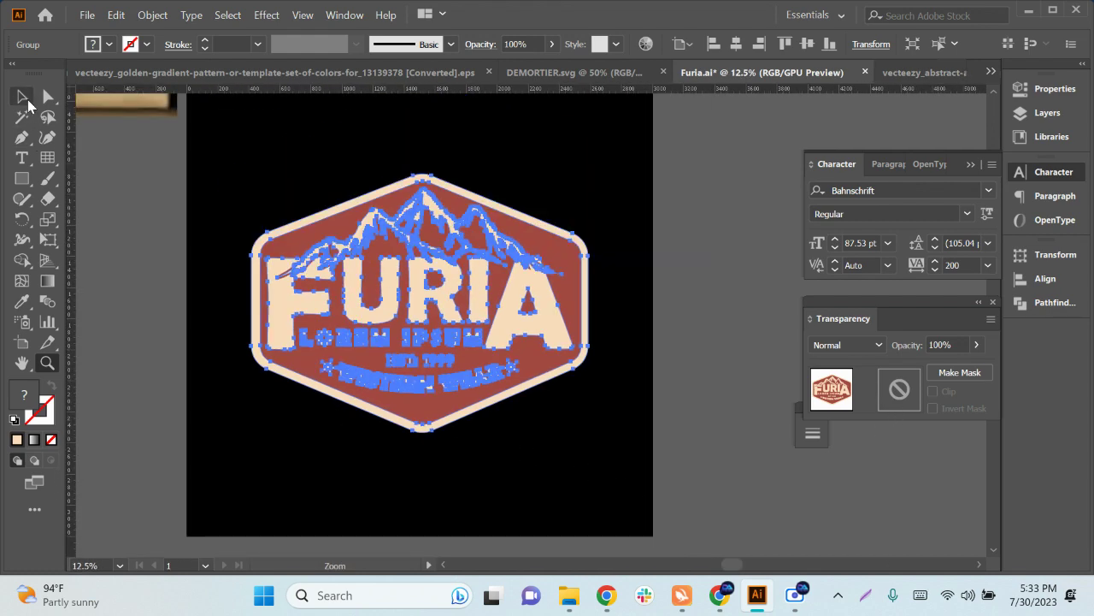
left_click(476, 345)
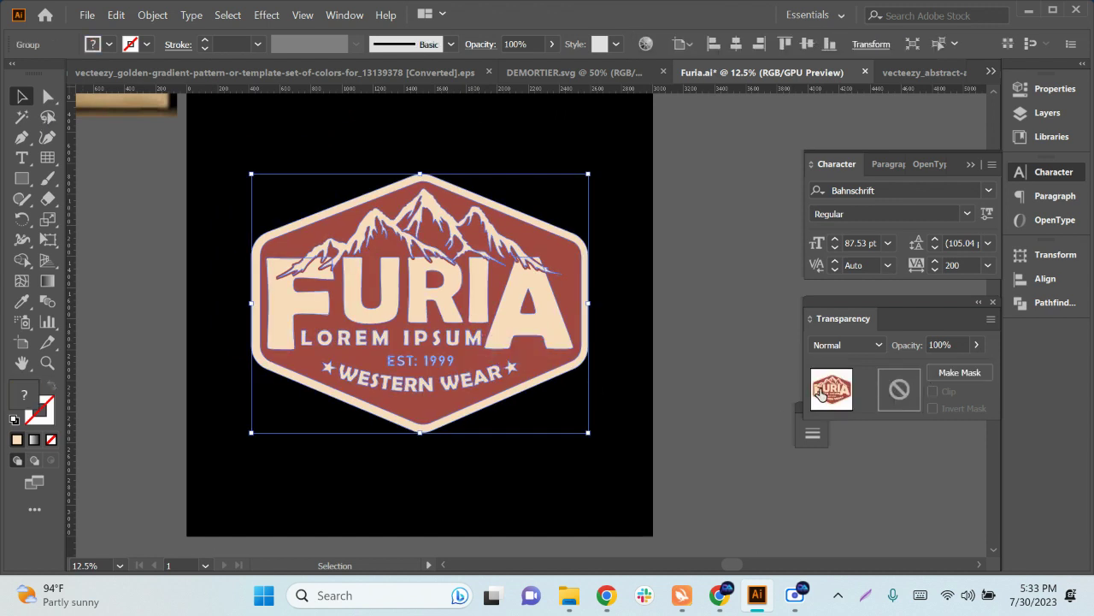
left_click(900, 390)
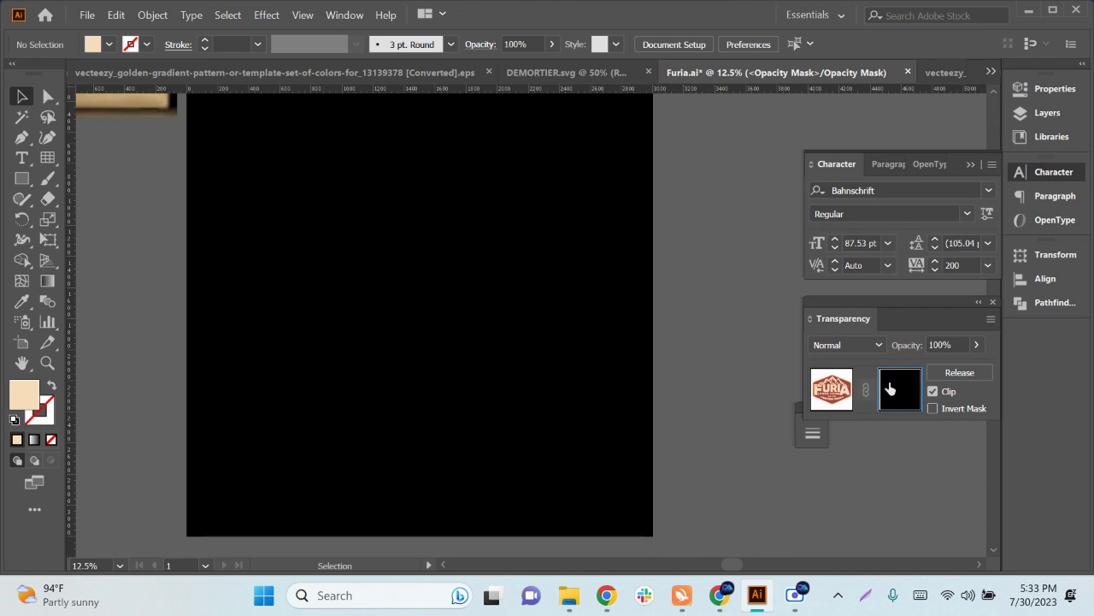
left_click(932, 392)
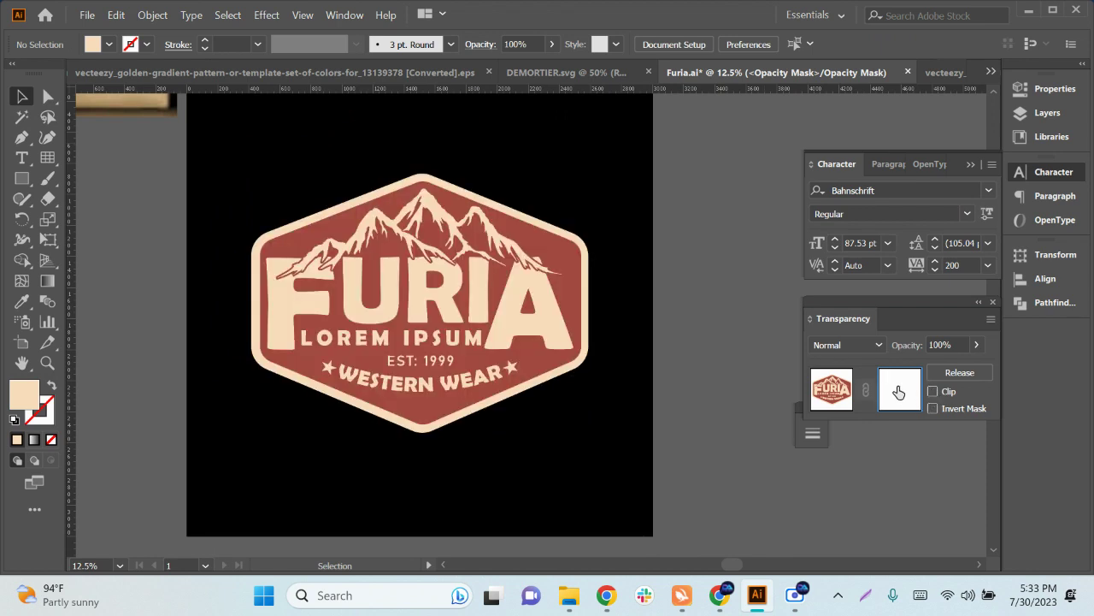
Step: Paste the speckle texture into the badge's opacity mask, stretched over the whole badge
key("ctrl+v")
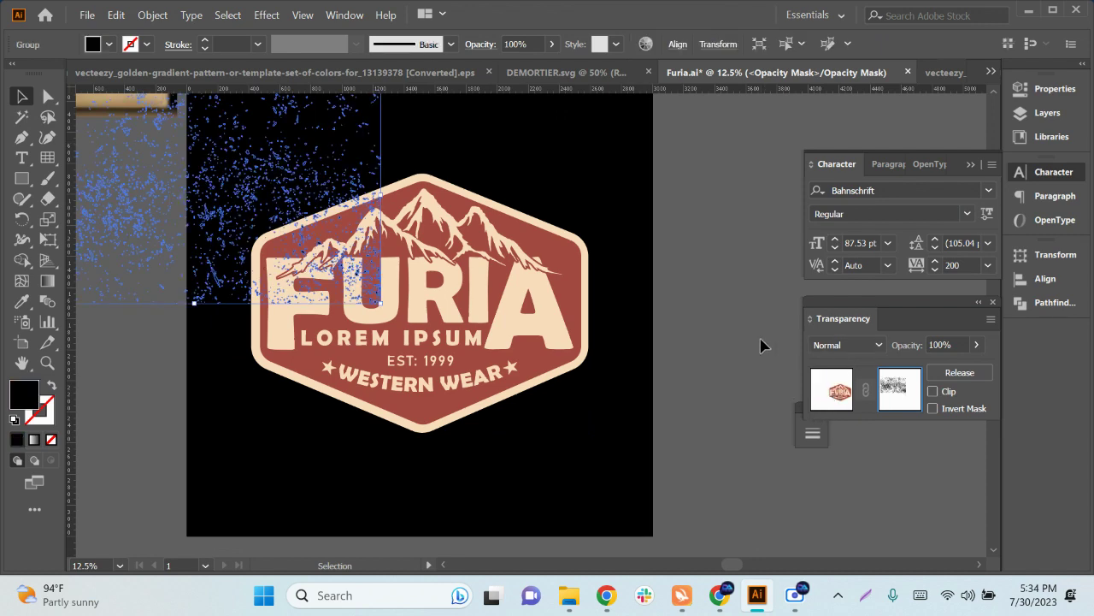
left_click_drag(256, 206, 476, 301)
left_click_drag(425, 395, 425, 449)
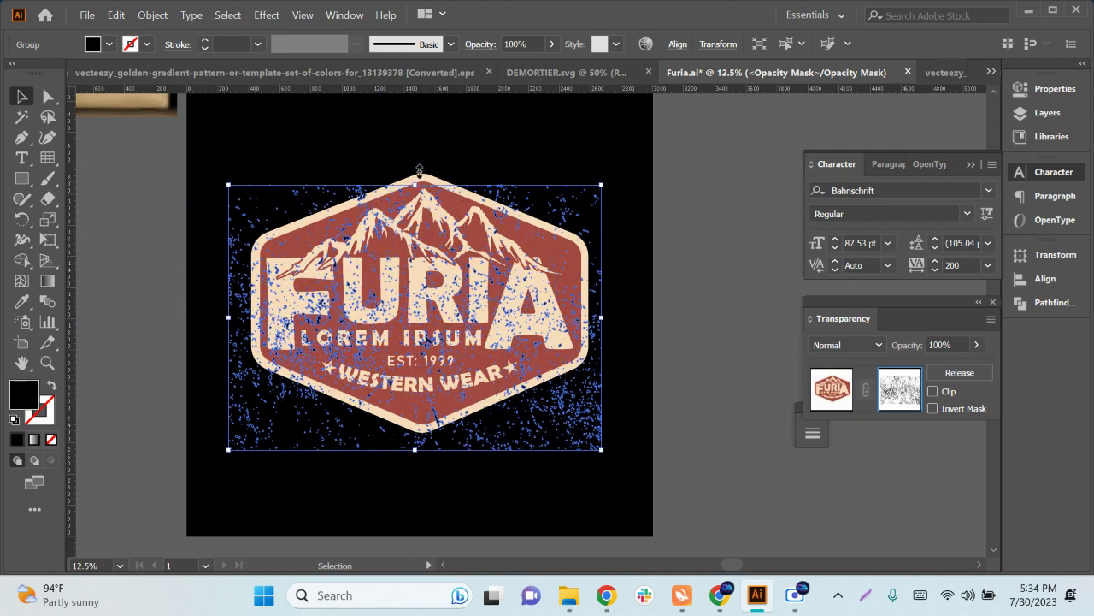
left_click_drag(419, 169, 419, 140)
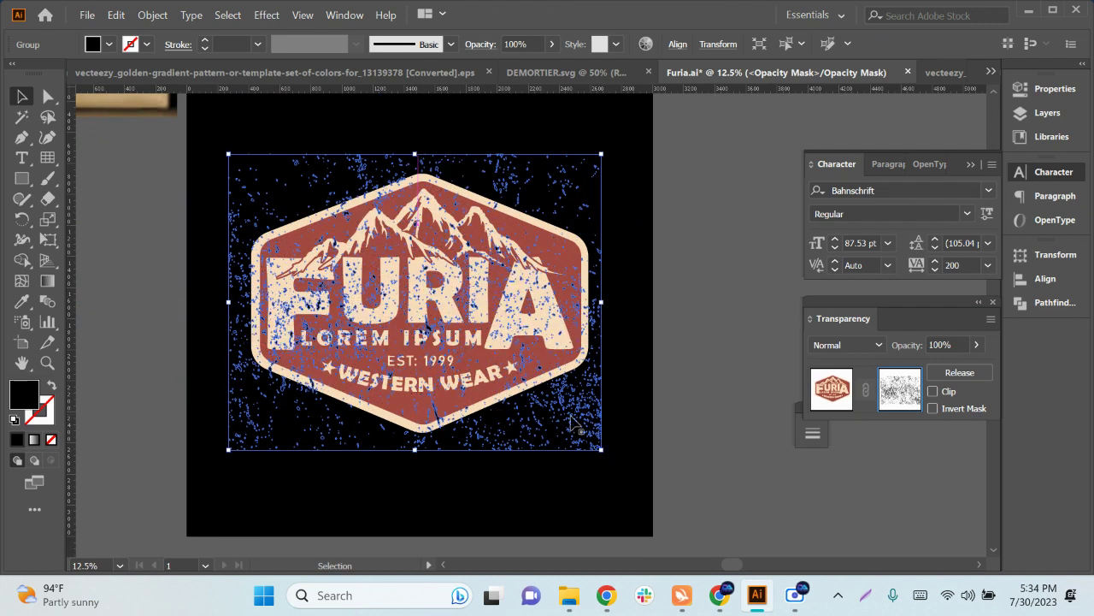
left_click(836, 395)
left_click(740, 376)
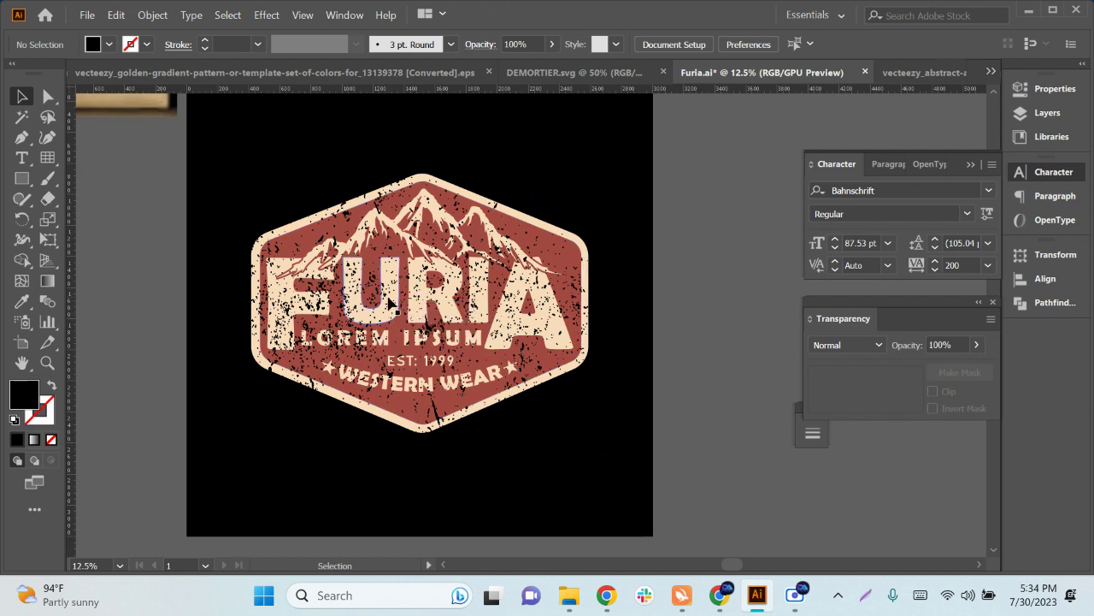
left_click(389, 303)
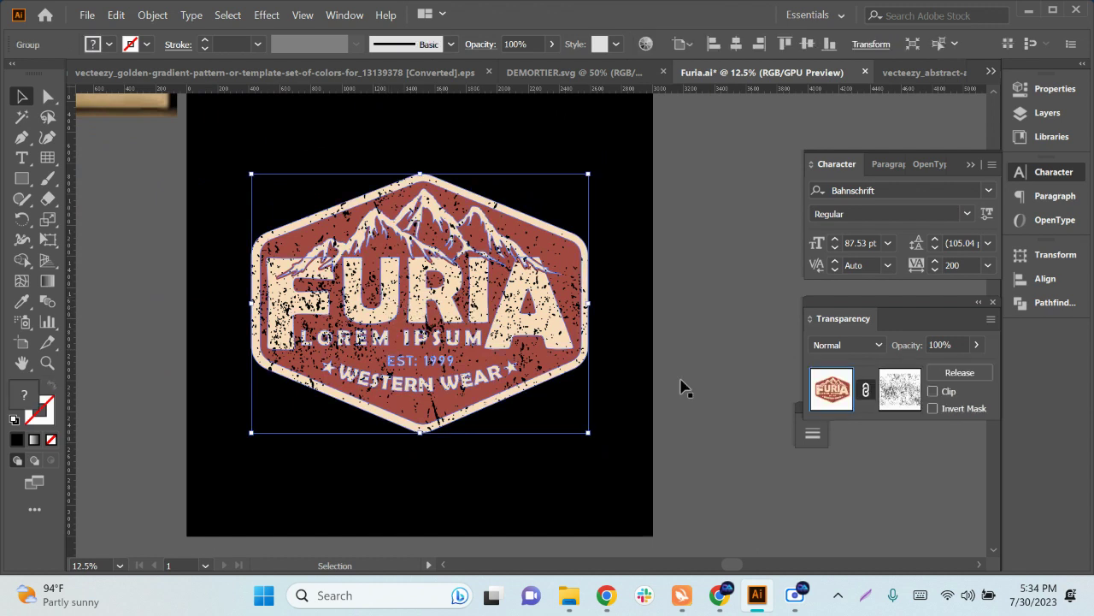
left_click(907, 395)
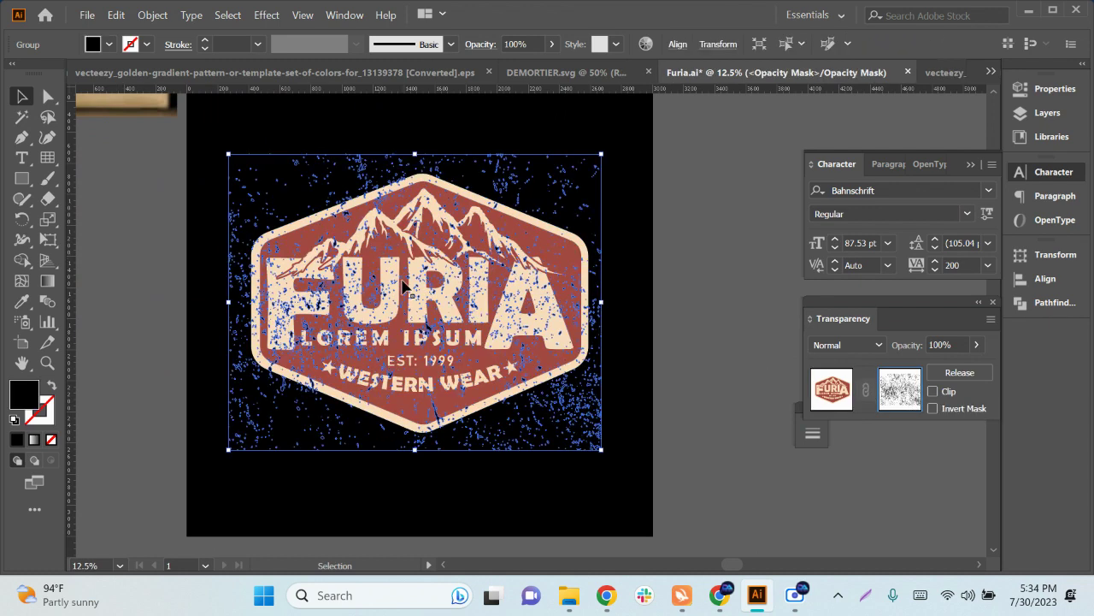
Step: Lower the grunge mask texture opacity to 15% and exit opacity-mask editing
left_click(552, 44)
left_click_drag(553, 65, 496, 68)
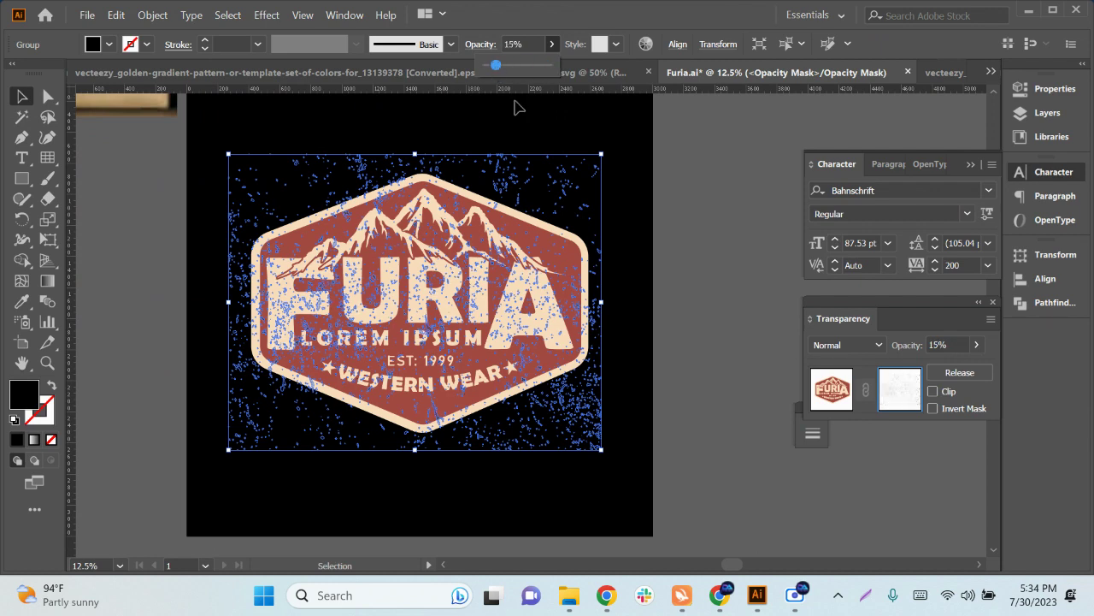
left_click(842, 393)
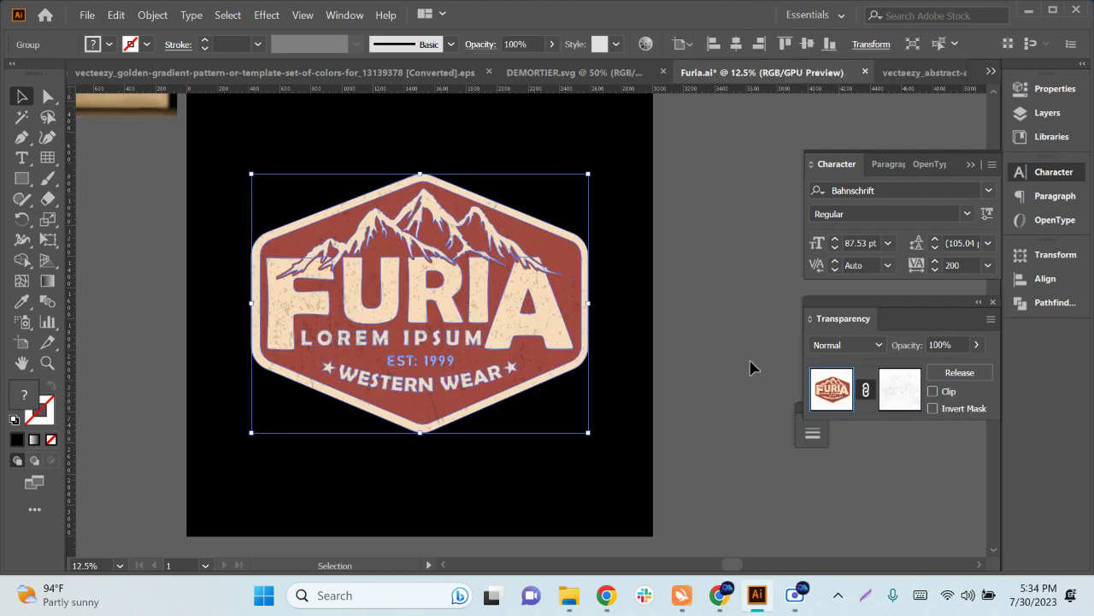
left_click(751, 367)
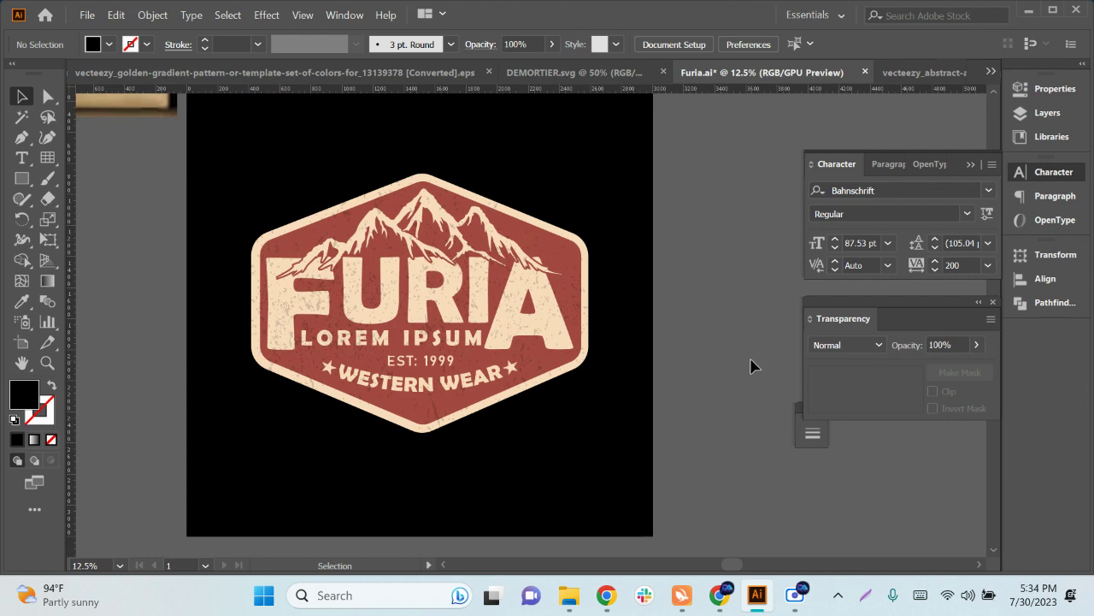
Step: Save Furia.ai and return to the Freepik grunge texture page in Chrome
scroll(598, 392, "up", 1)
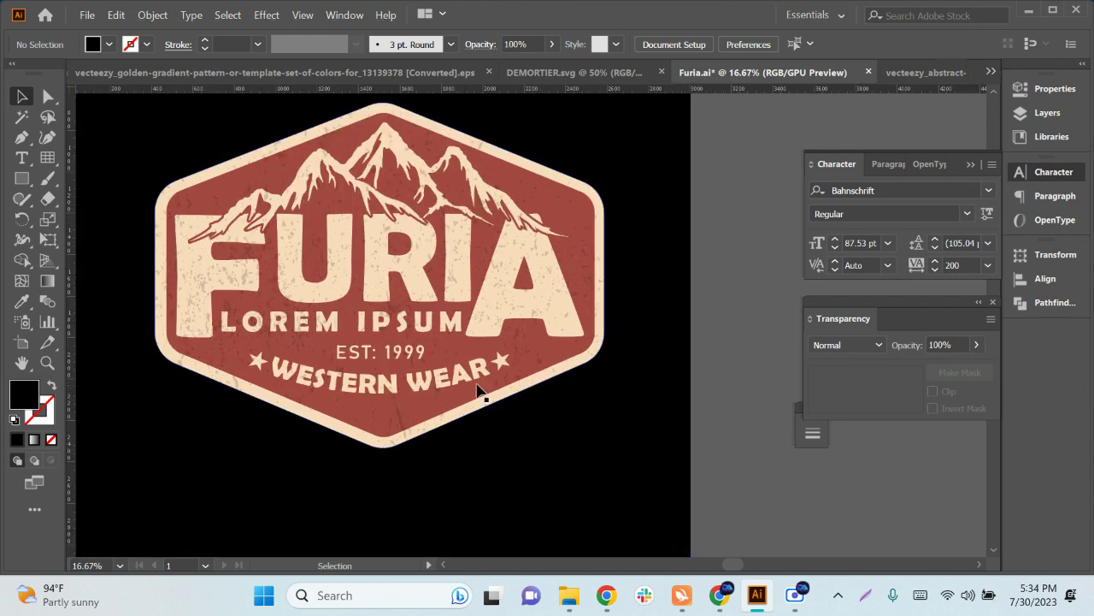
scroll(479, 398, "up", 2)
scroll(466, 395, "down", 2)
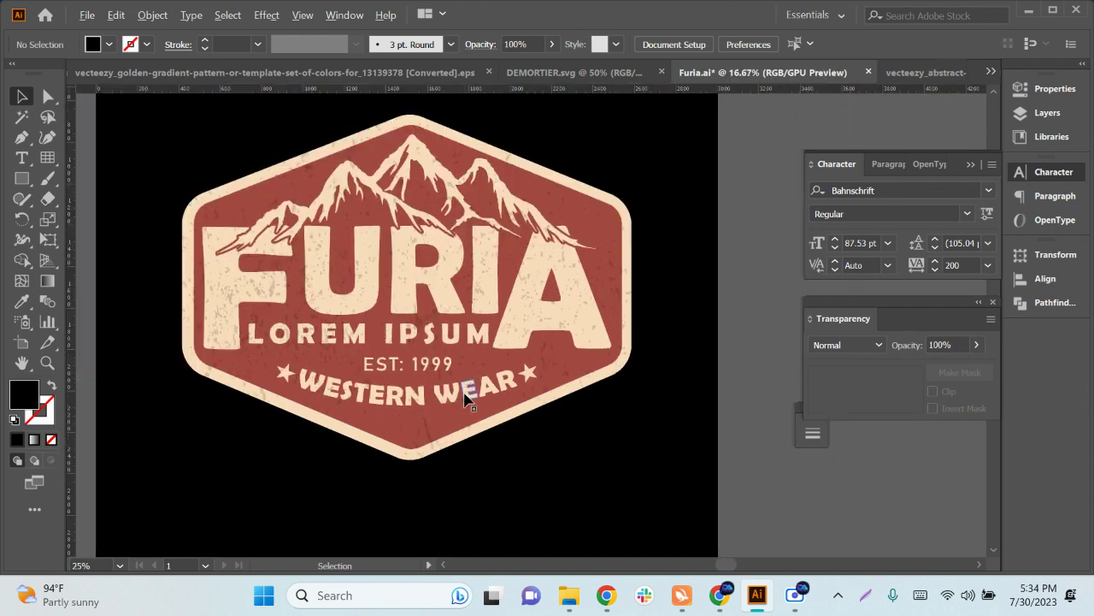
scroll(476, 395, "up", 1)
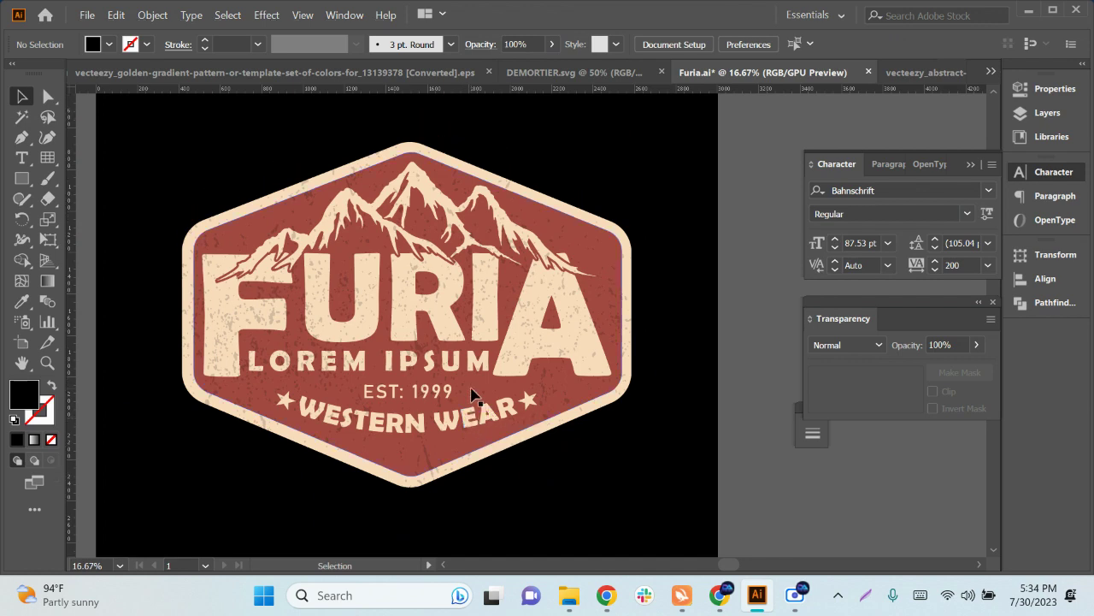
scroll(398, 381, "down", 2)
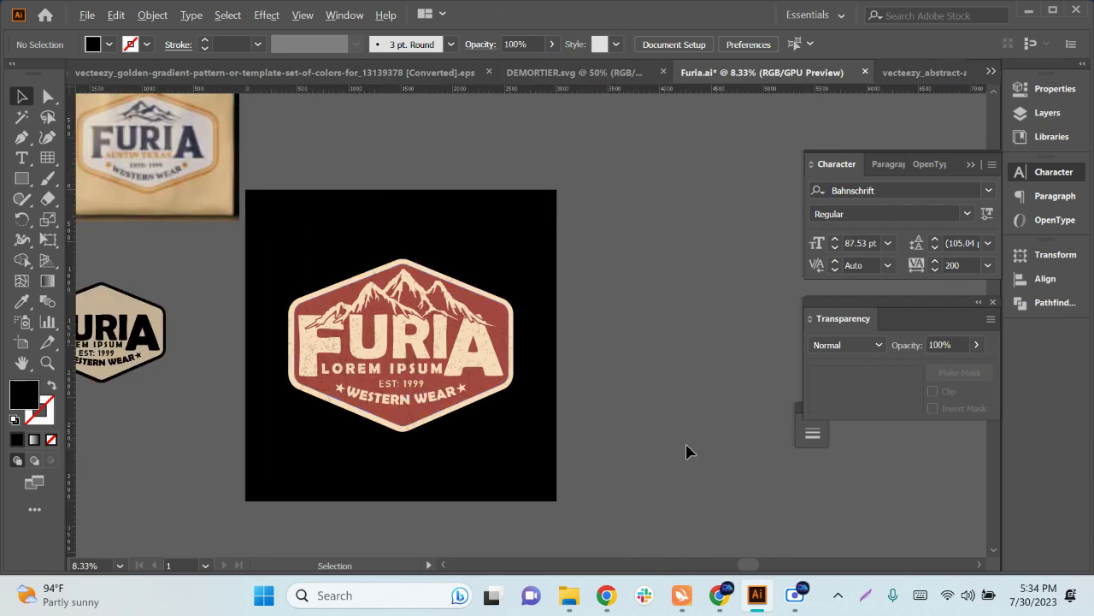
scroll(458, 420, "up", 1)
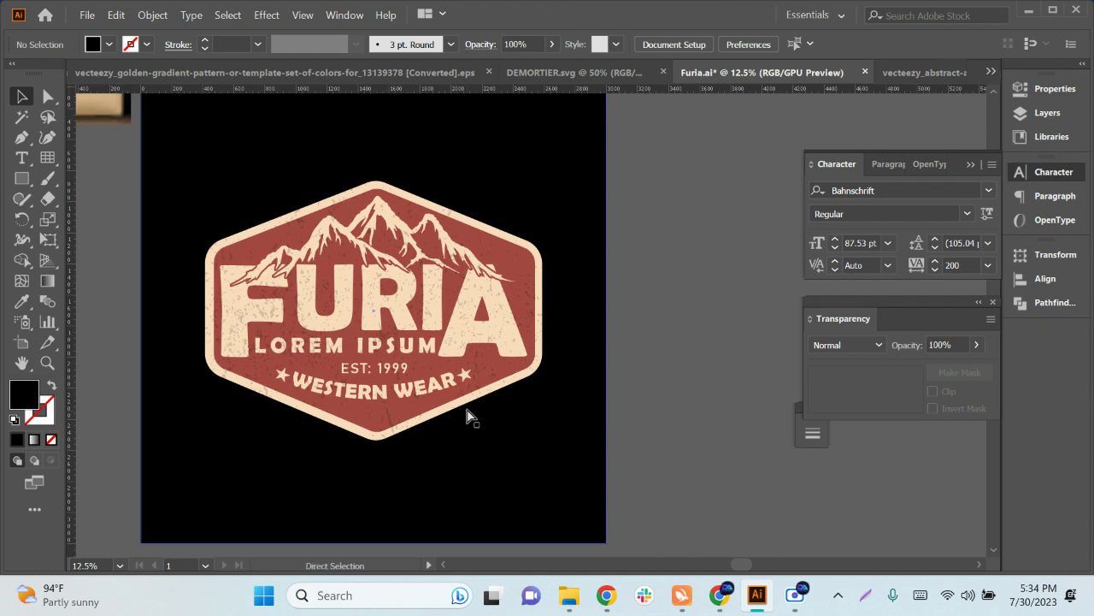
key("ctrl+s")
left_click(719, 595)
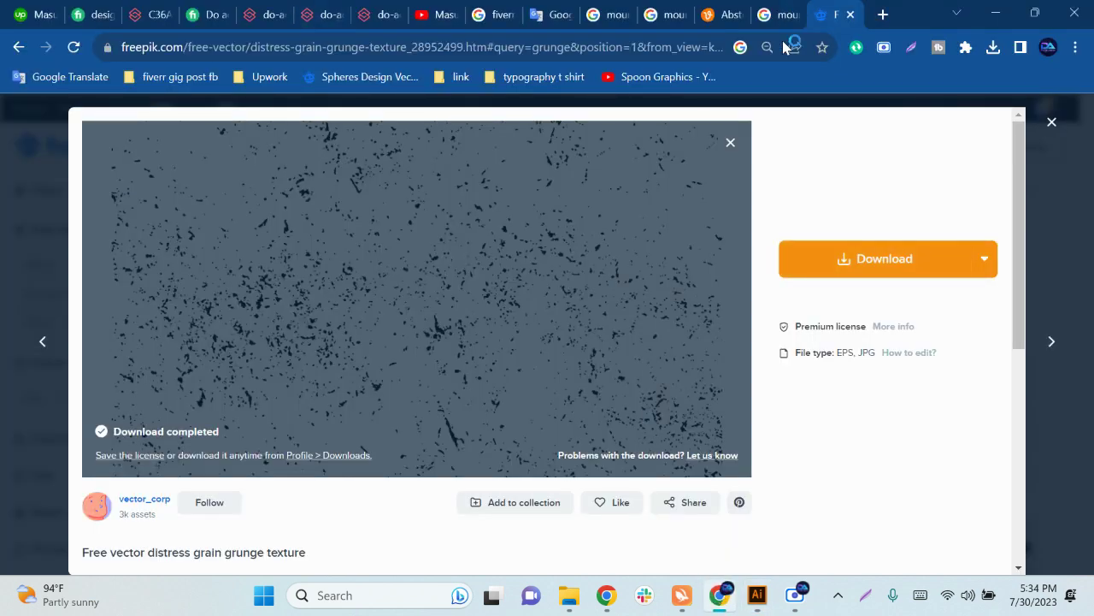
Step: Search Google for 'blank t shirt' in a new browser tab
left_click(883, 15)
left_click(537, 354)
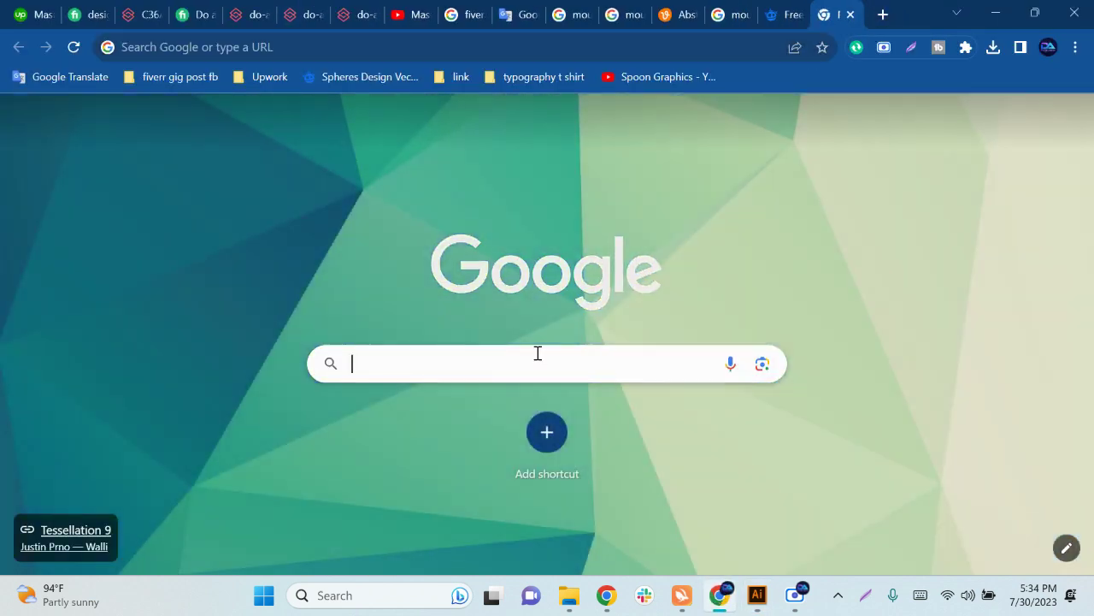
type("bla")
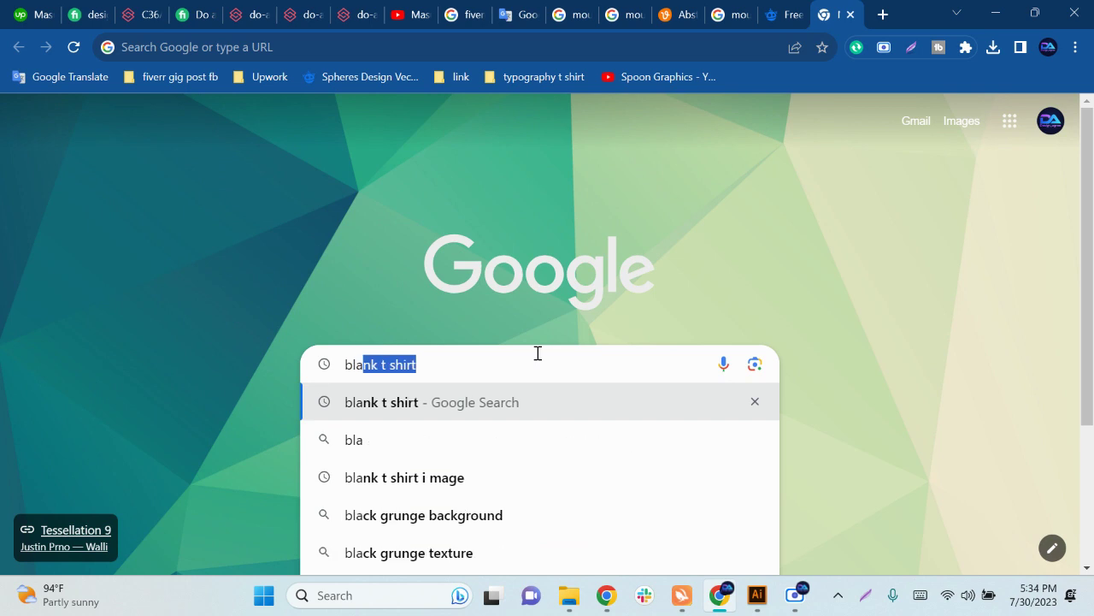
type("nbk")
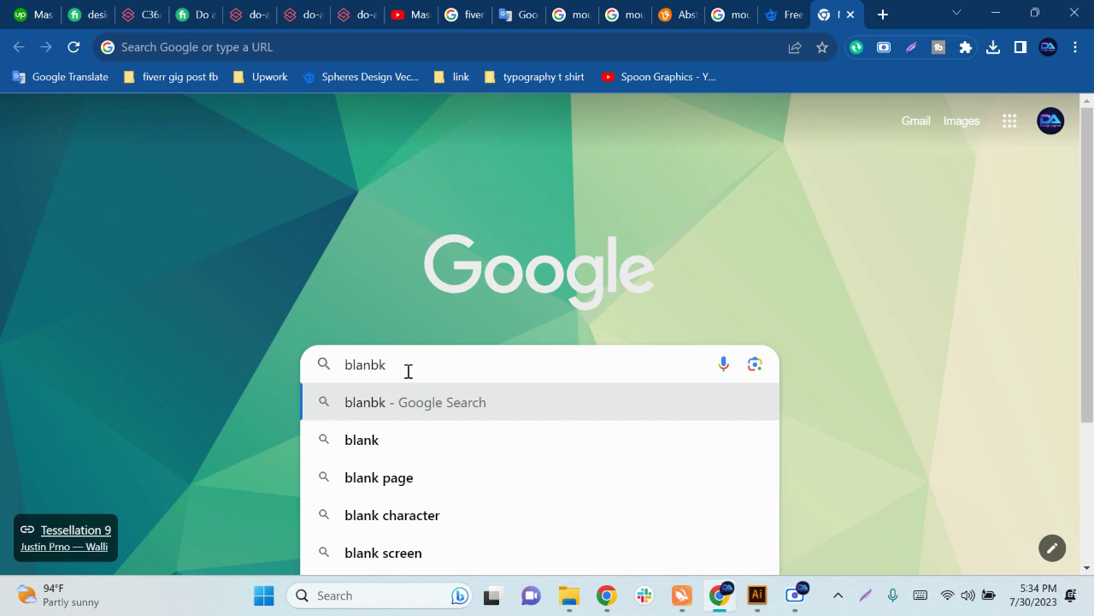
key("BackSpace")
key("BackSpace")
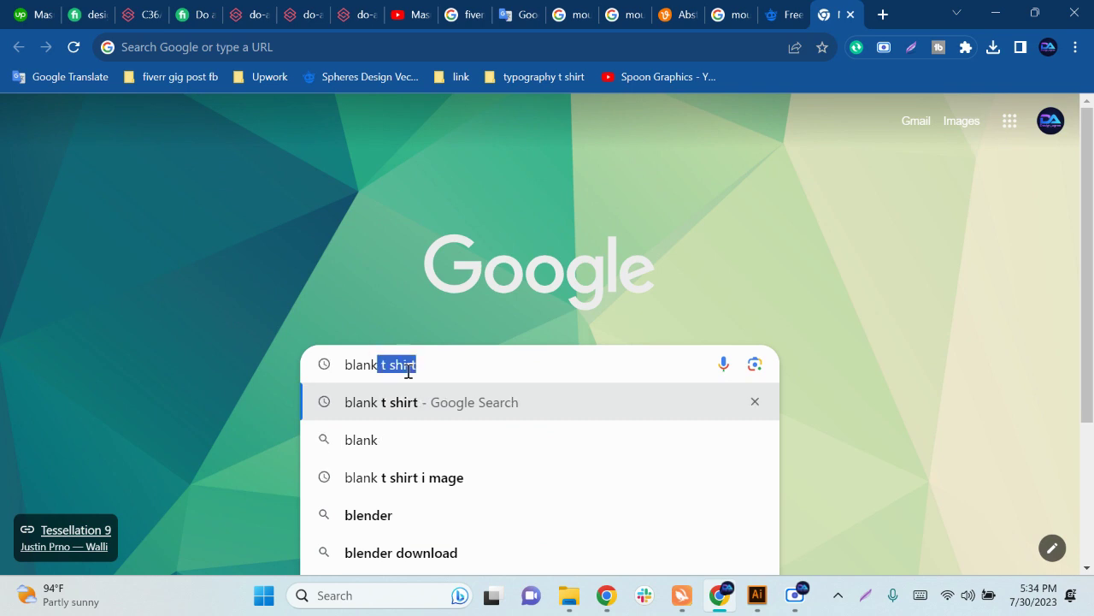
type("k t shirt")
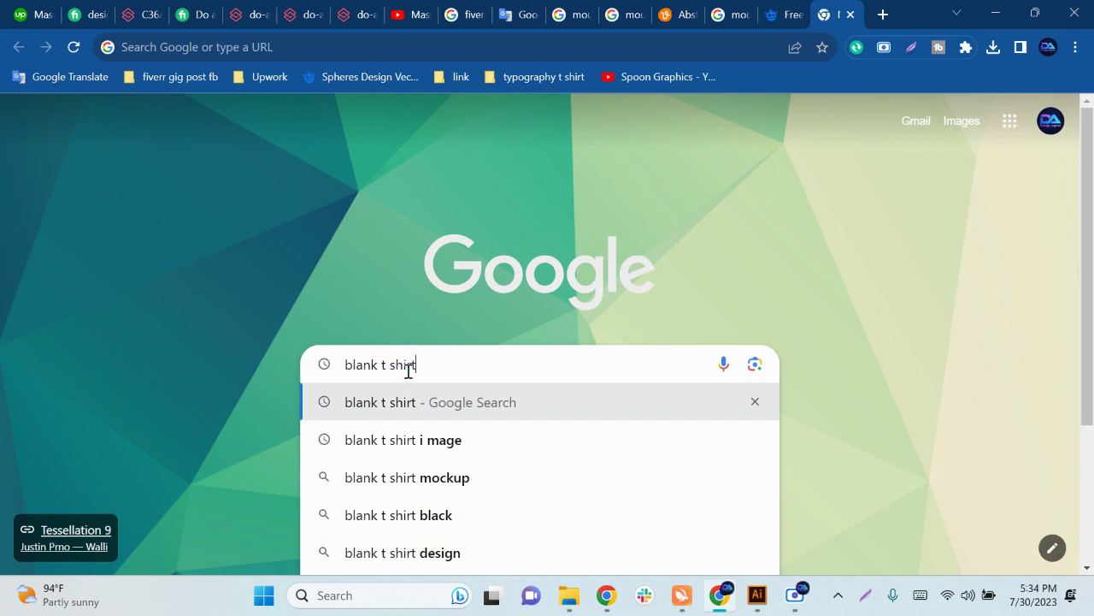
key("Return")
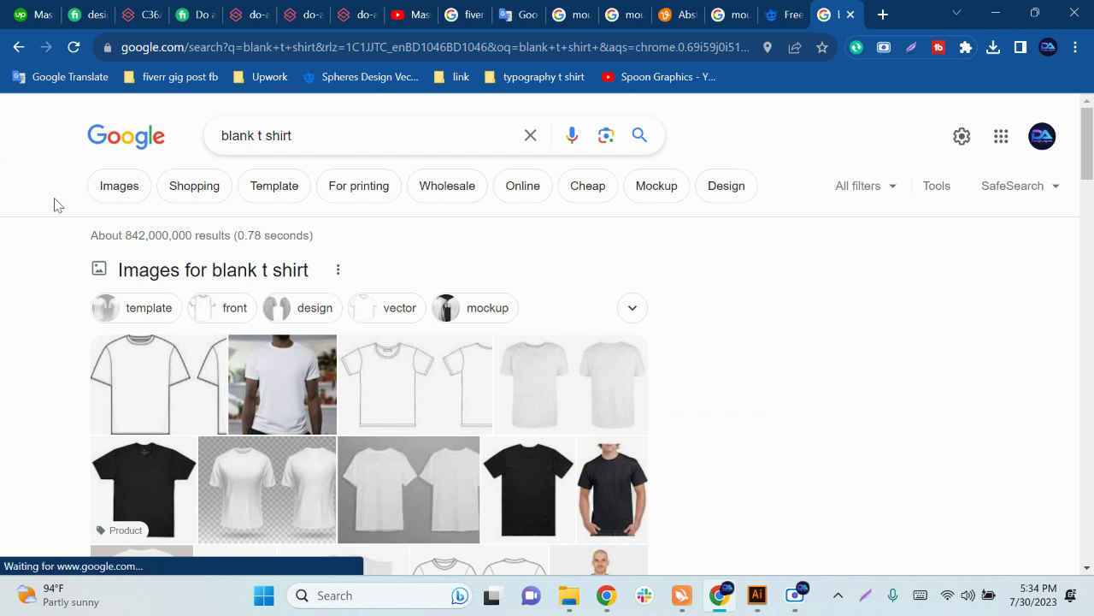
Step: Copy the plain black T-shirt photo from the image results and return to Illustrator
left_click(119, 188)
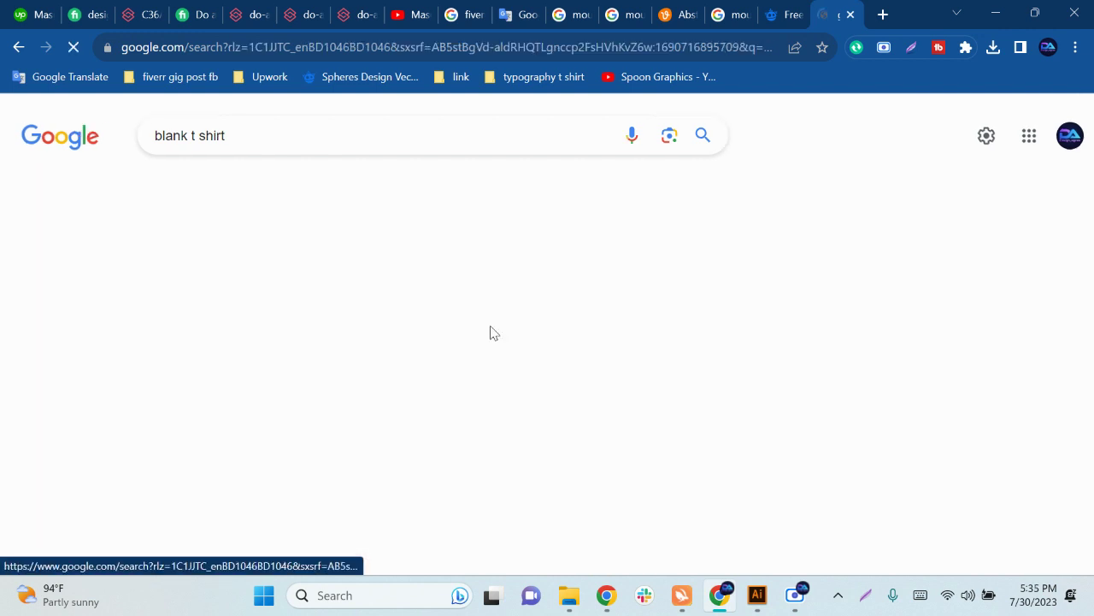
scroll(438, 414, "down", 4)
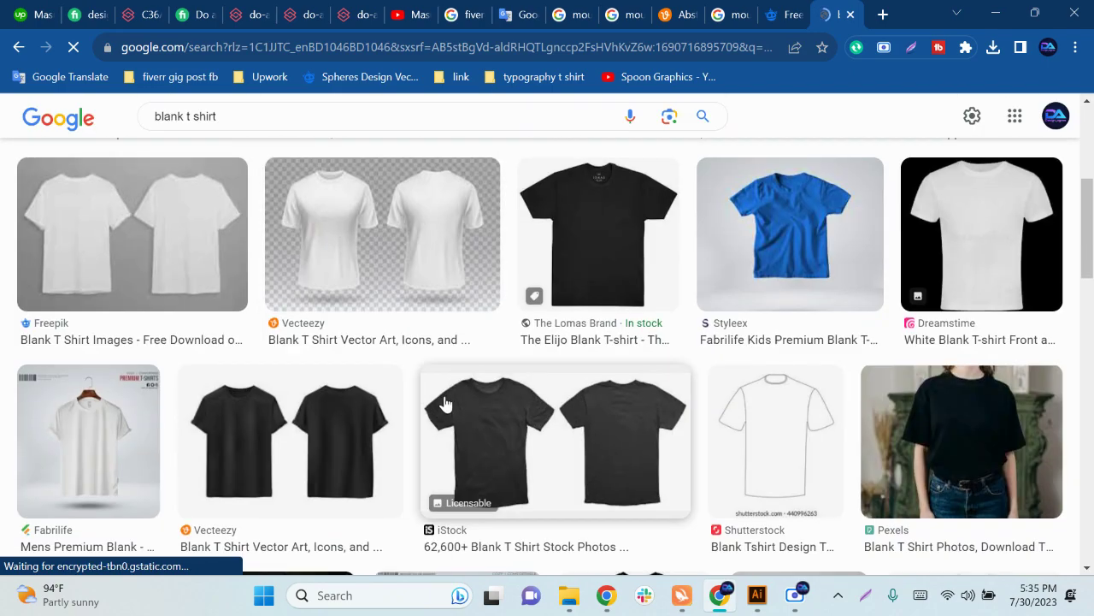
scroll(598, 334, "up", 5)
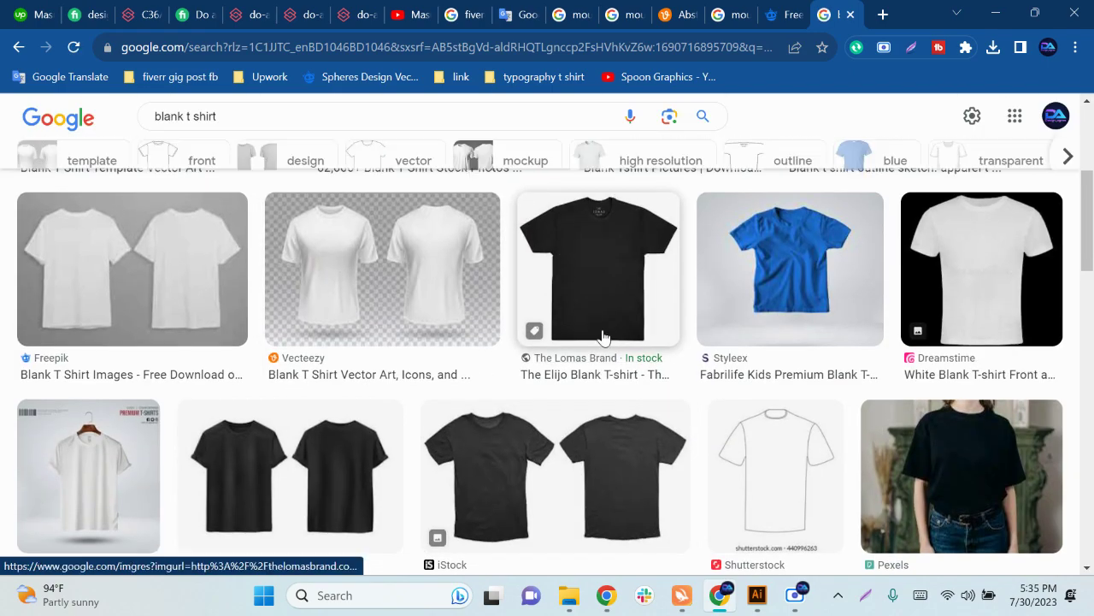
scroll(330, 371, "down", 10)
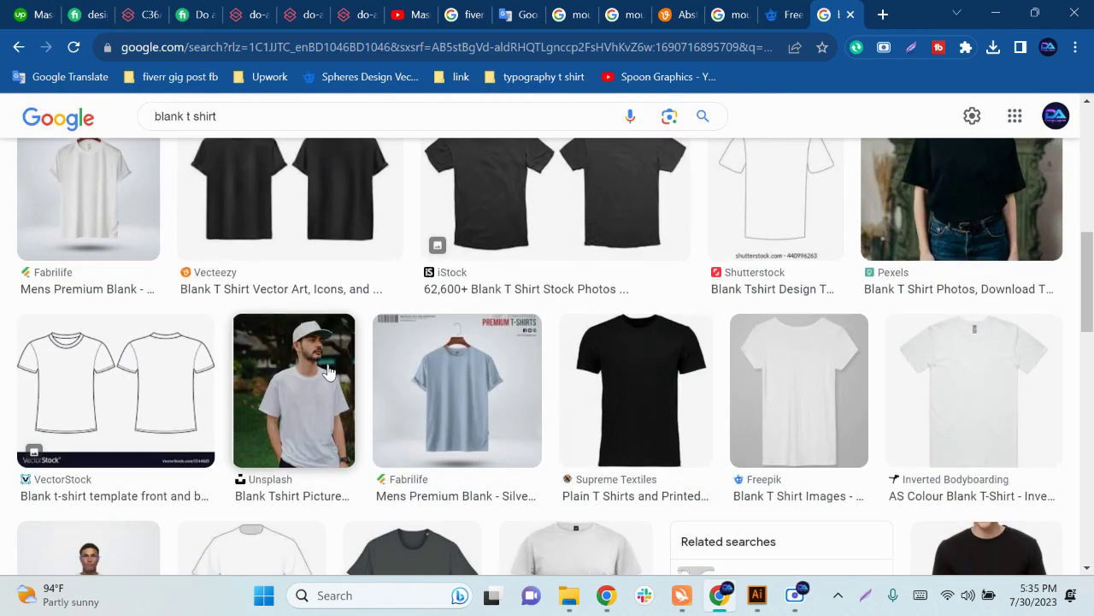
scroll(293, 371, "up", 10)
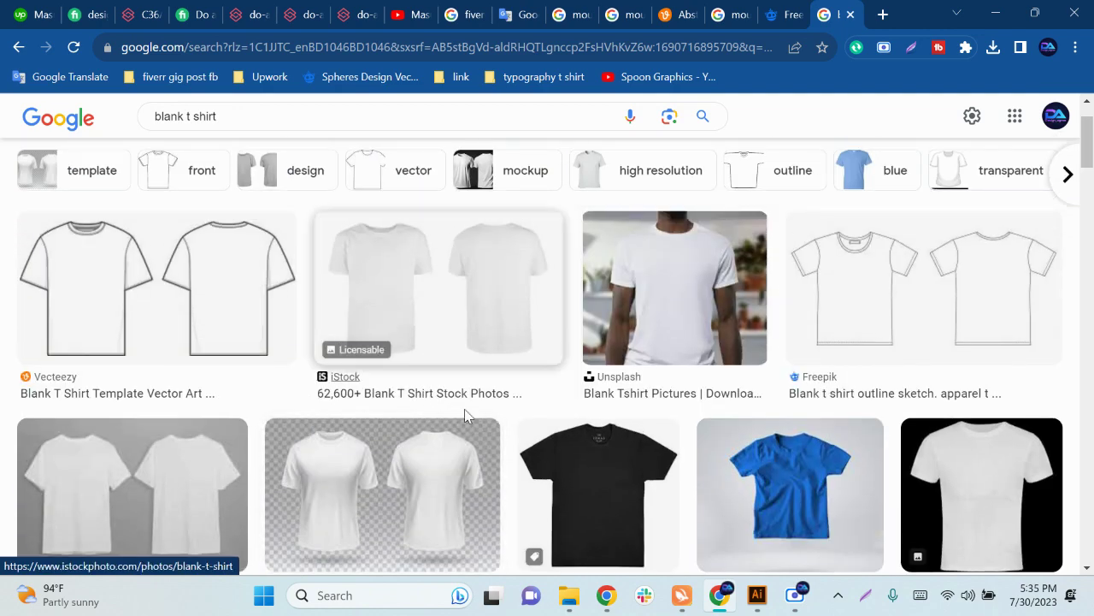
left_click(643, 457)
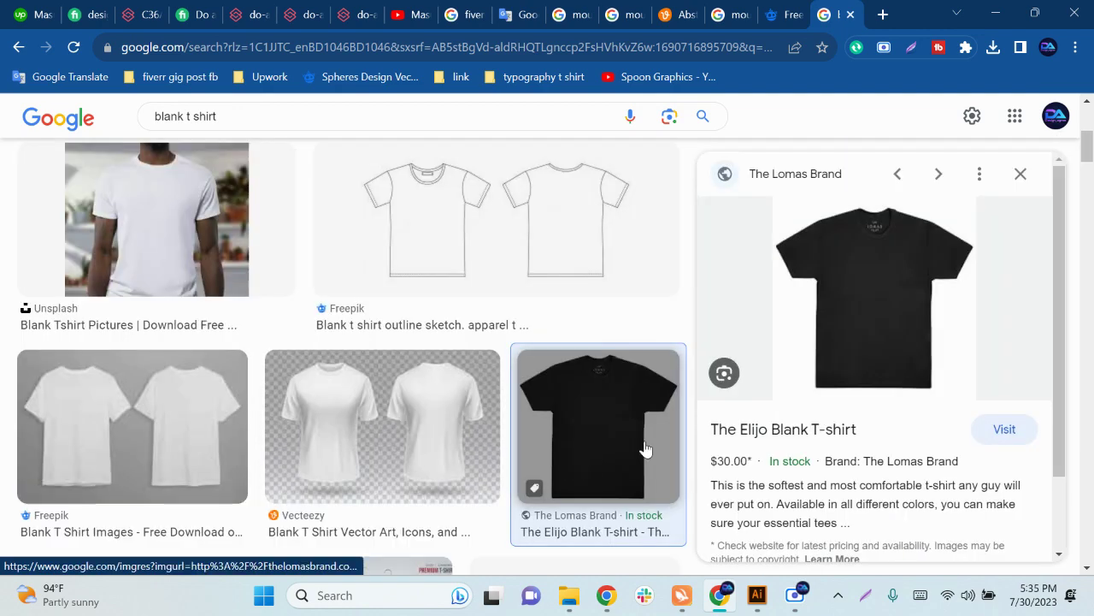
right_click(903, 284)
left_click(761, 458)
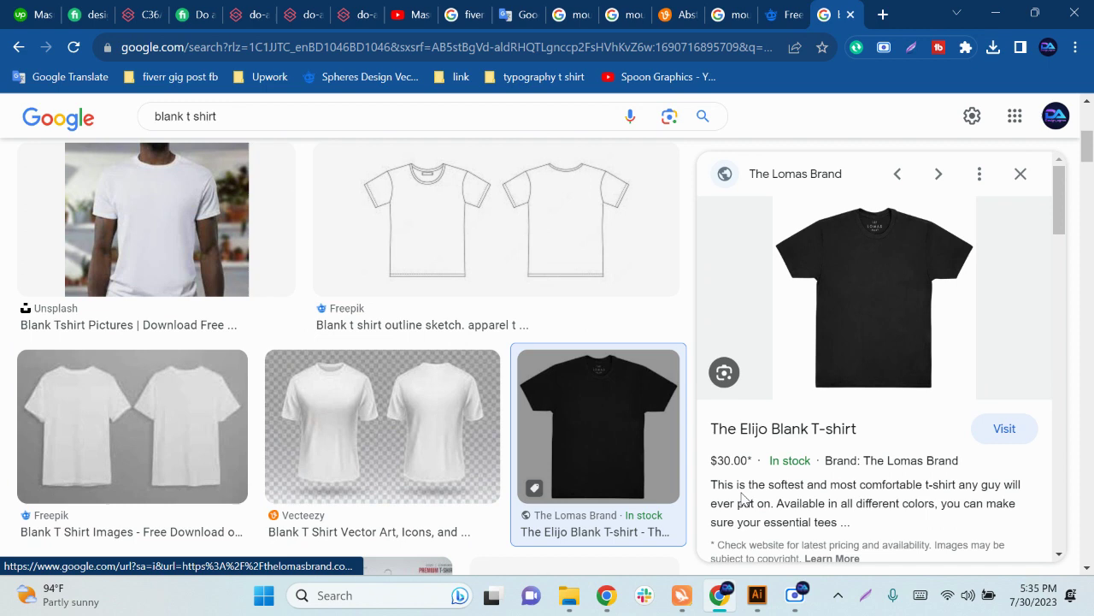
left_click(756, 595)
Step: Paste the black T-shirt photo and resize it beside the artboard
key("ctrl+v")
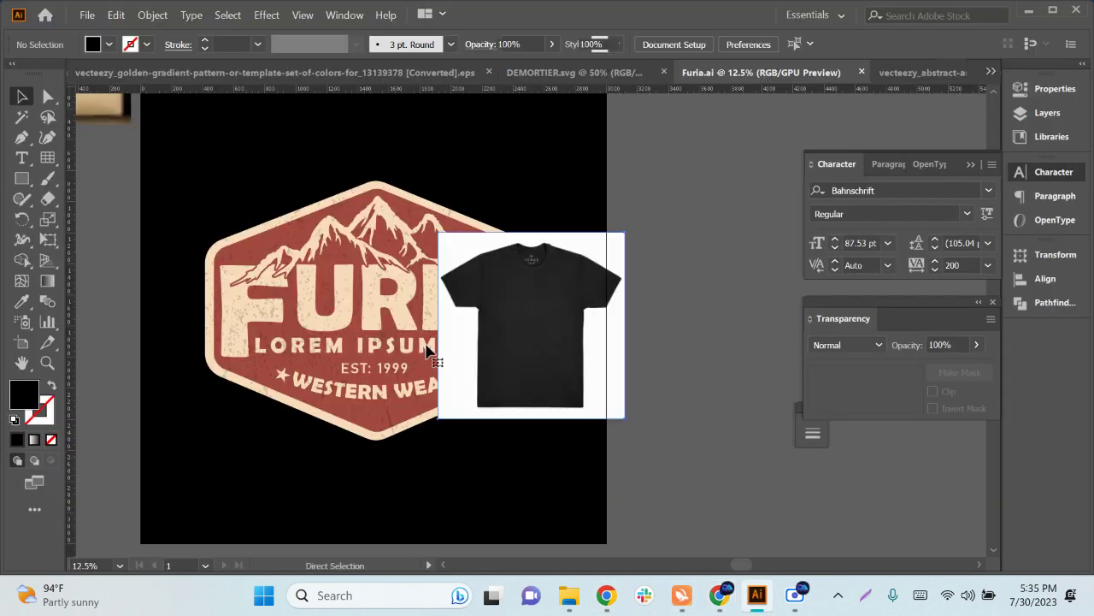
scroll(444, 349, "down", 2)
left_click_drag(480, 349, 684, 459)
left_click_drag(594, 430, 667, 415)
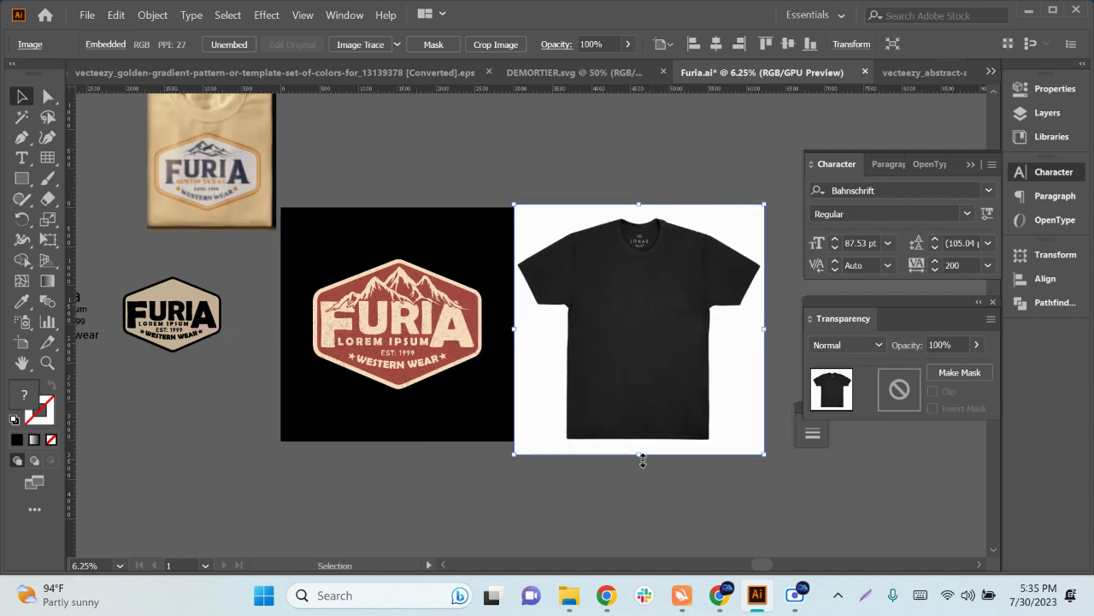
left_click_drag(640, 455, 641, 441)
scroll(656, 352, "right", 3)
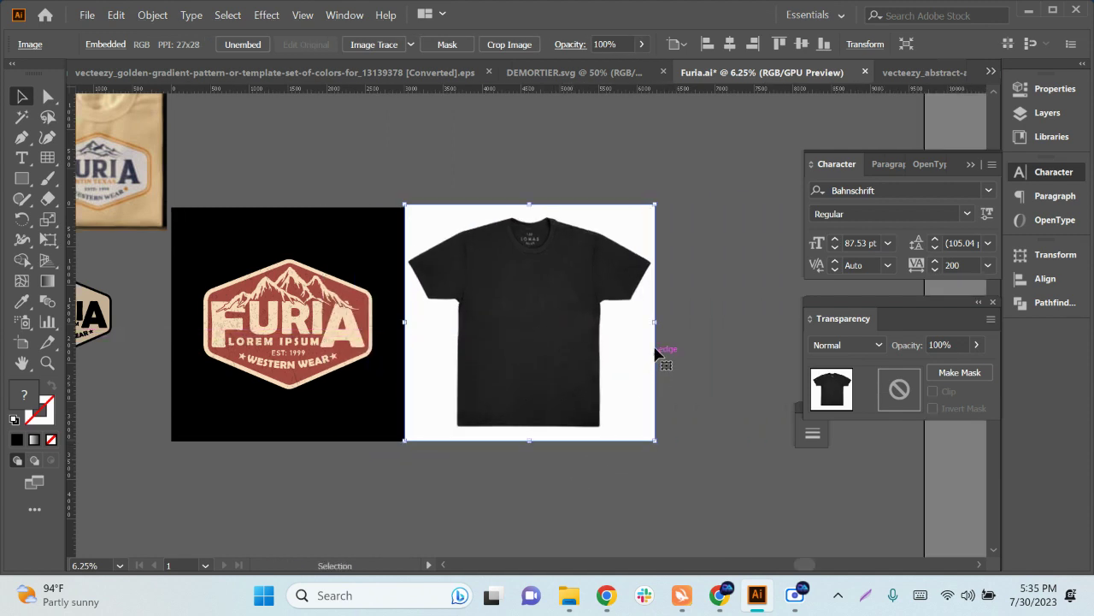
left_click_drag(656, 323, 635, 346)
left_click(665, 350)
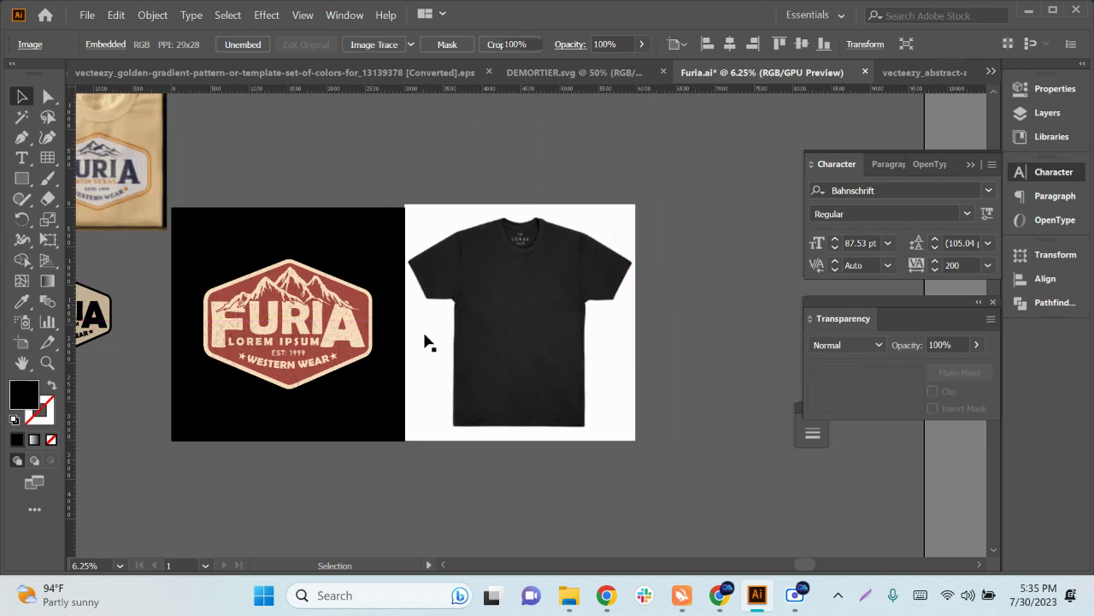
Step: Drag a copy of the Furia badge onto the shirt and shrink it to chest size
left_click(312, 333)
left_click_drag(312, 334, 547, 378)
key("ctrl+=")
left_click_drag(643, 417, 611, 386)
left_click_drag(555, 324, 535, 307)
left_click_drag(580, 363, 566, 352)
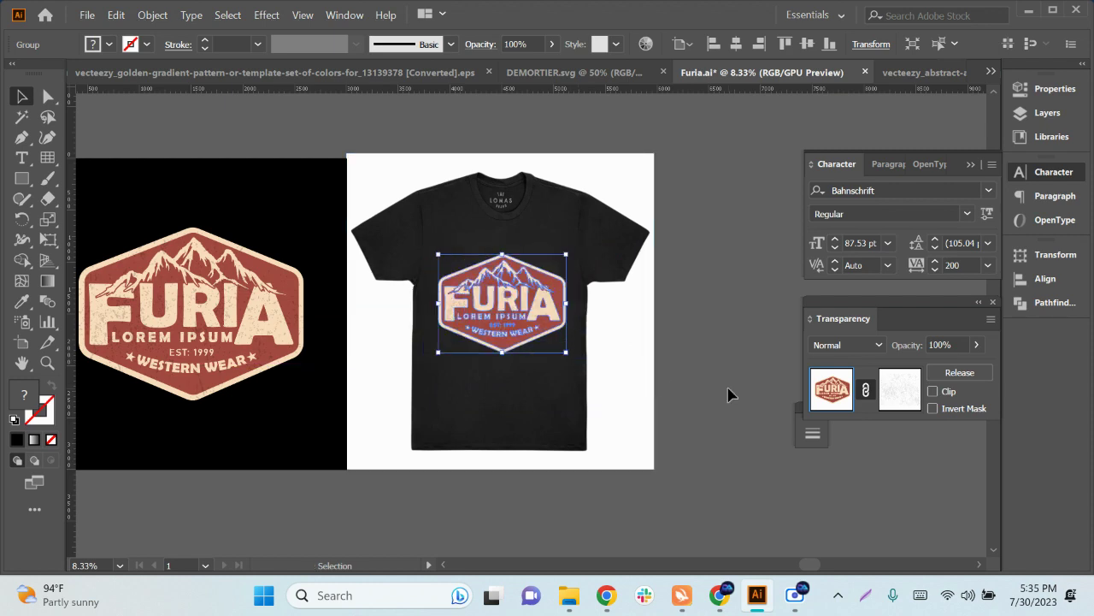
Step: Raise the badge copy higher on the shirt chest and nudge the tan mockup up-left
left_click(728, 391)
key("ctrl+=")
left_click_drag(496, 313, 496, 291)
left_click(719, 397)
scroll(719, 398, "down", 2)
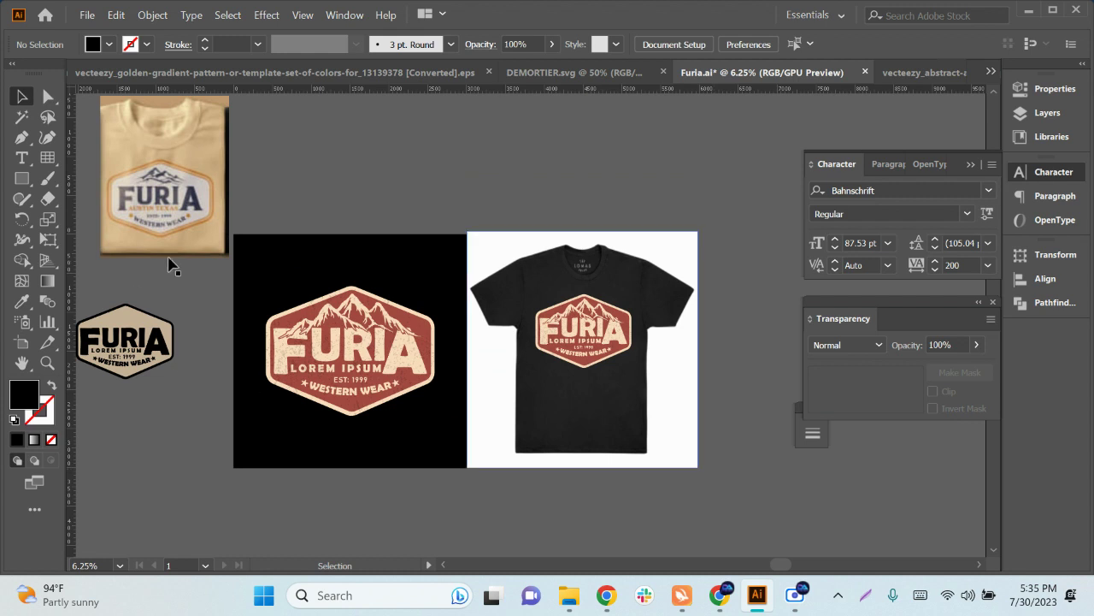
left_click_drag(168, 256, 145, 237)
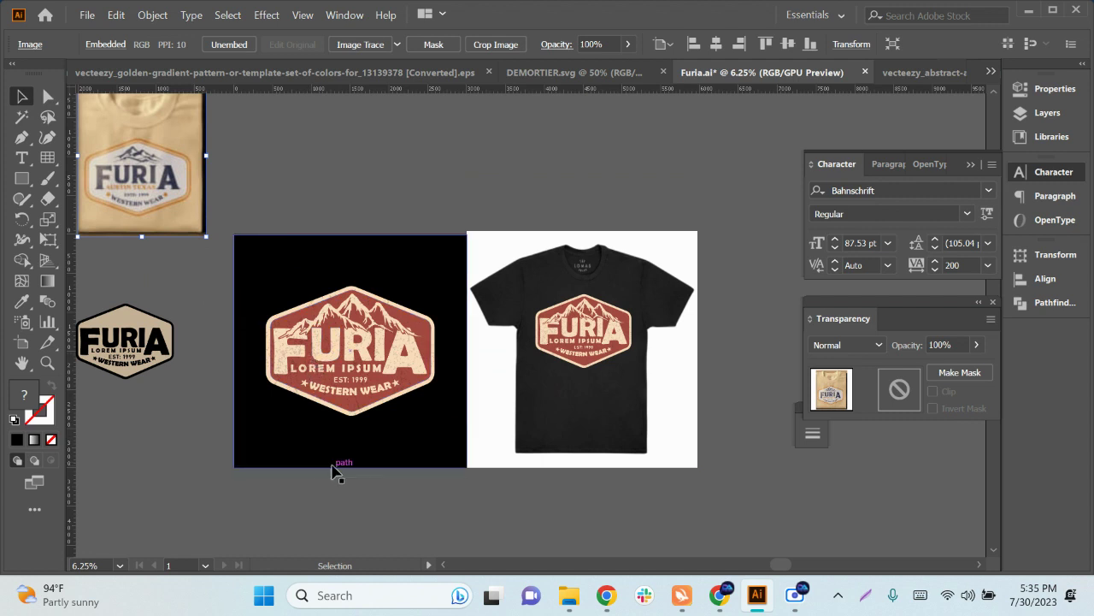
Step: Switch to the Selection tool, deselect the shirt mockup, and review the finished badge-on-shirt layout
key("a")
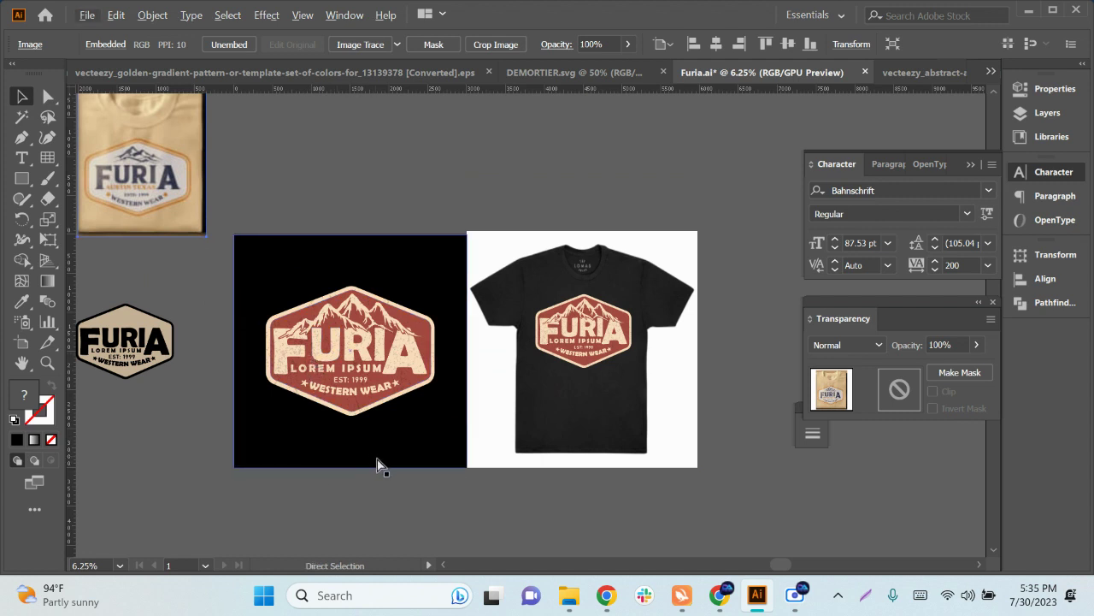
key("v")
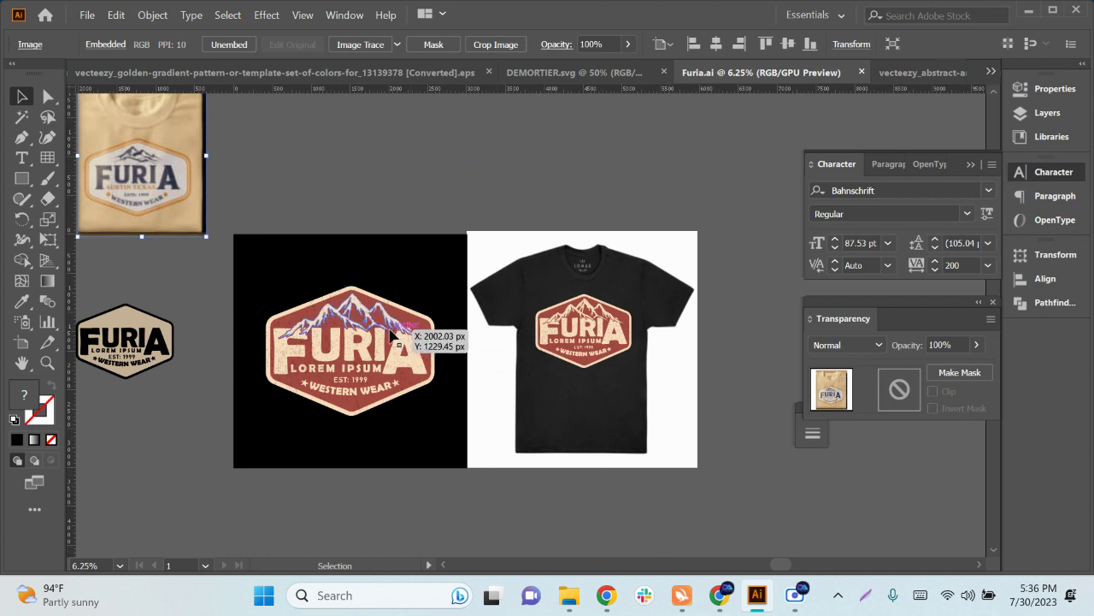
left_click(801, 513)
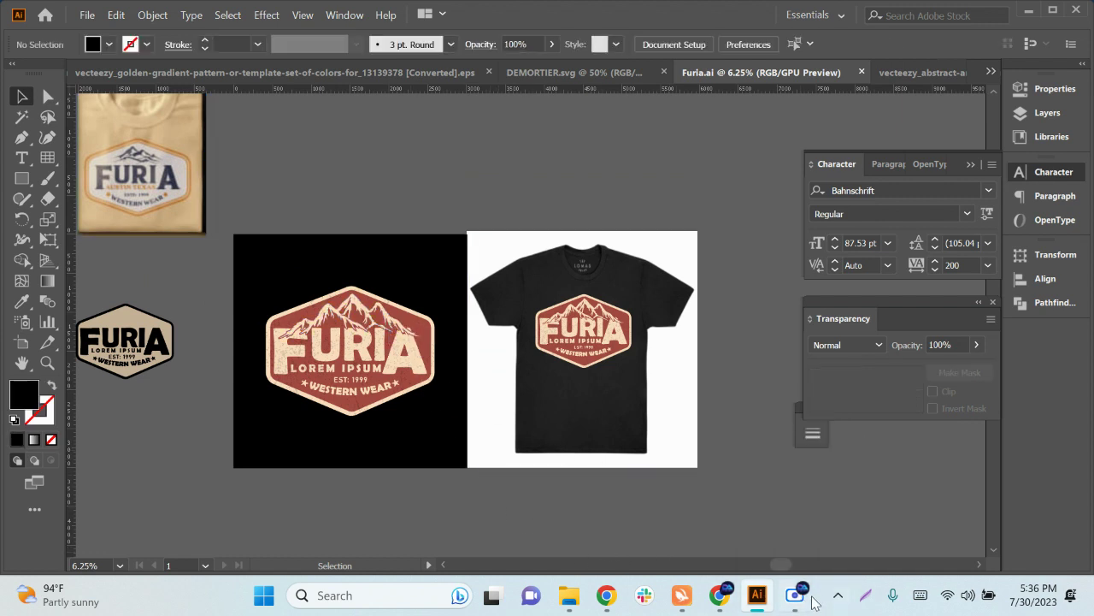
mouse_move(802, 604)
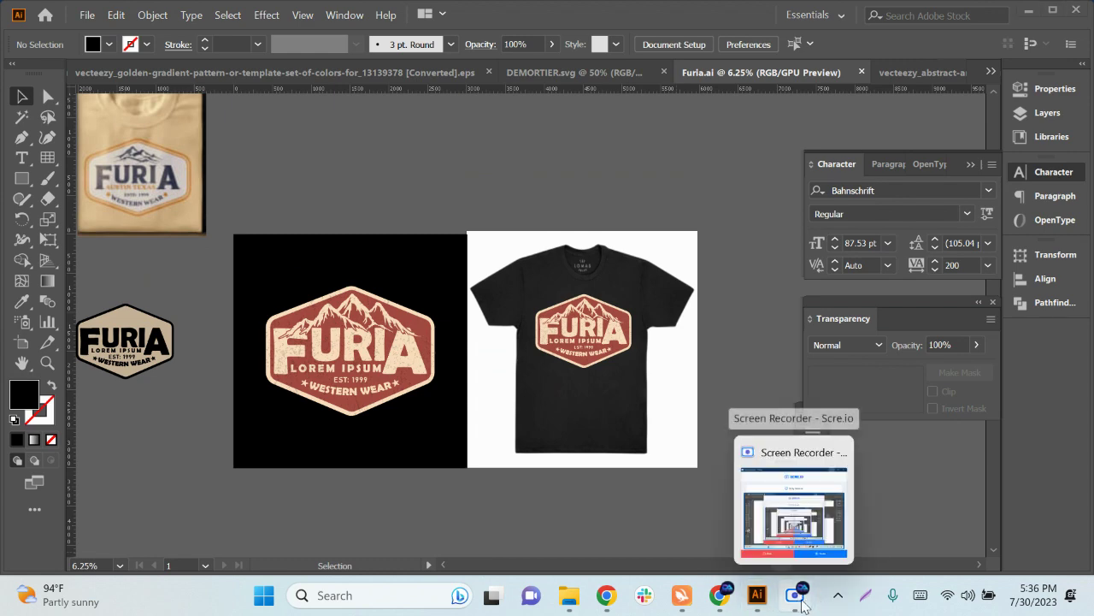
scroll(659, 513, "left", 5)
scroll(430, 527, "right", 4)
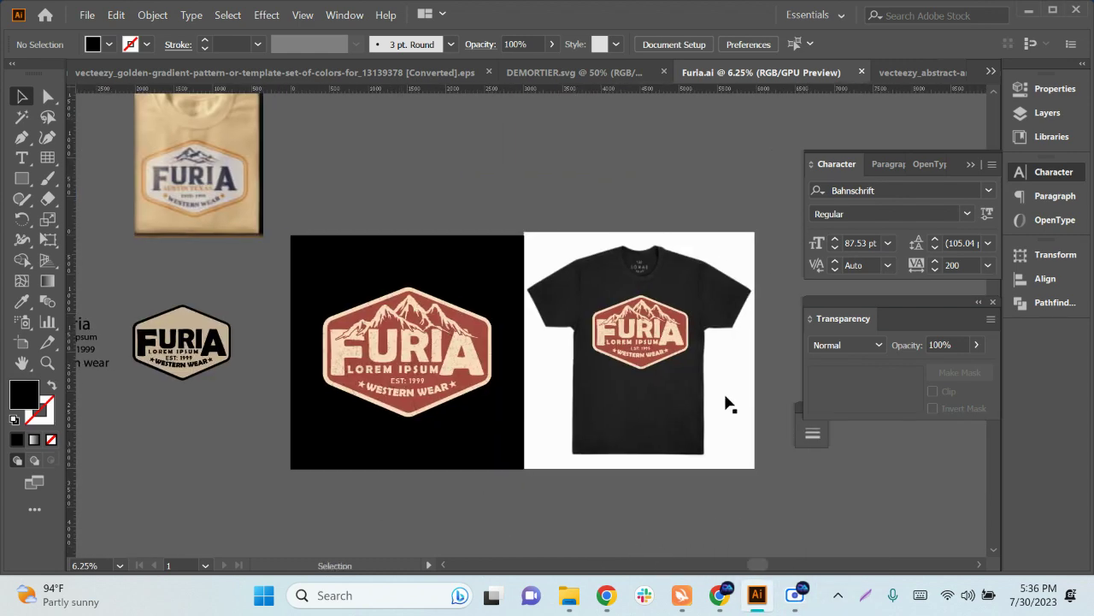
scroll(725, 404, "up", 2)
scroll(698, 403, "down", 2)
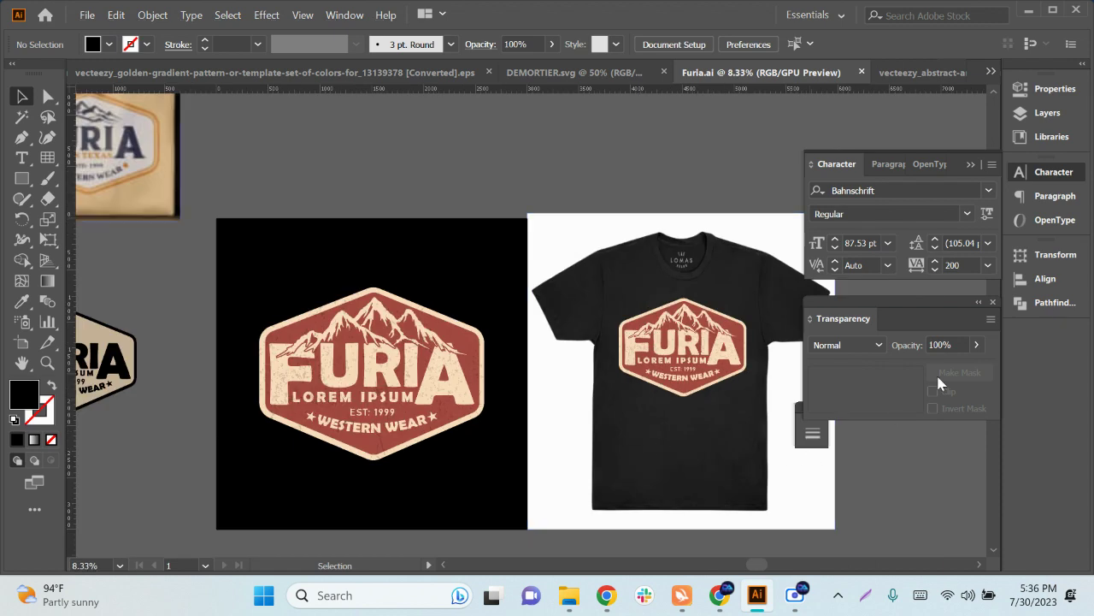